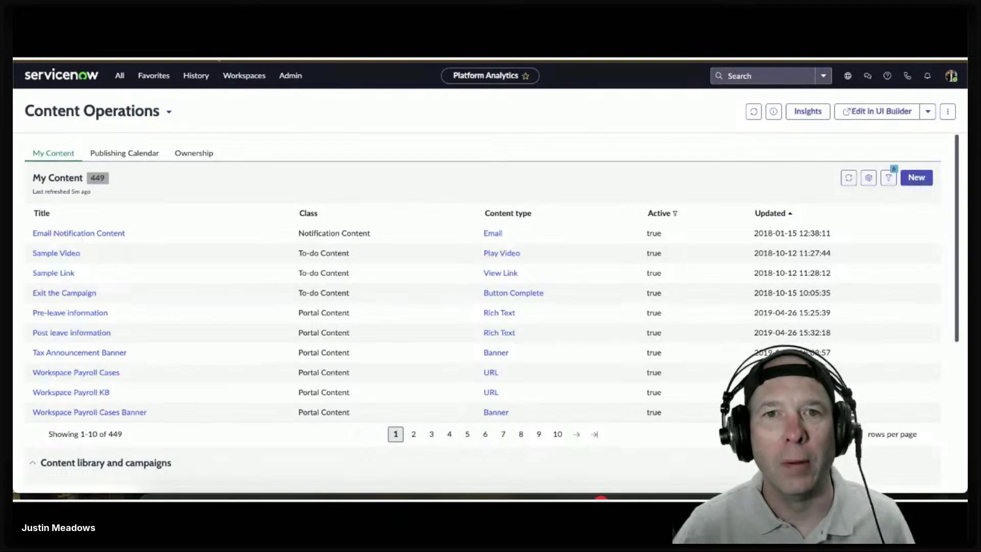
Step: Switch to the Smart Assessment Engine documentation page and list its available release versions
{"action": "left_click", "coordinate": [323, 60]}
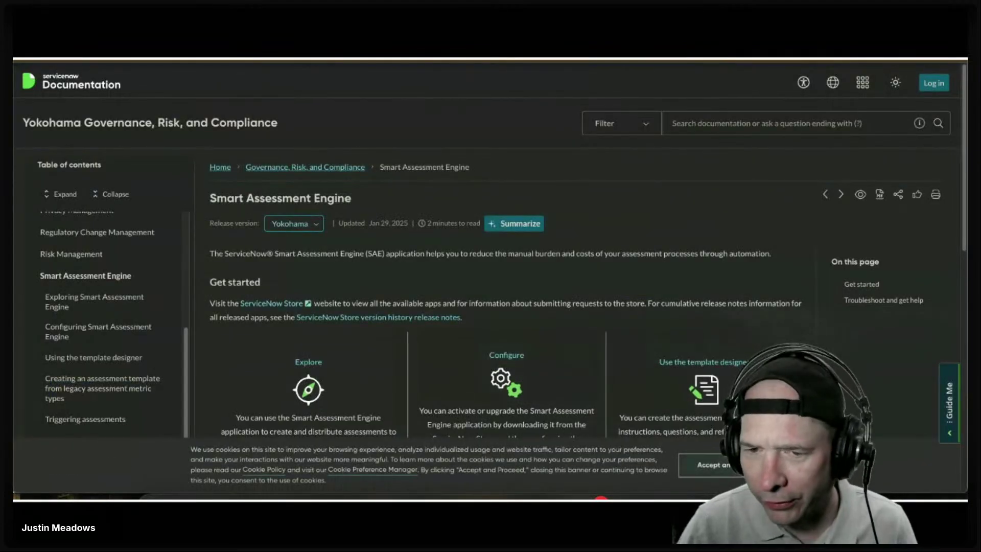
{"action": "left_click", "coordinate": [296, 229]}
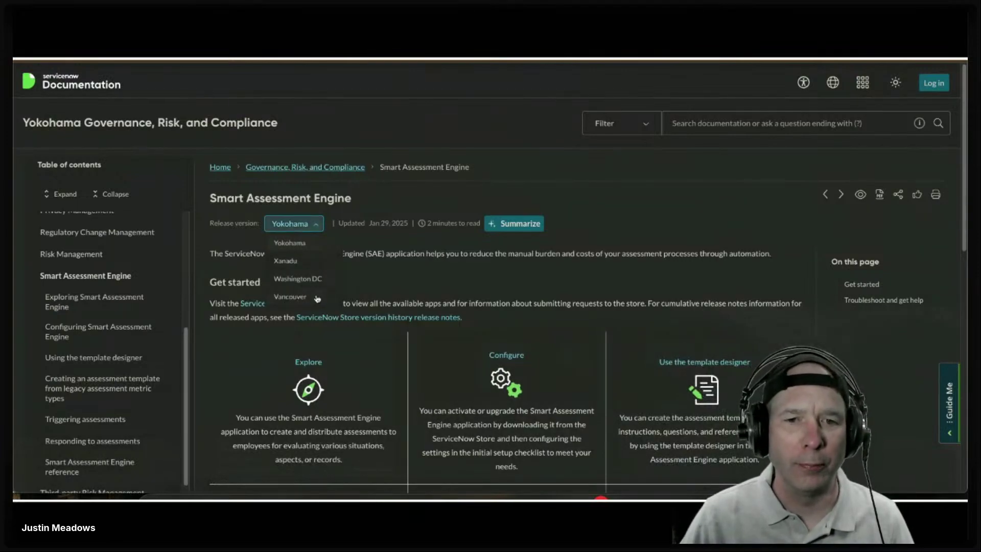
Step: Switch to the Washington DC developer instance's browser profile and filter Store Applications by the application name "smart assessment"
{"action": "left_click", "coordinate": [211, 75]}
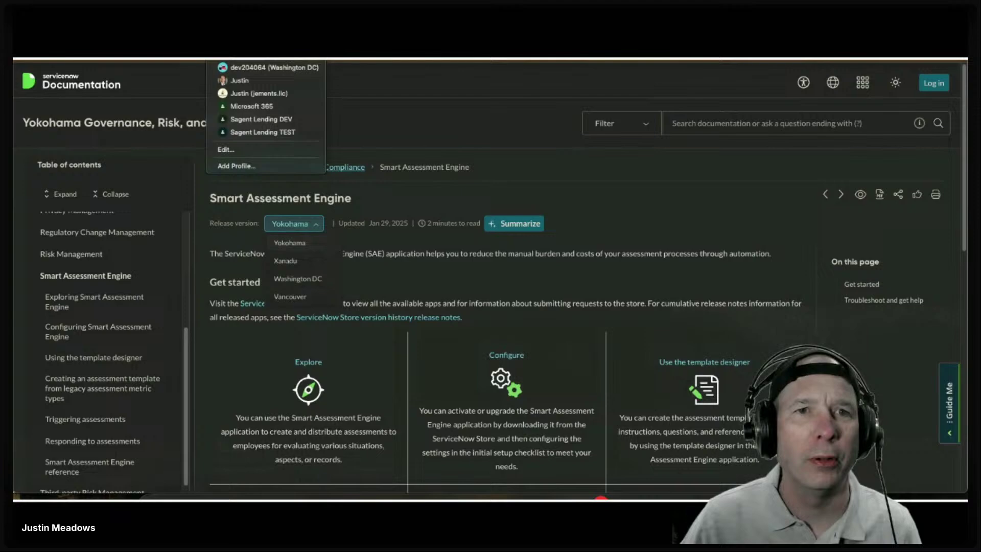
{"action": "left_click", "coordinate": [239, 71]}
{"action": "left_click", "coordinate": [68, 151]}
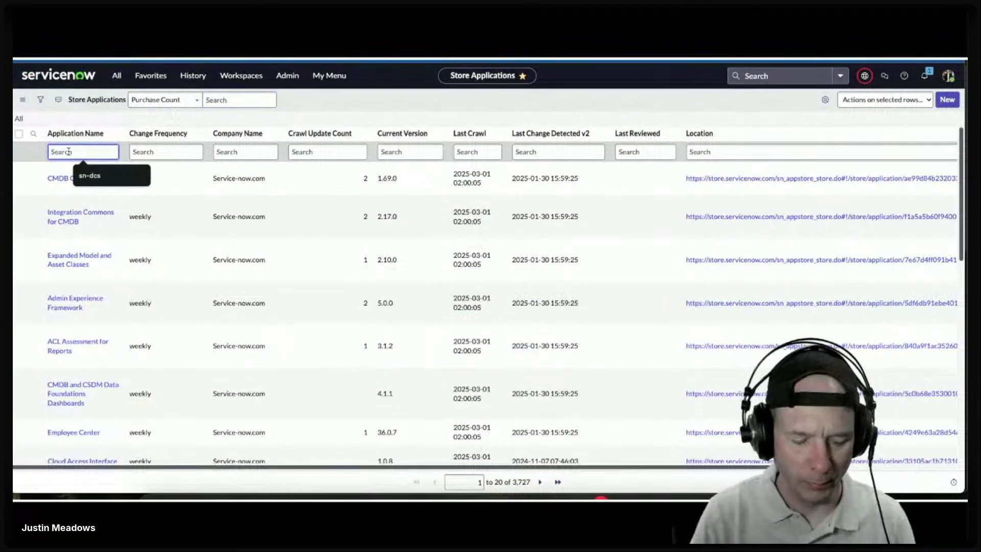
{"action": "type", "text": "smart c"}
{"action": "type", "text": "sssess"}
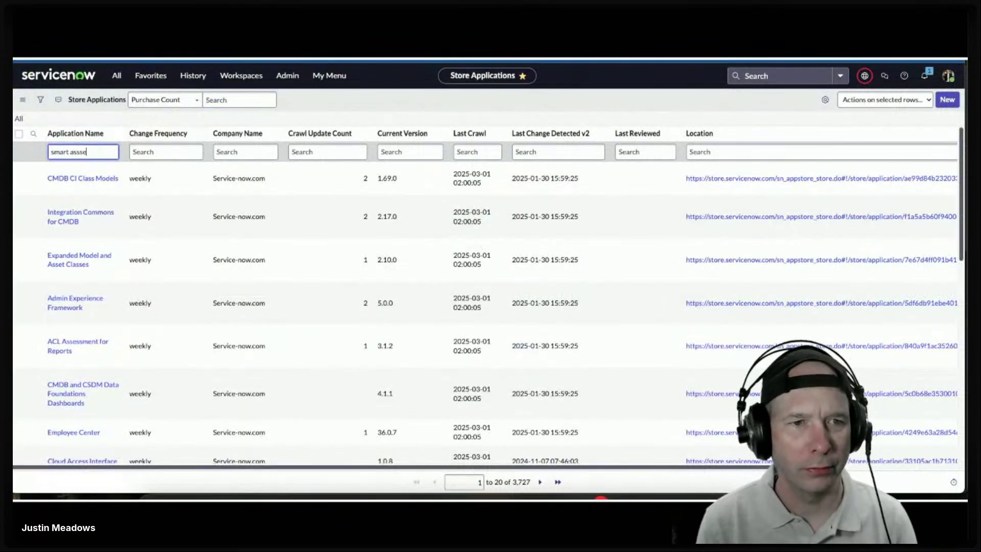
{"action": "key", "text": "BackSpace"}
{"action": "key", "text": "BackSpace"}
{"action": "key", "text": "BackSpace"}
{"action": "key", "text": "BackSpace"}
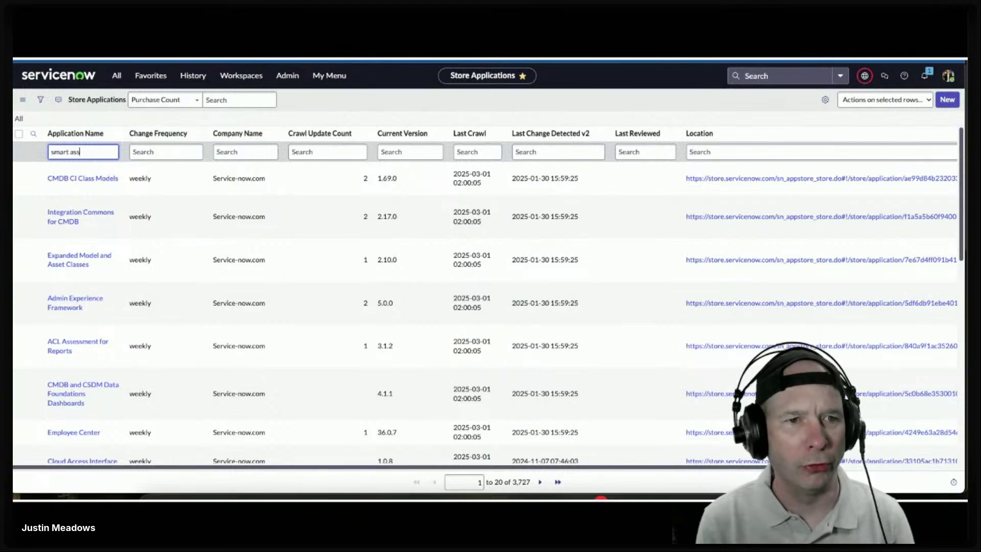
{"action": "type", "text": "essment"}
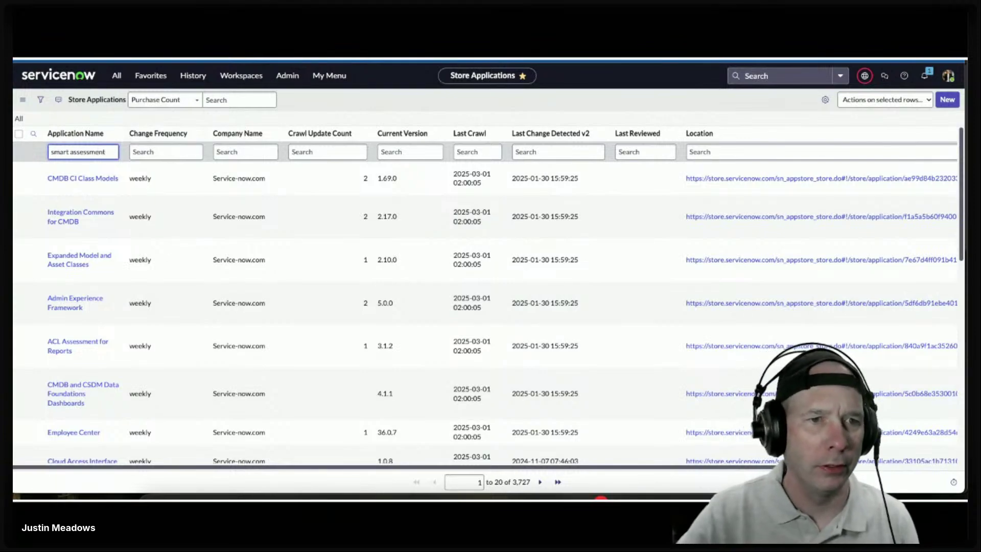
{"action": "key", "text": "Return"}
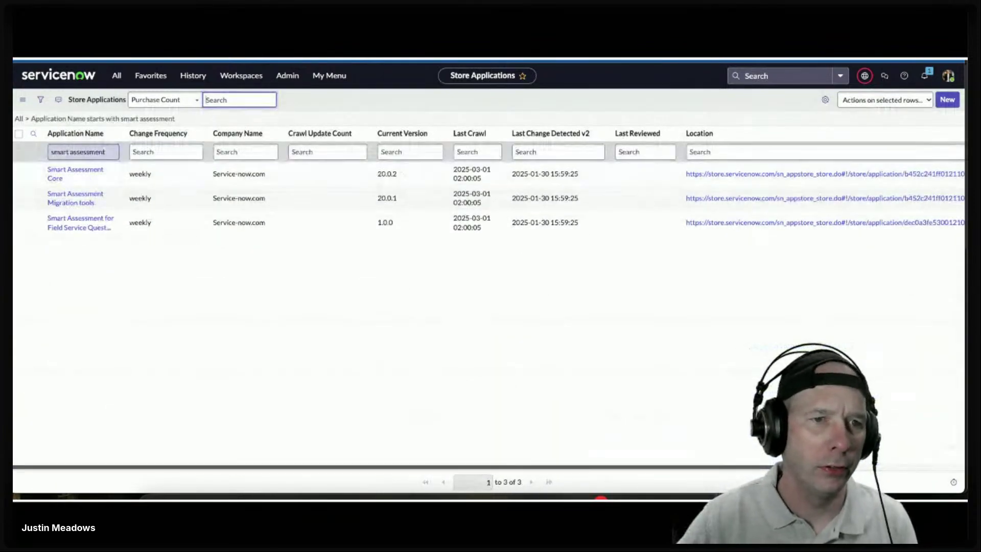
Step: Open the Smart Assessment Core store application record and review its version histories
{"action": "left_click", "coordinate": [60, 171]}
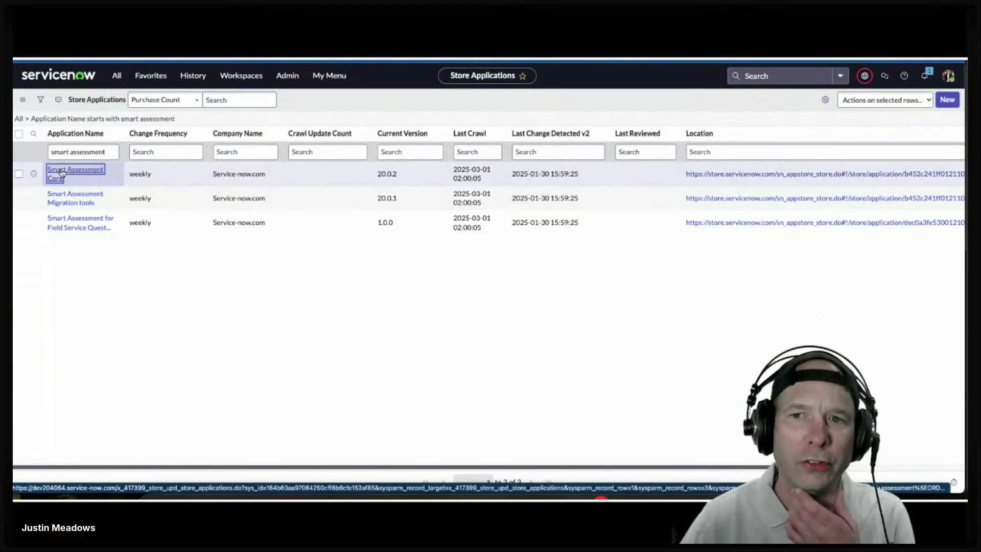
{"action": "scroll", "coordinate": [164, 322], "scroll_direction": "down", "scroll_amount": 3}
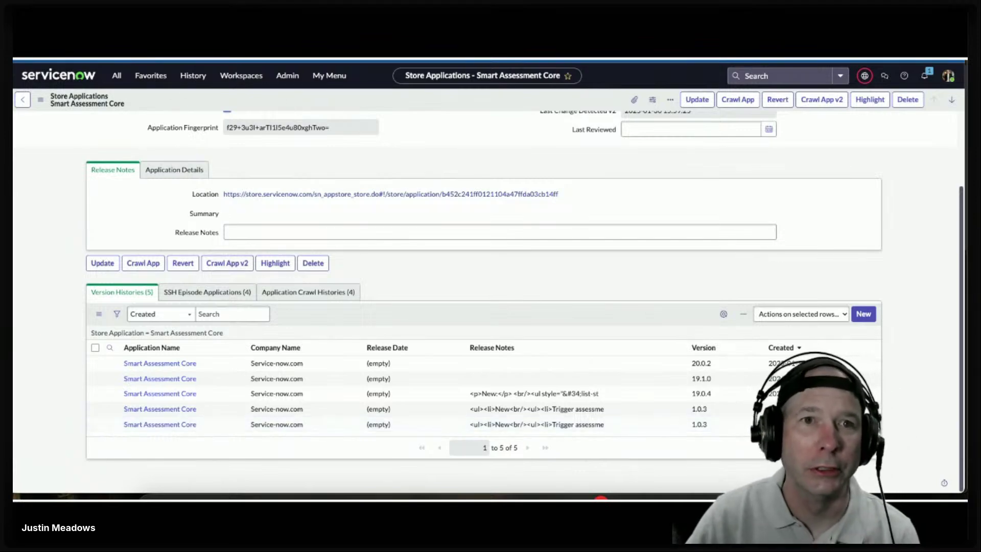
Step: Return to the Smart Assessment Engine documentation page and close the release version list
{"action": "left_click", "coordinate": [263, 59]}
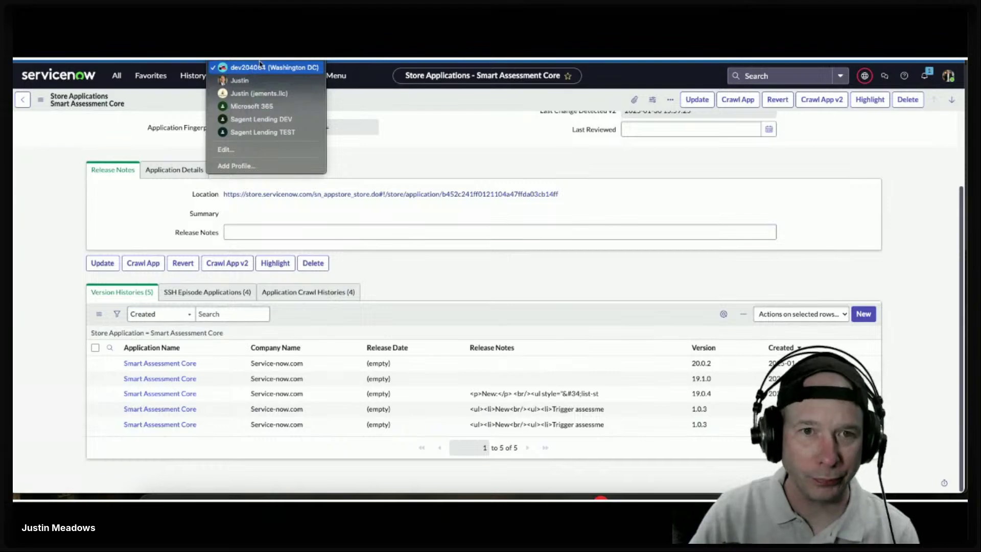
{"action": "left_click", "coordinate": [263, 67]}
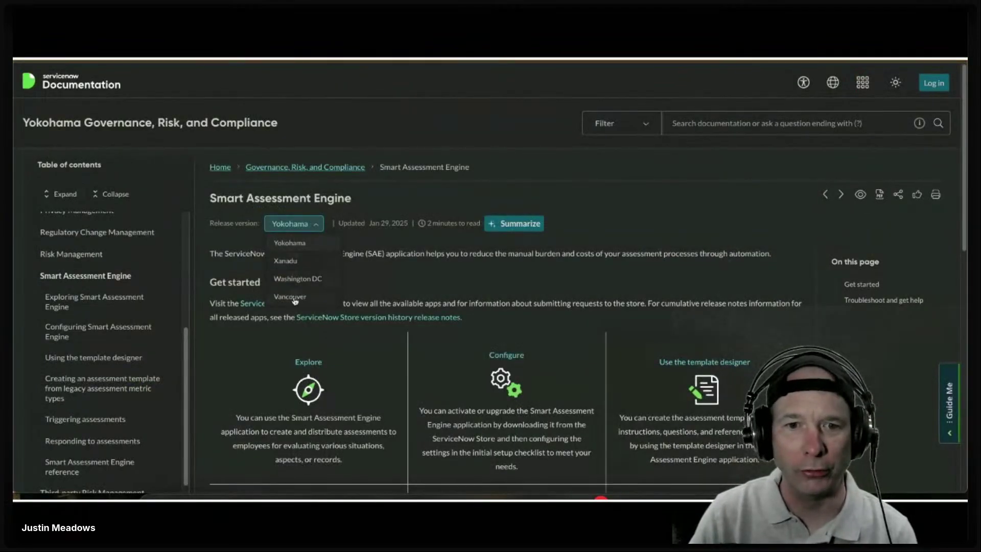
{"action": "left_click", "coordinate": [364, 249]}
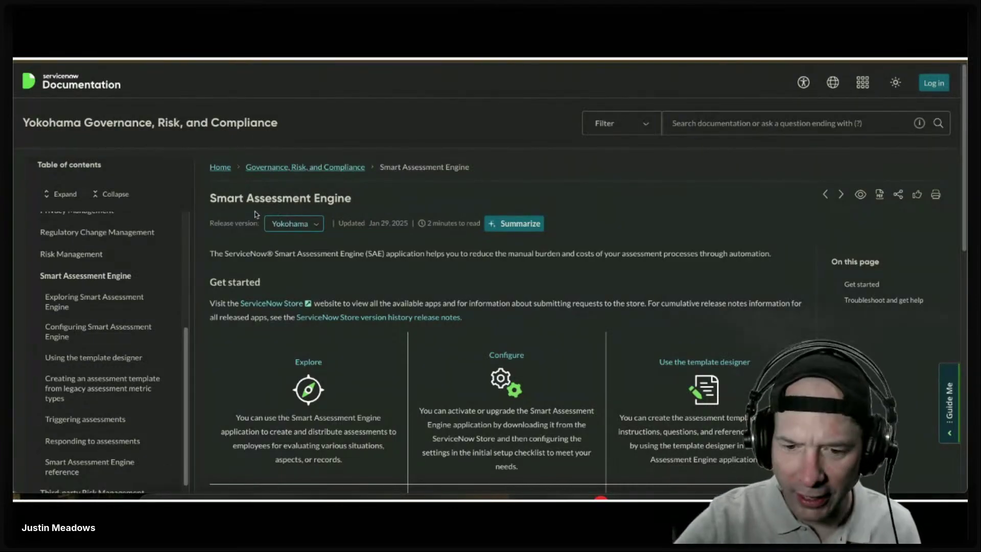
Step: Switch back to the ServiceNow instance showing Content Operations and open the Application Manager
{"action": "key", "text": "alt+Tab"}
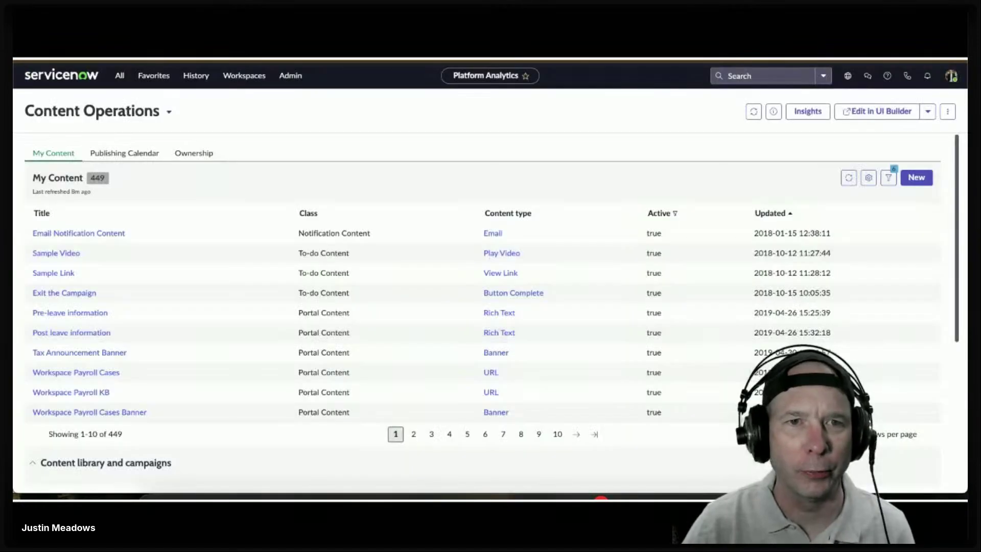
{"action": "left_click", "coordinate": [249, 80]}
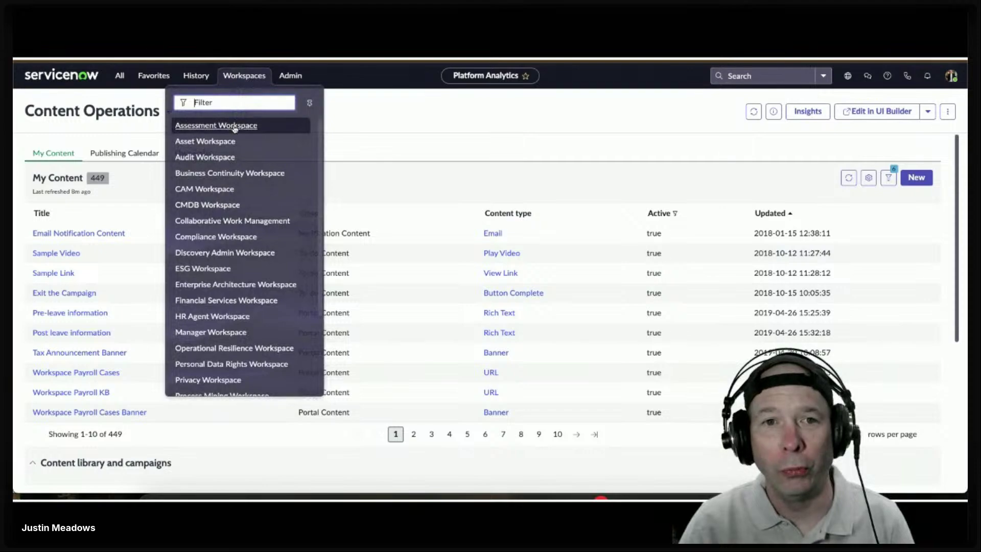
{"action": "left_click", "coordinate": [290, 75]}
{"action": "left_click", "coordinate": [250, 173]}
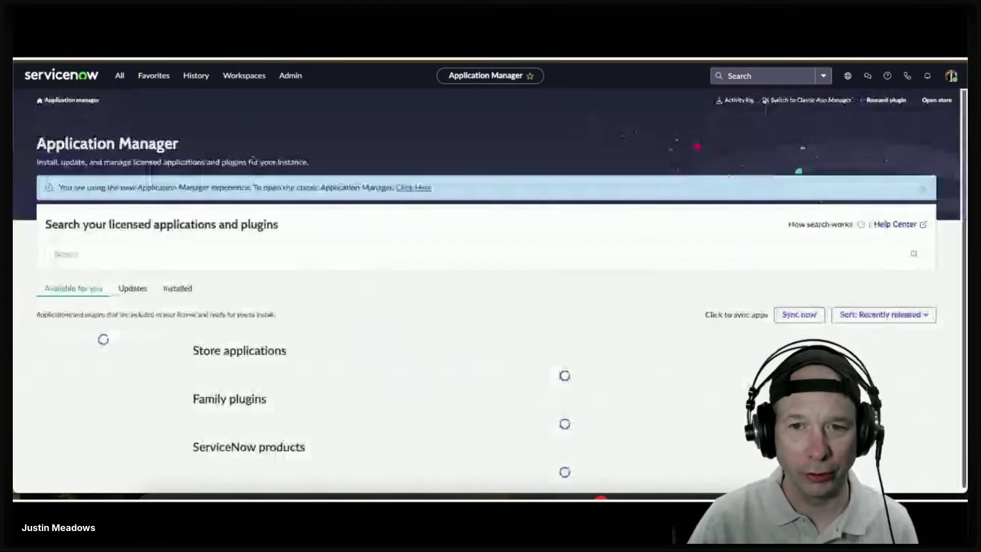
Step: Search the licensed applications and plugins for "smart assessment"
{"action": "left_click", "coordinate": [216, 254]}
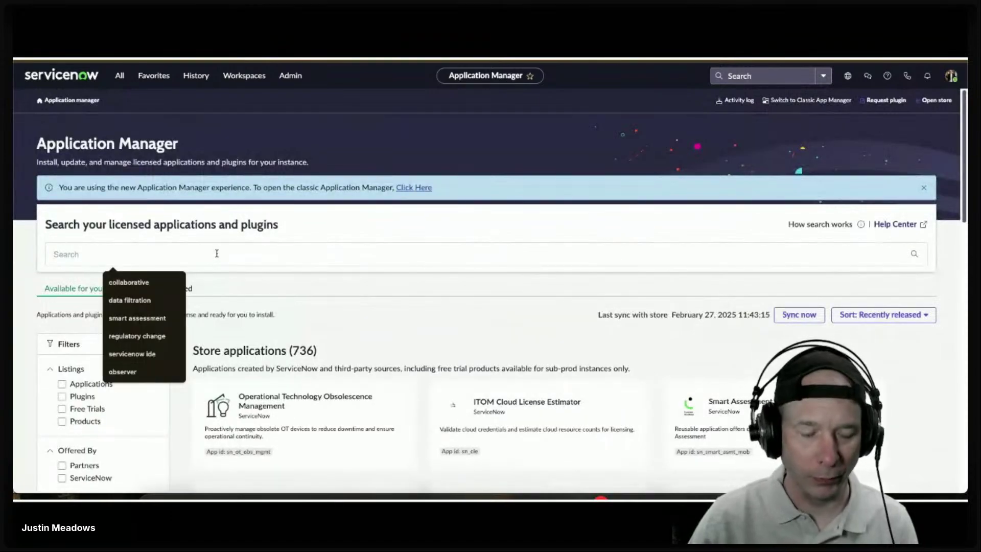
{"action": "type", "text": "smart ass"}
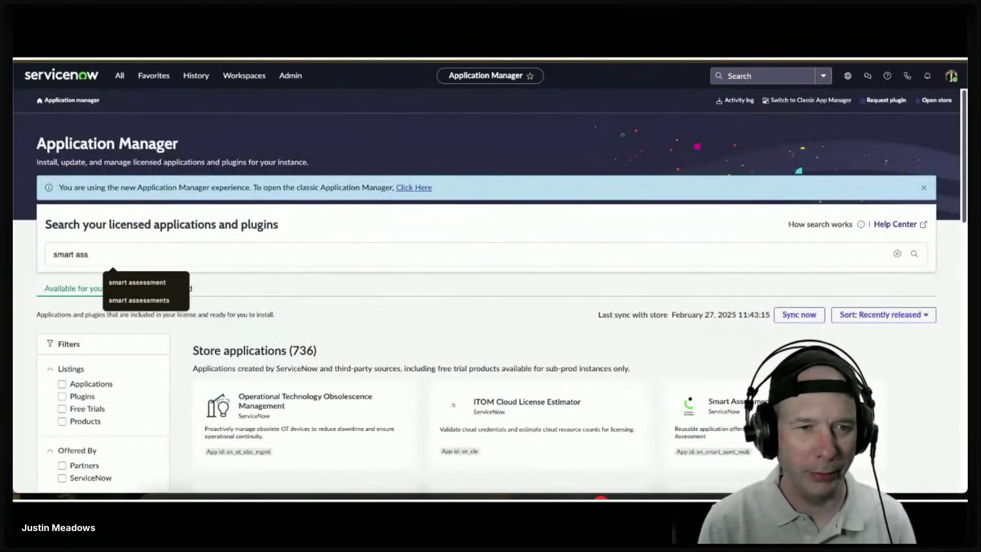
{"action": "type", "text": "essment"}
{"action": "key", "text": "Return"}
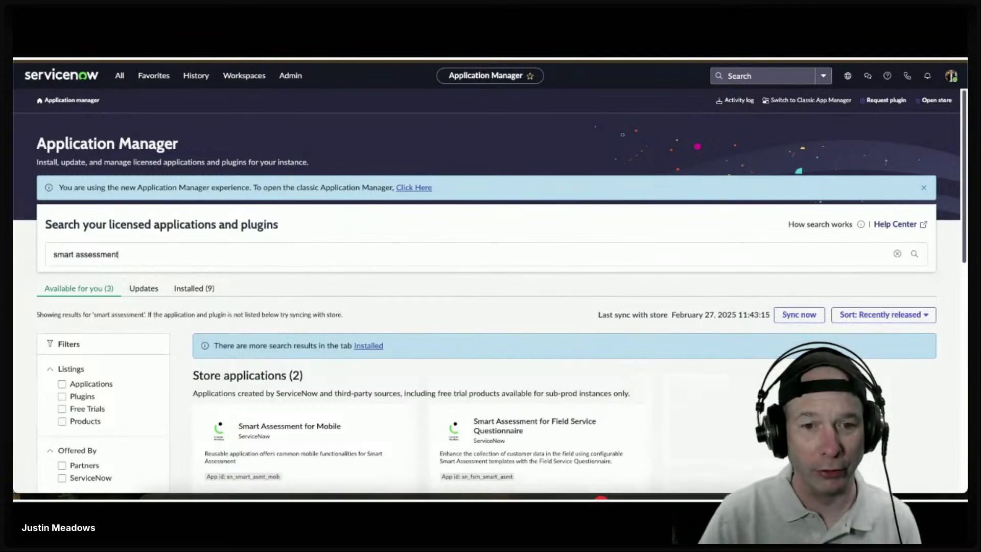
Step: Review the installed smart assessment store applications and family plugins, including their descriptions and versions
{"action": "left_click", "coordinate": [207, 282]}
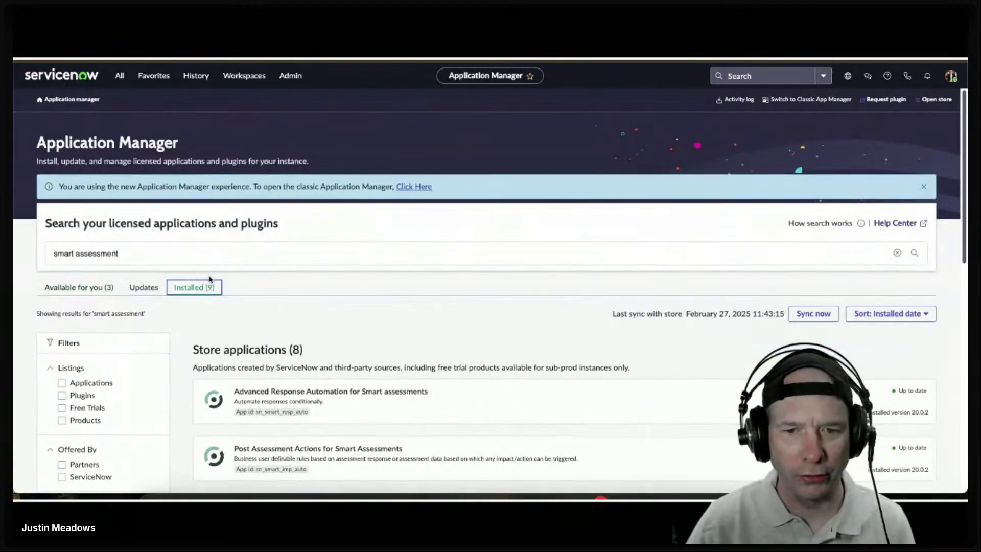
{"action": "scroll", "coordinate": [210, 278], "scroll_direction": "down", "scroll_amount": 4}
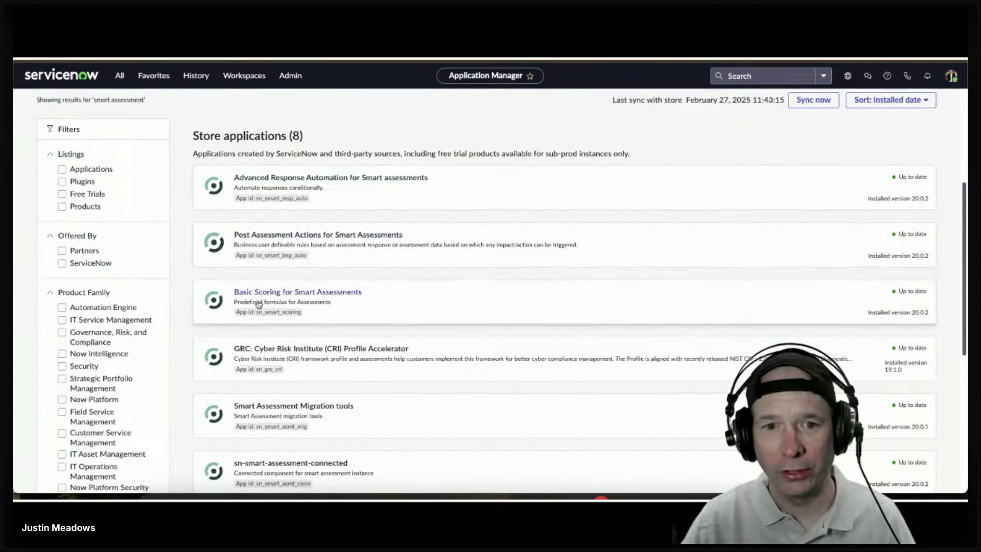
{"action": "scroll", "coordinate": [260, 301], "scroll_direction": "down", "scroll_amount": 2}
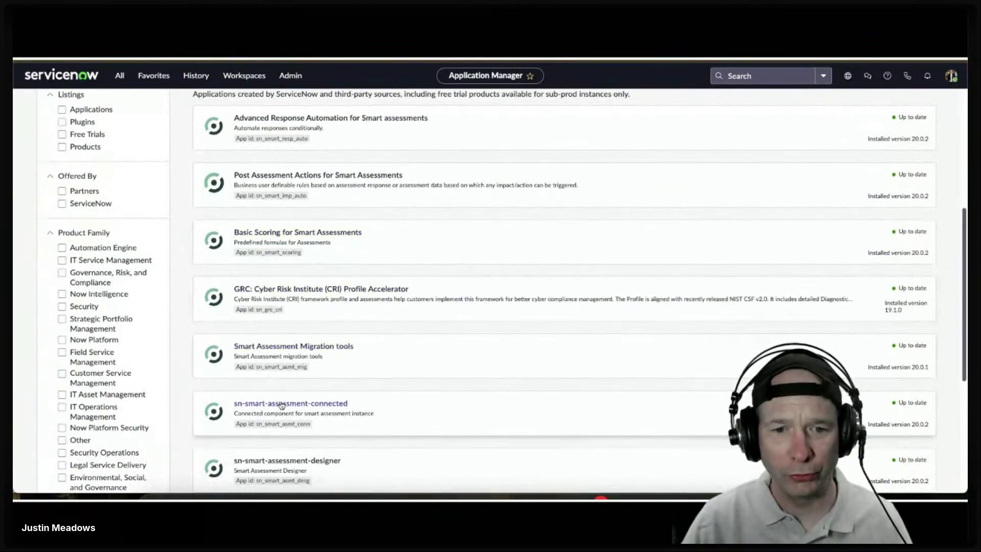
{"action": "scroll", "coordinate": [281, 404], "scroll_direction": "down", "scroll_amount": 1}
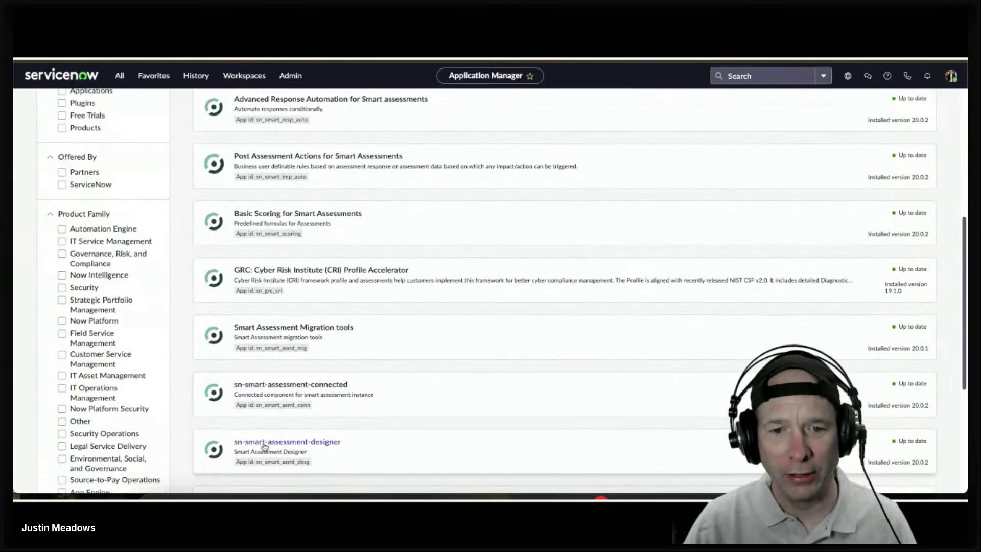
{"action": "scroll", "coordinate": [286, 403], "scroll_direction": "down", "scroll_amount": 3}
{"action": "scroll", "coordinate": [282, 409], "scroll_direction": "down", "scroll_amount": 3}
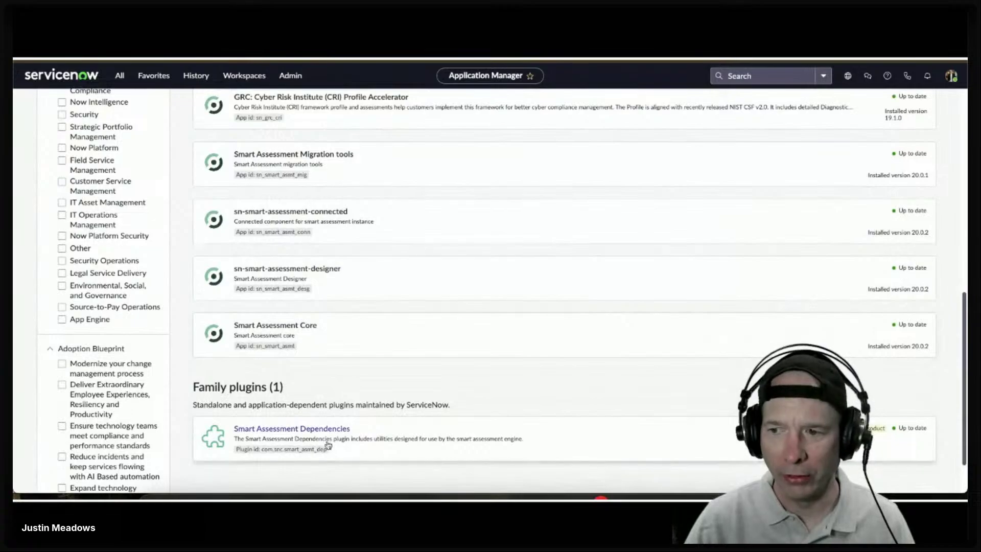
{"action": "scroll", "coordinate": [323, 438], "scroll_direction": "up", "scroll_amount": 4}
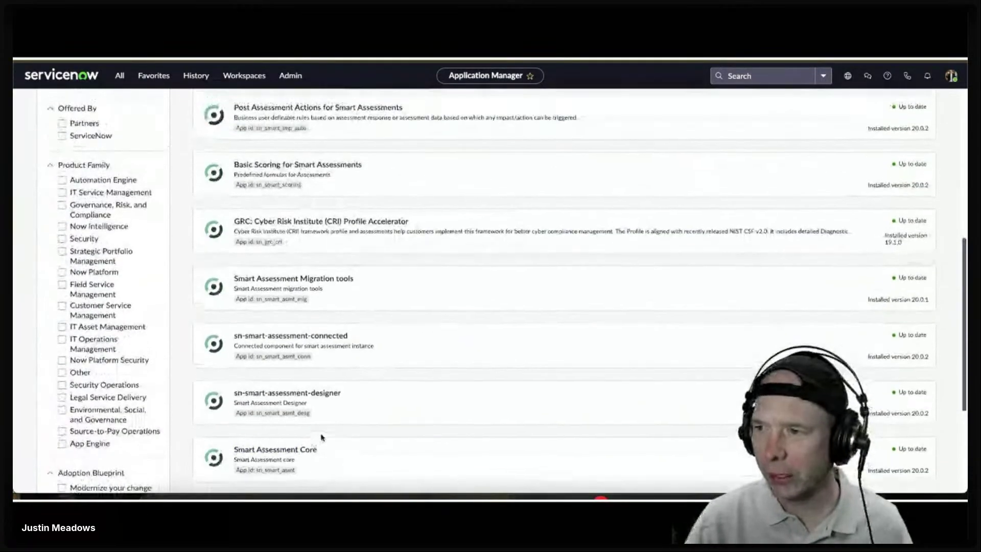
{"action": "scroll", "coordinate": [323, 437], "scroll_direction": "down", "scroll_amount": 3}
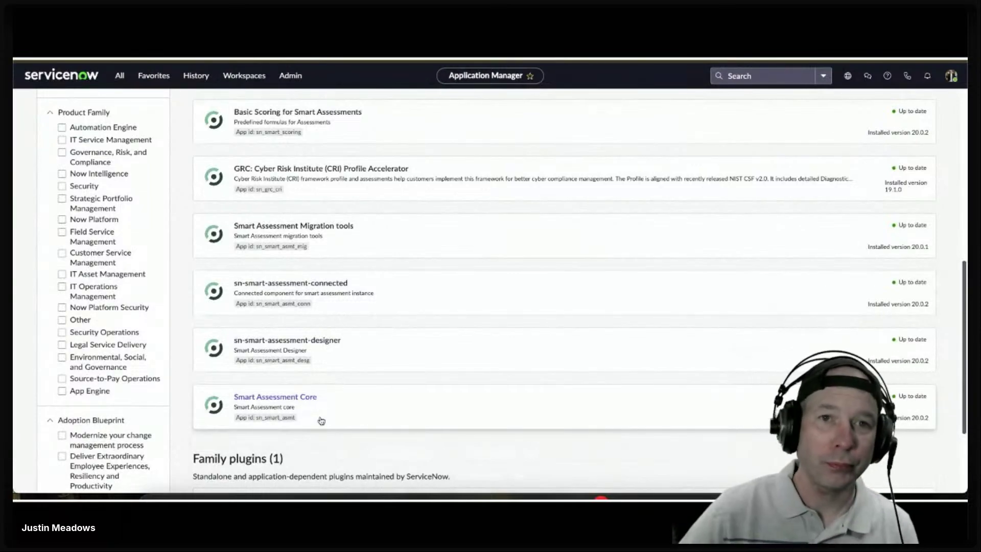
{"action": "scroll", "coordinate": [223, 112], "scroll_direction": "up", "scroll_amount": 8}
Step: Open the Regulatory Impact Analysis Questionnaire Template in the Assessment Workspace
{"action": "left_click", "coordinate": [244, 75]}
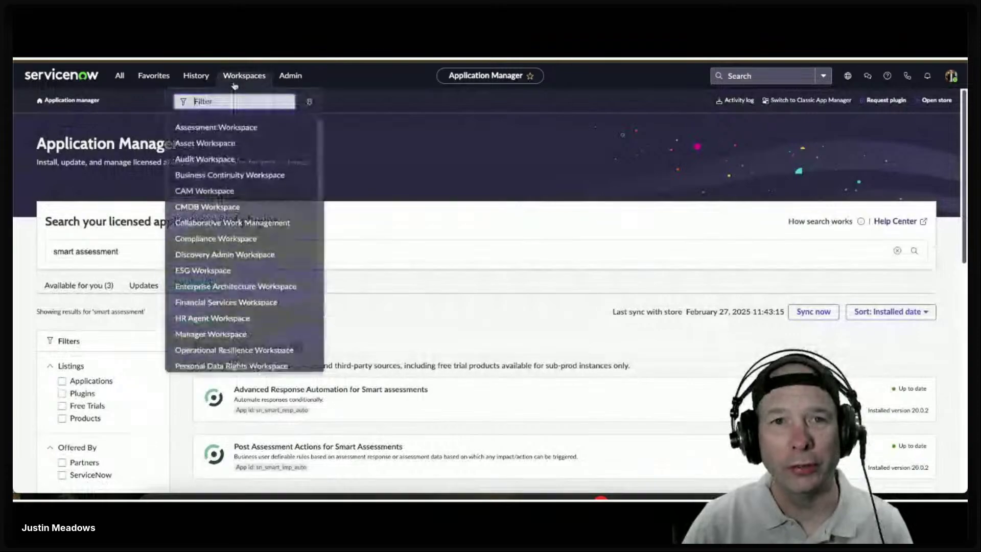
{"action": "left_click", "coordinate": [225, 126]}
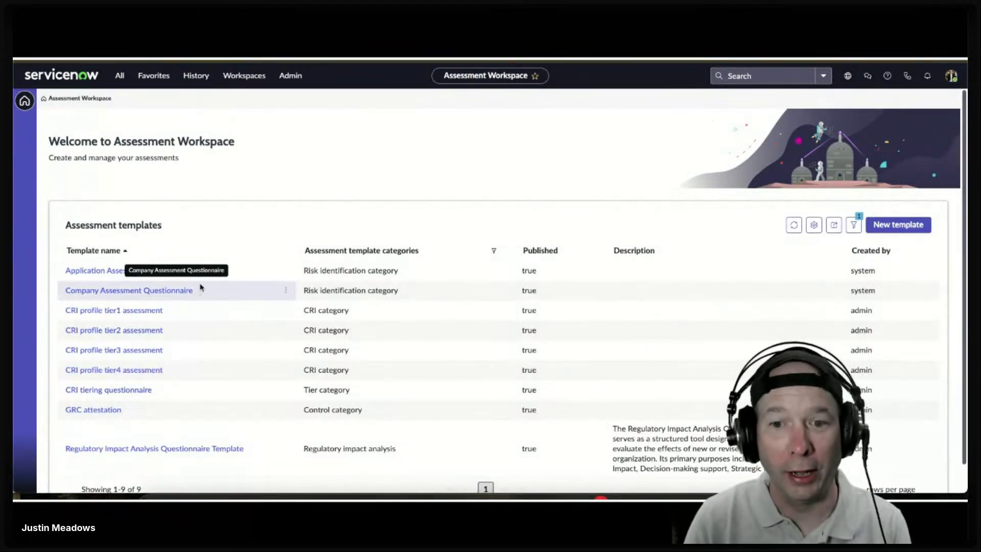
{"action": "left_click", "coordinate": [175, 448]}
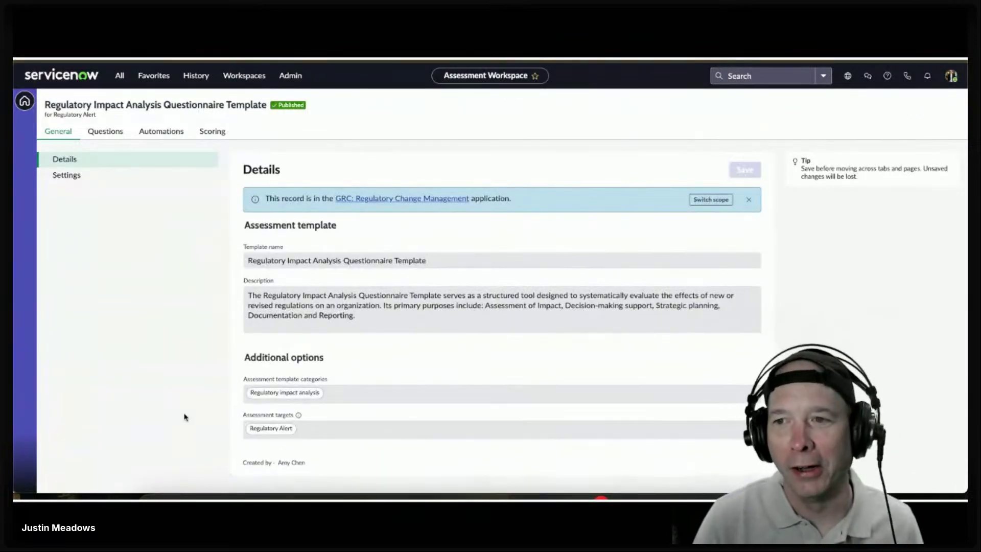
Step: Switch the application scope to GRC: Regulatory Change Management so the template's details can be edited
{"action": "left_click", "coordinate": [849, 75]}
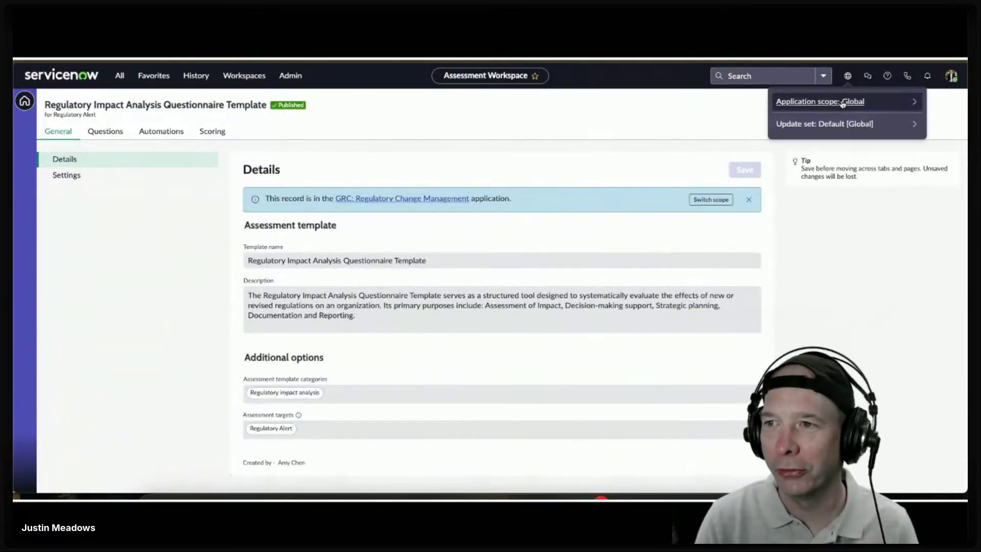
{"action": "left_click", "coordinate": [827, 98]}
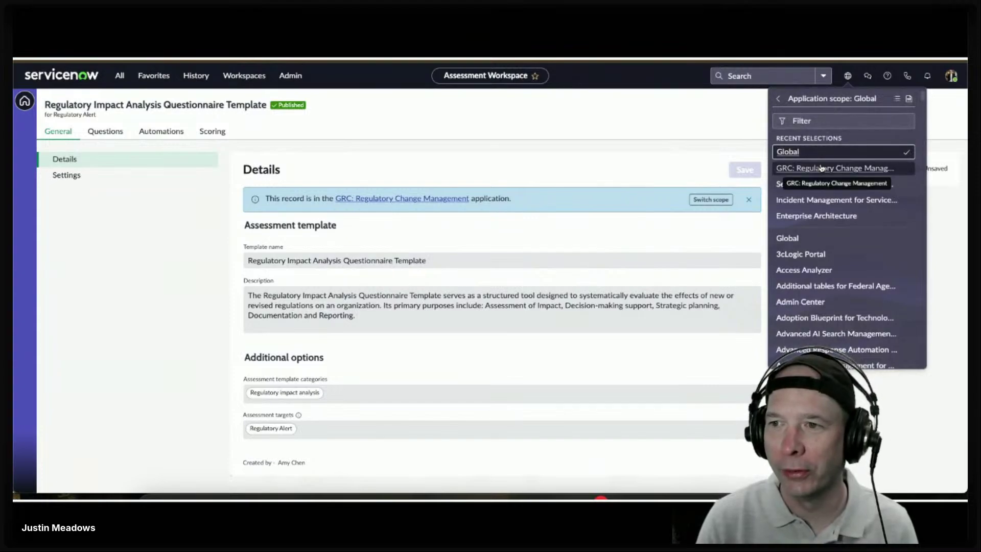
{"action": "left_click", "coordinate": [821, 169]}
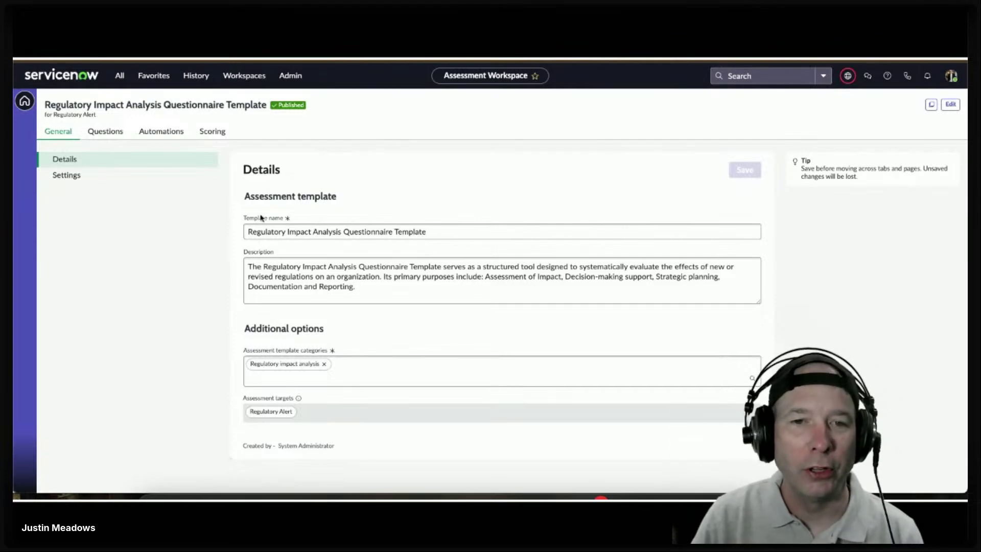
Step: Check which other assessment template categories are available for the template, leaving its selection as is
{"action": "left_click", "coordinate": [390, 372]}
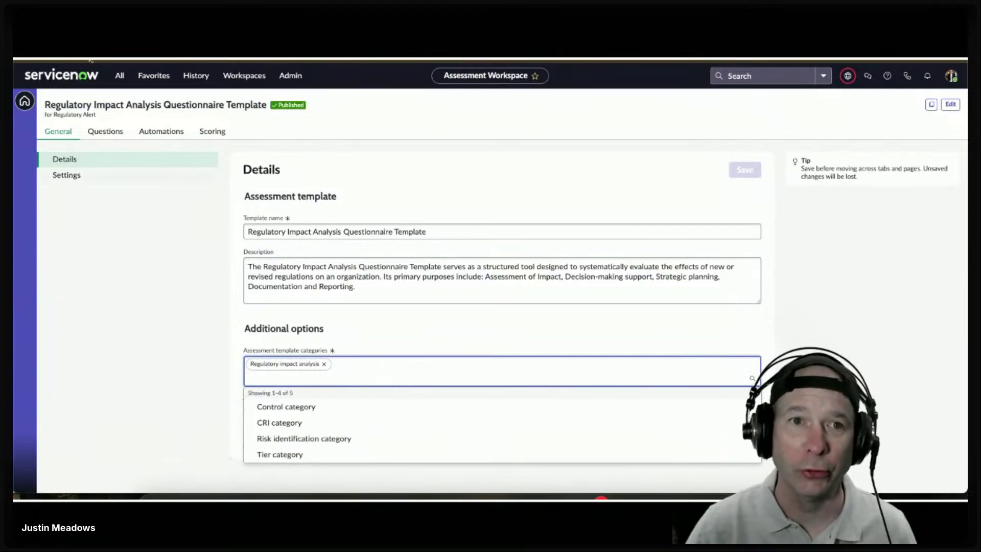
{"action": "left_click", "coordinate": [184, 394]}
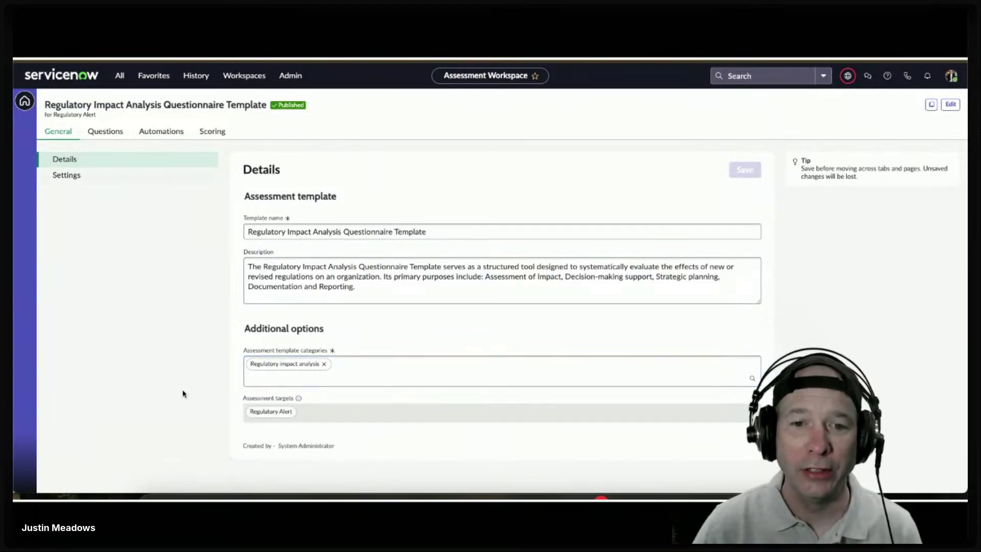
Step: Find the Smart Assessment Engine administration modules by filtering for "smart" and open the template categories list
{"action": "left_click", "coordinate": [119, 75]}
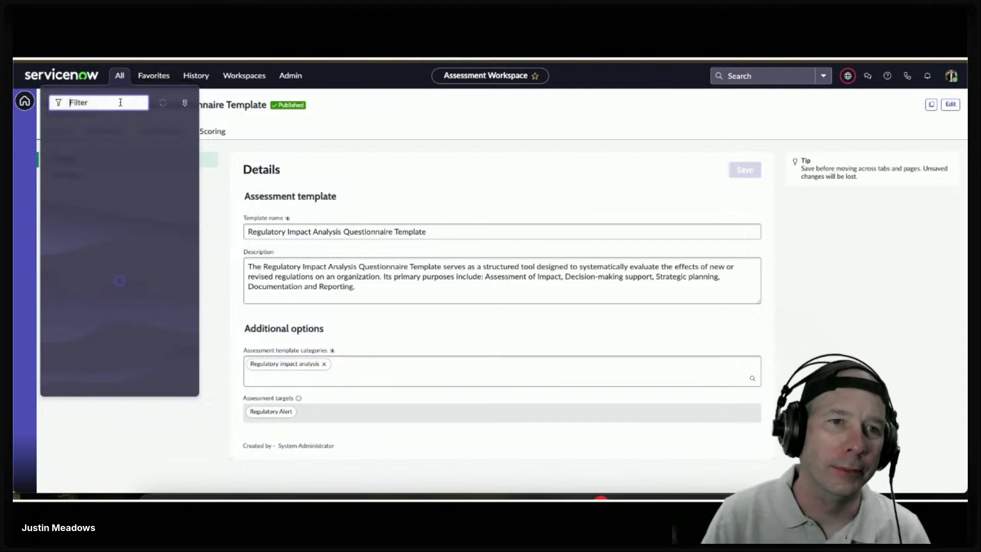
{"action": "type", "text": "t"}
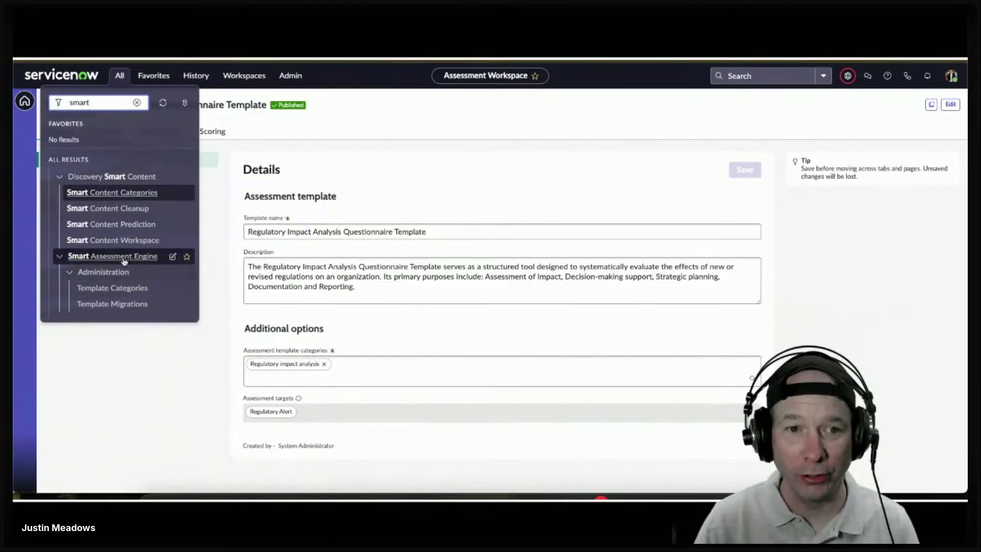
{"action": "left_click", "coordinate": [130, 292]}
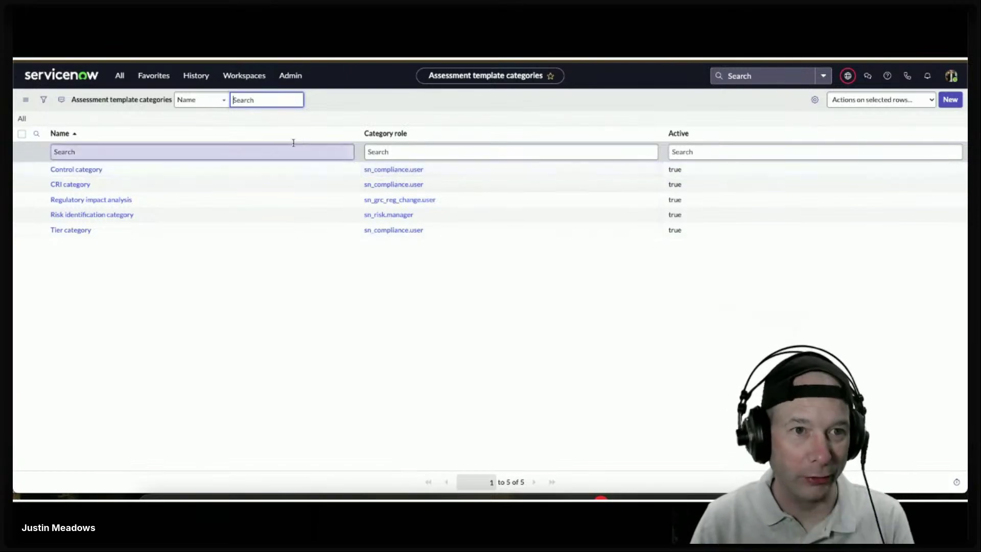
Step: Put the Regulatory Impact Analysis Questionnaire Template into edit mode in the Assessment Workspace and check which assessment targets can be selected
{"action": "left_click", "coordinate": [245, 76]}
{"action": "left_click", "coordinate": [216, 125]}
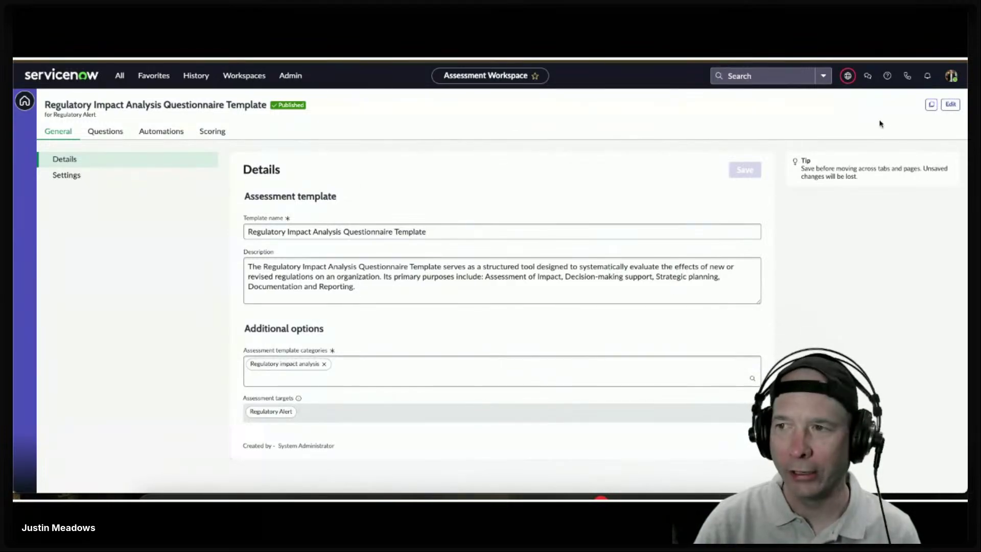
{"action": "left_click", "coordinate": [948, 105]}
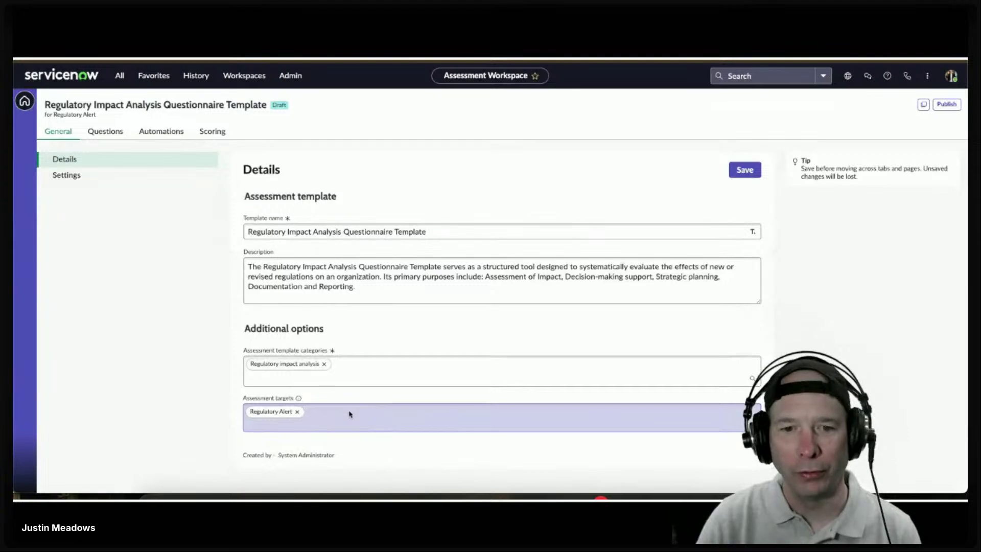
{"action": "left_click", "coordinate": [357, 411]}
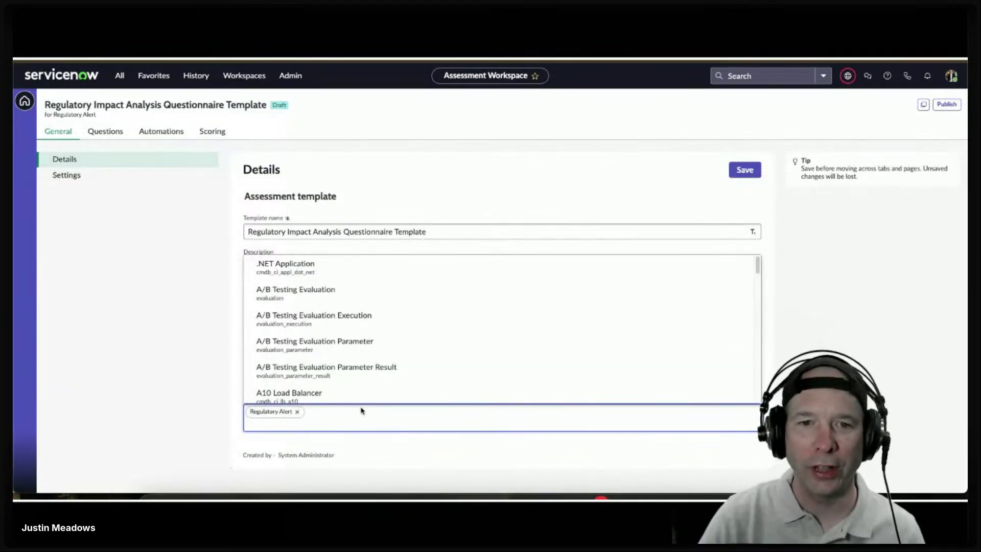
{"action": "left_click", "coordinate": [187, 290]}
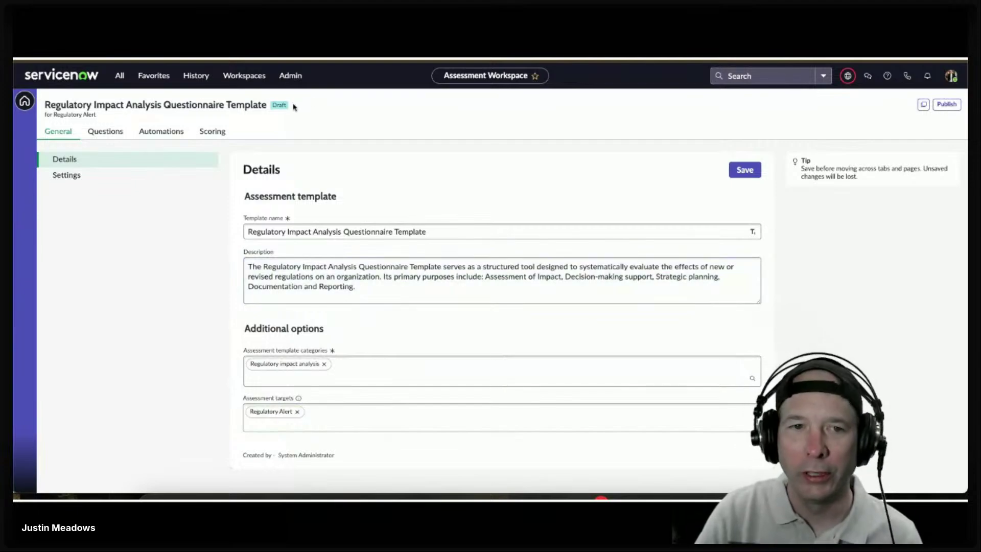
Step: Look over the template's duration and reader role settings, and its assessment reference and question sections
{"action": "left_click", "coordinate": [98, 176]}
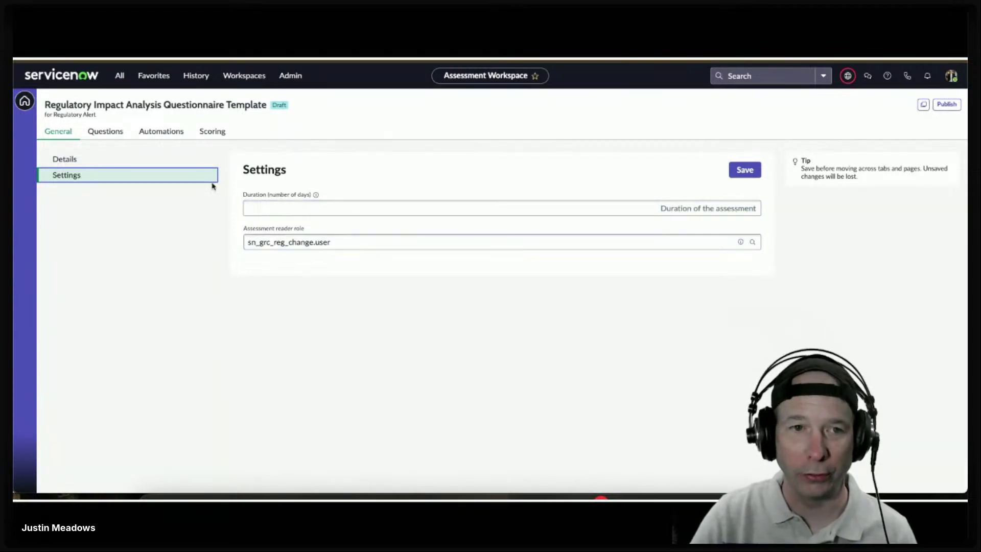
{"action": "left_click", "coordinate": [136, 157]}
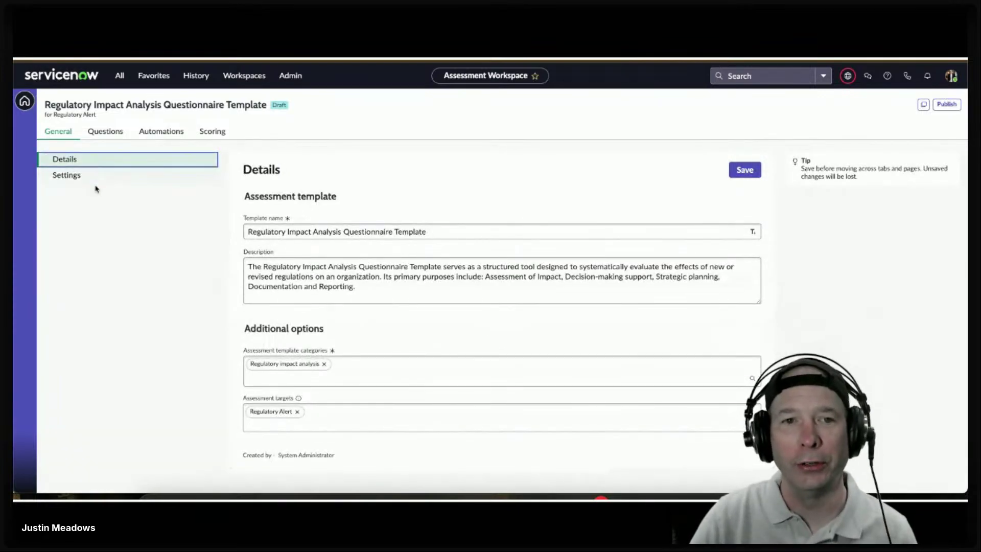
{"action": "left_click", "coordinate": [123, 137]}
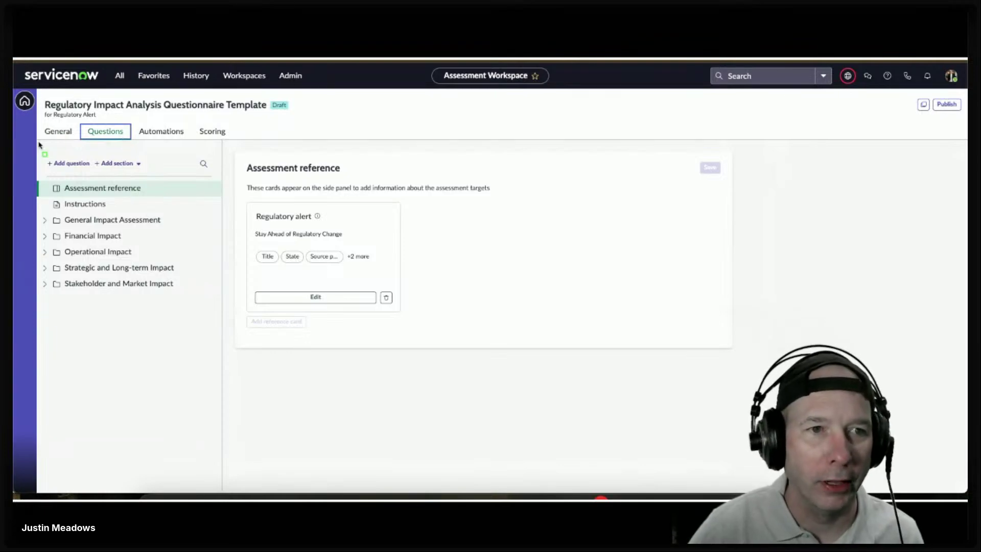
{"action": "mouse_move", "coordinate": [37, 141]}
{"action": "left_mouse_down"}
{"action": "mouse_move", "coordinate": [215, 306]}
{"action": "mouse_move", "coordinate": [222, 330]}
{"action": "left_mouse_up"}
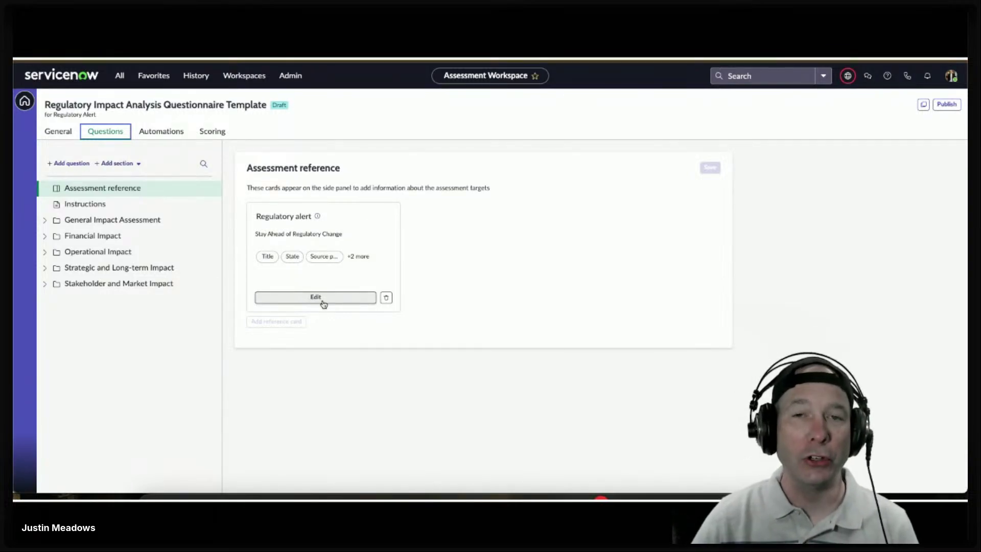
Step: In the Compliance Workspace, open the new regulatory change alert titled "IOSCO welcomes the IAASB initiative to seek early engagement"
{"action": "left_click", "coordinate": [247, 75]}
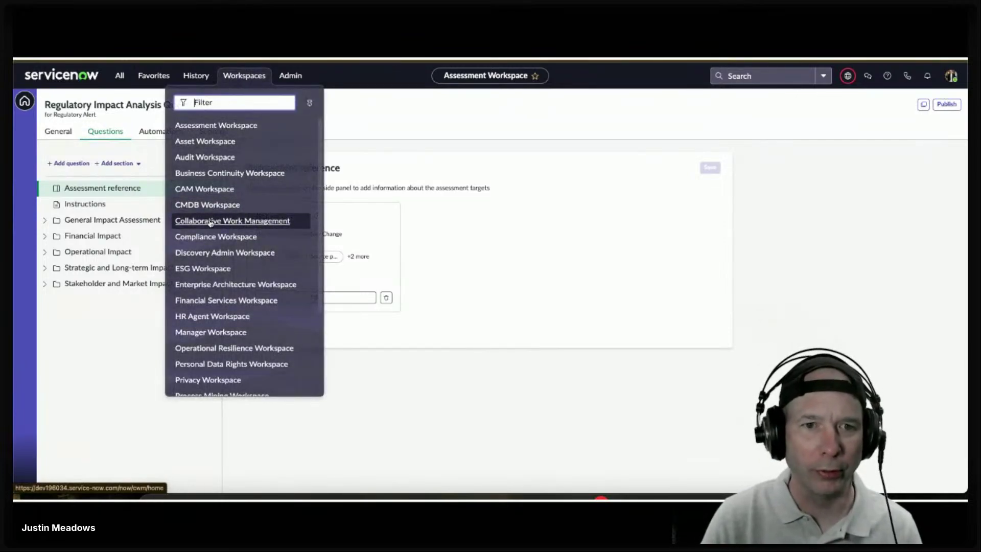
{"action": "left_click", "coordinate": [210, 237]}
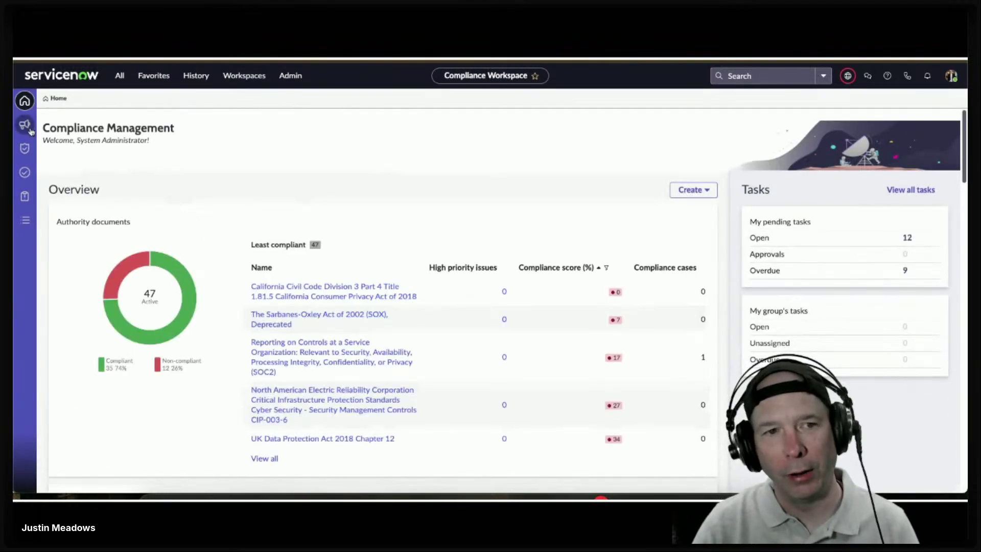
{"action": "left_click", "coordinate": [25, 124]}
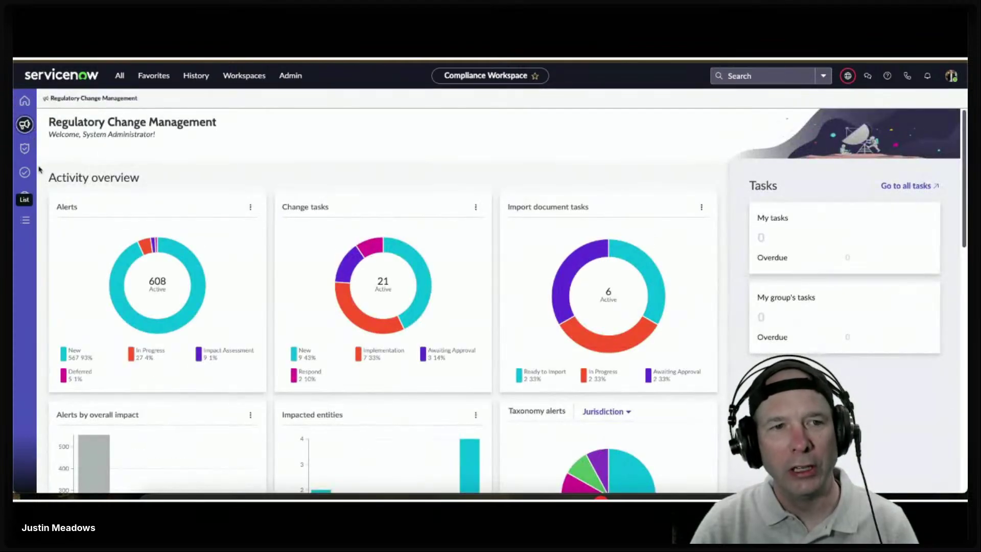
{"action": "left_click", "coordinate": [122, 260]}
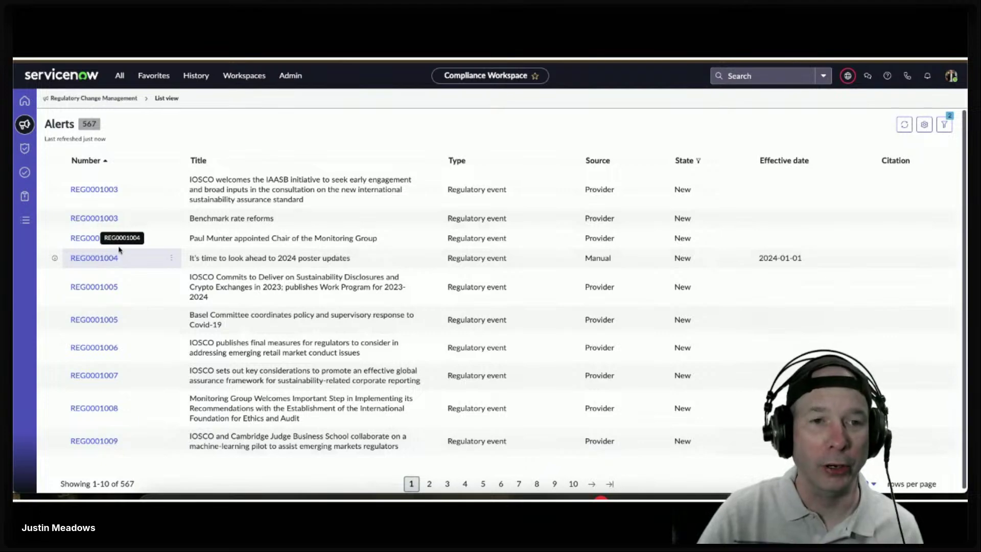
{"action": "left_click", "coordinate": [93, 190]}
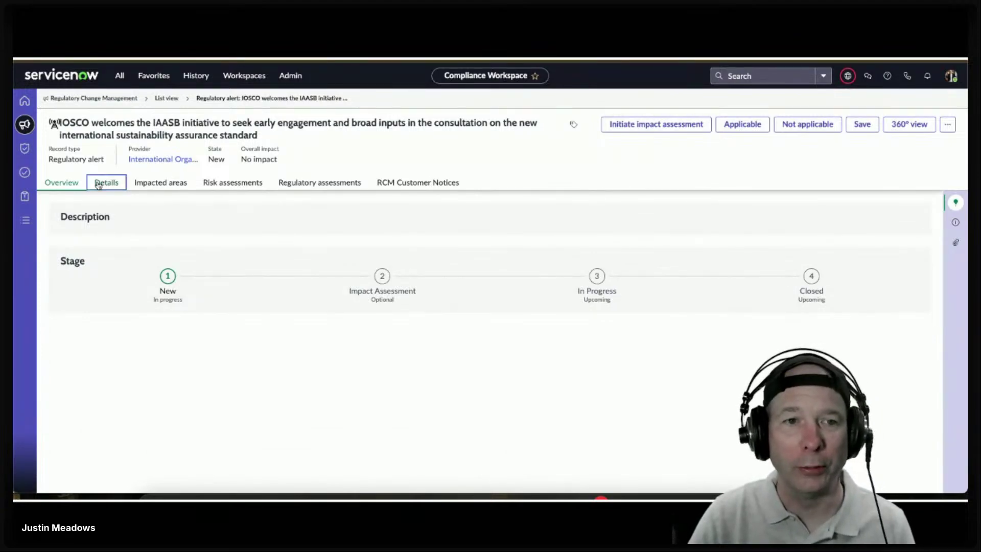
Step: View the regulatory alert's details and try to initiate an impact assessment for it
{"action": "left_click", "coordinate": [99, 185]}
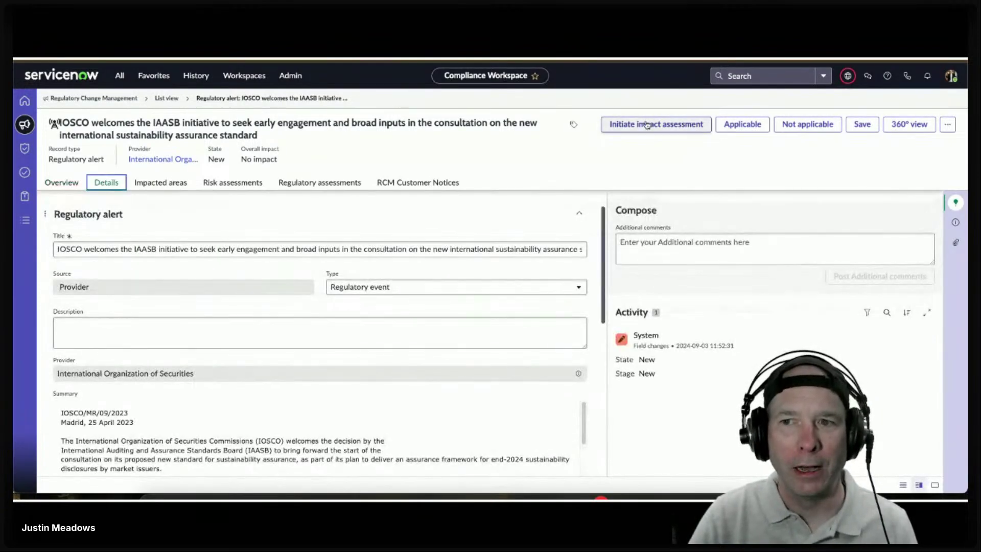
{"action": "left_click", "coordinate": [662, 127]}
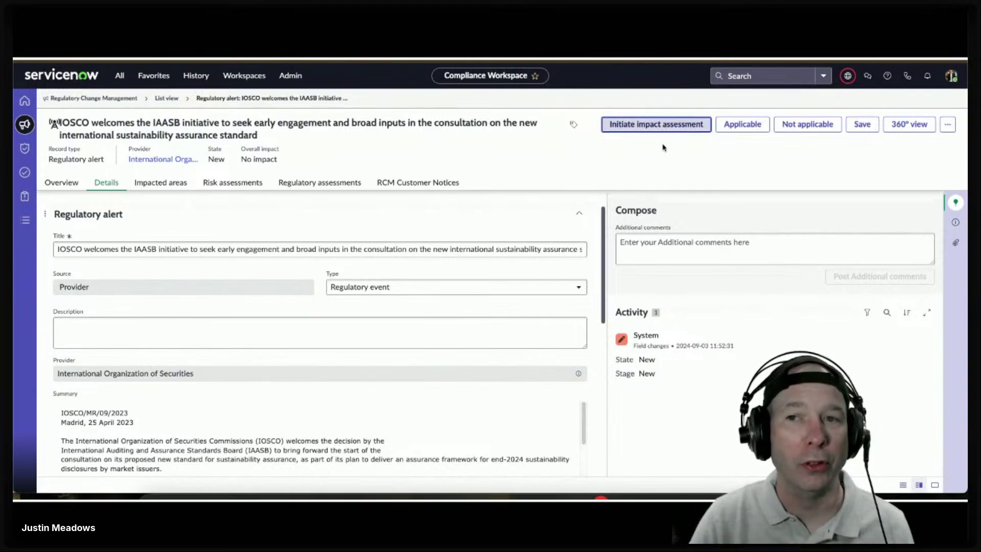
{"action": "left_click", "coordinate": [656, 124]}
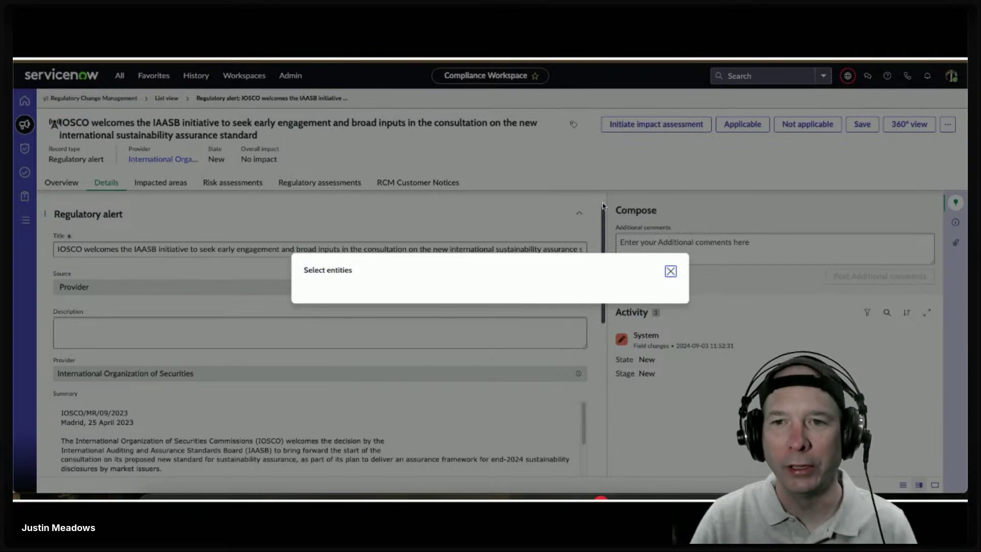
{"action": "left_click", "coordinate": [670, 270]}
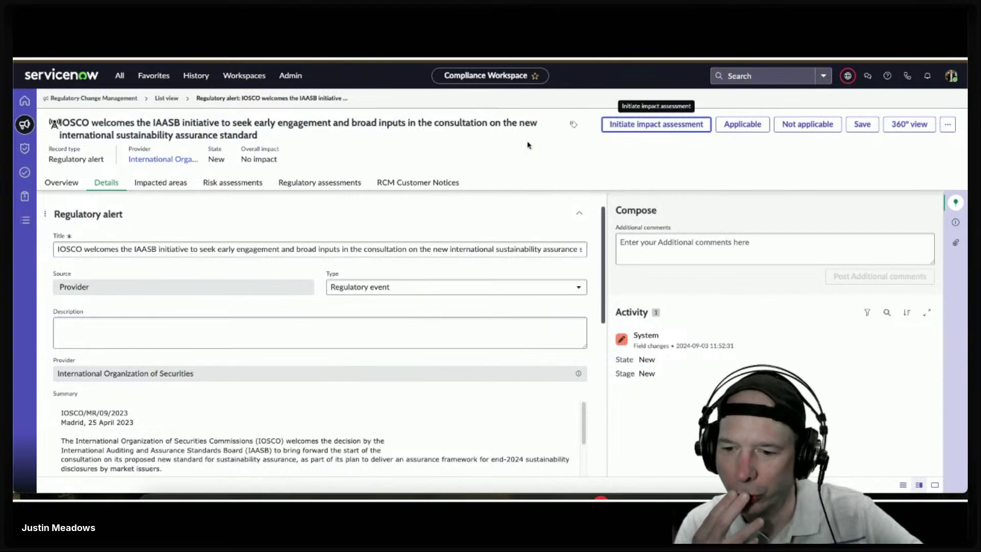
Step: Search the Application Manager for "regulatory change"
{"action": "left_click", "coordinate": [290, 75]}
{"action": "left_click", "coordinate": [257, 173]}
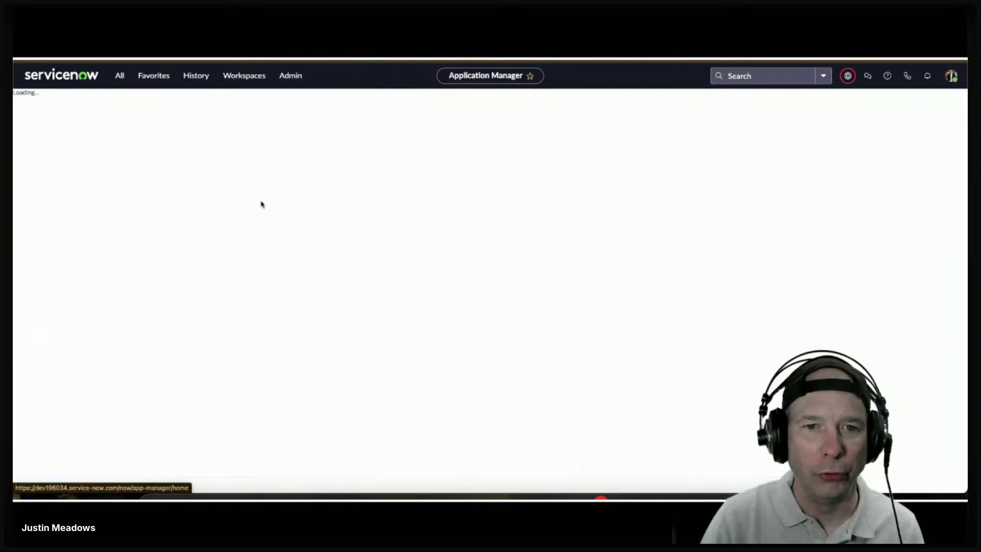
{"action": "left_click", "coordinate": [275, 253]}
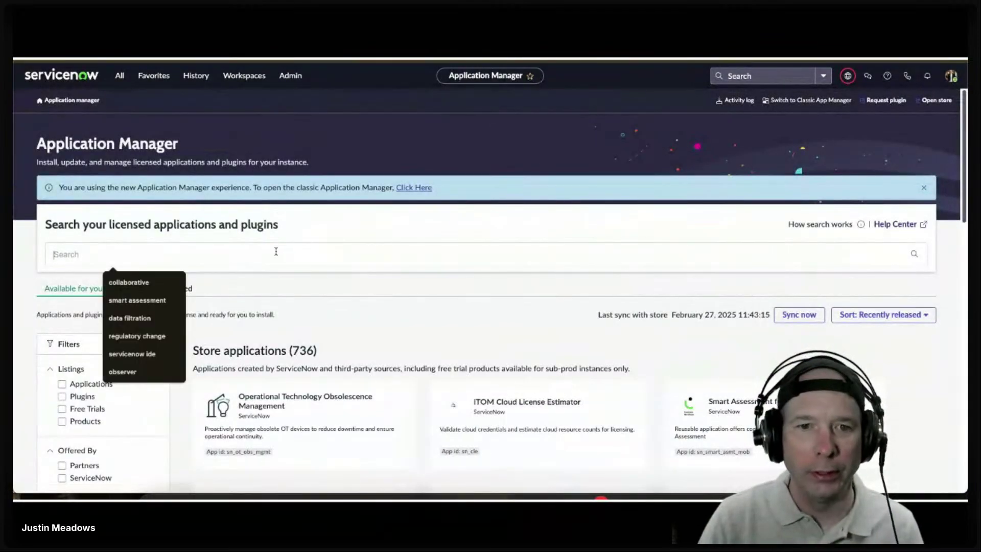
{"action": "type", "text": "regulatory chgange"}
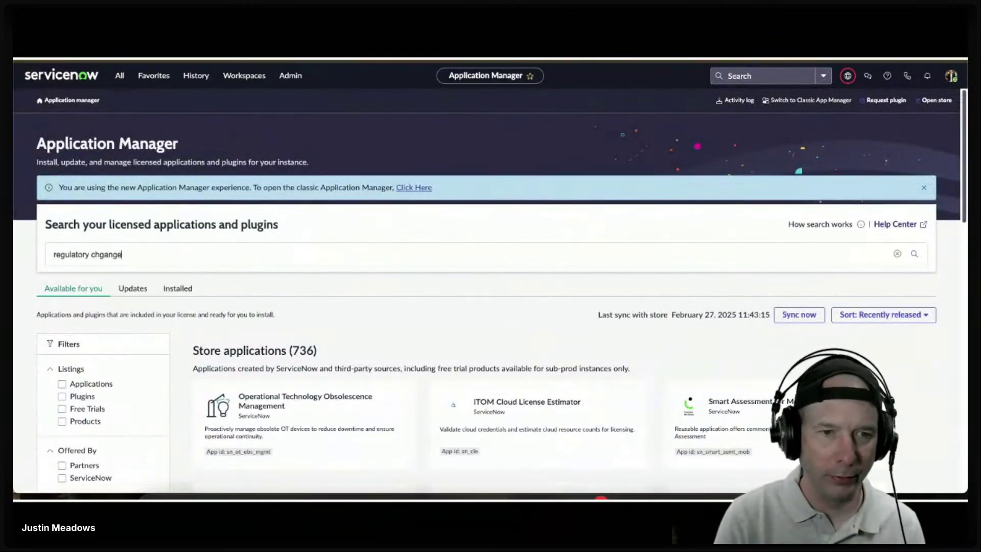
{"action": "key", "text": "BackSpace"}
{"action": "key", "text": "BackSpace"}
{"action": "key", "text": "BackSpace"}
{"action": "type", "text": "ange"}
{"action": "key", "text": "Return"}
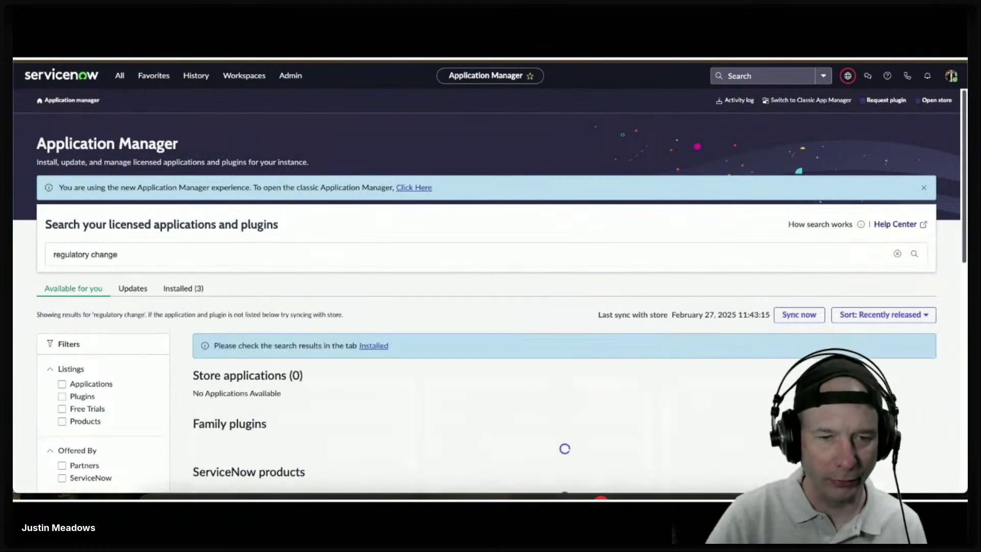
Step: Review the installed regulatory change store applications and their installed versions
{"action": "left_click", "coordinate": [185, 289]}
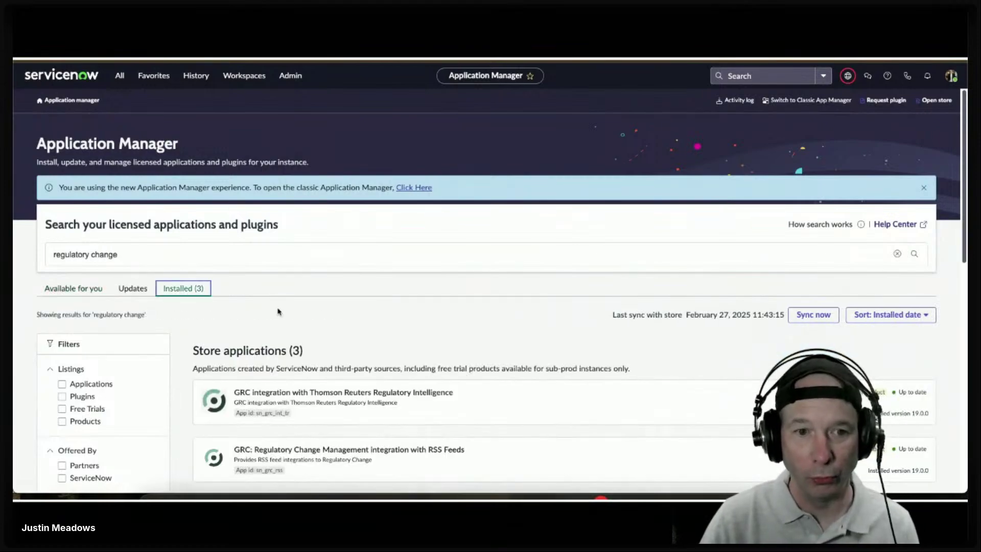
{"action": "scroll", "coordinate": [277, 308], "scroll_direction": "down", "scroll_amount": 2}
{"action": "scroll", "coordinate": [491, 391], "scroll_direction": "down", "scroll_amount": 3}
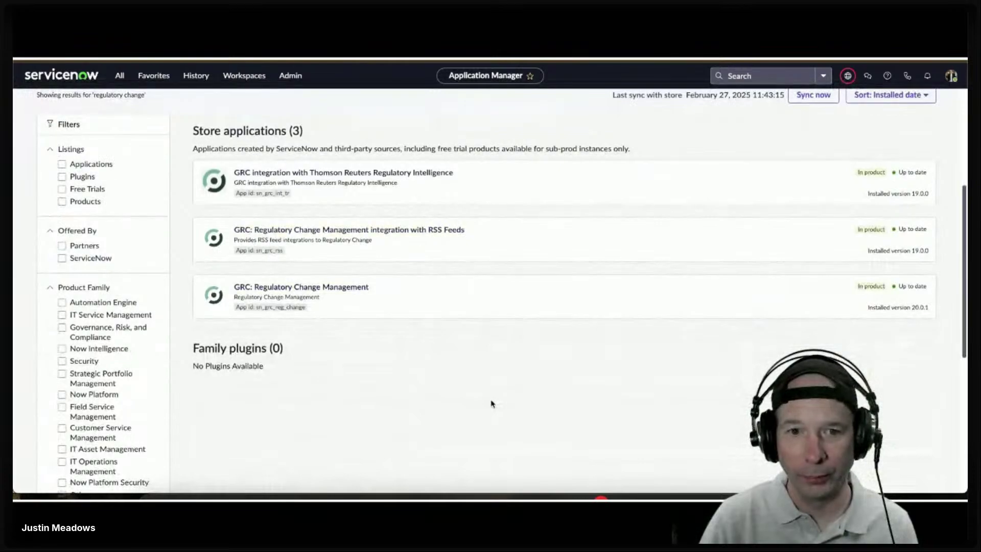
Step: Search the installed applications for "compliance work", and again with a leading wildcard as "*compliance work"
{"action": "scroll", "coordinate": [490, 396], "scroll_direction": "up", "scroll_amount": 3}
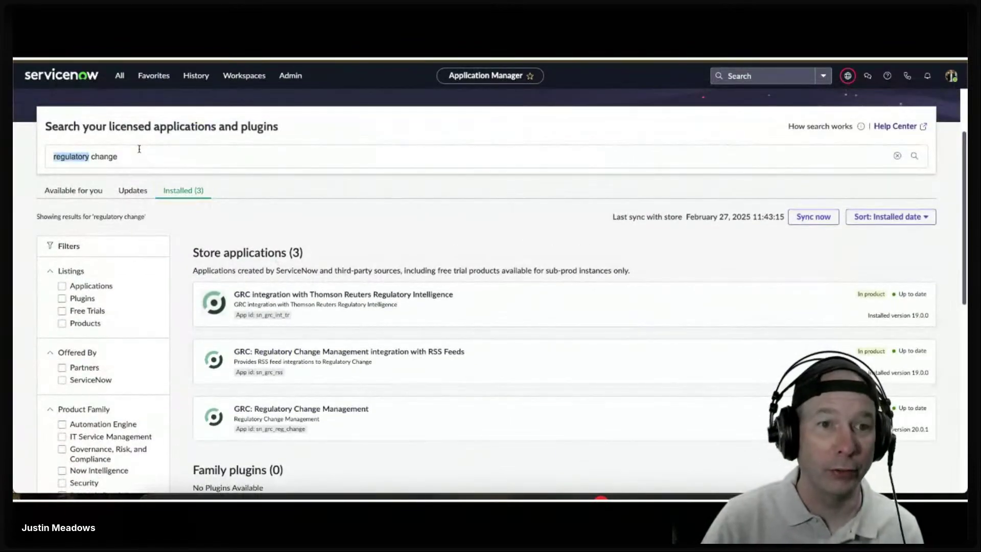
{"action": "type", "text": "compliance work"}
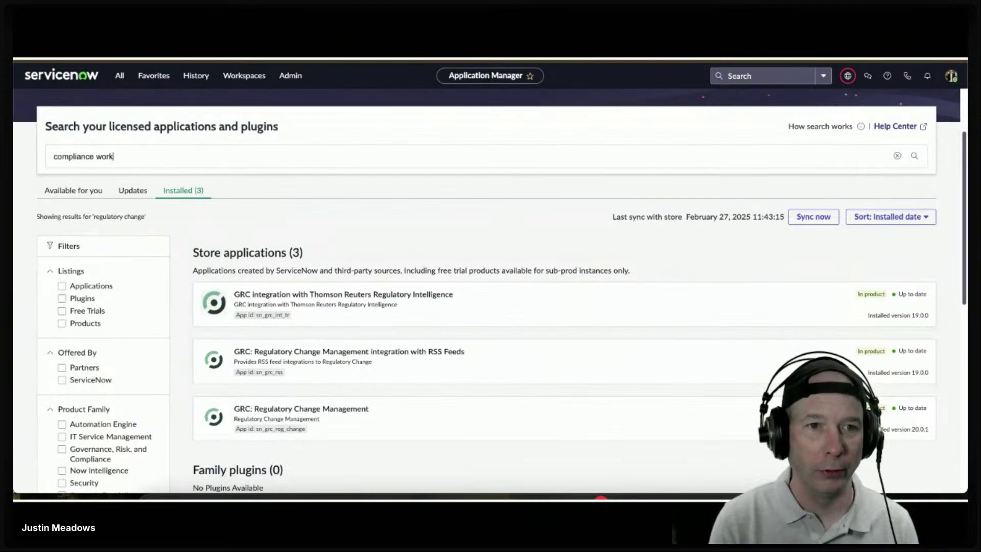
{"action": "key", "text": "Return"}
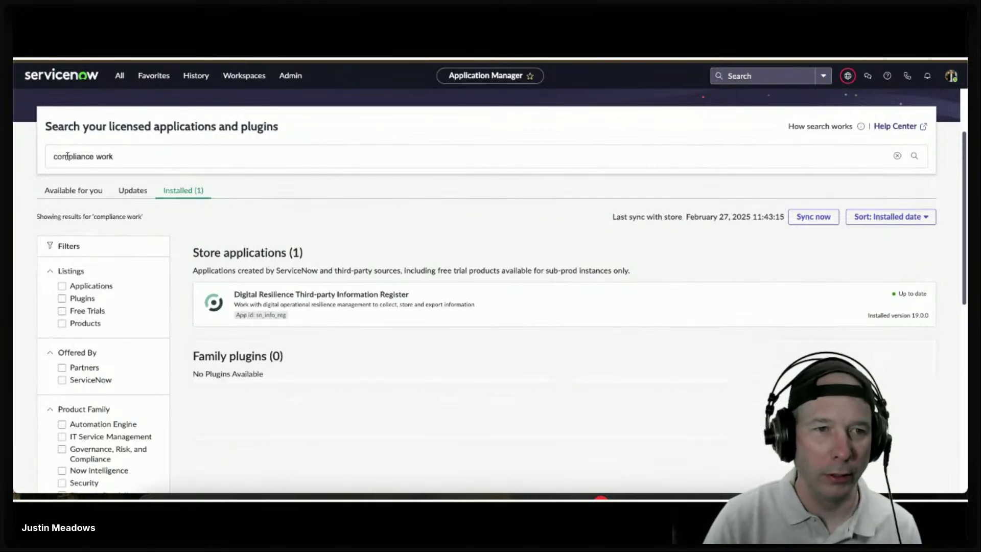
{"action": "key", "text": "Home"}
{"action": "type", "text": "\""}
{"action": "key", "text": "Return"}
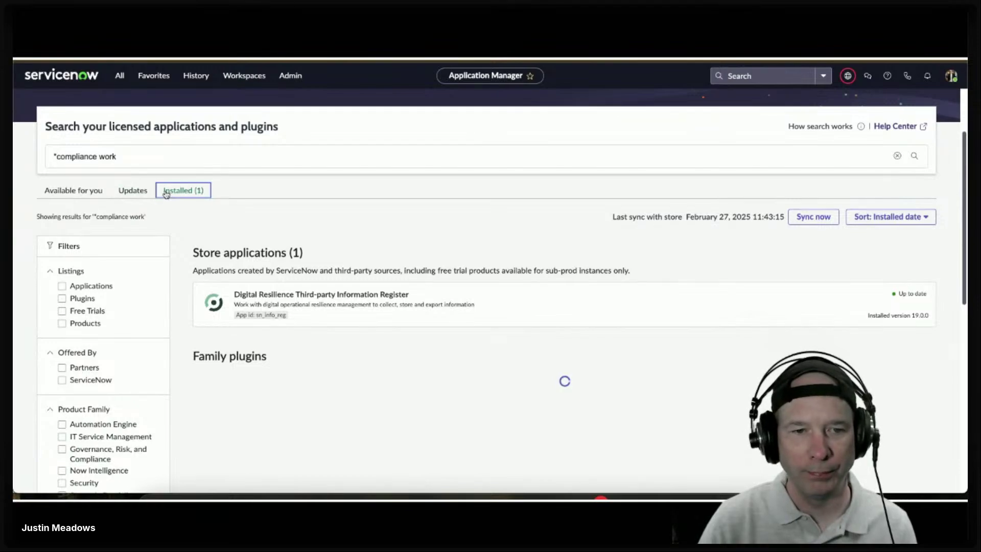
Step: Search the installed applications for "*workspace" and locate the GRC: Compliance Management Workspace entry to check its version
{"action": "left_click_drag", "start_coordinate": [123, 157], "coordinate": [34, 155]}
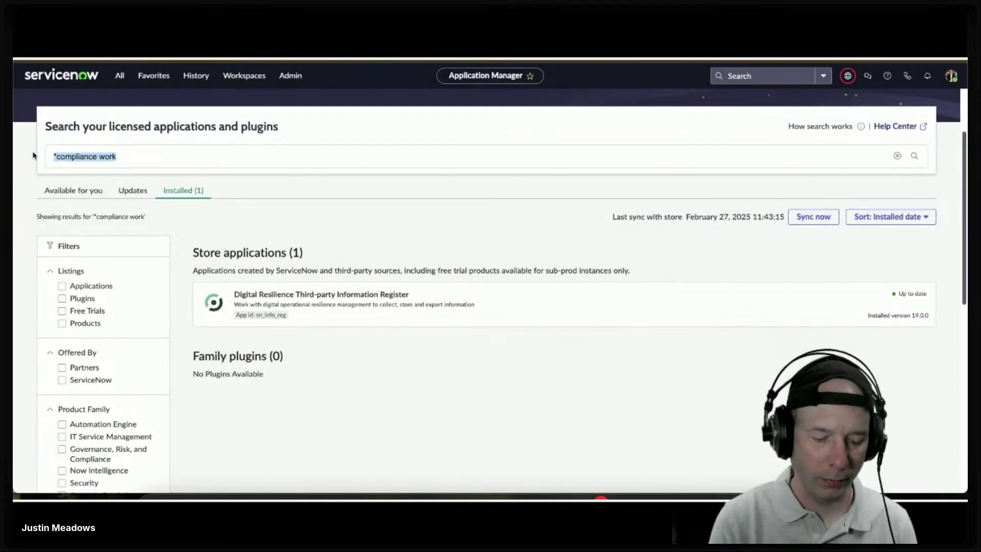
{"action": "type", "text": "workspace"}
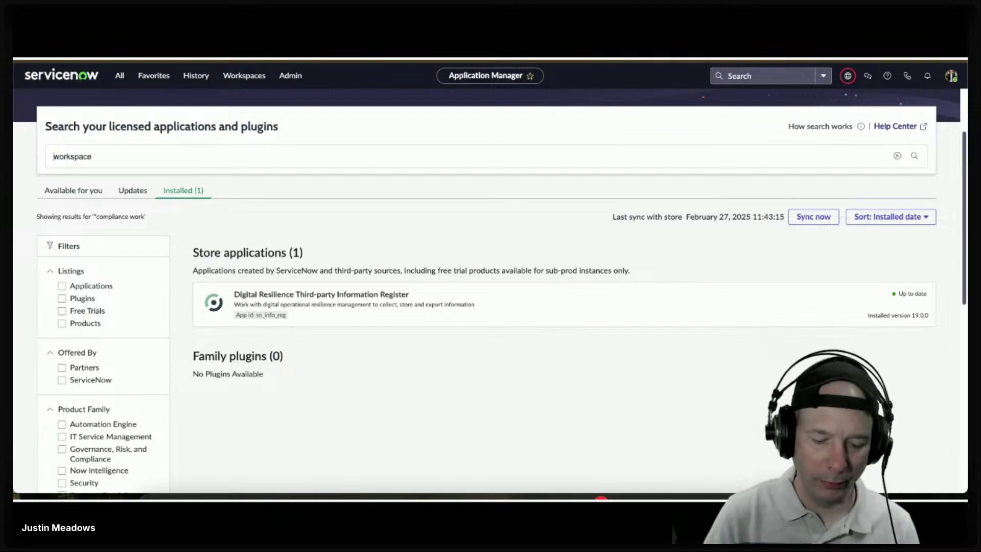
{"action": "type", "text": "*"}
{"action": "key", "text": "Return"}
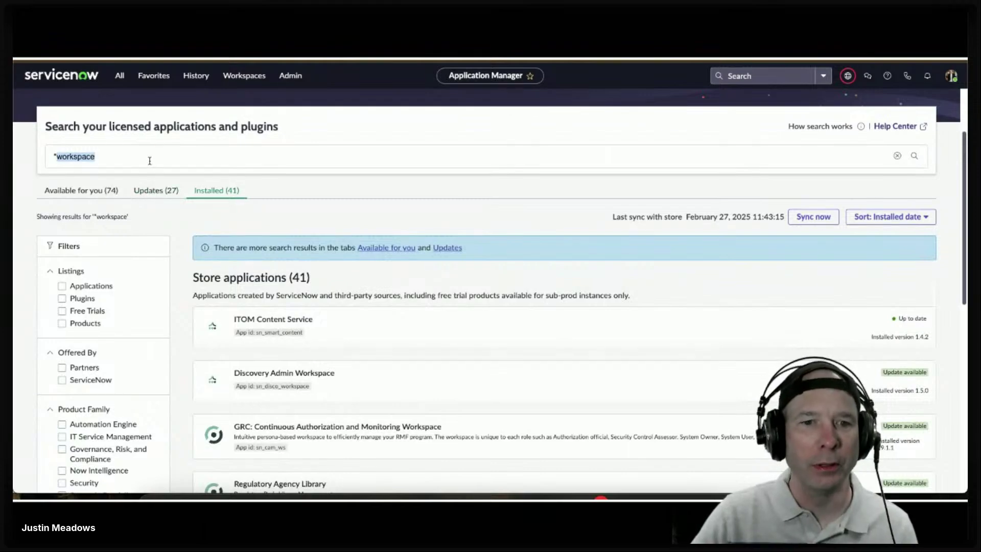
{"action": "scroll", "coordinate": [394, 339], "scroll_direction": "down", "scroll_amount": 3}
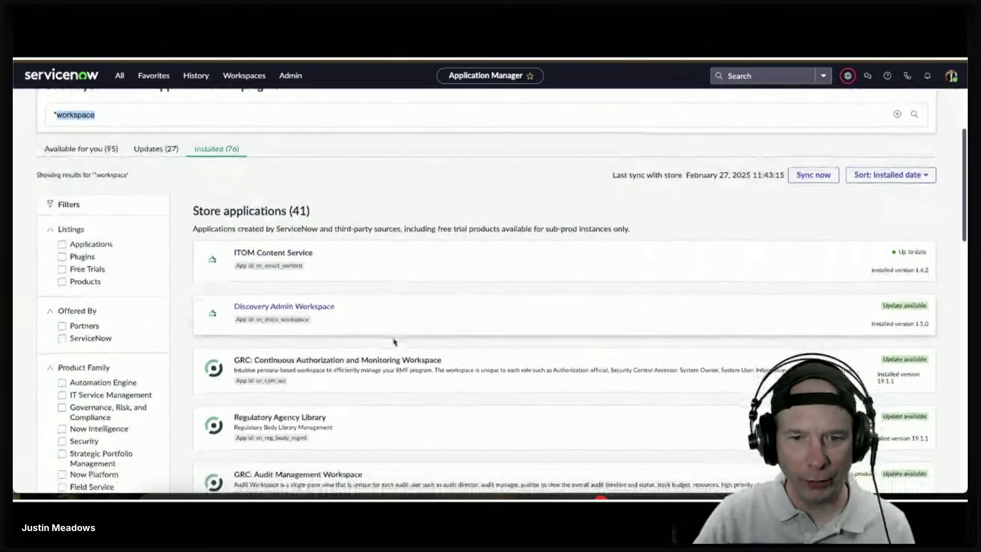
{"action": "scroll", "coordinate": [377, 368], "scroll_direction": "down", "scroll_amount": 3}
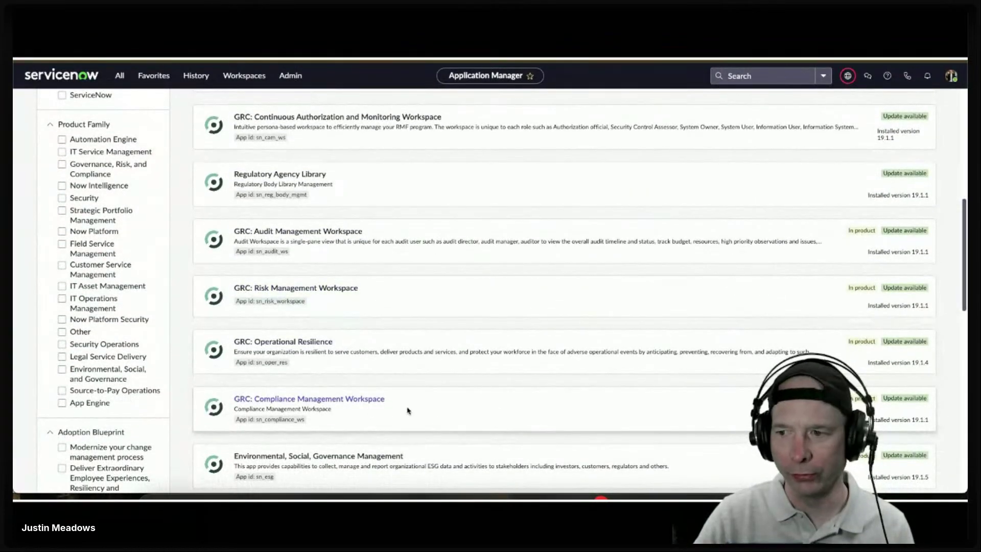
Step: Open the GRC: Compliance Management Workspace application and install its 20.0.2 (Latest) update immediately, after reviewing the dependencies
{"action": "left_click", "coordinate": [408, 410]}
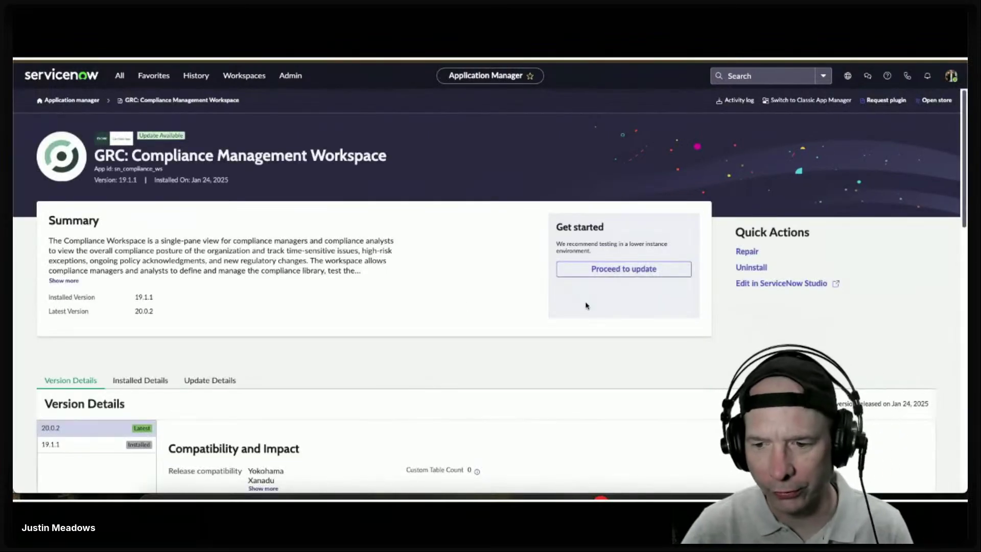
{"action": "scroll", "coordinate": [586, 306], "scroll_direction": "down", "scroll_amount": 2}
{"action": "scroll", "coordinate": [597, 276], "scroll_direction": "up", "scroll_amount": 2}
{"action": "left_click", "coordinate": [627, 275]}
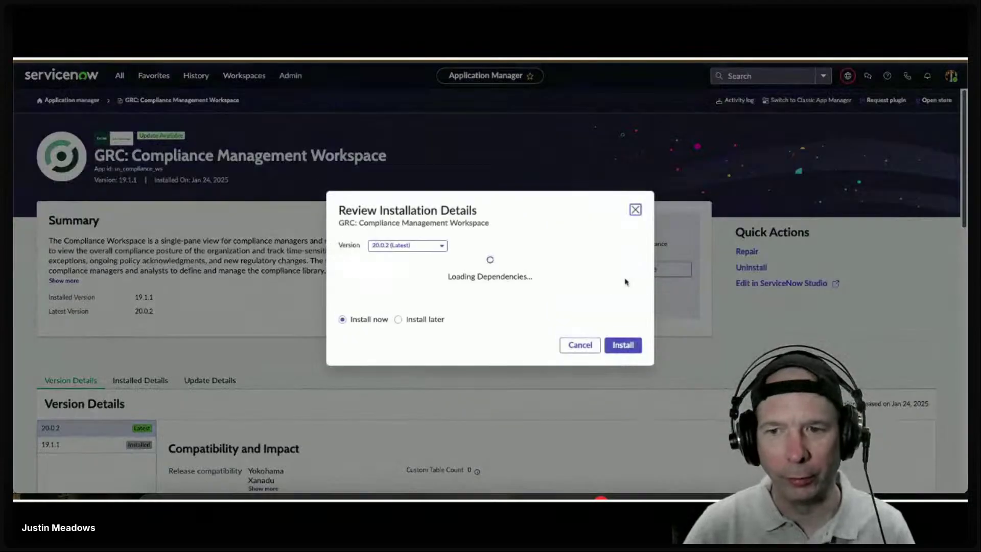
{"action": "scroll", "coordinate": [418, 277], "scroll_direction": "down", "scroll_amount": 2}
{"action": "scroll", "coordinate": [419, 277], "scroll_direction": "up", "scroll_amount": 2}
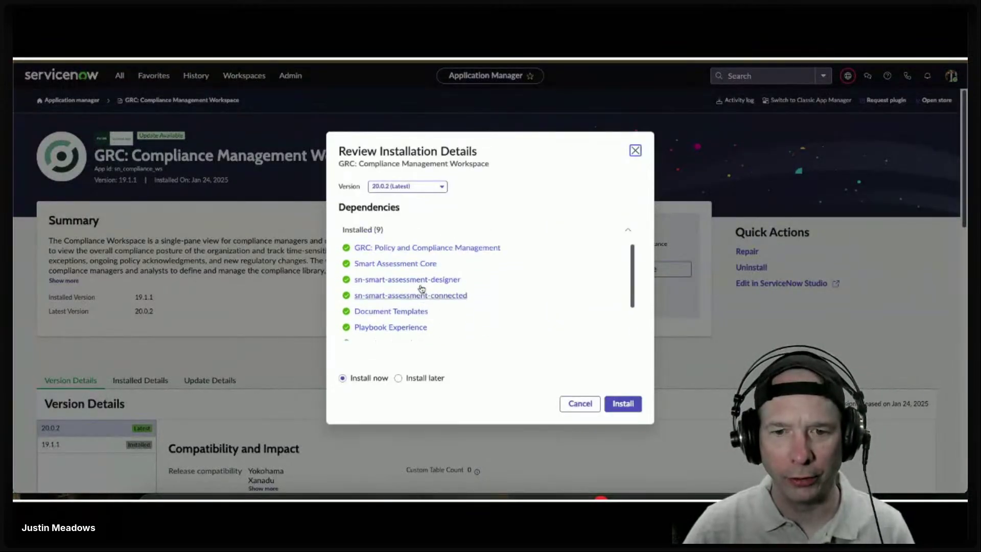
{"action": "left_click", "coordinate": [624, 403]}
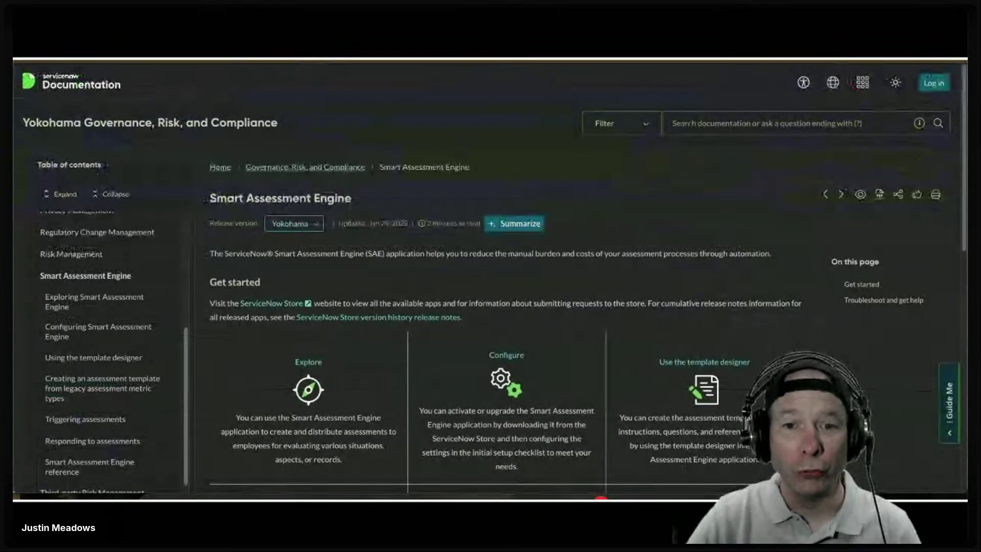
Step: In the Smart Assessment Engine documentation, read the page on accessing templates in the Assessment Workspace
{"action": "left_click", "coordinate": [126, 299]}
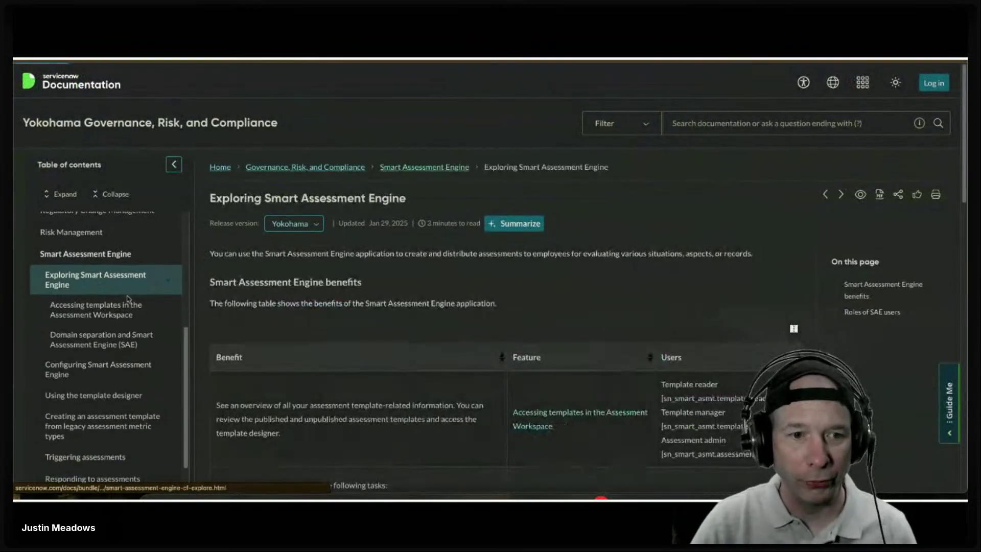
{"action": "left_click", "coordinate": [103, 313]}
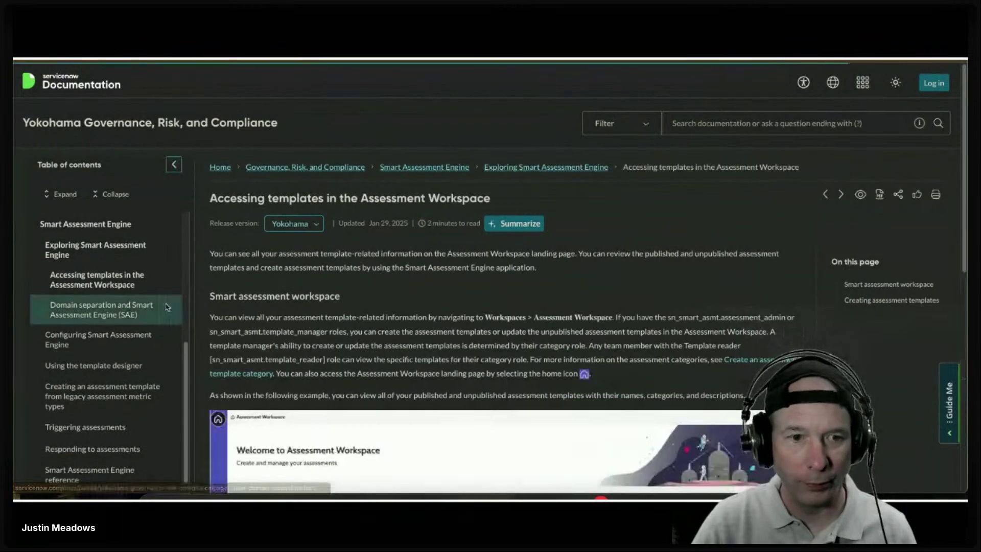
{"action": "scroll", "coordinate": [366, 305], "scroll_direction": "down", "scroll_amount": 5}
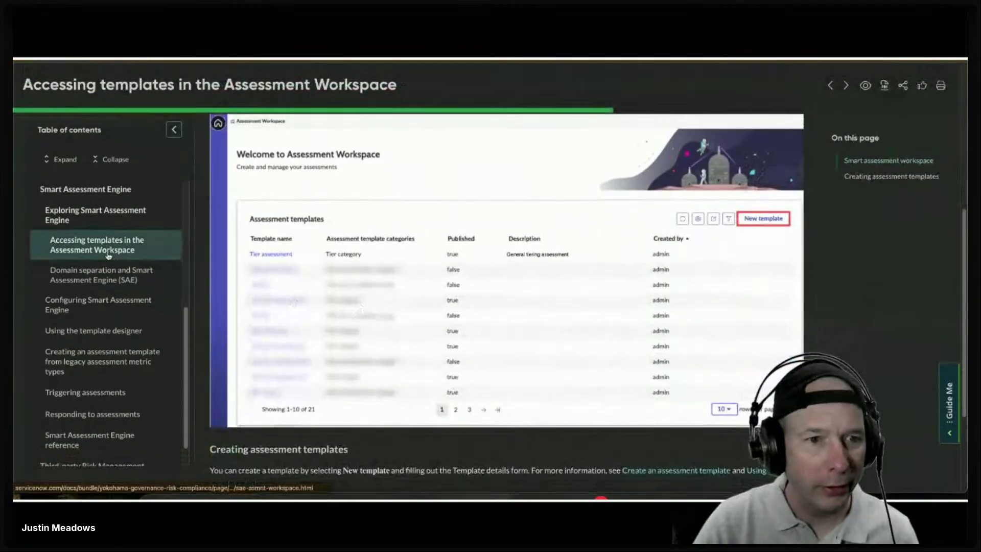
{"action": "scroll", "coordinate": [97, 304], "scroll_direction": "down", "scroll_amount": 1}
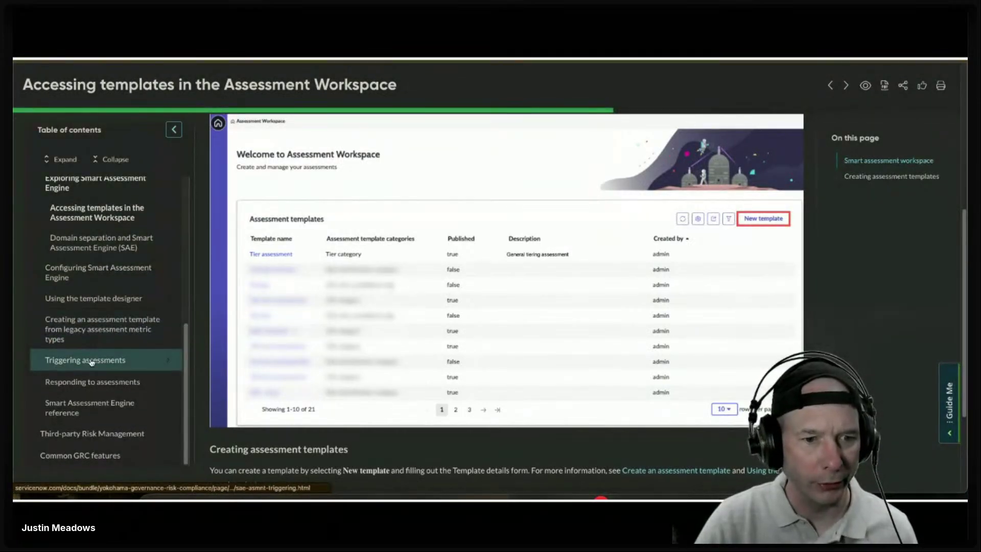
Step: Open the Responding to assessments documentation and examine the example of an in-progress assessment
{"action": "left_click", "coordinate": [97, 380]}
{"action": "scroll", "coordinate": [390, 336], "scroll_direction": "down", "scroll_amount": 5}
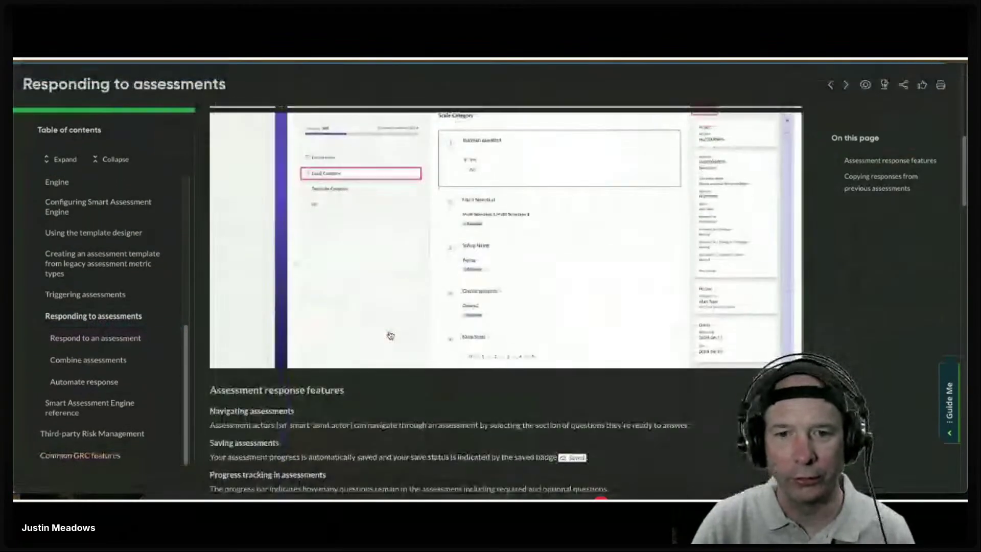
{"action": "scroll", "coordinate": [390, 335], "scroll_direction": "up", "scroll_amount": 3}
{"action": "scroll", "coordinate": [393, 337], "scroll_direction": "down", "scroll_amount": 1}
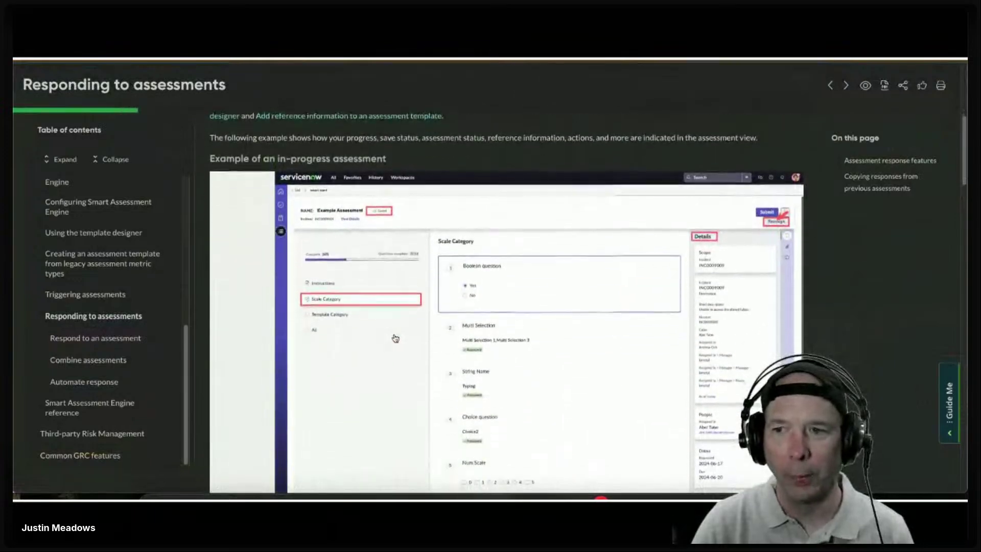
{"action": "scroll", "coordinate": [396, 338], "scroll_direction": "down", "scroll_amount": 1}
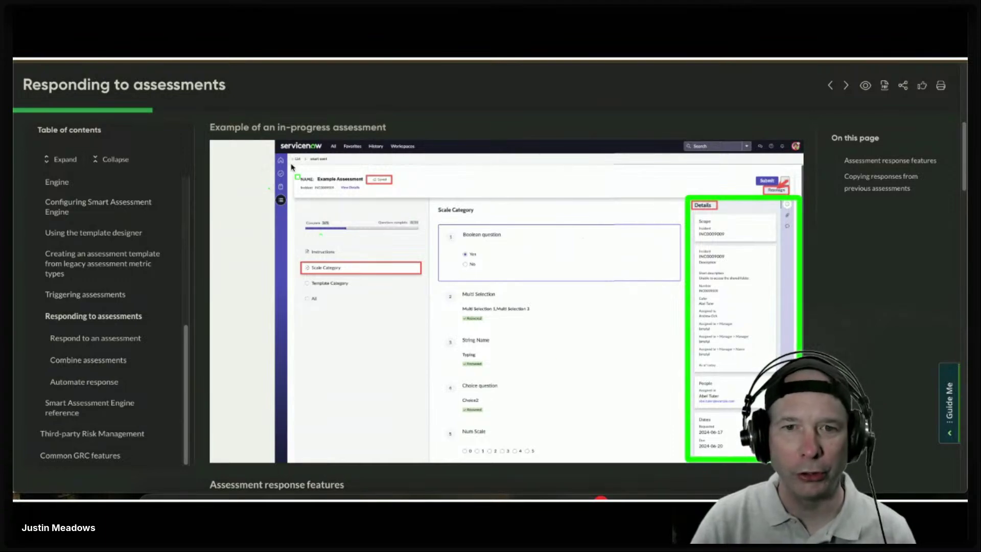
{"action": "mouse_move", "coordinate": [292, 166]}
{"action": "left_mouse_down"}
{"action": "mouse_move", "coordinate": [486, 327]}
{"action": "mouse_move", "coordinate": [446, 306]}
{"action": "left_mouse_up"}
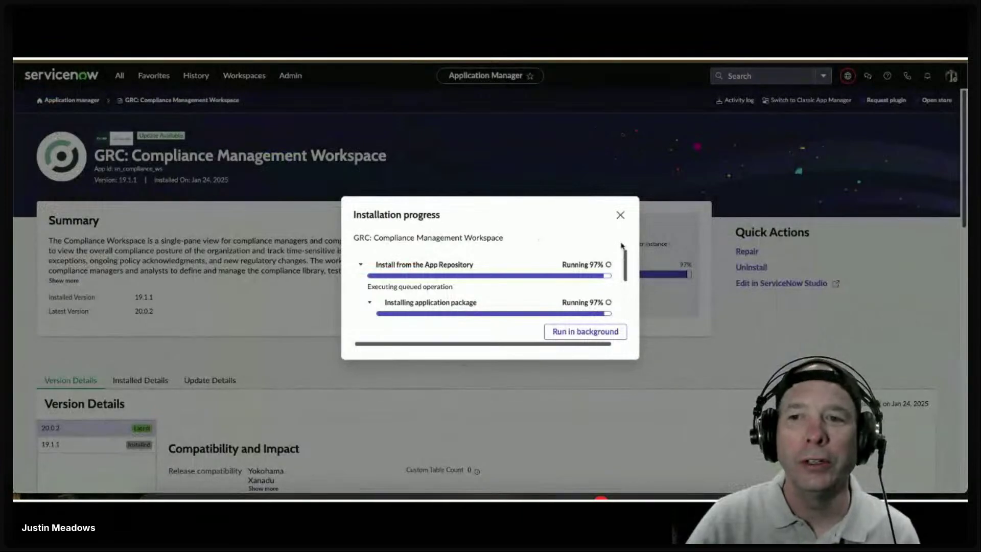
Step: Check the detailed installation progress of the GRC: Compliance Management Workspace update
{"action": "left_click_drag", "start_coordinate": [624, 259], "coordinate": [626, 317]}
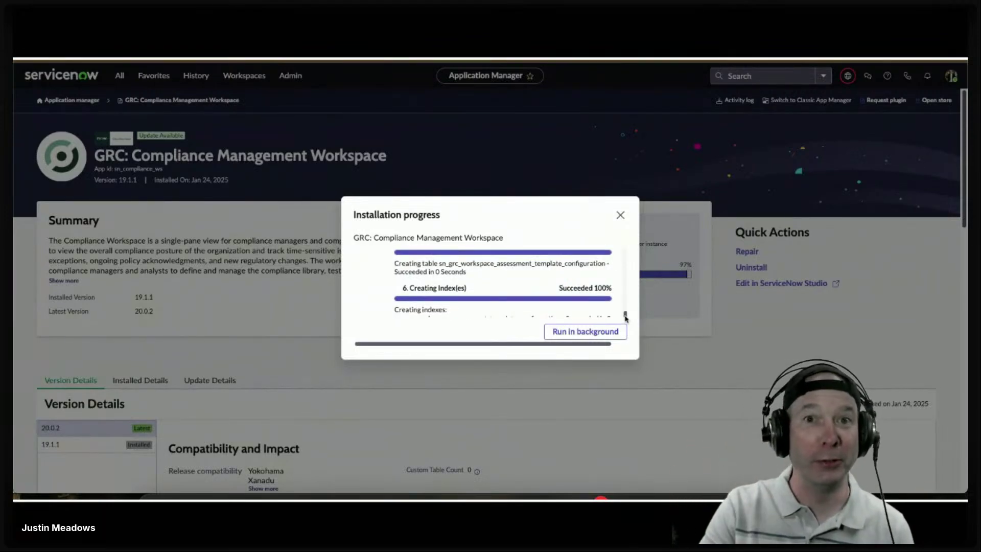
{"action": "scroll", "coordinate": [611, 311], "scroll_direction": "down", "scroll_amount": 1}
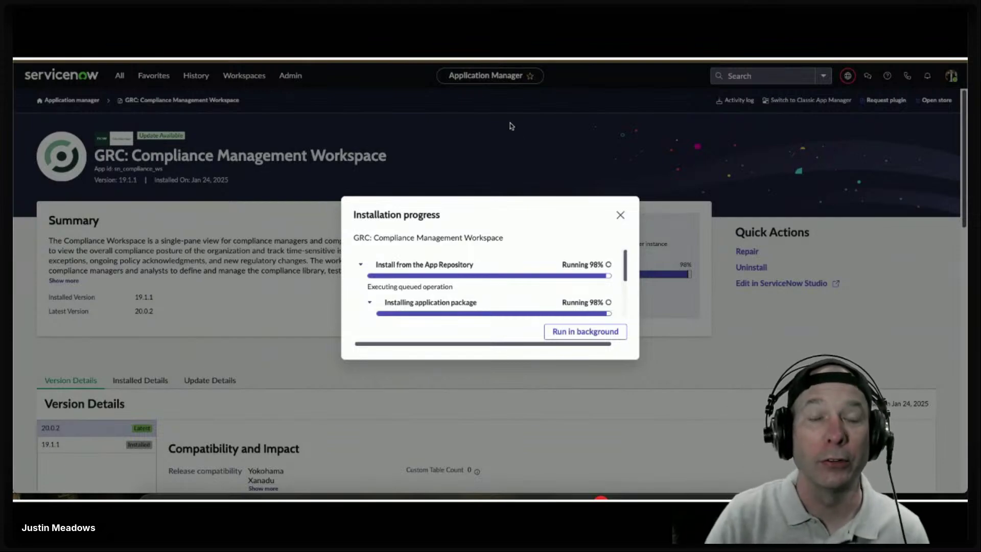
Step: Switch to the dev204064 (Washington DC) browser profile and filter the Store Applications list by application name "grc: compliance manage"
{"action": "left_click", "coordinate": [225, 57]}
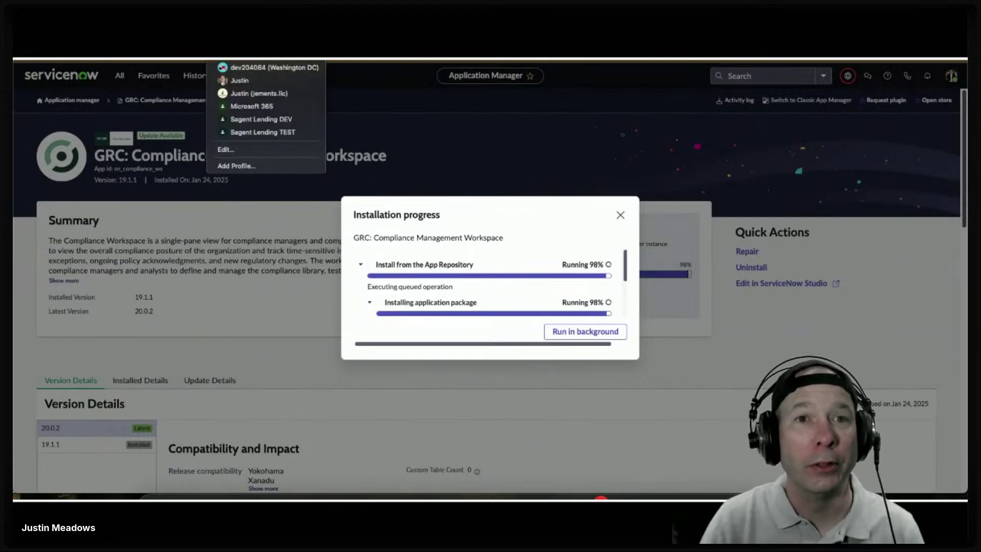
{"action": "left_click", "coordinate": [255, 67]}
{"action": "scroll", "coordinate": [154, 154], "scroll_direction": "up", "scroll_amount": 5}
{"action": "left_click", "coordinate": [23, 99]}
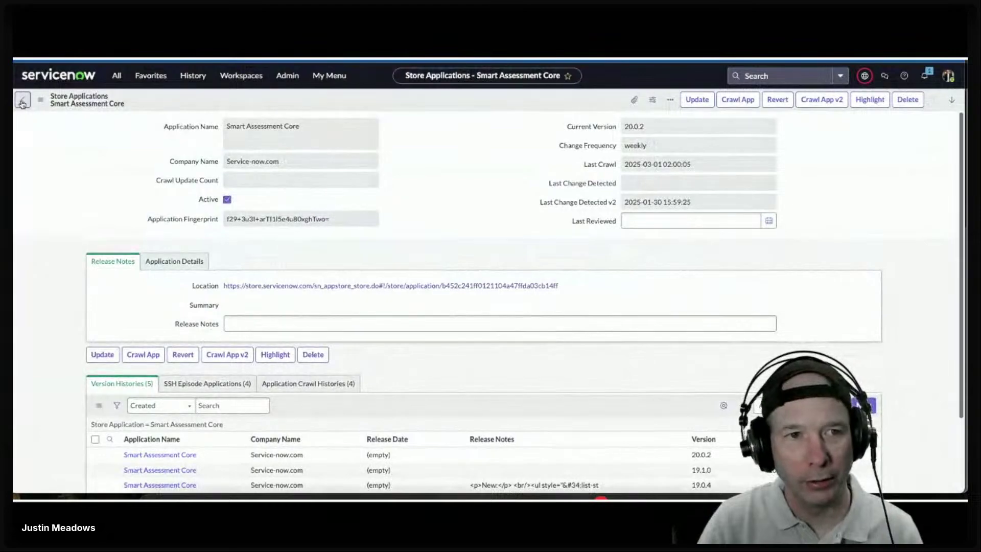
{"action": "triple_click", "coordinate": [82, 151]}
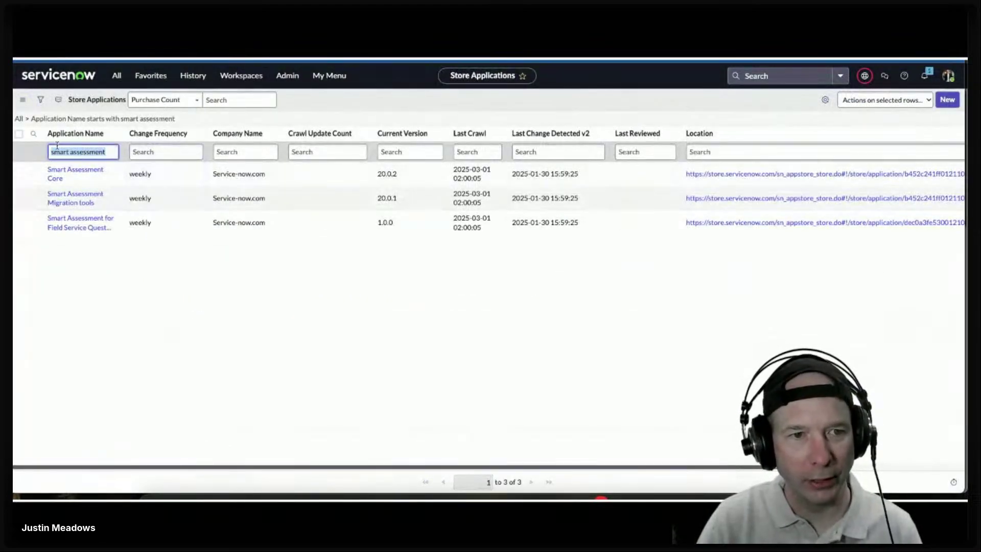
{"action": "type", "text": "grc:"}
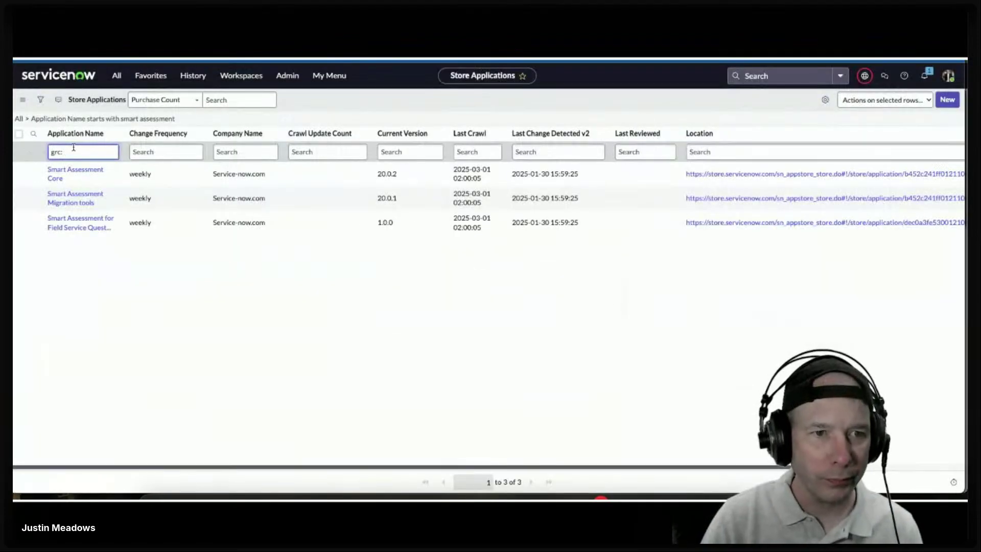
{"action": "type", "text": "compliance manage"}
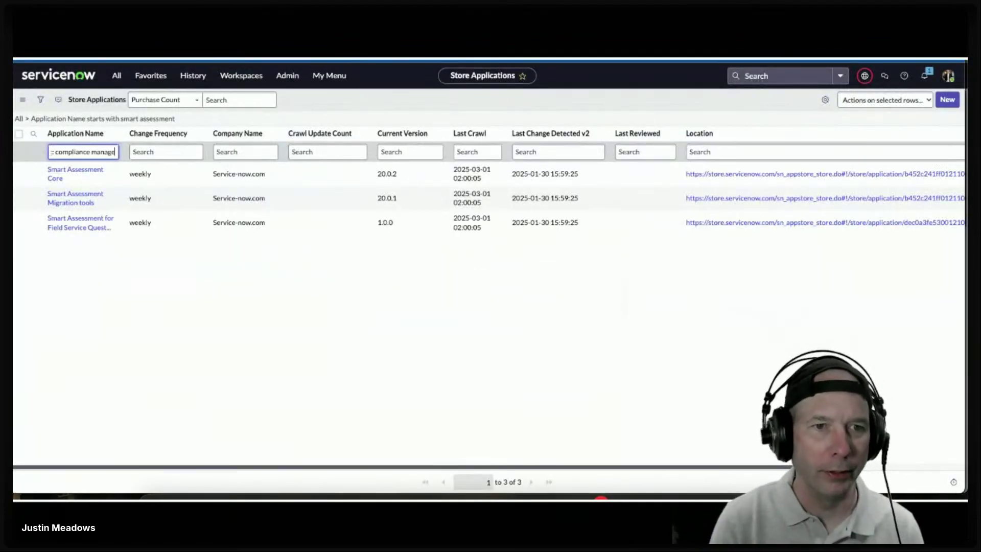
{"action": "key", "text": "Return"}
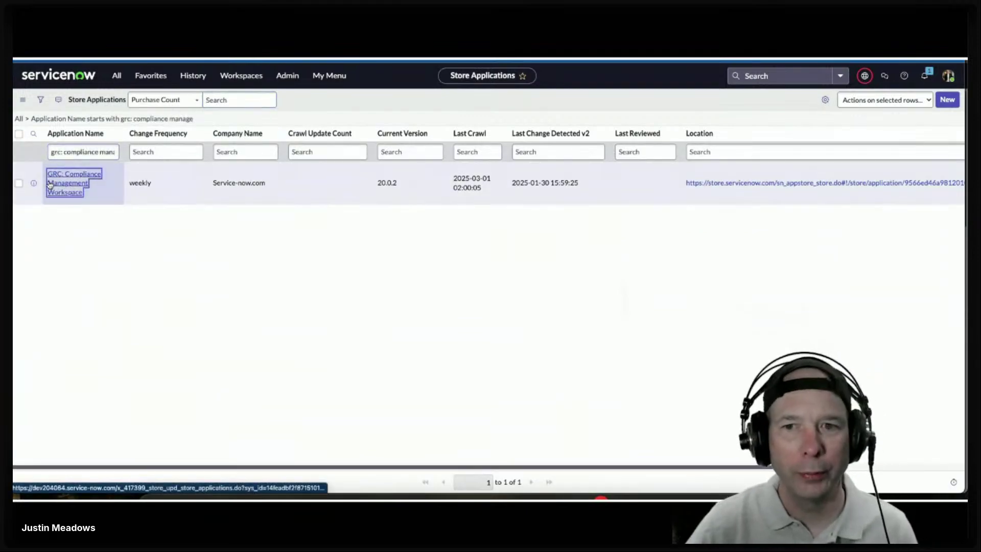
Step: Open the GRC: Compliance Management Workspace store listing from its record and review the version history for 20.0.2 and 19.1.1
{"action": "left_click", "coordinate": [61, 185]}
{"action": "scroll", "coordinate": [438, 250], "scroll_direction": "down", "scroll_amount": 1}
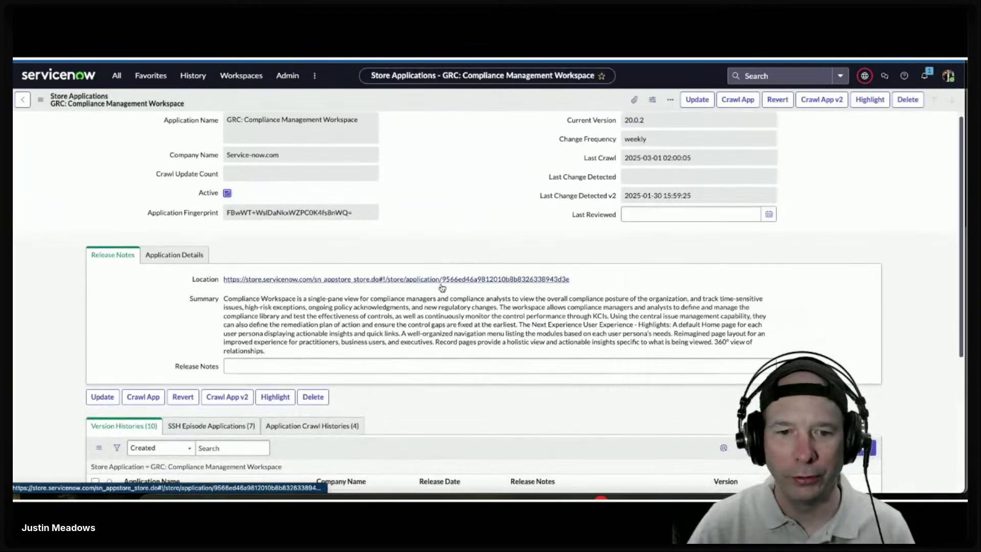
{"action": "left_click", "coordinate": [453, 220]}
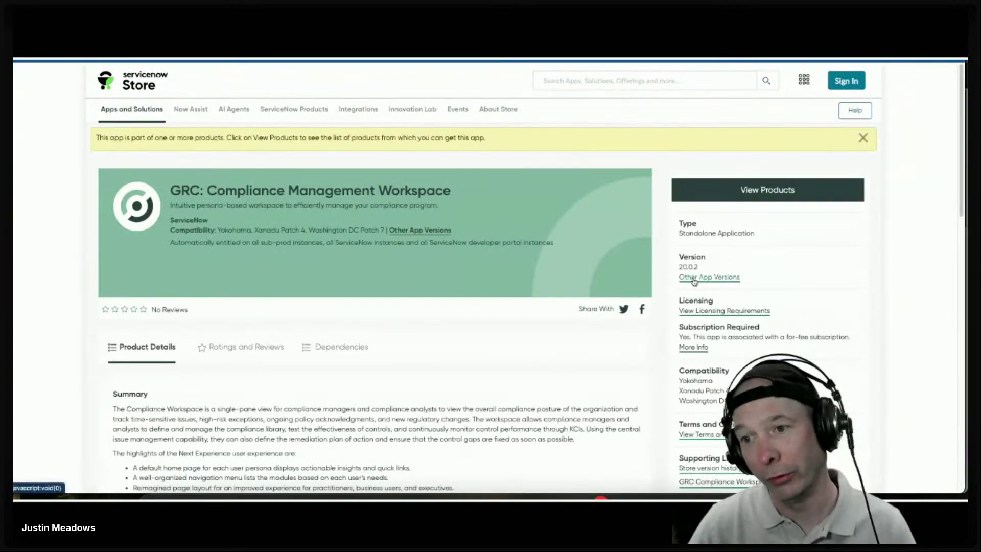
{"action": "left_click", "coordinate": [687, 278]}
{"action": "left_click", "coordinate": [460, 218]}
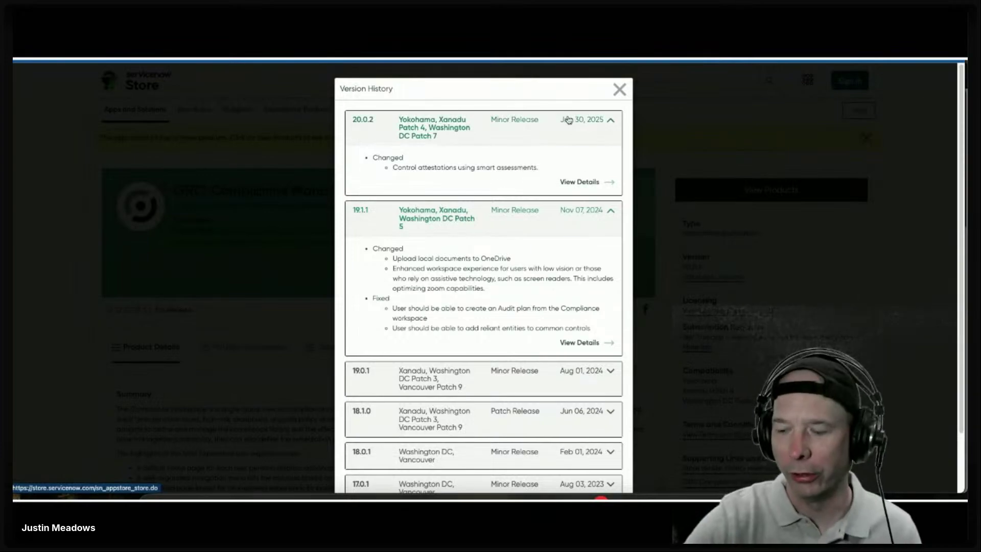
{"action": "left_click_drag", "start_coordinate": [347, 143], "coordinate": [377, 151]}
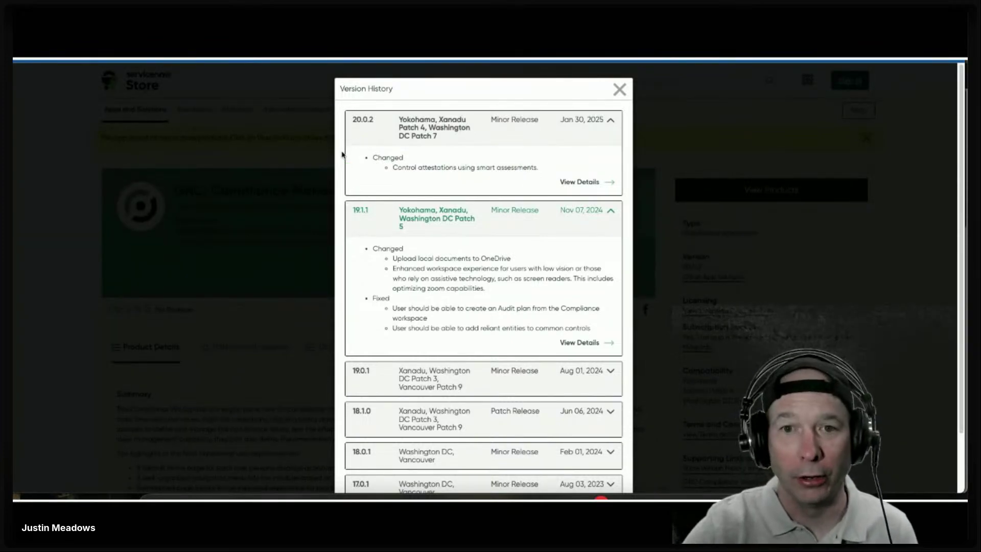
{"action": "left_click", "coordinate": [618, 90]}
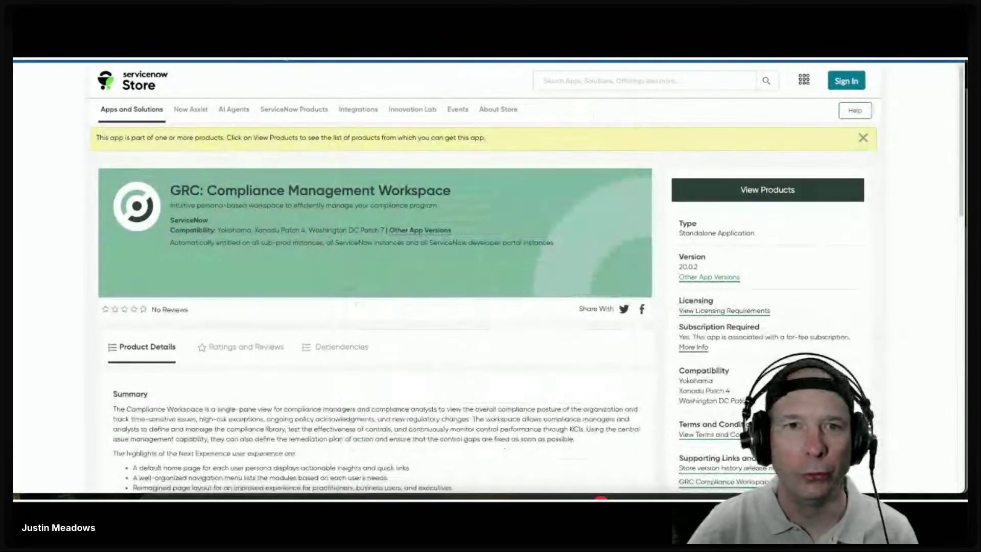
Step: Return to the Store Applications list and filter it by application name "smart assessment"
{"action": "key", "text": "alt+Tab"}
{"action": "left_click", "coordinate": [23, 100]}
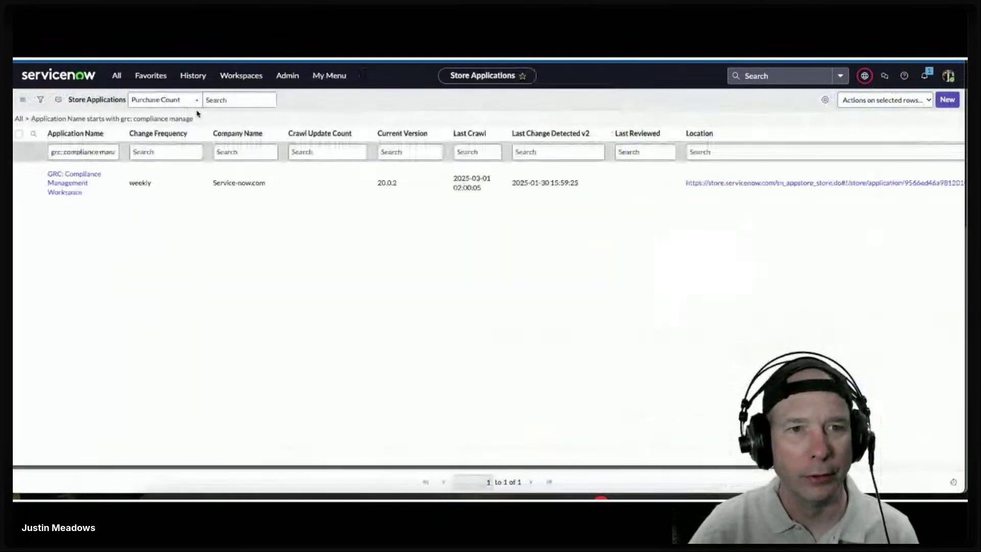
{"action": "triple_click", "coordinate": [99, 152]}
{"action": "type", "text": "smart assessment"}
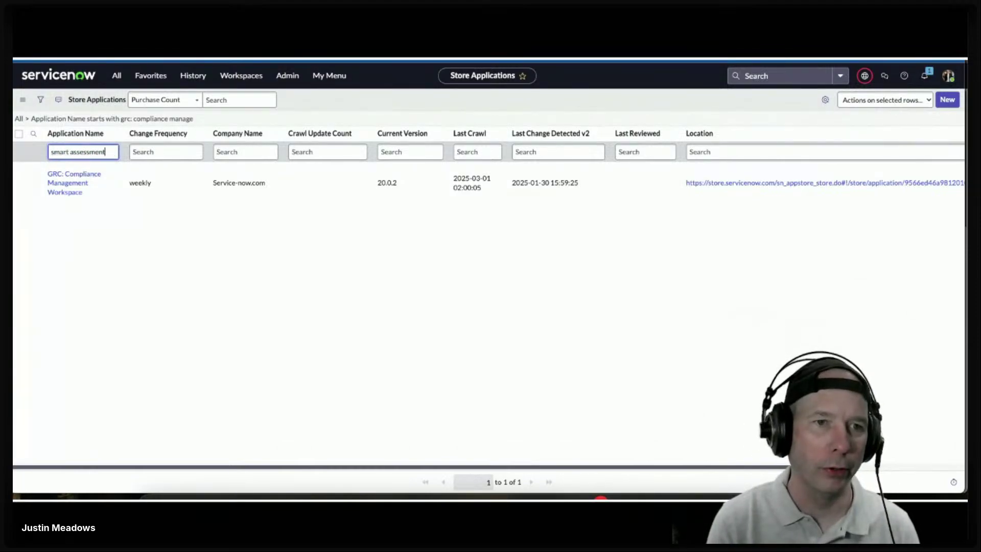
{"action": "key", "text": "Return"}
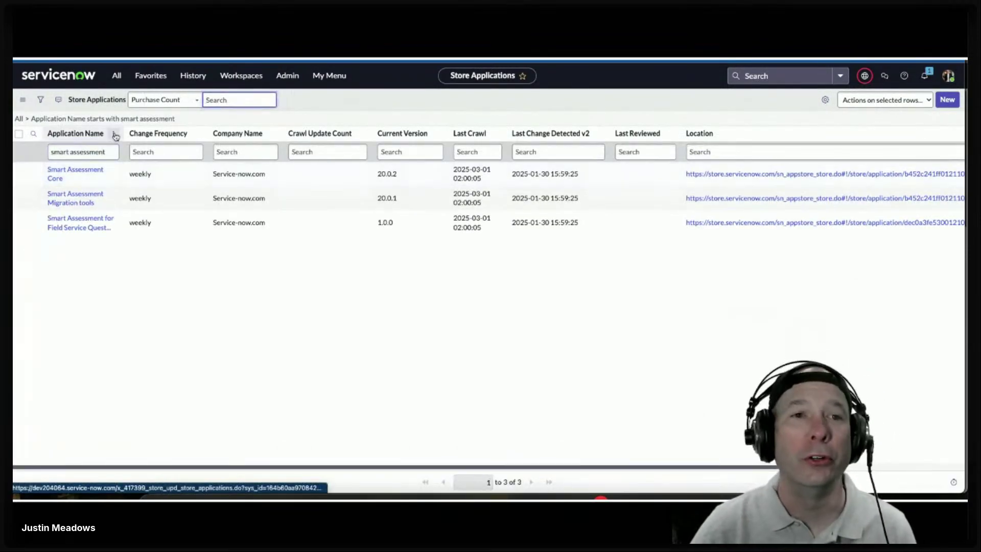
Step: Filter the Store Applications list by application name "grc: regulatory change"
{"action": "type", "text": "regulat"}
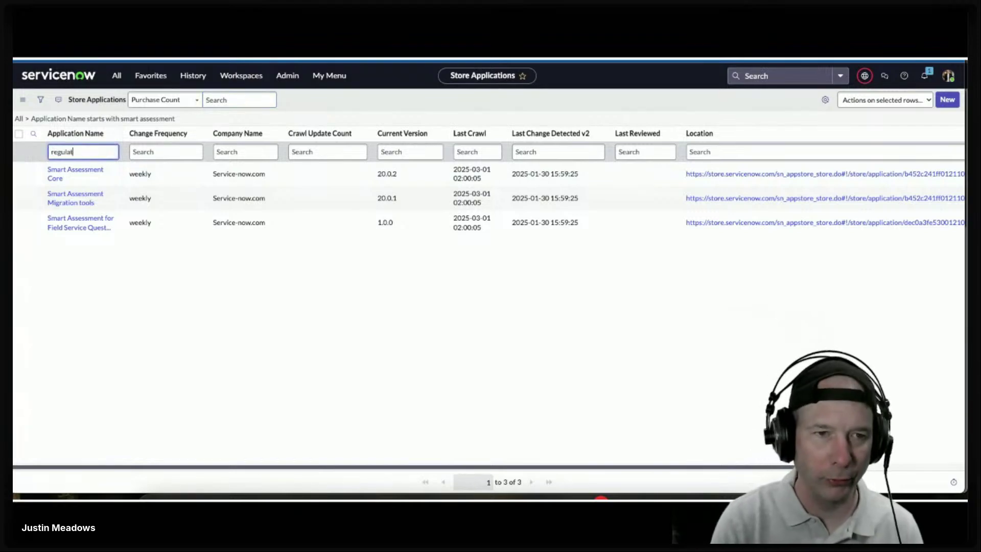
{"action": "type", "text": "ory change"}
{"action": "key", "text": "Home"}
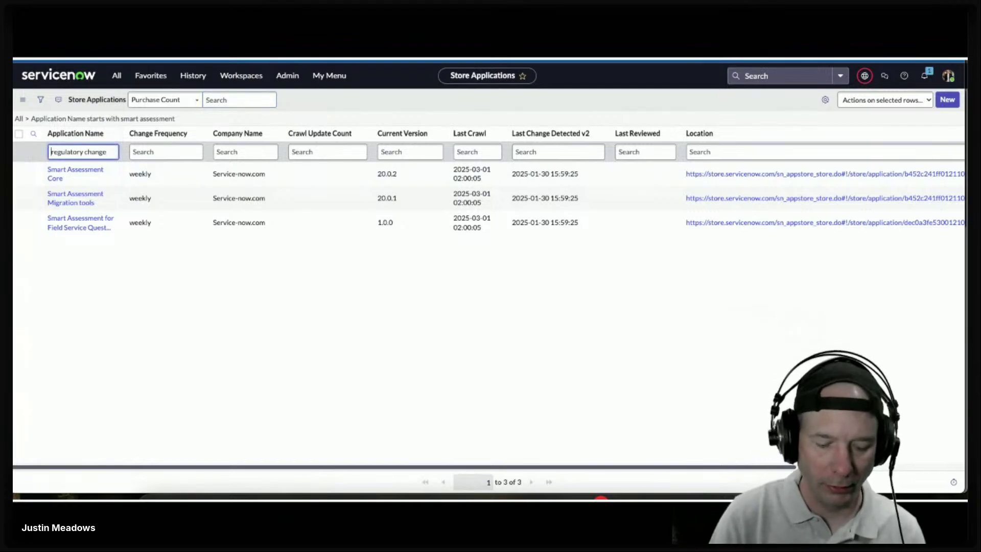
{"action": "type", "text": "grc:"}
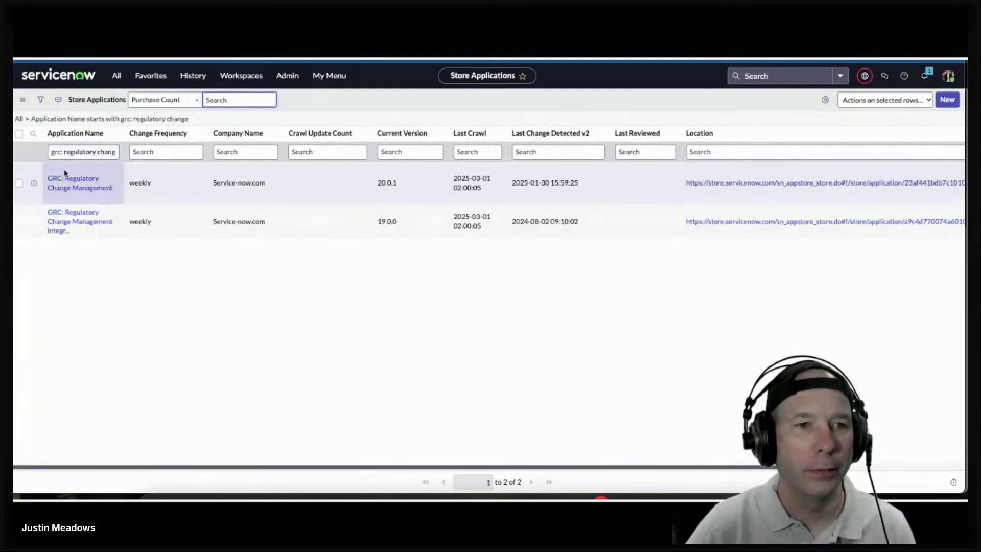
Step: Open the GRC: Regulatory Change Management store listing from its record and examine the 20.0.1 release notes in the version history
{"action": "left_click", "coordinate": [78, 184]}
{"action": "left_click", "coordinate": [403, 286]}
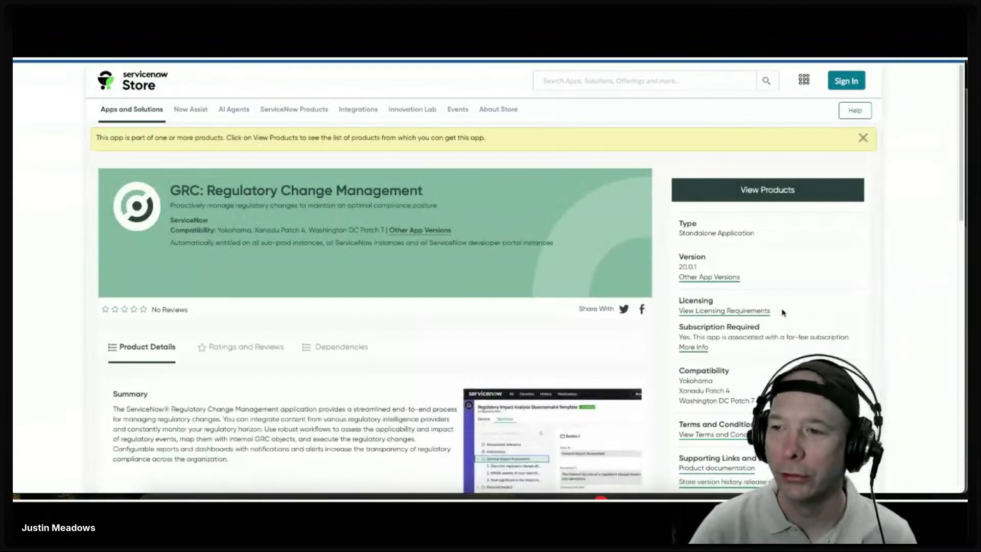
{"action": "left_click", "coordinate": [715, 277]}
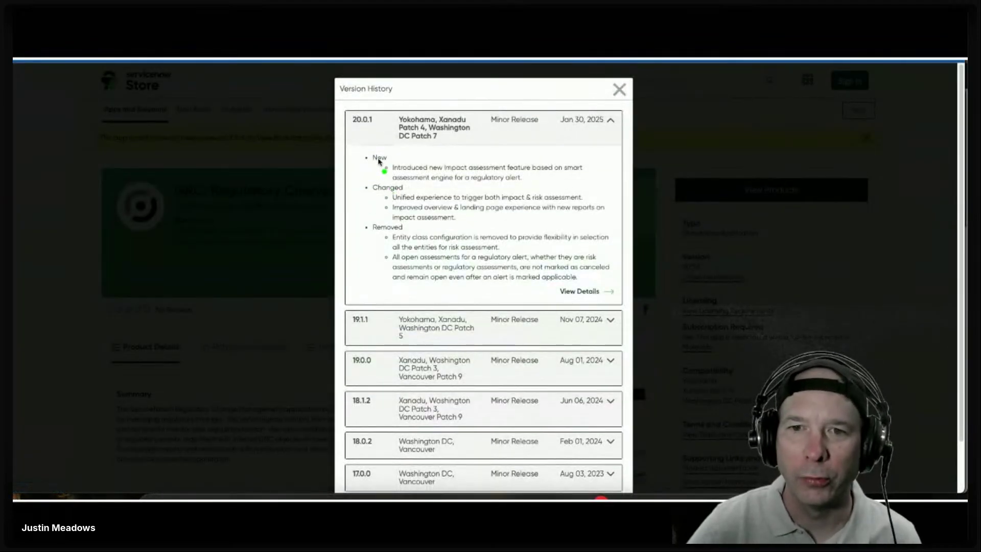
{"action": "left_click_drag", "start_coordinate": [379, 158], "coordinate": [570, 214]}
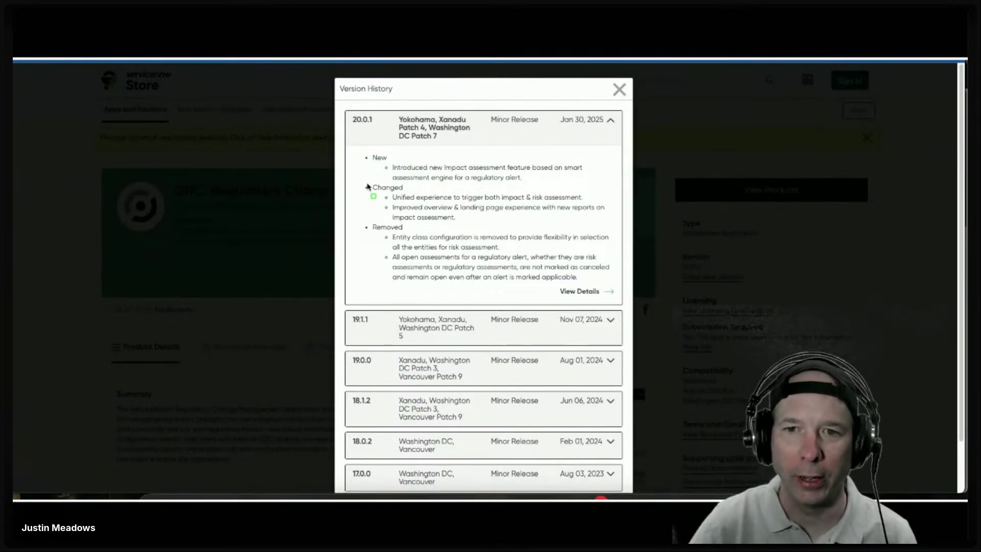
{"action": "mouse_move", "coordinate": [359, 183]}
{"action": "left_mouse_down"}
{"action": "mouse_move", "coordinate": [488, 227]}
{"action": "mouse_move", "coordinate": [618, 225]}
{"action": "left_mouse_up"}
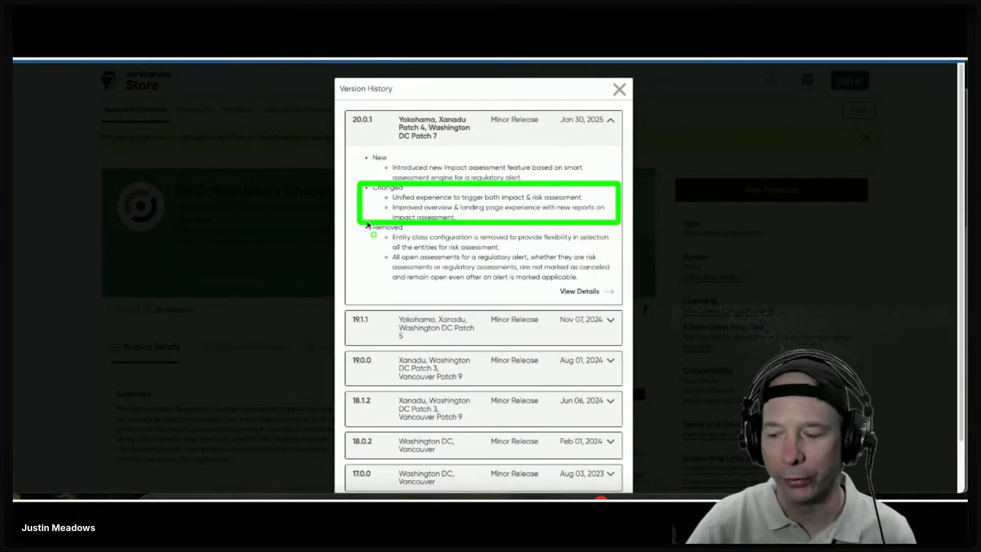
Step: Switch to the dev204064 (Washington DC) browser profile, dismiss the Compliance Management Workspace installation dialog and open the Assessment Workspace
{"action": "left_click", "coordinate": [241, 60]}
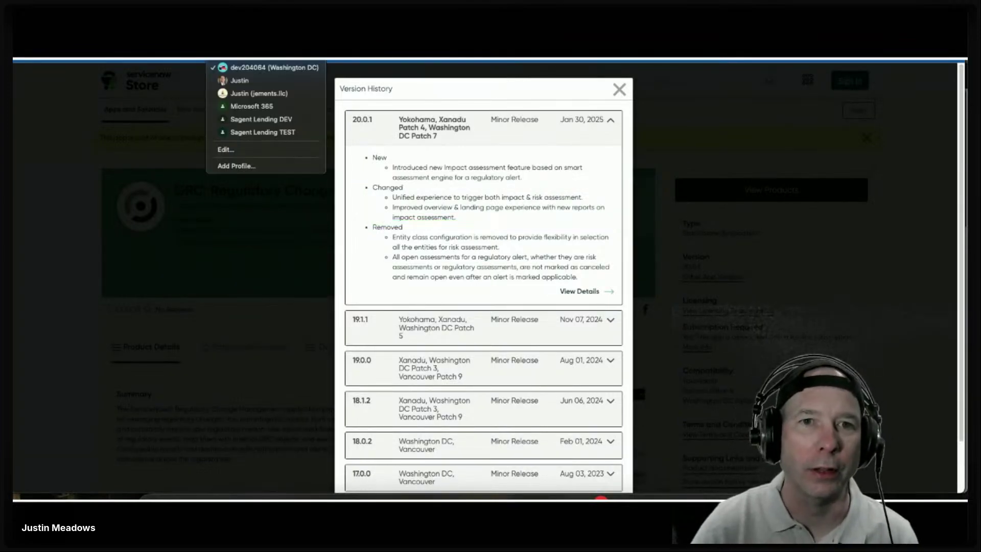
{"action": "left_click", "coordinate": [274, 67]}
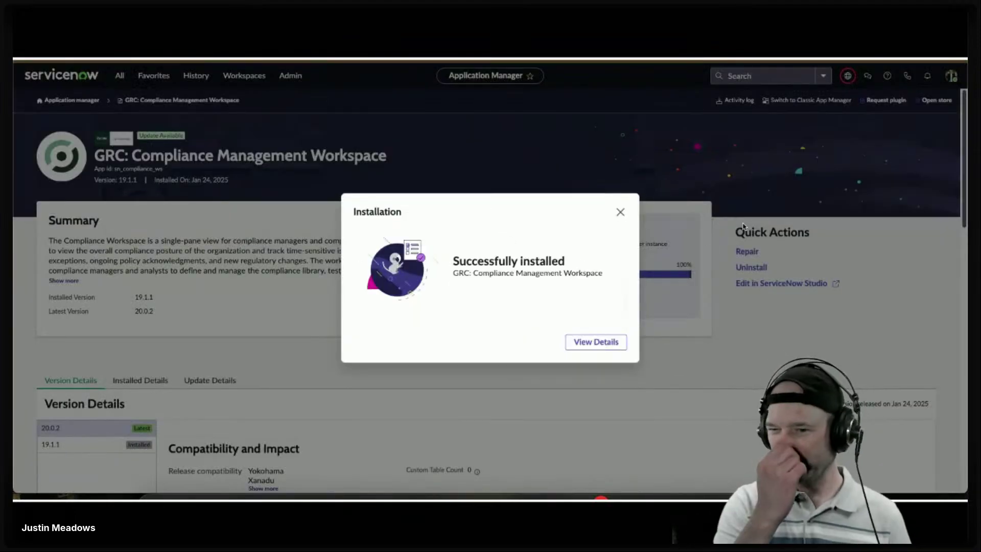
{"action": "left_click", "coordinate": [621, 213]}
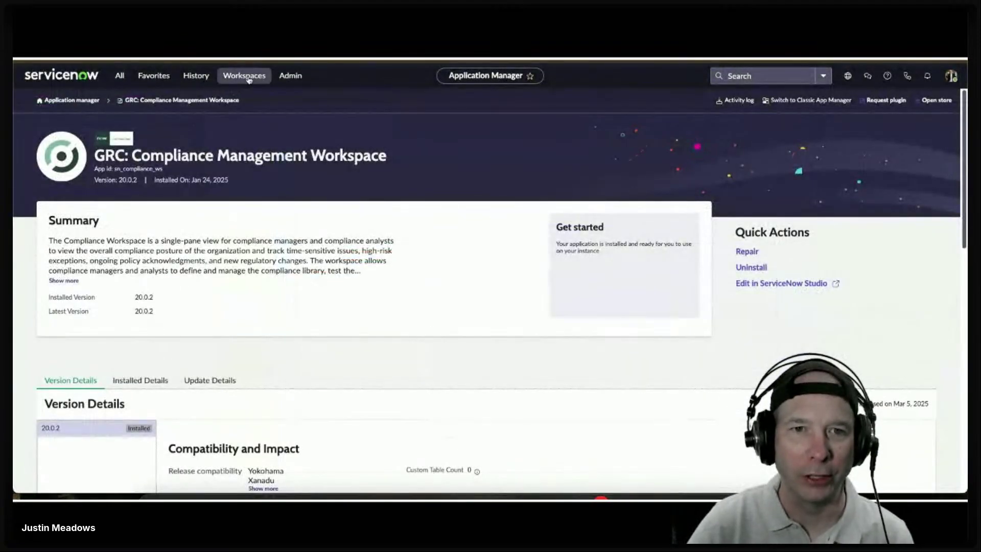
{"action": "left_click", "coordinate": [244, 75]}
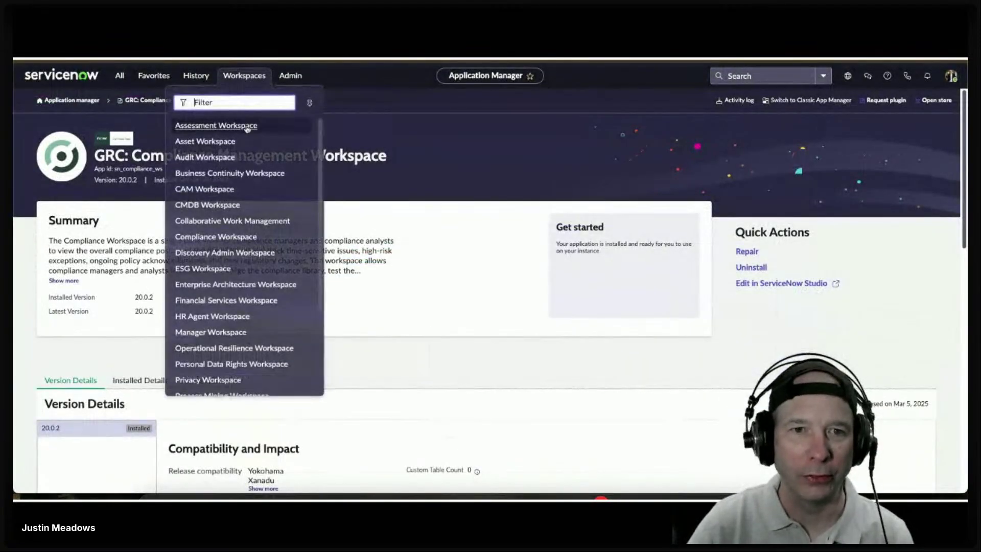
{"action": "left_click", "coordinate": [247, 126]}
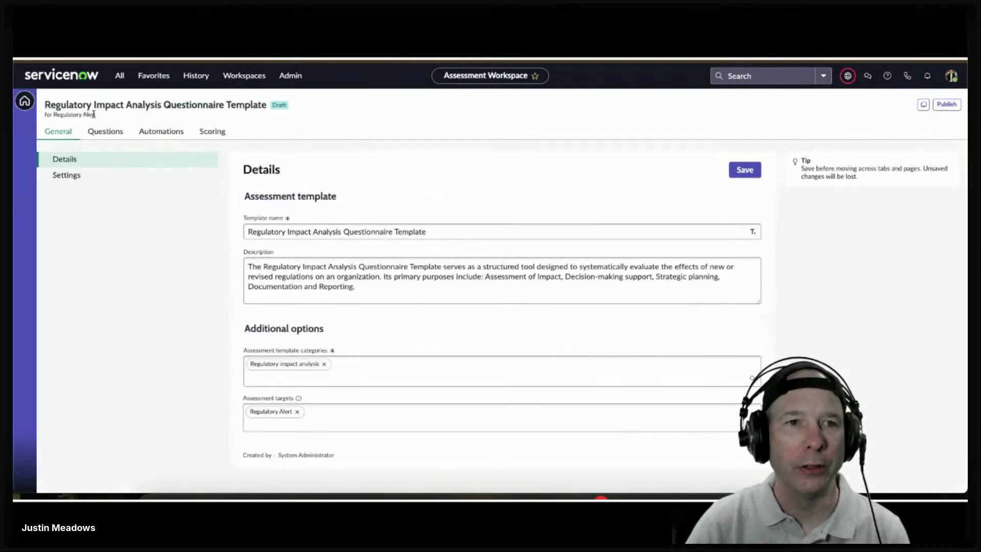
Step: Examine the available and selected columns of the Regulatory alert reference card in the Regulatory Impact Analysis Questionnaire Template, and close it without changes
{"action": "left_click", "coordinate": [105, 132]}
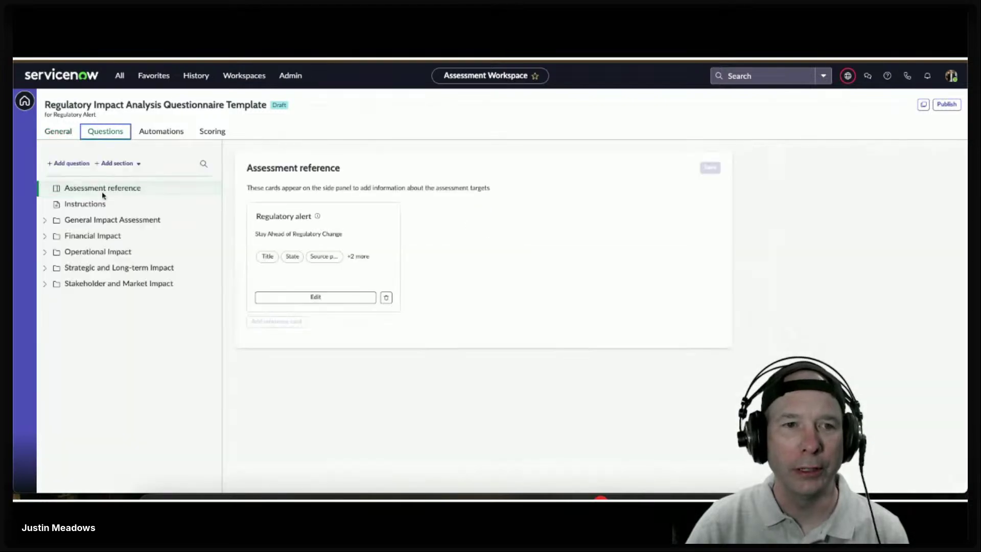
{"action": "left_click", "coordinate": [101, 188]}
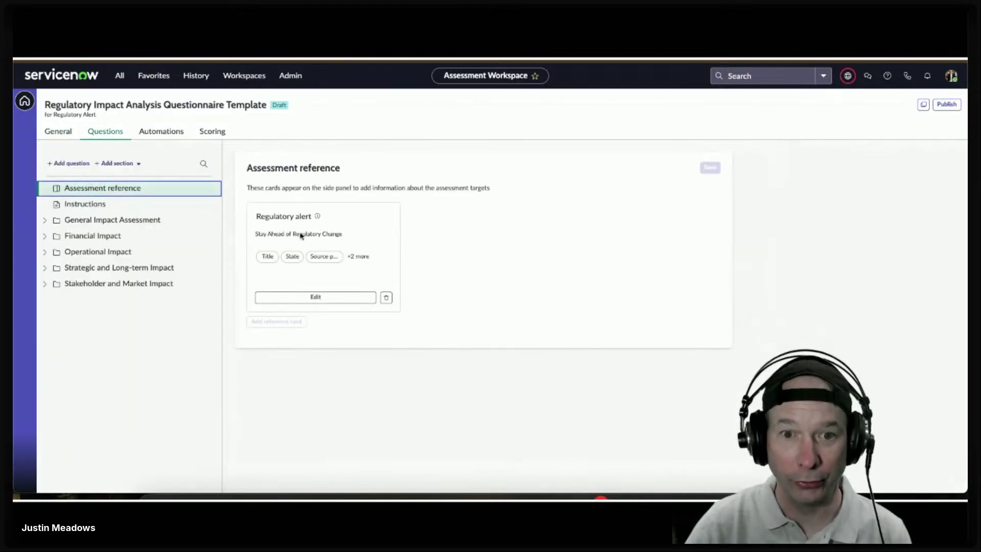
{"action": "left_click", "coordinate": [338, 296]}
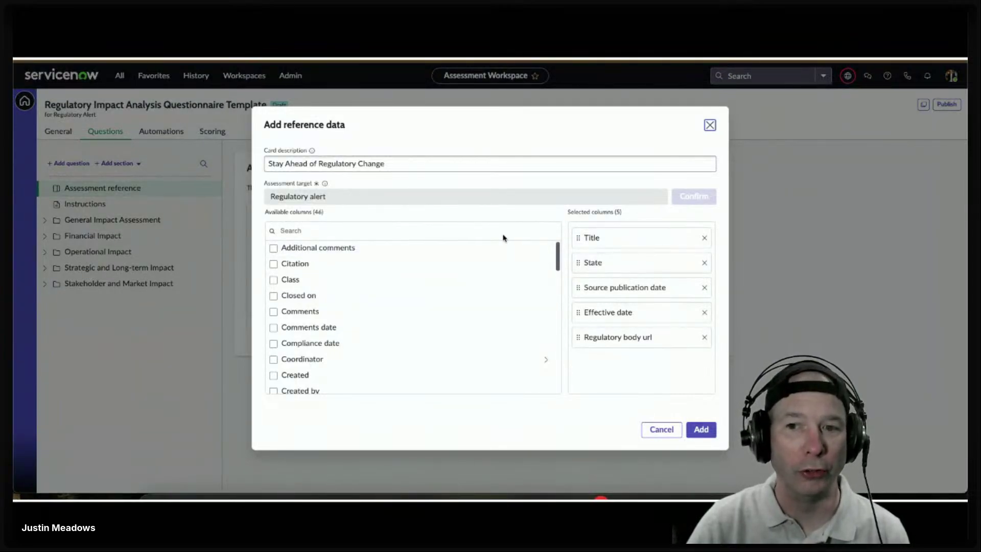
{"action": "scroll", "coordinate": [510, 307], "scroll_direction": "down", "scroll_amount": 10}
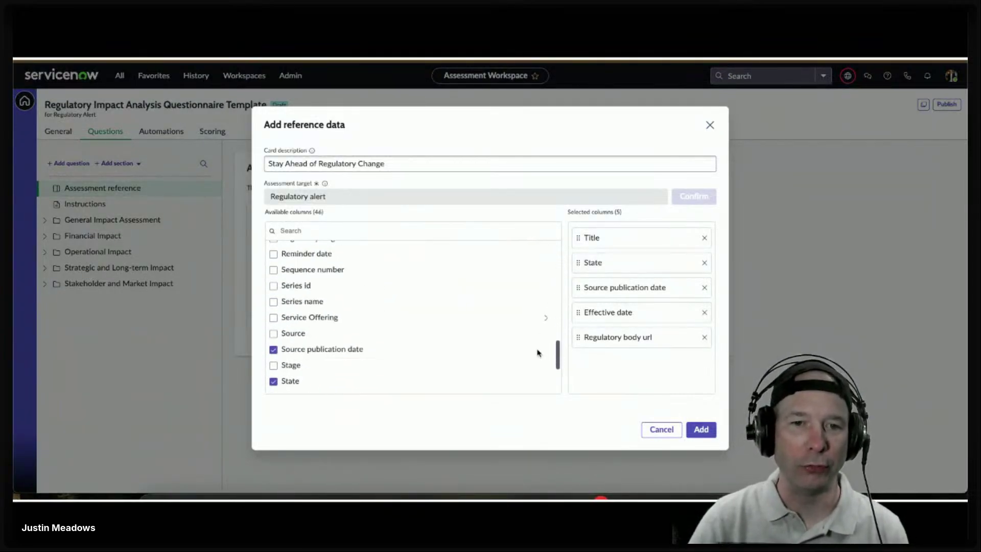
{"action": "scroll", "coordinate": [537, 353], "scroll_direction": "down", "scroll_amount": 2}
{"action": "scroll", "coordinate": [541, 306], "scroll_direction": "up", "scroll_amount": 15}
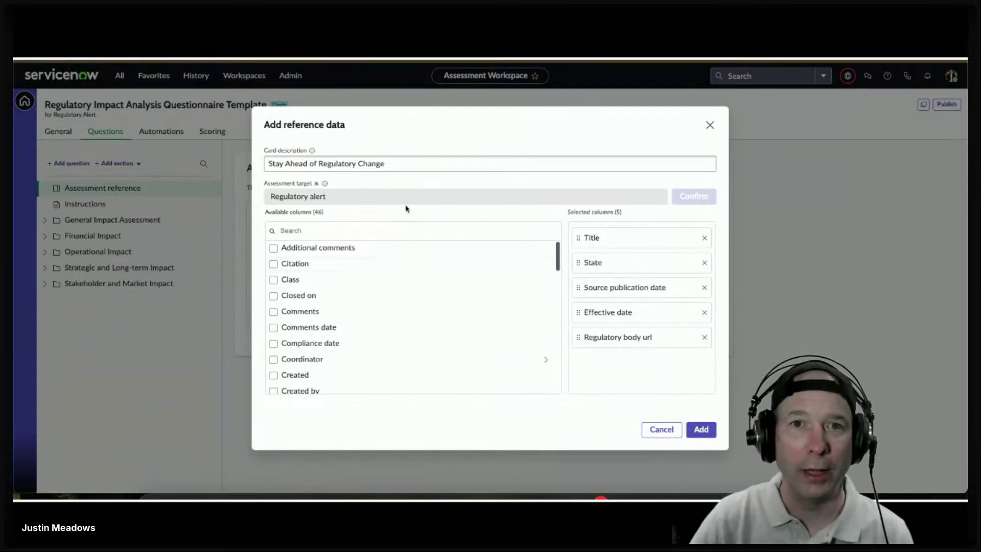
{"action": "key", "text": "ctrl+Tab"}
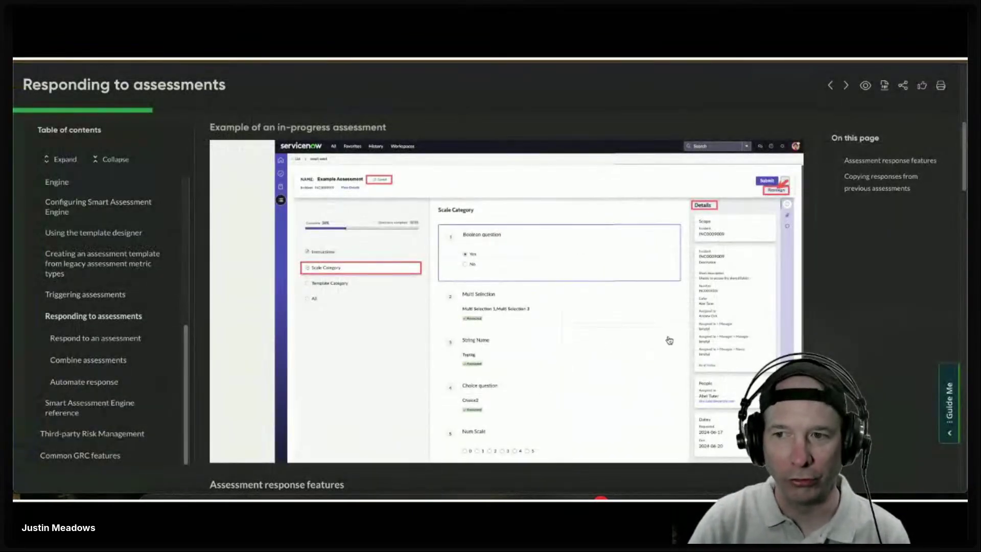
{"action": "key", "text": "ctrl+Tab"}
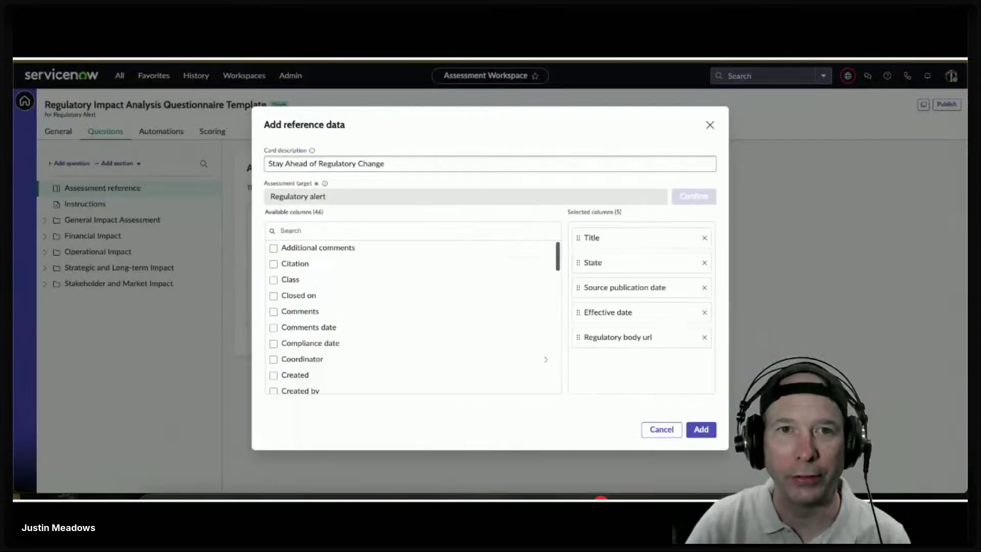
{"action": "left_click", "coordinate": [657, 429]}
Step: Review the template's instructions and section list, and open the first question in the General Impact Assessment section
{"action": "left_click", "coordinate": [110, 206]}
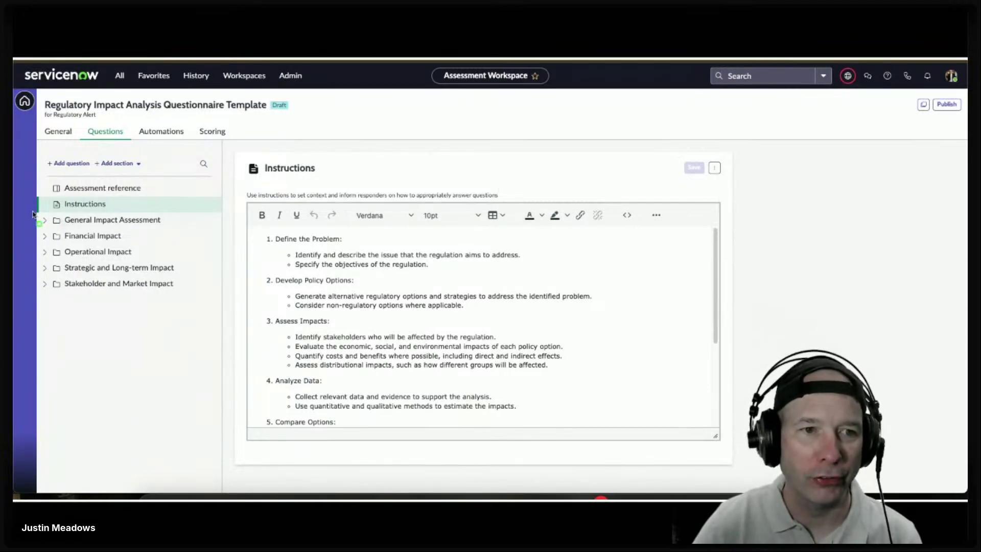
{"action": "mouse_move", "coordinate": [32, 211]}
{"action": "left_mouse_down"}
{"action": "mouse_move", "coordinate": [146, 301]}
{"action": "mouse_move", "coordinate": [199, 301]}
{"action": "left_mouse_up"}
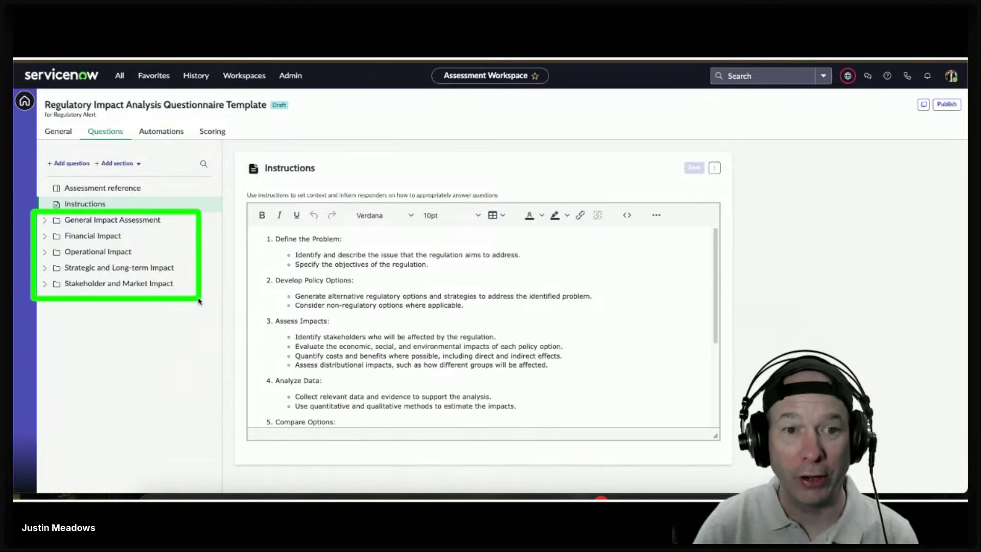
{"action": "key", "text": "Escape"}
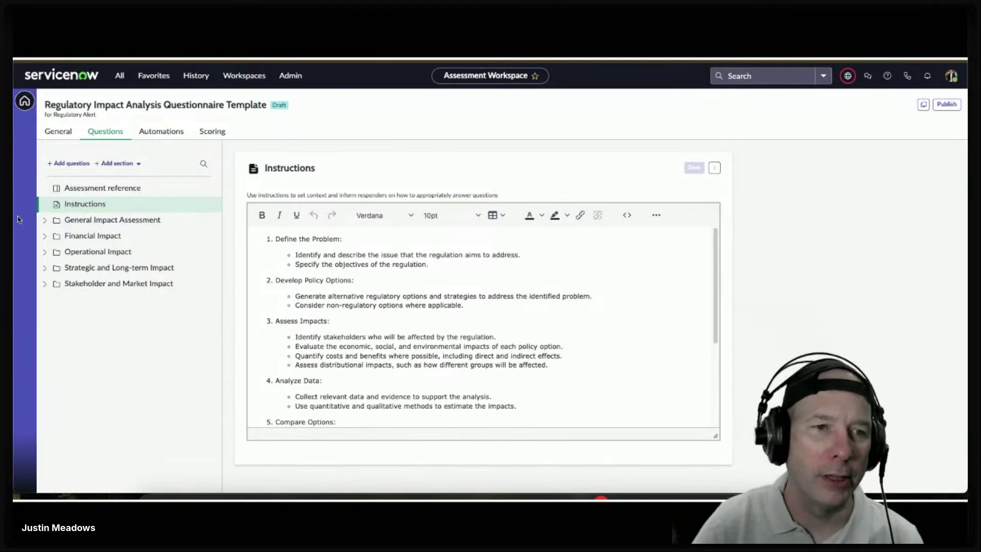
{"action": "left_click", "coordinate": [45, 221]}
{"action": "left_click", "coordinate": [100, 236]}
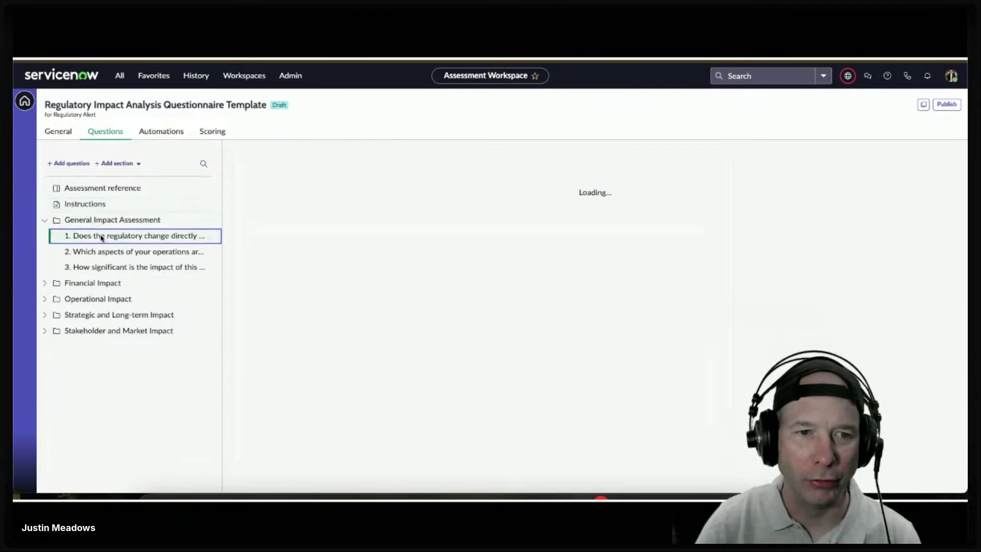
{"action": "left_click", "coordinate": [278, 213]}
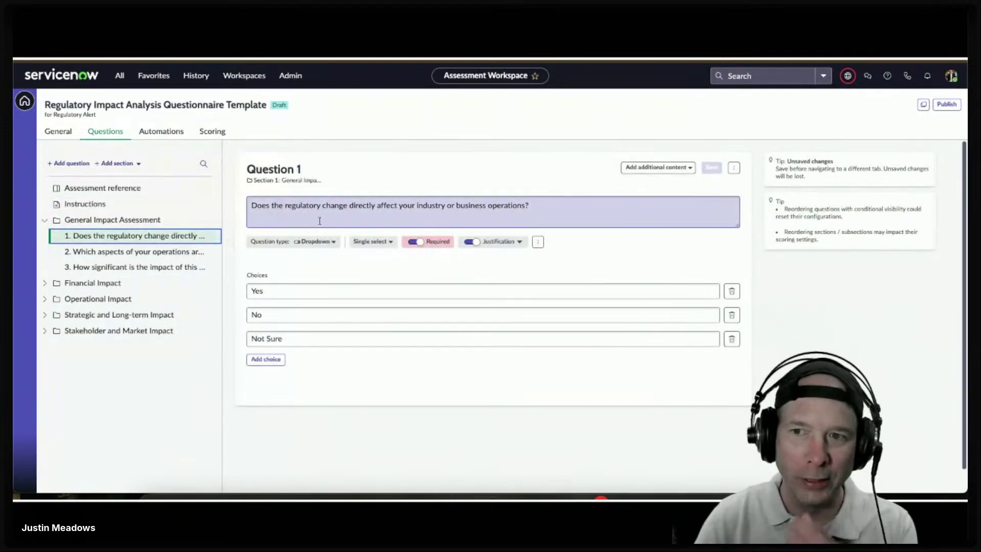
Step: Examine Question 1's options for additional content, question type, single or multi select, justification, and further settings such as conditional visibility
{"action": "left_click", "coordinate": [657, 168]}
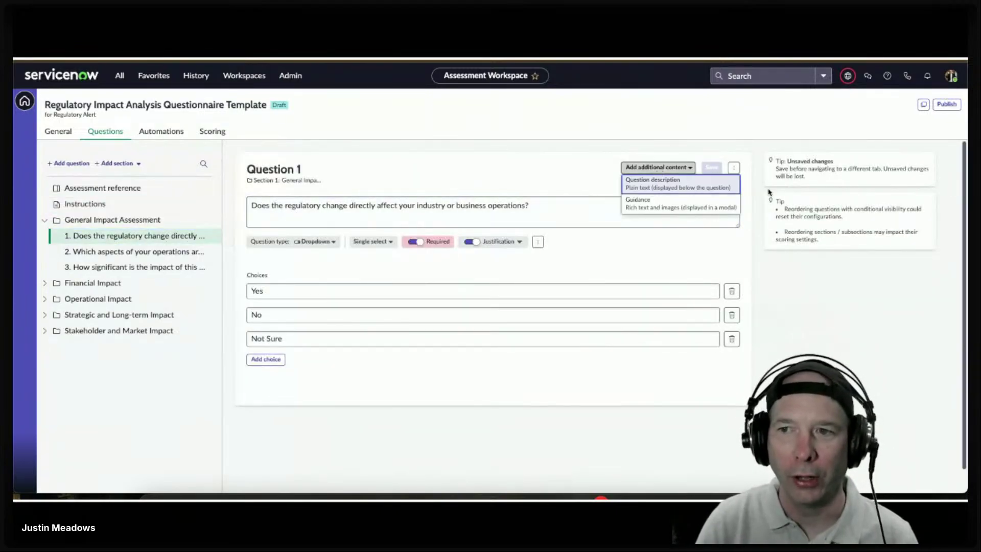
{"action": "left_click", "coordinate": [446, 175]}
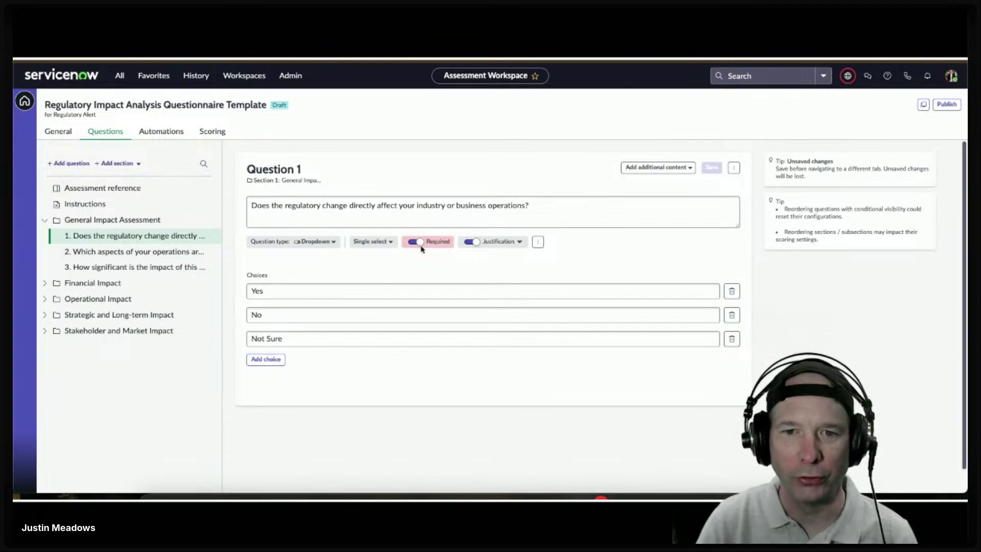
{"action": "left_click", "coordinate": [318, 242]}
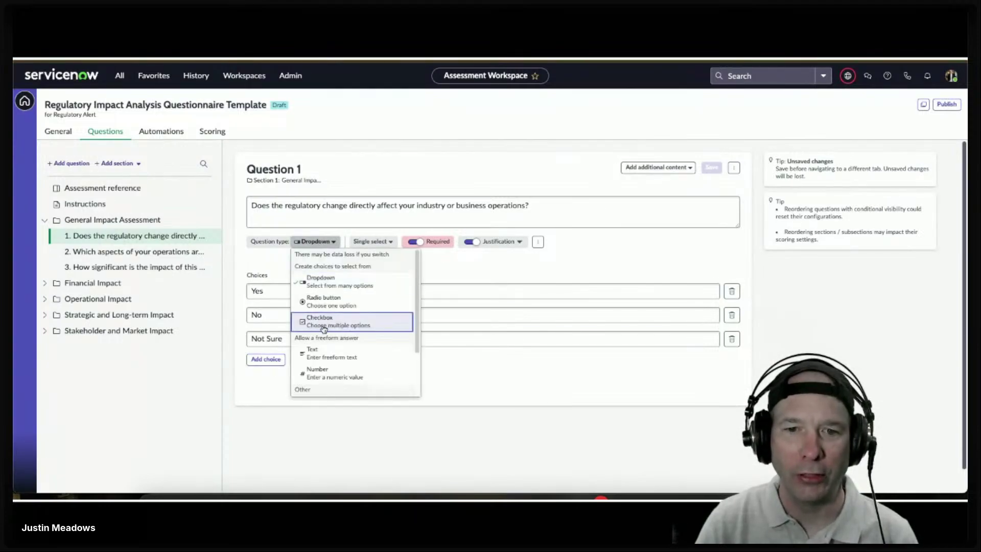
{"action": "left_click", "coordinate": [369, 241]}
{"action": "left_click", "coordinate": [372, 241]}
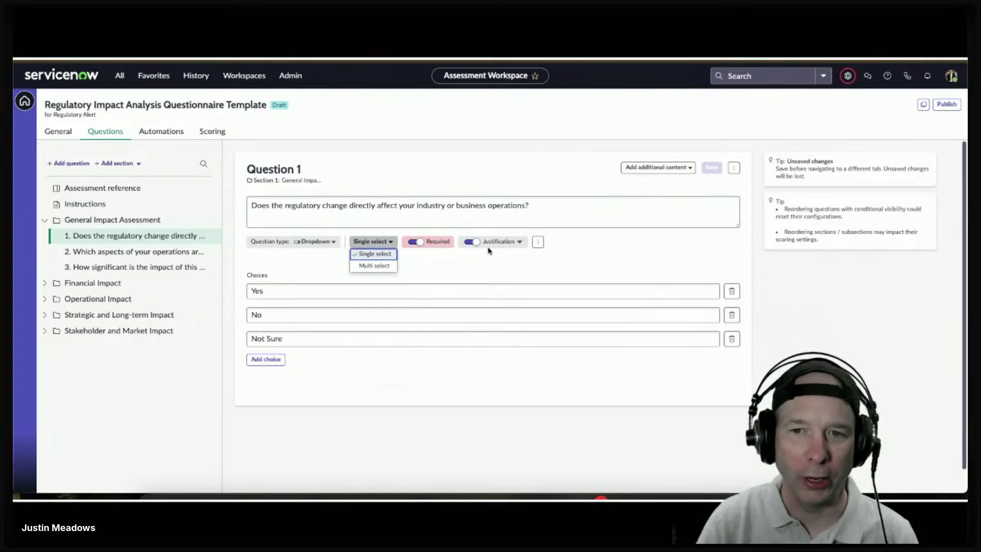
{"action": "left_click", "coordinate": [520, 241]}
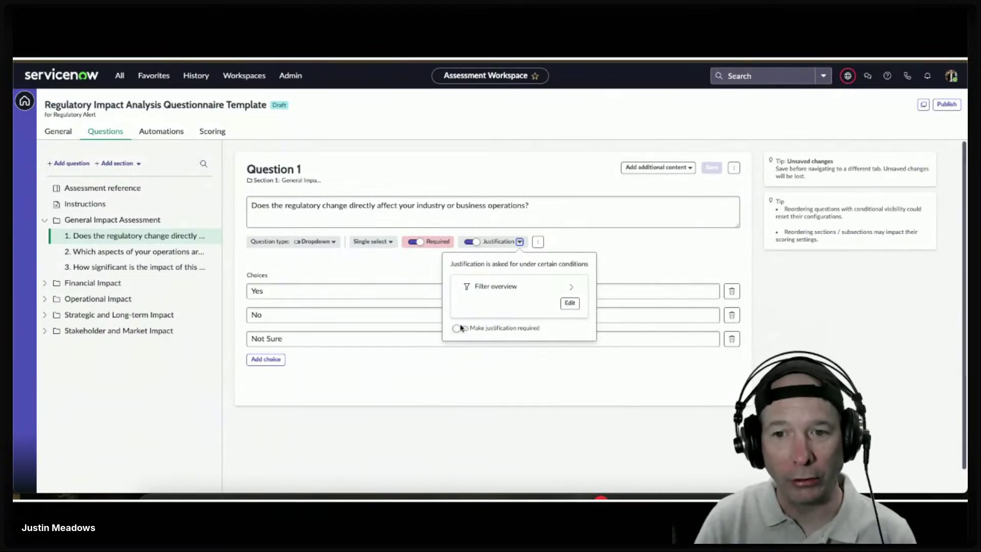
{"action": "left_click", "coordinate": [537, 241]}
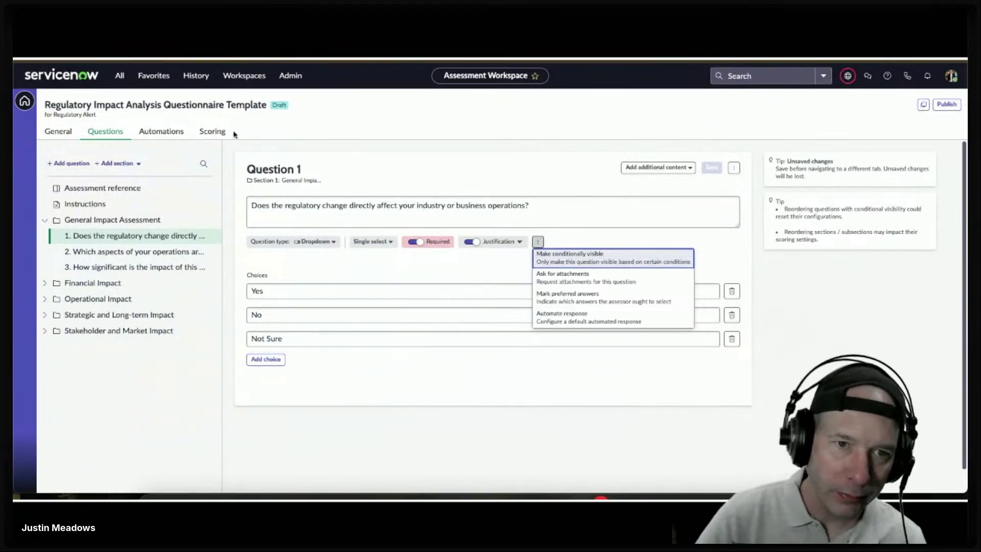
Step: Review the questionnaire template's automations, scoring and general details
{"action": "left_click", "coordinate": [168, 132]}
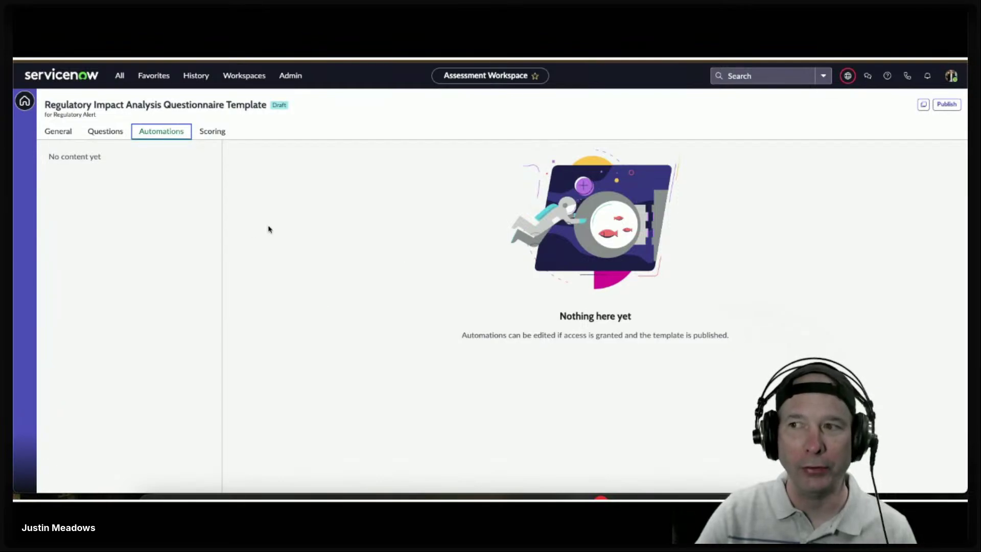
{"action": "left_click", "coordinate": [208, 132]}
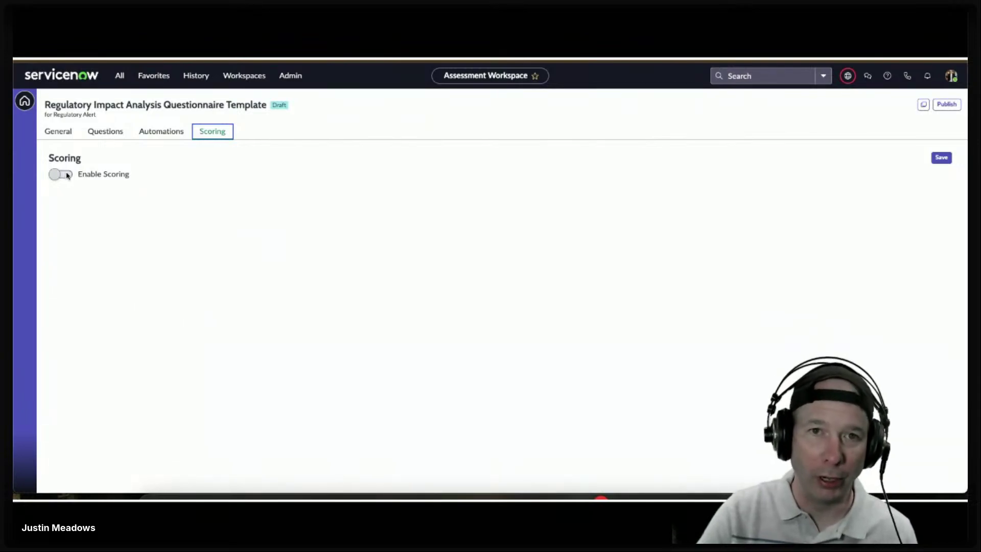
{"action": "left_click", "coordinate": [62, 134]}
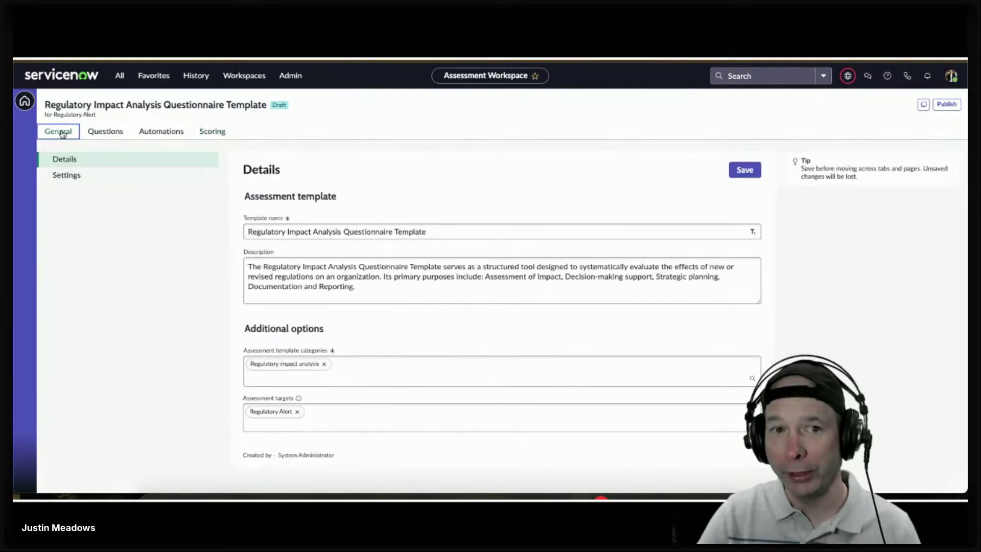
Step: Start a new assessment template named "Open House Session 20250305" with the description "Created this during the weekly live stream to show all the features."
{"action": "left_click", "coordinate": [26, 99]}
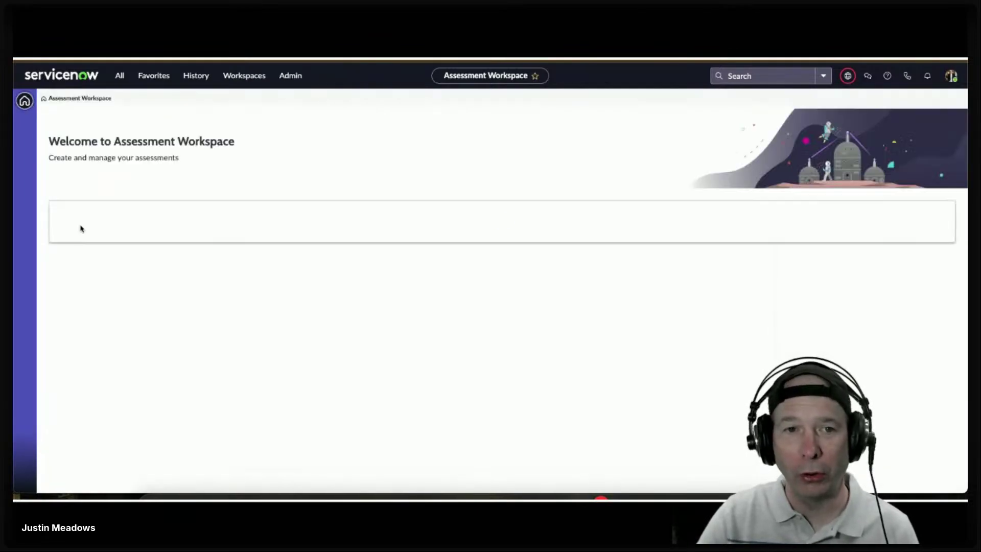
{"action": "left_click", "coordinate": [892, 227]}
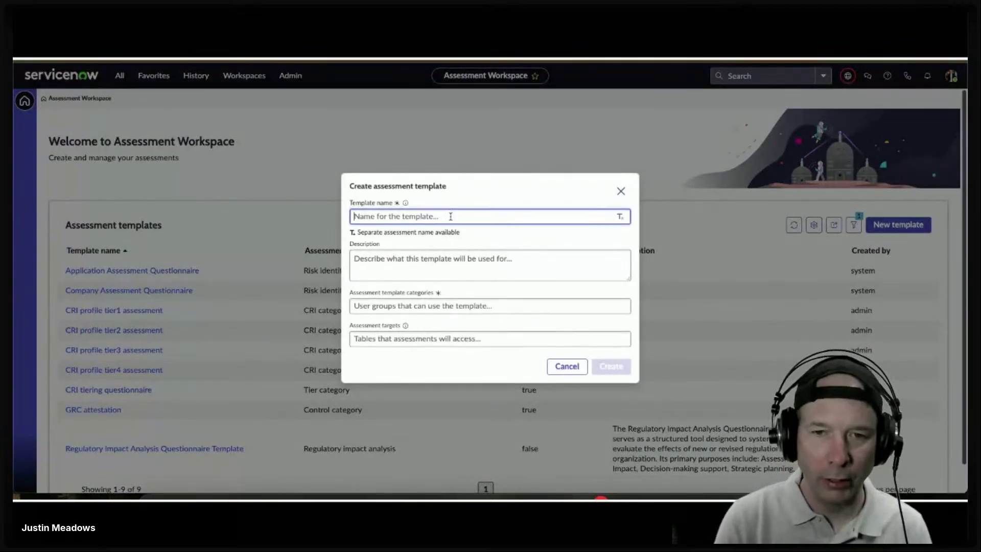
{"action": "type", "text": "Open House Session 20250305"}
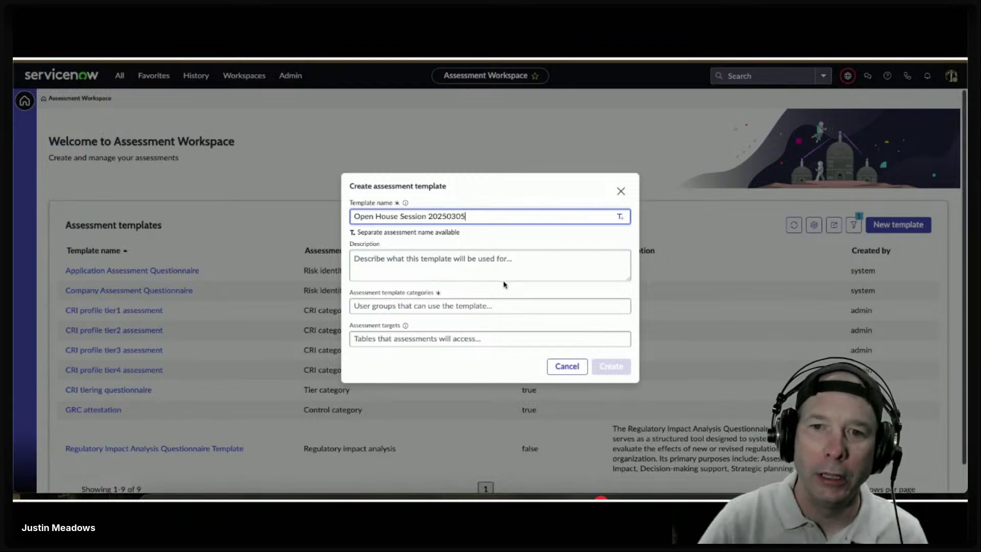
{"action": "left_click", "coordinate": [504, 264]}
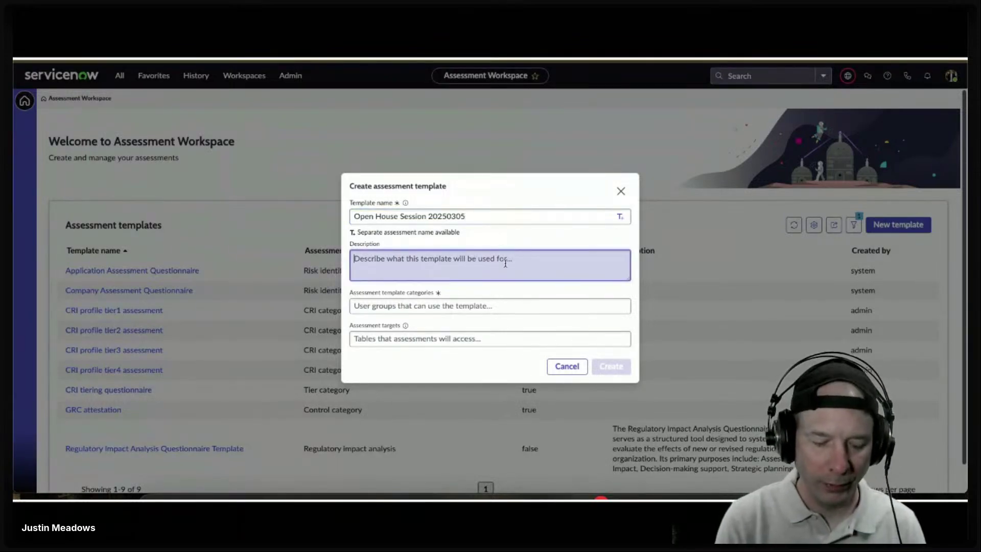
{"action": "type", "text": "Create"}
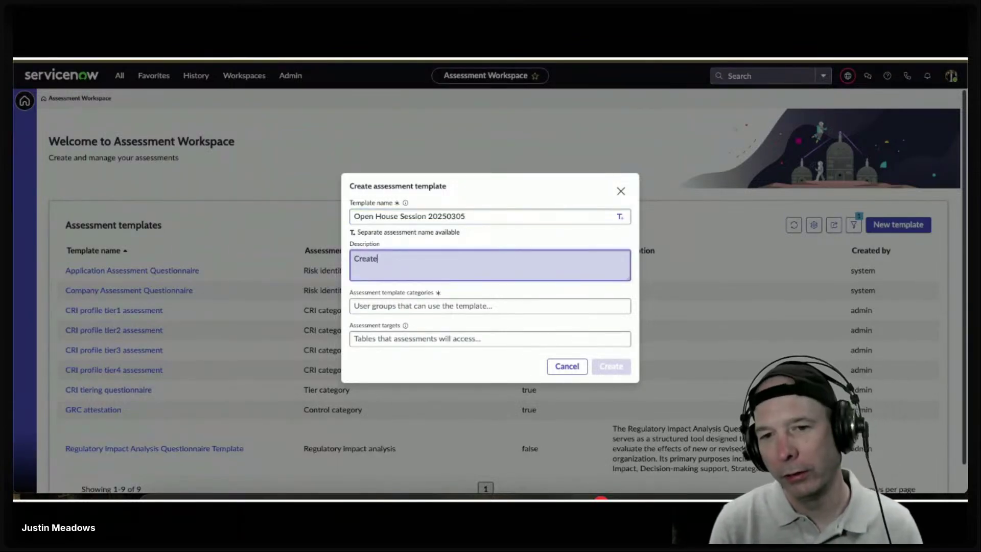
{"action": "type", "text": "d this during "}
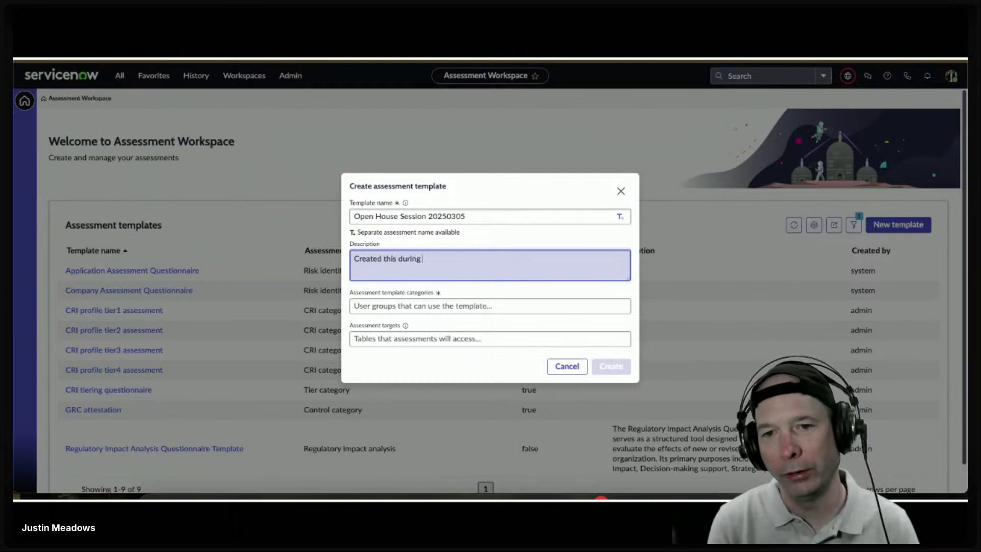
{"action": "type", "text": "the weekly li"}
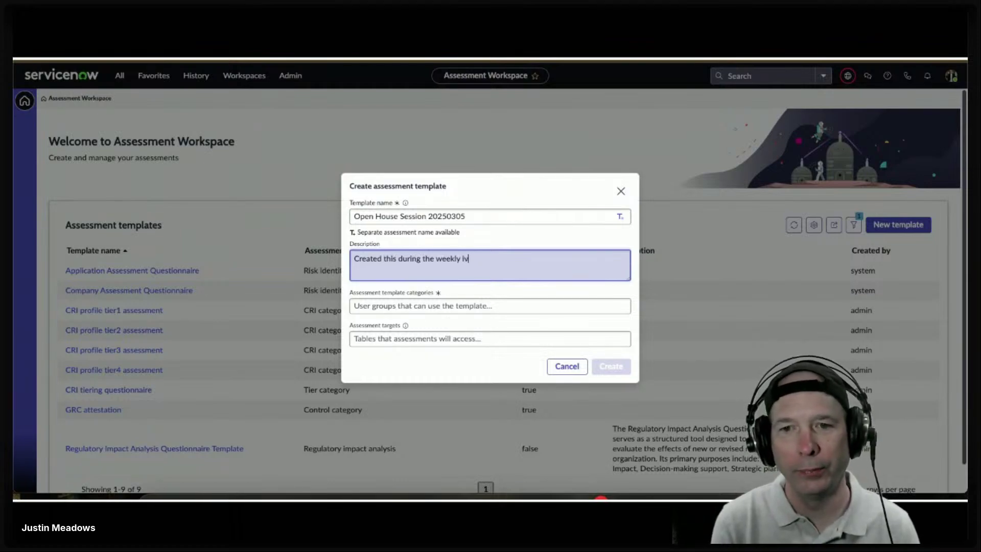
{"action": "type", "text": "o show"}
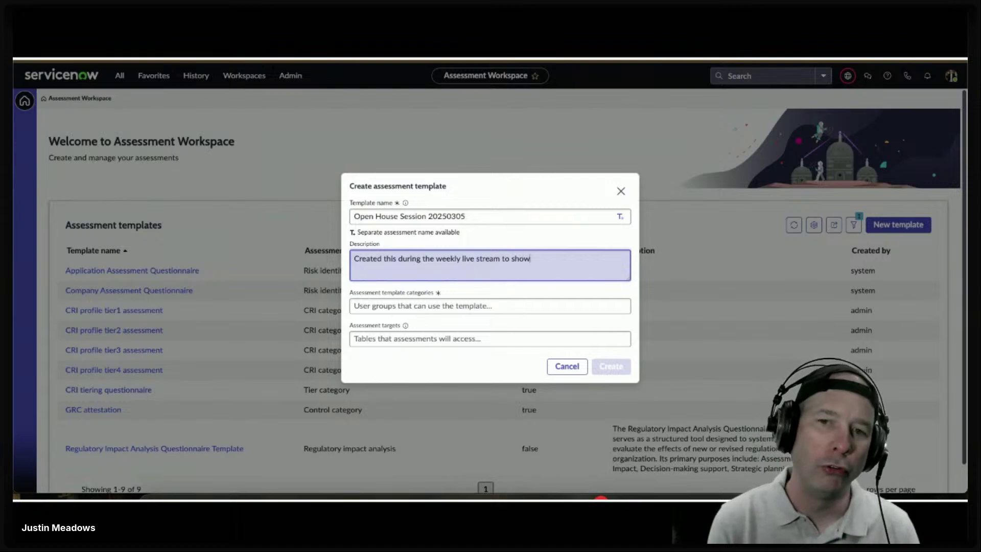
{"action": "type", "text": " all the features."}
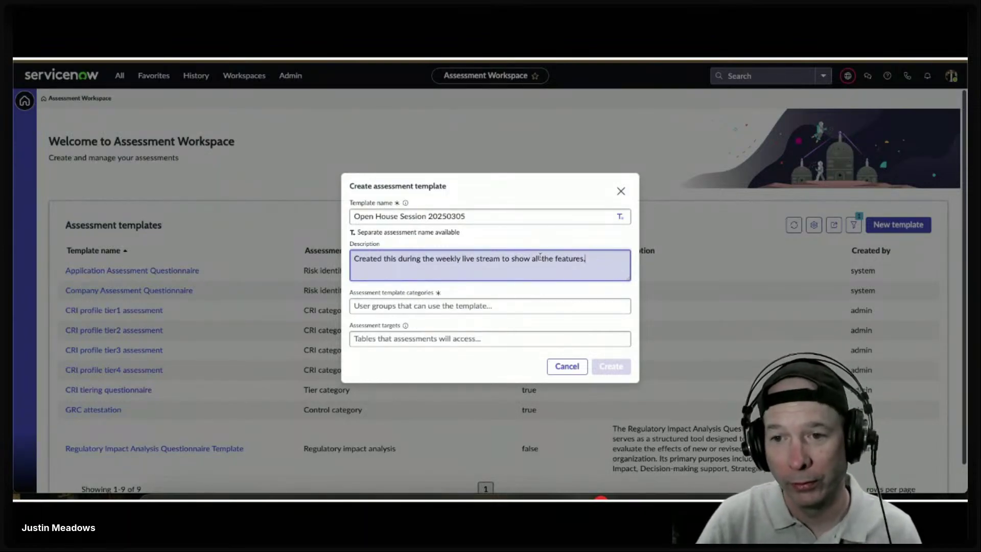
Step: Change the description to "Created this during the weekly live stream to show some the features." and assign the Regulatory impact analysis category
{"action": "type", "text": "some"}
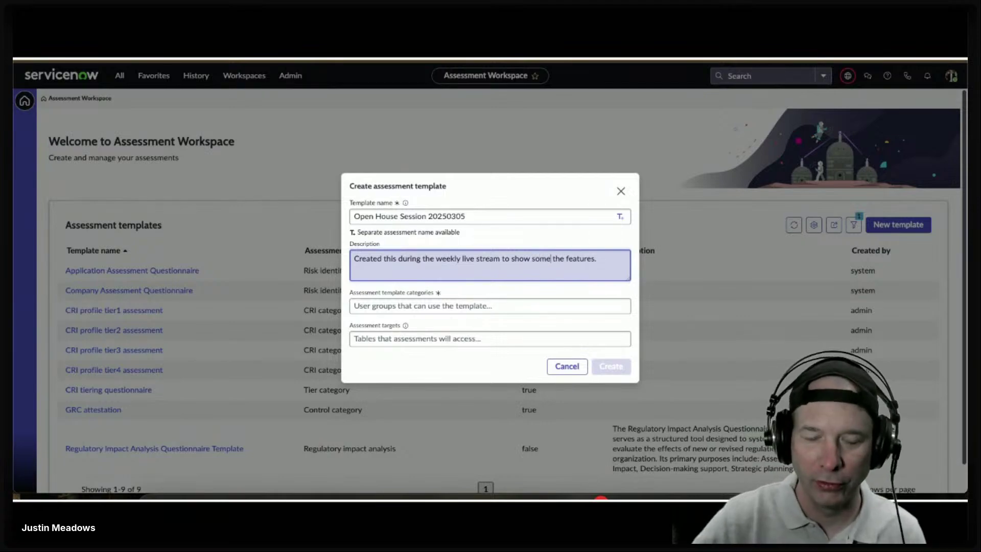
{"action": "left_click", "coordinate": [546, 305]}
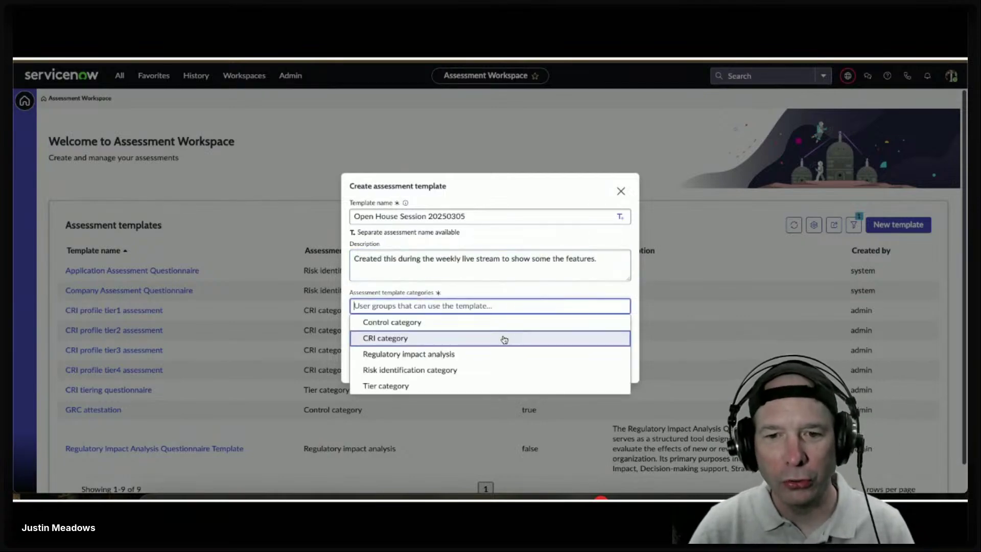
{"action": "left_click", "coordinate": [479, 355]}
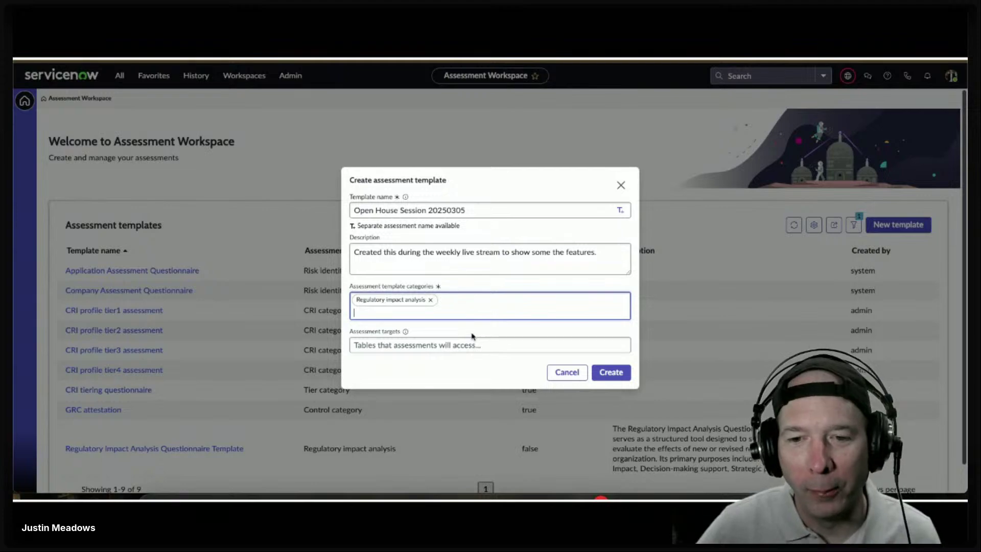
Step: Choose Regulatory Alert as the assessment target and create the template
{"action": "left_click", "coordinate": [469, 343]}
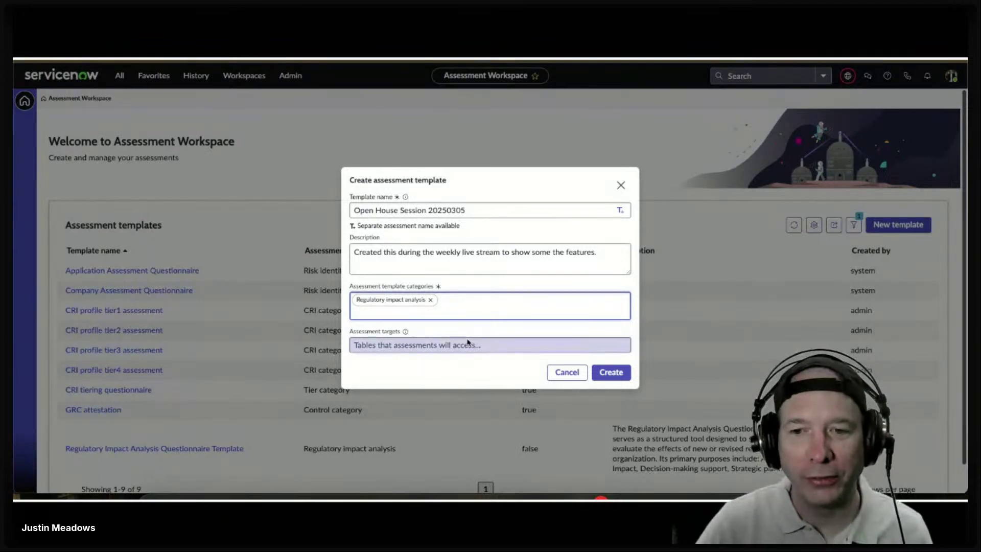
{"action": "left_click", "coordinate": [463, 367]}
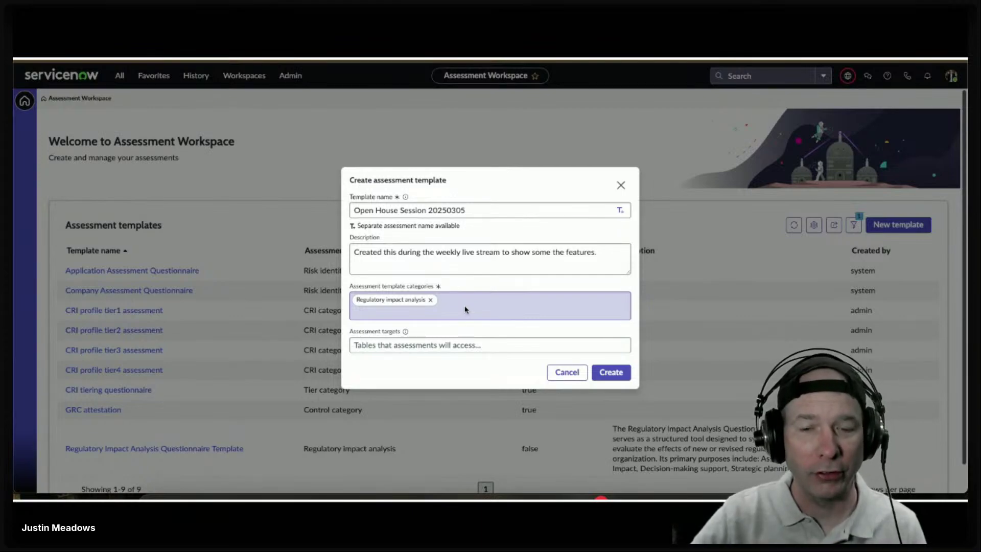
{"action": "left_click", "coordinate": [458, 341]}
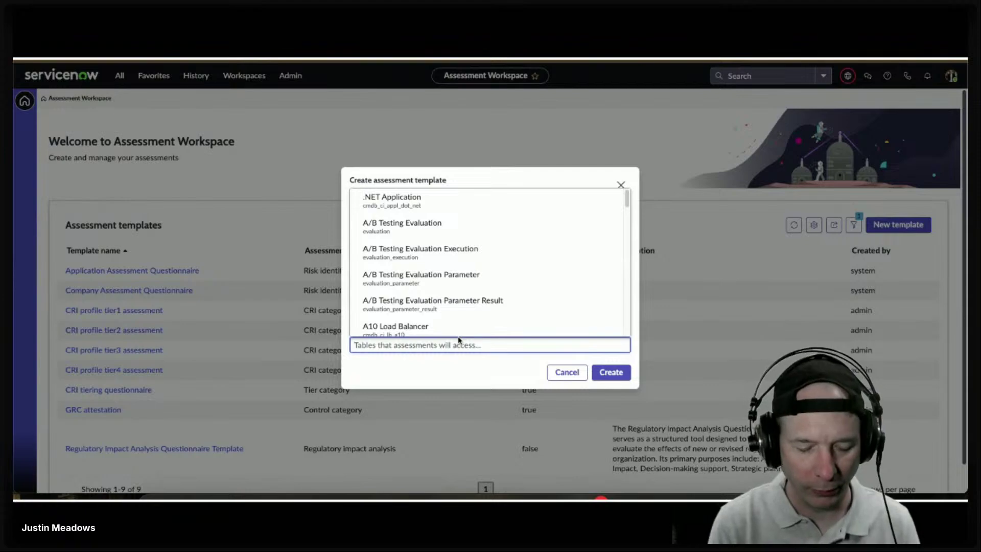
{"action": "type", "text": "regu"}
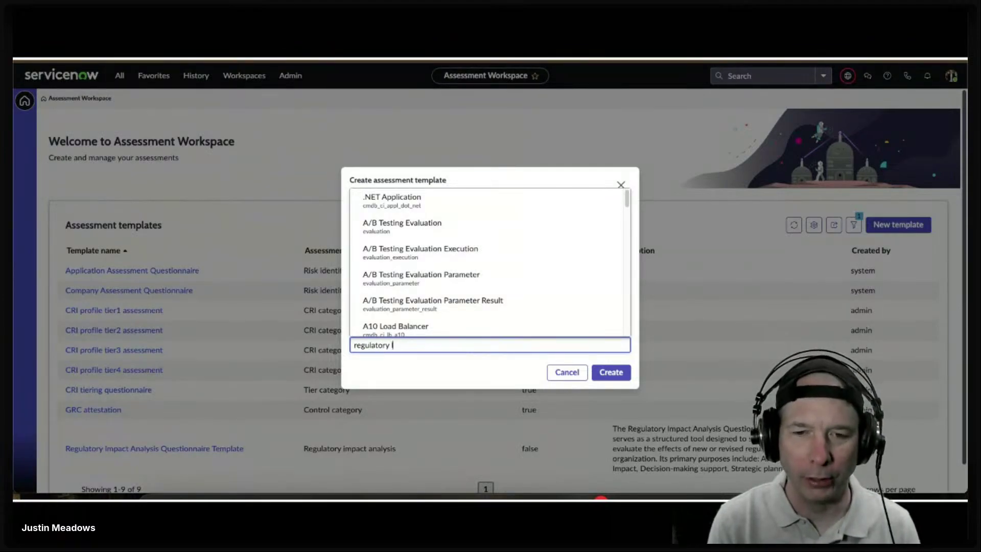
{"action": "type", "text": "latory"}
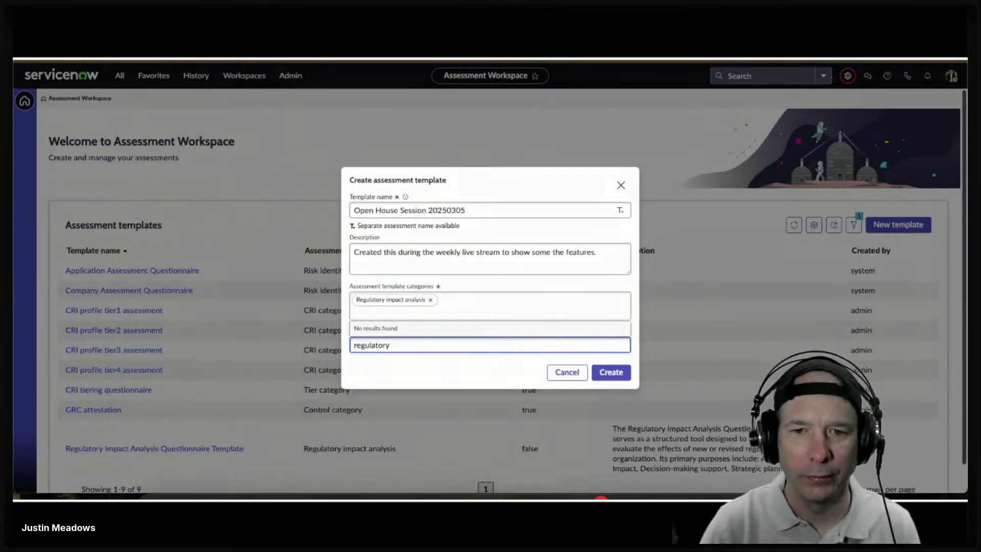
{"action": "type", "text": " a"}
{"action": "left_click", "coordinate": [429, 291]}
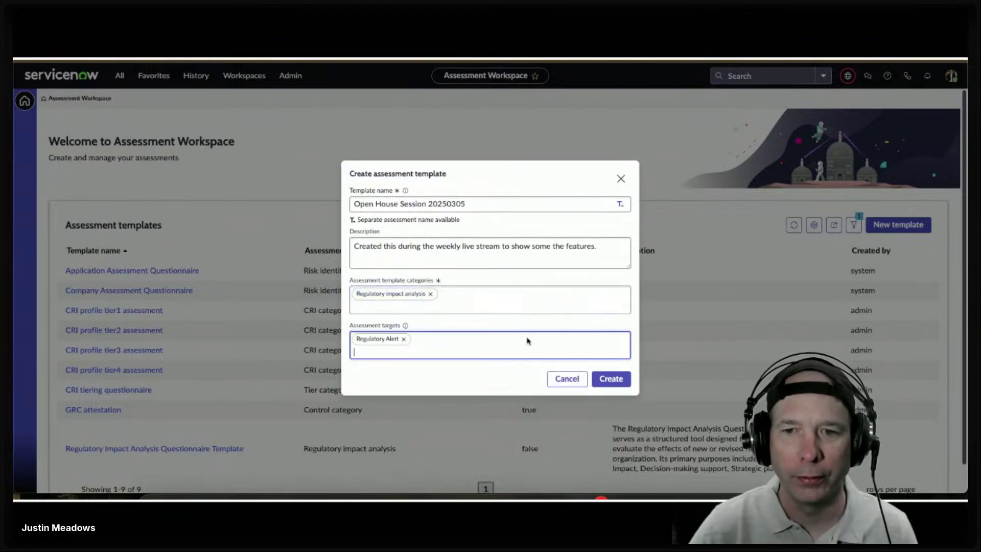
{"action": "left_click", "coordinate": [603, 378]}
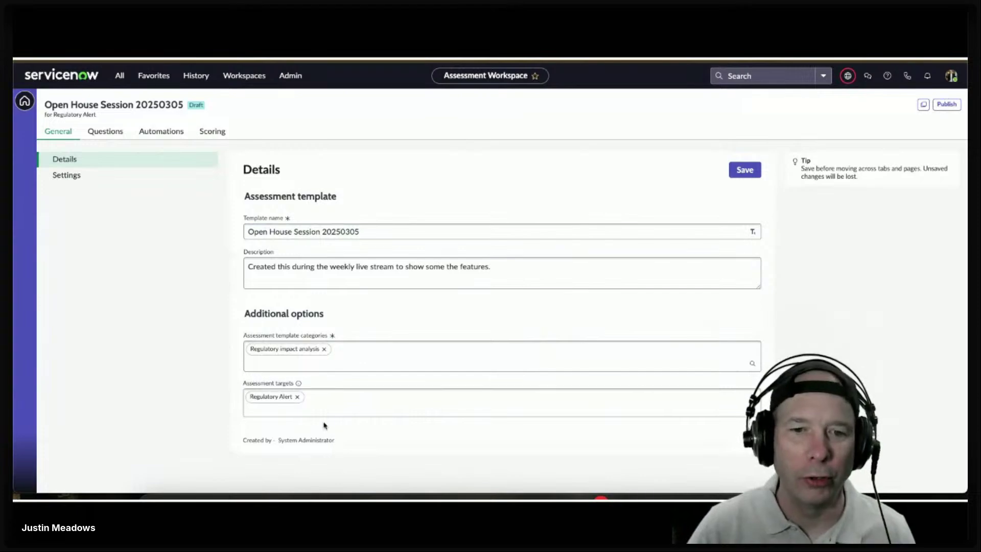
Step: Set the template's assessment reader role to sn_grc_reg_change.user and save the settings
{"action": "left_click", "coordinate": [93, 178]}
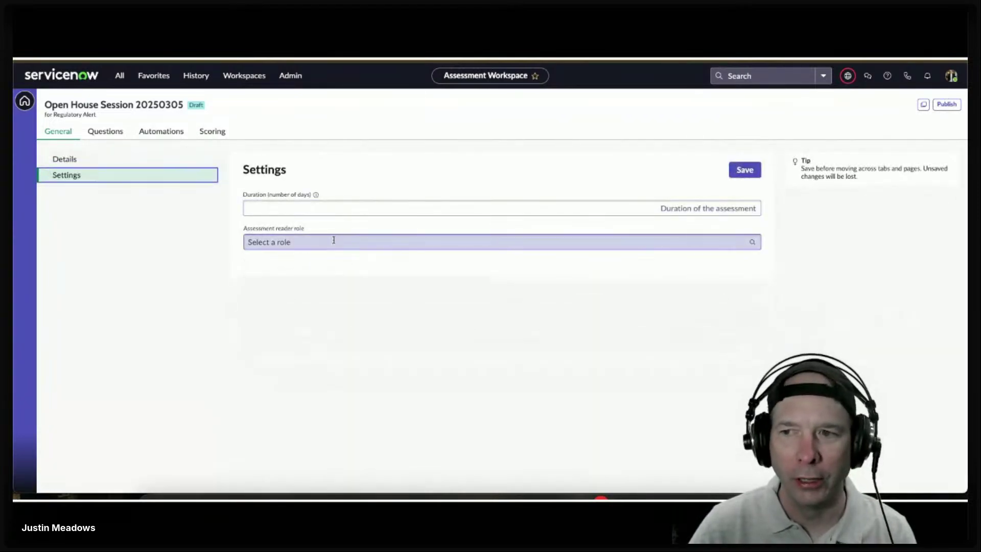
{"action": "left_click", "coordinate": [333, 240]}
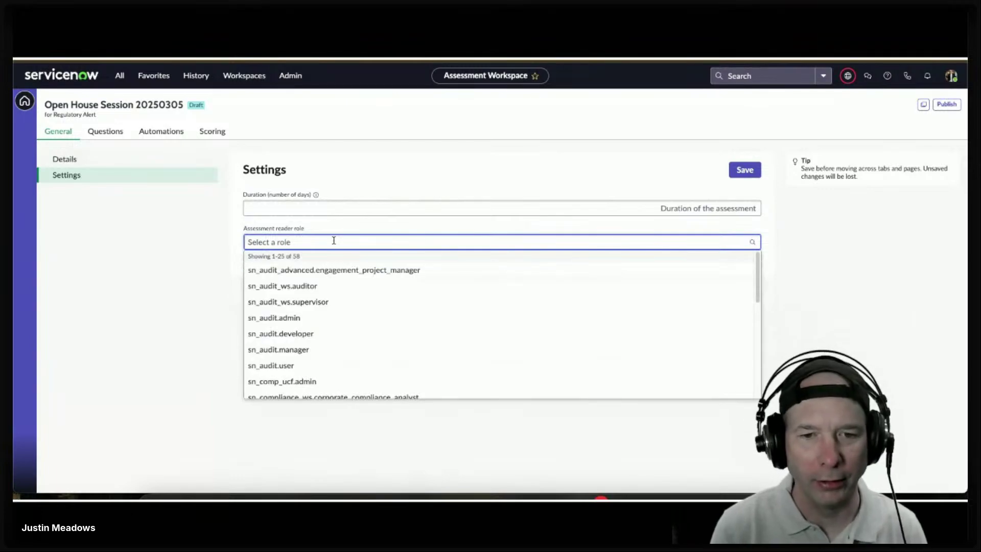
{"action": "type", "text": "sn_grc_"}
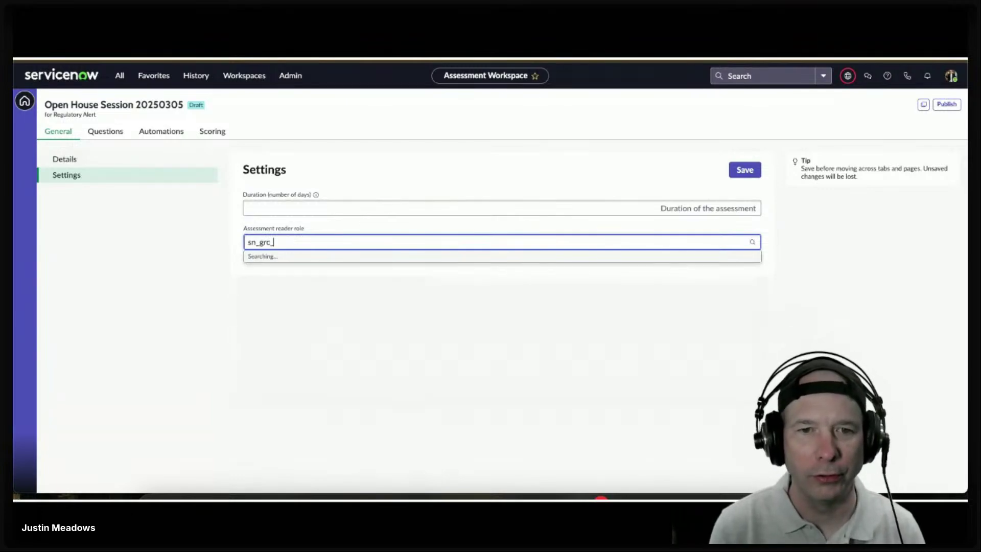
{"action": "type", "text": "reg"}
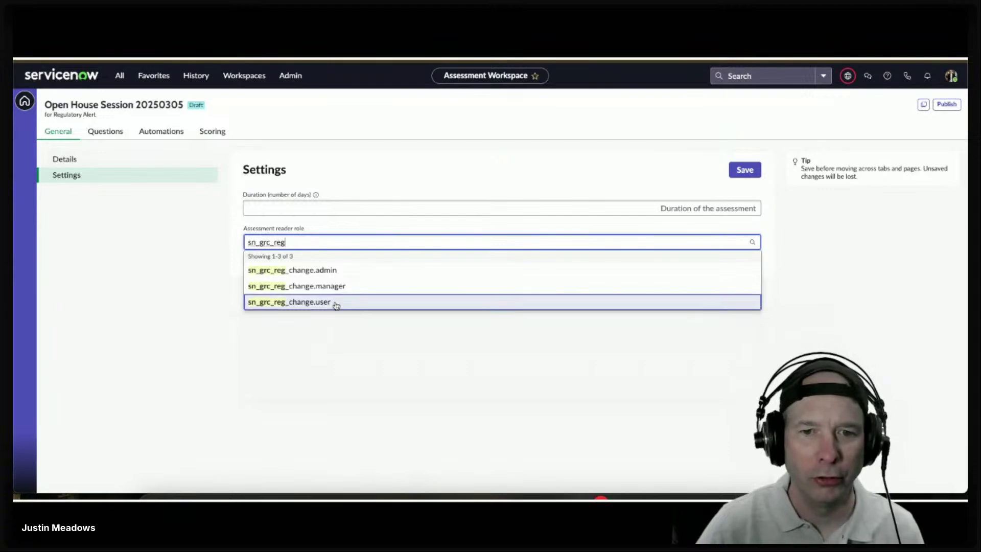
{"action": "left_click", "coordinate": [335, 300]}
{"action": "left_click", "coordinate": [744, 169]}
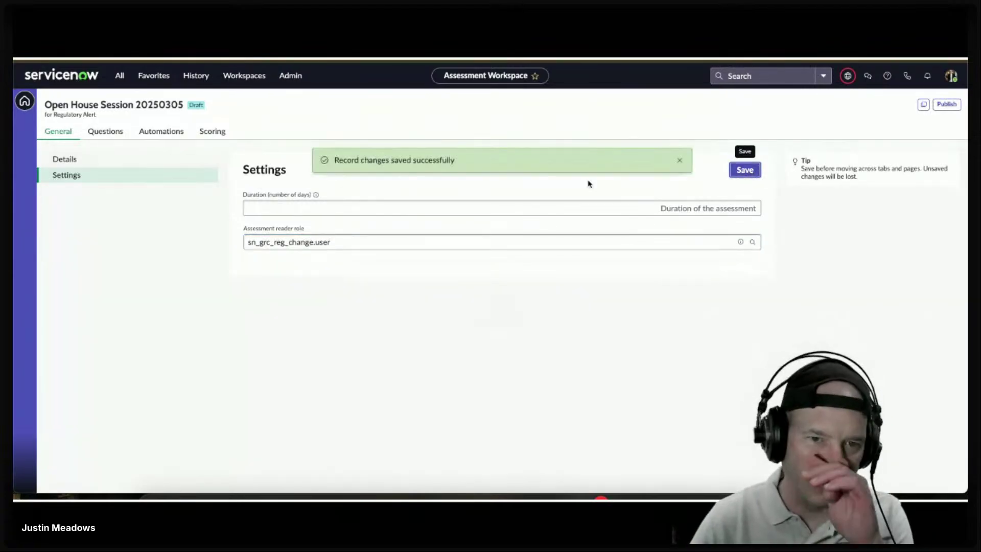
Step: Start an assessment reference among the template's questions with the Description and Number columns, placing Number first
{"action": "left_click", "coordinate": [104, 131]}
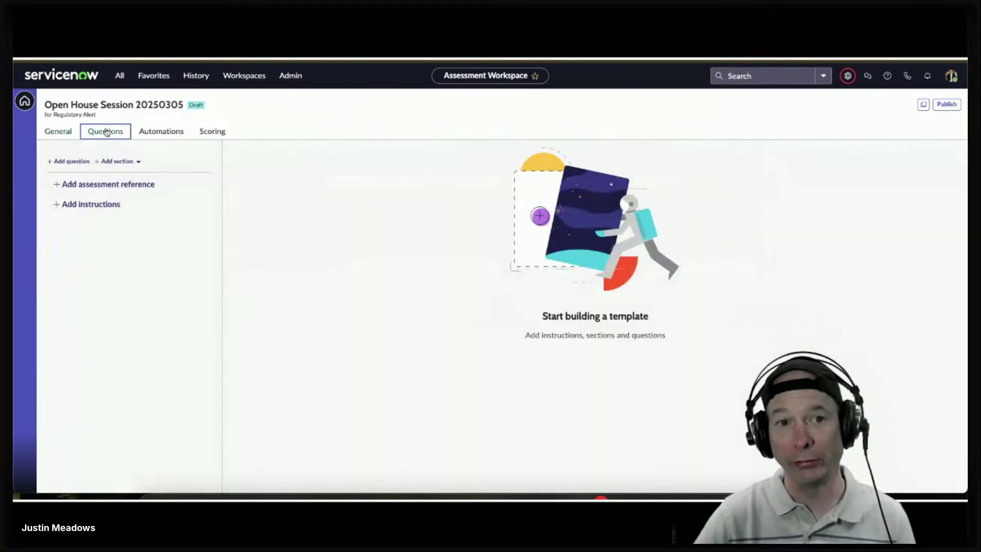
{"action": "left_click", "coordinate": [91, 184]}
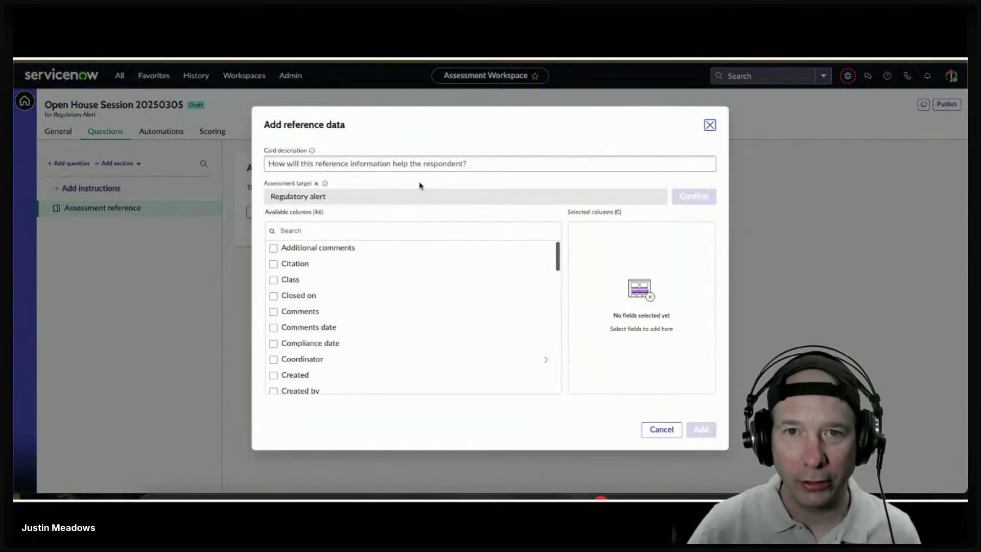
{"action": "scroll", "coordinate": [329, 257], "scroll_direction": "down", "scroll_amount": 3}
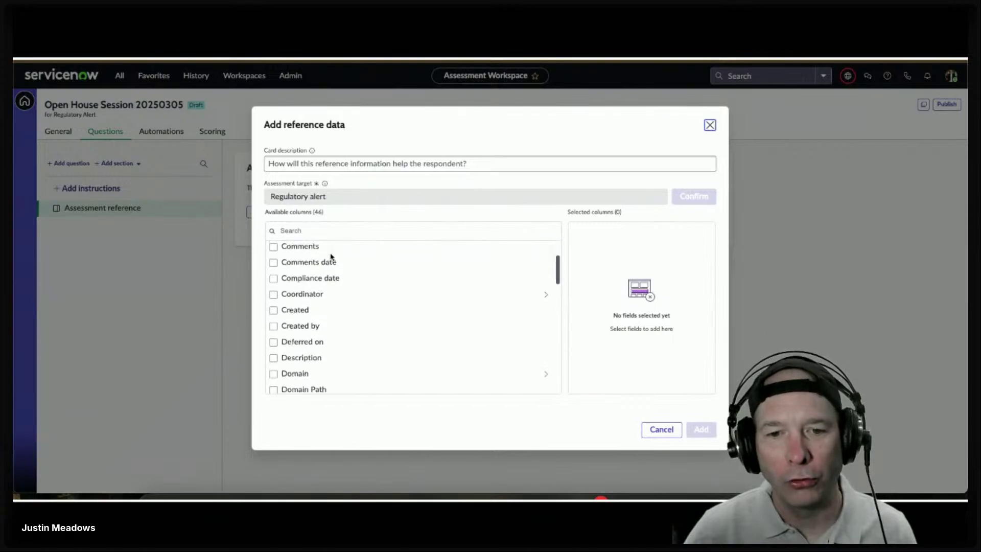
{"action": "scroll", "coordinate": [329, 256], "scroll_direction": "up", "scroll_amount": 2}
{"action": "scroll", "coordinate": [331, 256], "scroll_direction": "down", "scroll_amount": 1}
{"action": "scroll", "coordinate": [329, 258], "scroll_direction": "down", "scroll_amount": 2}
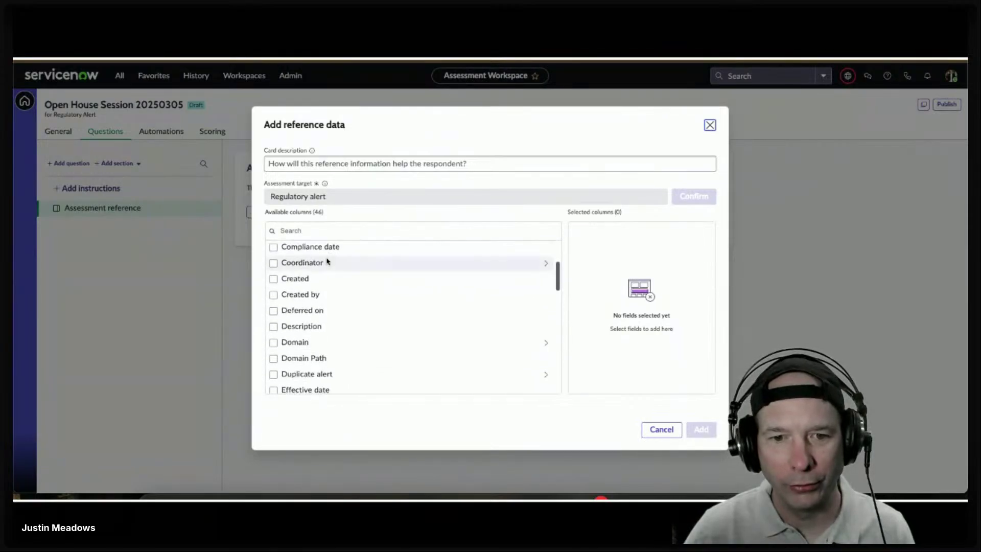
{"action": "left_click", "coordinate": [274, 325]}
{"action": "scroll", "coordinate": [294, 302], "scroll_direction": "down", "scroll_amount": 2}
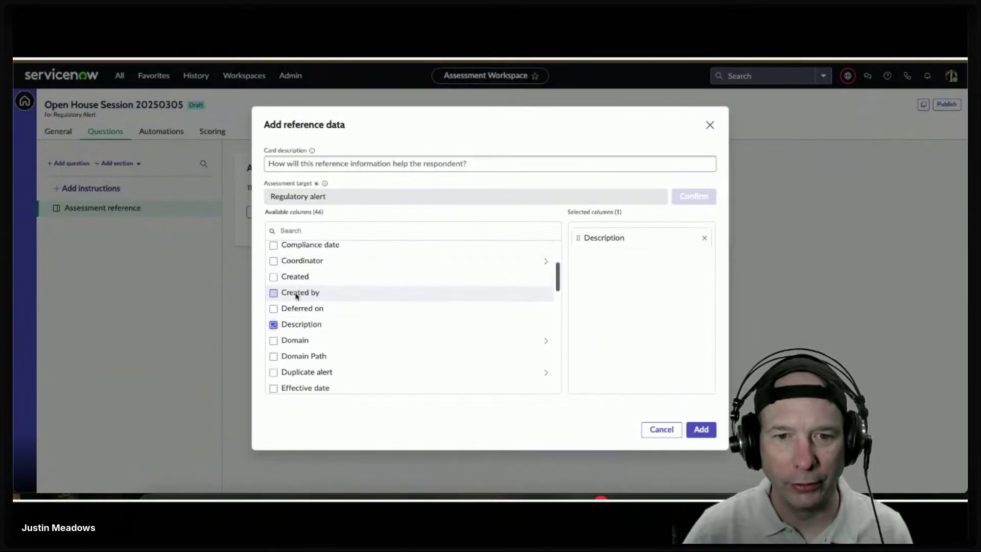
{"action": "scroll", "coordinate": [279, 291], "scroll_direction": "down", "scroll_amount": 3}
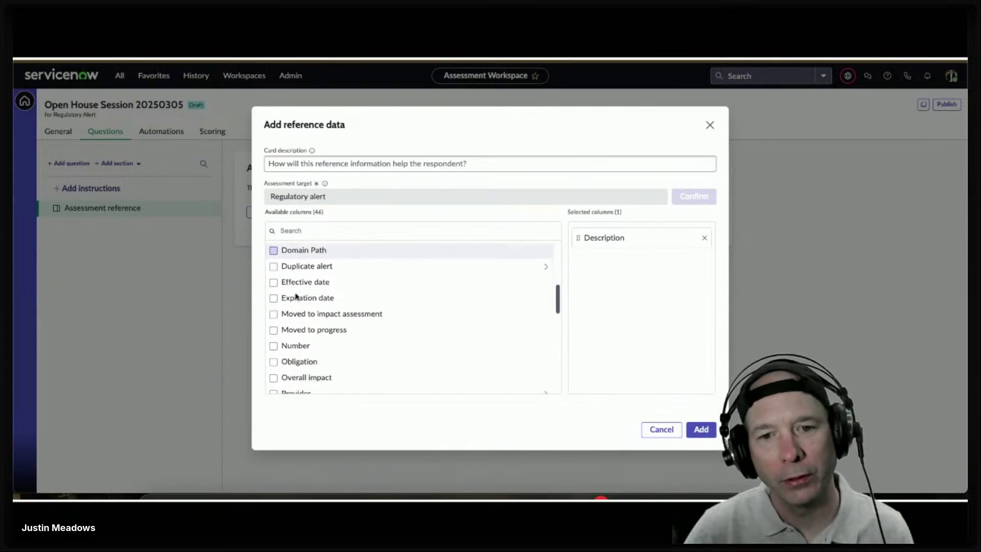
{"action": "left_click", "coordinate": [274, 289]}
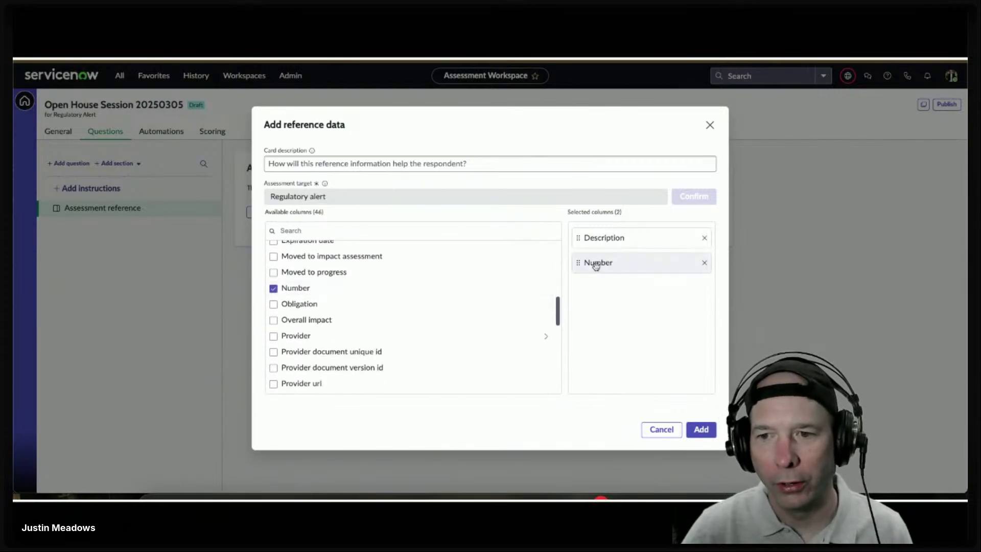
{"action": "left_click_drag", "start_coordinate": [587, 263], "coordinate": [593, 239]}
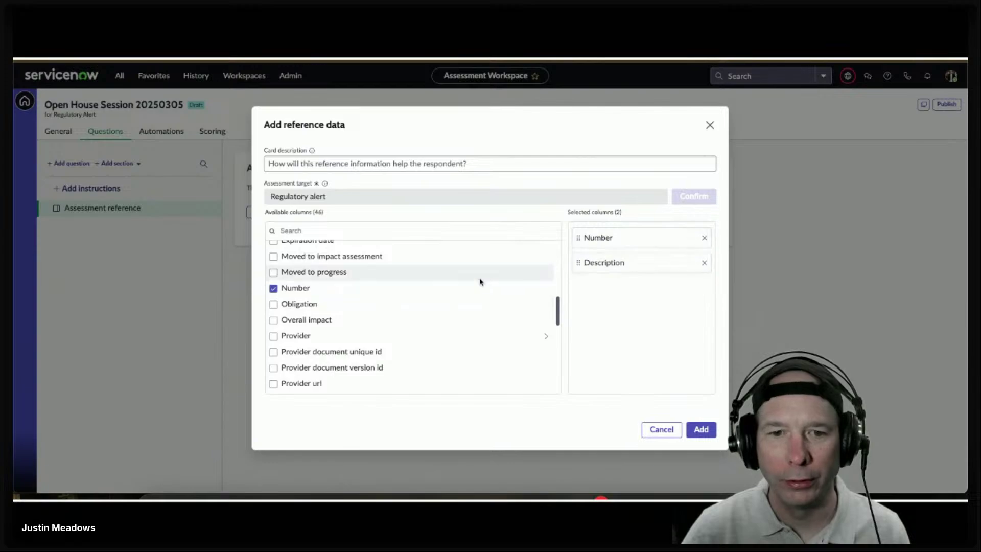
Step: Include the Overall impact and Regulatory body url columns in the reference data
{"action": "scroll", "coordinate": [280, 308], "scroll_direction": "down", "scroll_amount": 1}
{"action": "left_click", "coordinate": [274, 315]}
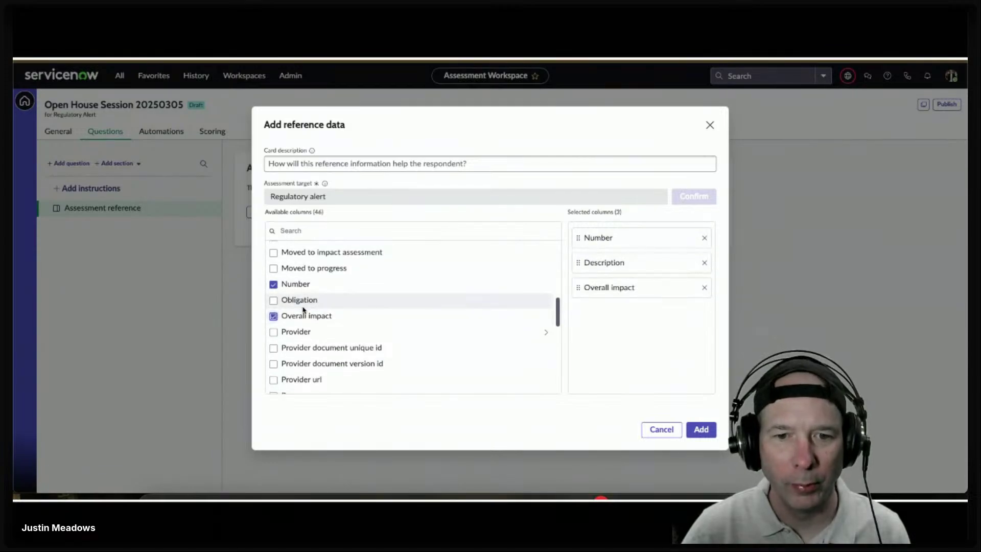
{"action": "scroll", "coordinate": [296, 306], "scroll_direction": "down", "scroll_amount": 3}
{"action": "scroll", "coordinate": [299, 304], "scroll_direction": "down", "scroll_amount": 3}
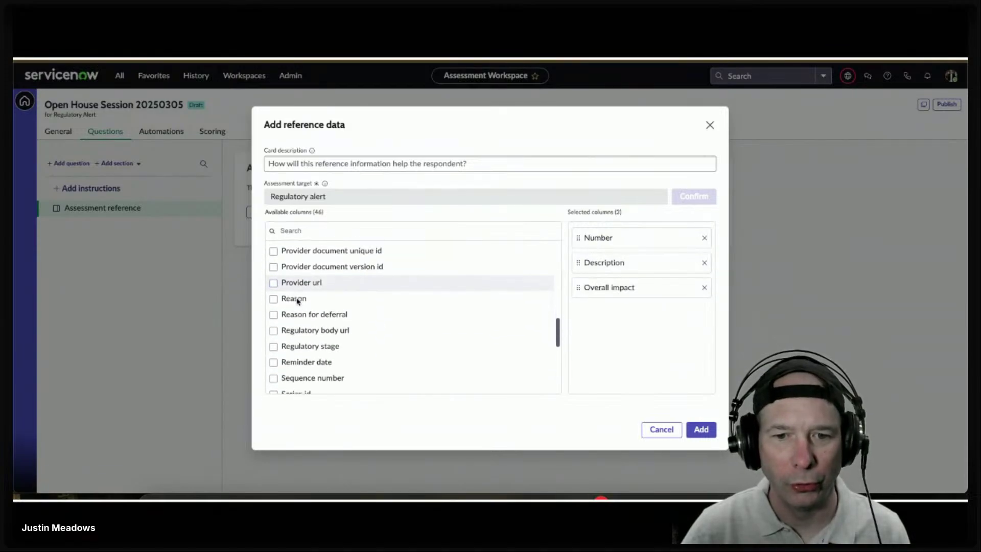
{"action": "left_click", "coordinate": [401, 327]}
{"action": "scroll", "coordinate": [400, 291], "scroll_direction": "down", "scroll_amount": 5}
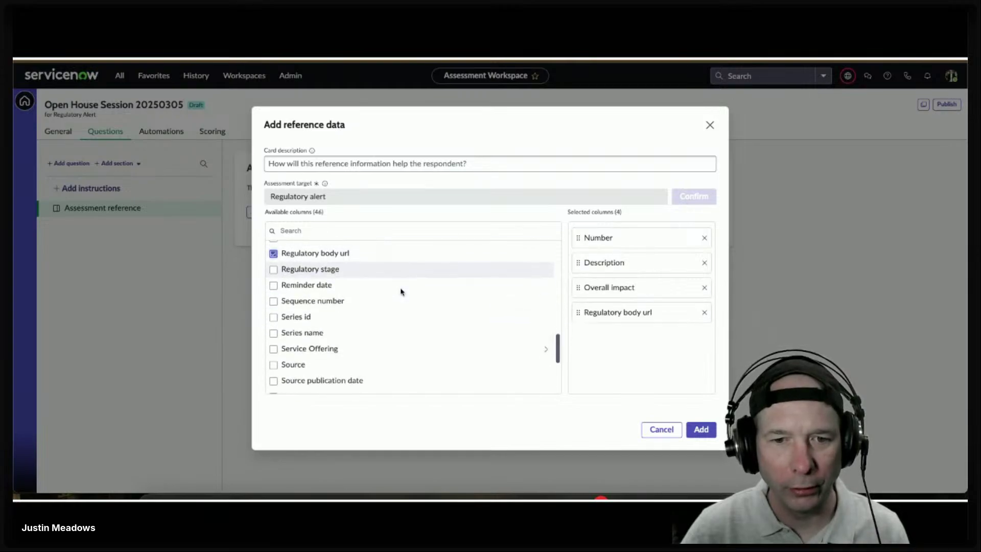
Step: Include the Citation and Compliance date columns in the reference data
{"action": "scroll", "coordinate": [401, 292], "scroll_direction": "up", "scroll_amount": 10}
{"action": "scroll", "coordinate": [400, 291], "scroll_direction": "up", "scroll_amount": 1}
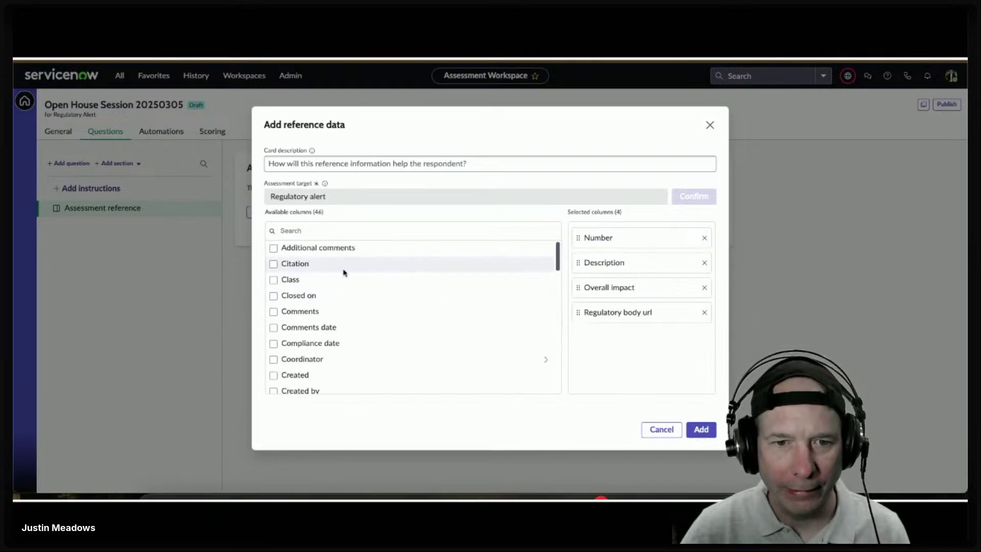
{"action": "left_click", "coordinate": [273, 263]}
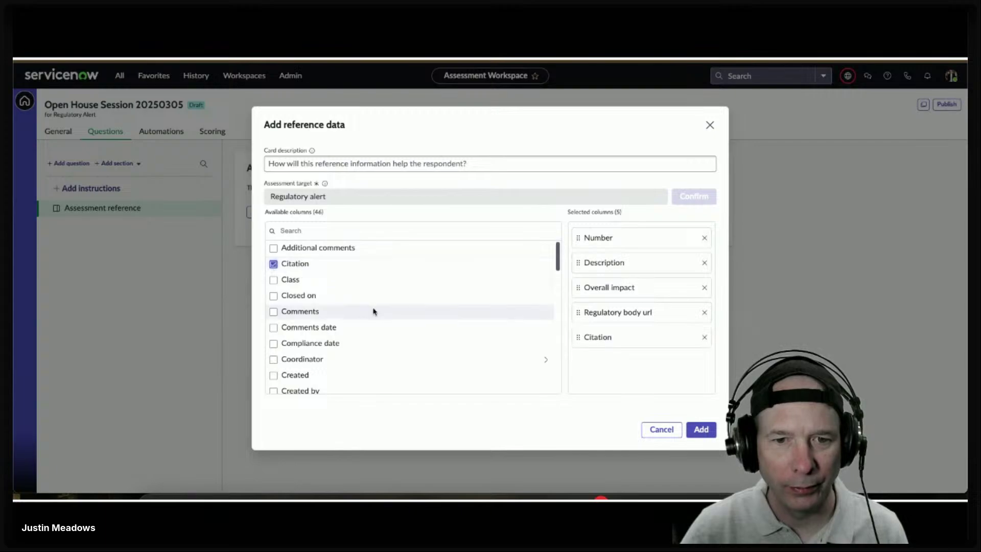
{"action": "scroll", "coordinate": [375, 306], "scroll_direction": "down", "scroll_amount": 3}
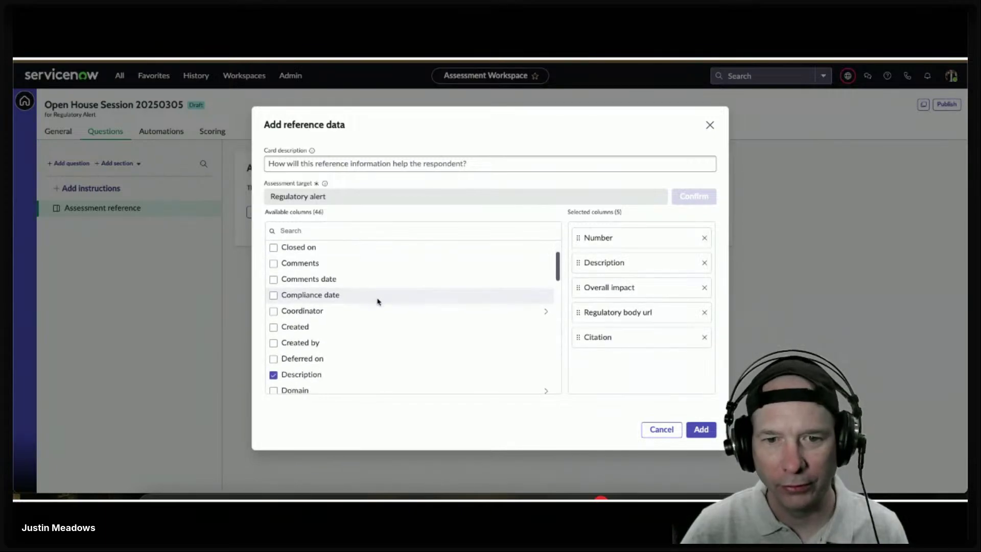
{"action": "scroll", "coordinate": [378, 302], "scroll_direction": "down", "scroll_amount": 3}
{"action": "scroll", "coordinate": [363, 302], "scroll_direction": "up", "scroll_amount": 1}
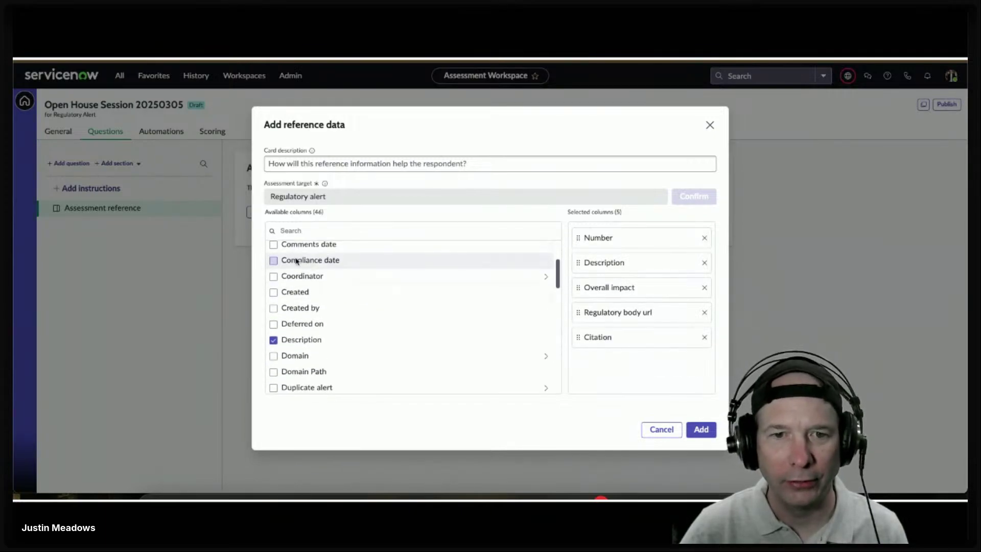
{"action": "left_click", "coordinate": [296, 261]}
Step: Include the Effective date, Expiration date and Regulatory stage columns in the reference data
{"action": "scroll", "coordinate": [317, 286], "scroll_direction": "down", "scroll_amount": 7}
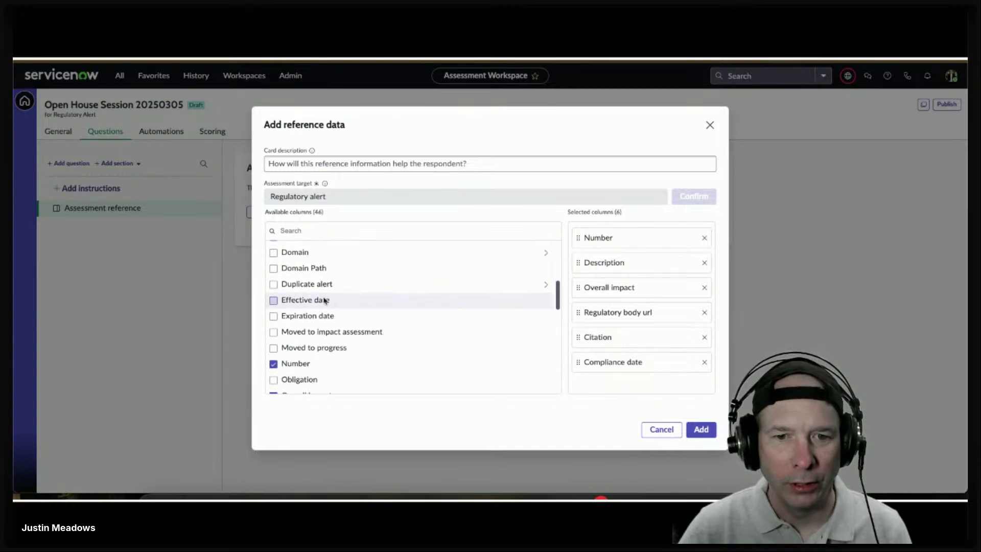
{"action": "left_click", "coordinate": [325, 300]}
{"action": "left_click", "coordinate": [336, 317]}
{"action": "scroll", "coordinate": [351, 330], "scroll_direction": "down", "scroll_amount": 4}
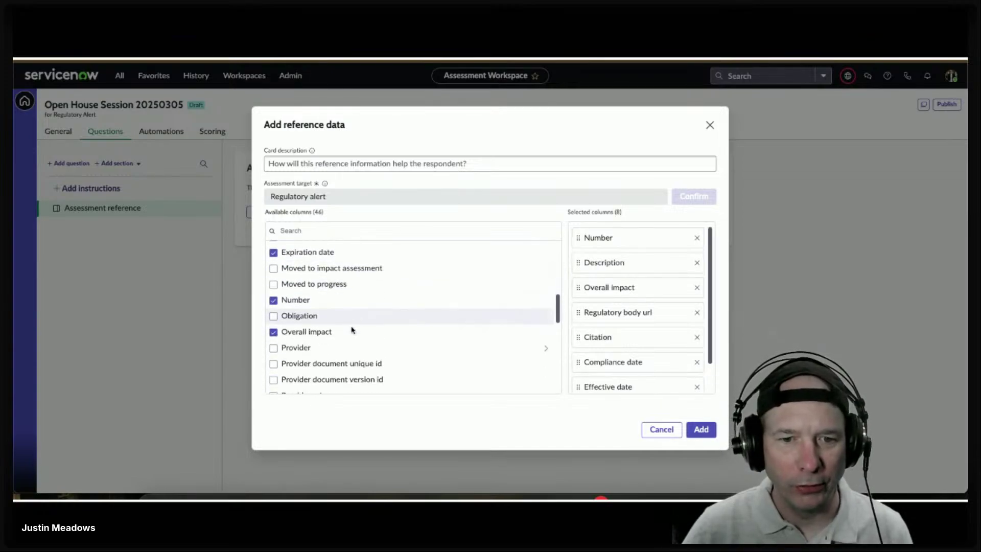
{"action": "scroll", "coordinate": [352, 330], "scroll_direction": "down", "scroll_amount": 6}
{"action": "scroll", "coordinate": [353, 325], "scroll_direction": "up", "scroll_amount": 3}
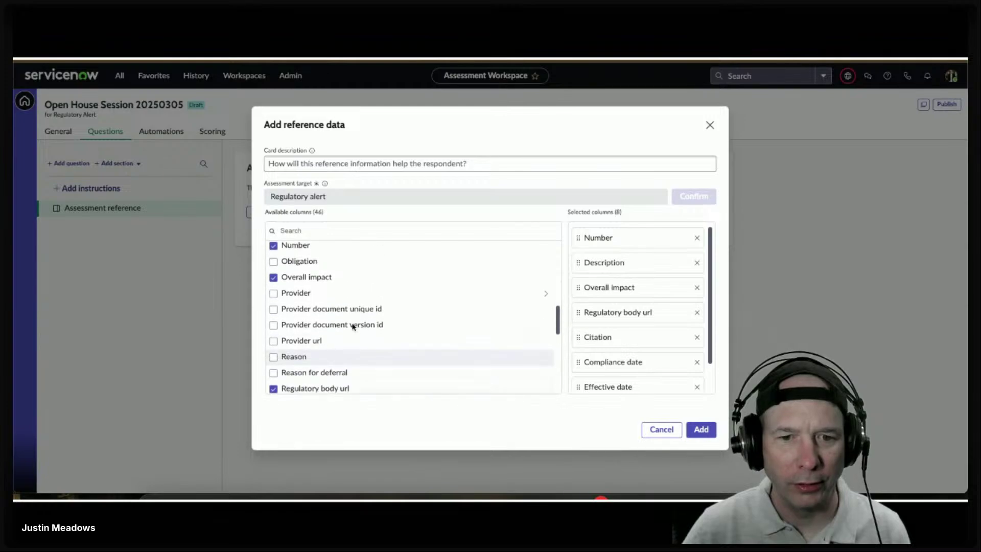
{"action": "scroll", "coordinate": [352, 326], "scroll_direction": "down", "scroll_amount": 3}
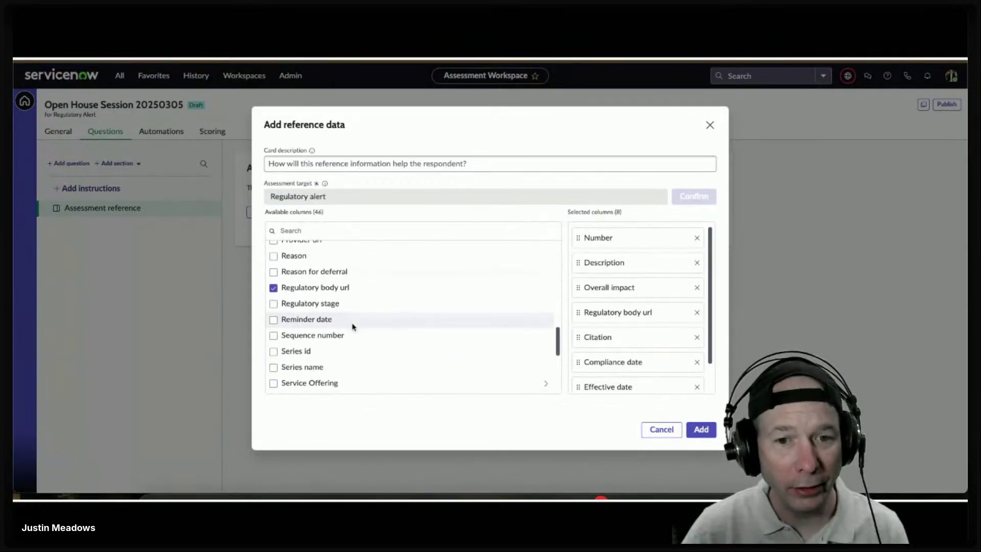
{"action": "left_click", "coordinate": [327, 292]}
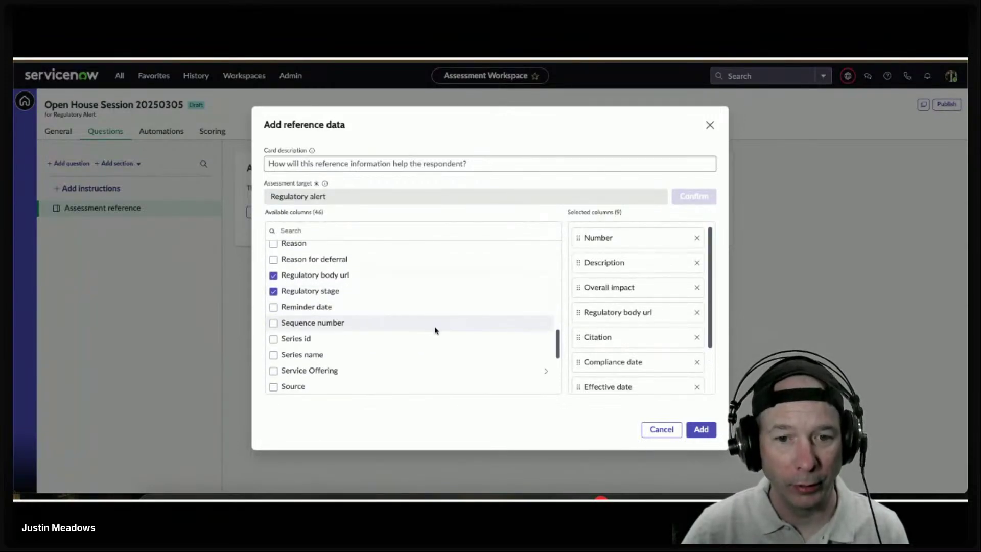
Step: Include the Source publication date column, add the Regulatory alert reference card and save the assessment reference
{"action": "scroll", "coordinate": [435, 330], "scroll_direction": "down", "scroll_amount": 3}
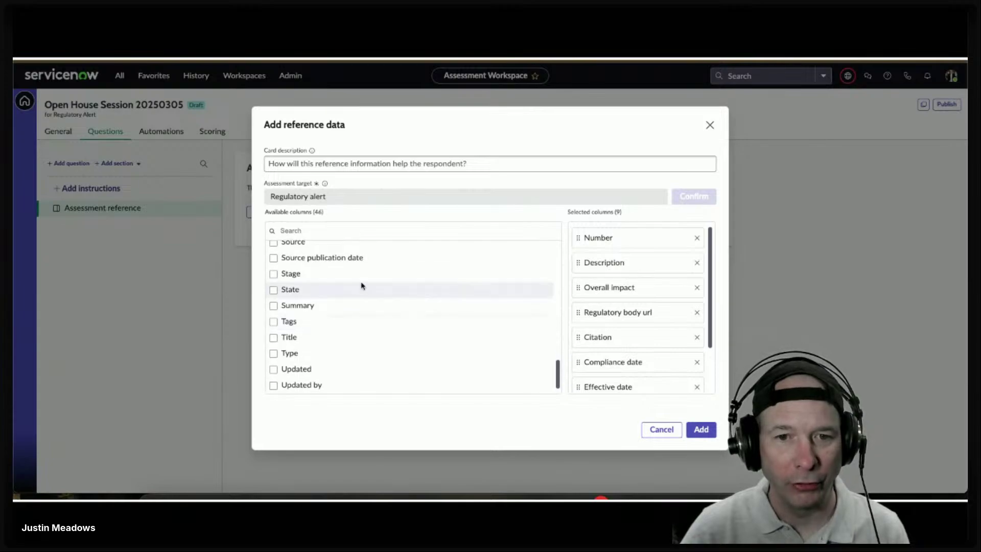
{"action": "left_click", "coordinate": [345, 258]}
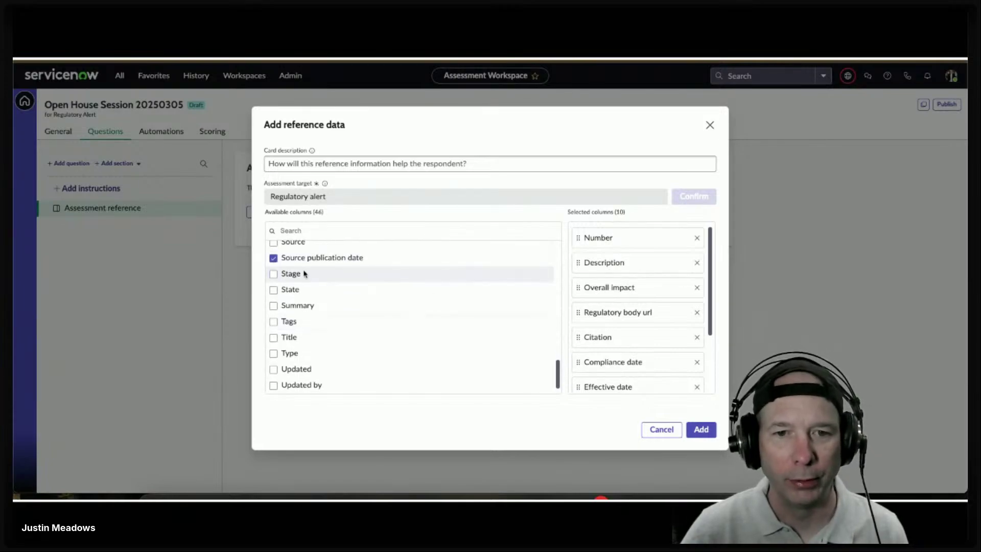
{"action": "left_click", "coordinate": [701, 430]}
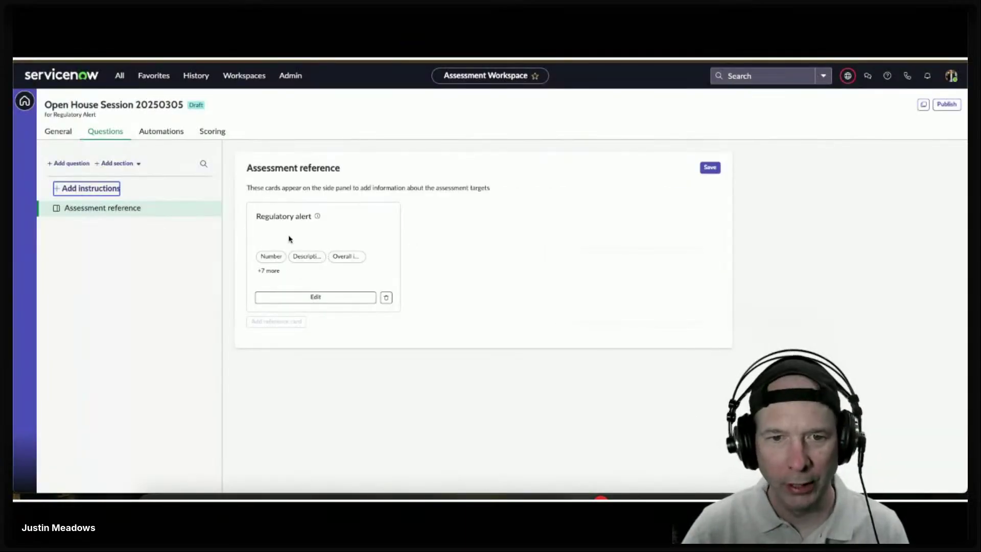
{"action": "left_click", "coordinate": [702, 169]}
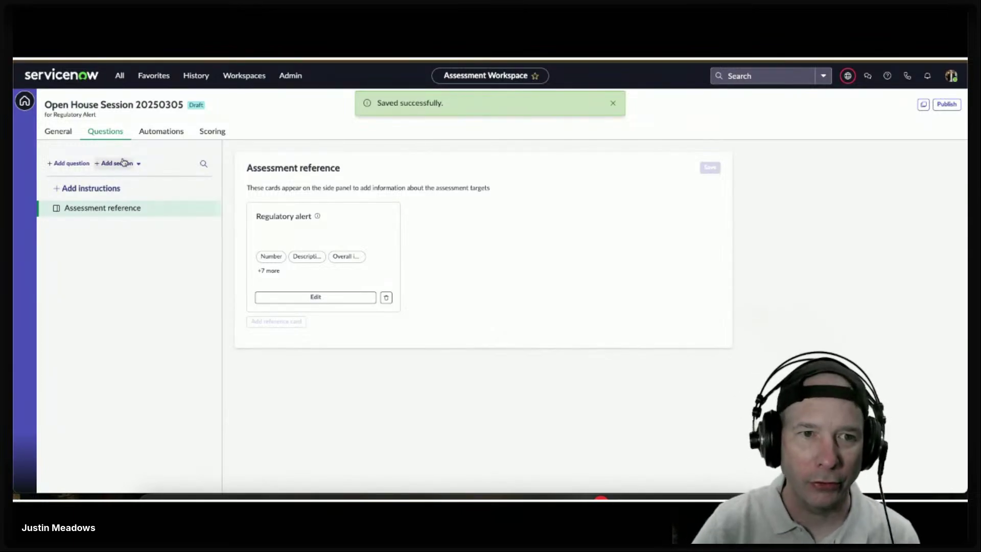
Step: Add an instructions item to the template and copy the introductory text, including its bullet list, from the Responding to assessments documentation page
{"action": "left_click", "coordinate": [99, 190]}
{"action": "left_click", "coordinate": [286, 257]}
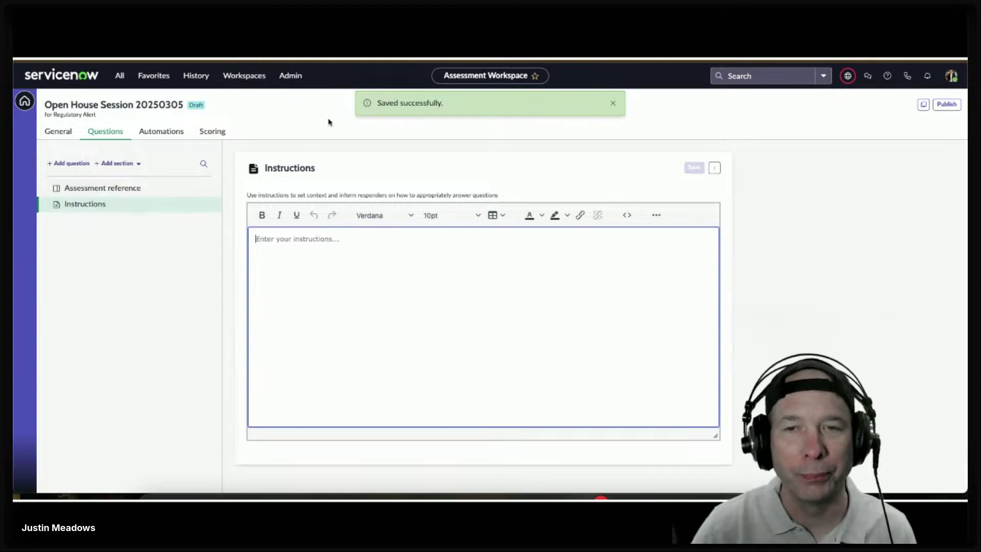
{"action": "key", "text": "alt+Tab"}
{"action": "scroll", "coordinate": [339, 230], "scroll_direction": "up", "scroll_amount": 3}
{"action": "scroll", "coordinate": [339, 230], "scroll_direction": "up", "scroll_amount": 5}
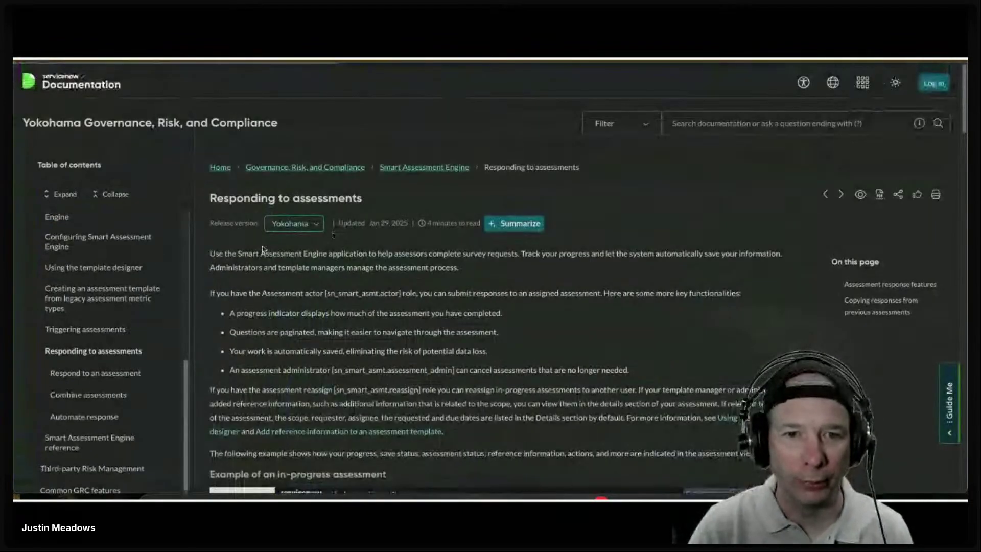
{"action": "left_click_drag", "start_coordinate": [208, 252], "coordinate": [443, 431]}
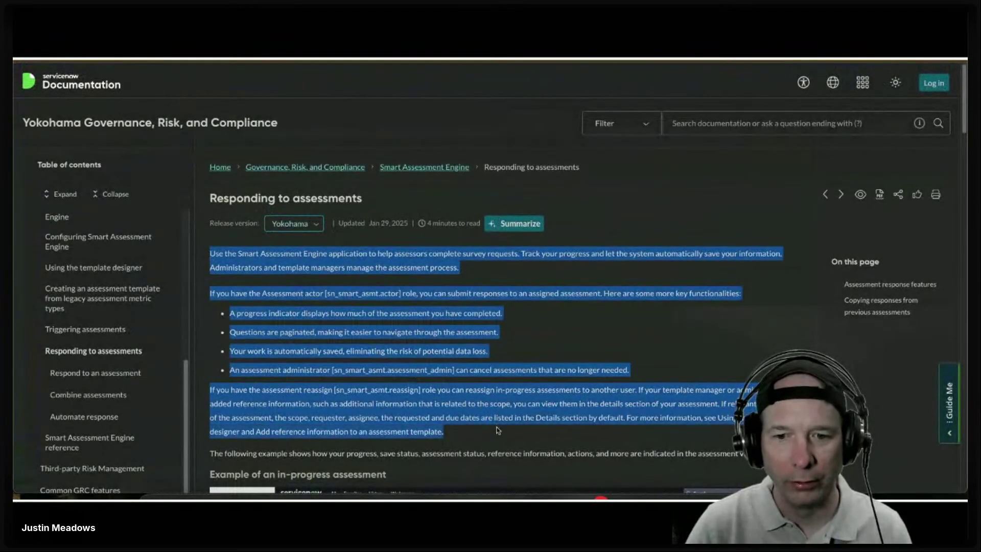
Step: Return to the Assessment Workspace, paste the copied documentation text into the template's instructions and save them
{"action": "key", "text": "alt+Tab"}
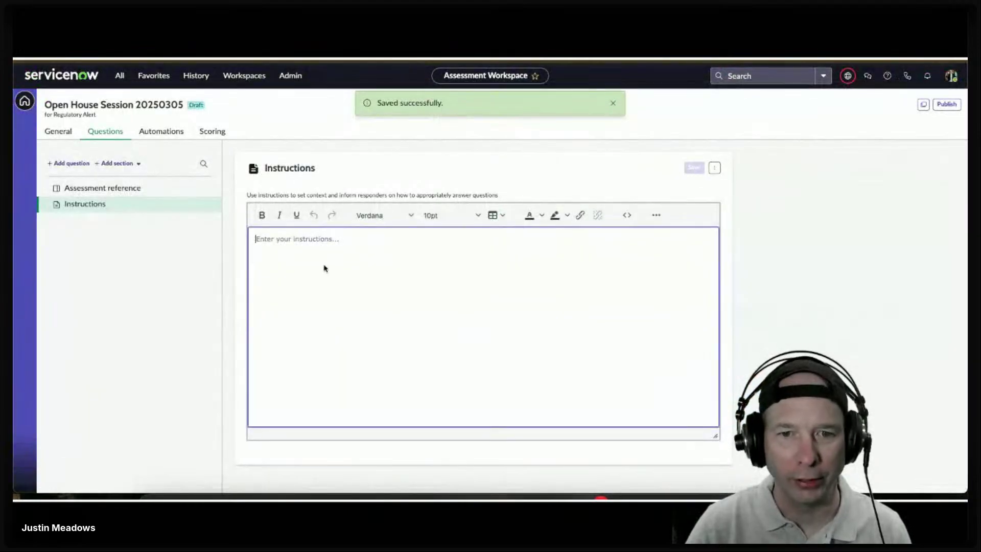
{"action": "type", "text": "Use the Smart Assessment Engine application to help assessors complete survey requests. Track your progress and let the system automatically save your information. Administrators and template managers manage the assessment process. If you have the Assessment actor [sn_smart_asmt.actor] role, you can submit responses to an assigned assessment. Here are some more key functionalities: A progress indicator displays how much of the assessment you have completed. Questions are paginated, making it easier to navigate through the assessment. Your work is automatically saved, eliminating the risk of potential data loss. An assessment administrator [sn_smart_asmt.assessment_admin] can cancel assessments that are no longer needed. If you have the assessment reassign [sn_smart_asmt.reassign] role you can reassign in-progress assessments to another user. If your template manager or administrator added reference information, such as additional information that is related to the scope, you can view them in the details section of your assessment. If relevant to the state of the assessment, the scope, requester, assignee, the requested and due dates are listed in the Details section by default. For more information, see Using the template designer and Add reference information to an assessment template."}
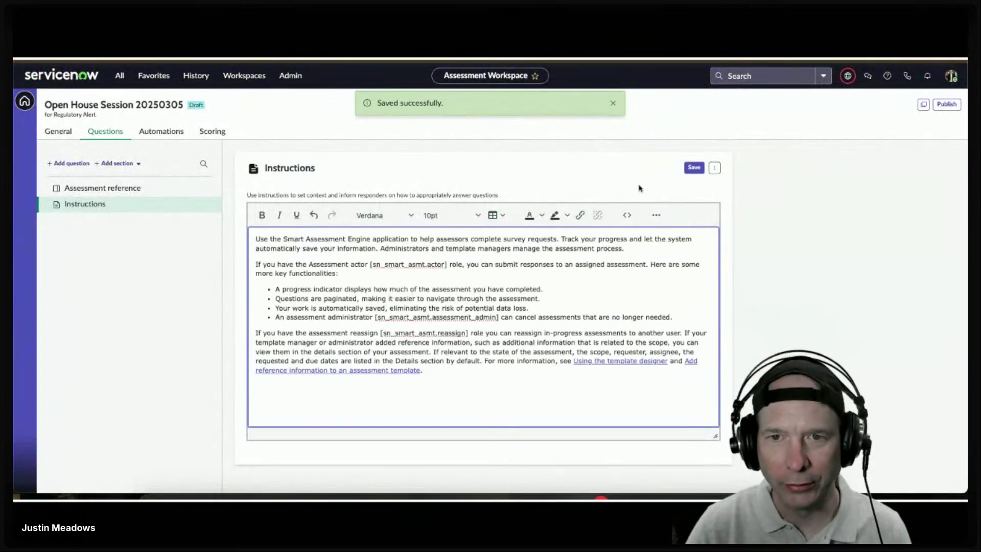
{"action": "left_click", "coordinate": [714, 168]}
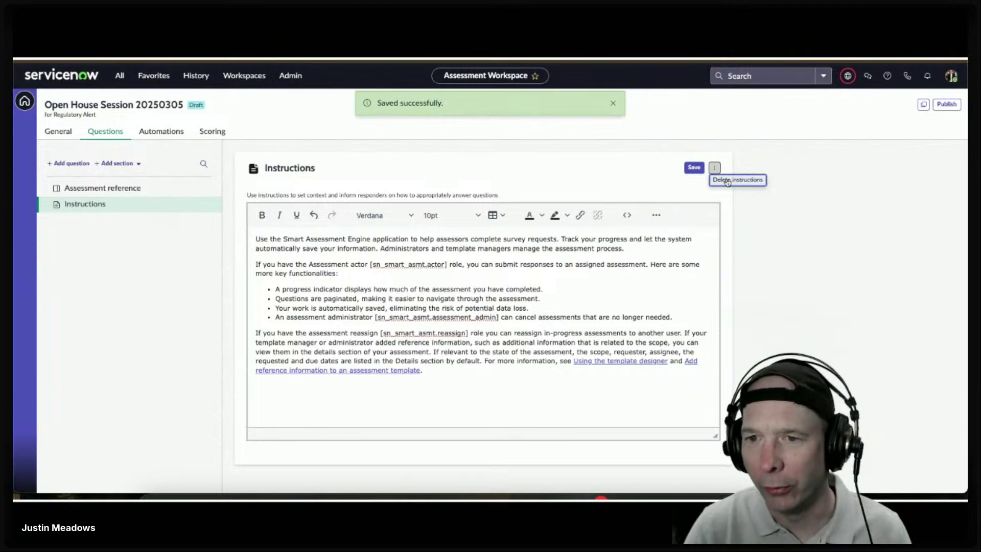
{"action": "left_click", "coordinate": [693, 168]}
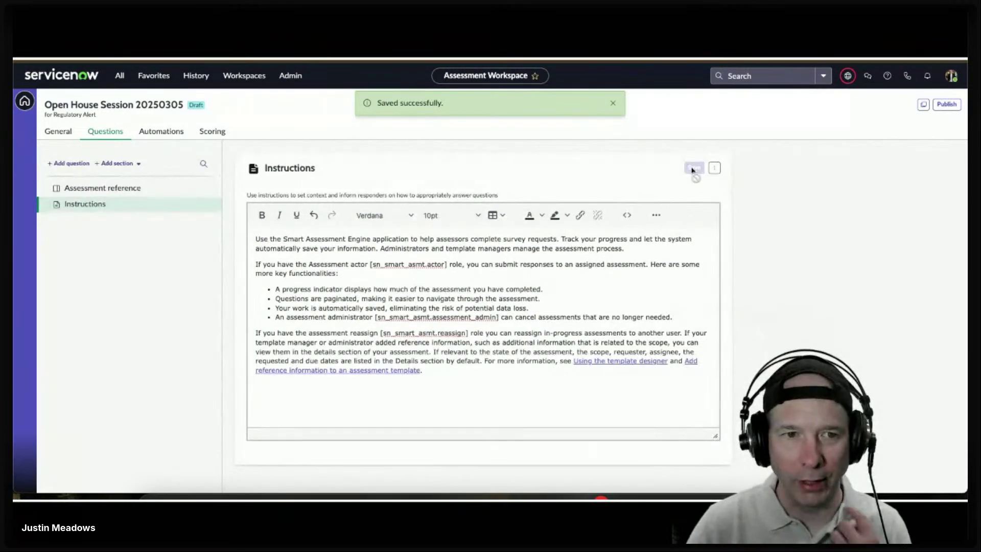
Step: Add a section to the template's questions and name it Different Question Types
{"action": "left_click", "coordinate": [74, 164]}
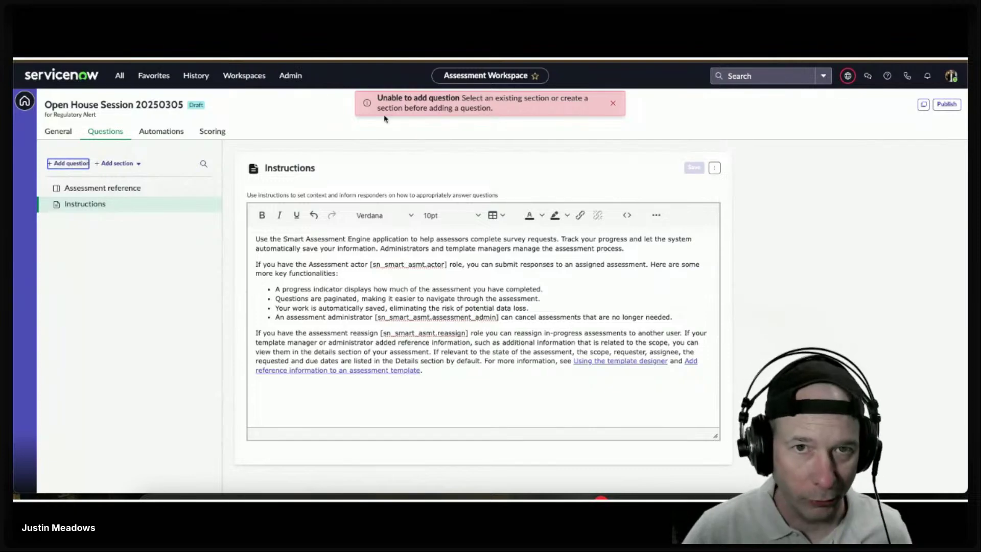
{"action": "left_click", "coordinate": [613, 103]}
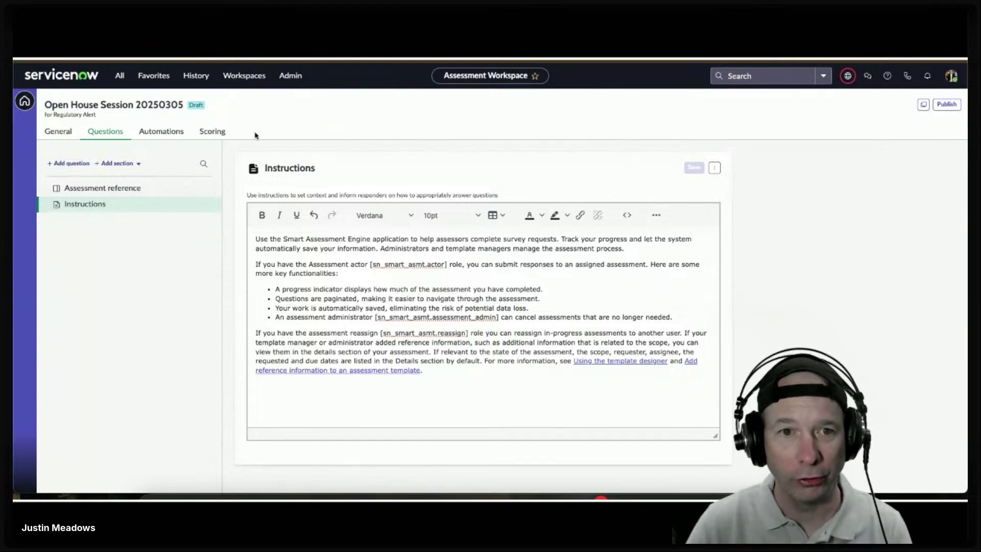
{"action": "left_click", "coordinate": [115, 163]}
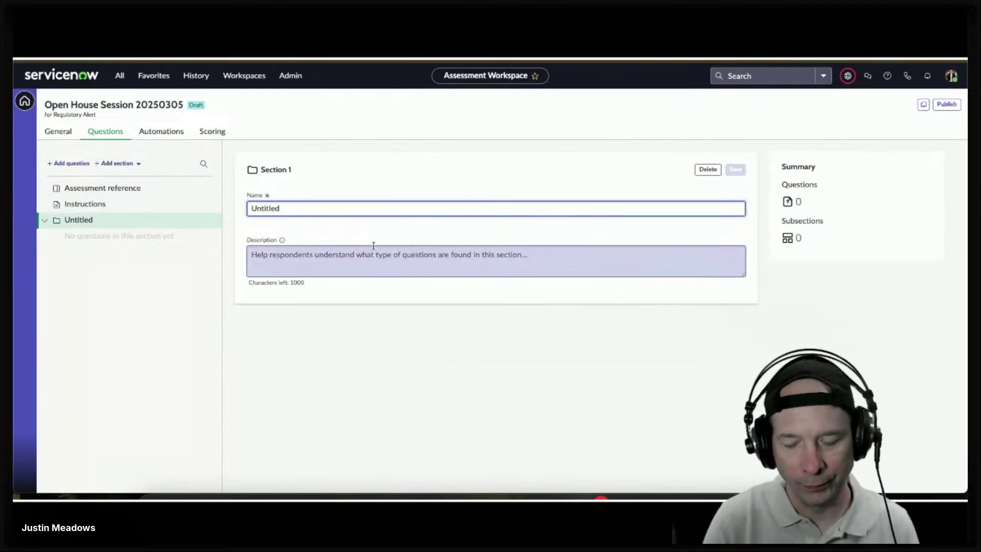
{"action": "key", "text": "ctrl+a"}
{"action": "type", "text": "Questions"}
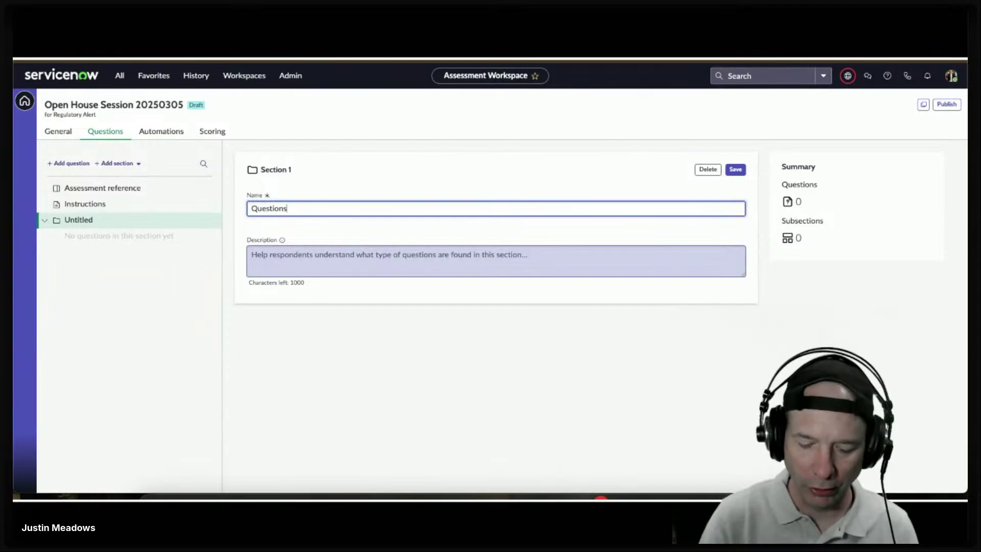
{"action": "key", "text": "ctrl+a"}
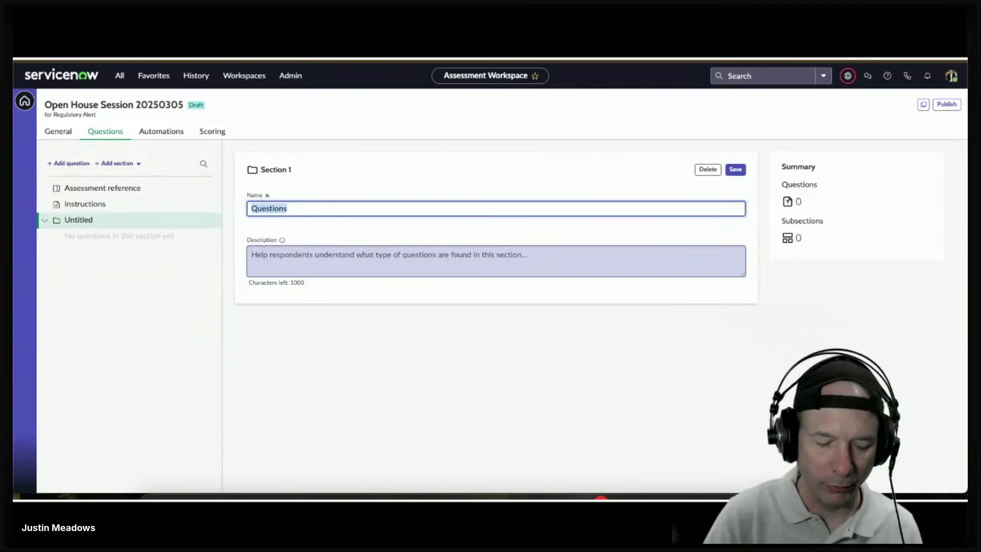
{"action": "type", "text": "Different Quest"}
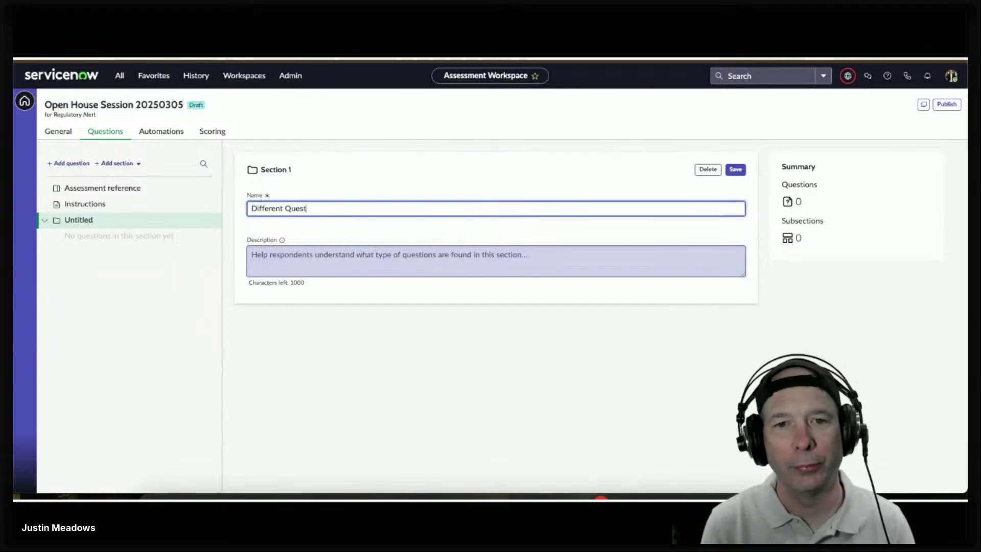
{"action": "type", "text": "ion Types"}
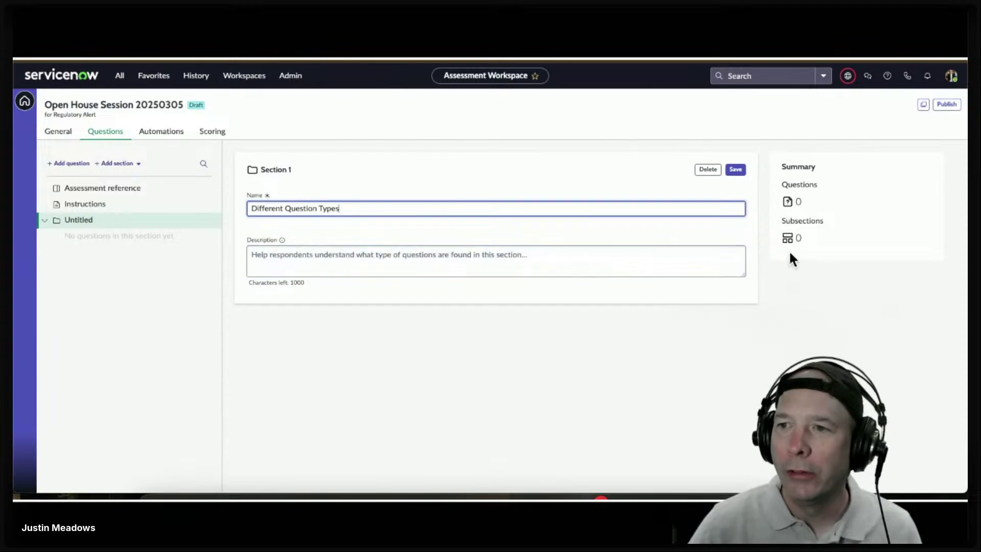
Step: Reuse the section's name, Different Question Types, as its description and save the section
{"action": "left_click", "coordinate": [519, 249]}
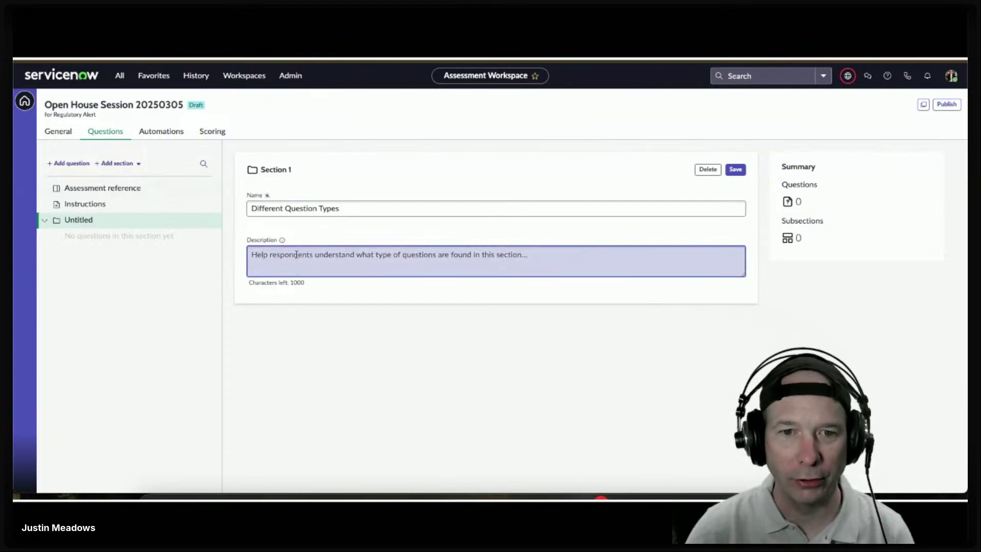
{"action": "left_click_drag", "start_coordinate": [339, 209], "coordinate": [251, 209]}
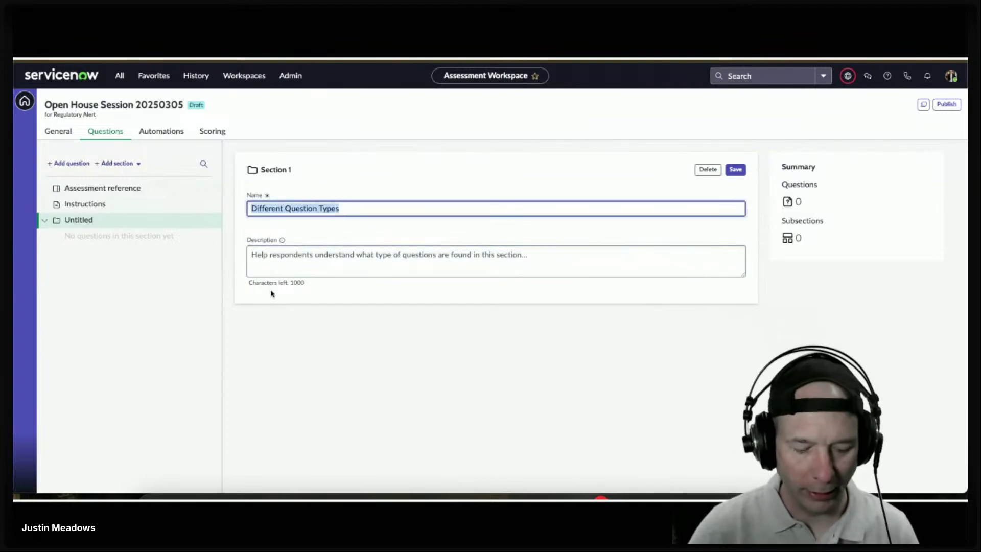
{"action": "key", "text": "ctrl+c"}
{"action": "left_click", "coordinate": [321, 263]}
{"action": "key", "text": "ctrl+v"}
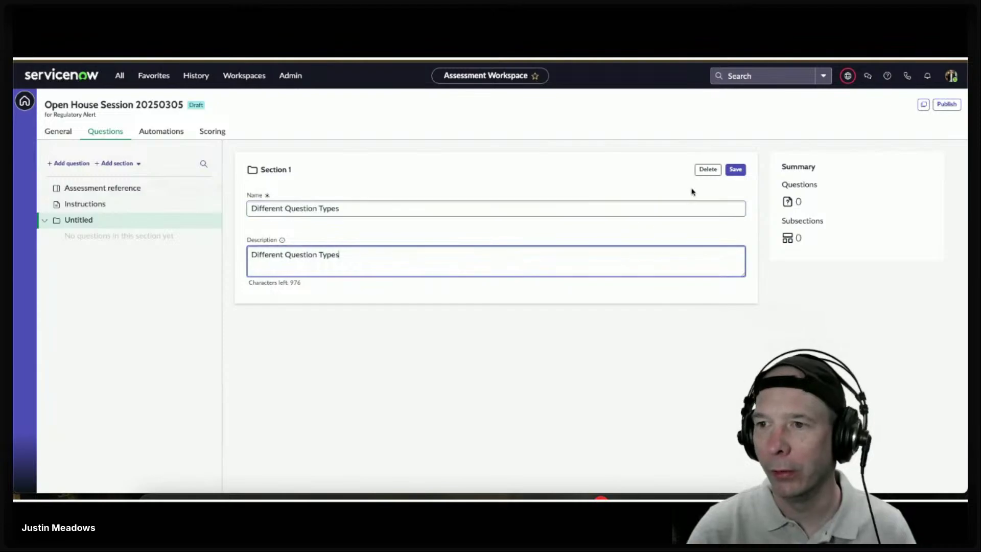
{"action": "left_click", "coordinate": [734, 173]}
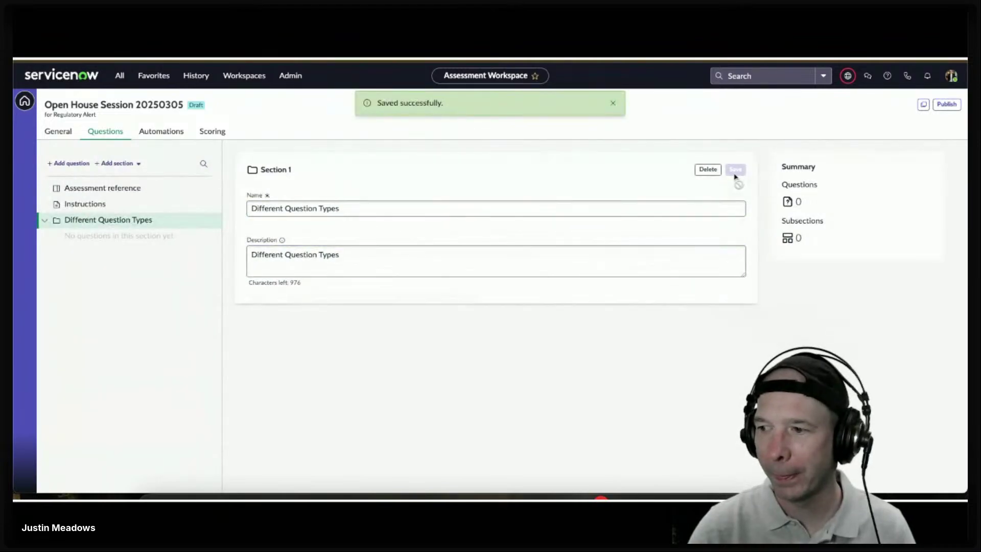
Step: Add a question to the Different Question Types section and review the available question types
{"action": "left_click", "coordinate": [94, 218]}
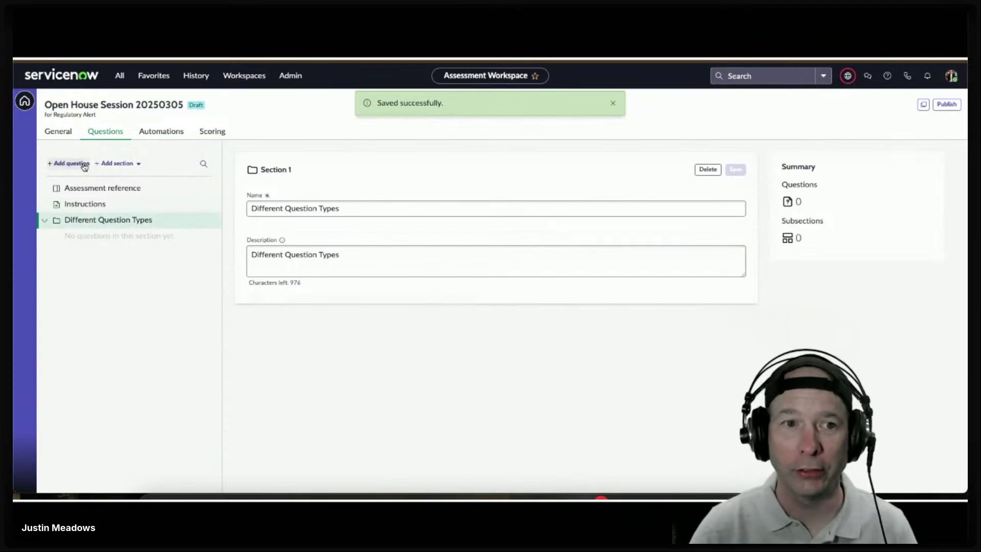
{"action": "left_click", "coordinate": [84, 164]}
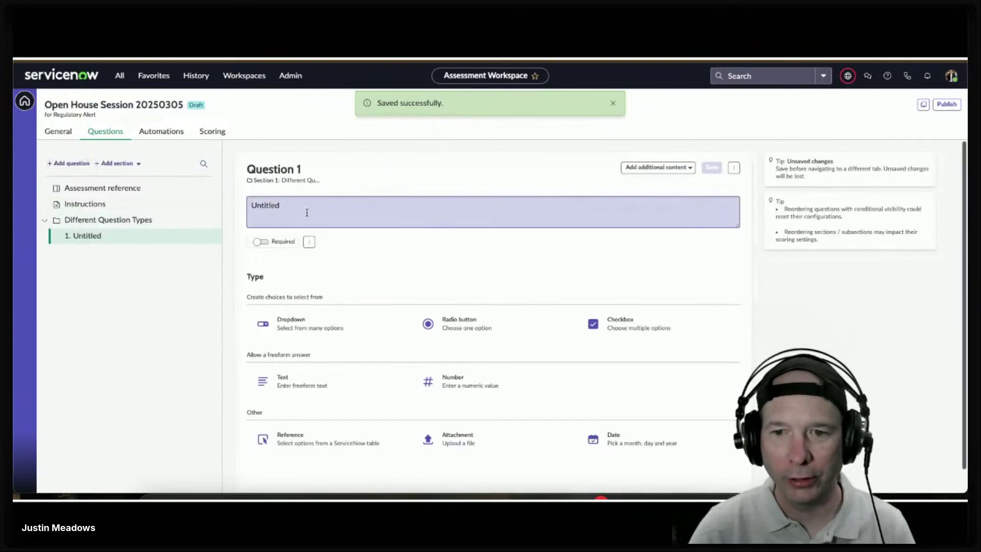
{"action": "scroll", "coordinate": [229, 279], "scroll_direction": "down", "scroll_amount": 1}
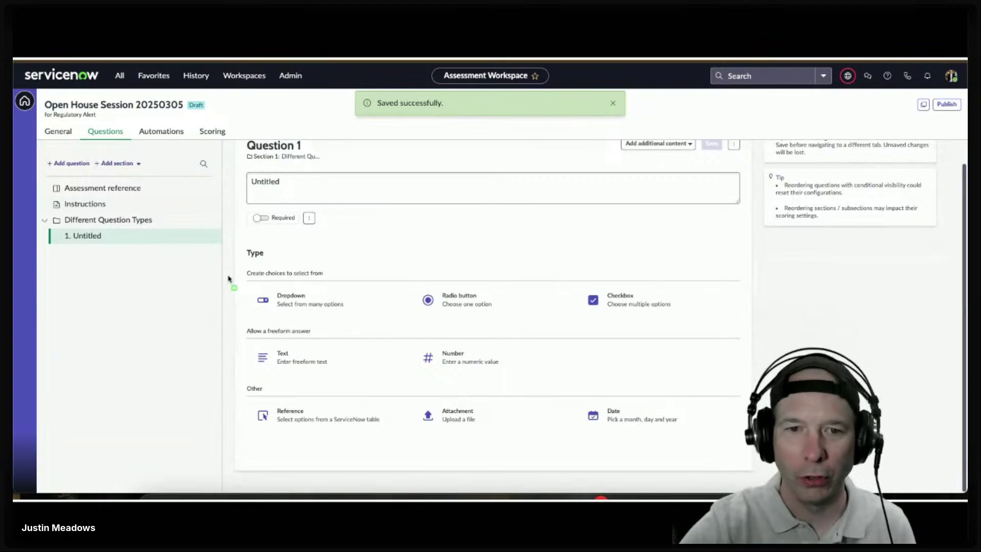
{"action": "mouse_move", "coordinate": [231, 263]}
{"action": "left_mouse_down"}
{"action": "mouse_move", "coordinate": [387, 387]}
{"action": "mouse_move", "coordinate": [745, 448]}
{"action": "left_mouse_up"}
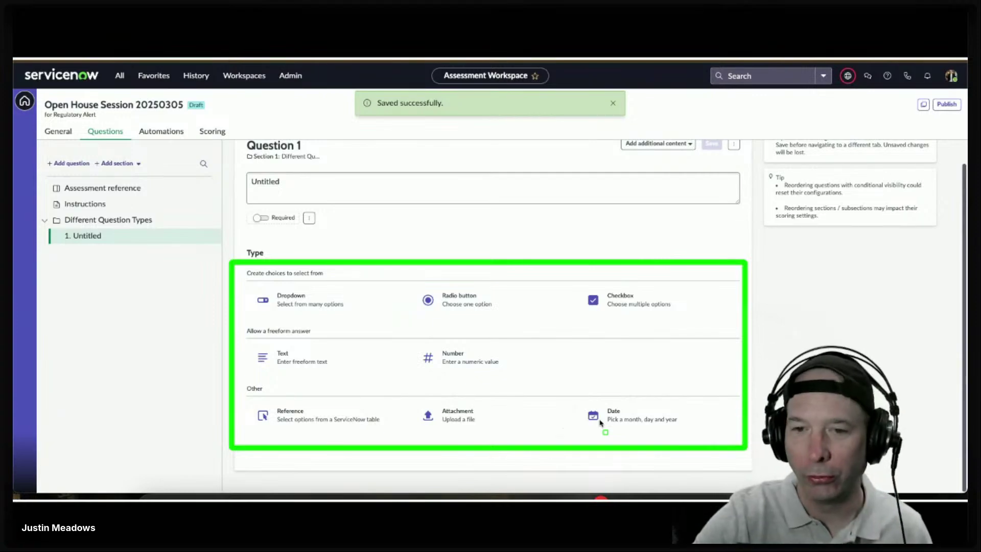
{"action": "scroll", "coordinate": [603, 414], "scroll_direction": "up", "scroll_amount": 1}
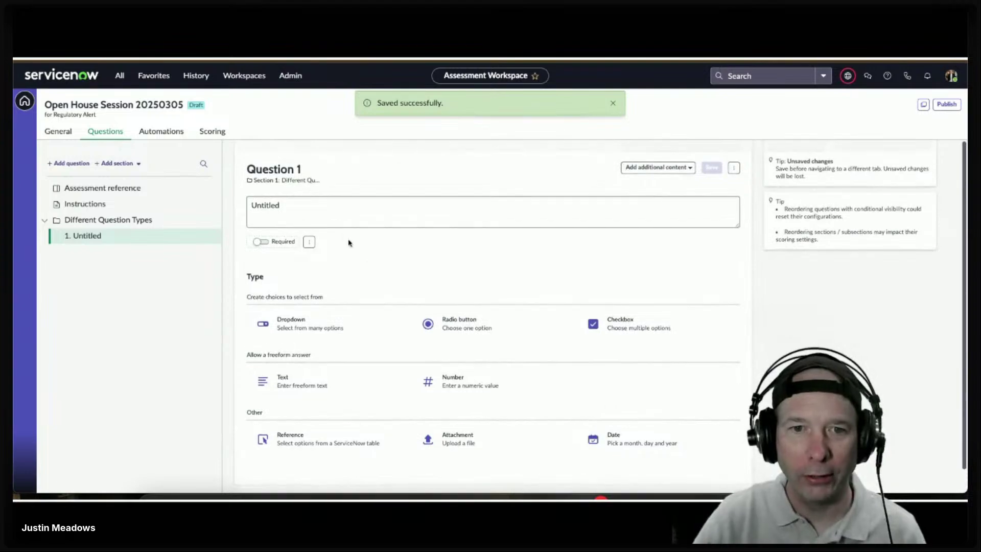
Step: Enter First Question as the question's text and make it a Dropdown question
{"action": "left_click", "coordinate": [338, 211]}
{"action": "type", "text": "F"}
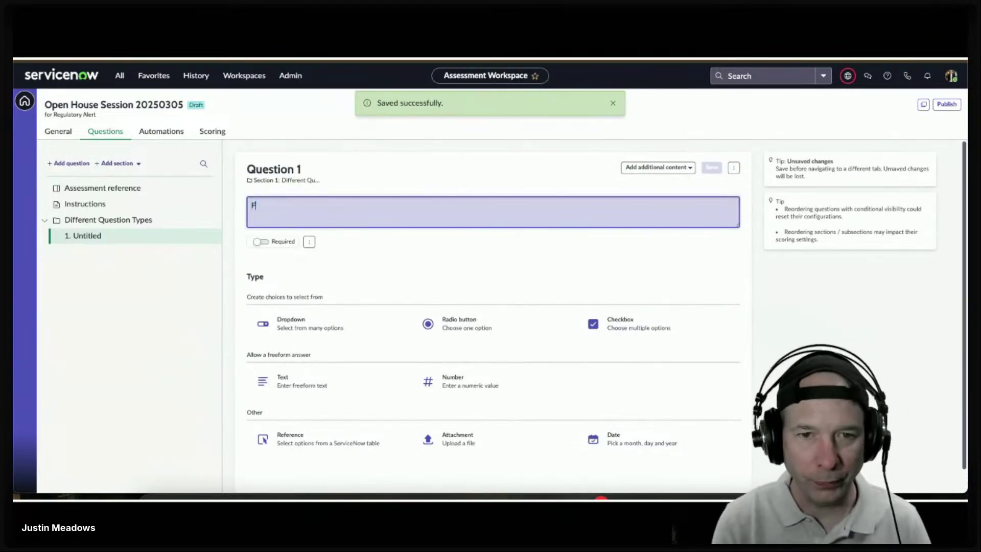
{"action": "type", "text": "irst Question"}
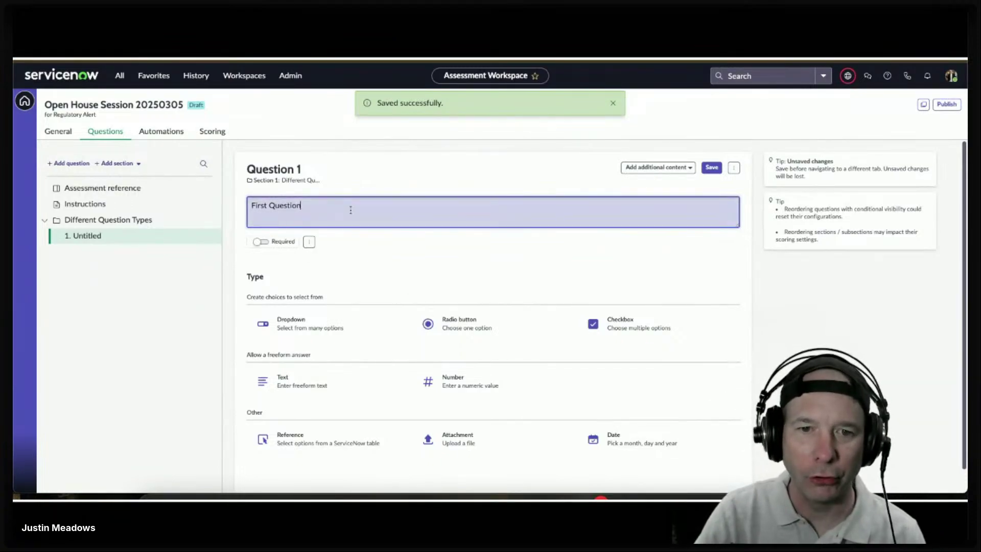
{"action": "left_click", "coordinate": [311, 312]}
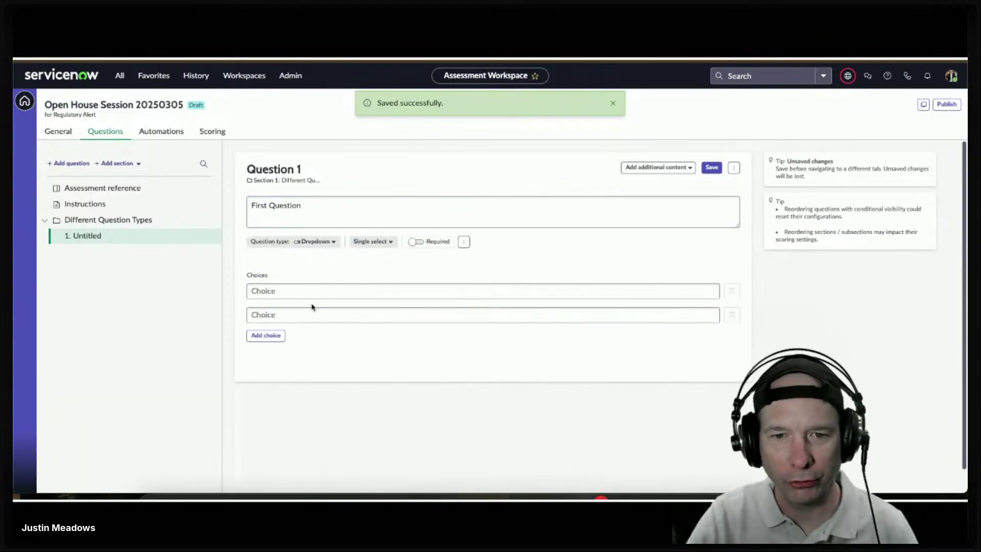
Step: Enter Apple and Banana as the dropdown question's first two choices
{"action": "left_click", "coordinate": [319, 290]}
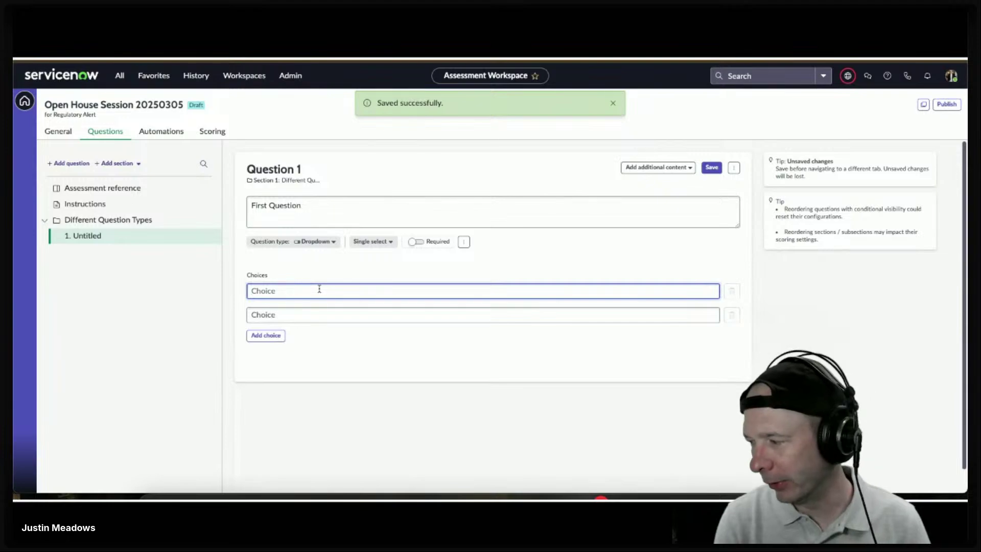
{"action": "type", "text": "Apple"}
{"action": "key", "text": "Tab"}
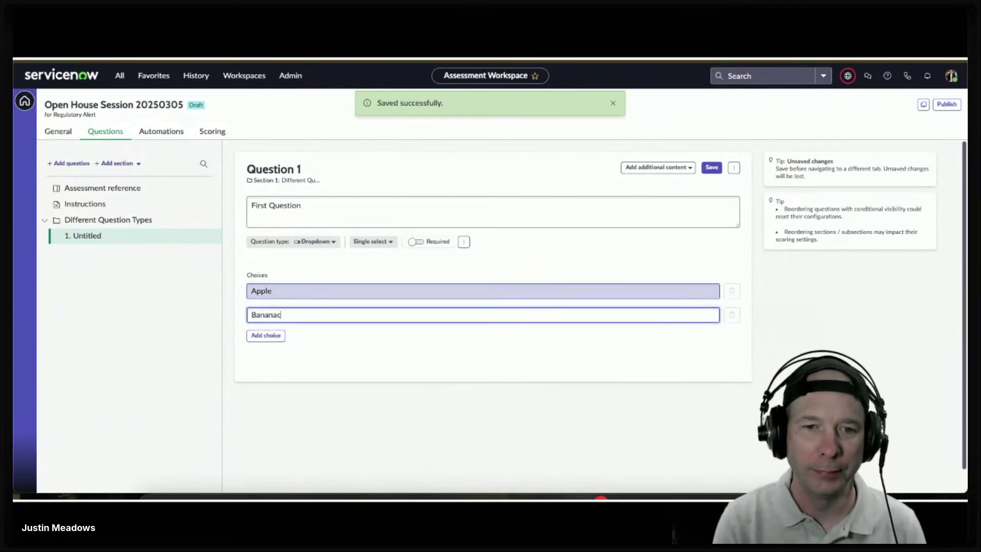
Step: Change the question's text to "What's your favorite fruit?" and add Cherry as a third choice
{"action": "left_click", "coordinate": [271, 335]}
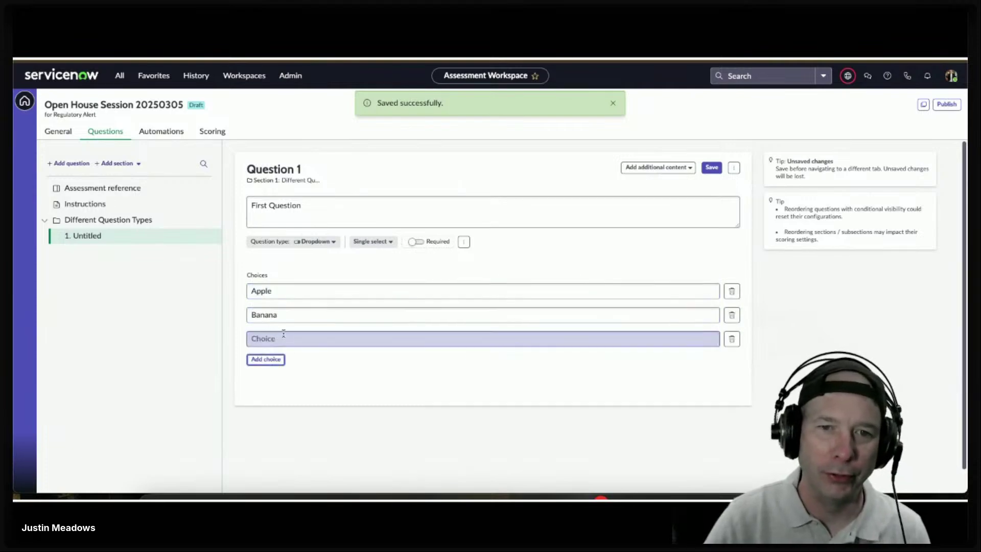
{"action": "left_click_drag", "start_coordinate": [320, 205], "coordinate": [236, 201]}
{"action": "type", "text": "W"}
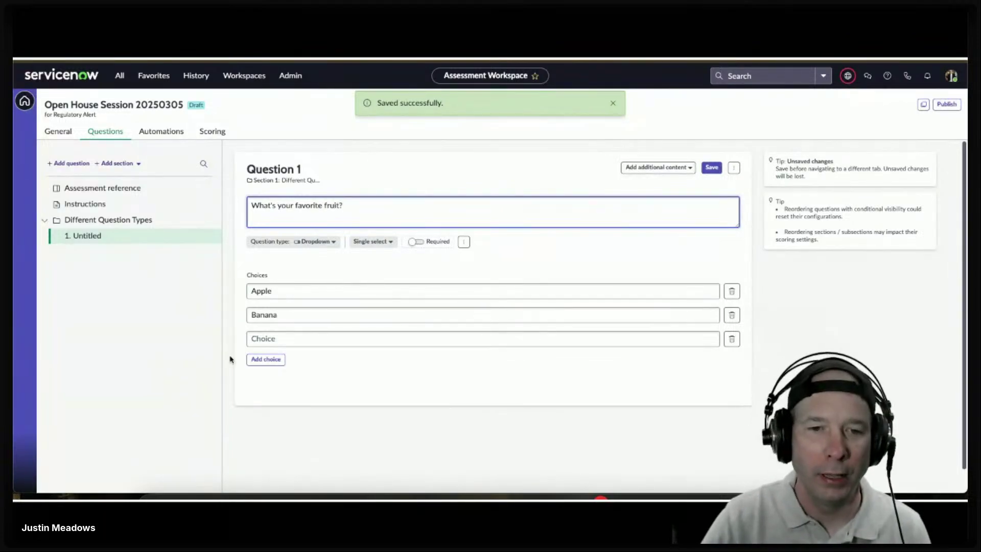
{"action": "left_click", "coordinate": [265, 340]}
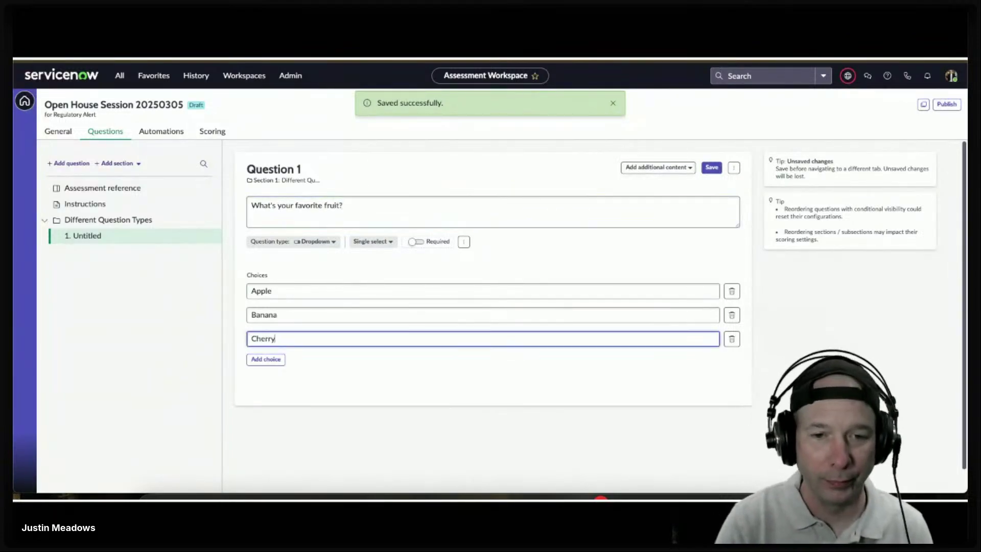
Step: Enter Cherry as the third choice and Fruit as the fourth, and save the question
{"action": "type", "text": "Cherry"}
{"action": "left_click", "coordinate": [268, 360]}
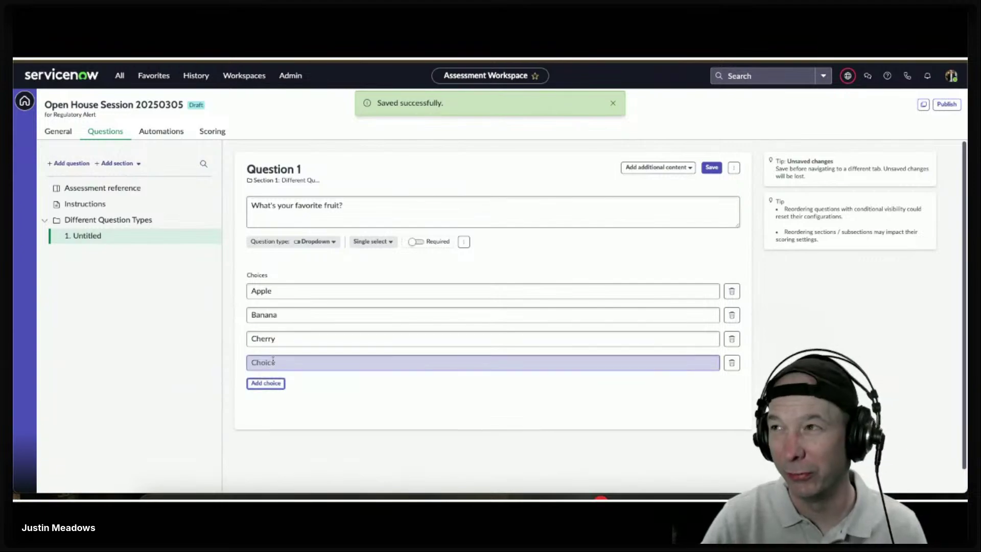
{"action": "left_click", "coordinate": [273, 361]}
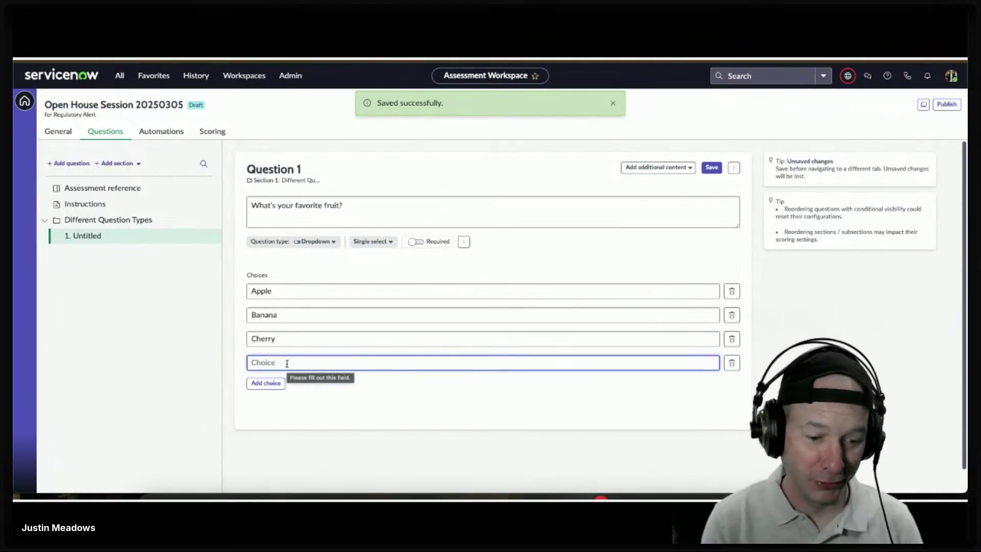
{"action": "type", "text": "Fruit"}
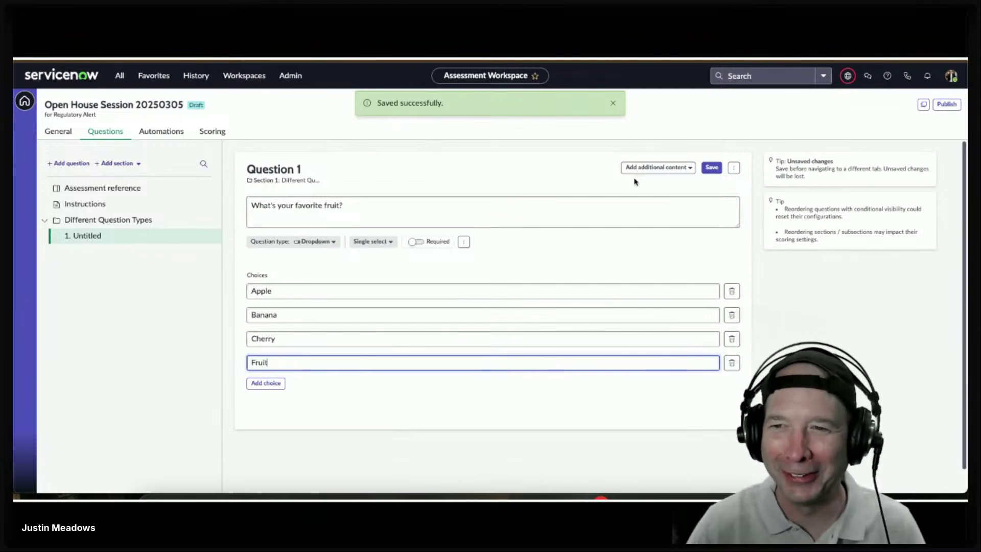
{"action": "left_click", "coordinate": [716, 169]}
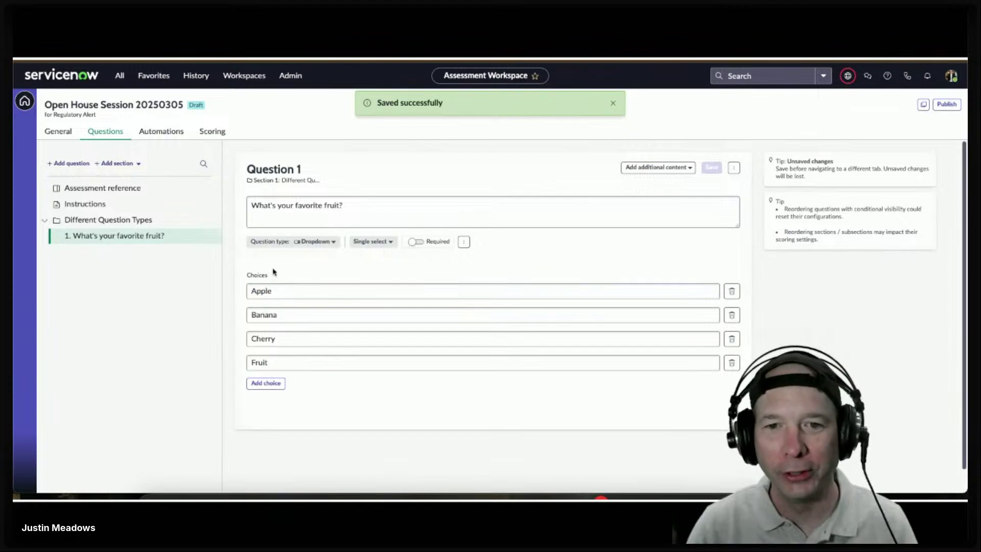
Step: Review the question's single and multi select options and make the question required
{"action": "left_click", "coordinate": [390, 243]}
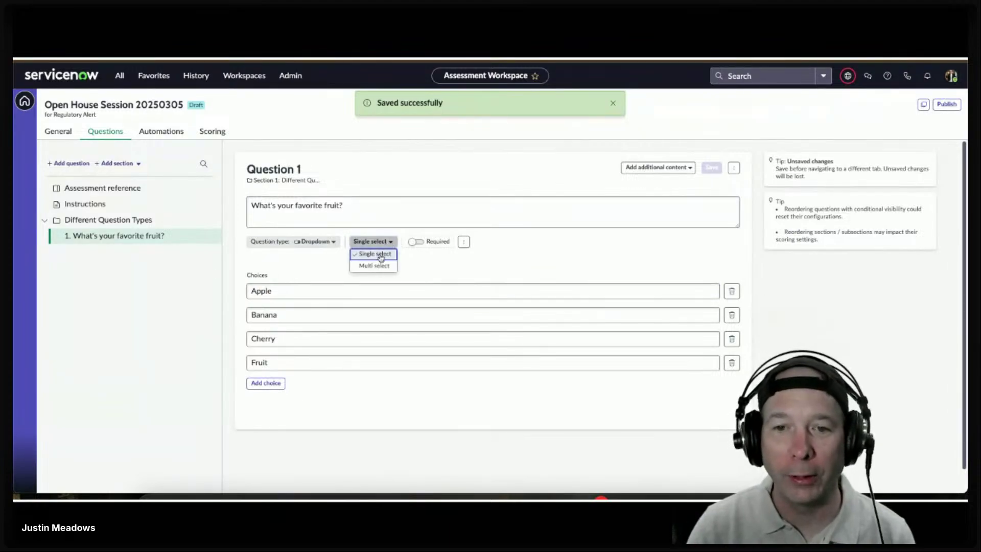
{"action": "left_click", "coordinate": [413, 266]}
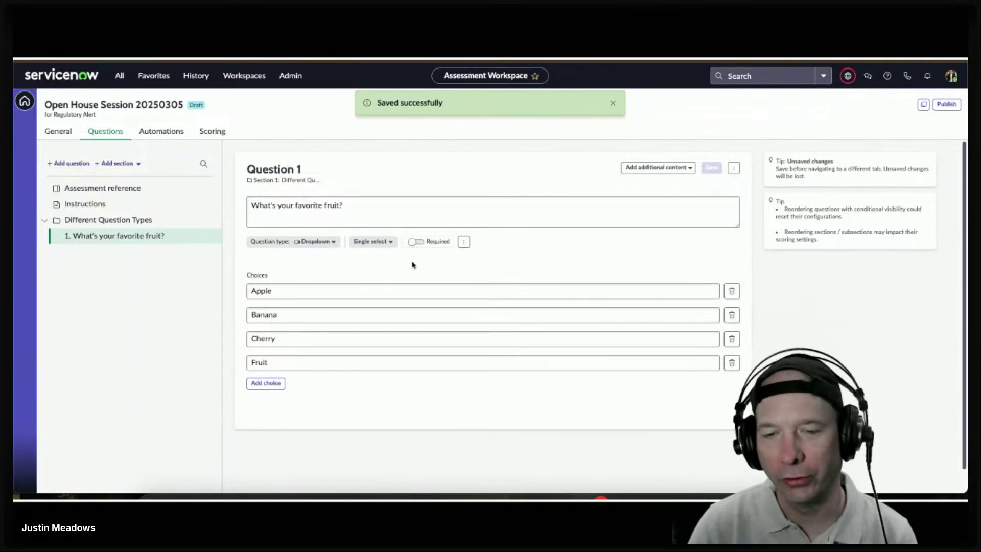
{"action": "left_click", "coordinate": [415, 241]}
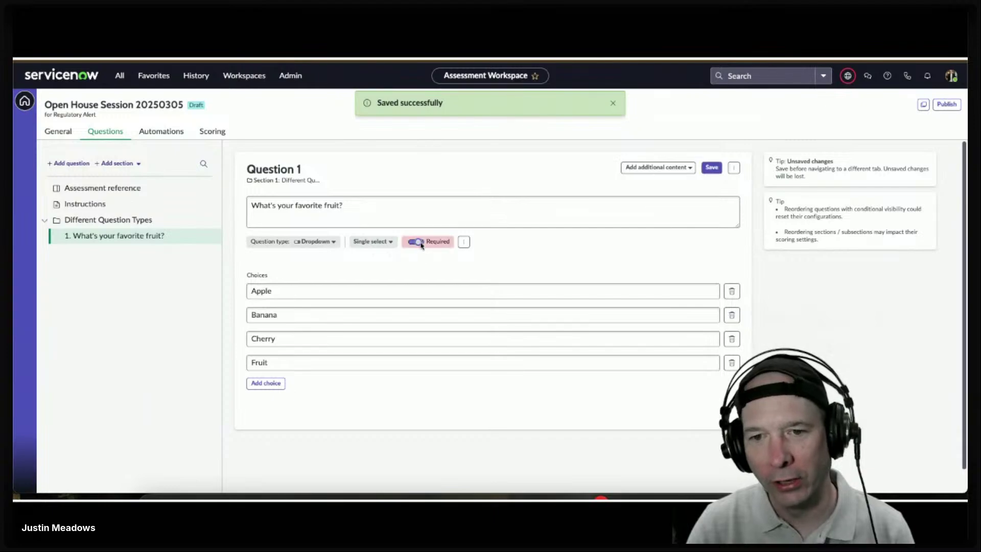
Step: Look at the editor for making the favorite fruit question conditionally visible and close it without adding a condition
{"action": "left_click", "coordinate": [464, 242]}
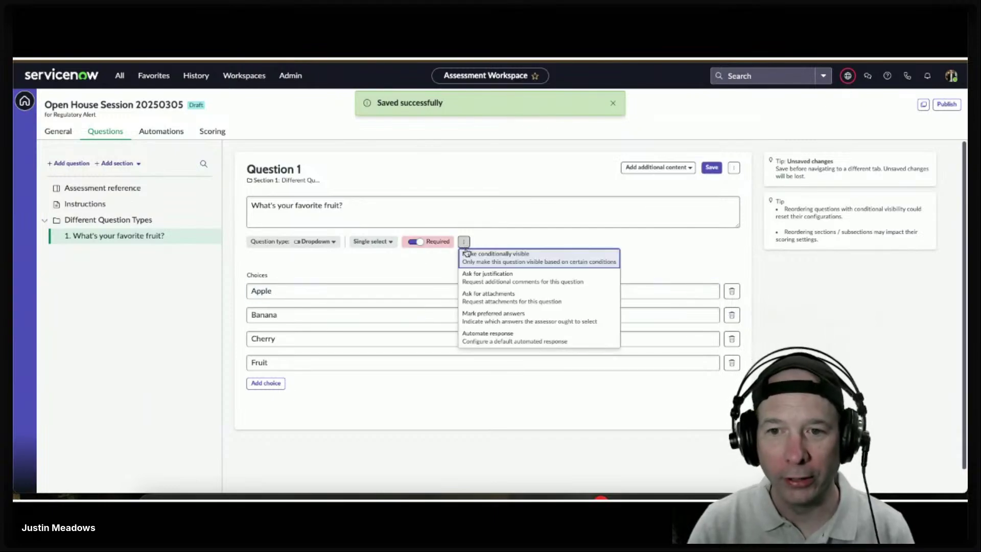
{"action": "left_click", "coordinate": [543, 256]}
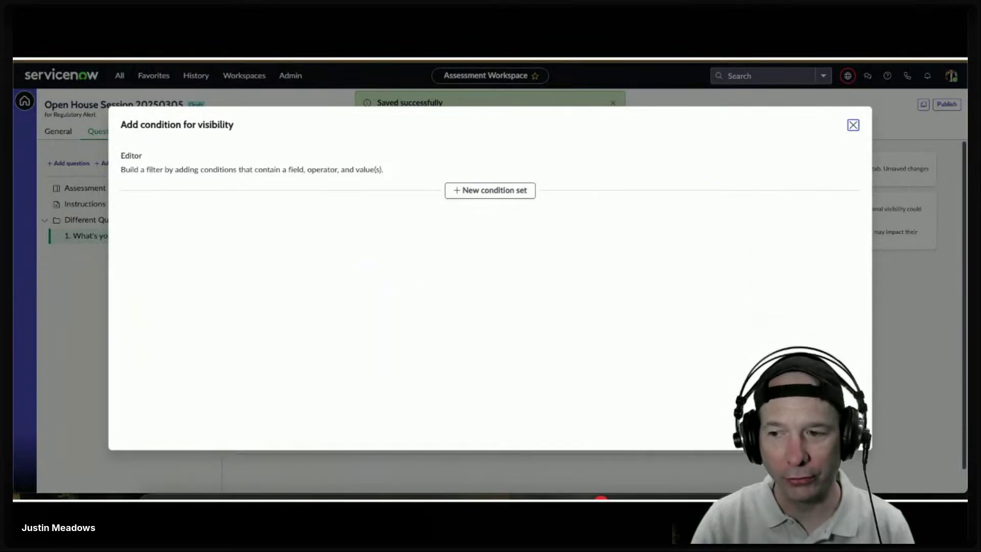
{"action": "key", "text": "Escape"}
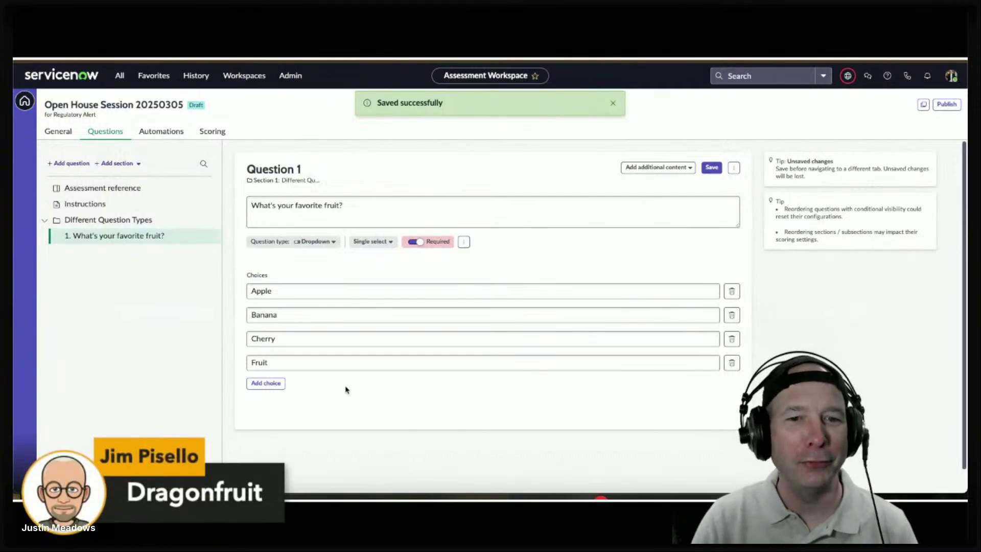
Step: Replace the fourth choice with Dragonfruit and save the question
{"action": "double_click", "coordinate": [306, 362]}
{"action": "type", "text": "D"}
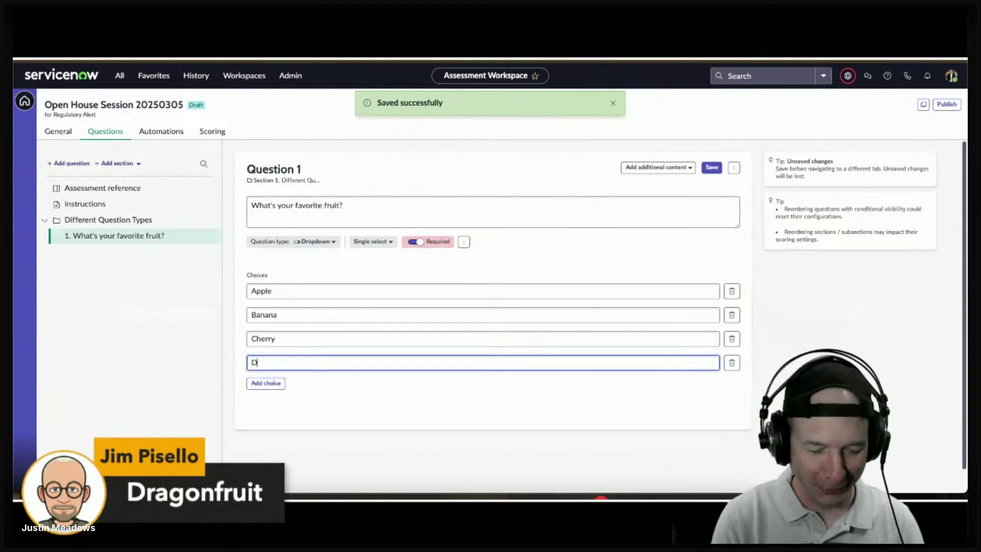
{"action": "type", "text": "ragonfruit"}
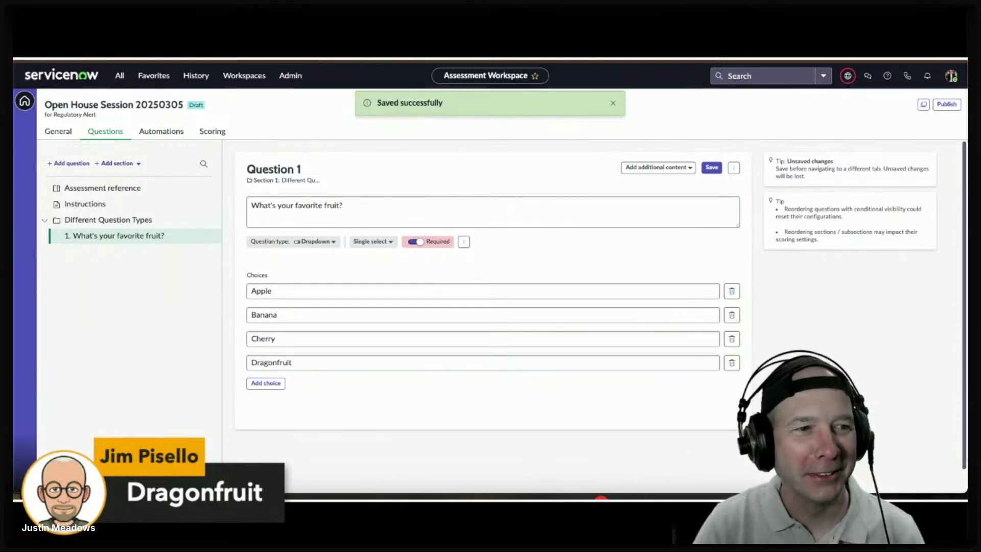
{"action": "left_click", "coordinate": [709, 167]}
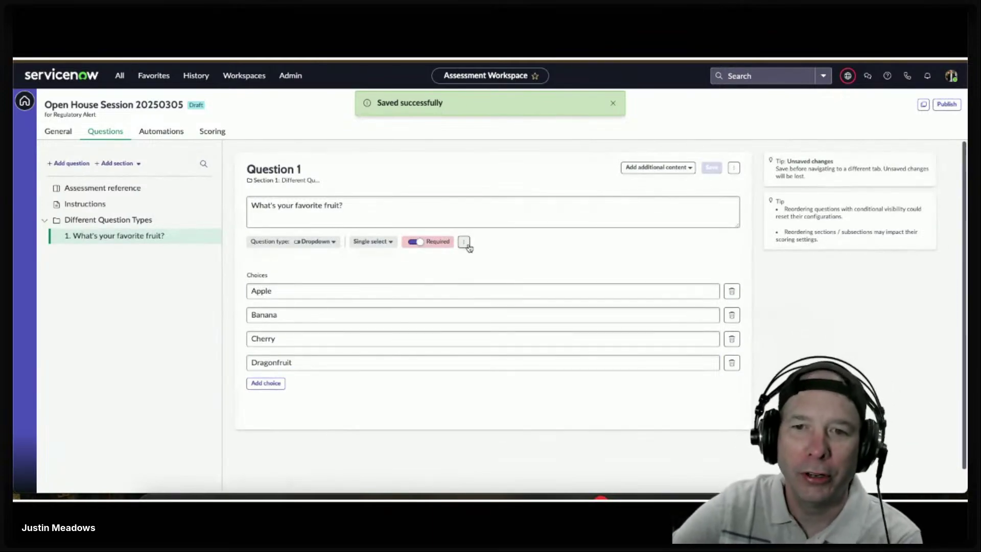
Step: Examine the Ask for justification settings of the favorite fruit question without adding a condition
{"action": "left_click", "coordinate": [463, 241]}
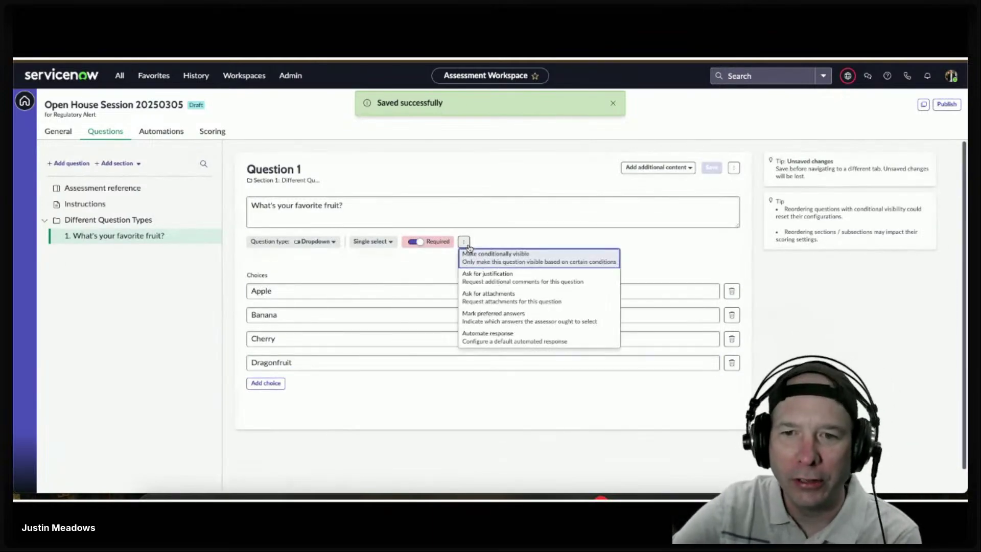
{"action": "left_click", "coordinate": [504, 282]}
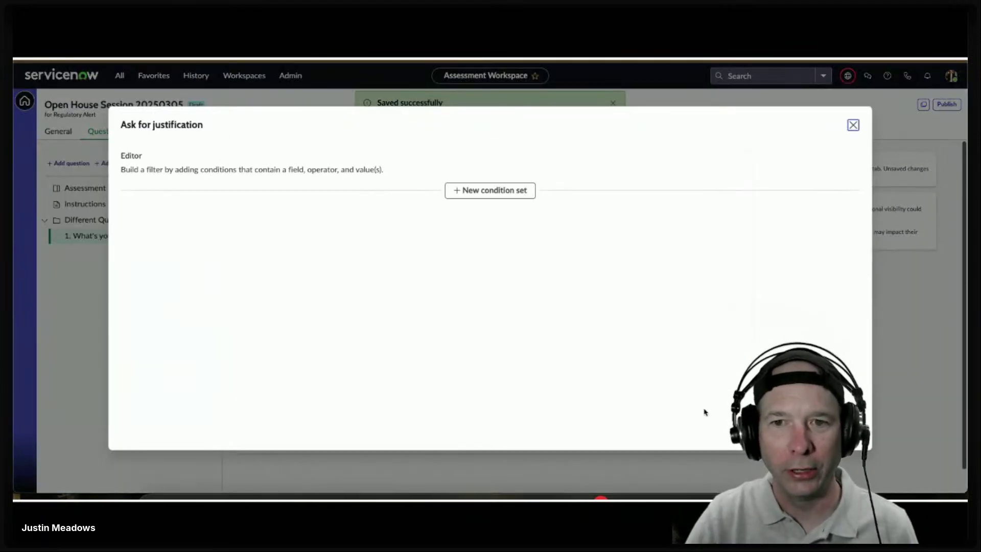
{"action": "key", "text": "Escape"}
{"action": "left_click", "coordinate": [464, 242]}
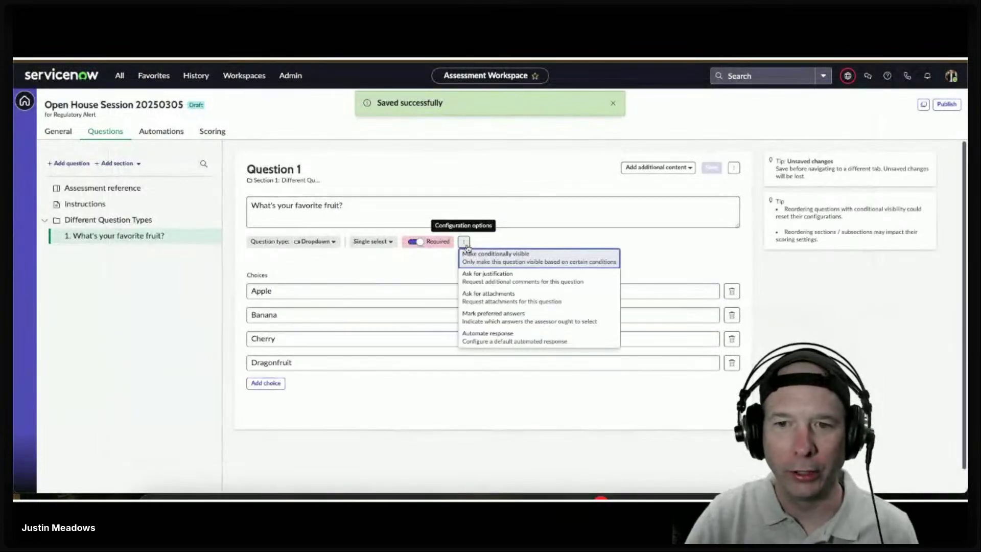
{"action": "left_click", "coordinate": [486, 277]}
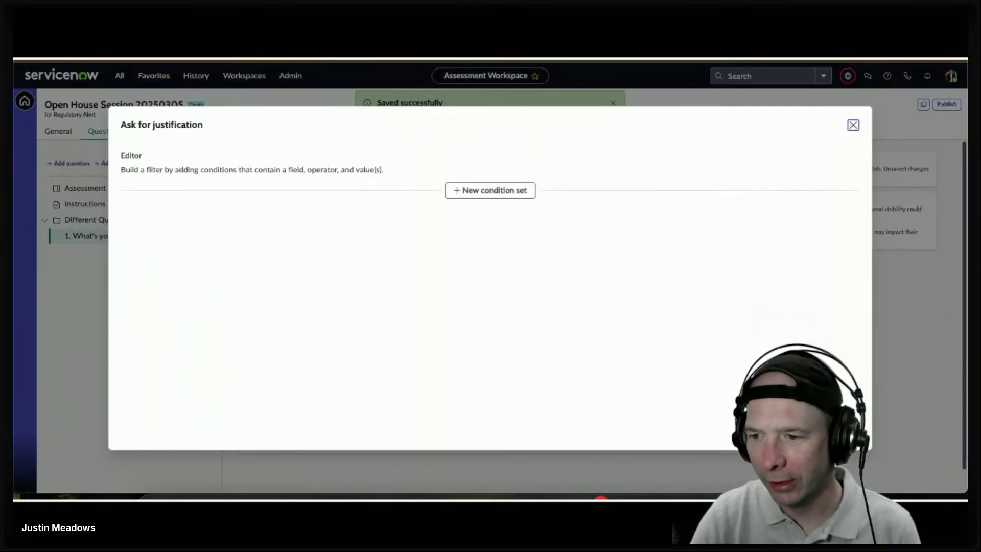
{"action": "key", "text": "Escape"}
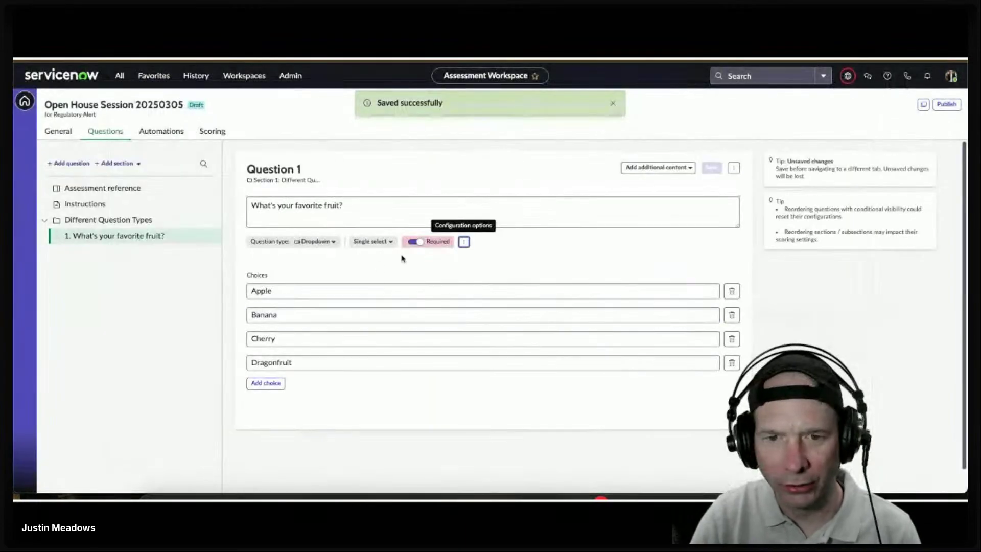
Step: Try a justification condition where the answer is Dragonfruit, and remove it from the question again
{"action": "left_click", "coordinate": [464, 242]}
{"action": "left_click", "coordinate": [477, 276]}
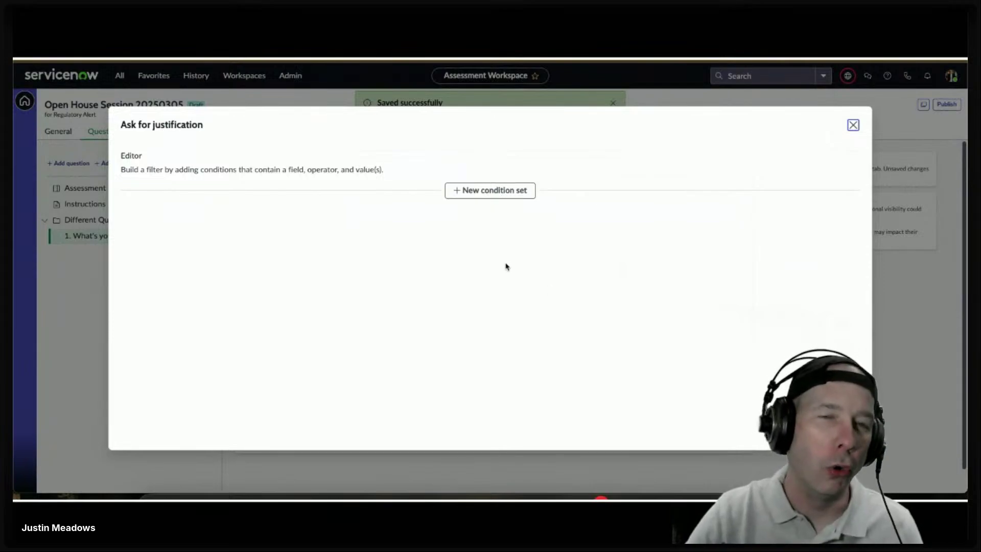
{"action": "left_click", "coordinate": [485, 191]}
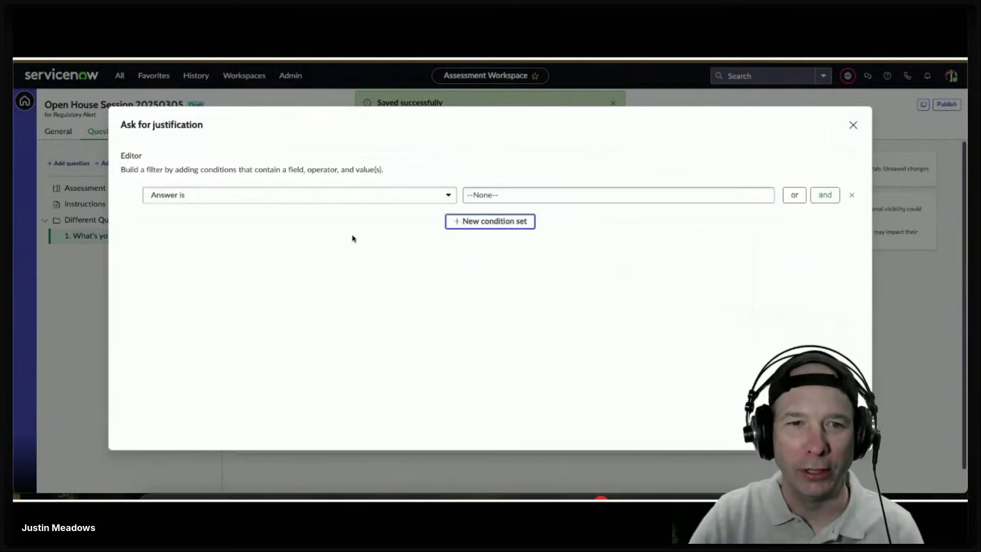
{"action": "left_click", "coordinate": [505, 195]}
{"action": "type", "text": "dra"}
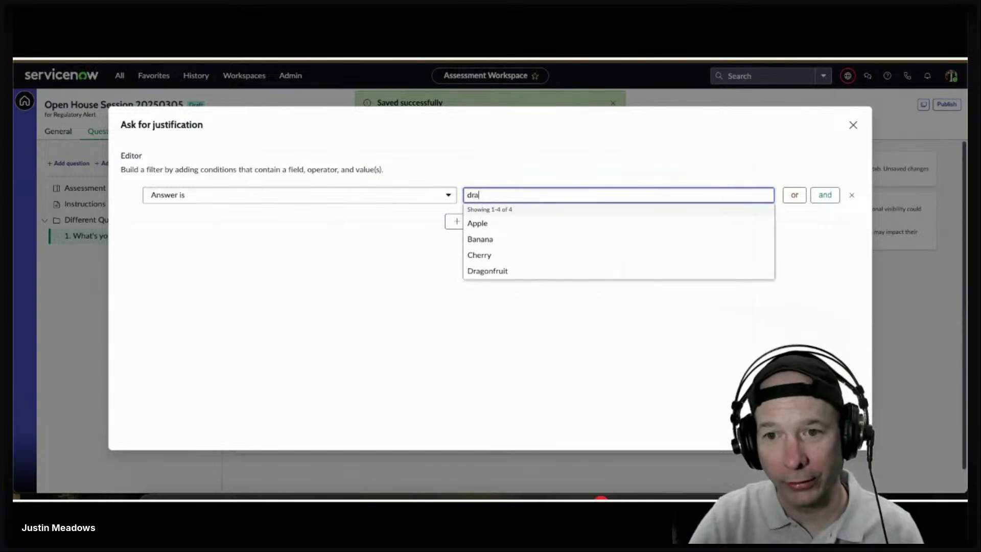
{"action": "left_click", "coordinate": [490, 222]}
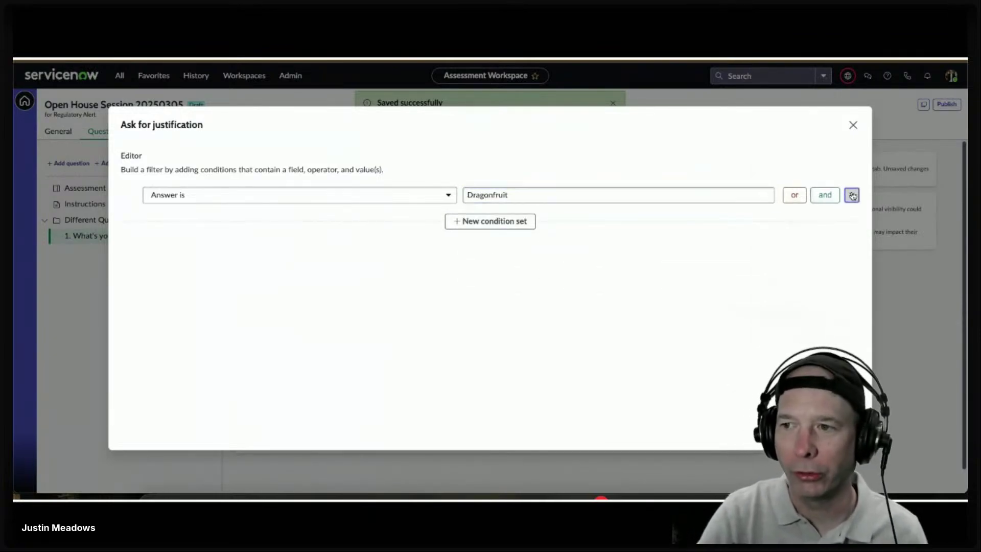
{"action": "left_click", "coordinate": [851, 194]}
{"action": "key", "text": "Escape"}
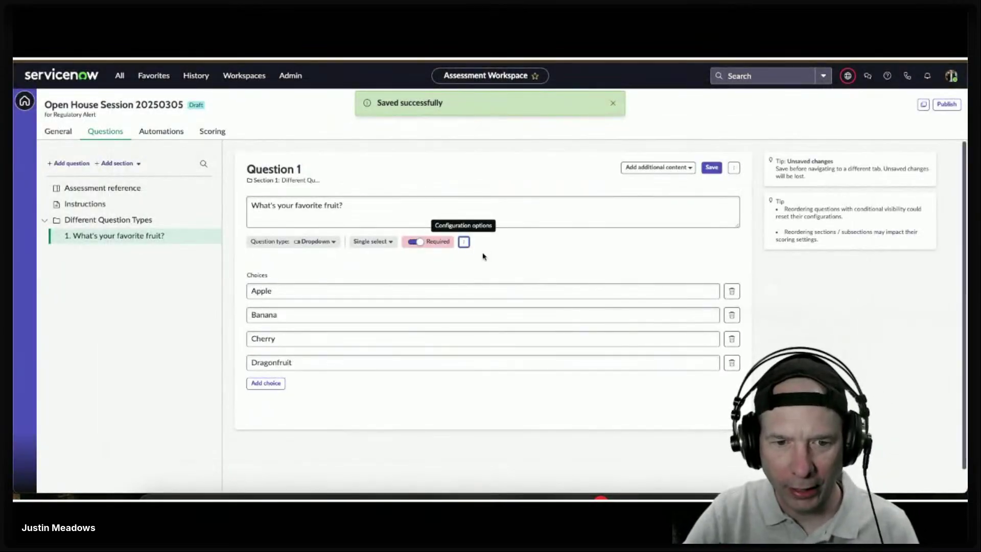
Step: Reopen and close the justification settings, save the question and dismiss the confirmation message
{"action": "left_click", "coordinate": [464, 242]}
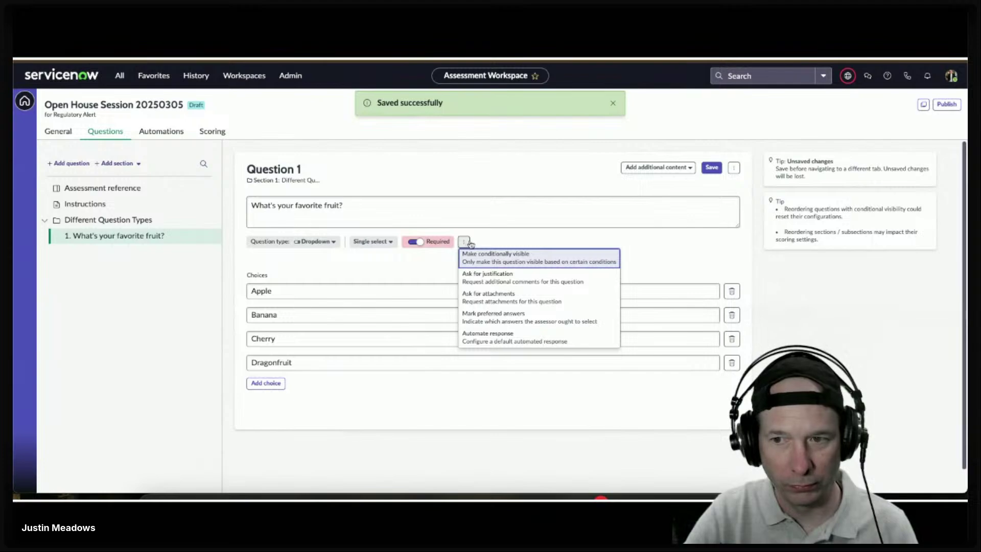
{"action": "left_click", "coordinate": [524, 281]}
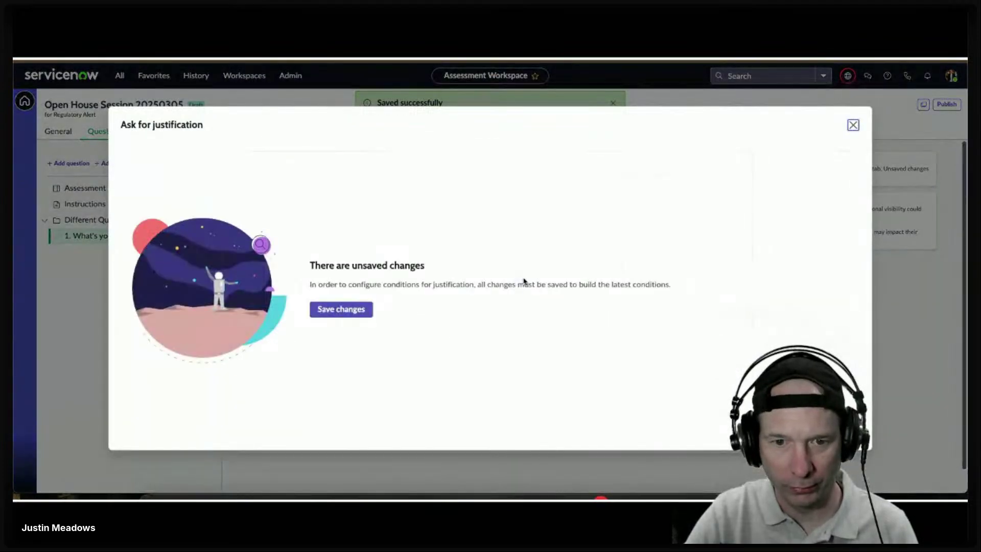
{"action": "left_click", "coordinate": [848, 127]}
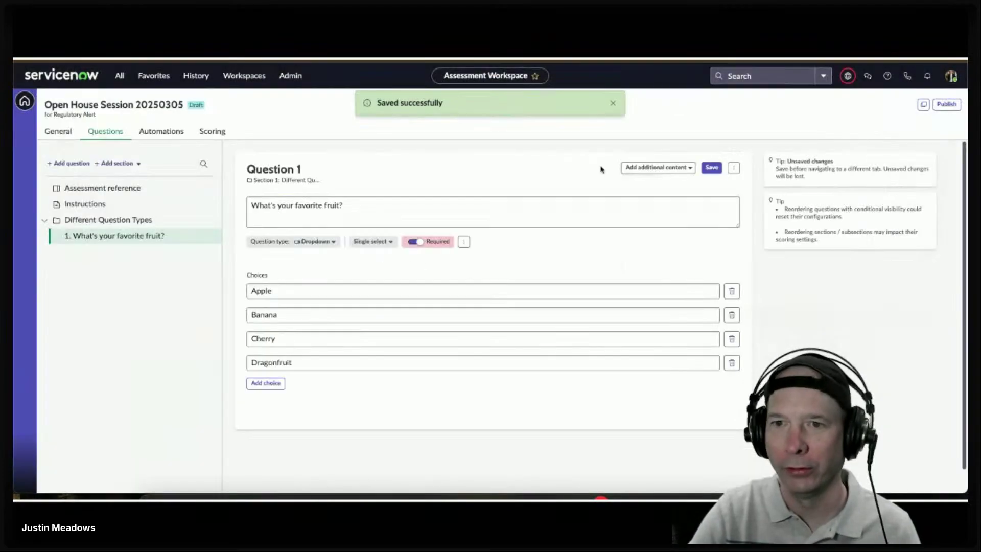
{"action": "left_click", "coordinate": [612, 104]}
{"action": "left_click", "coordinate": [711, 167]}
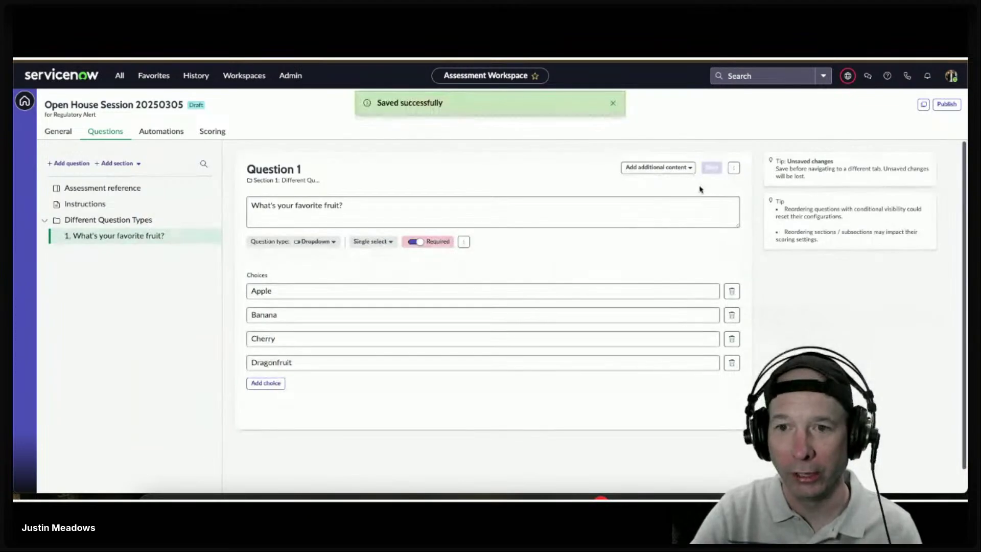
{"action": "left_click", "coordinate": [612, 103]}
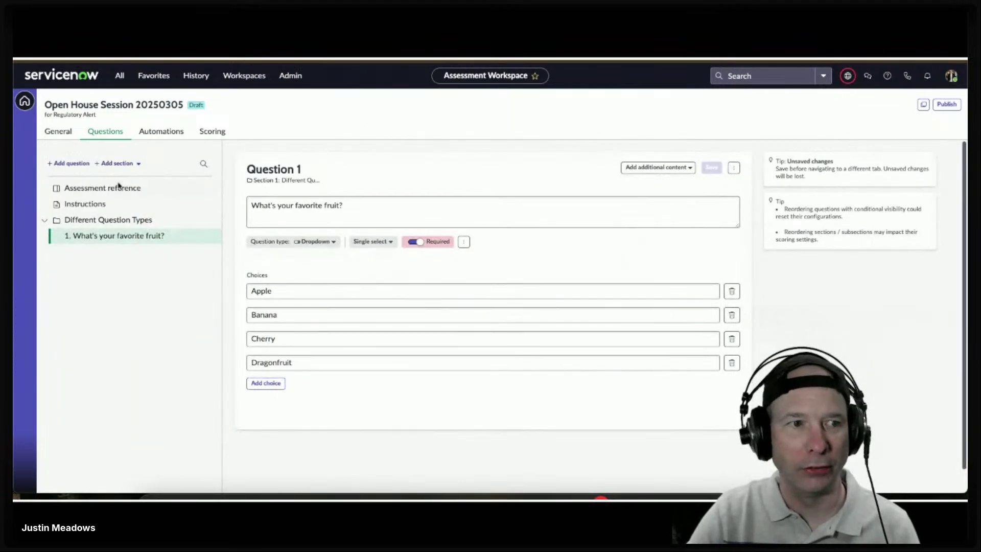
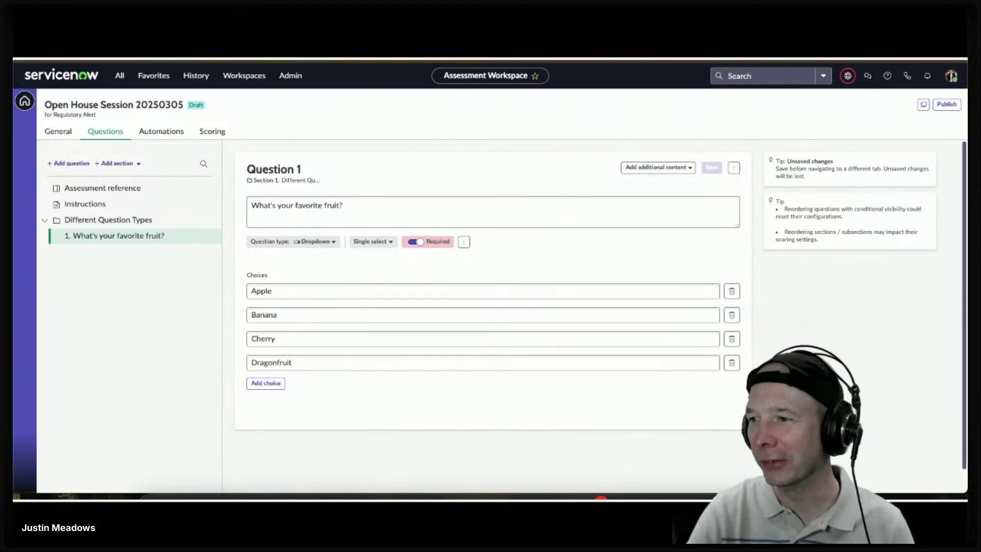
Step: Look at the Ask for attachments settings of the question and close them without adding a condition
{"action": "left_click", "coordinate": [464, 241]}
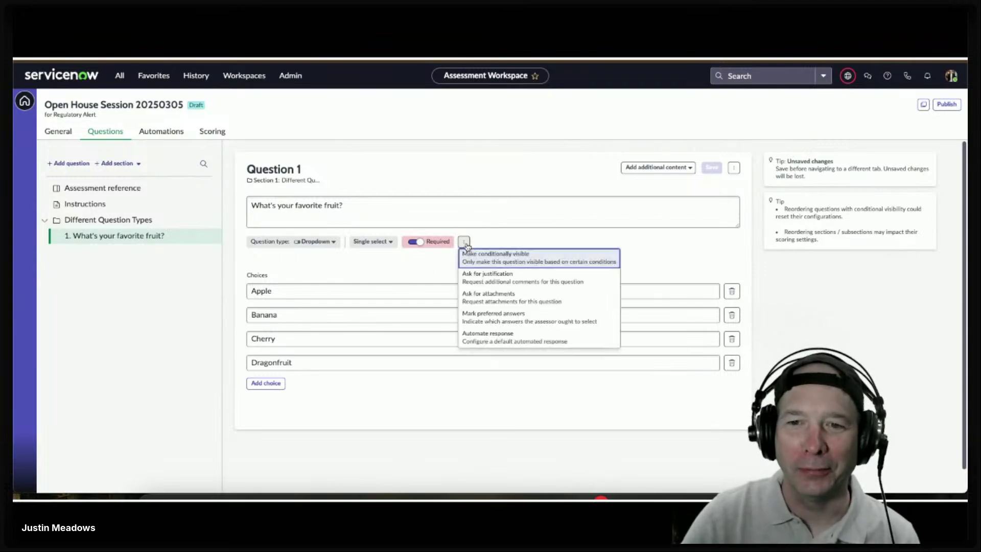
{"action": "left_click", "coordinate": [512, 301]}
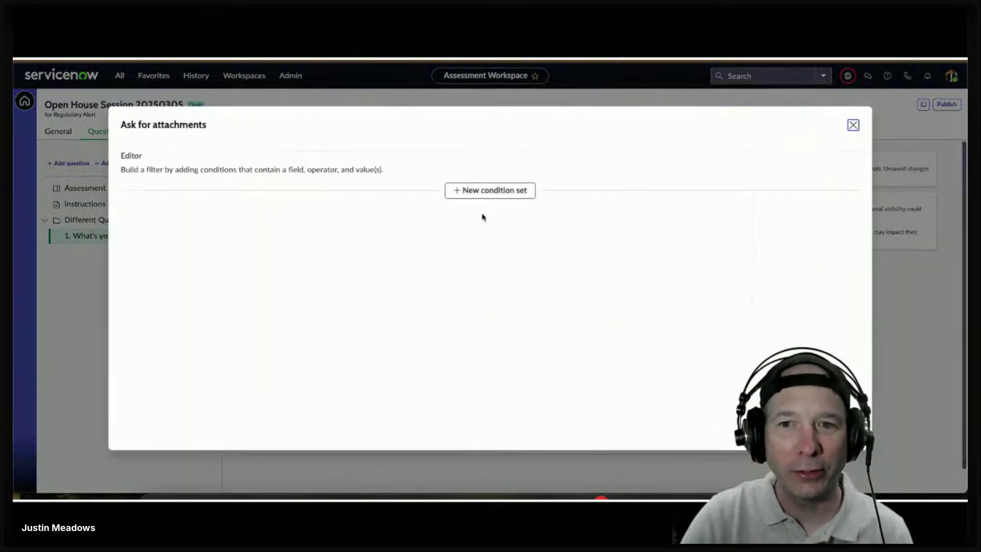
{"action": "key", "text": "Escape"}
Step: Mark preferred answers for the favorite fruit question with the condition Answer is Banana, and save the question
{"action": "left_click", "coordinate": [463, 241]}
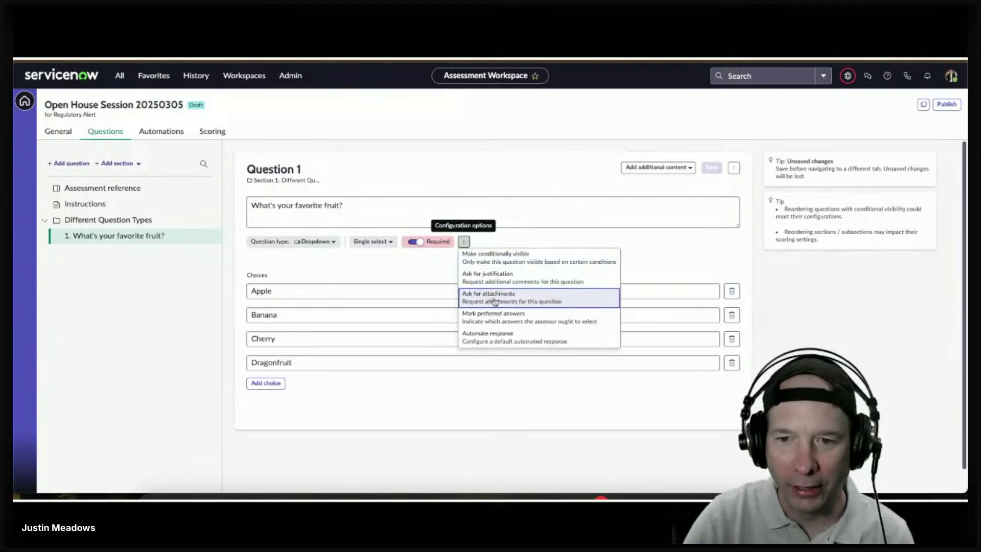
{"action": "left_click", "coordinate": [521, 321]}
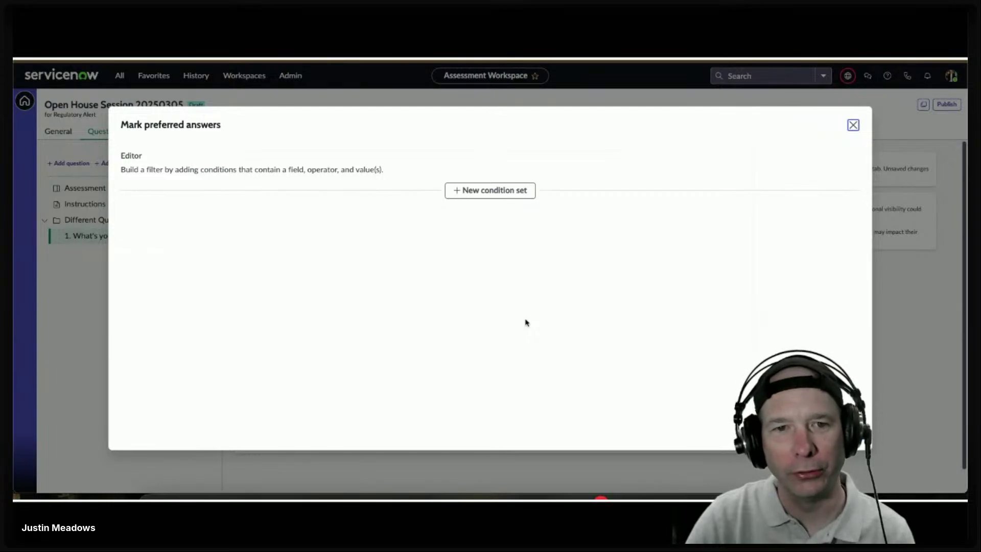
{"action": "left_click", "coordinate": [509, 192]}
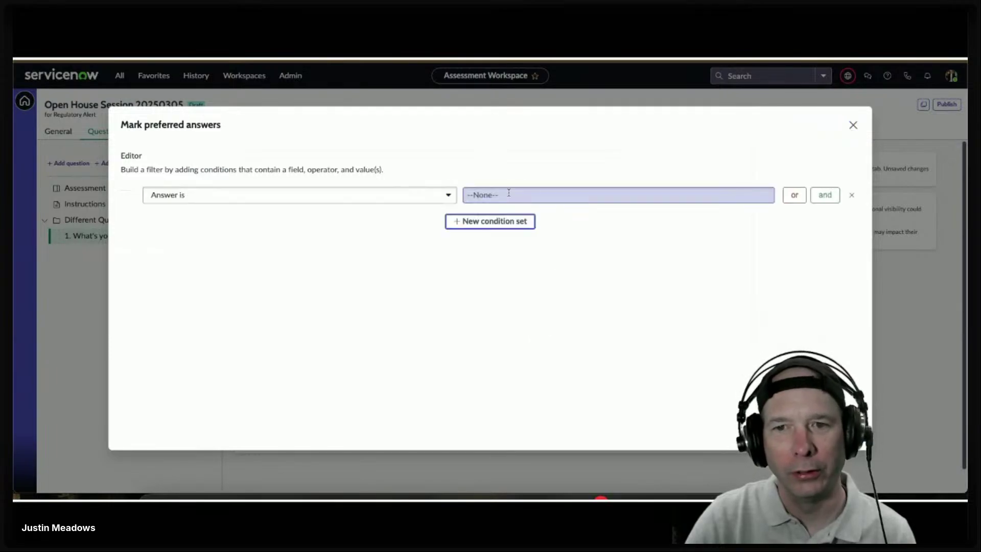
{"action": "left_click", "coordinate": [570, 190]}
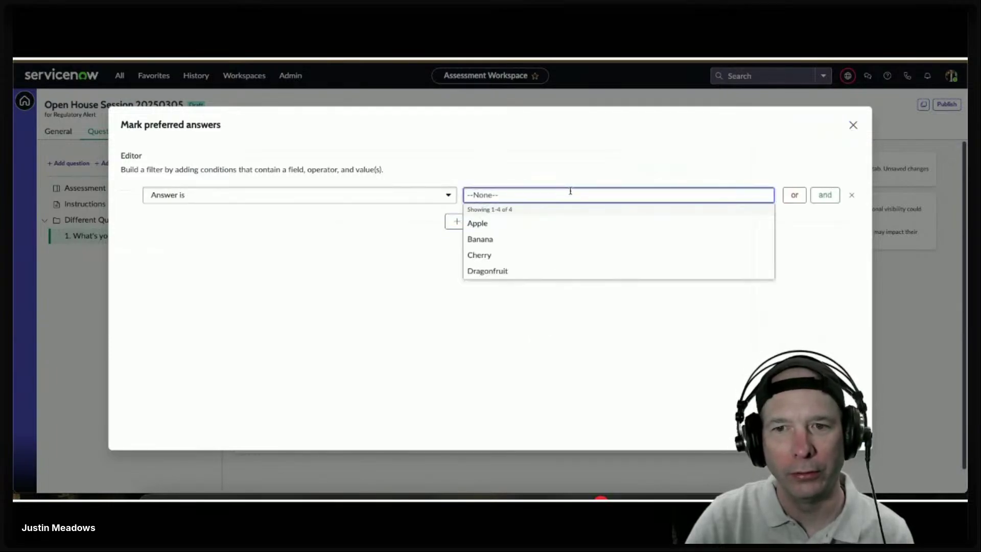
{"action": "left_click", "coordinate": [554, 239]}
{"action": "left_click", "coordinate": [837, 431]}
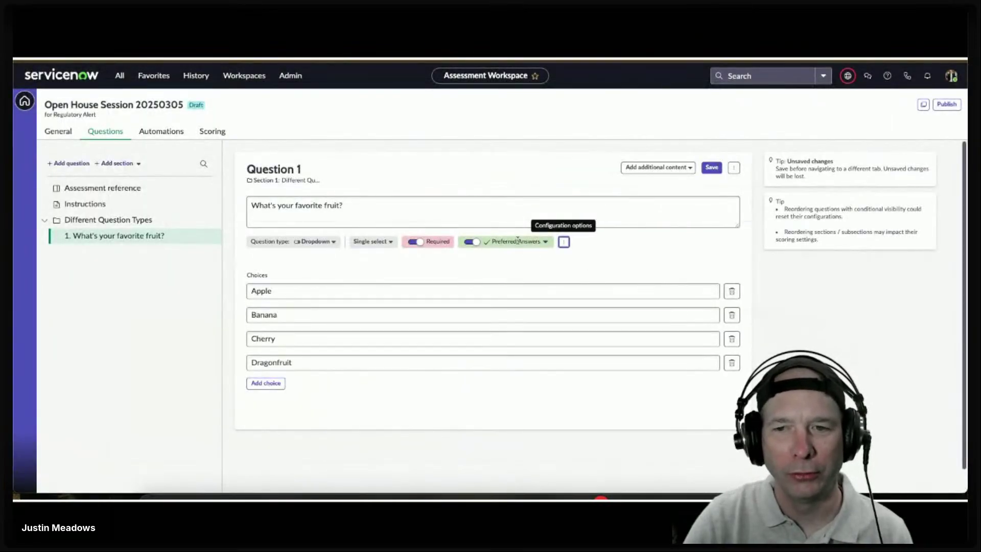
{"action": "left_click", "coordinate": [564, 242]}
{"action": "left_click", "coordinate": [583, 275]}
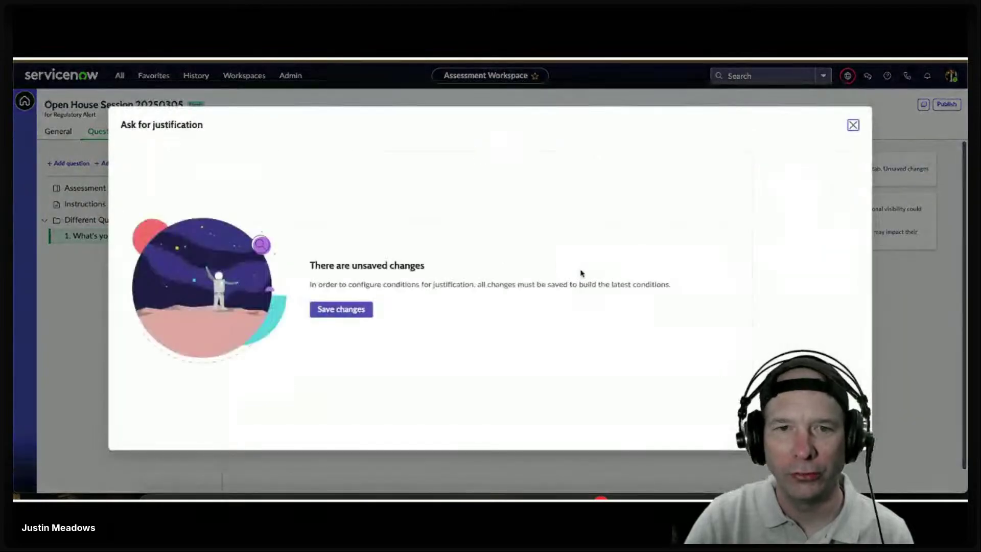
{"action": "left_click", "coordinate": [852, 123]}
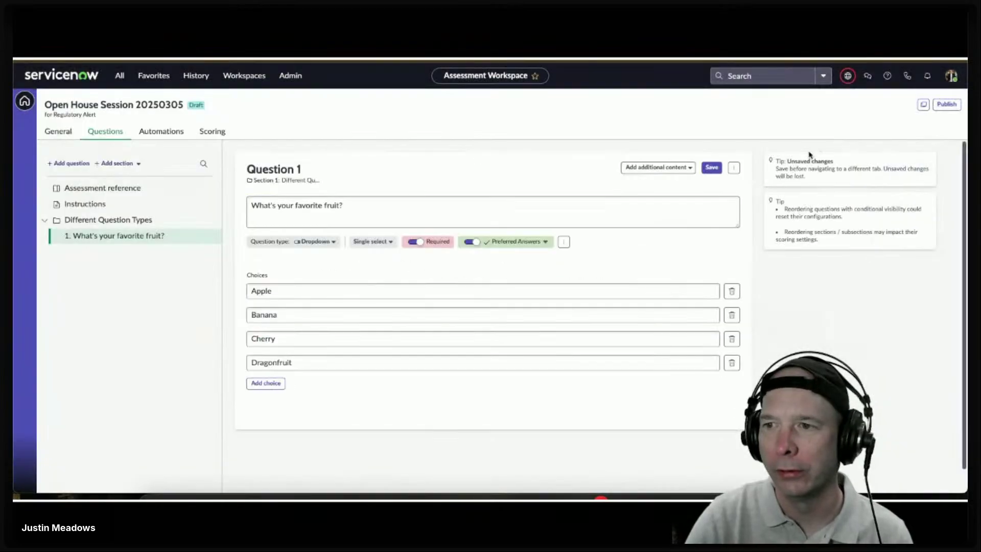
{"action": "left_click", "coordinate": [711, 167]}
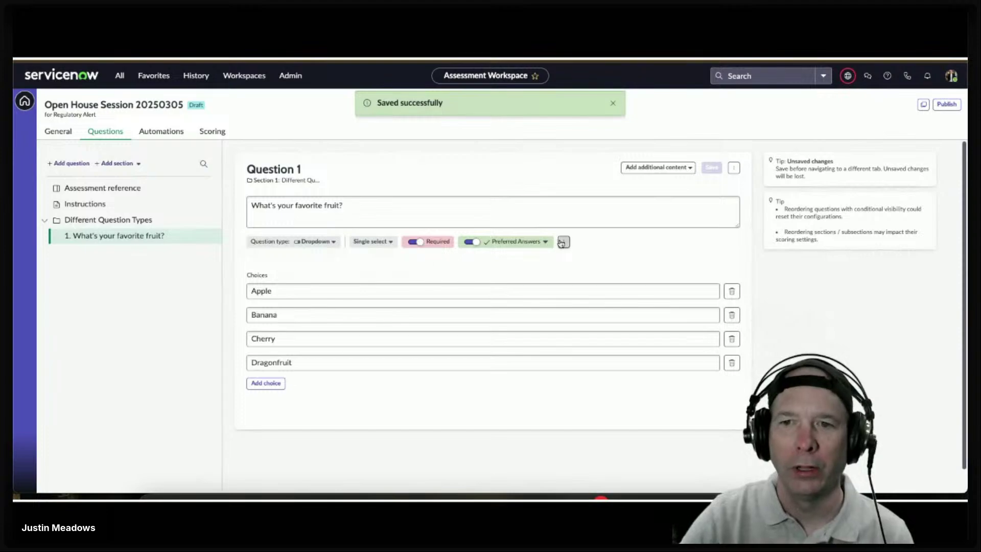
Step: Ask for justification on the fruit question under the condition Answer is not empty, and save the question
{"action": "left_click", "coordinate": [563, 241]}
{"action": "left_click", "coordinate": [573, 274]}
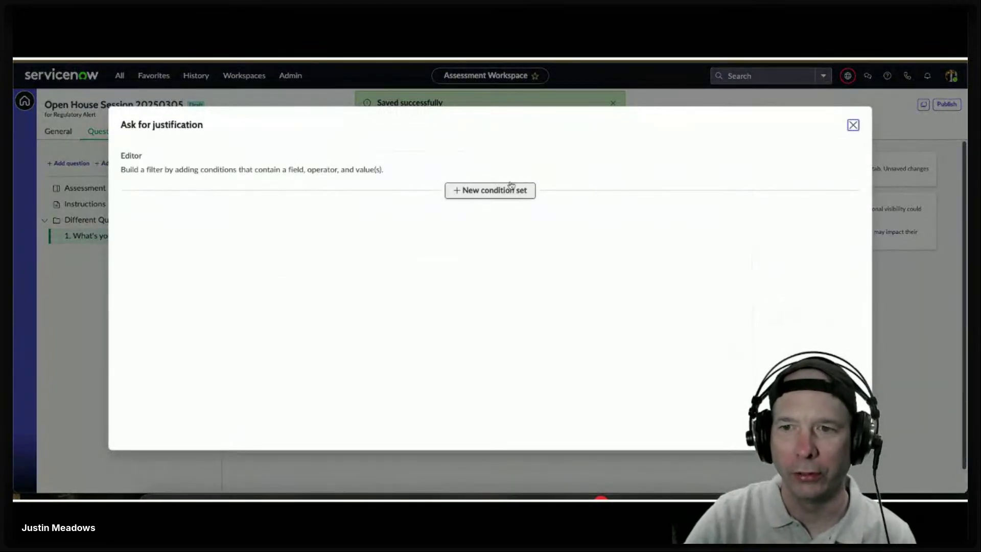
{"action": "left_click", "coordinate": [481, 191]}
{"action": "left_click", "coordinate": [472, 197]}
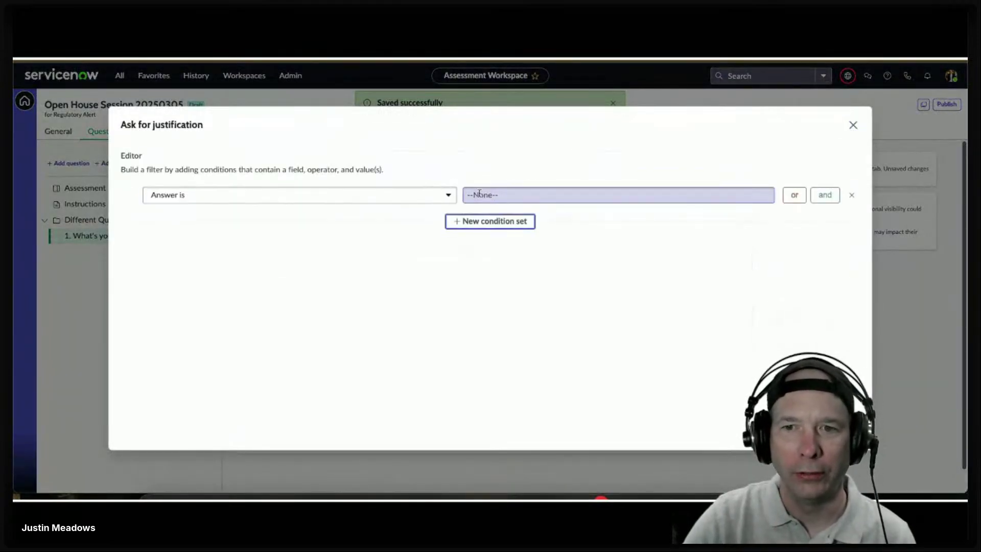
{"action": "left_click", "coordinate": [434, 198]}
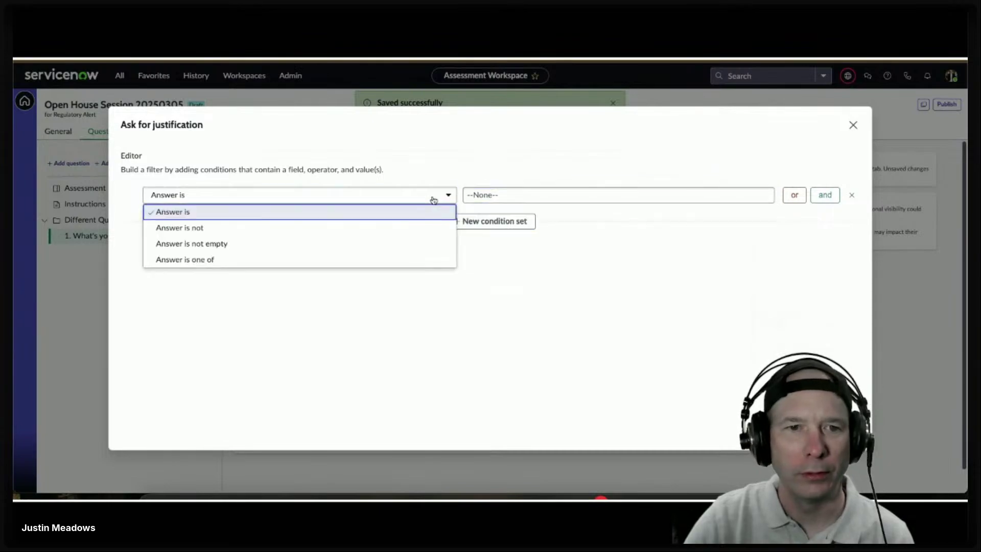
{"action": "left_click", "coordinate": [385, 240]}
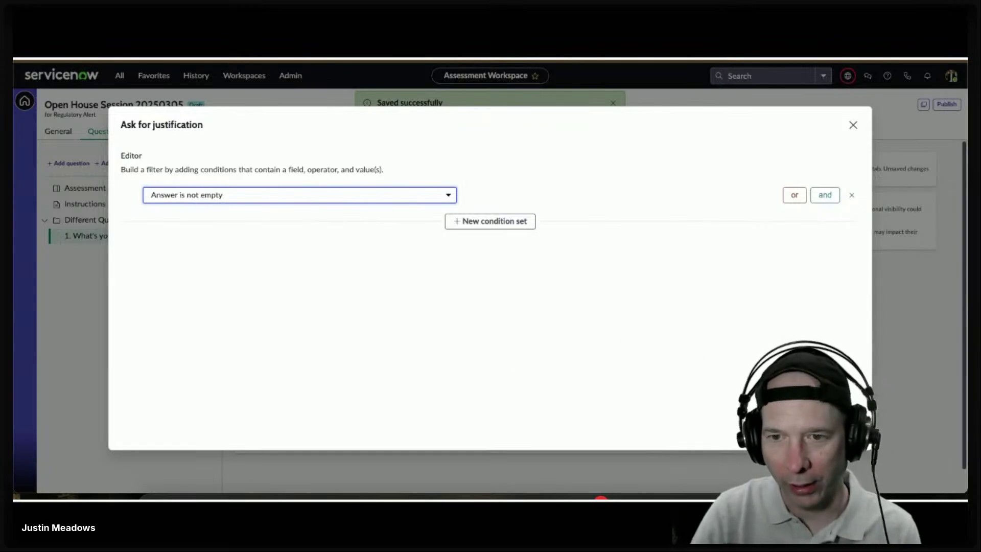
{"action": "key", "text": "Escape"}
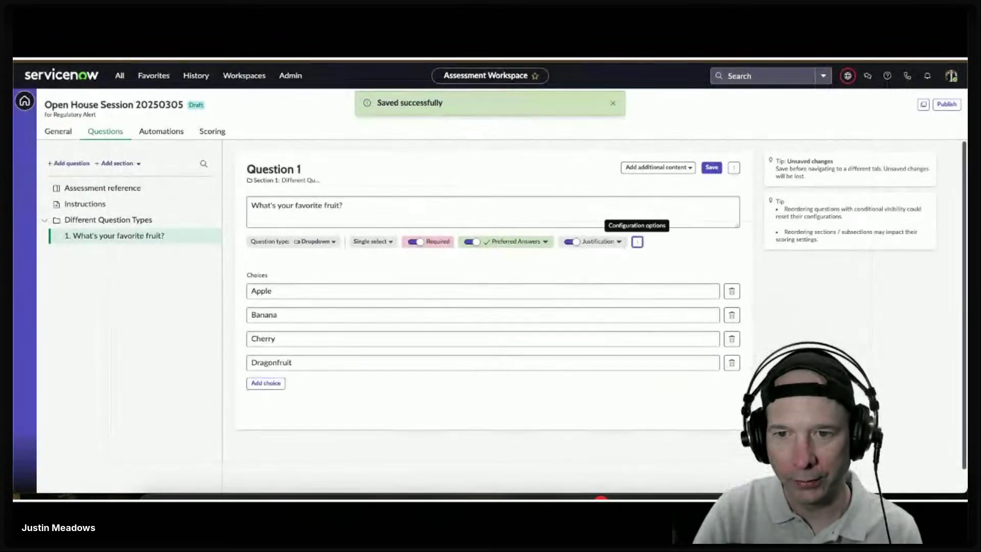
{"action": "left_click", "coordinate": [711, 172]}
Step: Make the fruit question's justification required and save the question
{"action": "left_click", "coordinate": [618, 242]}
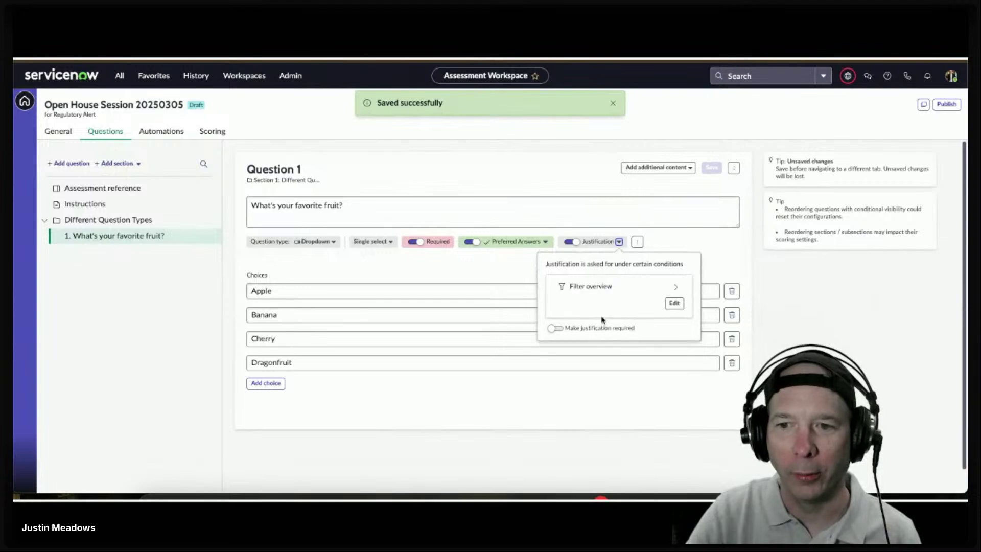
{"action": "left_click", "coordinate": [554, 329]}
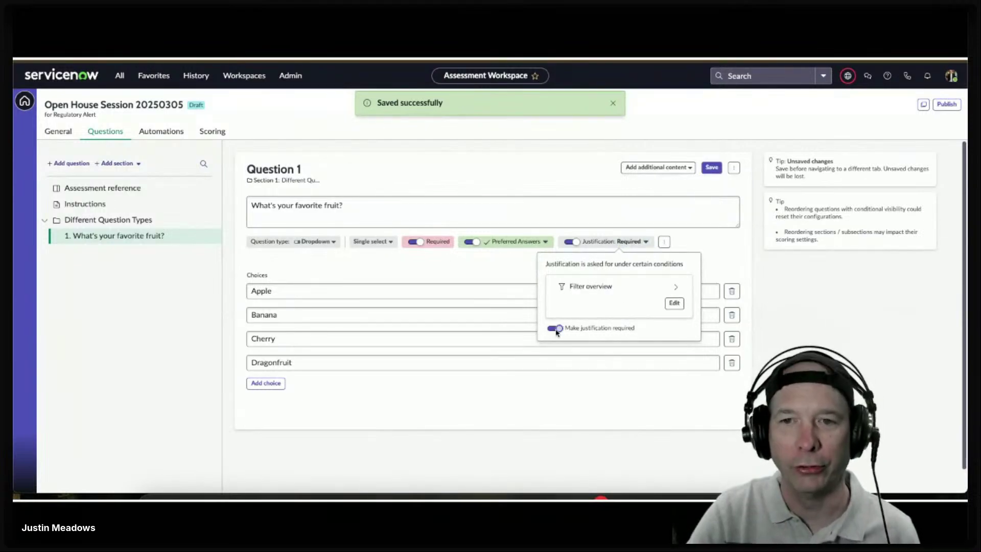
{"action": "left_click", "coordinate": [517, 265]}
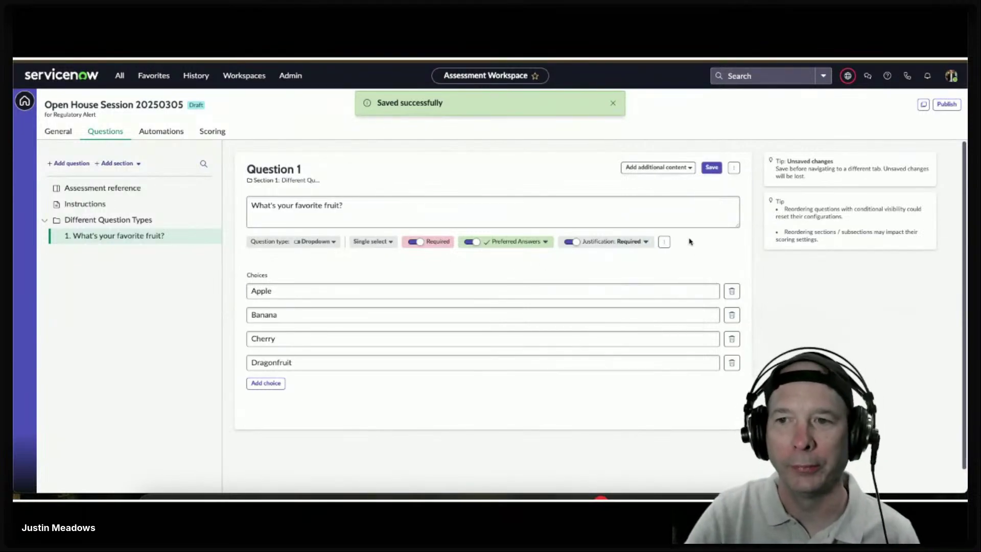
{"action": "left_click", "coordinate": [663, 242]}
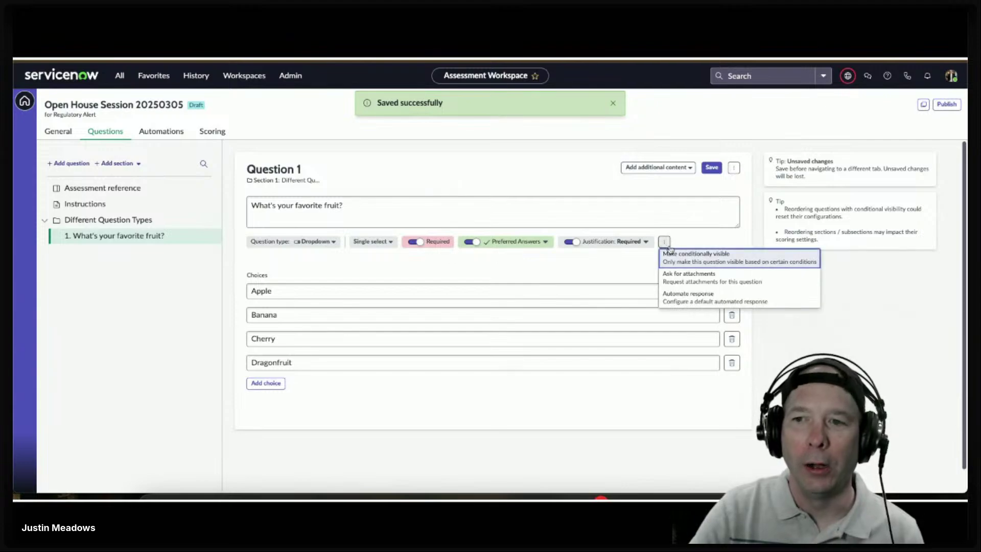
{"action": "left_click", "coordinate": [699, 284]}
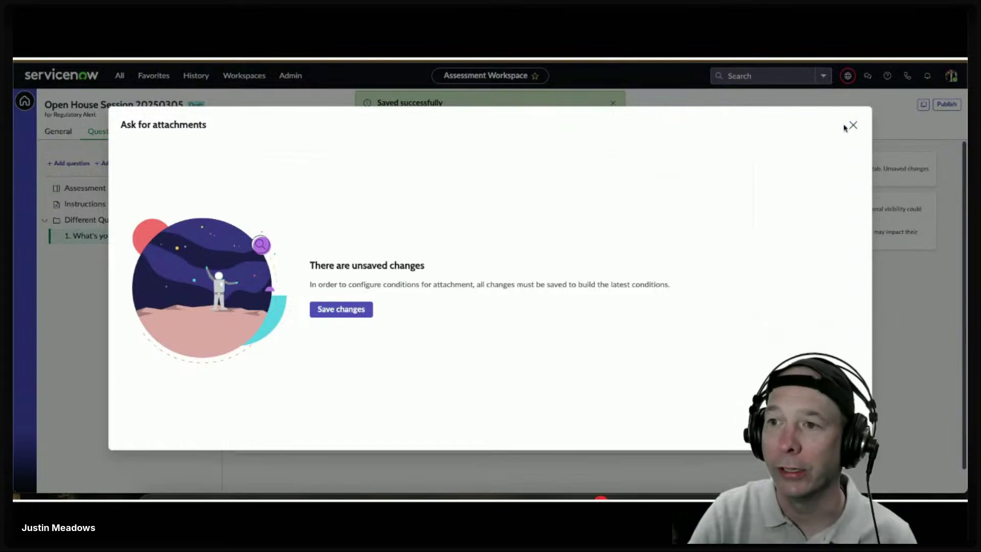
{"action": "left_click", "coordinate": [851, 125]}
{"action": "left_click", "coordinate": [708, 165]}
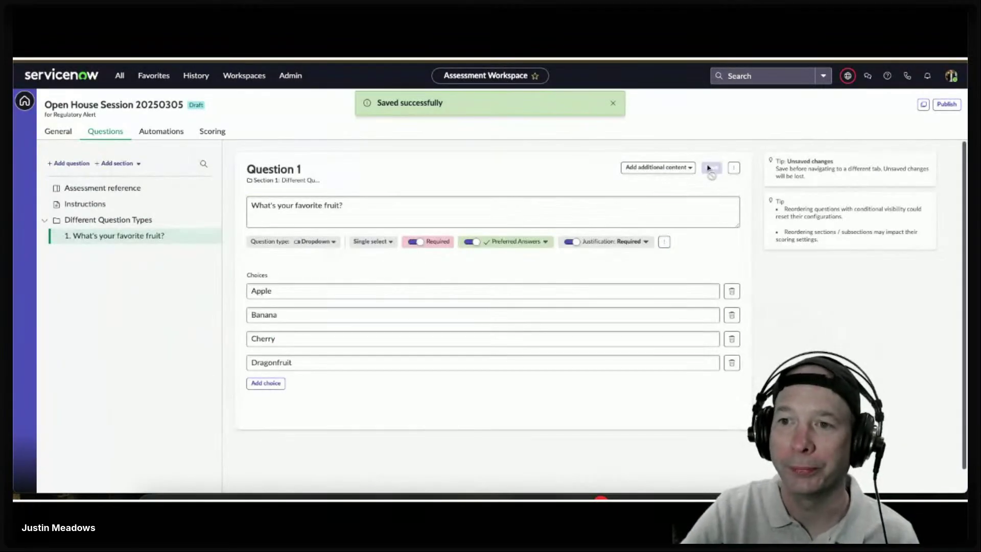
Step: Ask for attachments on the fruit question under the condition Answer is not empty, and save the question
{"action": "left_click", "coordinate": [664, 241]}
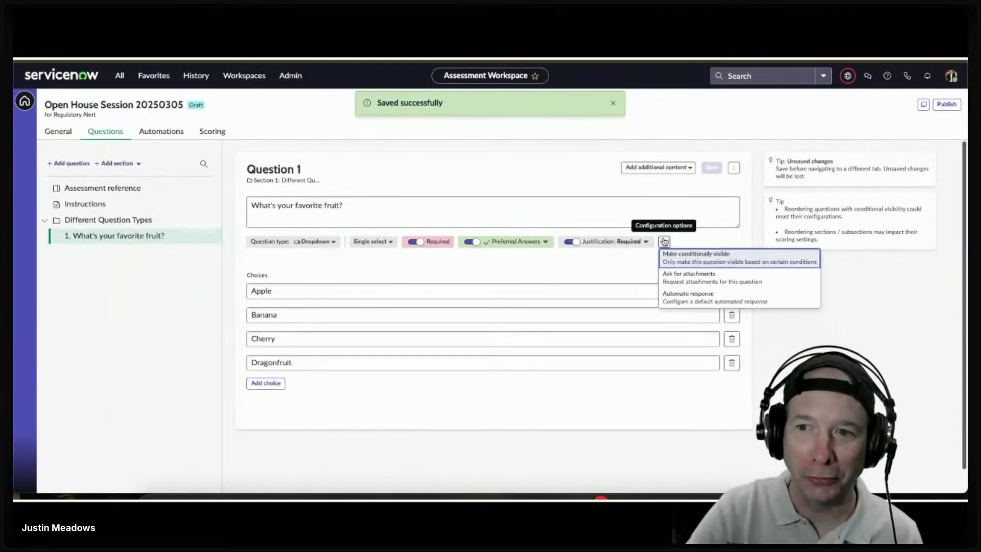
{"action": "left_click", "coordinate": [679, 279]}
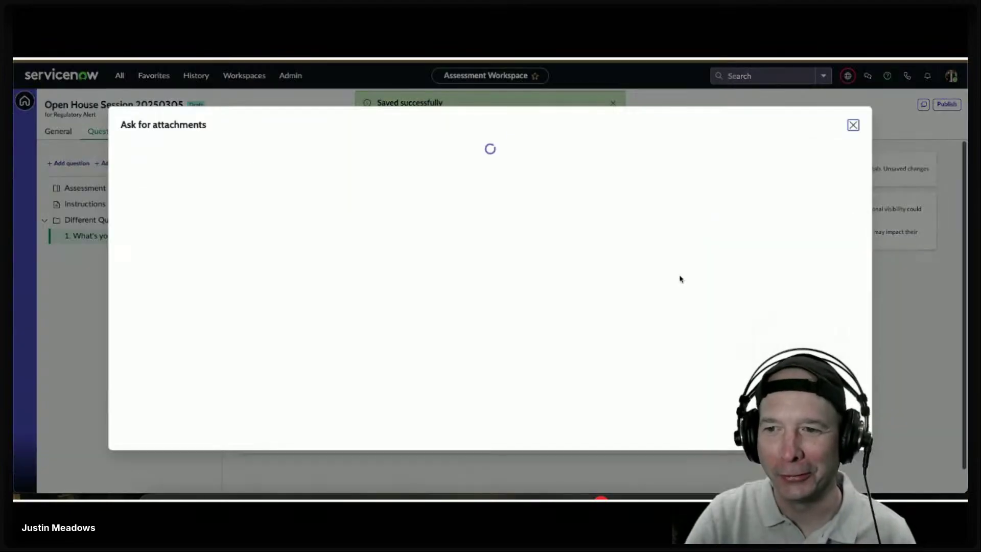
{"action": "left_click", "coordinate": [490, 190]}
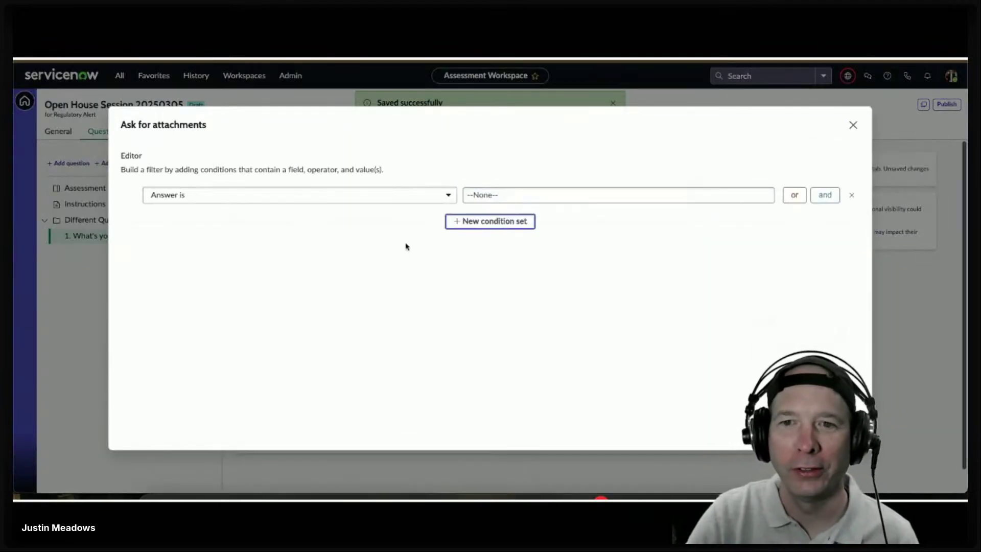
{"action": "left_click", "coordinate": [243, 197]}
{"action": "left_click", "coordinate": [243, 244]}
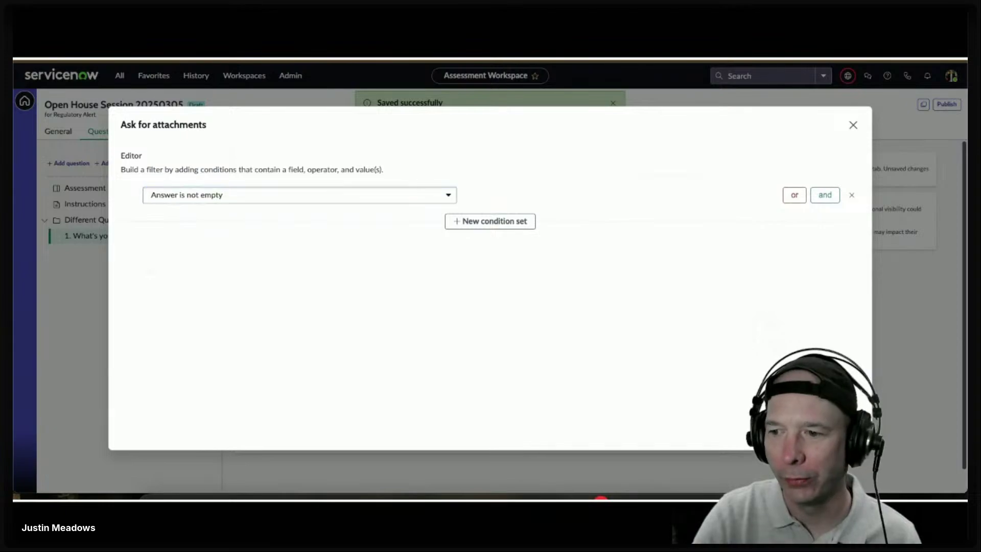
{"action": "key", "text": "Escape"}
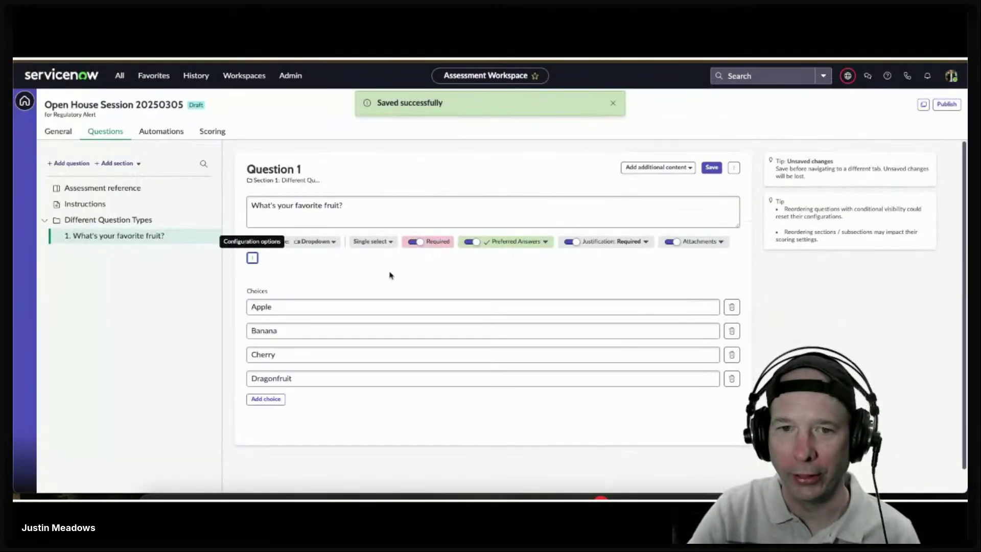
{"action": "left_click", "coordinate": [252, 257]}
{"action": "left_click", "coordinate": [276, 295]}
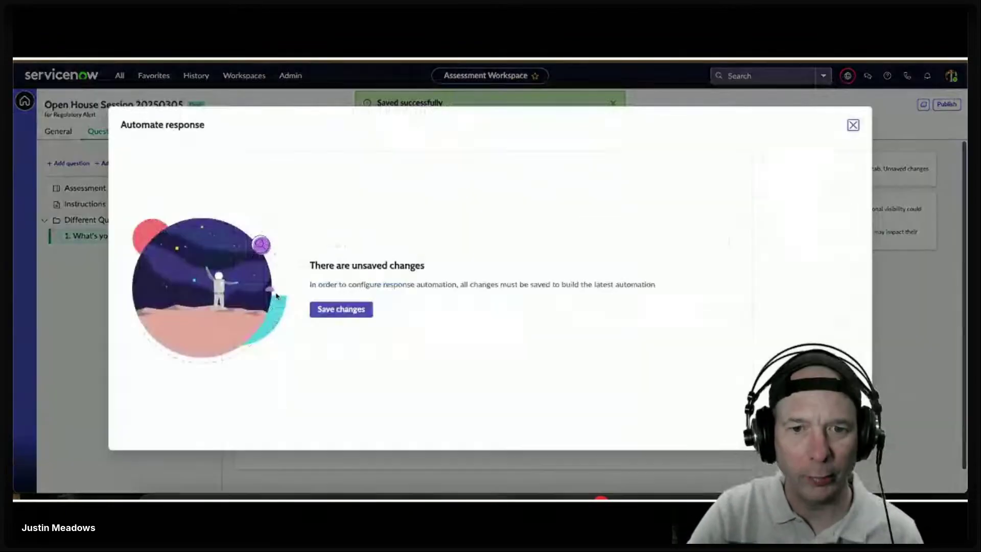
{"action": "left_click", "coordinate": [853, 125]}
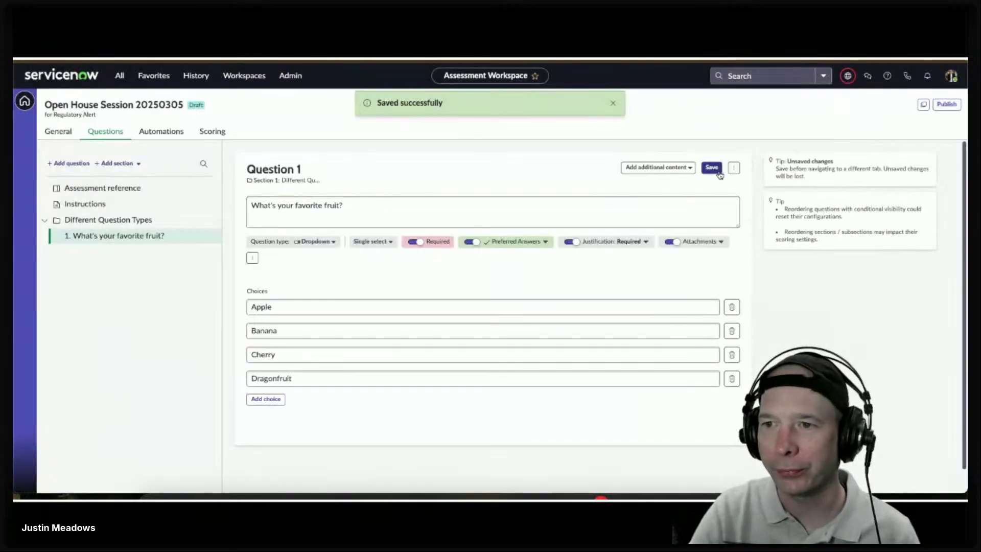
Step: Automate the fruit question's response with Dragonfruit as the default, keeping the response editable
{"action": "left_click", "coordinate": [252, 257]}
{"action": "left_click", "coordinate": [279, 292]}
{"action": "left_click", "coordinate": [274, 204]}
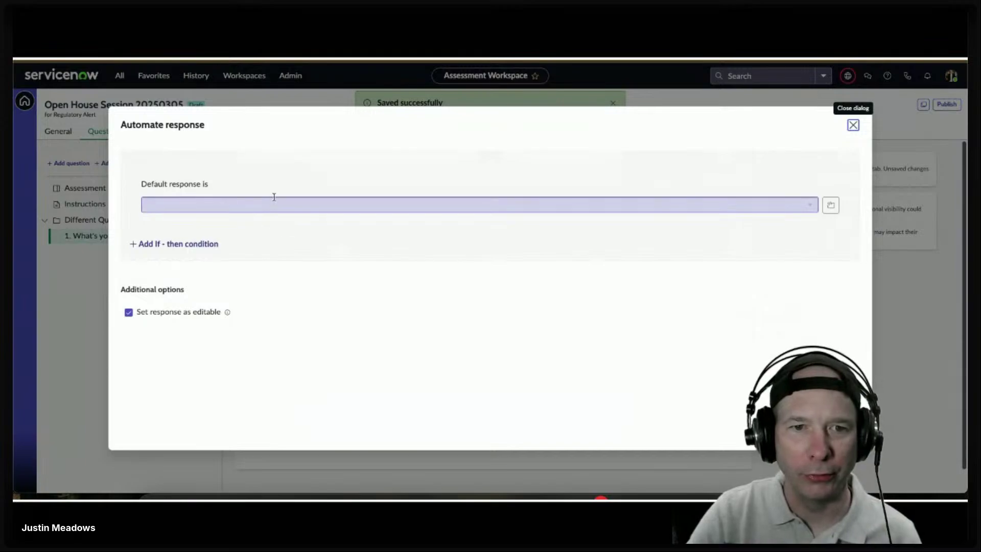
{"action": "left_click", "coordinate": [285, 267]}
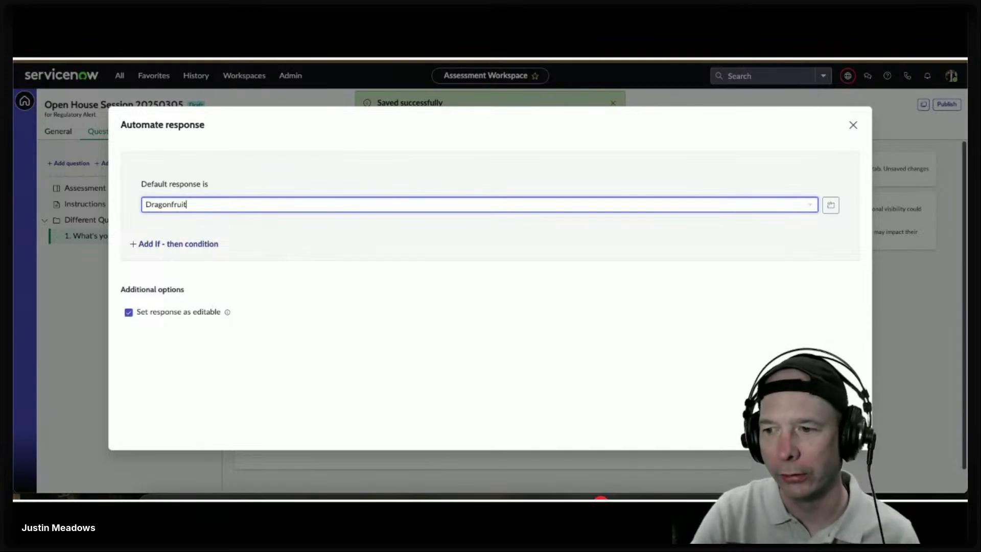
{"action": "left_click", "coordinate": [844, 431]}
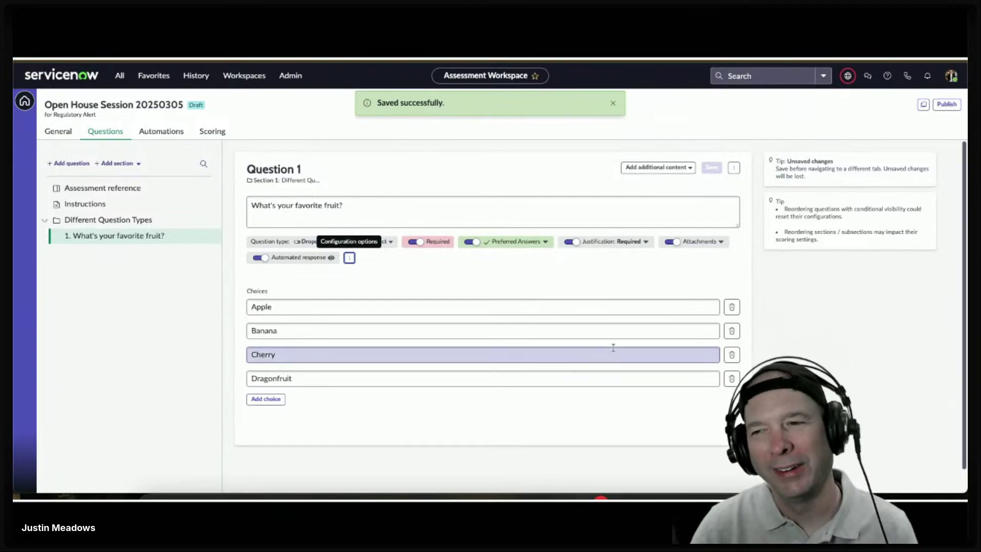
Step: Add the question description "Fruit is healthy for your body, so select your favorite!" to the fruit question
{"action": "left_click", "coordinate": [688, 168]}
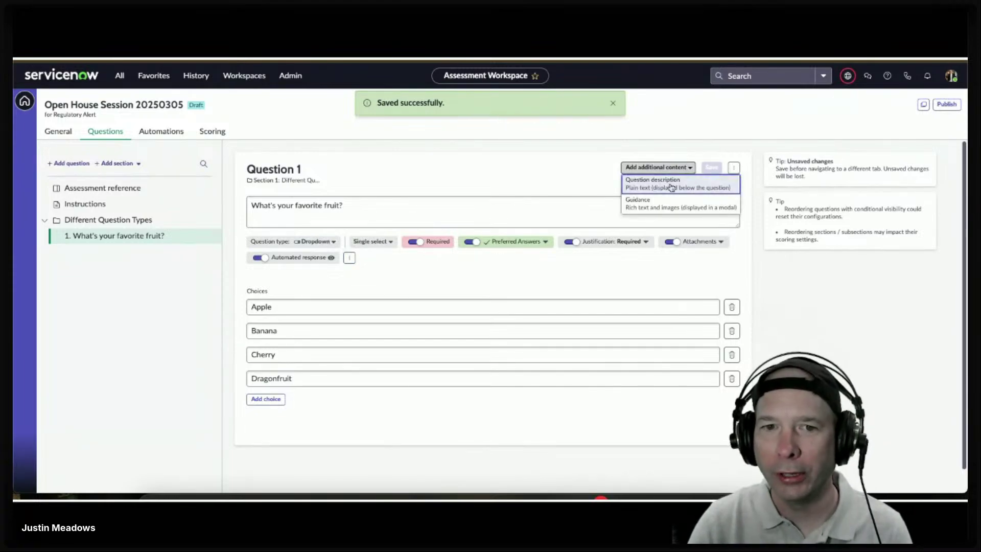
{"action": "left_click", "coordinate": [653, 185]}
{"action": "left_click", "coordinate": [492, 262]}
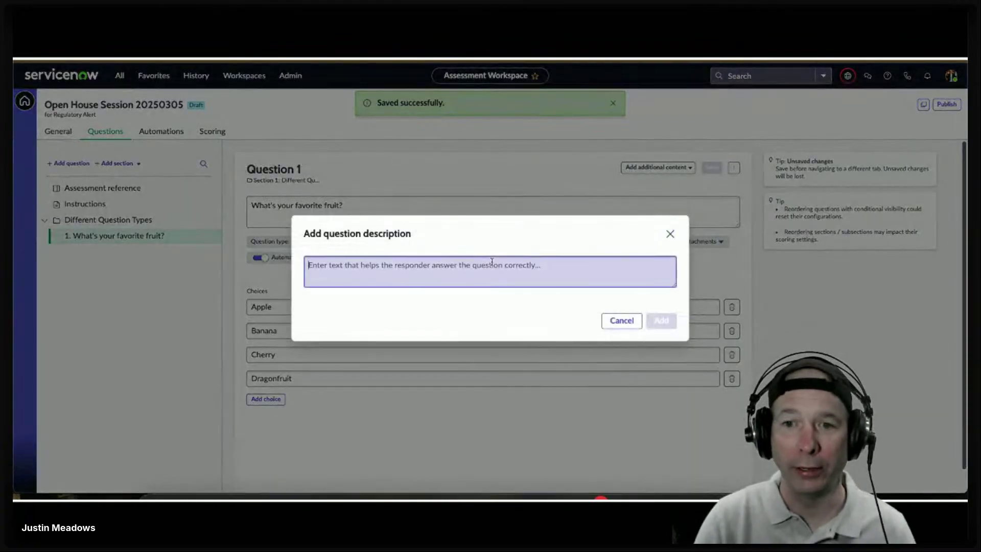
{"action": "type", "text": "Fruit i"}
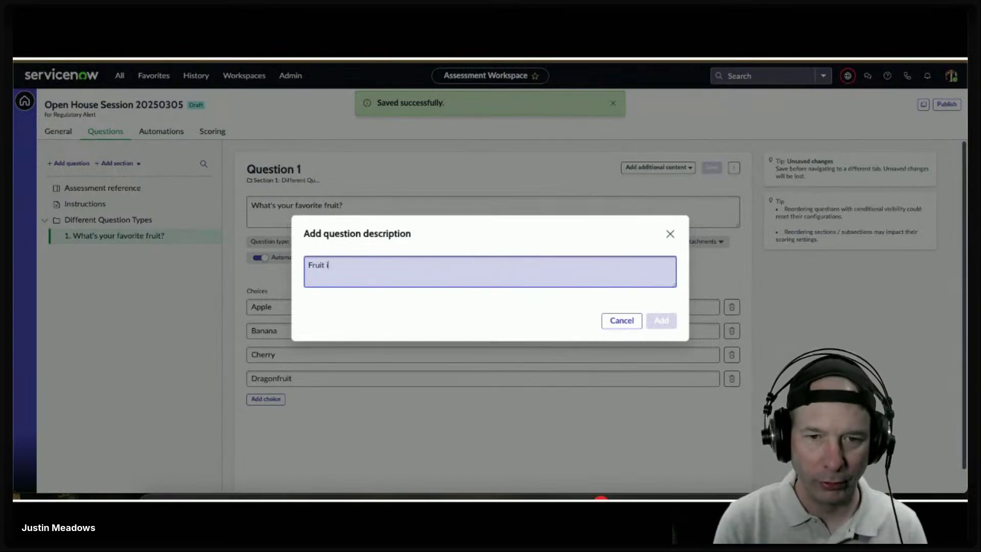
{"action": "type", "text": "s healthy for your "}
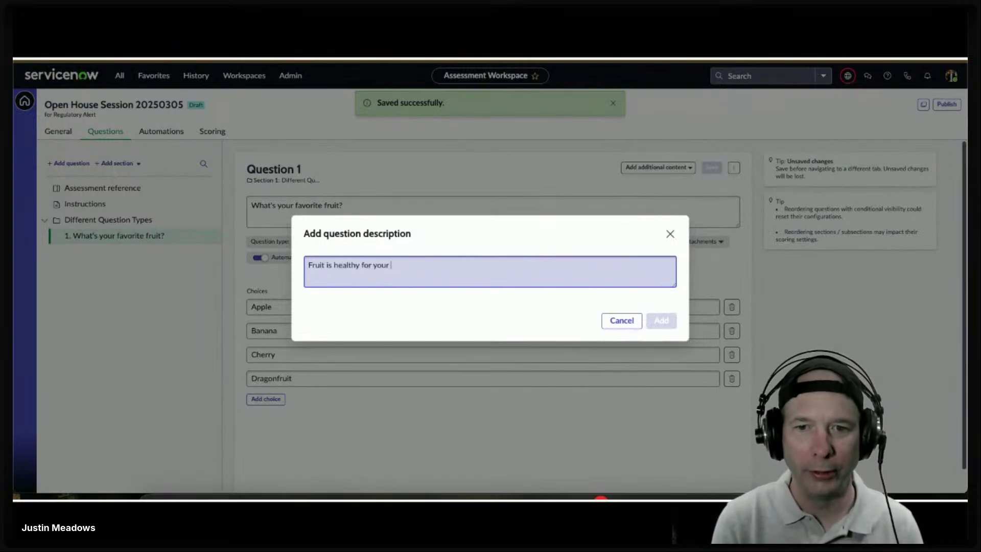
{"action": "type", "text": "body, so select"}
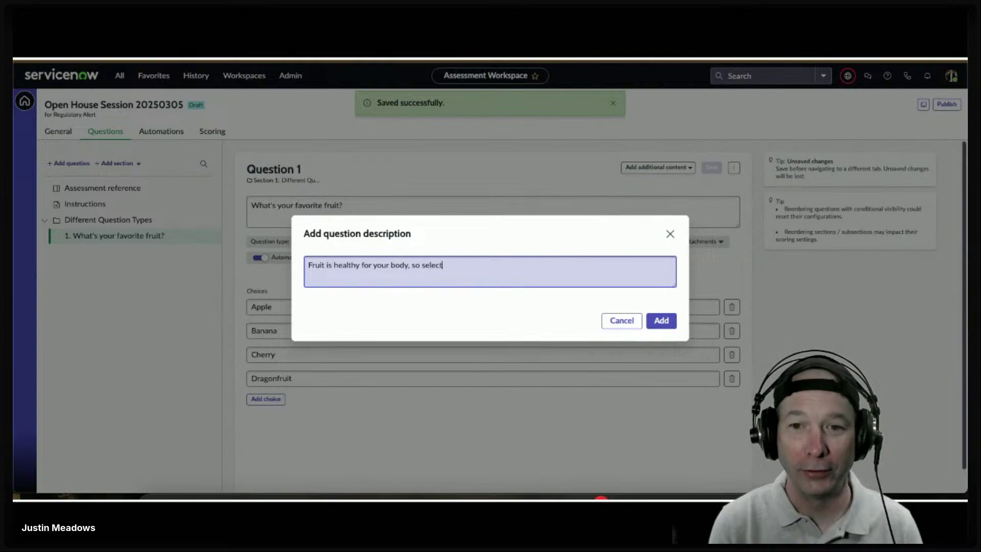
{"action": "type", "text": " your favori"}
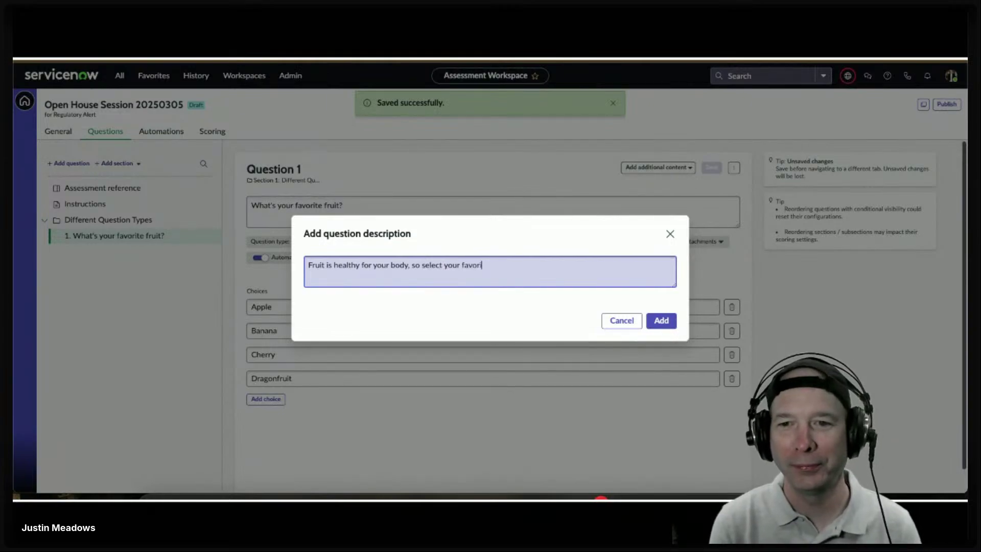
{"action": "type", "text": "te!"}
{"action": "left_click", "coordinate": [661, 320]}
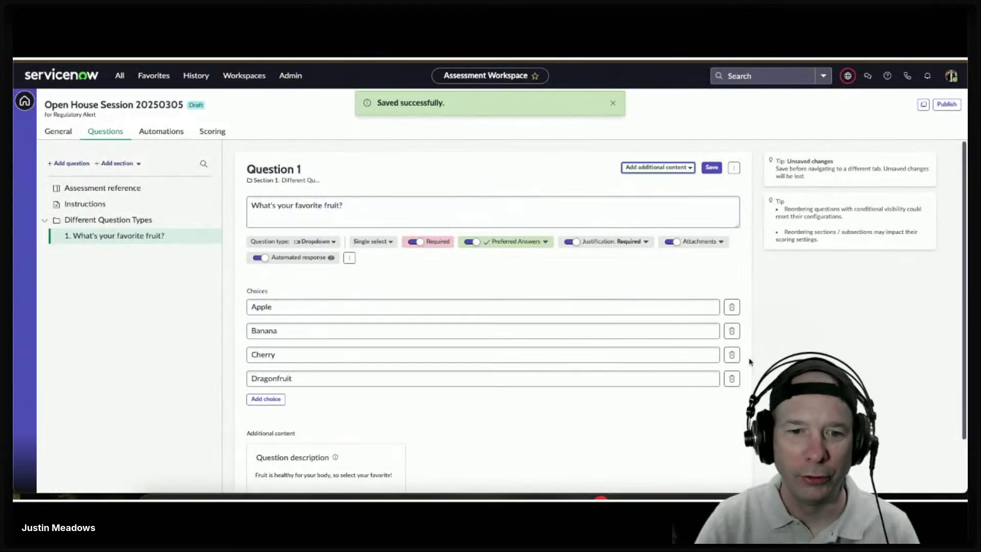
{"action": "scroll", "coordinate": [716, 370], "scroll_direction": "down", "scroll_amount": 1}
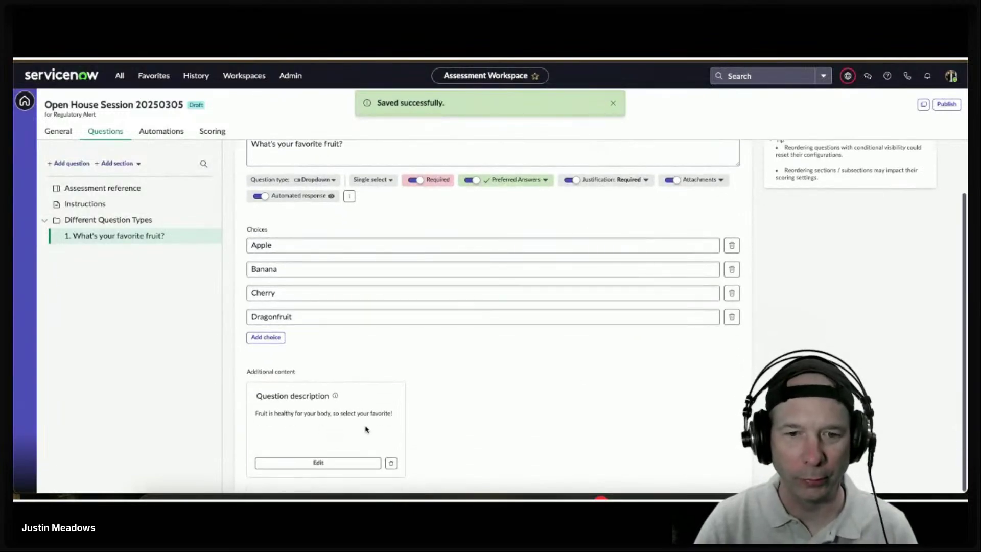
{"action": "scroll", "coordinate": [568, 390], "scroll_direction": "up", "scroll_amount": 1}
Step: Start guidance for the fruit question and paste in the progress bar and state badges example copied from the "Responding to assessments" documentation page
{"action": "left_click", "coordinate": [658, 167]}
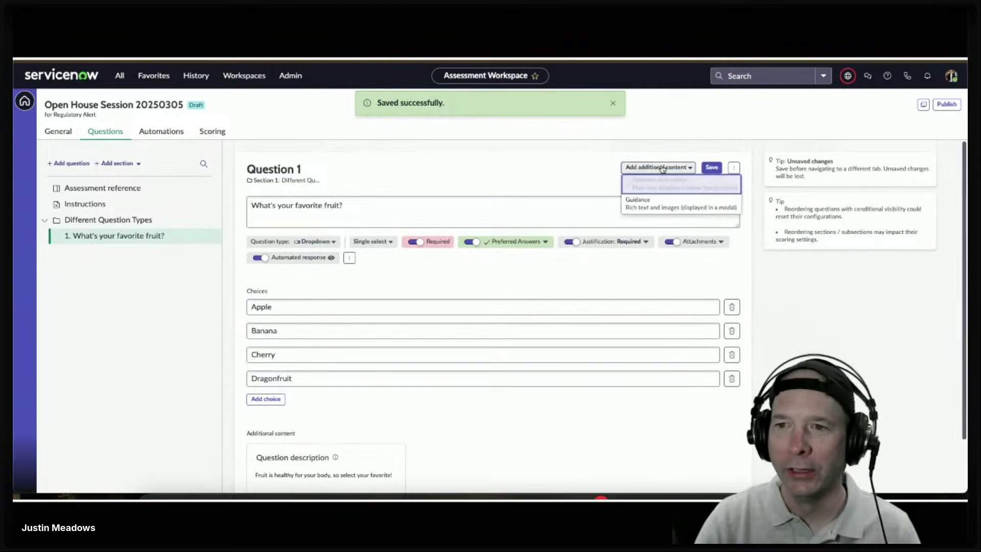
{"action": "left_click", "coordinate": [657, 210]}
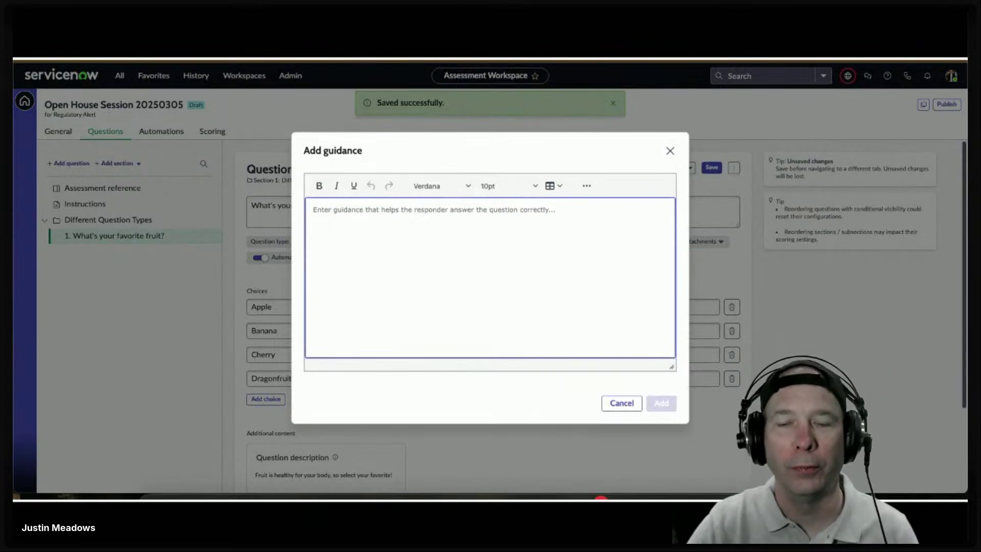
{"action": "key", "text": "ctrl+Tab"}
{"action": "left_click", "coordinate": [497, 295]}
{"action": "scroll", "coordinate": [480, 289], "scroll_direction": "down", "scroll_amount": 12}
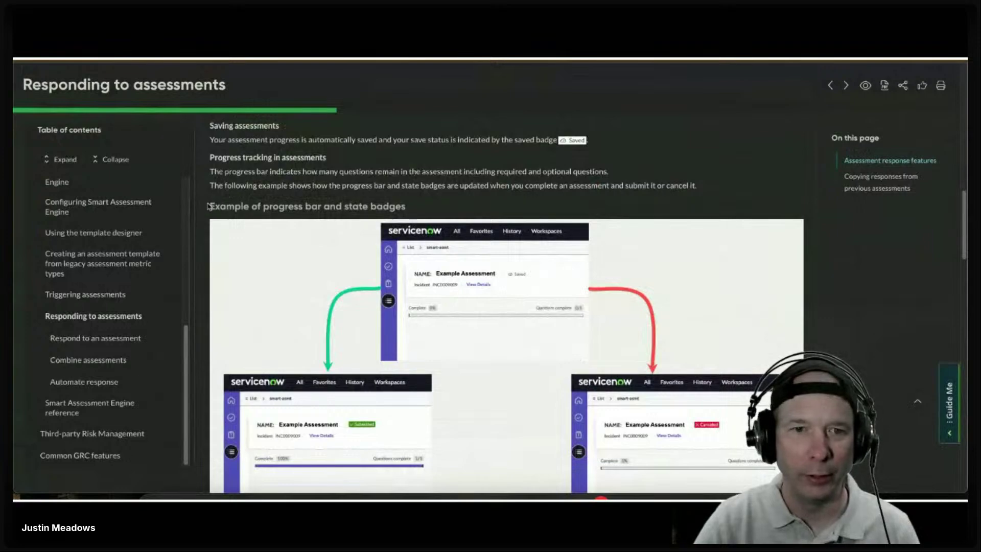
{"action": "left_click_drag", "start_coordinate": [210, 204], "coordinate": [533, 482]}
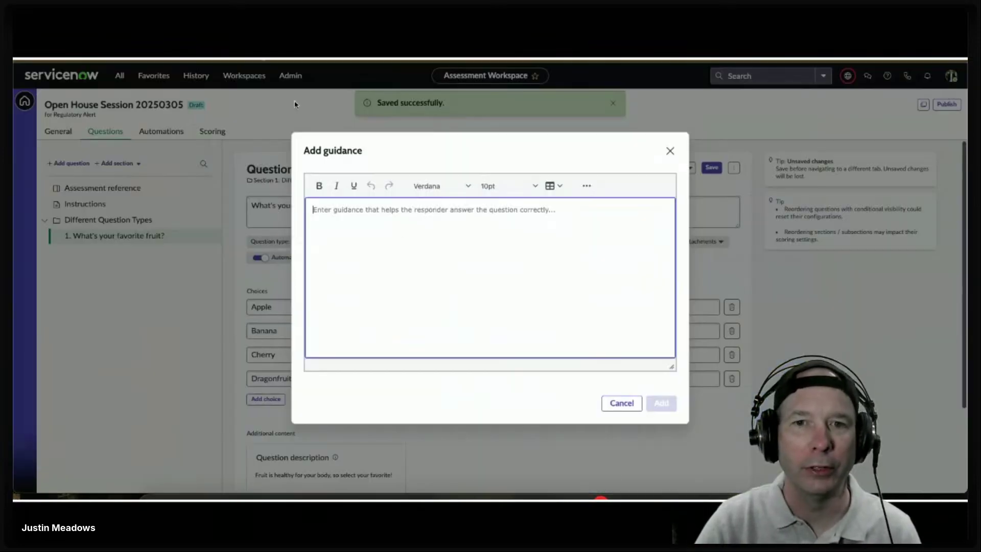
{"action": "key", "text": "ctrl+v"}
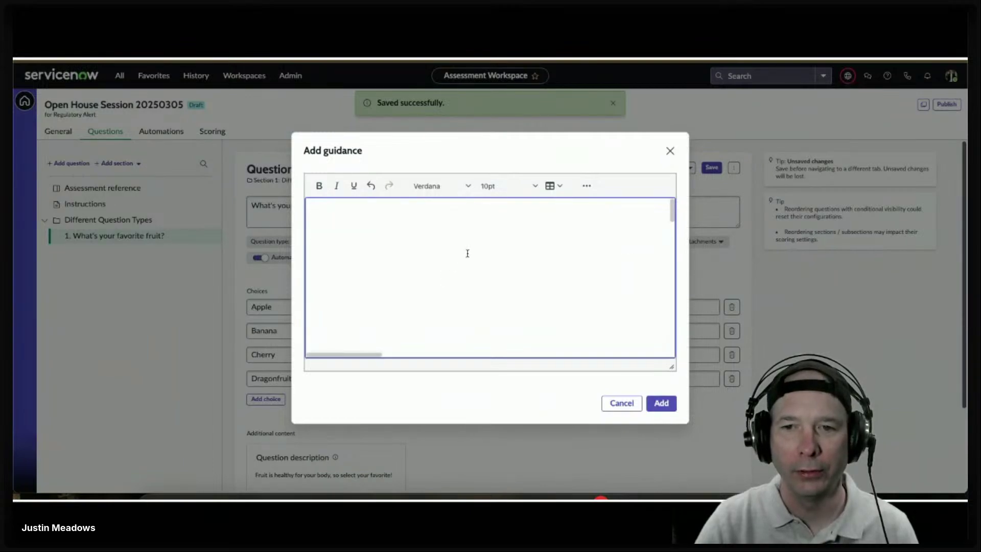
Step: Shrink the pasted progress bar example image until its full width fits inside the guidance editor
{"action": "scroll", "coordinate": [592, 296], "scroll_direction": "up", "scroll_amount": 3}
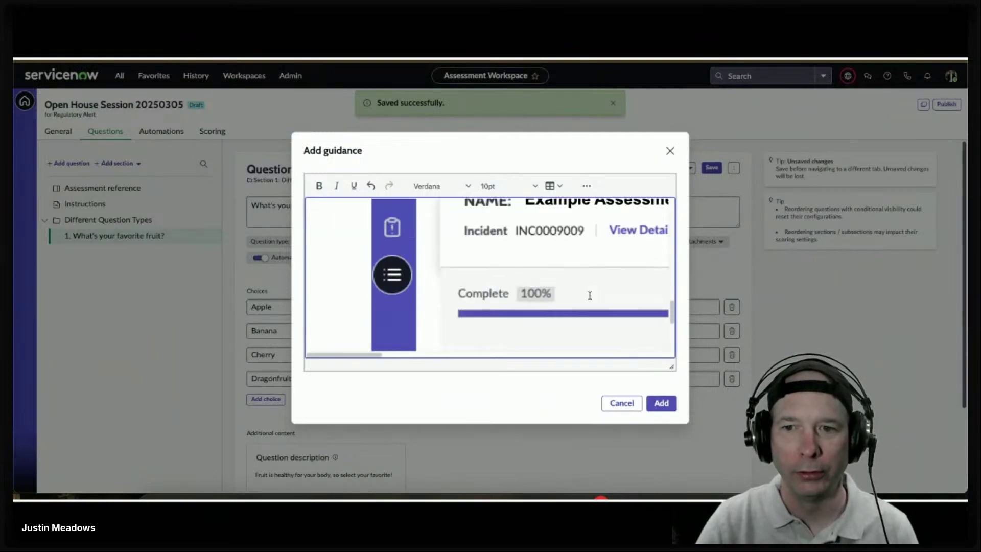
{"action": "scroll", "coordinate": [589, 294], "scroll_direction": "up", "scroll_amount": 3}
{"action": "left_click", "coordinate": [587, 295]}
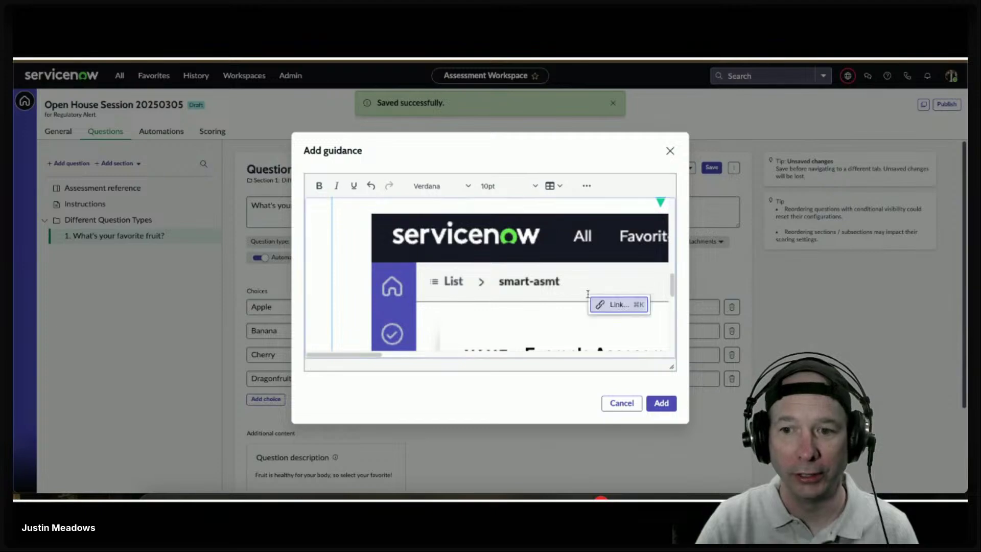
{"action": "left_click", "coordinate": [586, 187]}
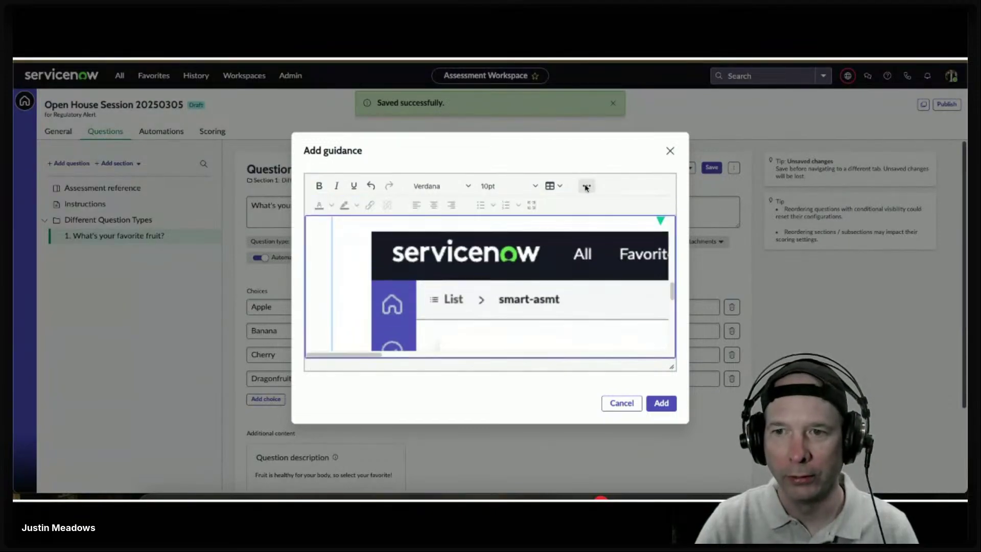
{"action": "left_click", "coordinate": [376, 252]}
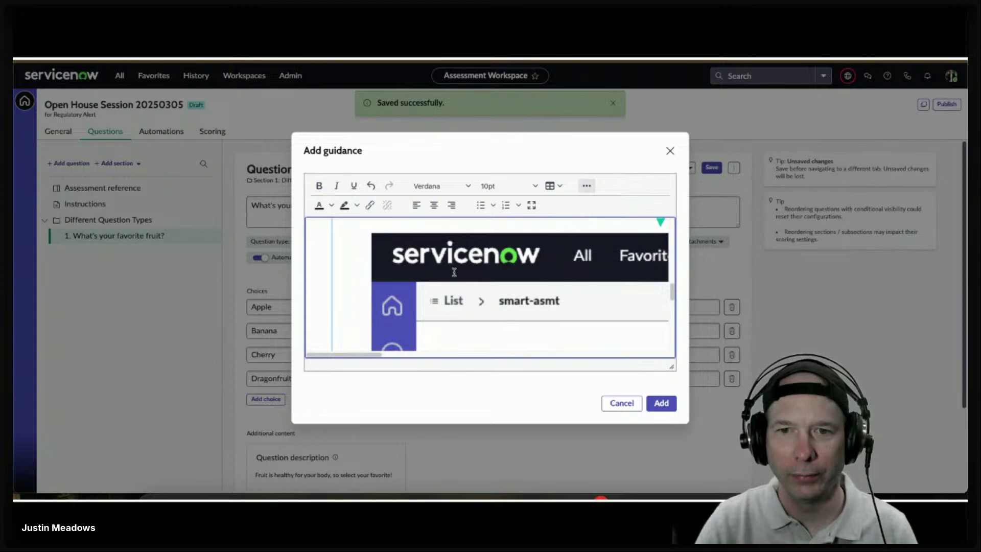
{"action": "scroll", "coordinate": [447, 268], "scroll_direction": "up", "scroll_amount": 5}
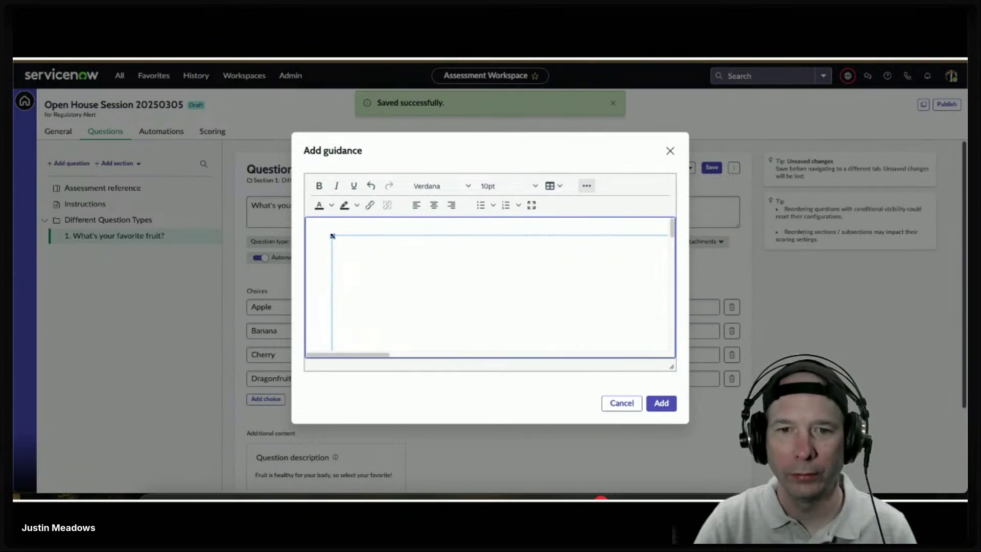
{"action": "scroll", "coordinate": [415, 305], "scroll_direction": "down", "scroll_amount": 5}
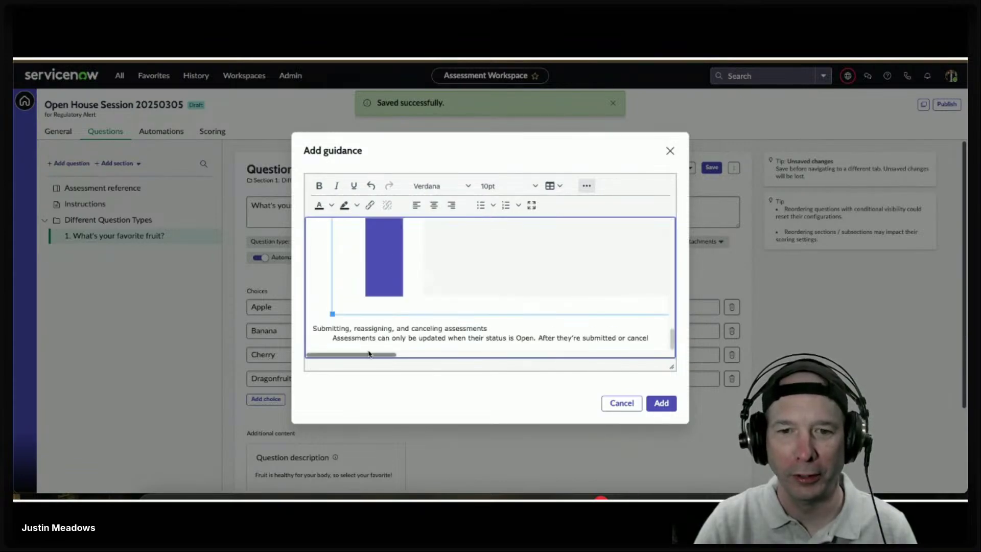
{"action": "left_click_drag", "start_coordinate": [368, 354], "coordinate": [626, 368]}
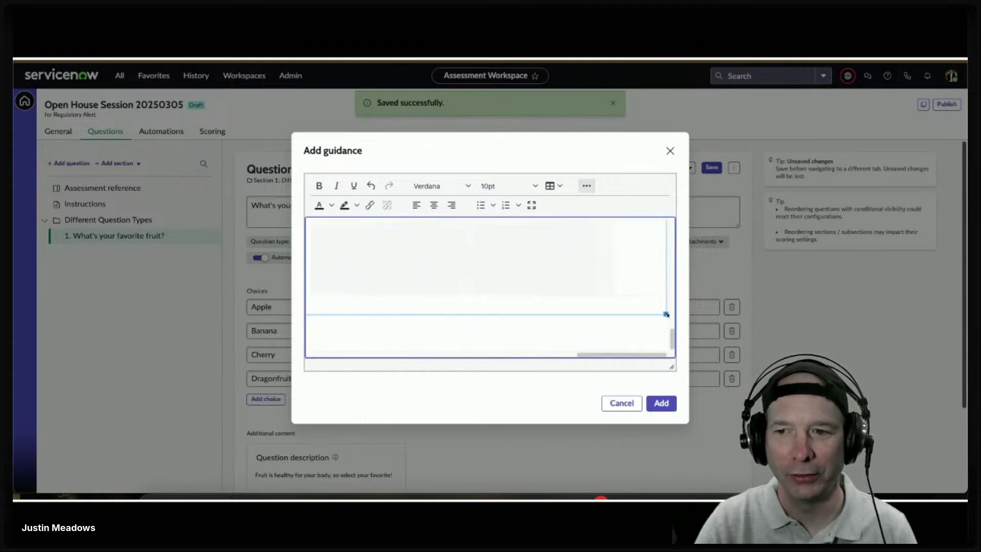
{"action": "left_click_drag", "start_coordinate": [635, 287], "coordinate": [522, 220]}
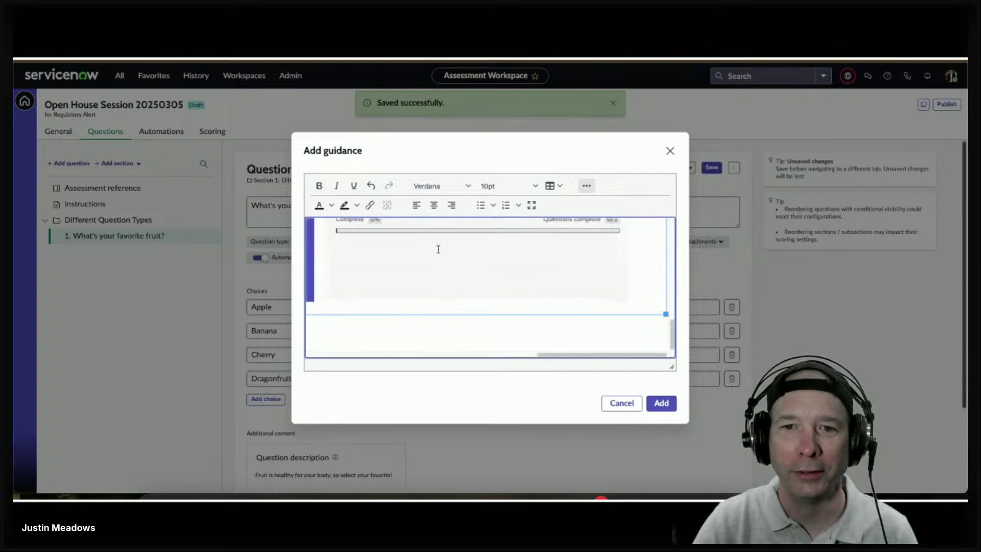
{"action": "left_click_drag", "start_coordinate": [666, 314], "coordinate": [556, 258]}
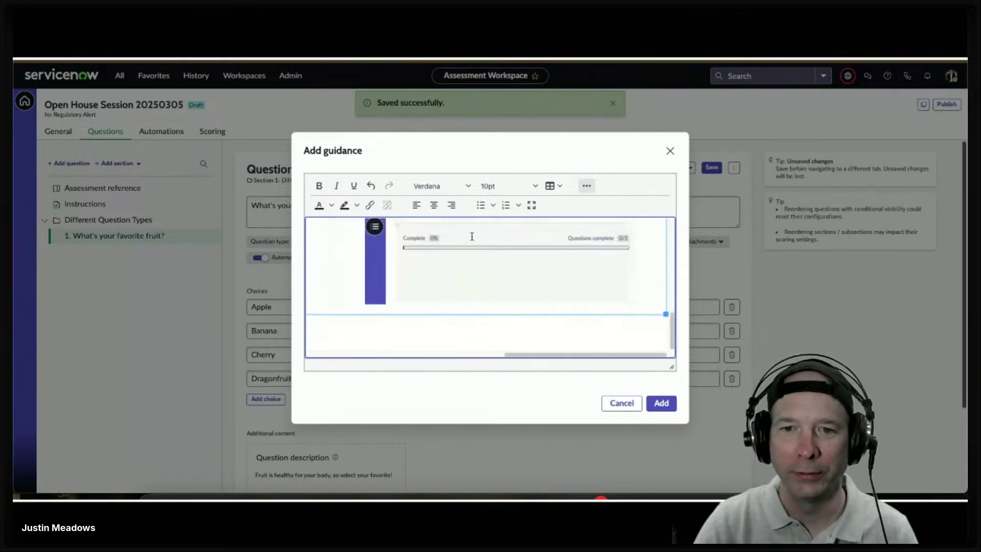
{"action": "left_click_drag", "start_coordinate": [665, 315], "coordinate": [451, 244]}
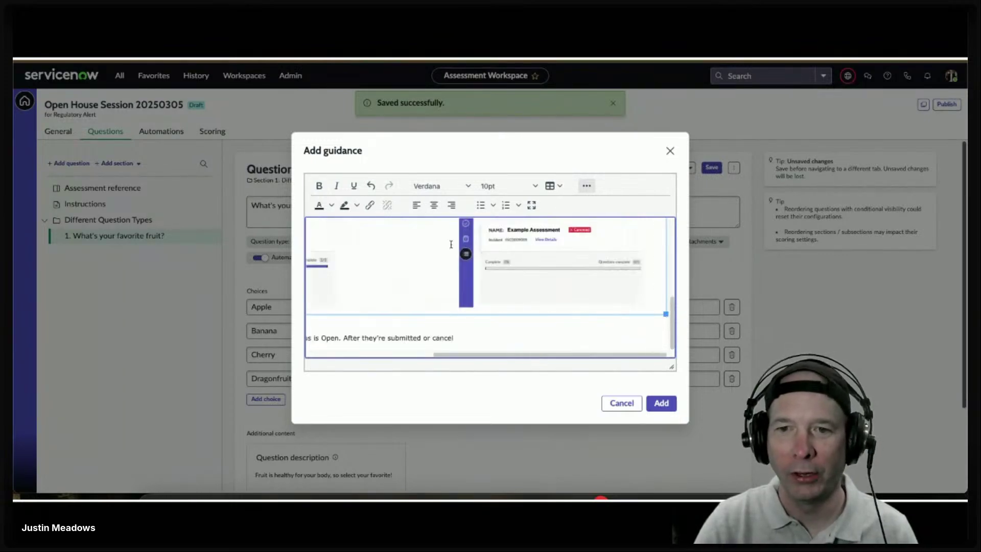
{"action": "left_click_drag", "start_coordinate": [665, 314], "coordinate": [524, 296]}
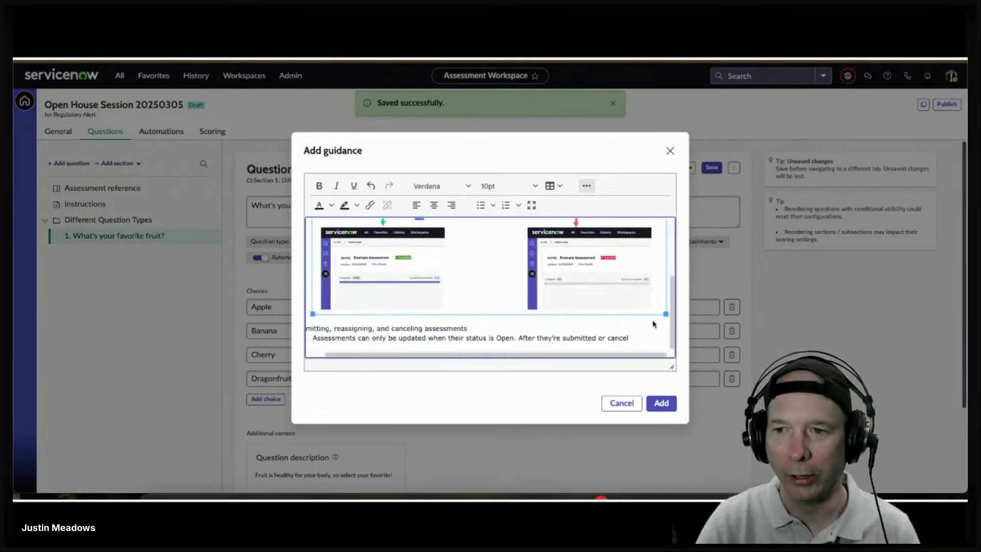
{"action": "left_click_drag", "start_coordinate": [666, 313], "coordinate": [615, 289]}
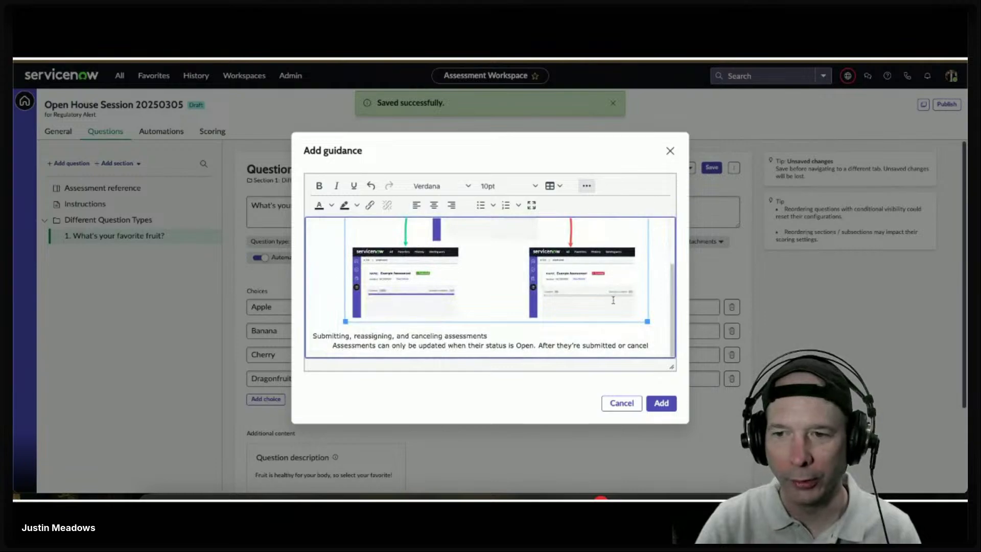
Step: Review the resized guidance content, add it to the fruit question and save the question
{"action": "scroll", "coordinate": [613, 300], "scroll_direction": "up", "scroll_amount": 2}
{"action": "scroll", "coordinate": [613, 299], "scroll_direction": "down", "scroll_amount": 2}
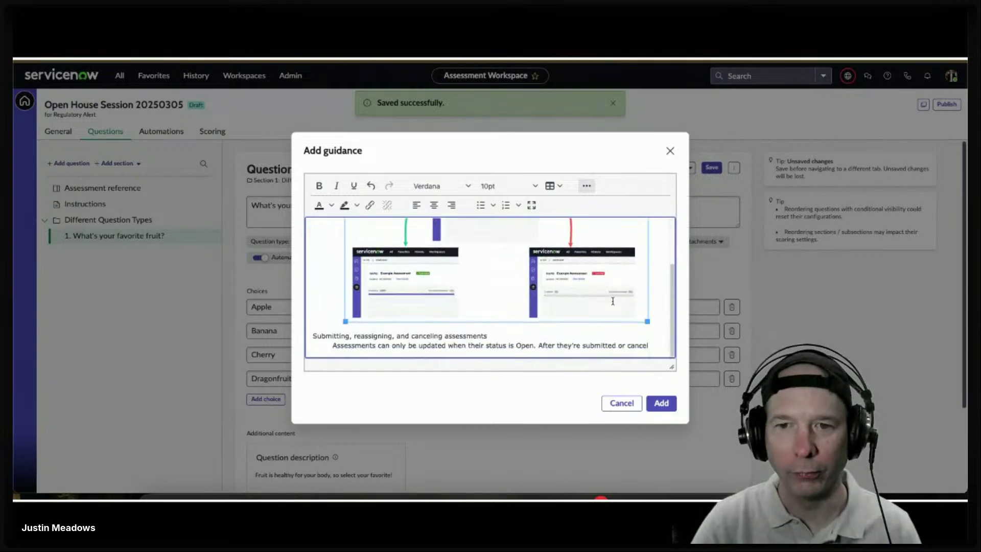
{"action": "left_click", "coordinate": [662, 403]}
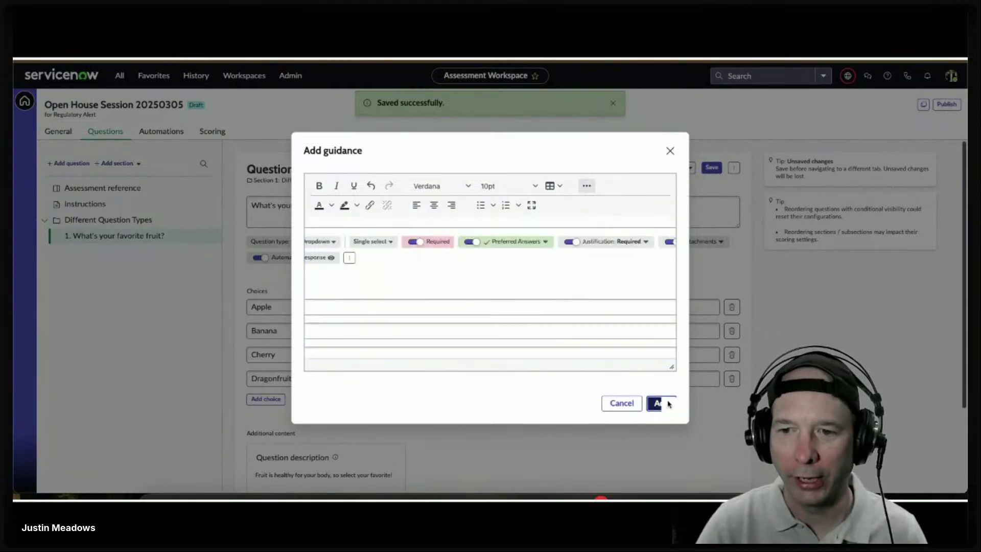
{"action": "left_click", "coordinate": [711, 168]}
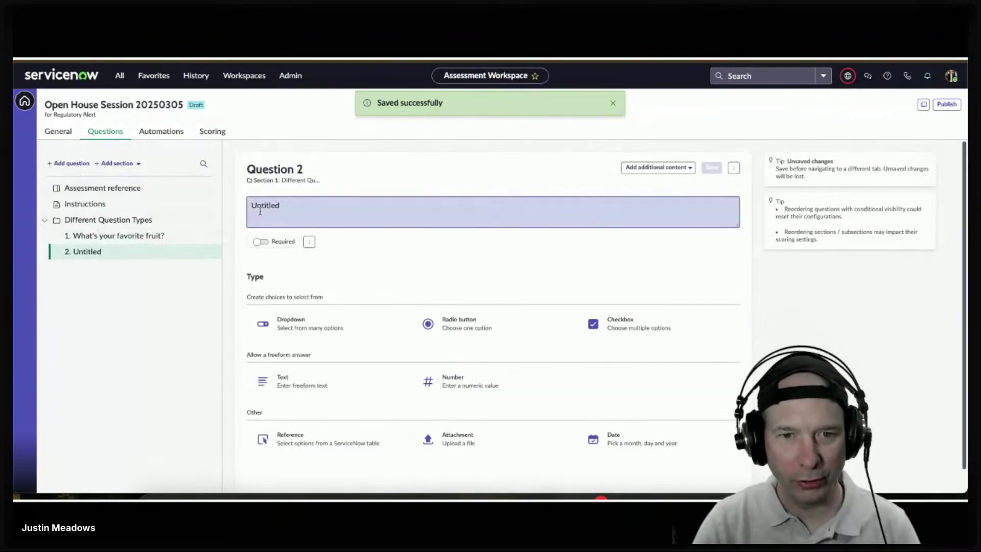
Step: Set up question 2 as a required radio button question reading "Radio button question" with choices Option A and Option B, and save it
{"action": "left_click", "coordinate": [449, 334]}
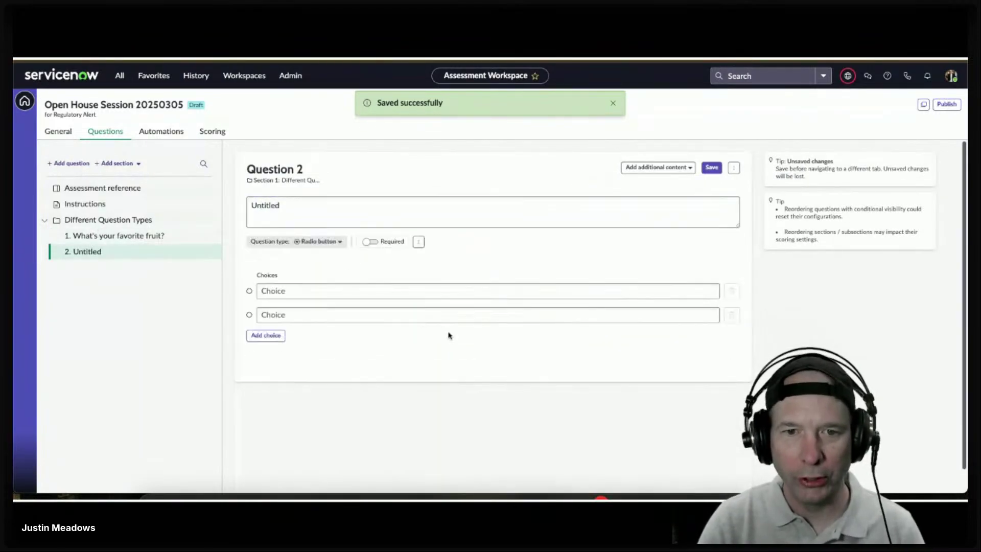
{"action": "left_click", "coordinate": [267, 212]}
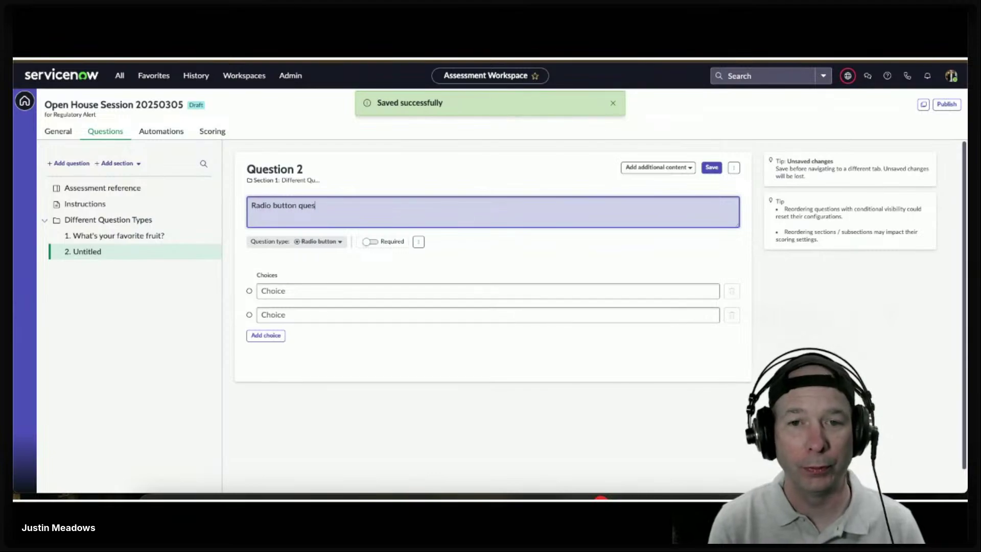
{"action": "left_click", "coordinate": [295, 290]}
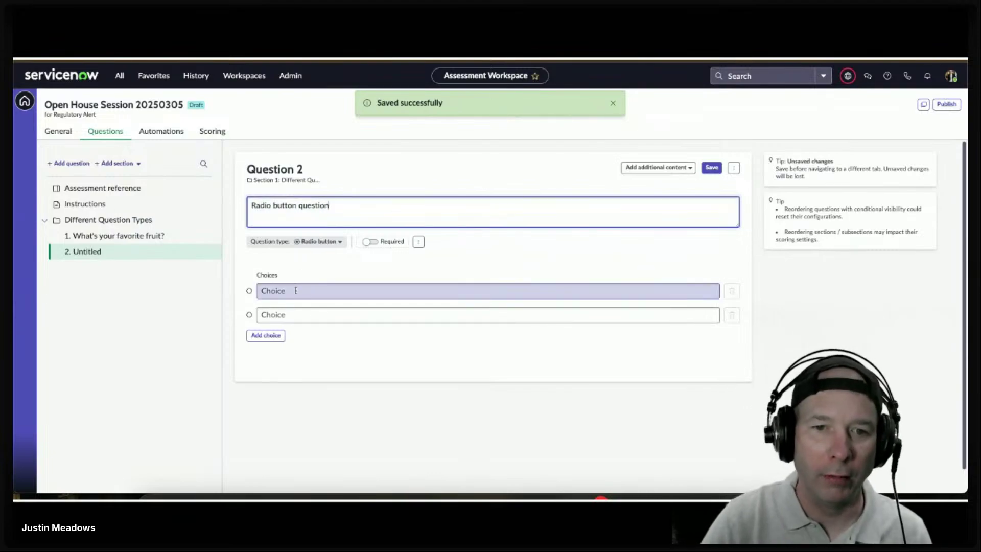
{"action": "type", "text": "Option "}
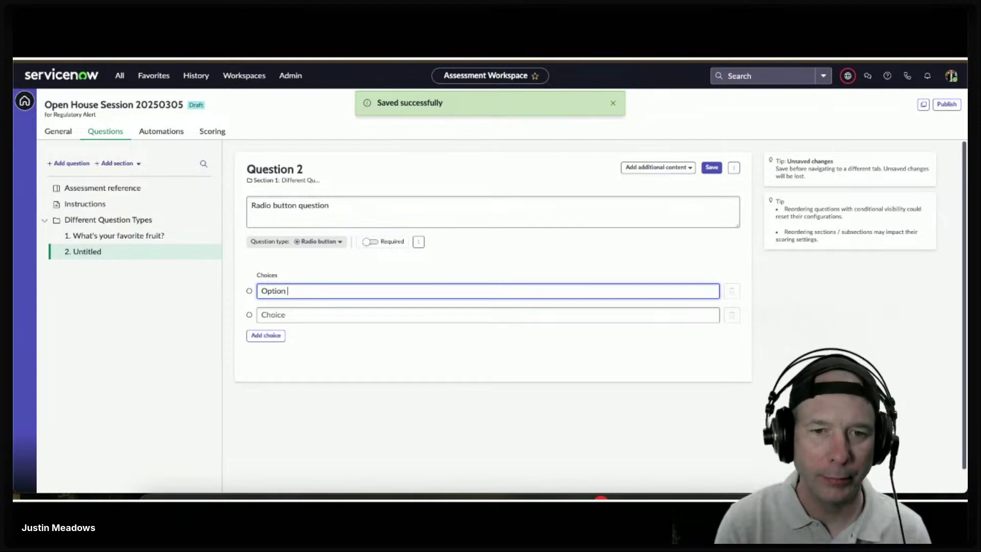
{"action": "type", "text": "A"}
{"action": "key", "text": "Tab"}
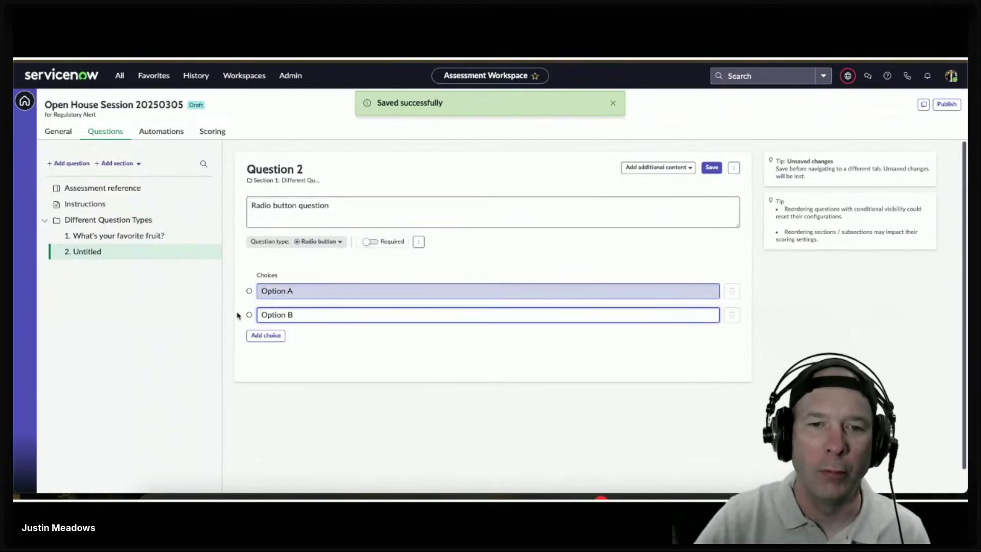
{"action": "left_click", "coordinate": [371, 242]}
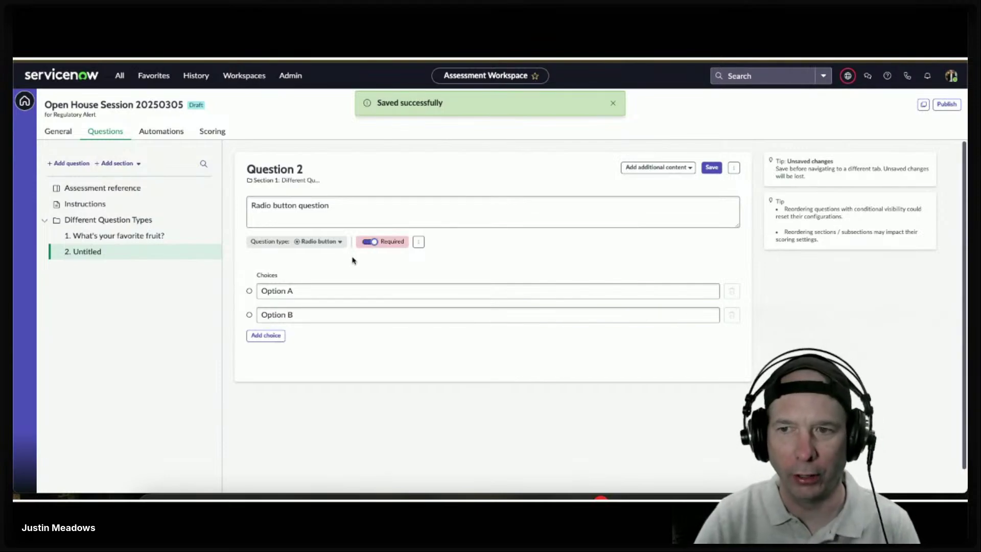
{"action": "left_click", "coordinate": [712, 167]}
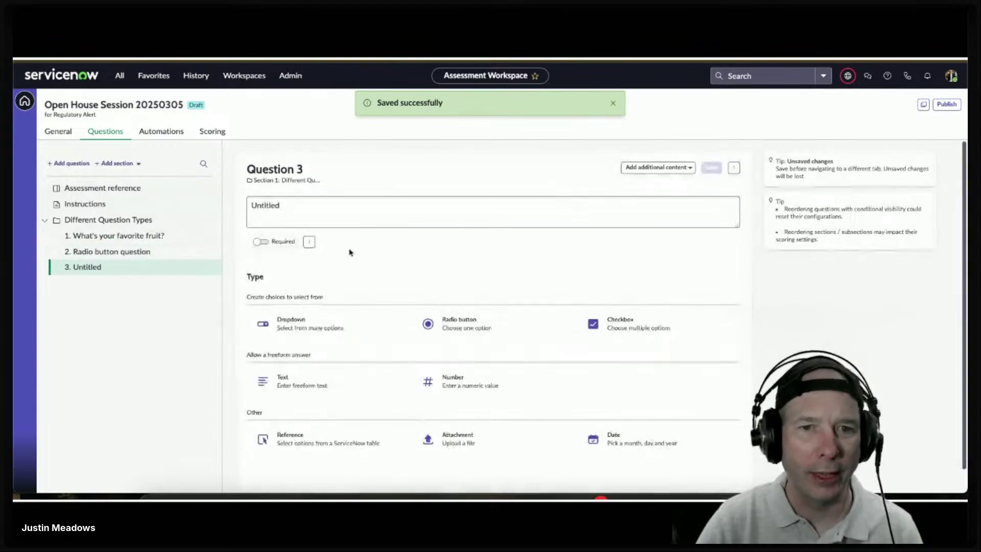
Step: Set up question 3 as a checkbox question reading "Checkbox question" with choices Choice 1, Choice 2 and Choice 3
{"action": "left_click", "coordinate": [593, 324]}
{"action": "left_click", "coordinate": [266, 206]}
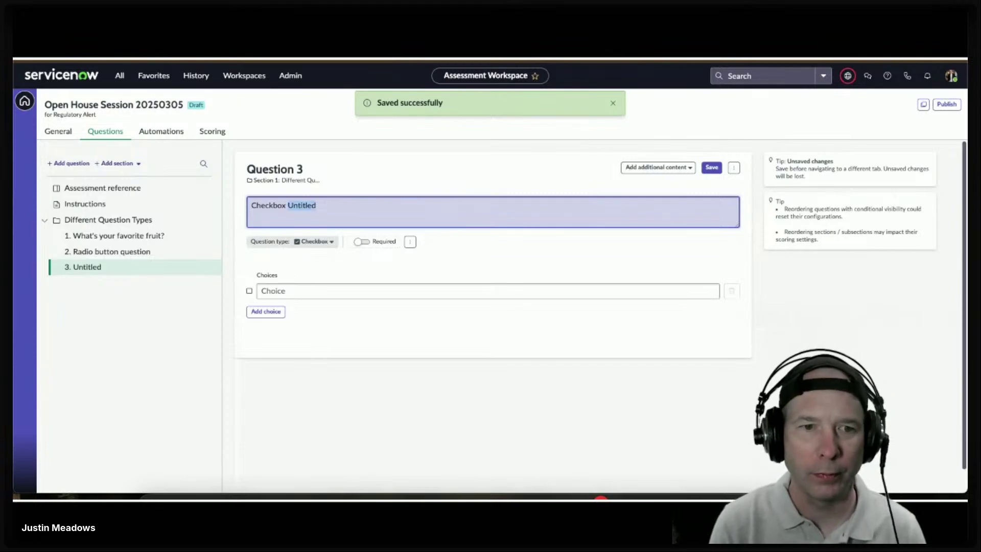
{"action": "left_click", "coordinate": [280, 288]}
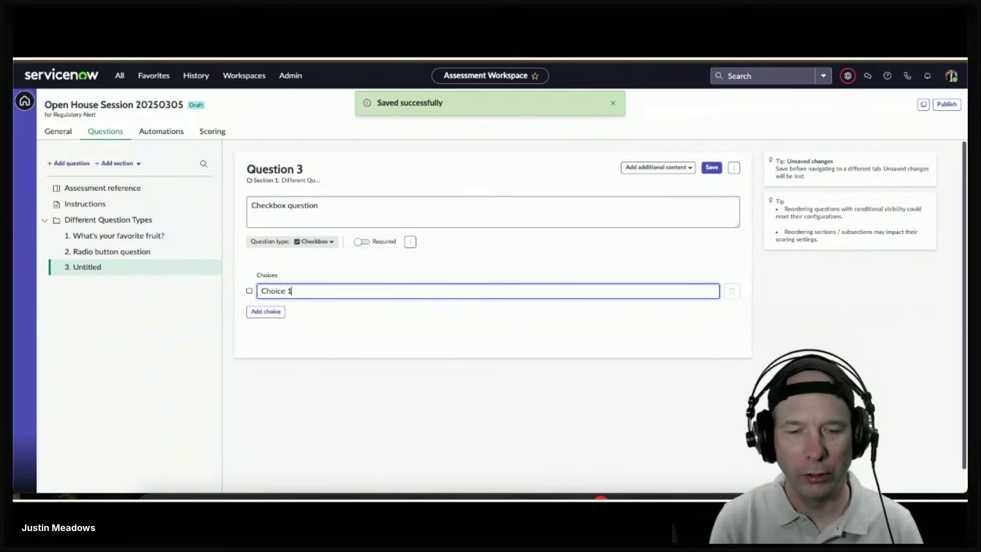
{"action": "left_click", "coordinate": [266, 311]}
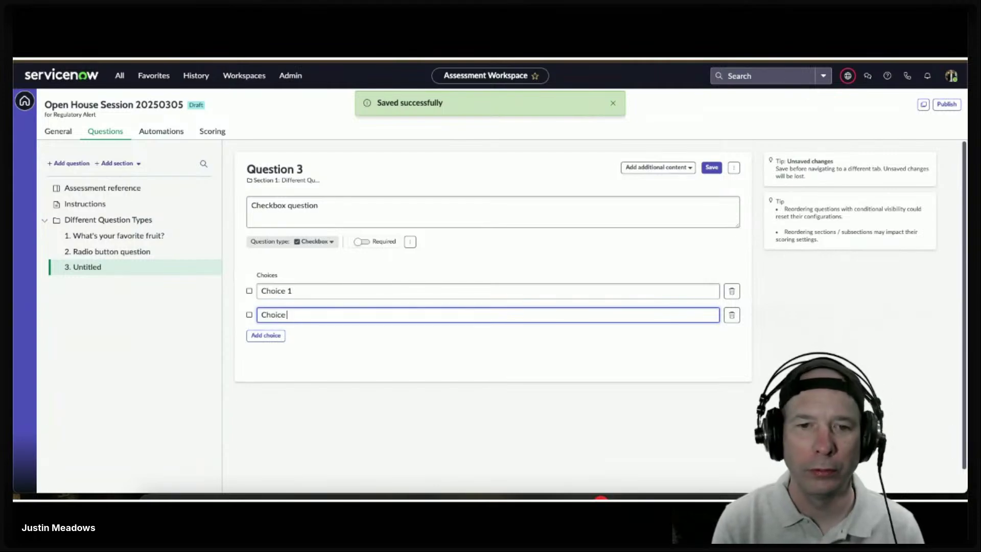
{"action": "left_click", "coordinate": [277, 334]}
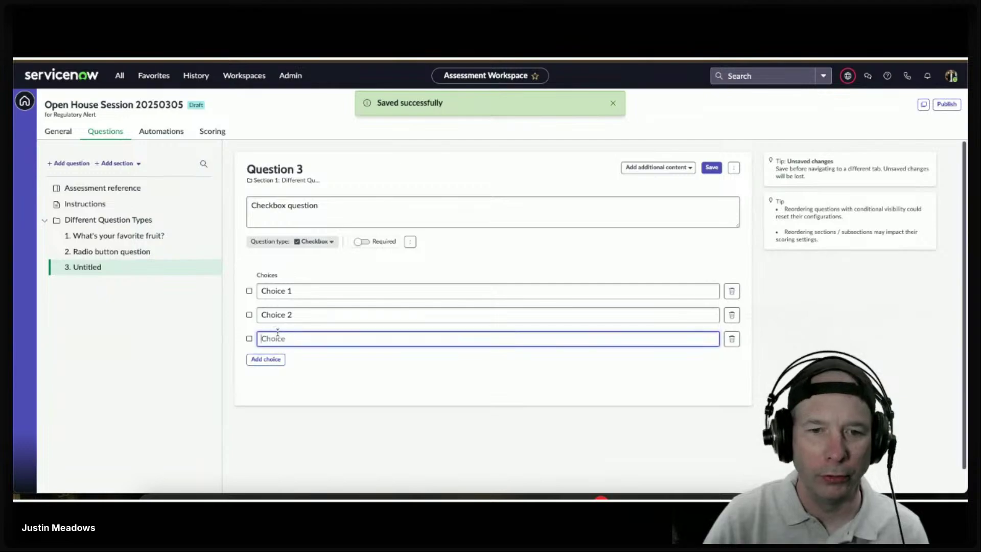
{"action": "type", "text": "C"}
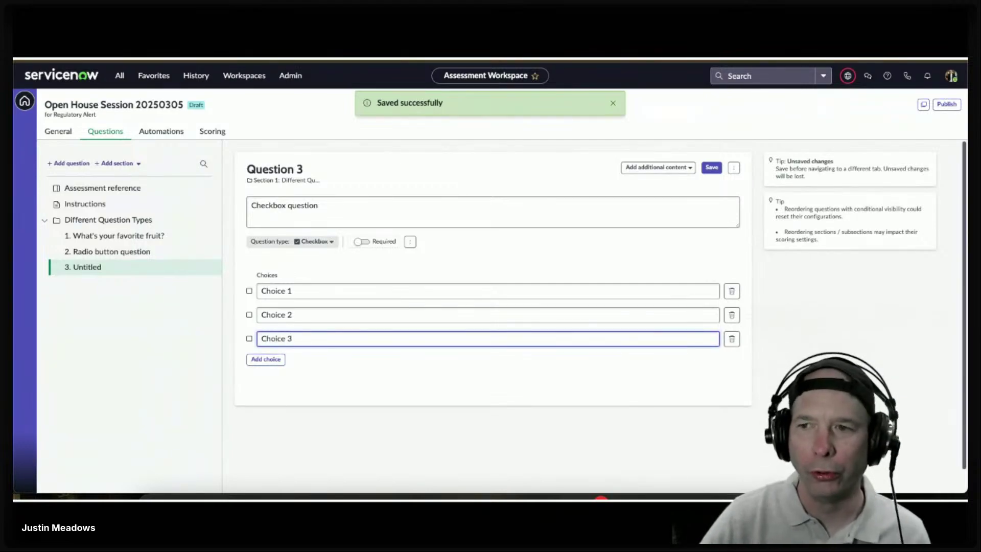
{"action": "type", "text": "hoice 3"}
Step: Try to tick and reorder the three choices of the checkbox question
{"action": "left_click", "coordinate": [248, 315]}
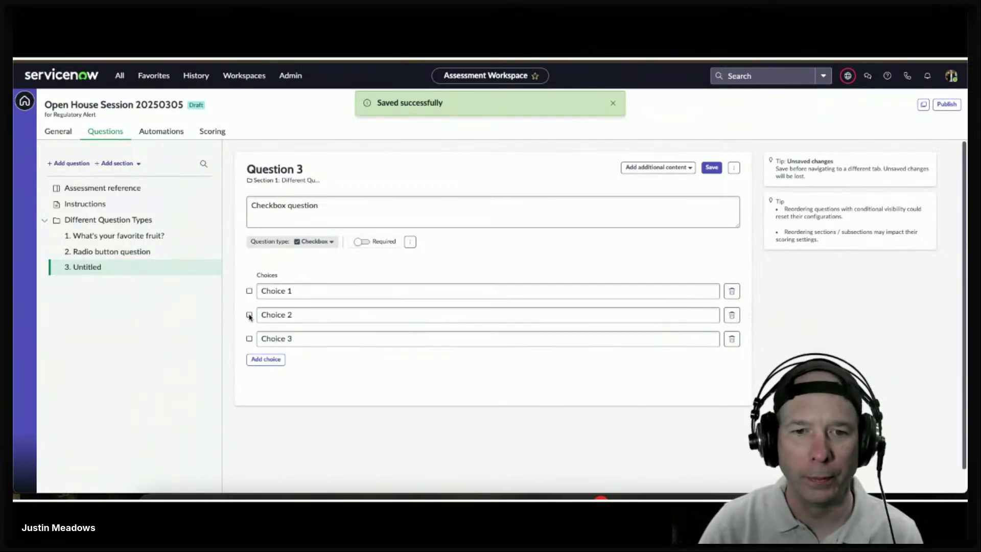
{"action": "left_click_drag", "start_coordinate": [249, 315], "coordinate": [256, 287]}
{"action": "left_click", "coordinate": [247, 289]}
{"action": "left_click", "coordinate": [249, 339]}
{"action": "left_click", "coordinate": [316, 278]}
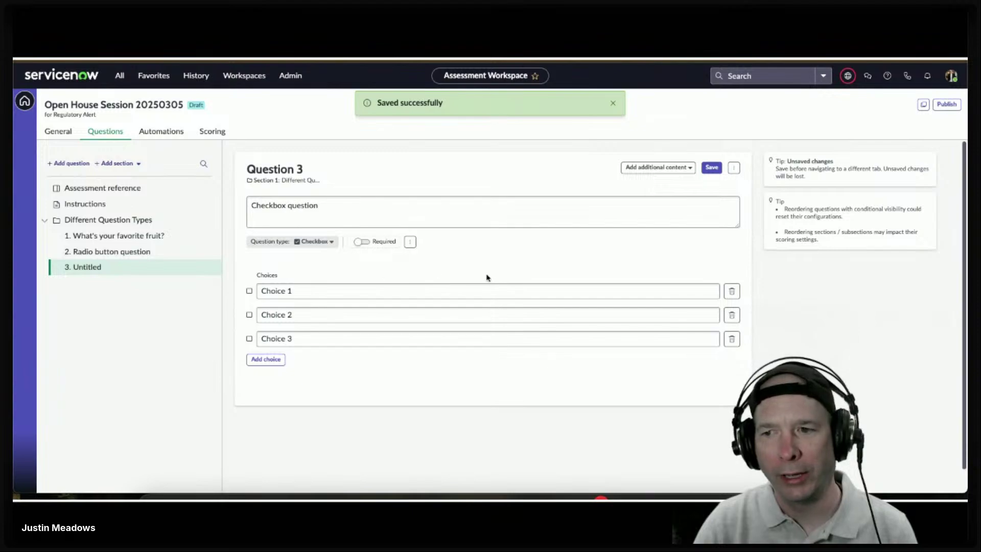
{"action": "left_click", "coordinate": [319, 313]}
{"action": "left_click", "coordinate": [317, 337]}
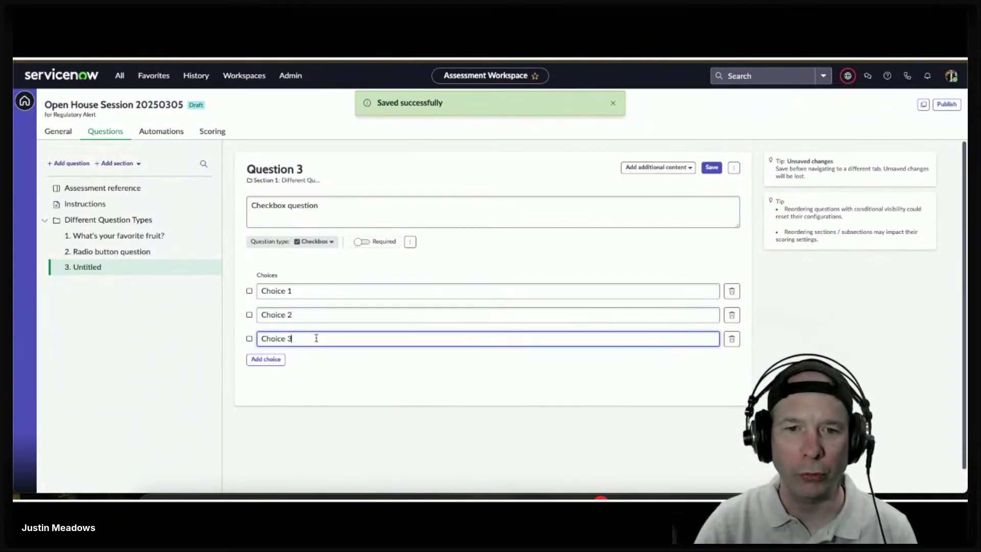
{"action": "left_click", "coordinate": [313, 290]}
Step: Check the extra response options available for the checkbox question, leave them unset and save the question
{"action": "left_click", "coordinate": [409, 241]}
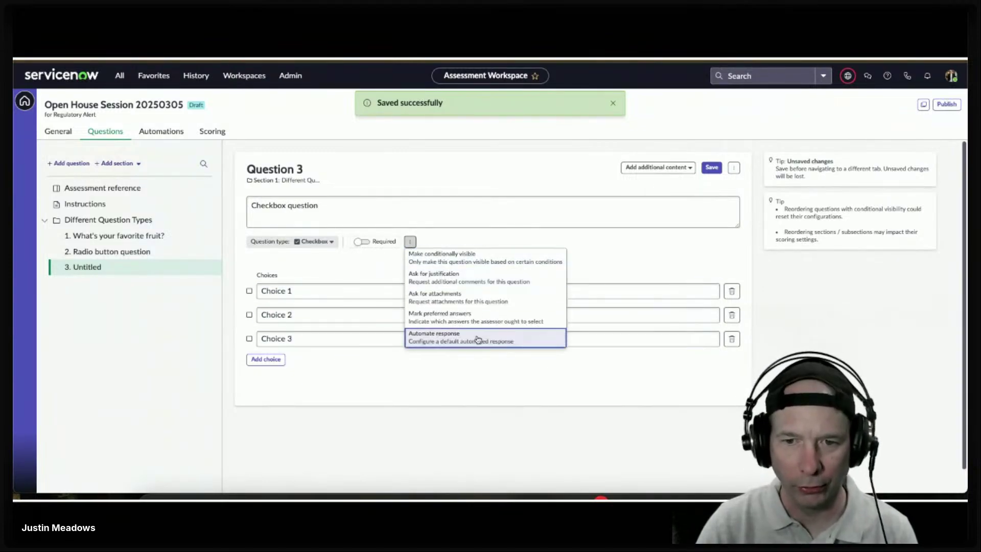
{"action": "left_click", "coordinate": [616, 276]}
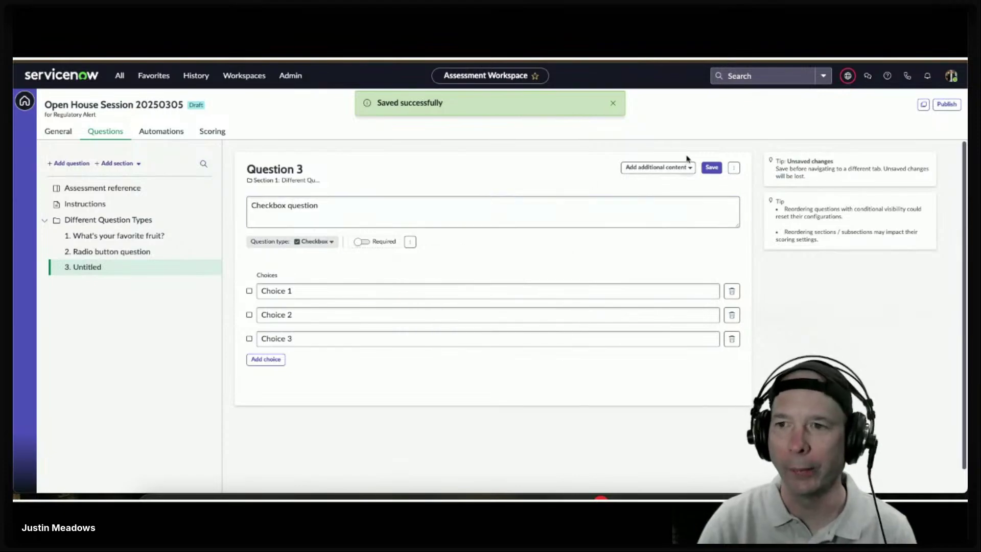
{"action": "left_click", "coordinate": [716, 166]}
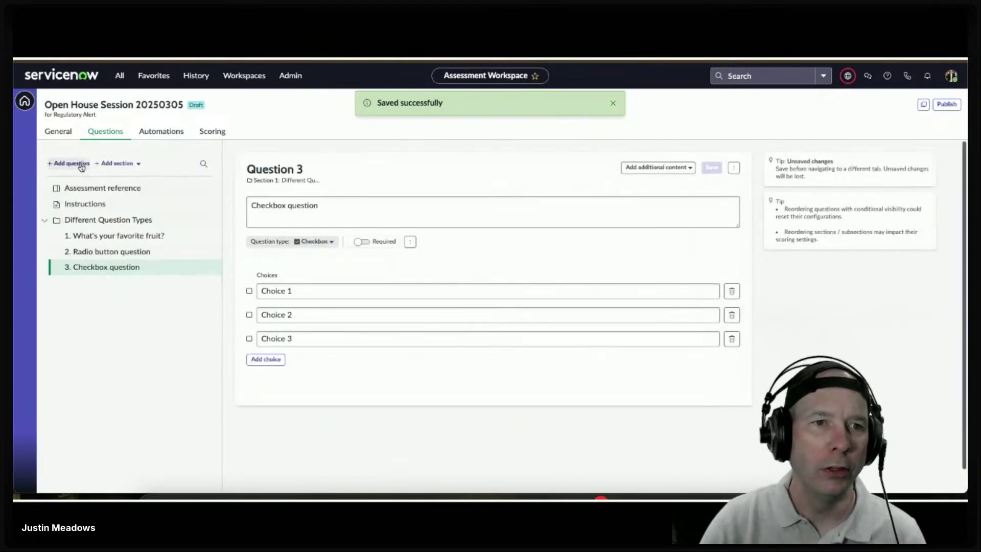
Step: Add question 4 as a required single-line text question reading "Enter some text" and save it
{"action": "left_click", "coordinate": [69, 163]}
{"action": "left_click", "coordinate": [291, 390]}
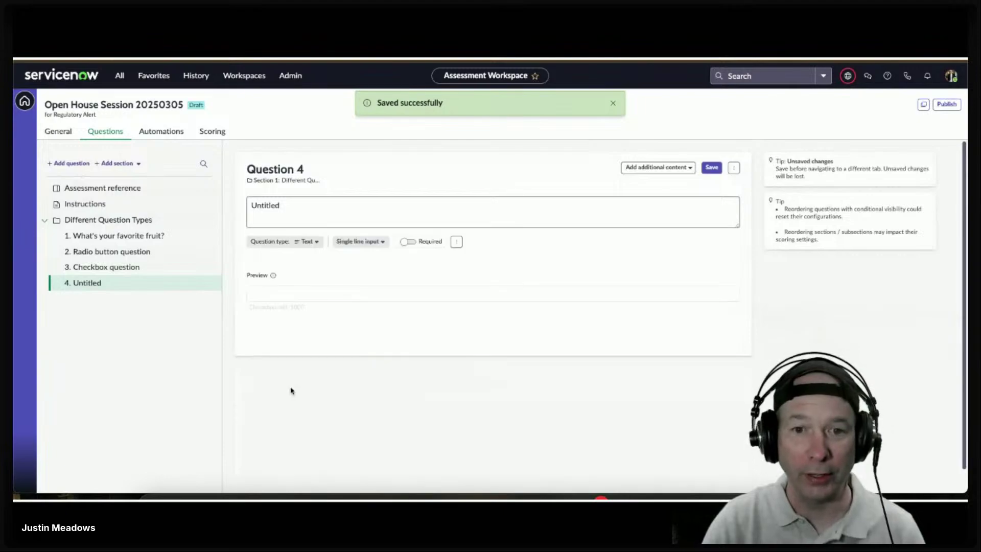
{"action": "left_click", "coordinate": [318, 207]}
{"action": "key", "text": "ctrl+a"}
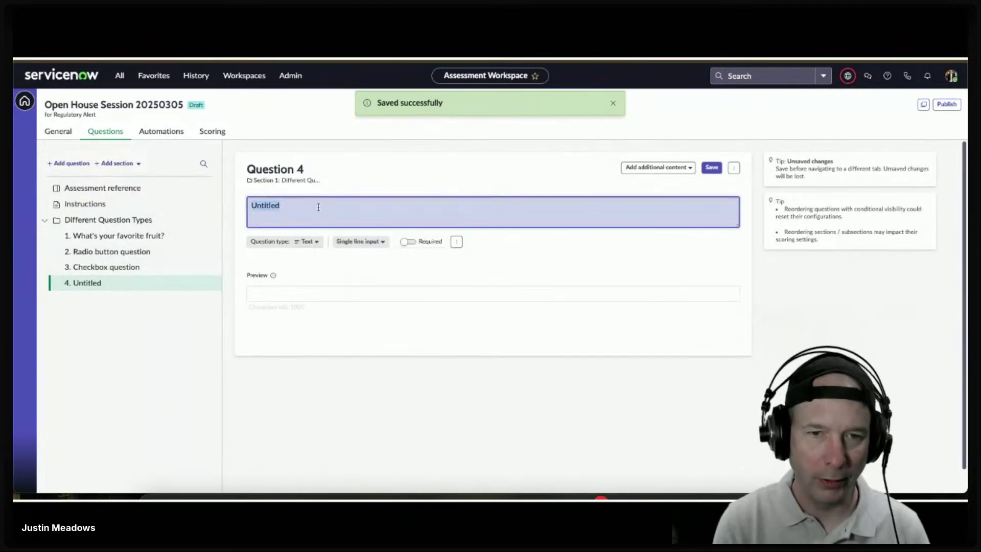
{"action": "type", "text": "Enter some text"}
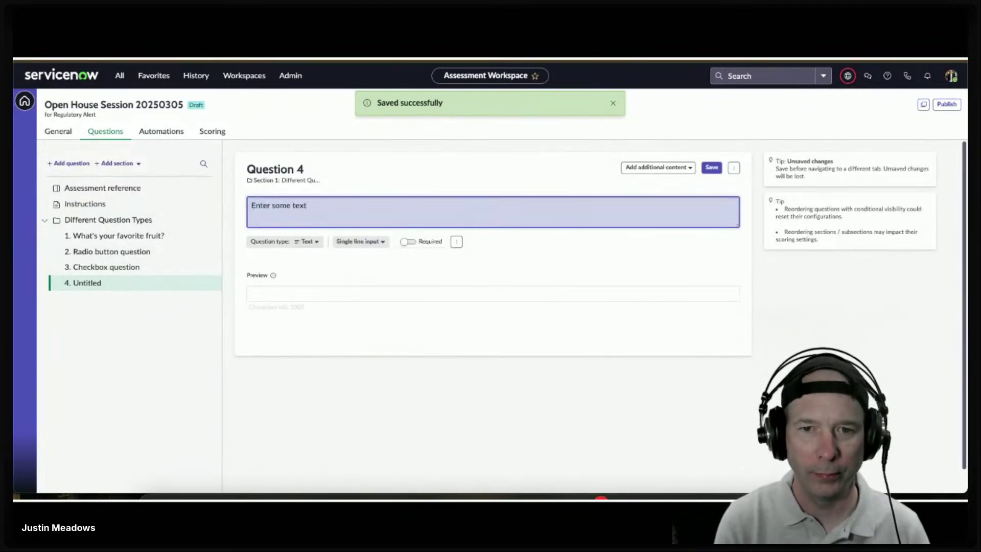
{"action": "left_click", "coordinate": [407, 241]}
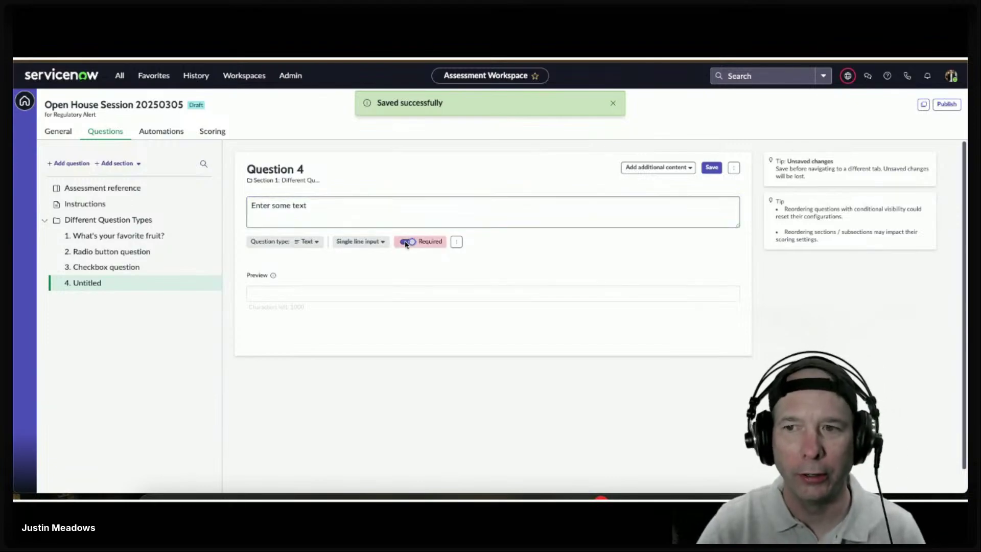
{"action": "left_click", "coordinate": [711, 167]}
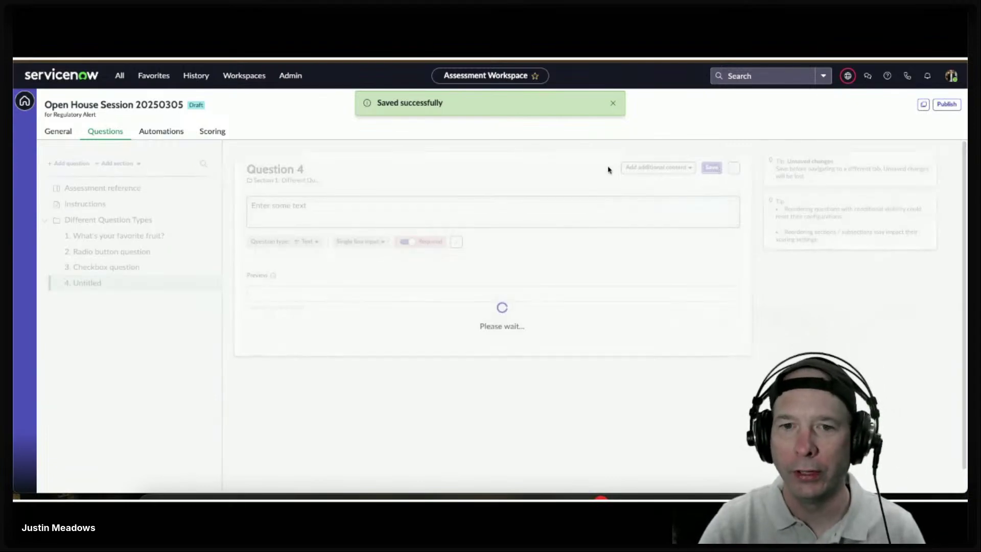
Step: Add question 5 as a required number question reading "Enter a number" and save it
{"action": "left_click", "coordinate": [74, 164]}
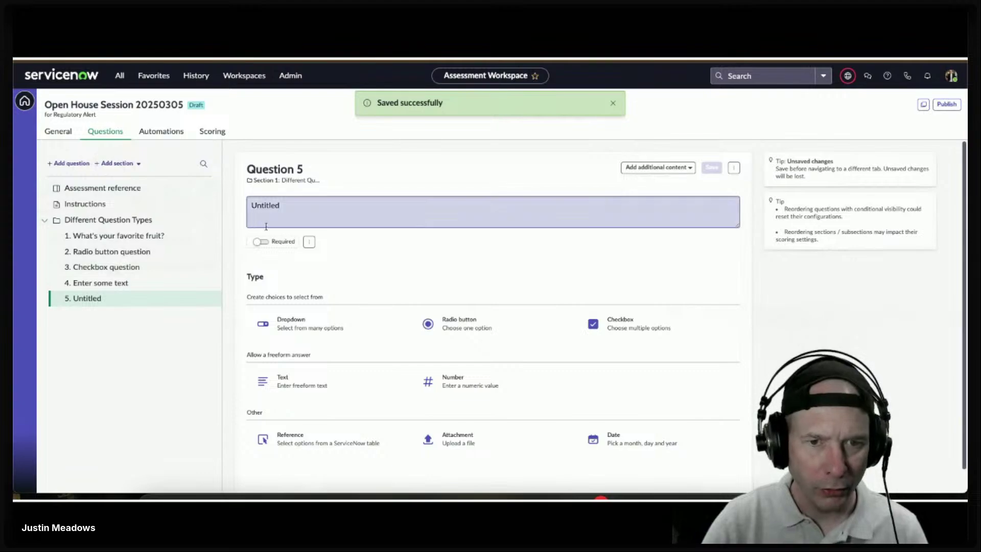
{"action": "left_click", "coordinate": [445, 381]}
{"action": "left_click", "coordinate": [285, 217]}
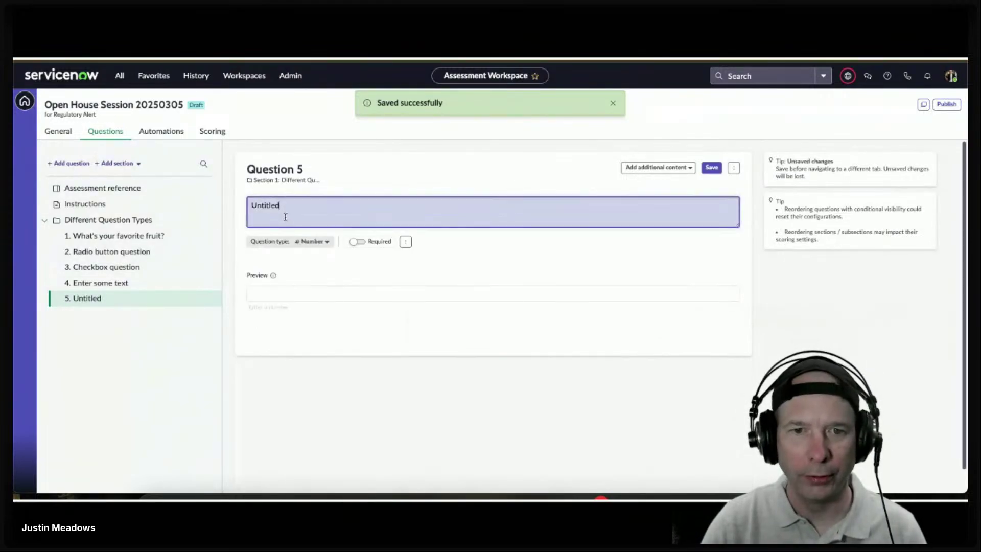
{"action": "type", "text": "Enter a number"}
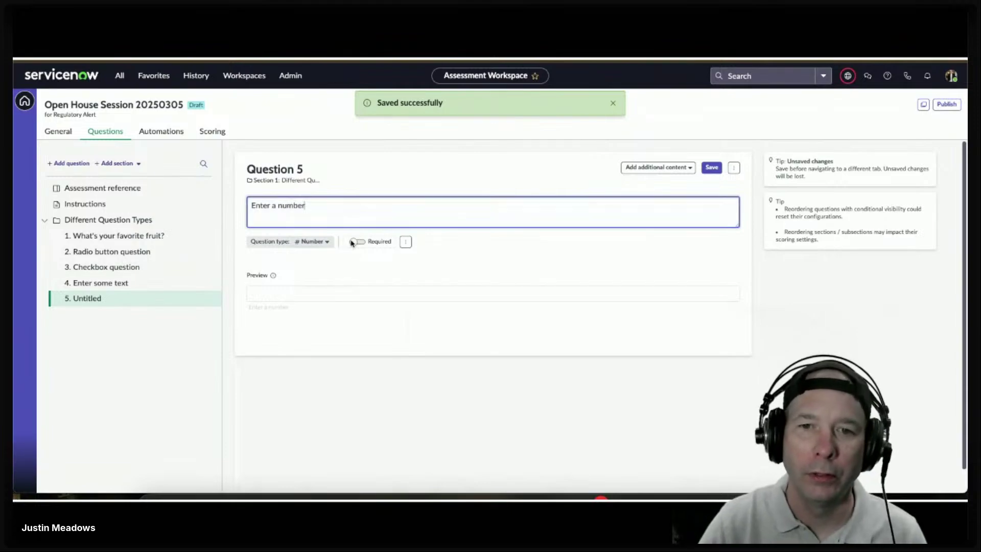
{"action": "left_click", "coordinate": [356, 241]}
{"action": "left_click", "coordinate": [710, 167]}
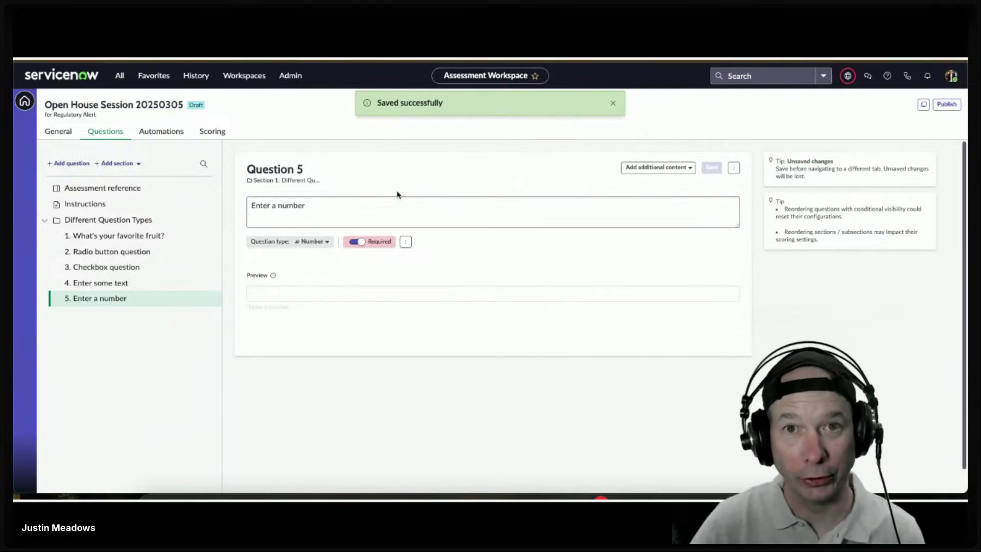
Step: Add question 6 as a reference question with the text "Reference question"
{"action": "left_click", "coordinate": [90, 169]}
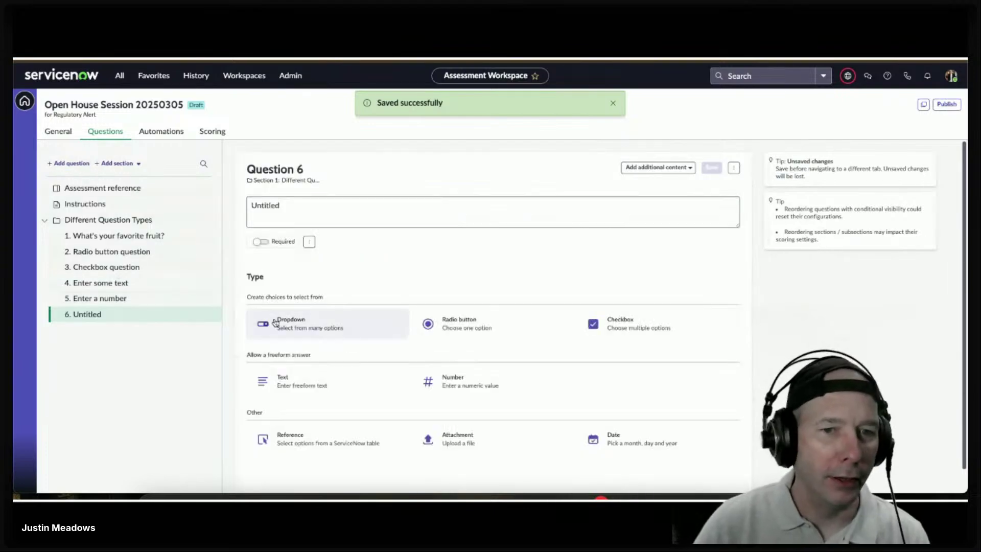
{"action": "scroll", "coordinate": [330, 421], "scroll_direction": "down", "scroll_amount": 1}
{"action": "left_click", "coordinate": [330, 419]}
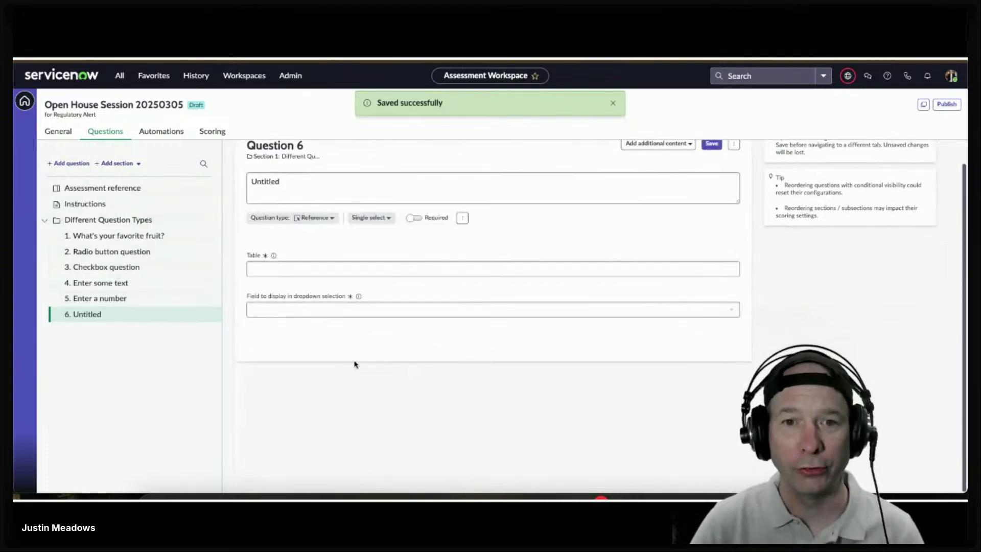
{"action": "left_click", "coordinate": [308, 191]}
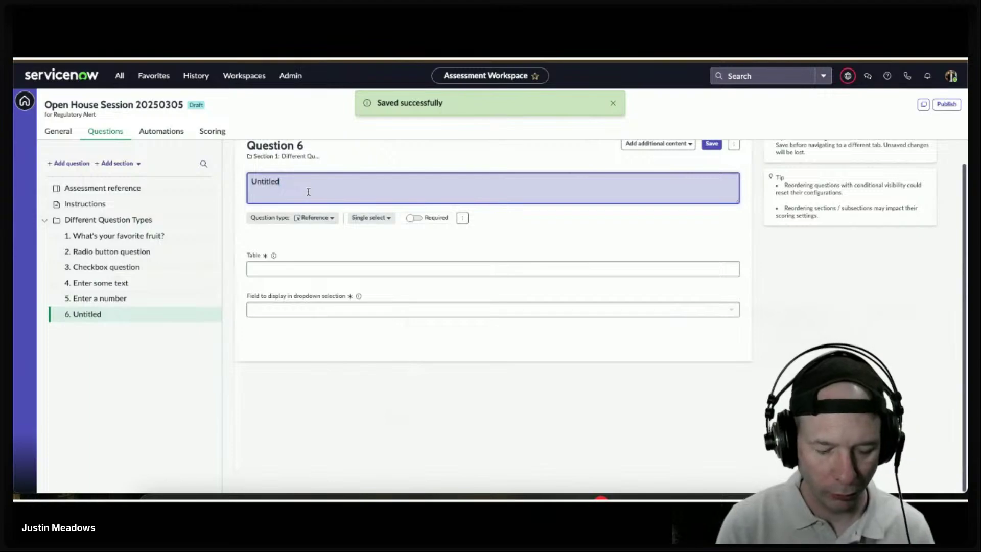
{"action": "type", "text": "Reference"}
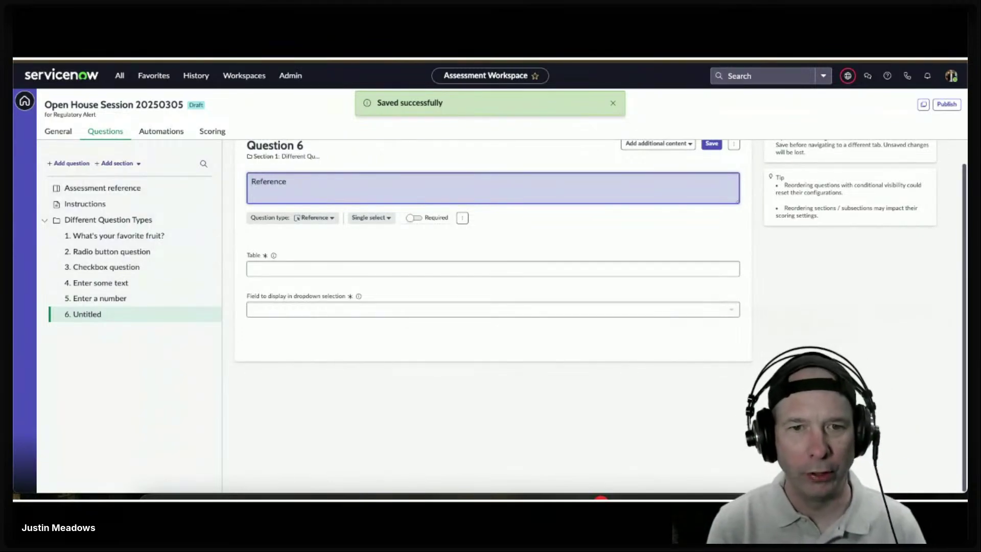
{"action": "type", "text": " question"}
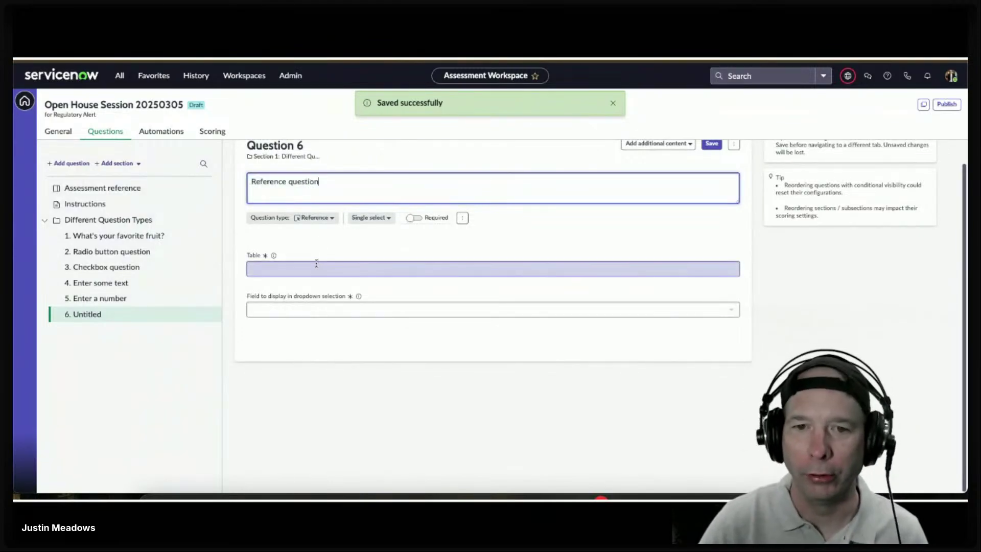
Step: Search the tables for service_offering and set Offering as the reference question's table
{"action": "left_click", "coordinate": [318, 267]}
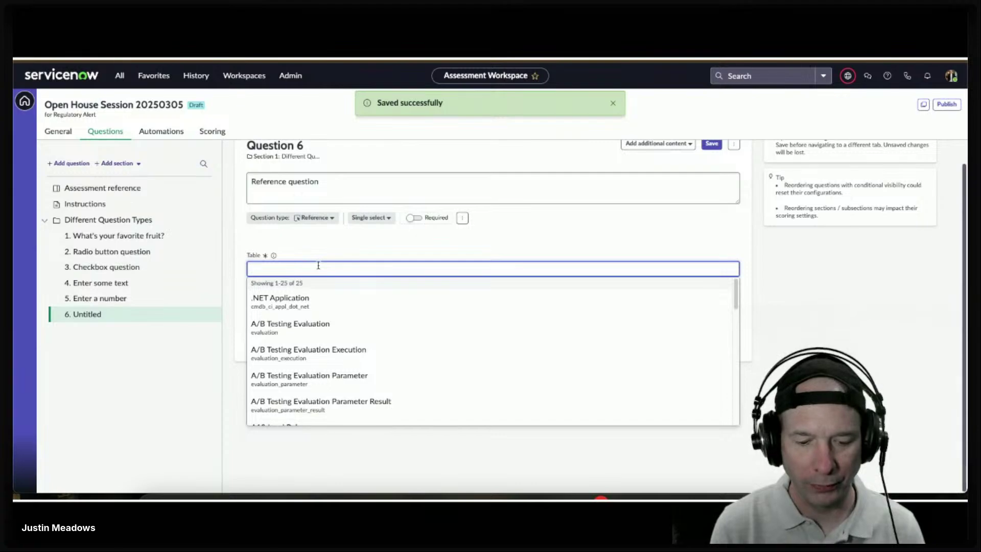
{"action": "type", "text": "cmdb_ci"}
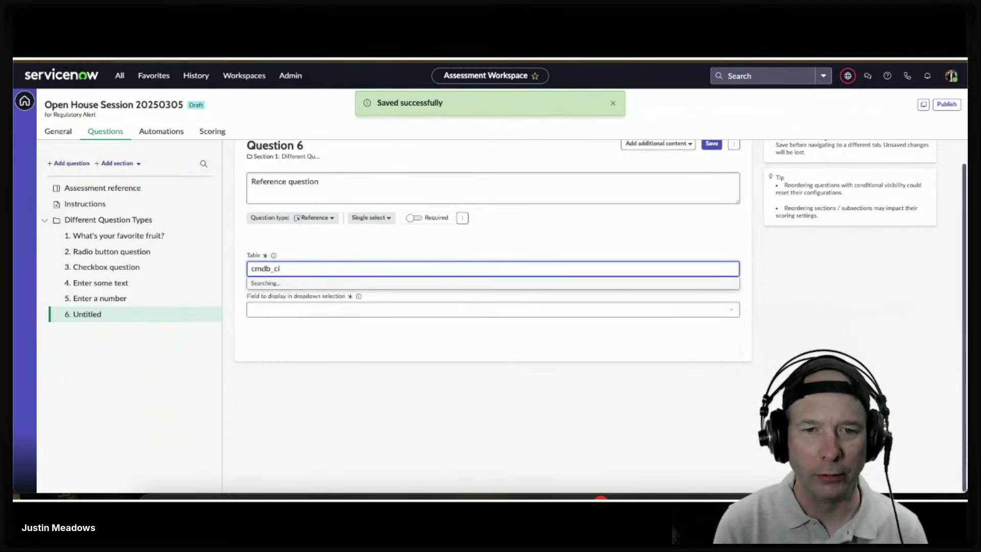
{"action": "key", "text": "ctrl+a"}
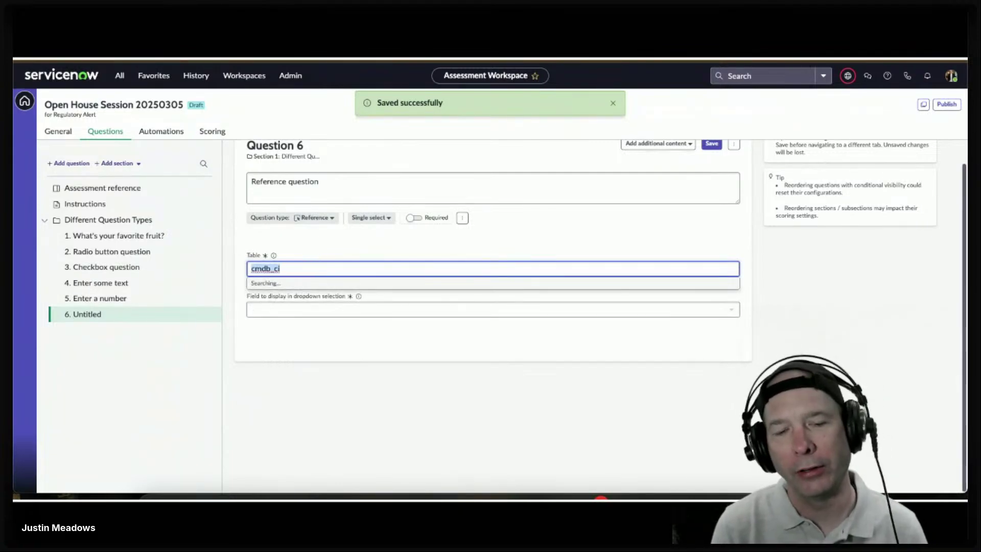
{"action": "type", "text": "service_offering"}
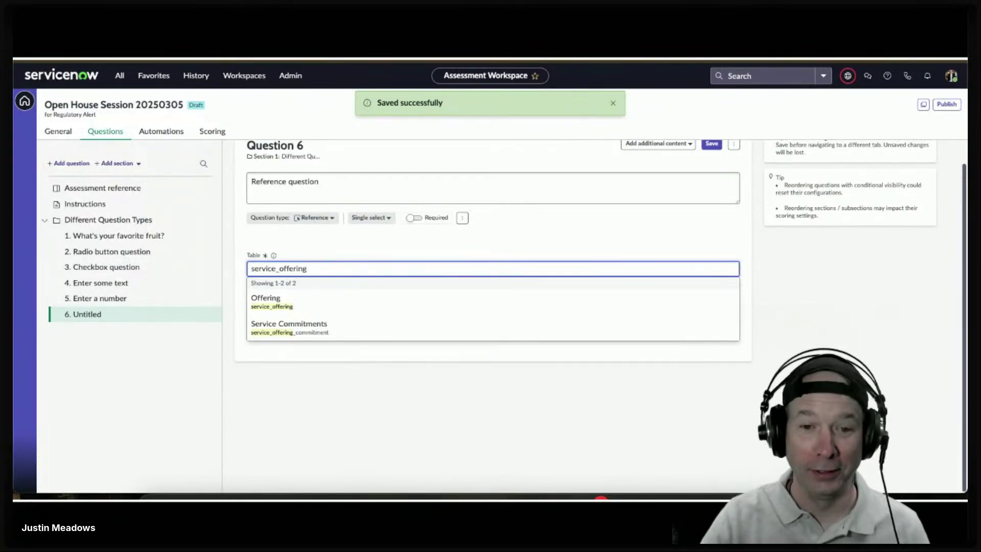
{"action": "left_click", "coordinate": [286, 304]}
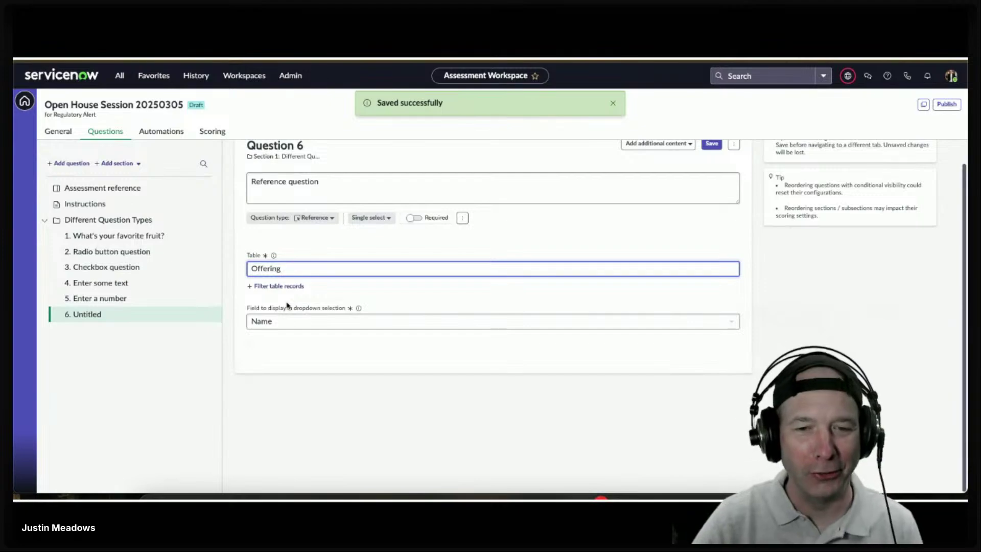
Step: Review the display field options for the Offering table and choose Name as the field shown in the dropdown selection
{"action": "left_click", "coordinate": [271, 321]}
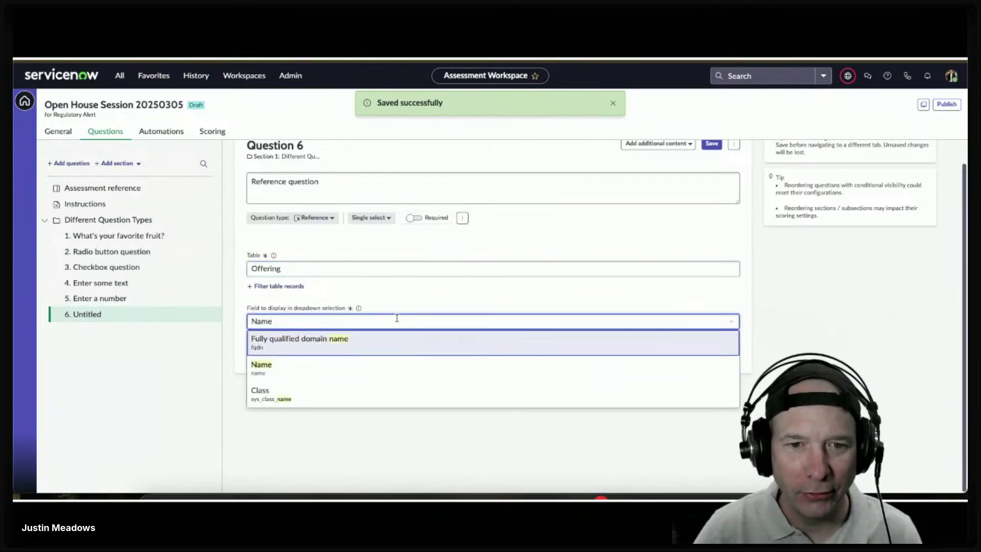
{"action": "left_click", "coordinate": [388, 270]}
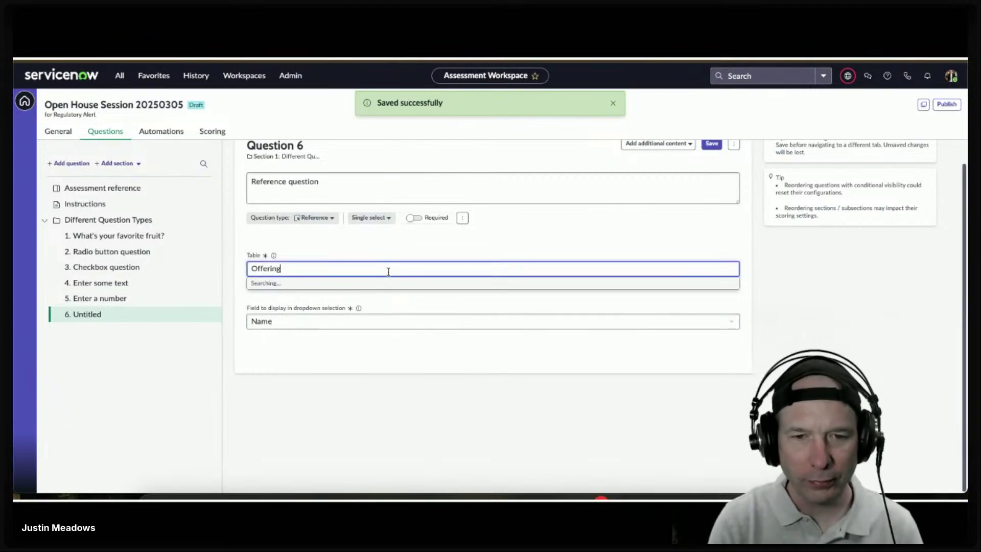
{"action": "left_click", "coordinate": [378, 300]}
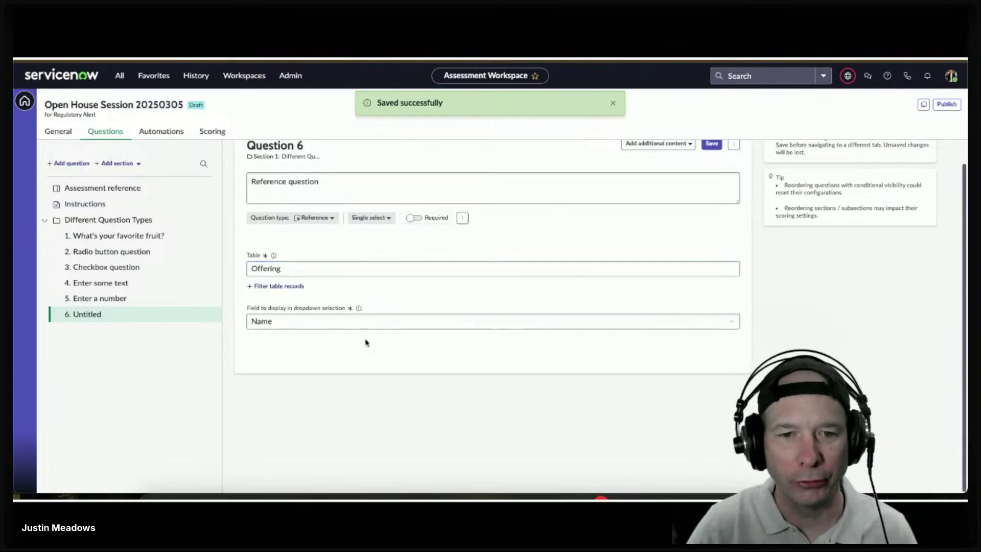
{"action": "left_click", "coordinate": [355, 322]}
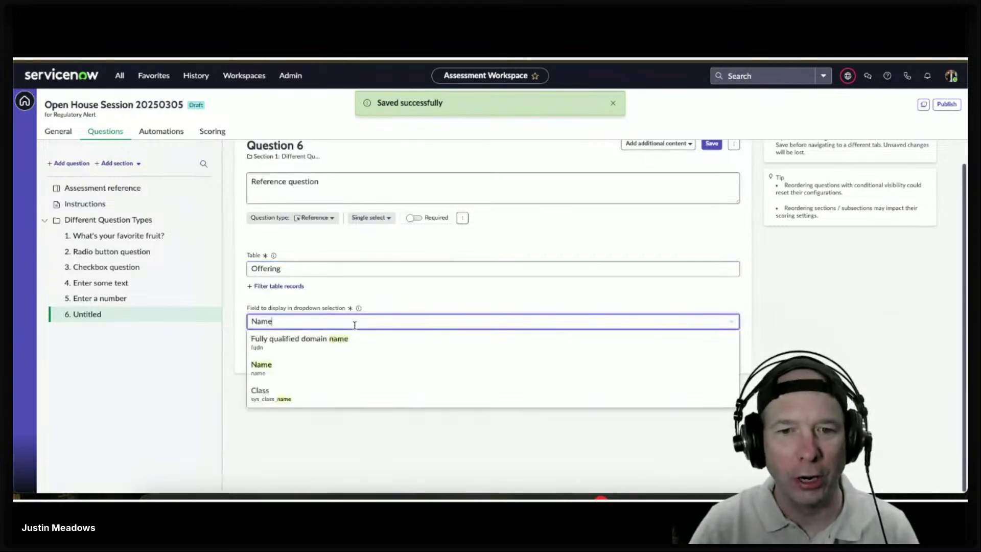
{"action": "left_click", "coordinate": [335, 366]}
{"action": "left_click", "coordinate": [333, 348]}
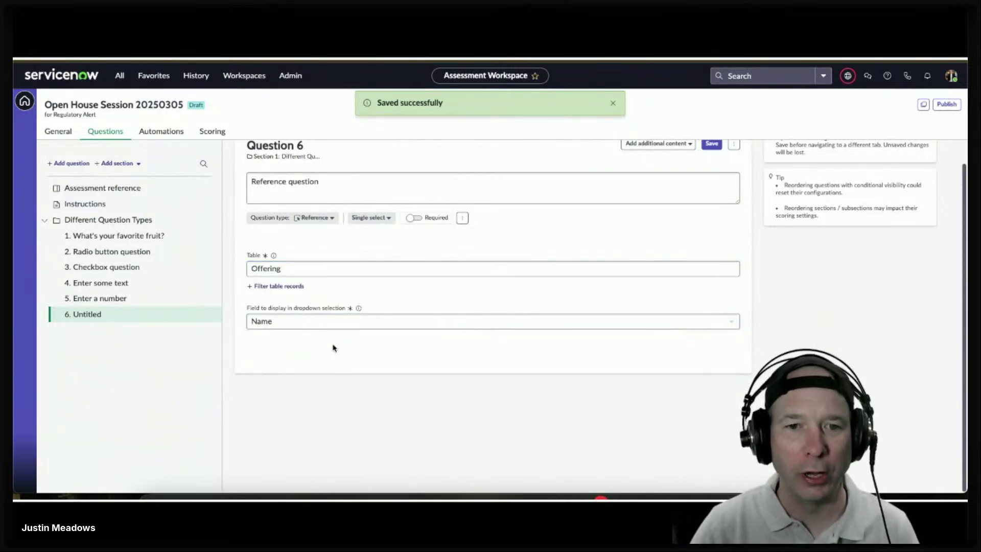
Step: Make the reference question required and save it
{"action": "left_click", "coordinate": [413, 217]}
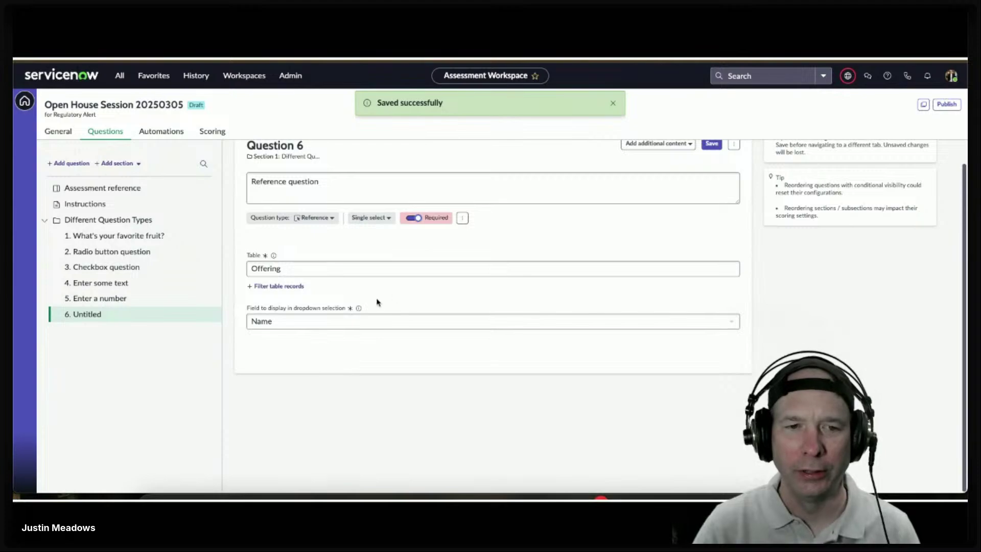
{"action": "left_click", "coordinate": [713, 171]}
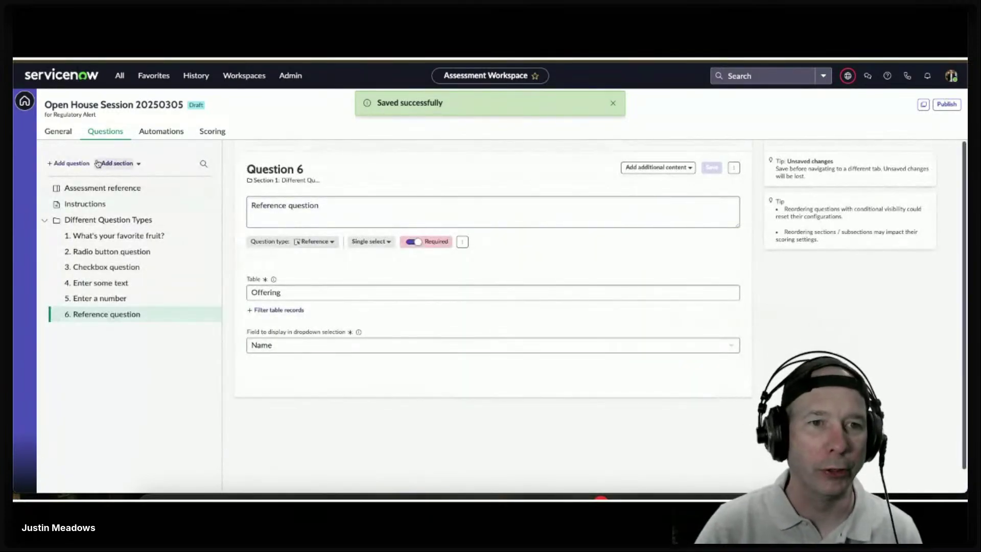
Step: Add question 7 as a required attachment question reading "Attachment question" and save it
{"action": "left_click", "coordinate": [69, 163]}
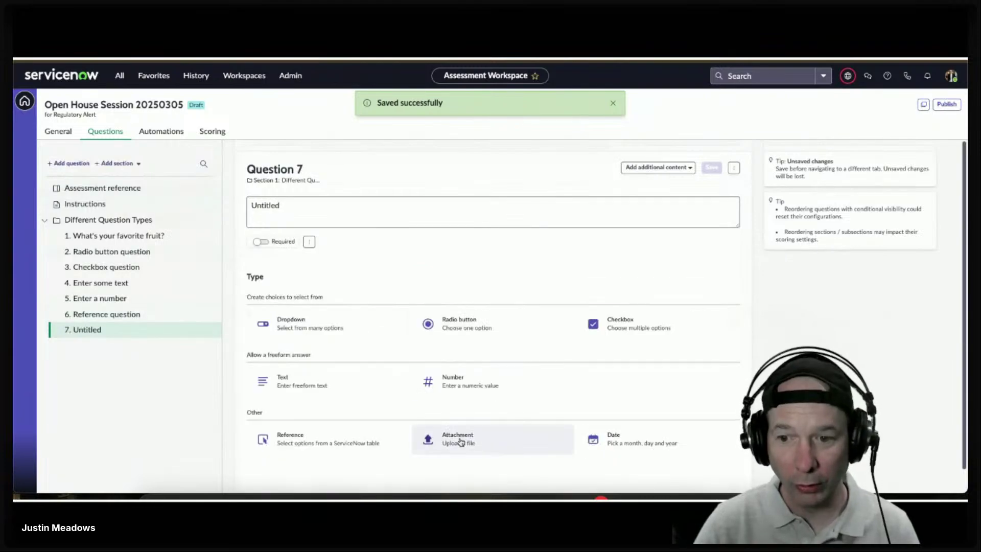
{"action": "left_click", "coordinate": [461, 442]}
{"action": "left_click", "coordinate": [287, 214]}
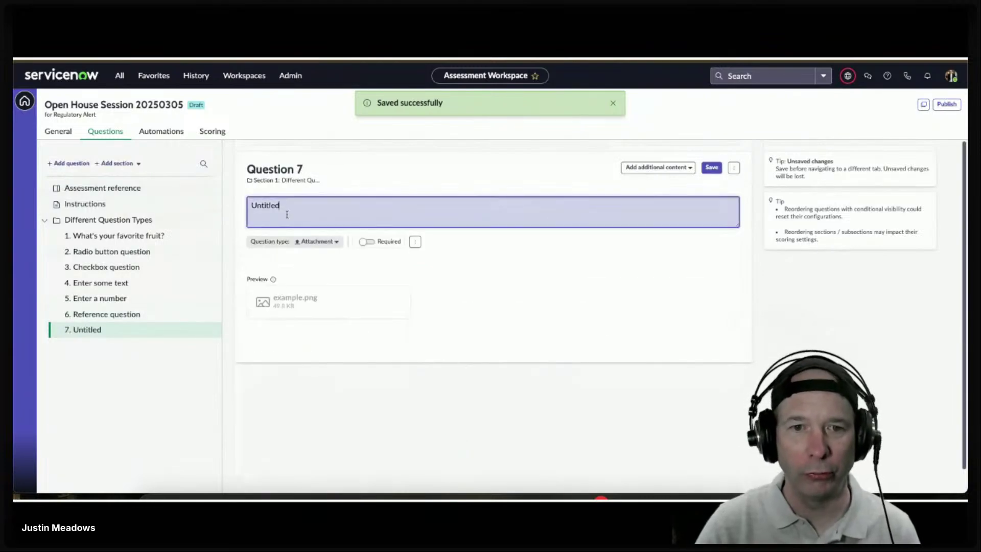
{"action": "key", "text": "ctrl+a"}
{"action": "type", "text": "Attach"}
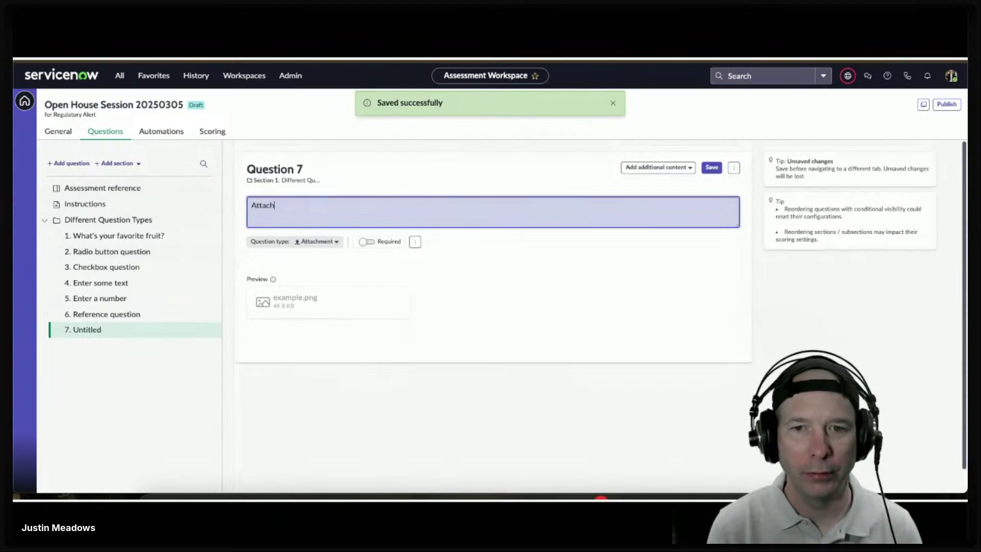
{"action": "type", "text": "ment question"}
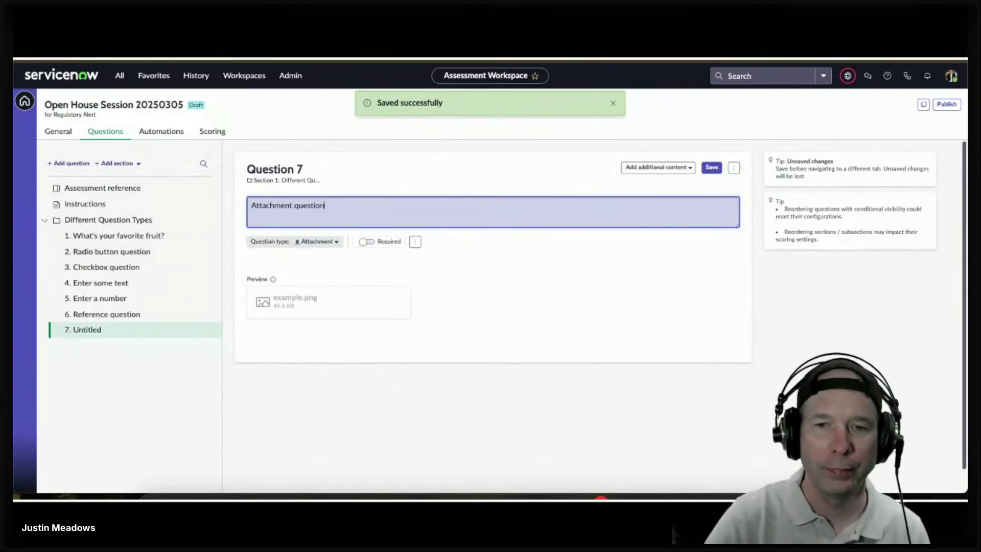
{"action": "left_click", "coordinate": [366, 241]}
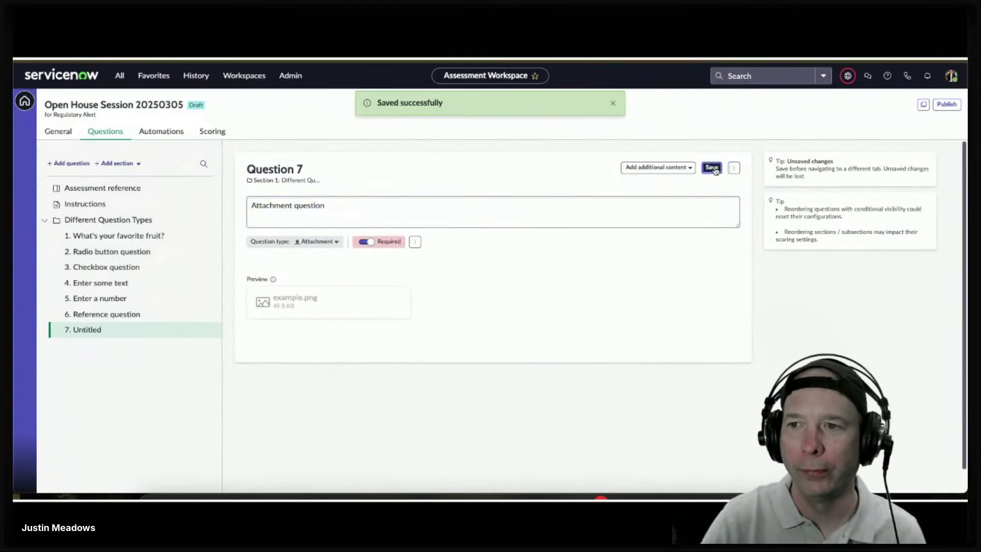
Step: Add question 8 as a required date question reading "Date question" and save it
{"action": "left_click", "coordinate": [70, 163]}
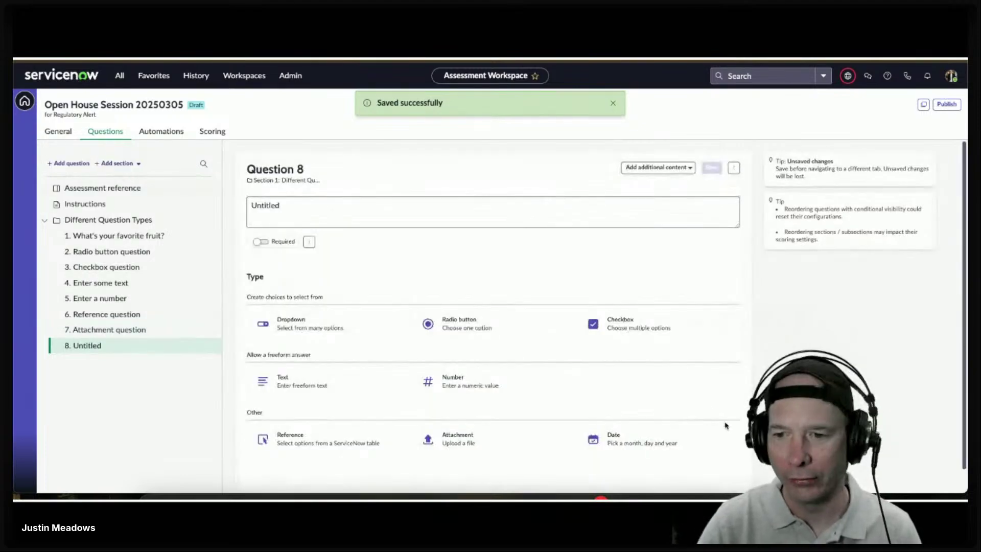
{"action": "left_click", "coordinate": [613, 438]}
{"action": "left_click", "coordinate": [350, 204]}
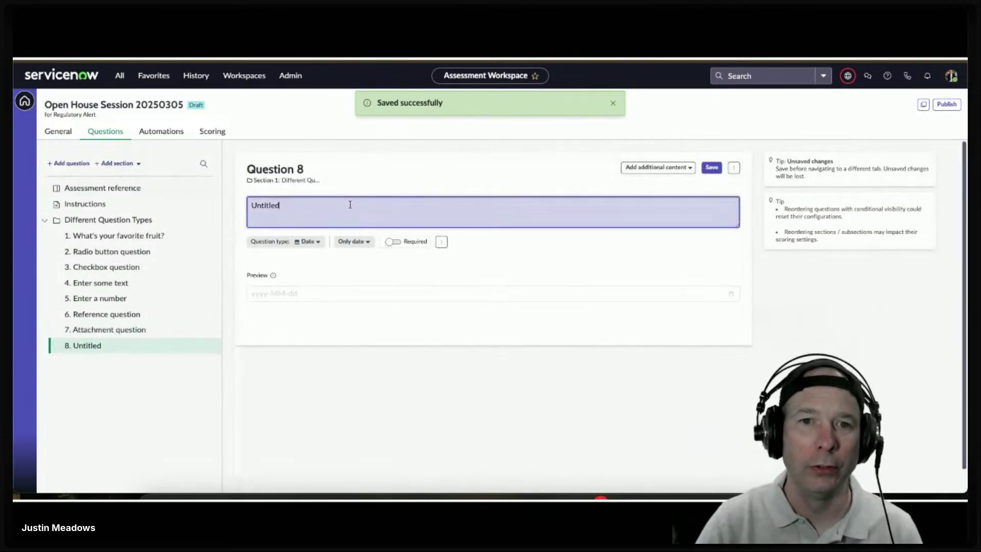
{"action": "key", "text": "ctrl+a"}
{"action": "type", "text": "Date que"}
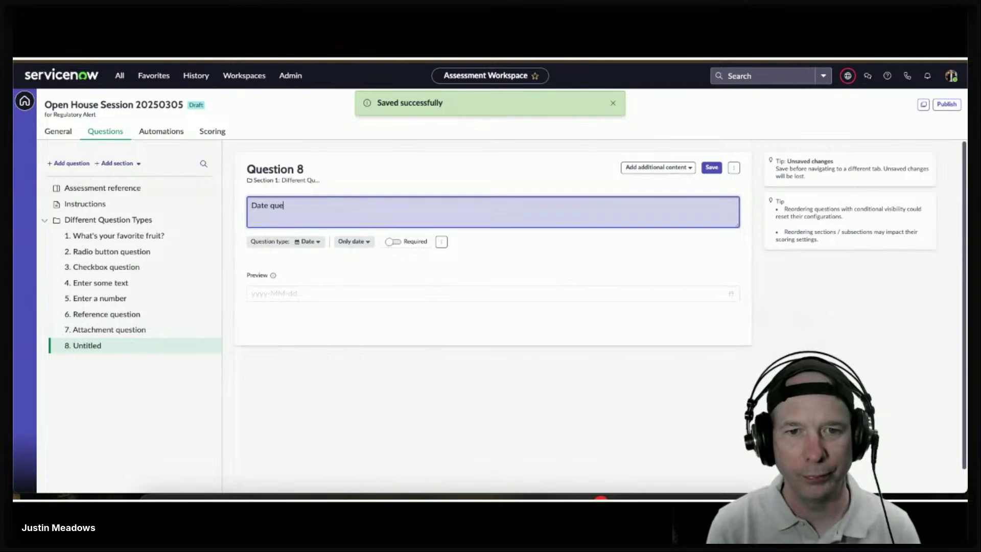
{"action": "type", "text": "stion"}
{"action": "left_click", "coordinate": [393, 241]}
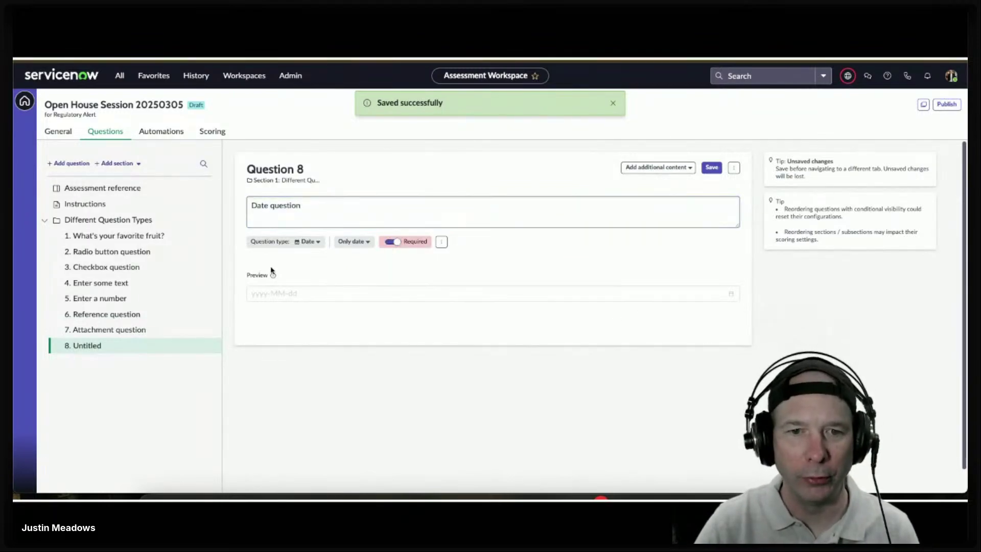
{"action": "mouse_move", "coordinate": [273, 275]}
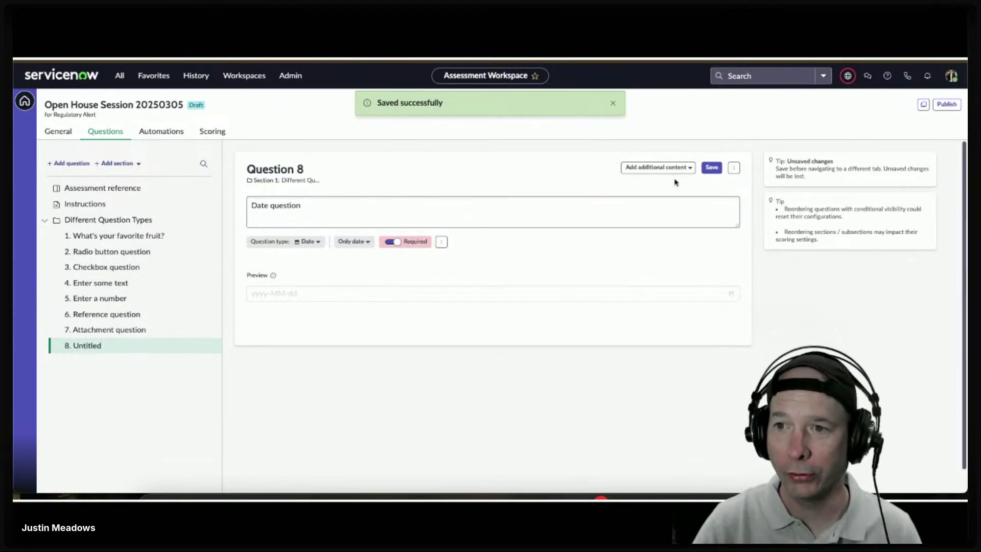
{"action": "left_click", "coordinate": [711, 167]}
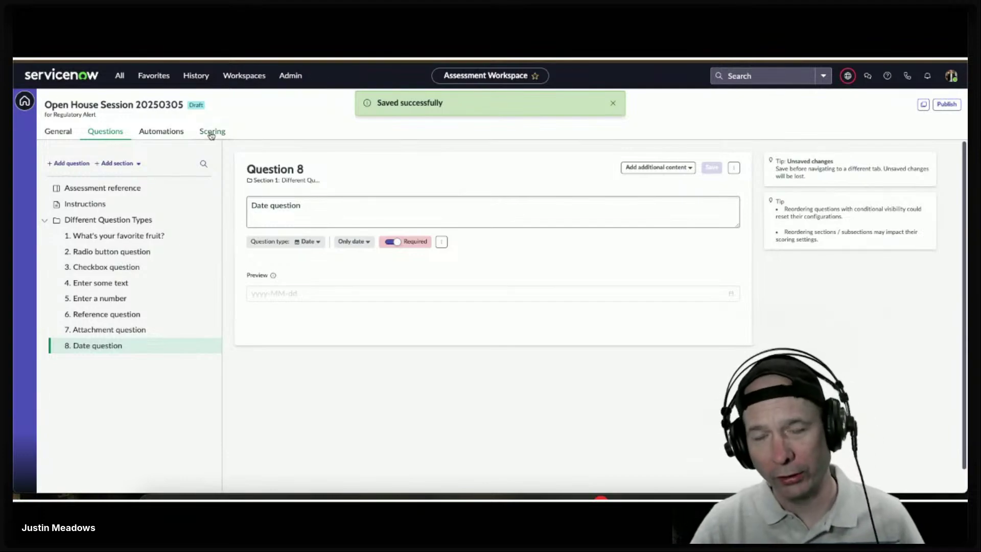
Step: Enable scoring for the assessment template and turn on the configuration for the assessment score
{"action": "left_click", "coordinate": [211, 134]}
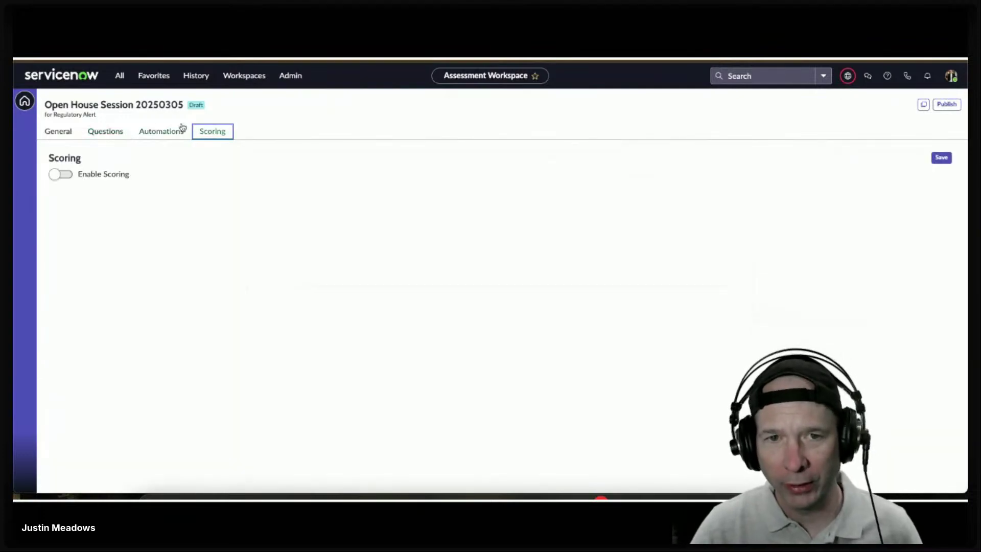
{"action": "left_click", "coordinate": [92, 131]}
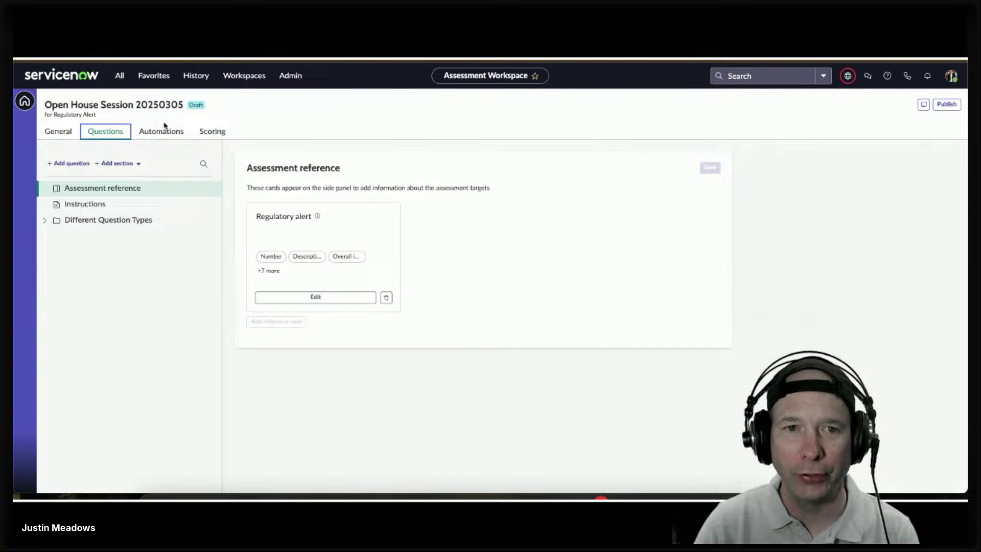
{"action": "left_click", "coordinate": [199, 134]}
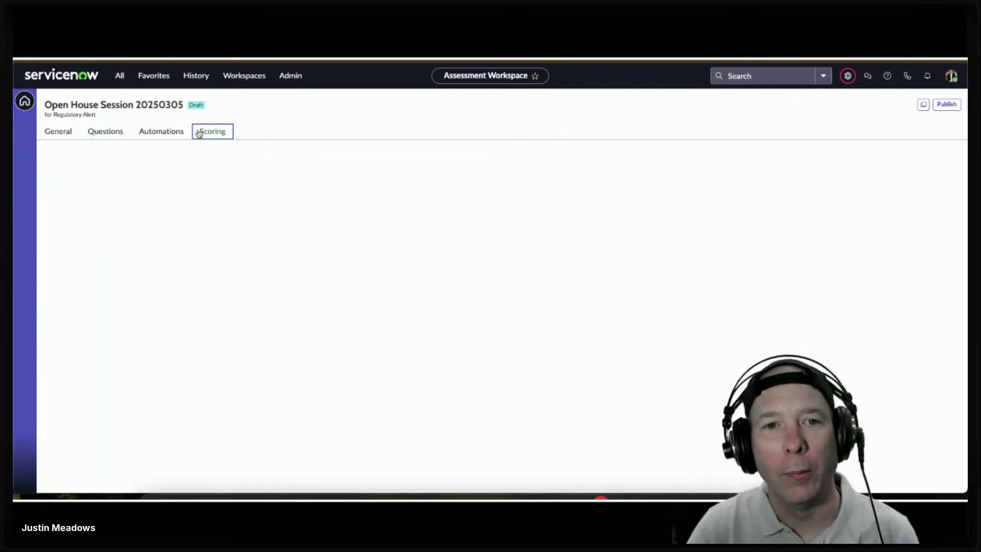
{"action": "left_click", "coordinate": [61, 175]}
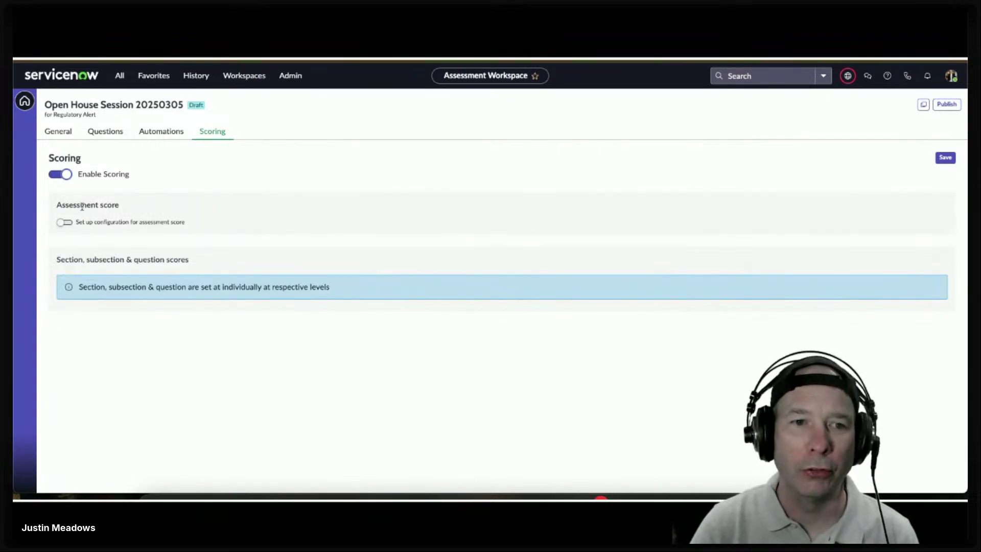
{"action": "left_click", "coordinate": [65, 222]}
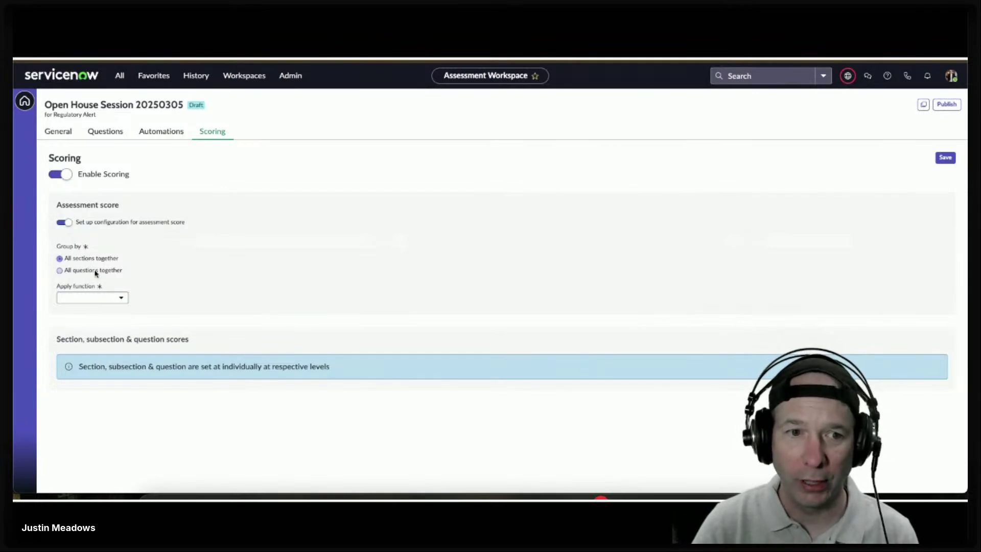
Step: Group the assessment score by all sections together, apply the Weighted average function, and save the scoring setup
{"action": "left_click", "coordinate": [121, 298]}
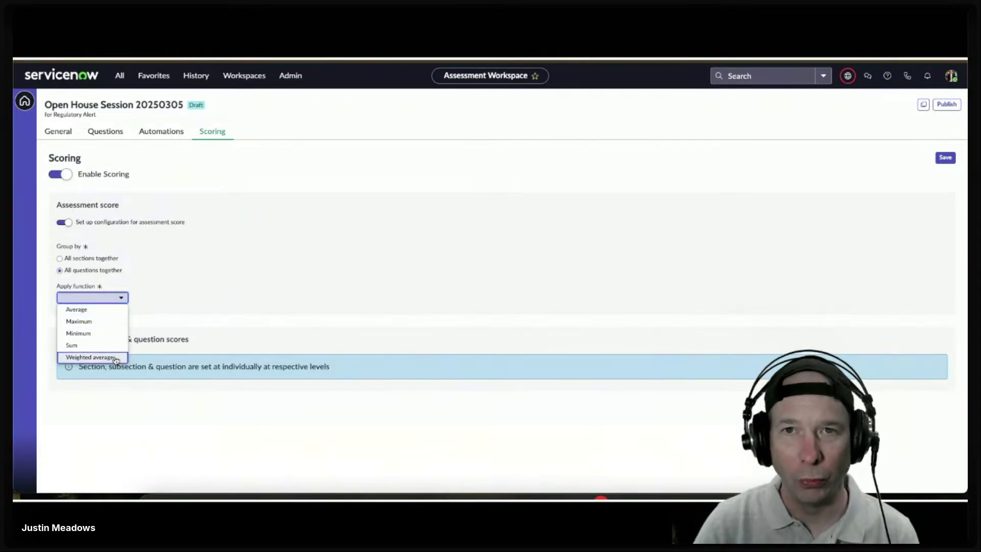
{"action": "left_click", "coordinate": [177, 291]}
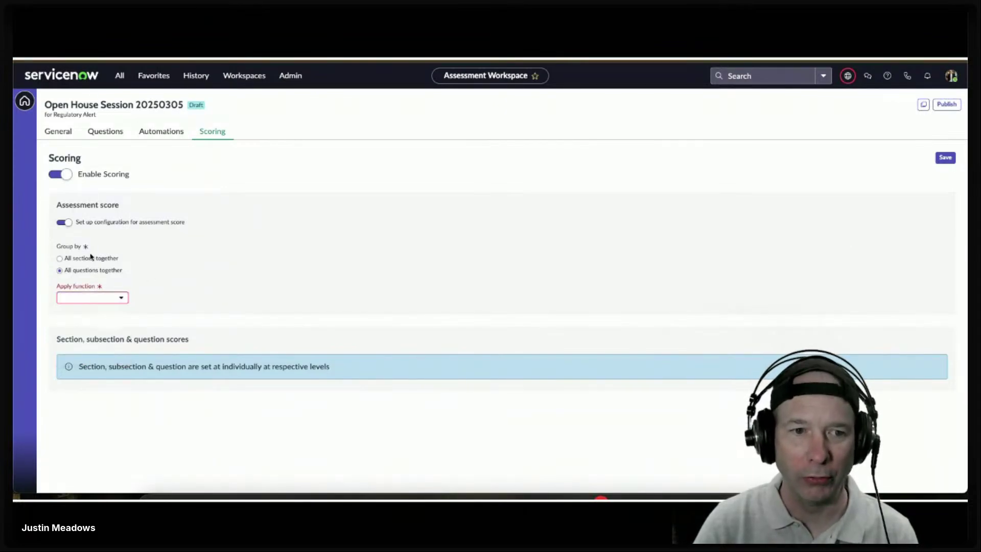
{"action": "left_click", "coordinate": [103, 298]}
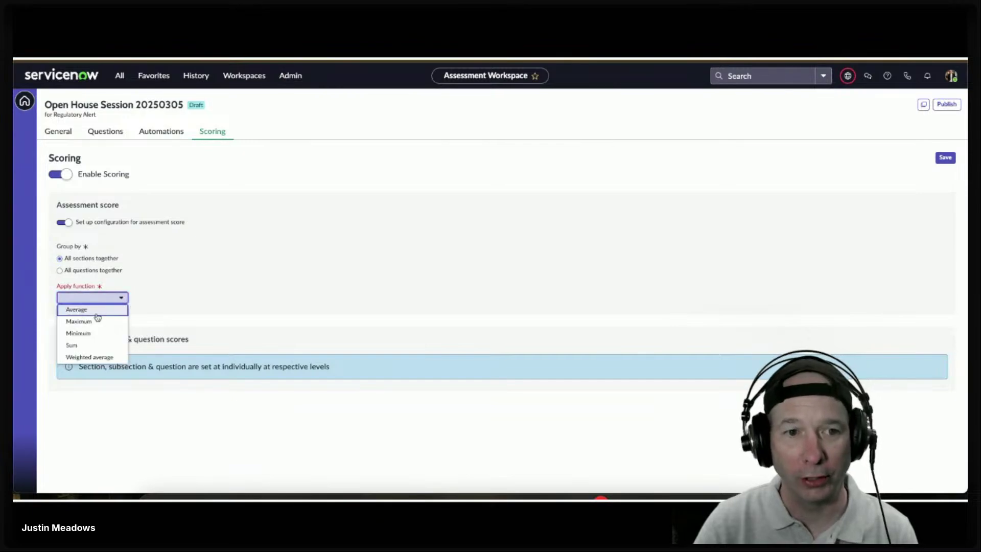
{"action": "left_click", "coordinate": [97, 355]}
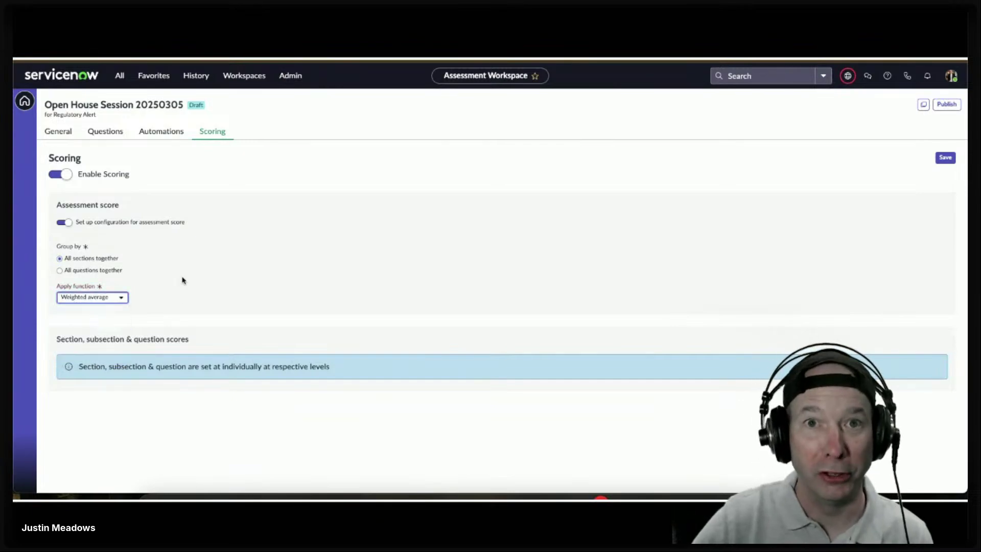
{"action": "left_click", "coordinate": [941, 159]}
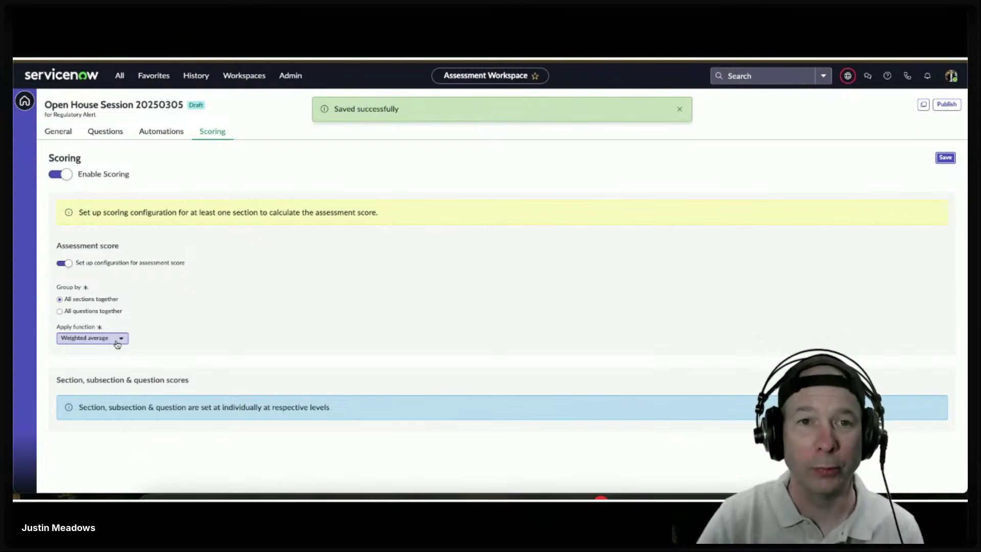
{"action": "left_click", "coordinate": [945, 157]}
Step: Open question 1, "What's your favorite fruit?", in the Different Question Types section and enable scoring for it
{"action": "left_click", "coordinate": [117, 132]}
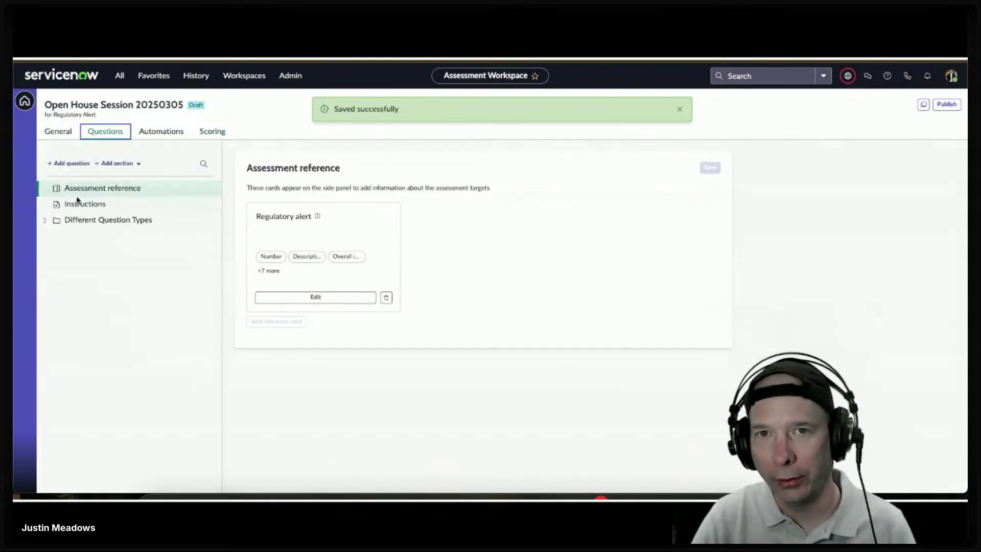
{"action": "left_click", "coordinate": [43, 219]}
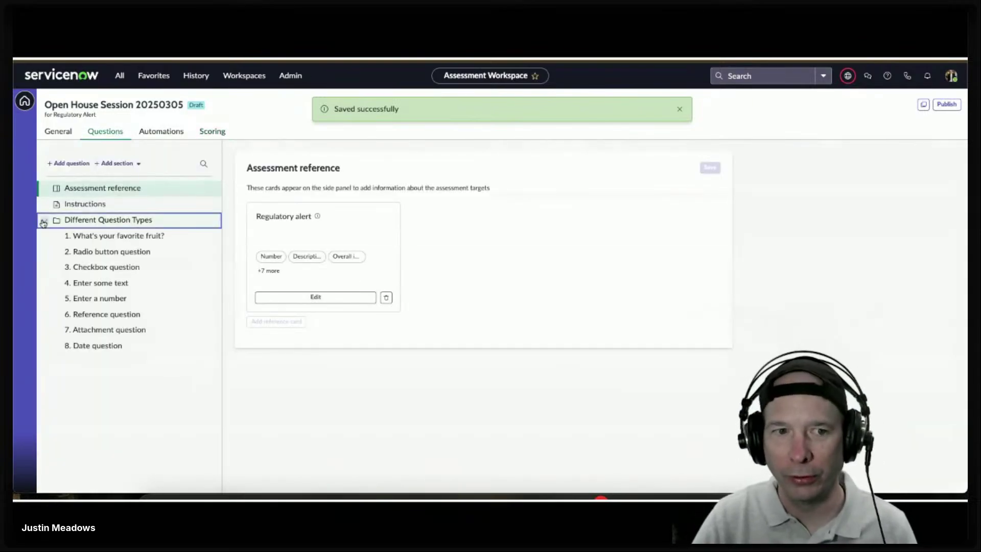
{"action": "left_click", "coordinate": [96, 237]}
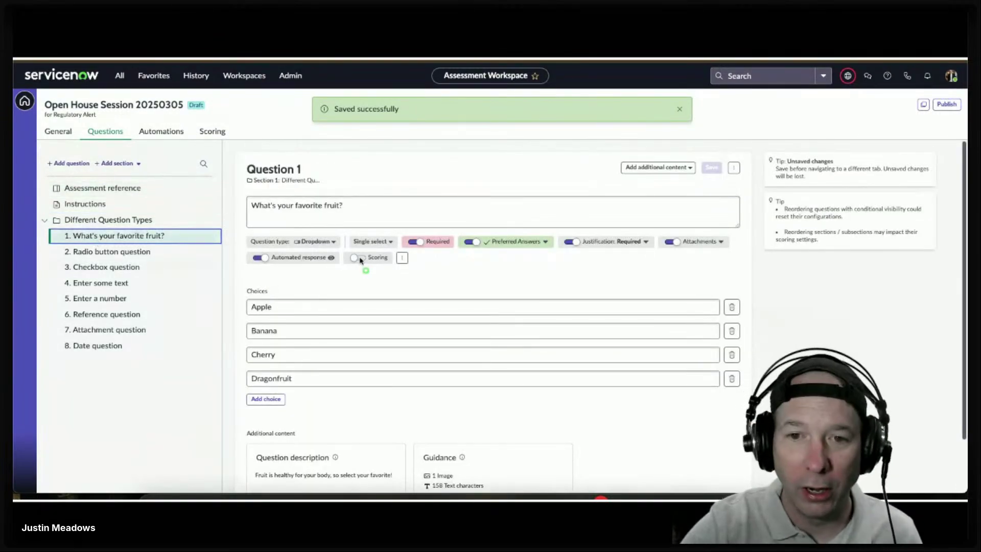
{"action": "left_click_drag", "start_coordinate": [338, 244], "coordinate": [412, 274]}
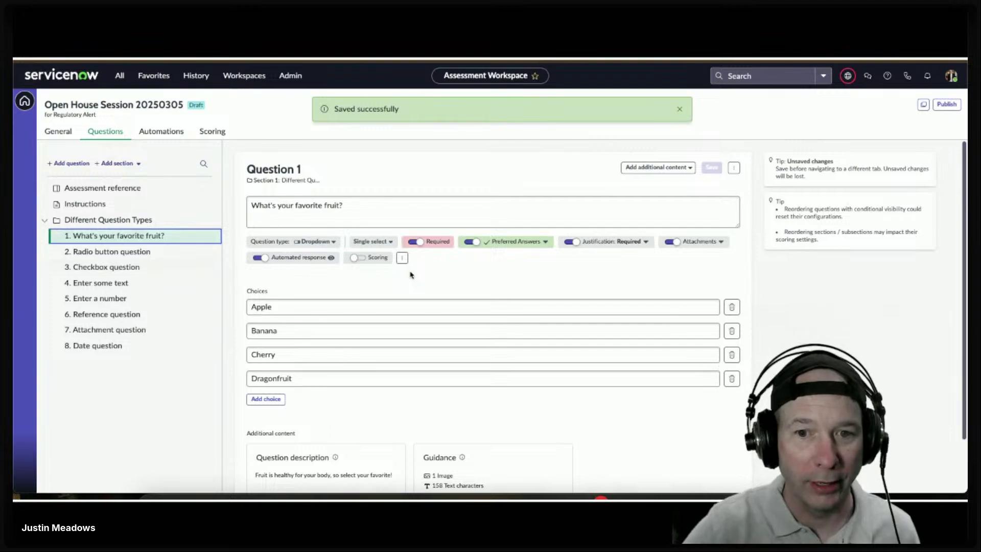
{"action": "left_click", "coordinate": [361, 258]}
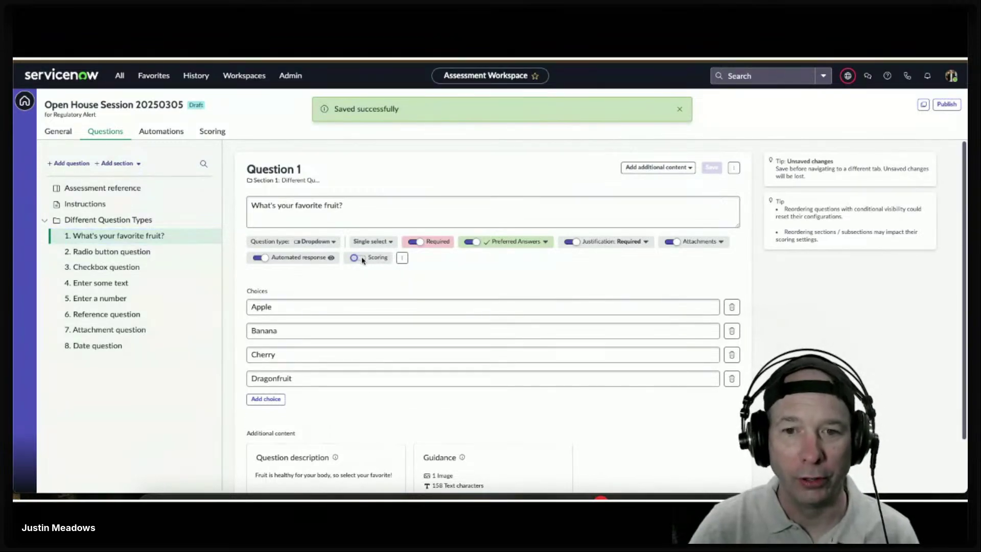
Step: Score question 1's choices: Apple 1, Banana 2, Cherry 3 and Dragonfruit 4
{"action": "left_click", "coordinate": [705, 302]}
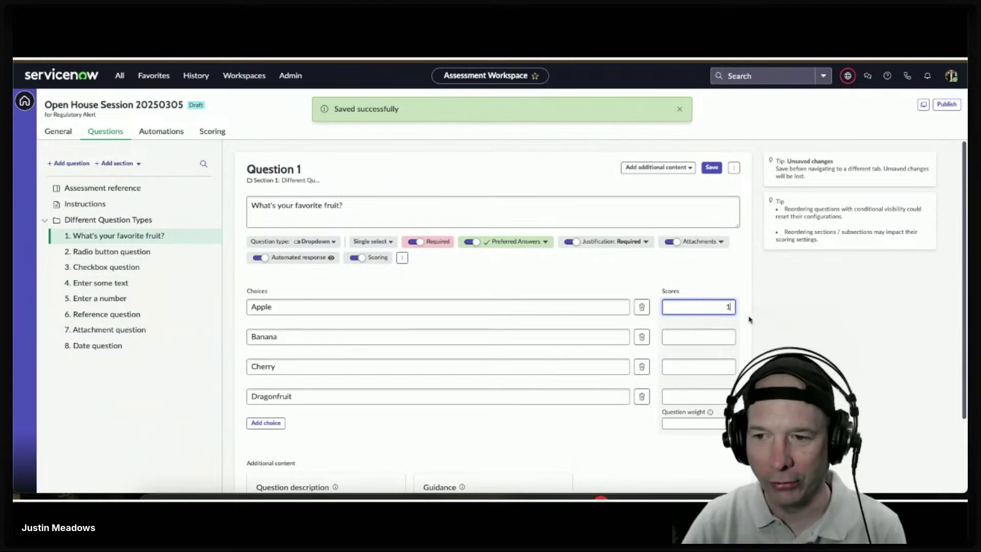
{"action": "left_click", "coordinate": [710, 336]}
{"action": "type", "text": "2"}
{"action": "left_click", "coordinate": [700, 364]}
{"action": "left_click", "coordinate": [690, 398]}
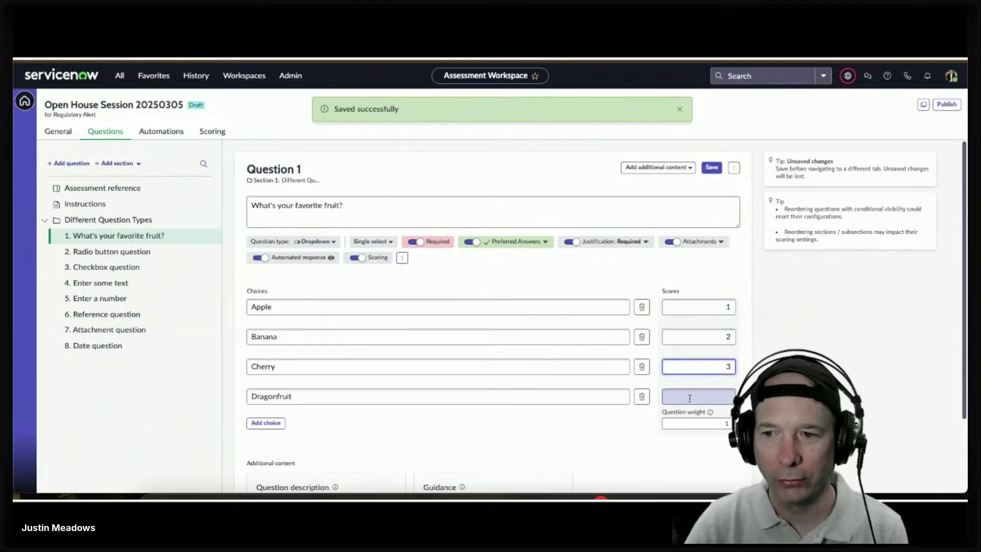
Step: Select question 1's weight, switch to the Calculator app and divide 100 by 8
{"action": "left_click", "coordinate": [694, 418]}
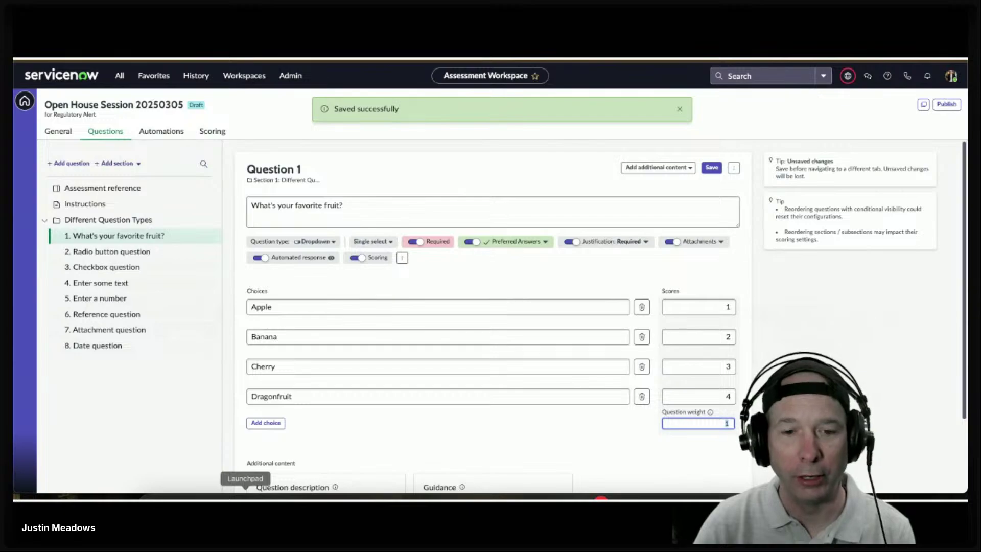
{"action": "left_click", "coordinate": [245, 494]}
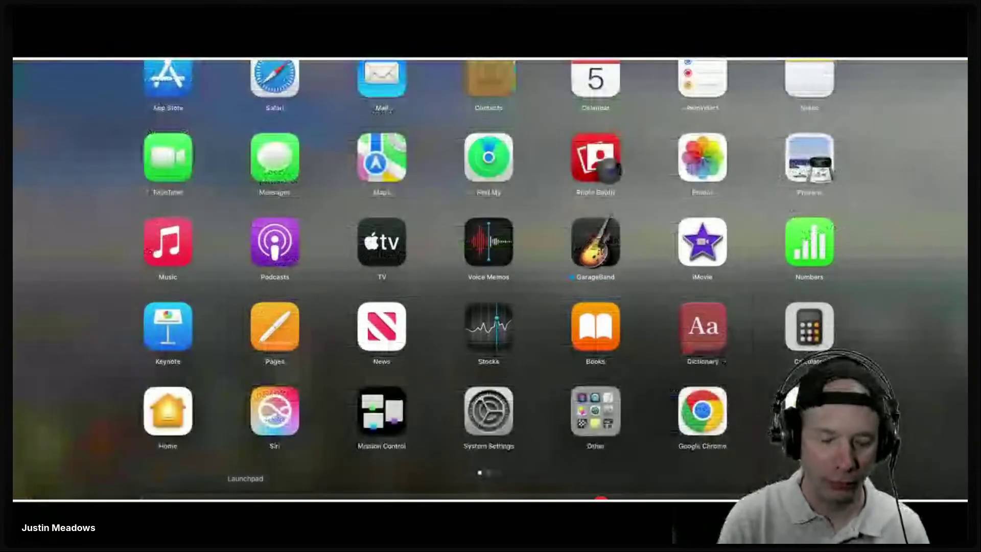
{"action": "left_click", "coordinate": [810, 328]}
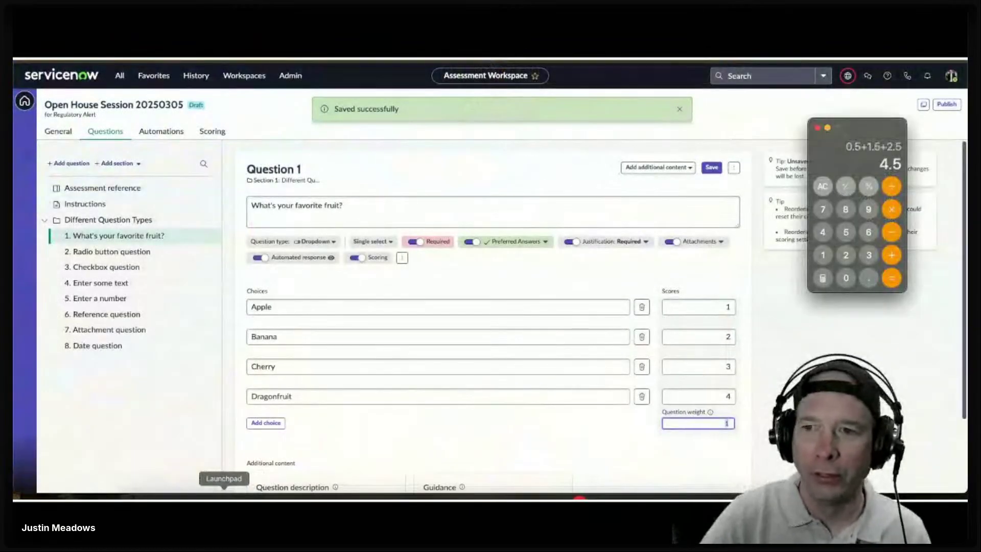
{"action": "type", "text": "100"}
{"action": "type", "text": "/8"}
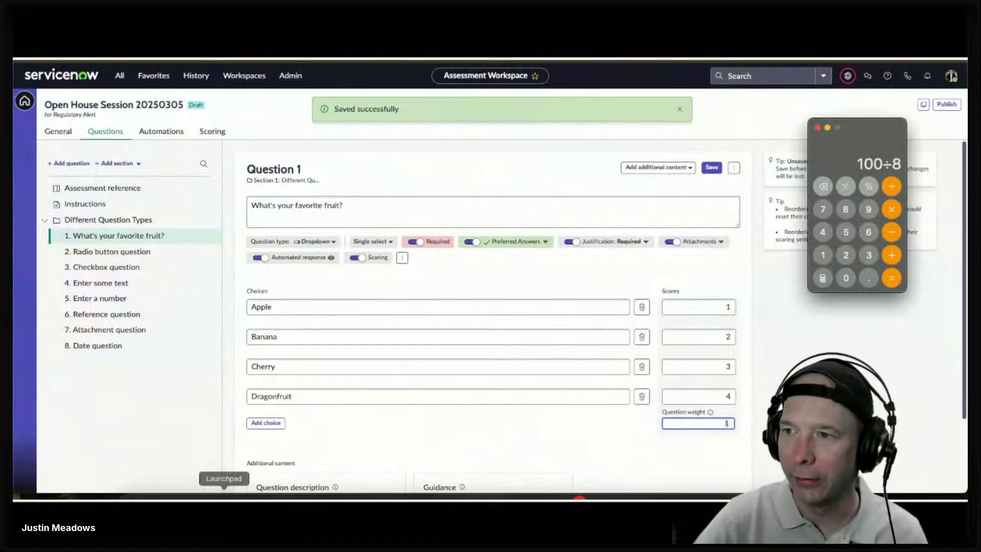
{"action": "key", "text": "Return"}
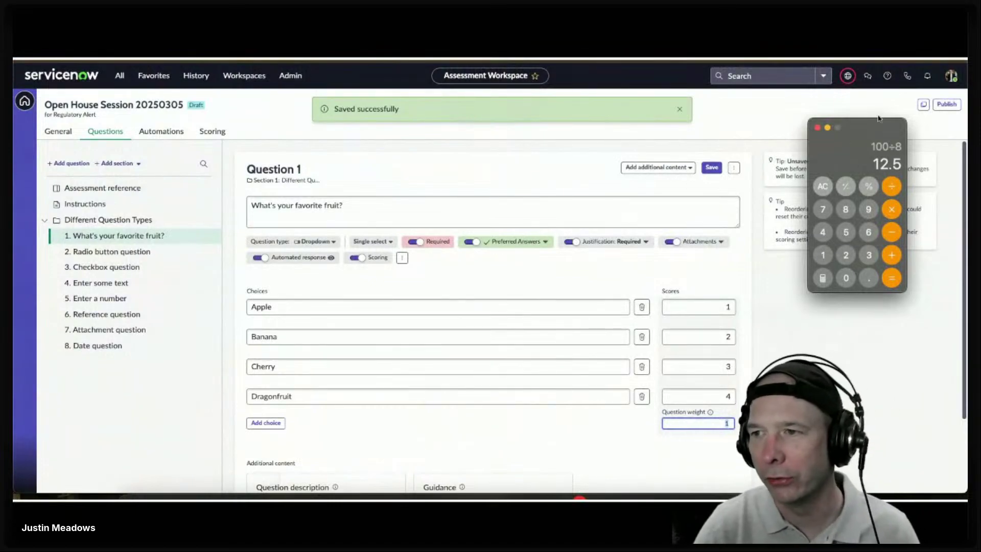
Step: Close the calculator, set question 1's weight to 12.5 and save the question
{"action": "left_click", "coordinate": [827, 127]}
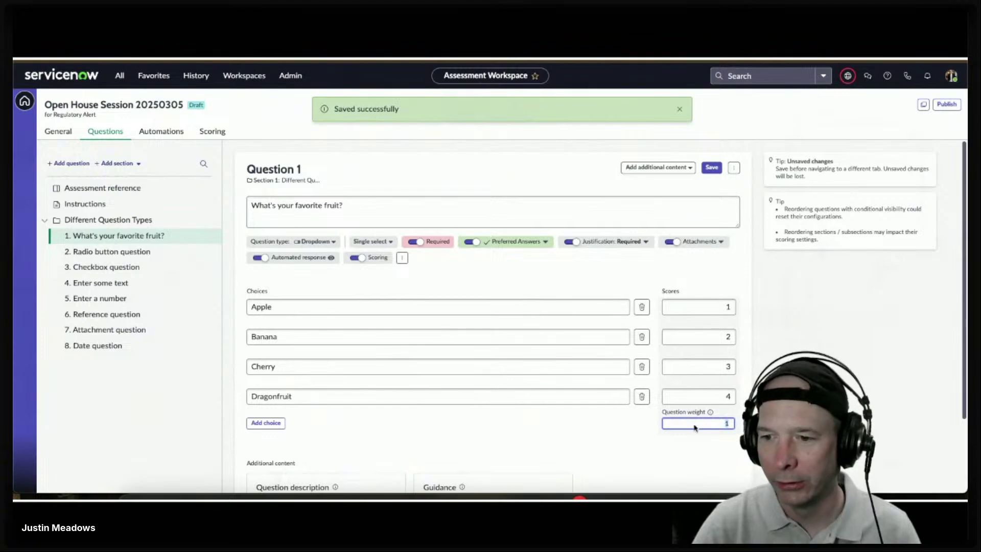
{"action": "key", "text": "Tab"}
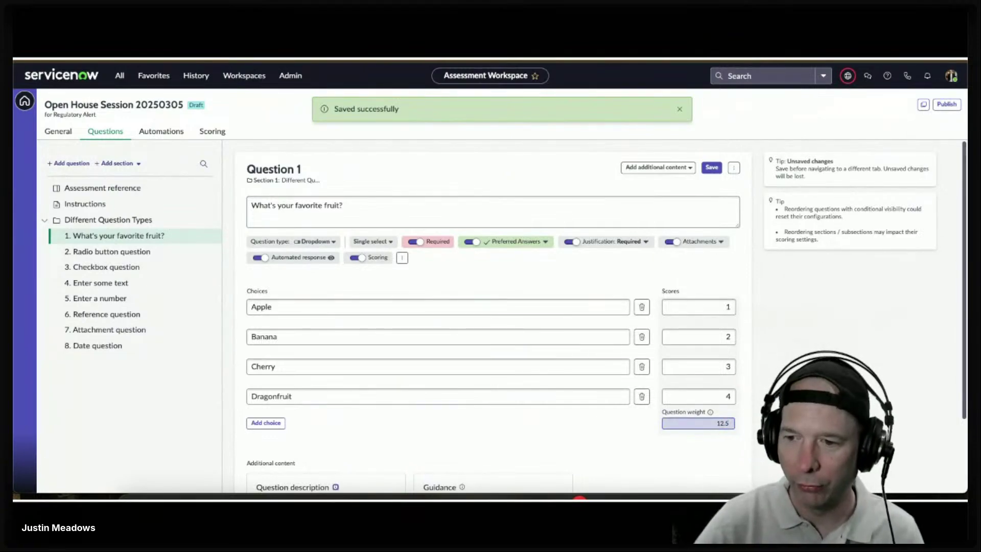
{"action": "left_click", "coordinate": [712, 168]}
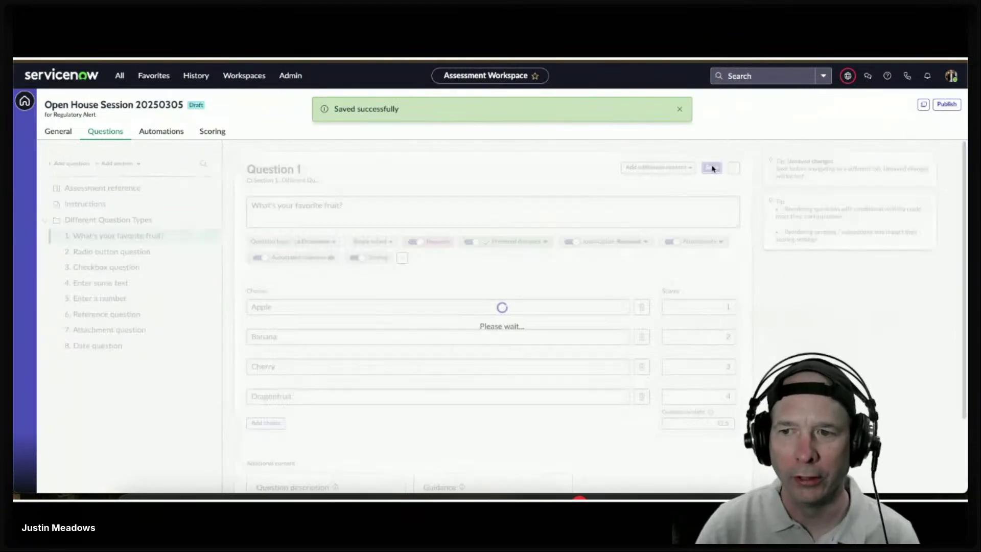
{"action": "scroll", "coordinate": [690, 411], "scroll_direction": "down", "scroll_amount": 2}
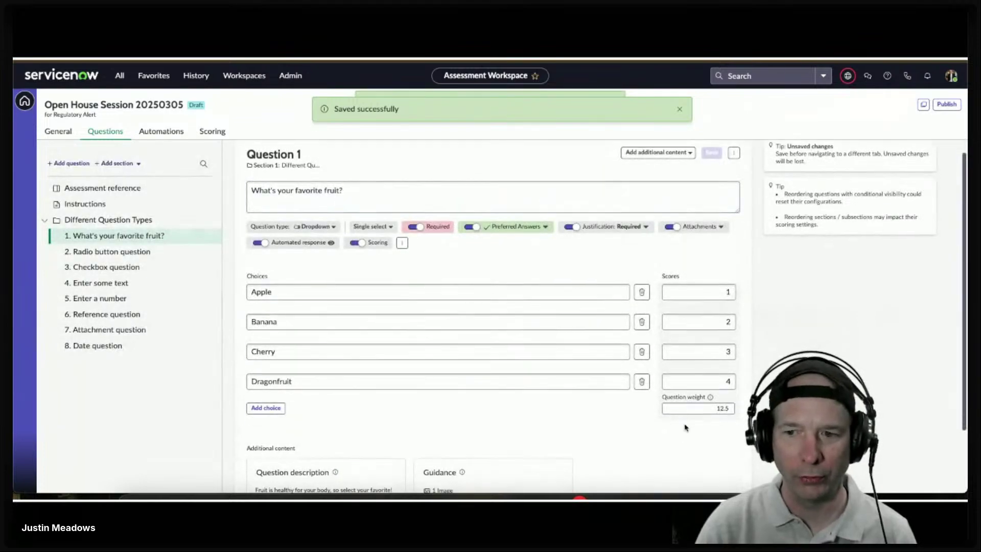
Step: In question 2, score Option A 10 and Option B 20, set the question weight to 12.5 and save
{"action": "left_click", "coordinate": [109, 251]}
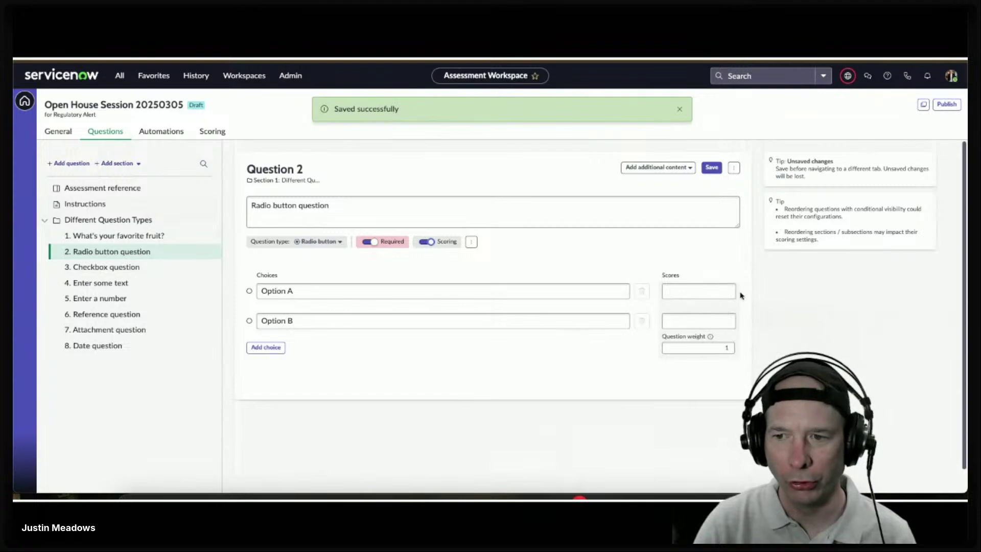
{"action": "left_click", "coordinate": [734, 292]}
{"action": "type", "text": "1"}
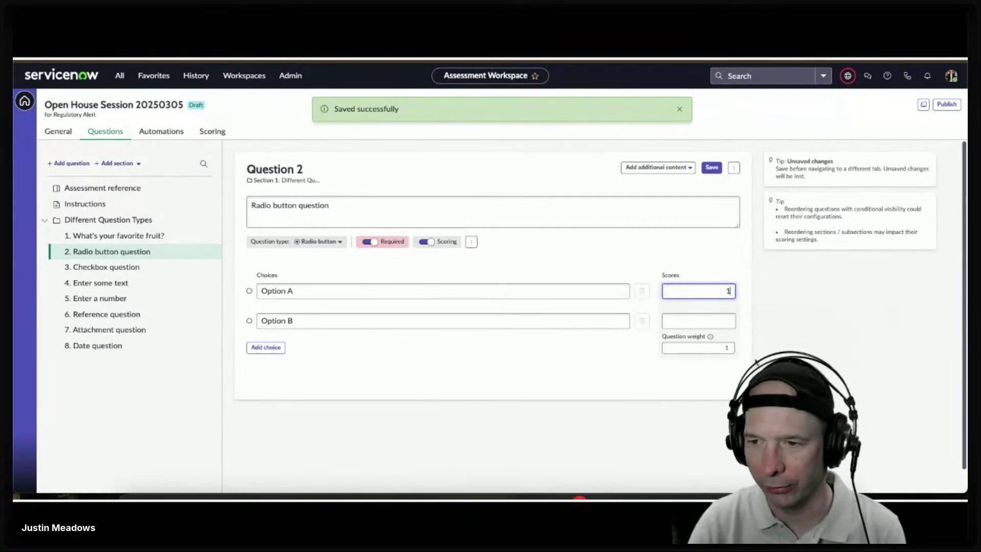
{"action": "type", "text": "0"}
{"action": "key", "text": "Tab"}
{"action": "type", "text": "20"}
{"action": "key", "text": "Tab"}
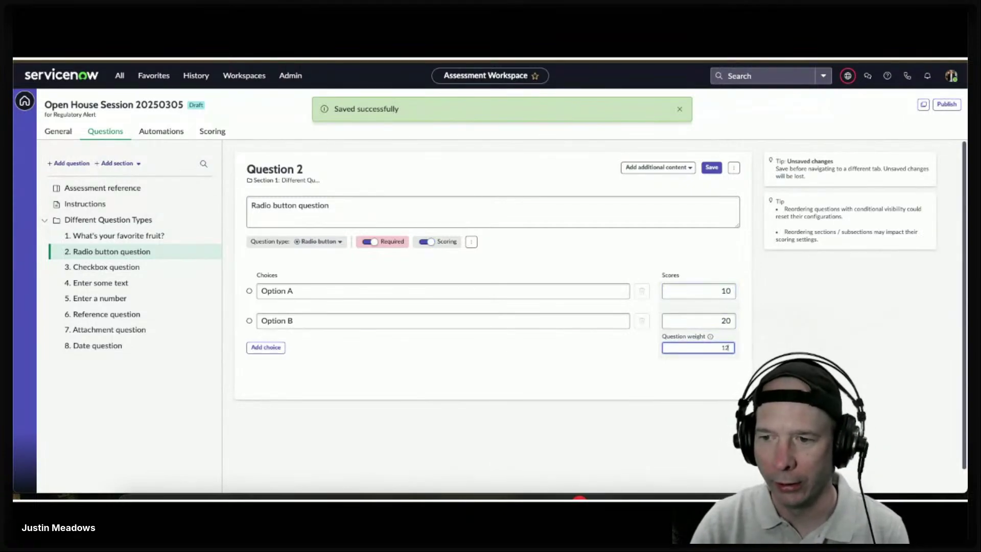
{"action": "left_click", "coordinate": [711, 167]}
Step: Open question 3, the checkbox question, enable its scoring and make it required
{"action": "left_click", "coordinate": [96, 270]}
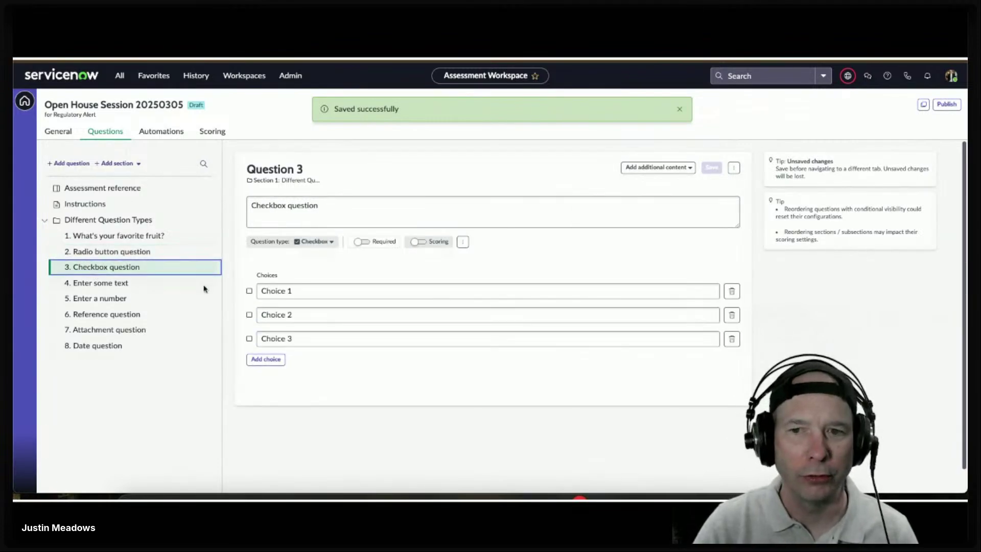
{"action": "left_click", "coordinate": [417, 241]}
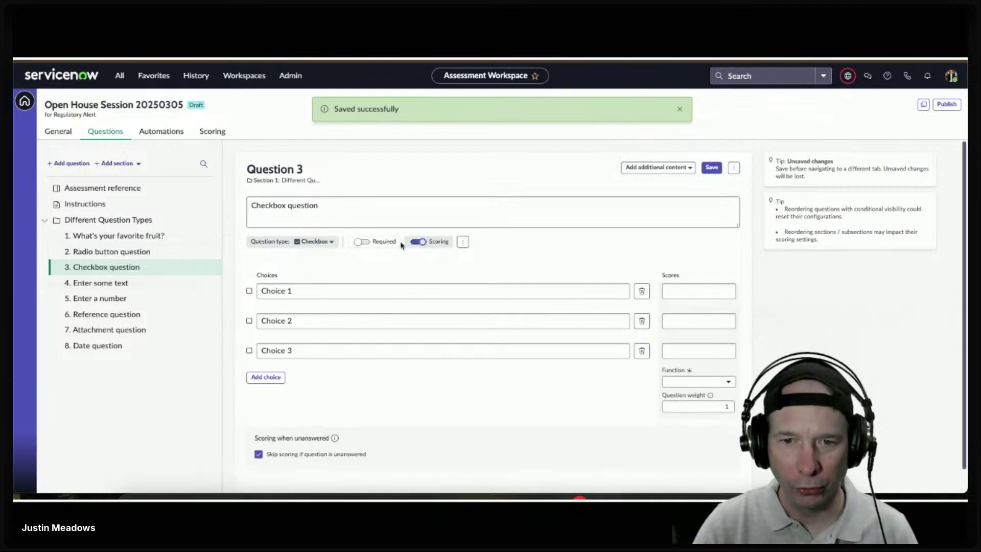
{"action": "left_click", "coordinate": [362, 242]}
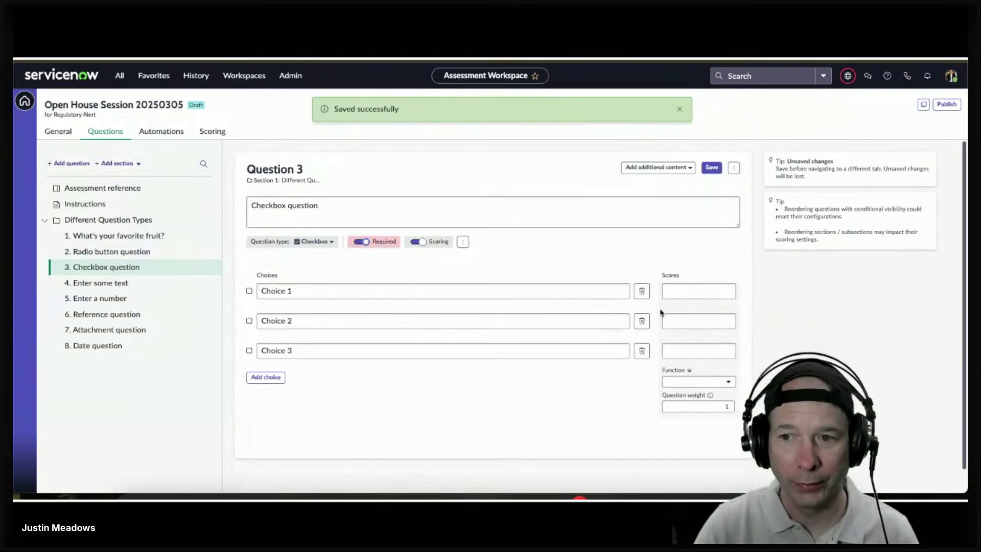
Step: Score the checkbox question's choices: Choice 1 as 20, Choice 2 as 30 and Choice 3 as 40
{"action": "left_click", "coordinate": [693, 292]}
{"action": "type", "text": "20"}
{"action": "key", "text": "Tab"}
{"action": "type", "text": "30"}
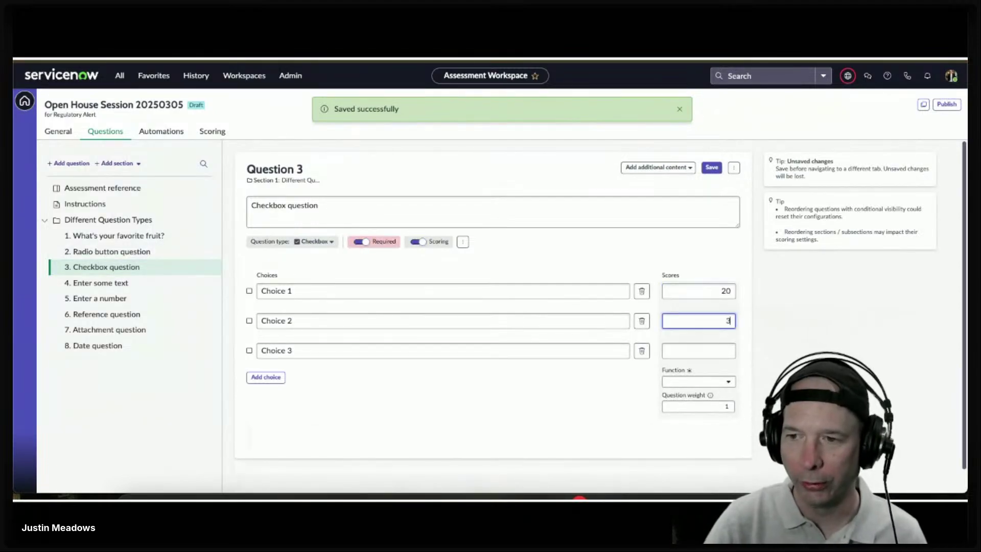
{"action": "key", "text": "Tab"}
{"action": "type", "text": "40"}
{"action": "key", "text": "Tab"}
Step: Set question 3's scoring function to Sum and its weight to 12.5, and save the question
{"action": "left_click", "coordinate": [714, 382]}
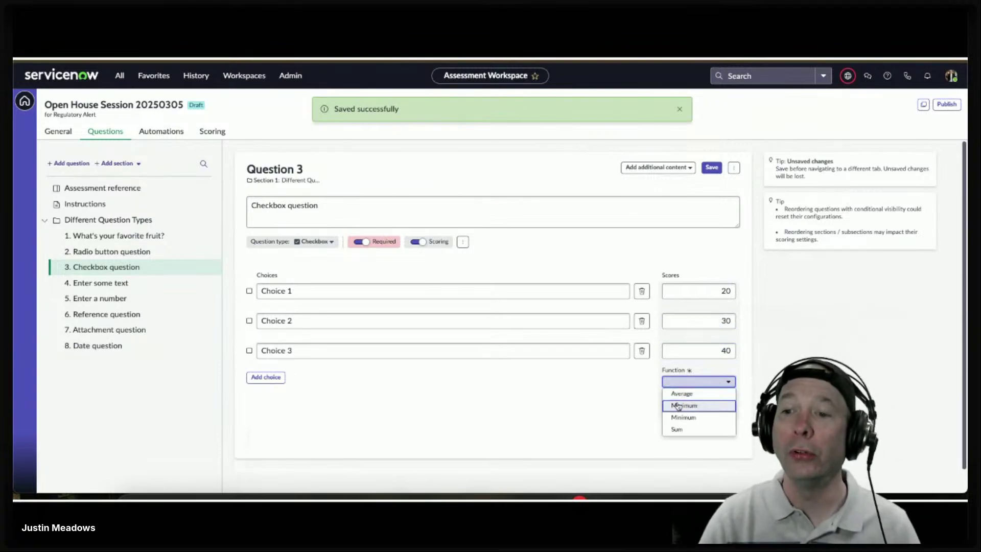
{"action": "left_click", "coordinate": [692, 429]}
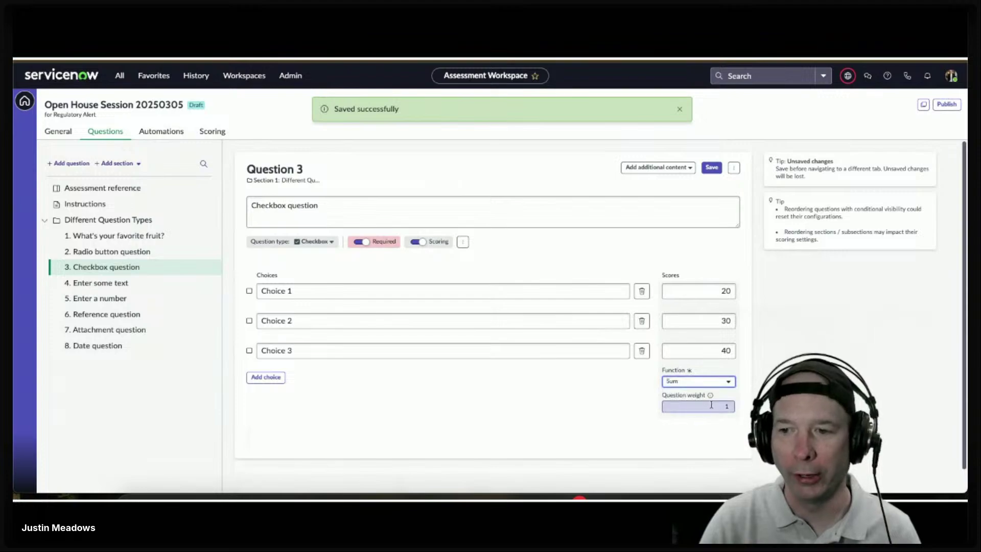
{"action": "left_click", "coordinate": [718, 404]}
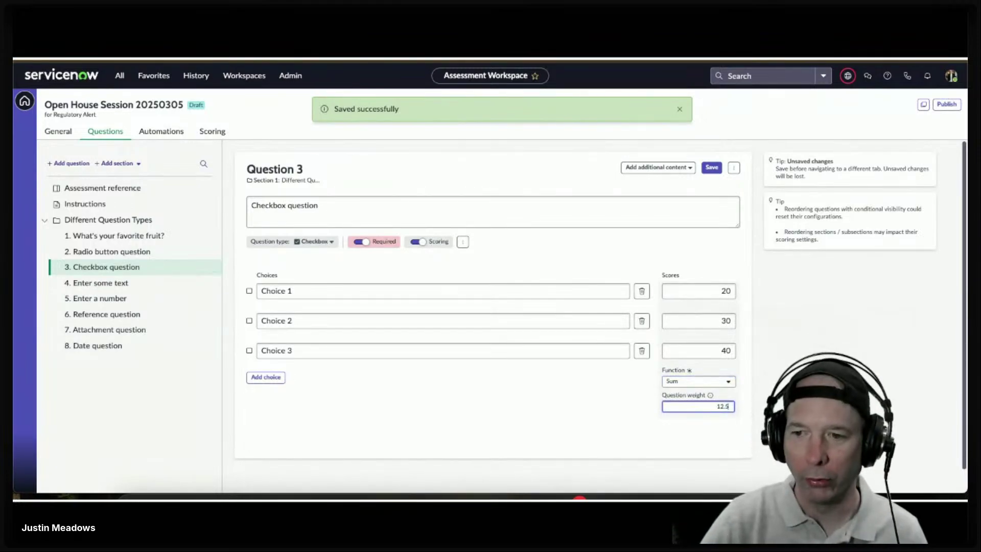
{"action": "key", "text": "Tab"}
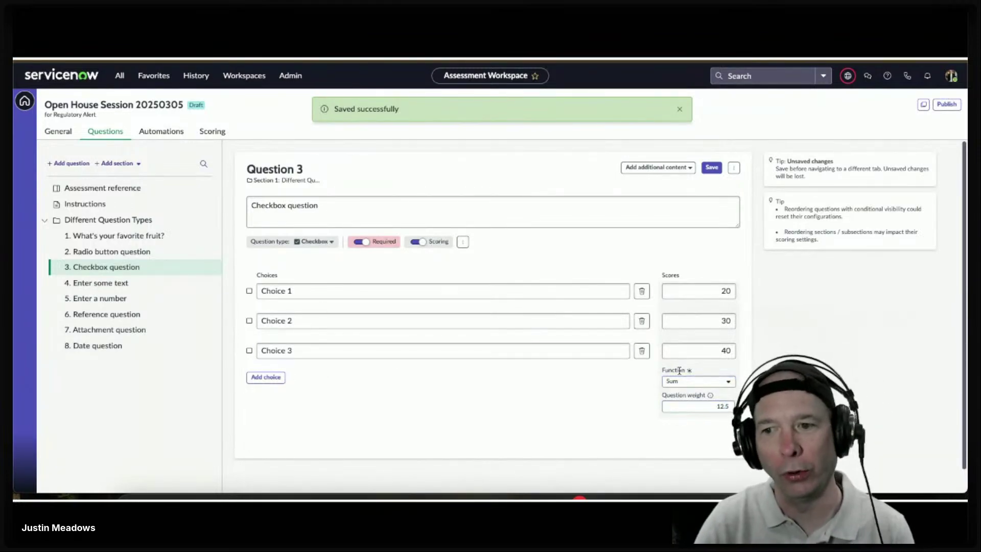
{"action": "left_click", "coordinate": [692, 381]}
{"action": "left_click", "coordinate": [610, 383]}
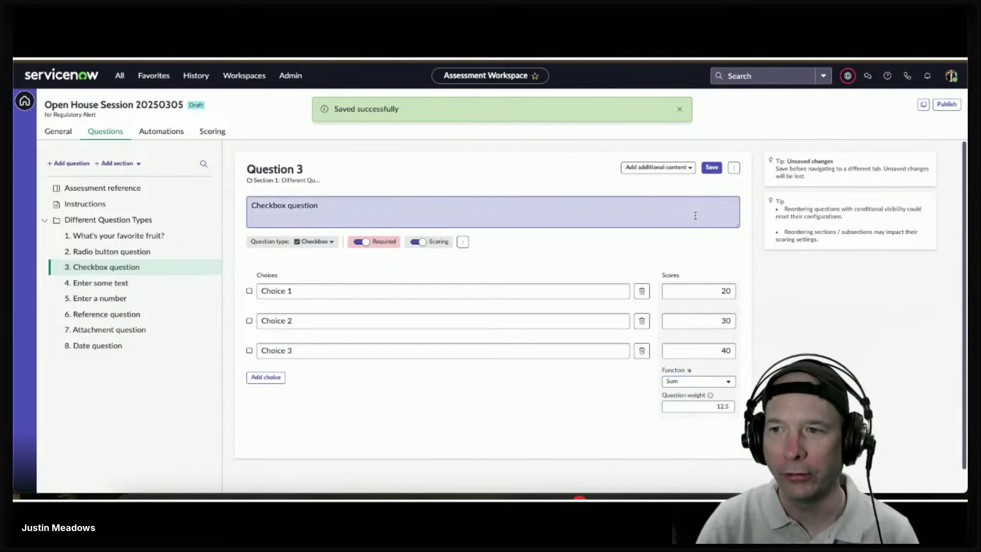
{"action": "left_click", "coordinate": [711, 167]}
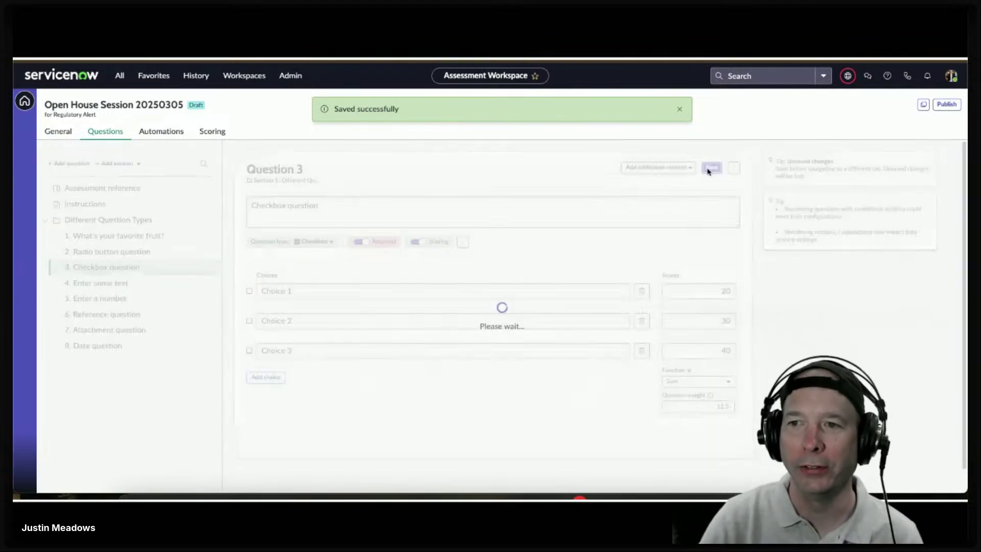
Step: Change the character limit of question 4, "Enter some text", to 150 and save the question
{"action": "left_click", "coordinate": [161, 284]}
{"action": "left_click", "coordinate": [456, 242]}
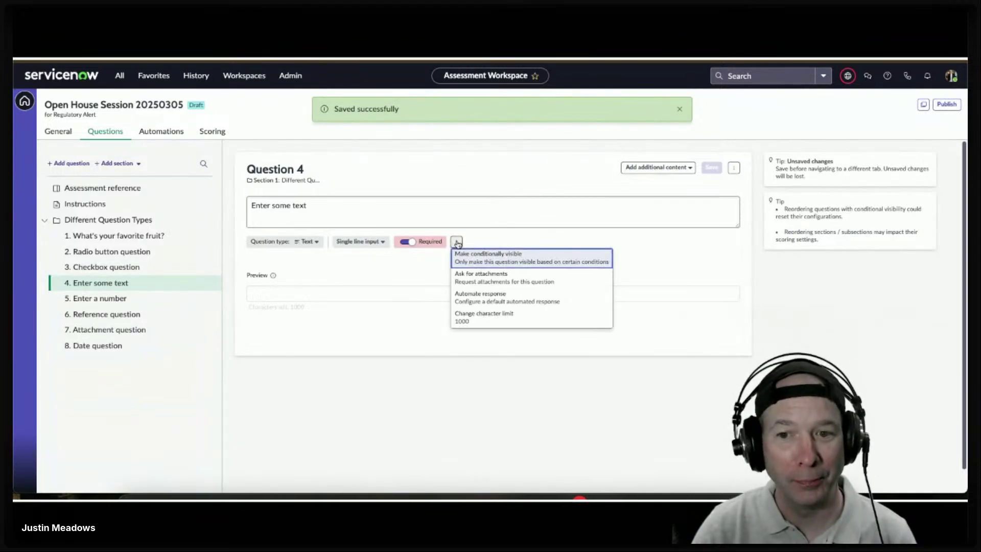
{"action": "left_click", "coordinate": [481, 319]}
{"action": "left_click", "coordinate": [520, 269]}
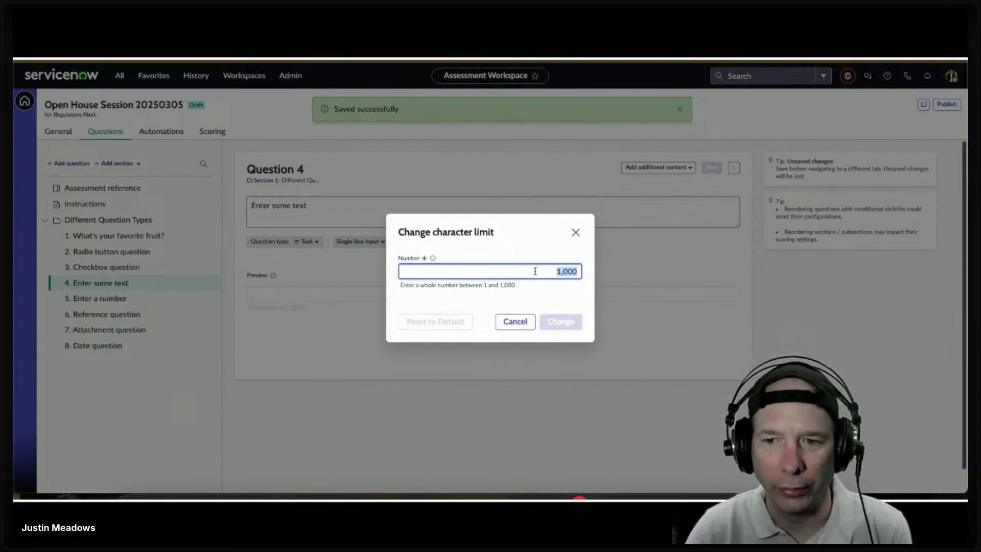
{"action": "key", "text": "BackSpace"}
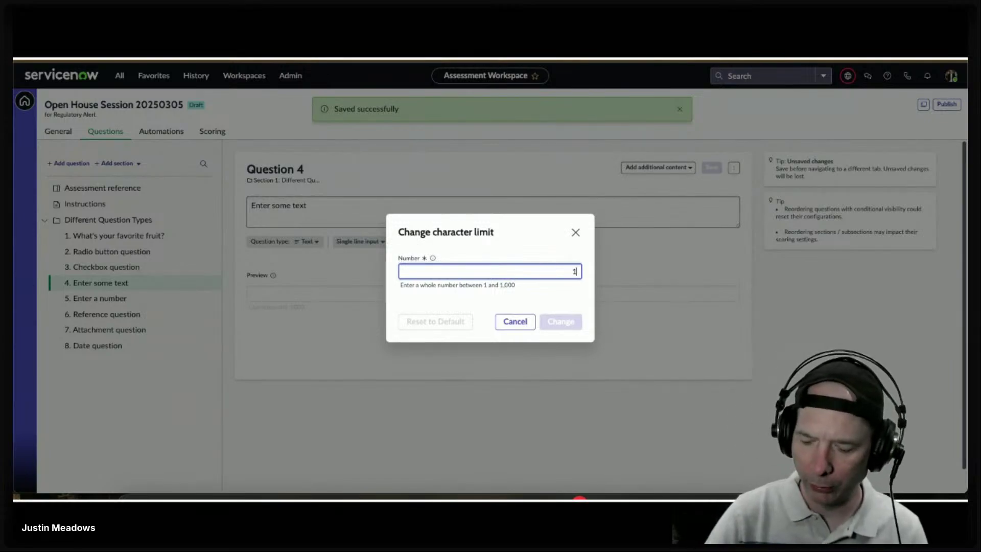
{"action": "type", "text": "150"}
{"action": "left_click", "coordinate": [561, 321]}
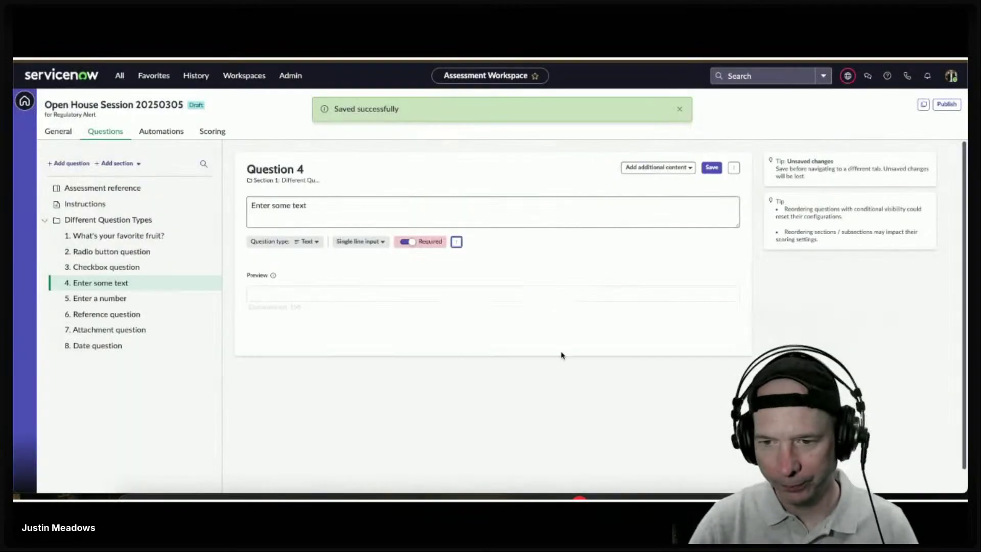
{"action": "left_click", "coordinate": [712, 168]}
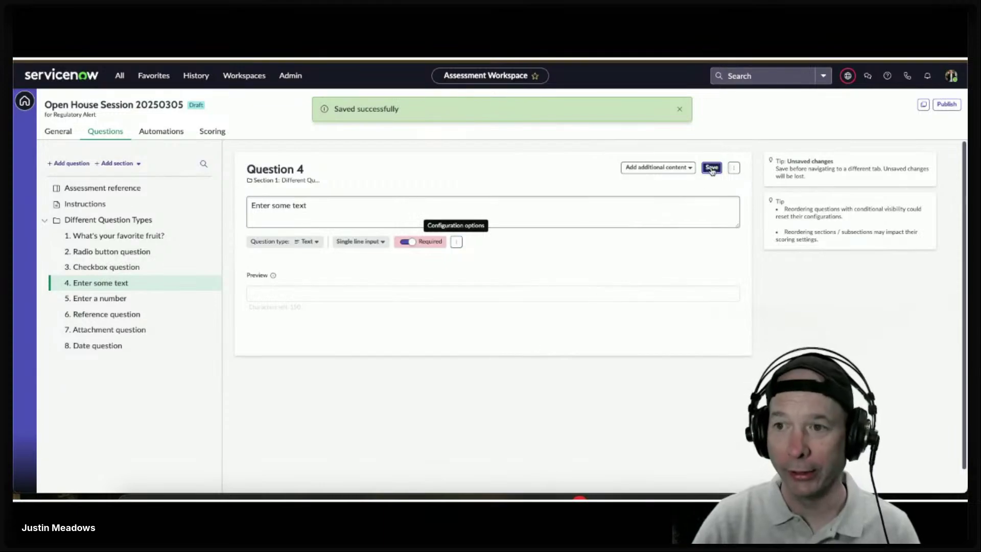
Step: Enable scoring on question 5, "Enter a number", with a question weight of 12.5 and save it
{"action": "left_click", "coordinate": [142, 297]}
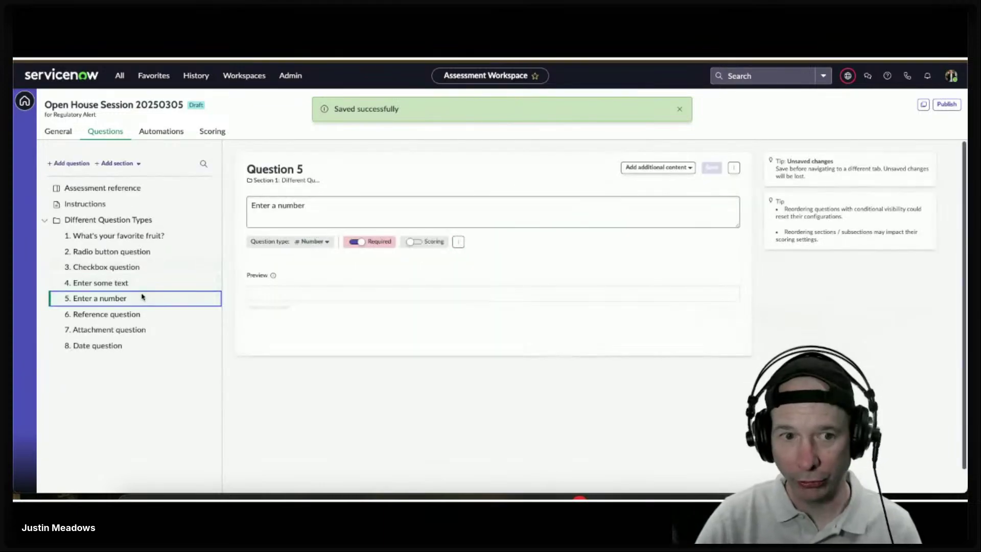
{"action": "left_click", "coordinate": [415, 243]}
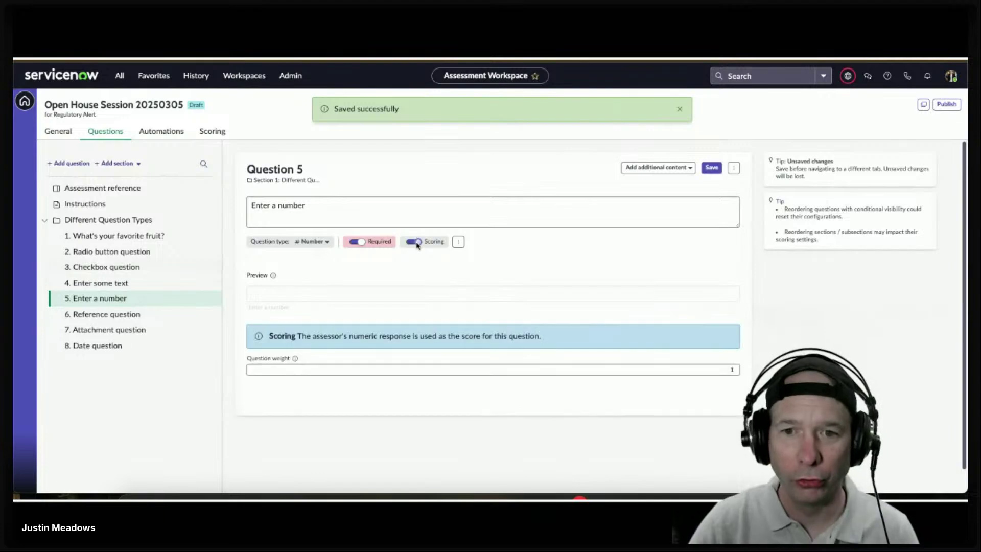
{"action": "left_click", "coordinate": [611, 369]}
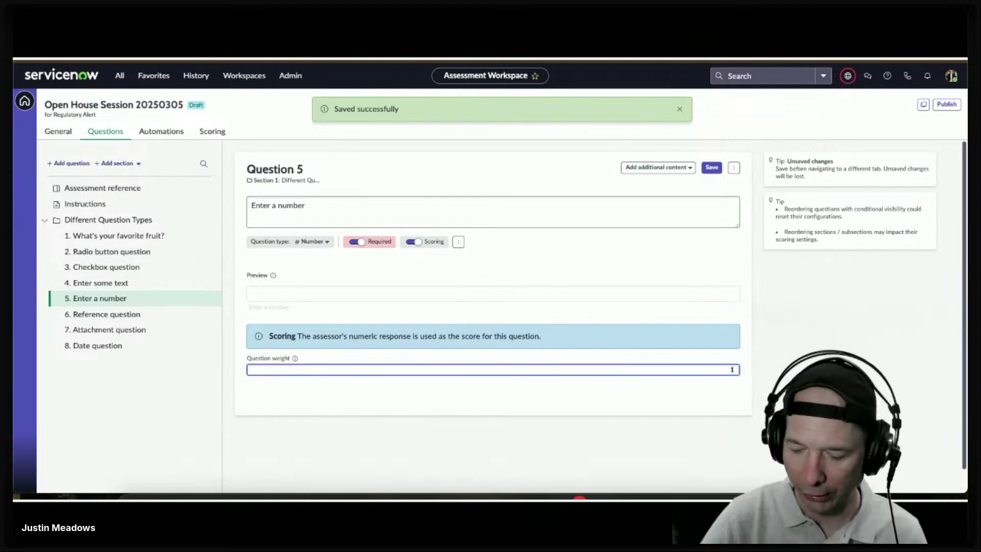
{"action": "type", "text": "12.5"}
{"action": "left_click", "coordinate": [711, 168]}
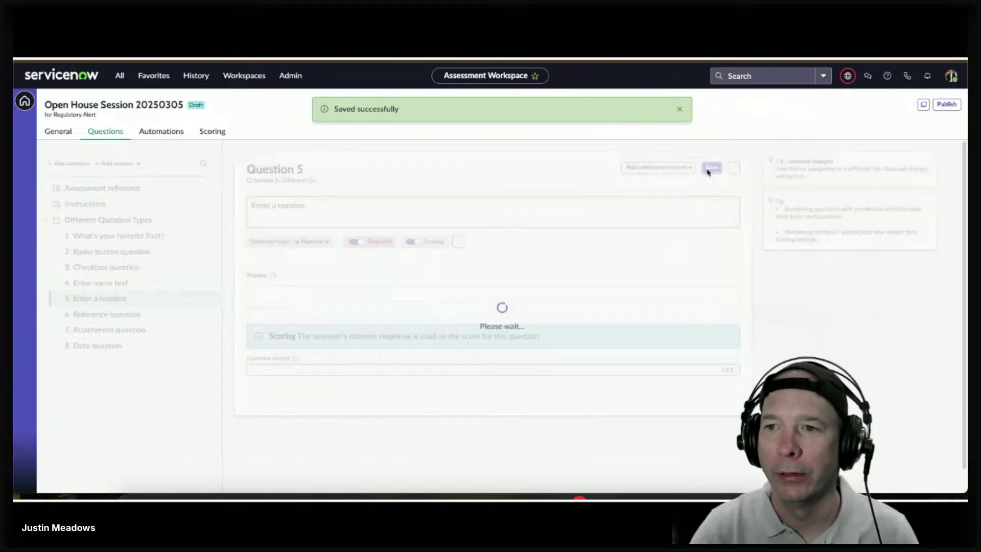
Step: Check the reference, attachment and date questions for available configuration options, including scoring
{"action": "left_click", "coordinate": [127, 313]}
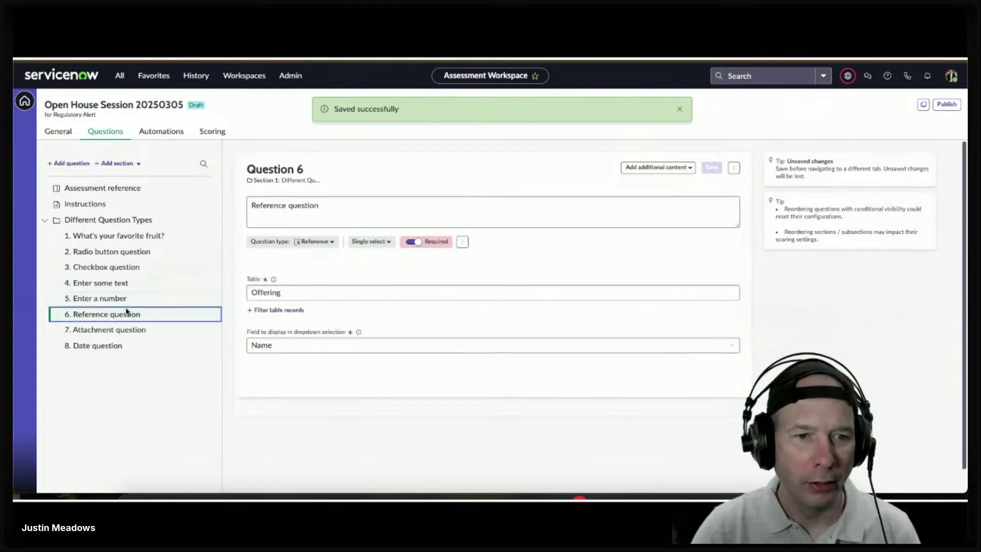
{"action": "left_click", "coordinate": [462, 242]}
{"action": "left_click", "coordinate": [351, 421]}
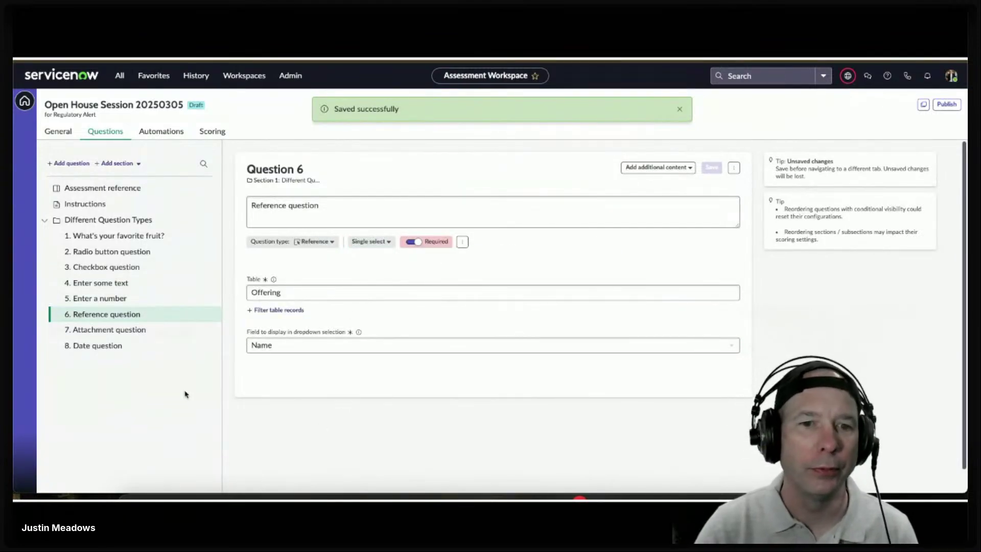
{"action": "left_click", "coordinate": [108, 330]}
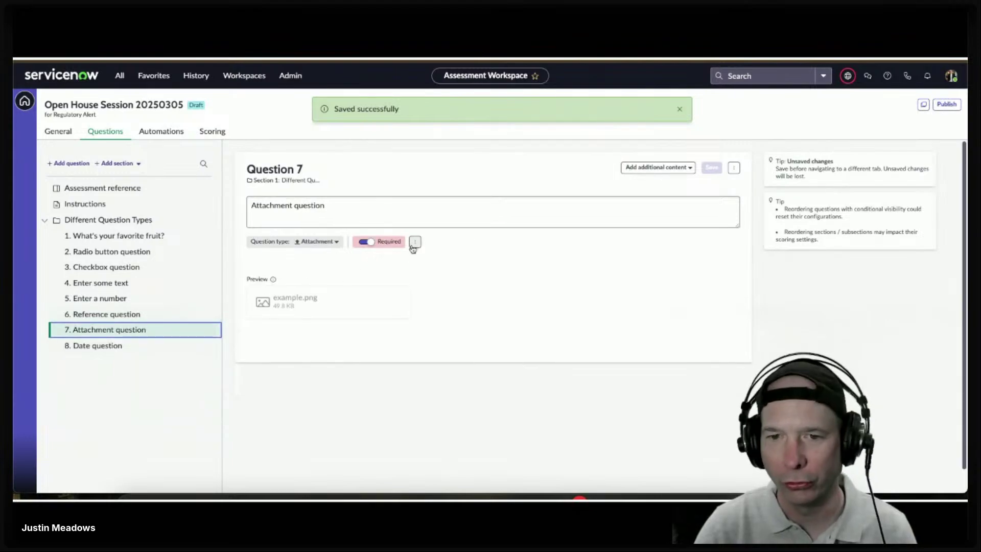
{"action": "left_click", "coordinate": [115, 346]}
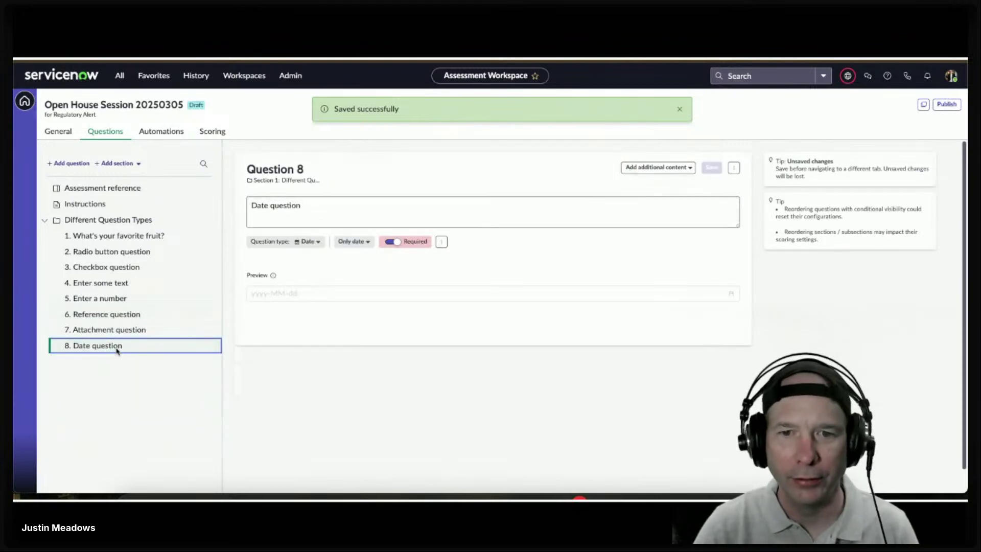
{"action": "left_click", "coordinate": [441, 241]}
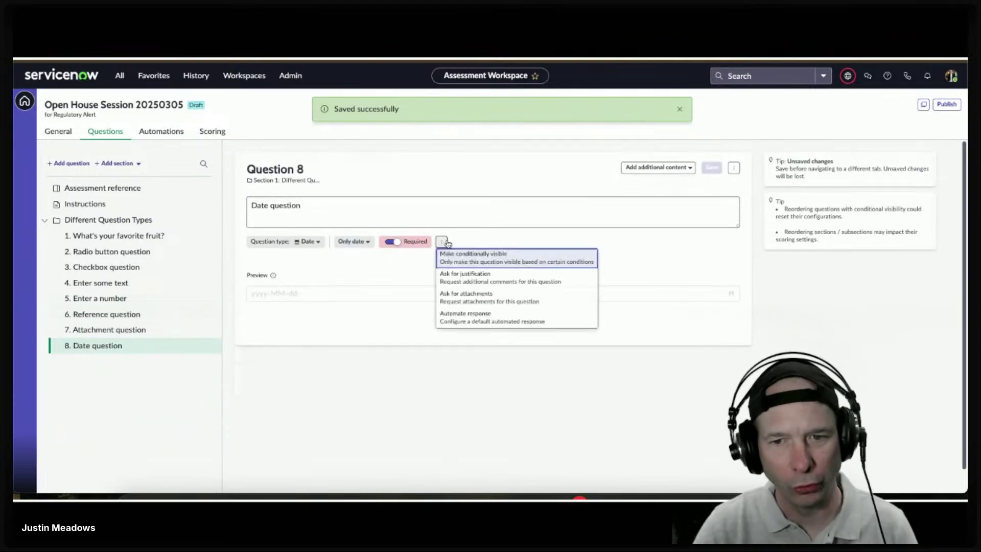
{"action": "left_click", "coordinate": [413, 328]}
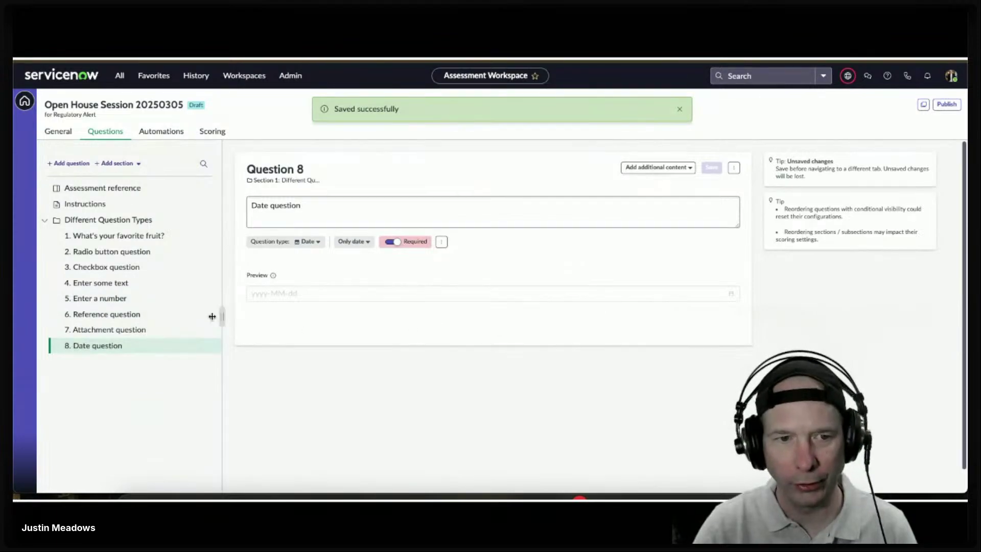
Step: Review the scoring setup of questions 1, 2, 3 and 5, plus the template's overall scoring and automation settings
{"action": "left_click", "coordinate": [139, 236]}
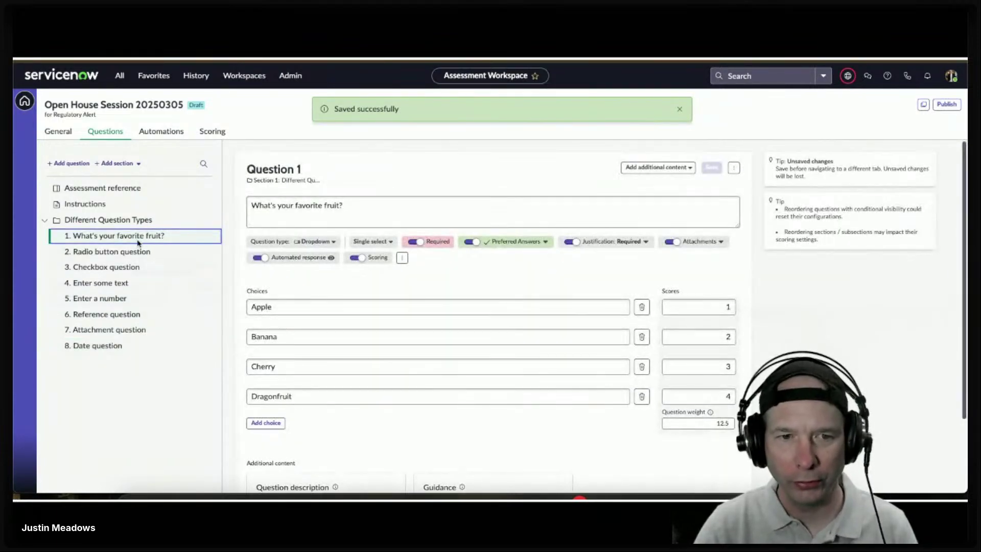
{"action": "left_click", "coordinate": [131, 251]}
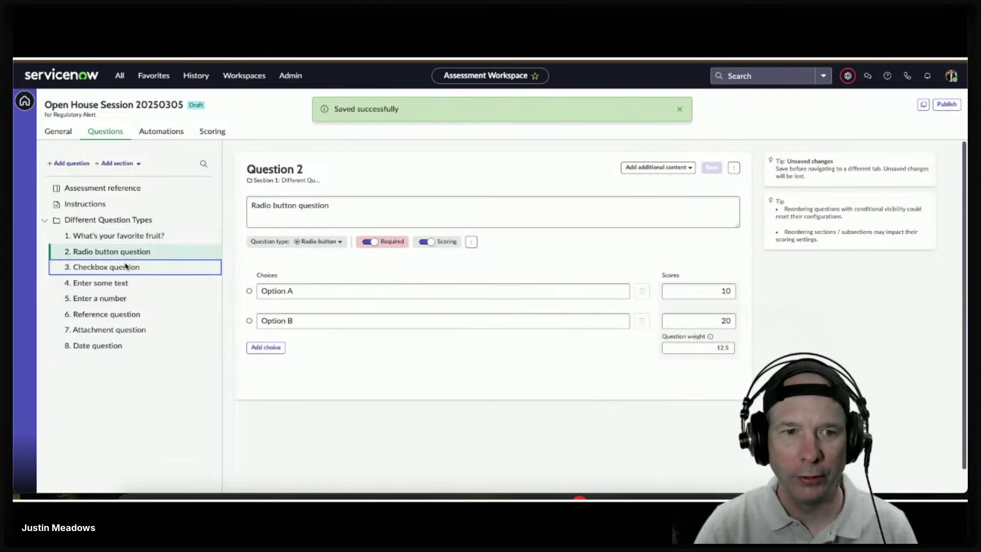
{"action": "left_click", "coordinate": [126, 266]}
{"action": "left_click", "coordinate": [108, 298]}
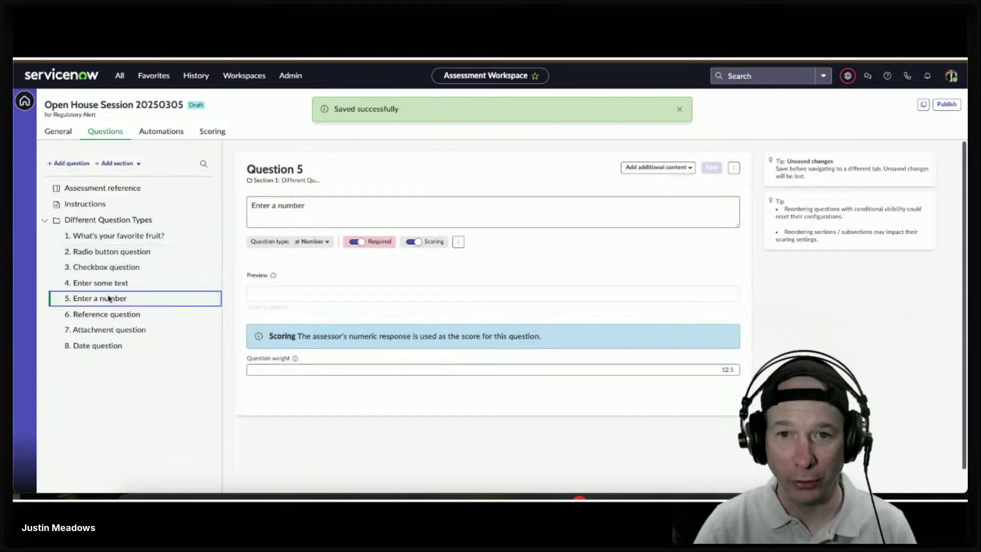
{"action": "left_click", "coordinate": [111, 235]}
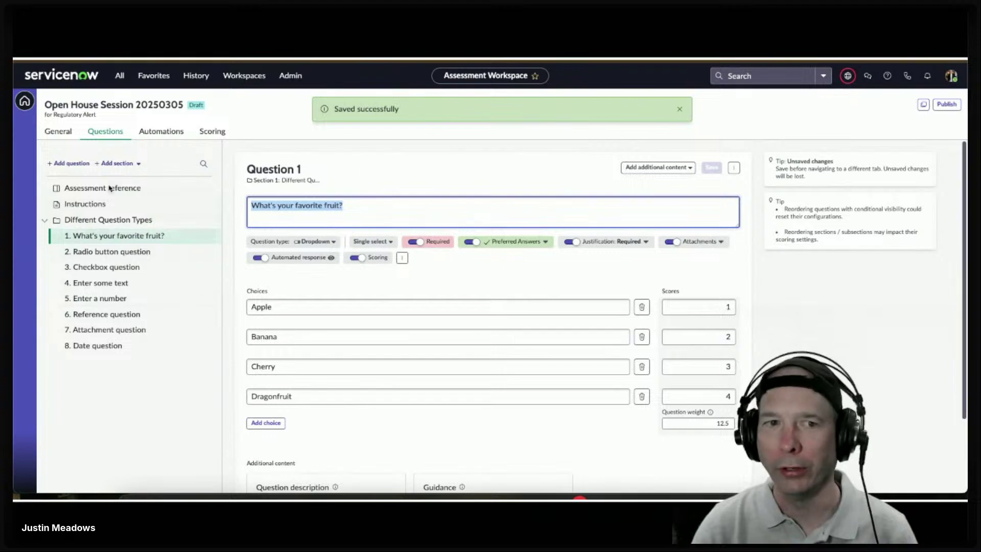
{"action": "left_click", "coordinate": [213, 131]}
{"action": "left_click", "coordinate": [151, 132]}
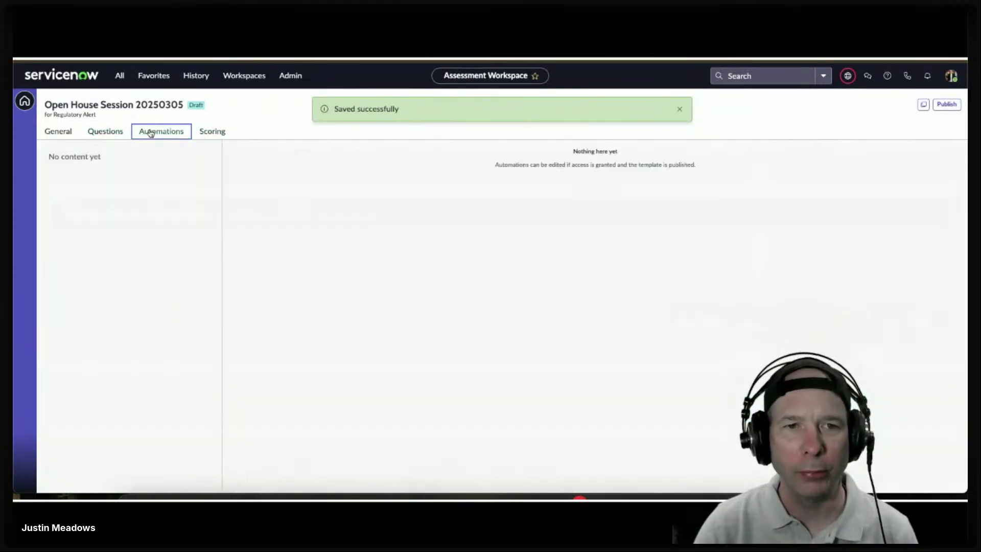
{"action": "left_click", "coordinate": [114, 133]}
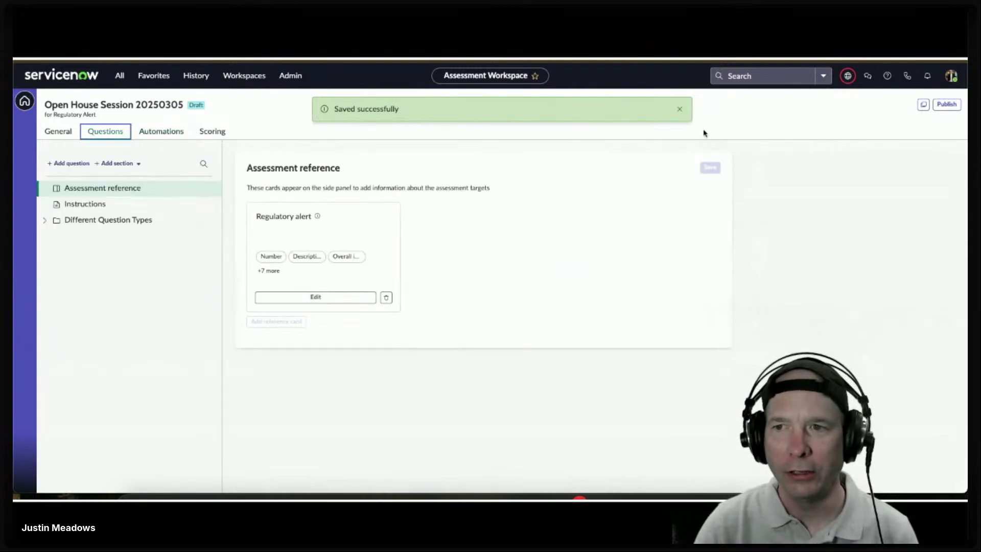
Step: Try to publish the assessment template and inspect its overall scoring configuration
{"action": "left_click", "coordinate": [679, 108]}
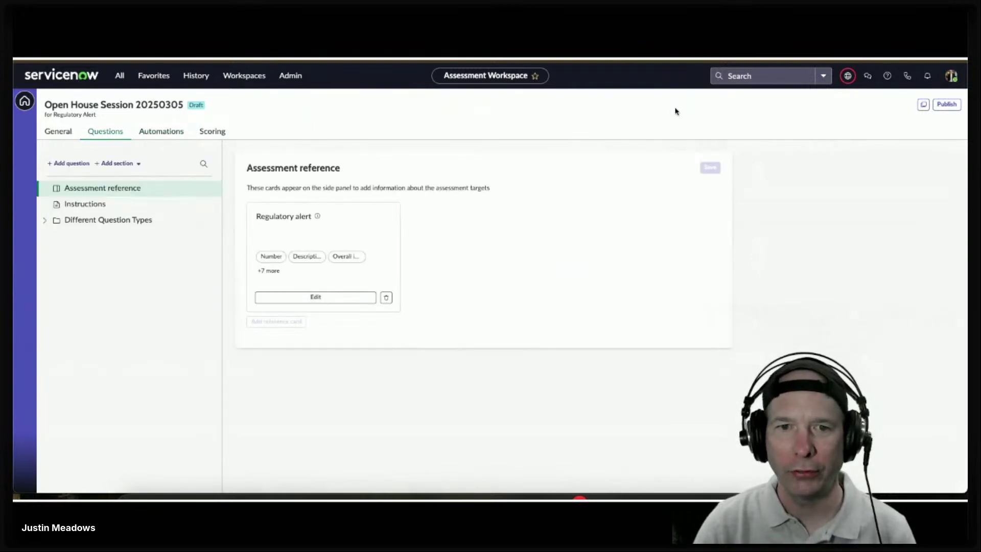
{"action": "left_click", "coordinate": [946, 105]}
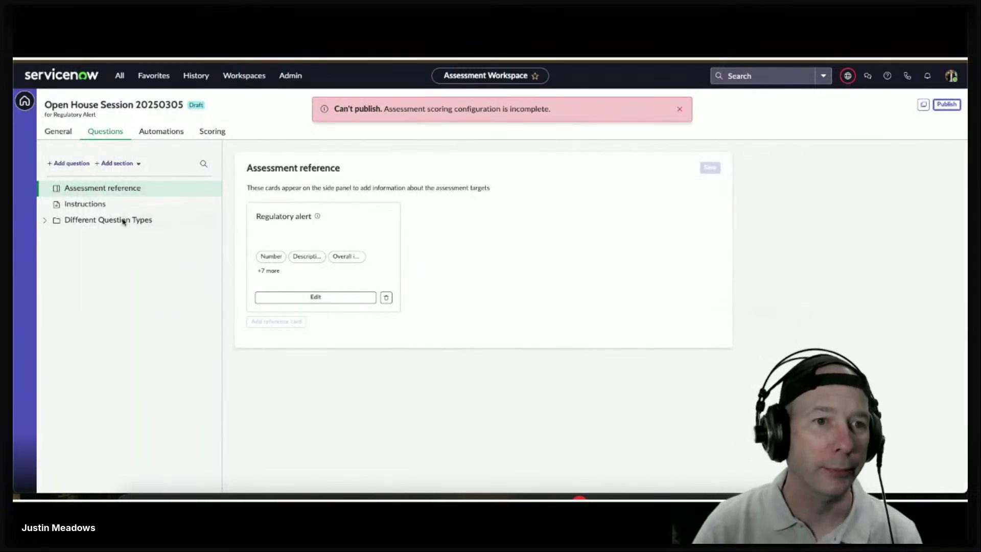
{"action": "left_click", "coordinate": [45, 220]}
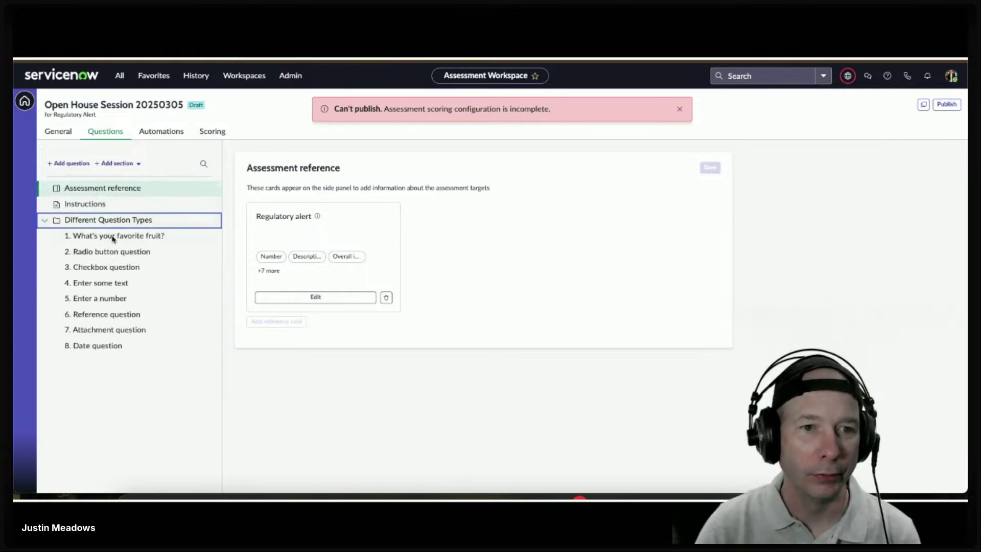
{"action": "left_click", "coordinate": [211, 132]}
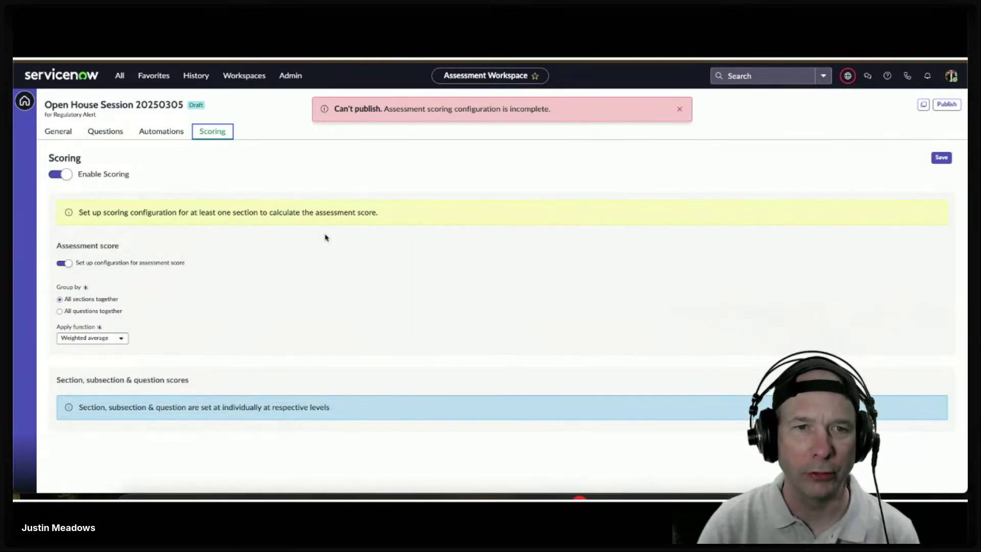
Step: Enable scoring for the Different Question Types section, grouping all questions together and applying the Average function
{"action": "left_click", "coordinate": [102, 133]}
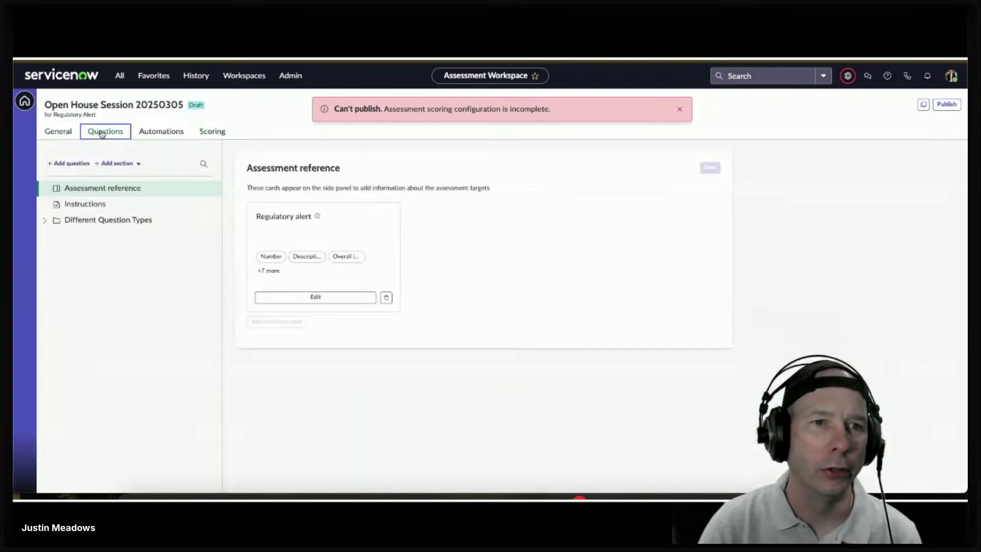
{"action": "left_click", "coordinate": [77, 219]}
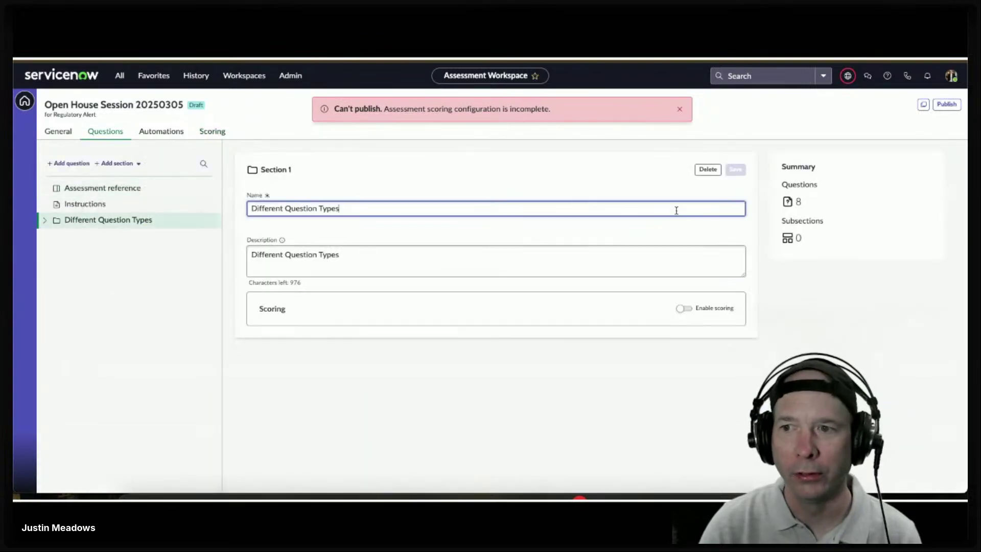
{"action": "left_click", "coordinate": [684, 309]}
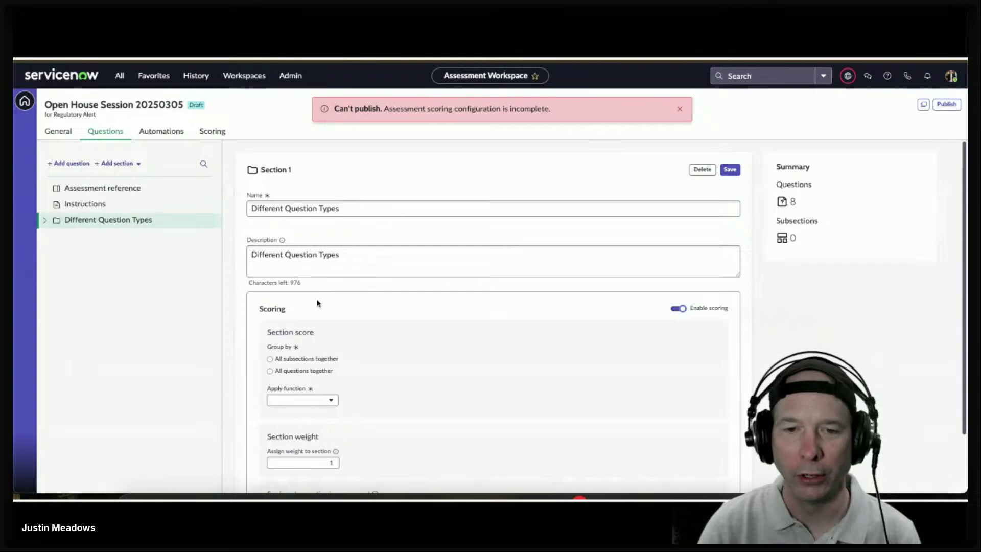
{"action": "scroll", "coordinate": [311, 301], "scroll_direction": "down", "scroll_amount": 1}
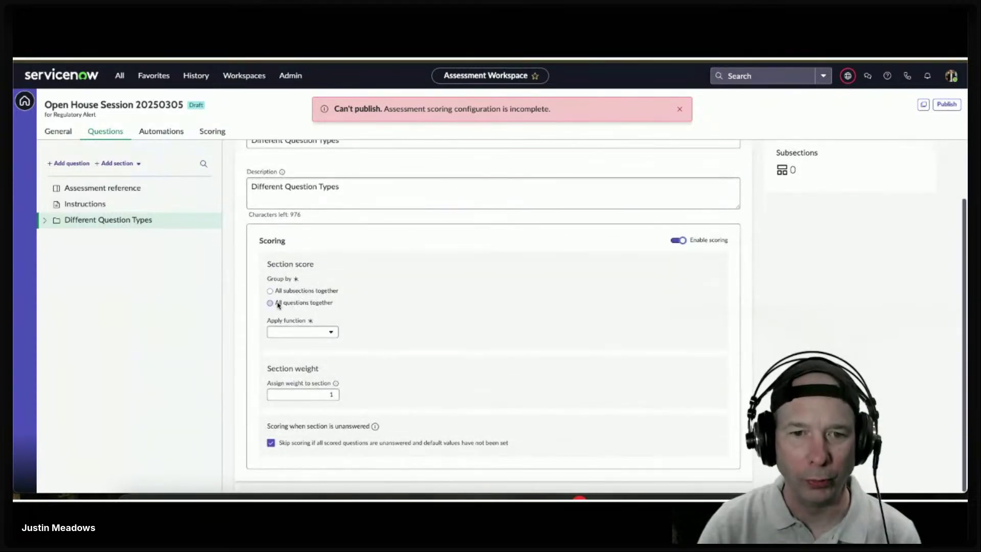
{"action": "left_click", "coordinate": [318, 332]}
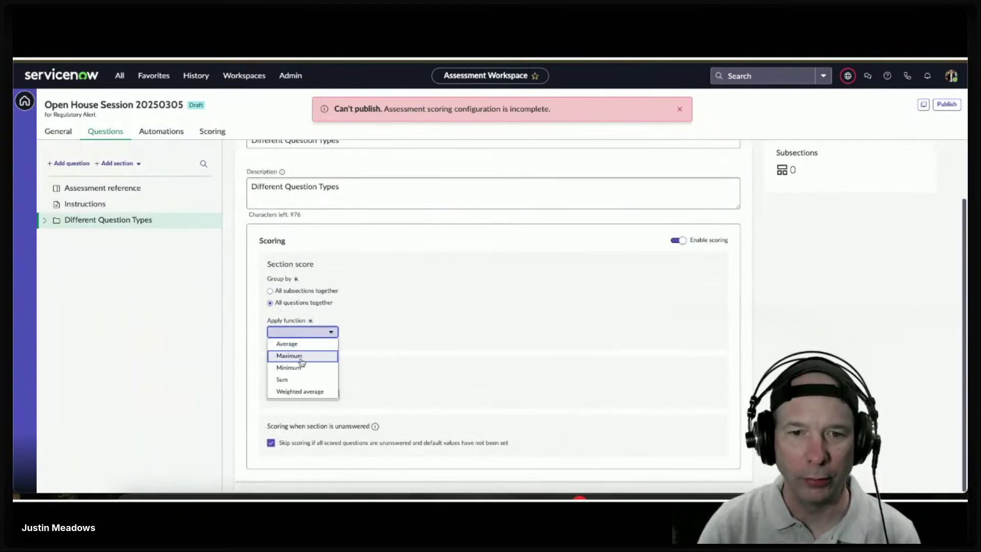
{"action": "left_click", "coordinate": [295, 391]}
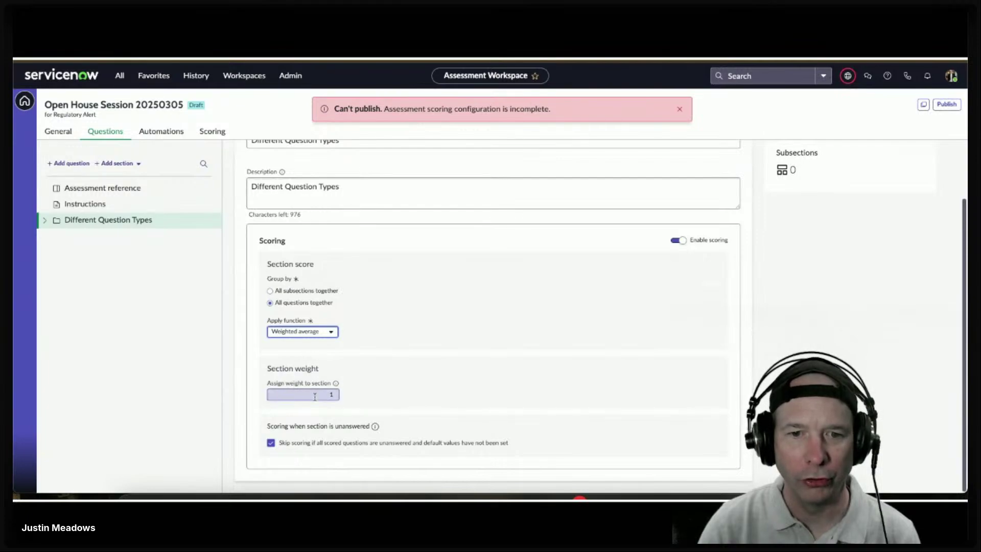
{"action": "left_click", "coordinate": [315, 396]}
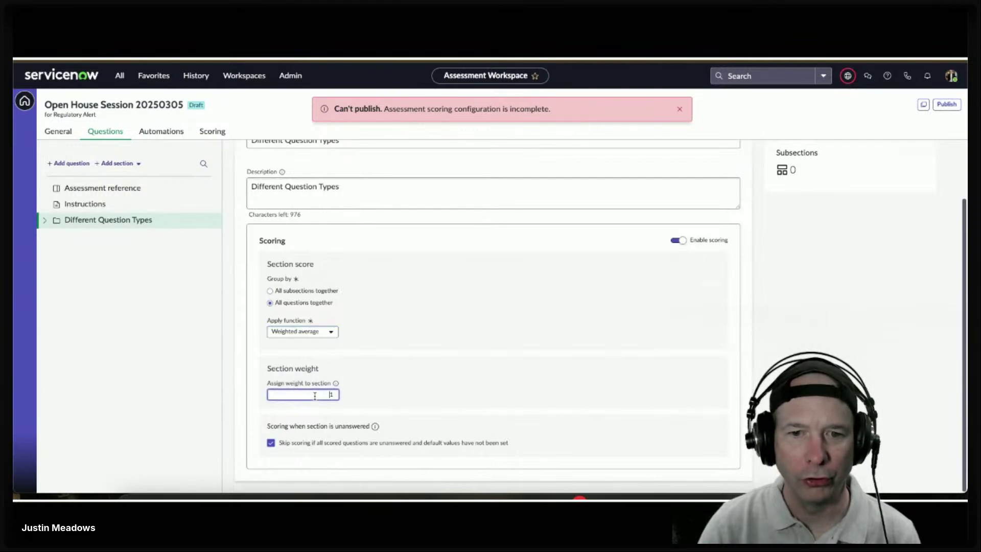
{"action": "left_click", "coordinate": [307, 332]}
{"action": "left_click", "coordinate": [306, 341]}
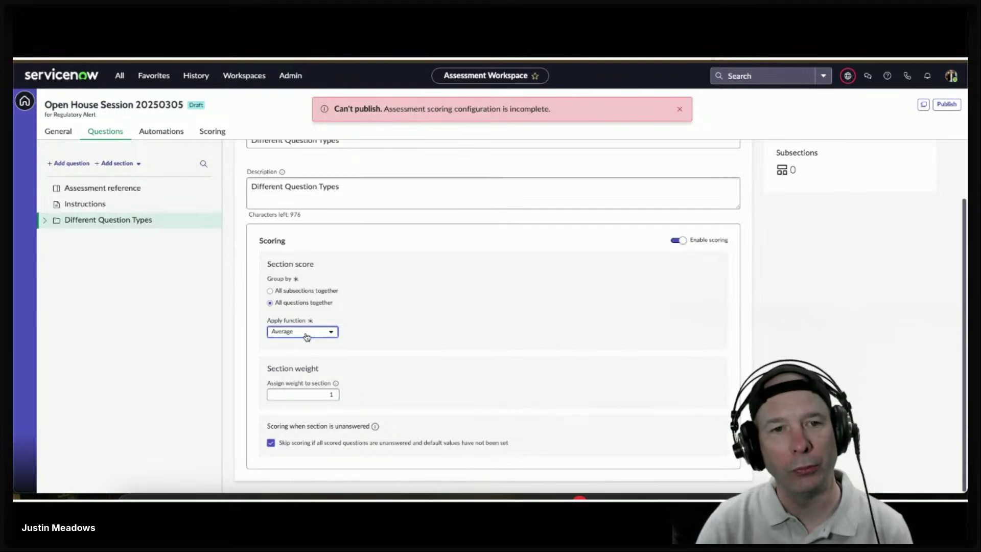
{"action": "scroll", "coordinate": [306, 337], "scroll_direction": "up", "scroll_amount": 3}
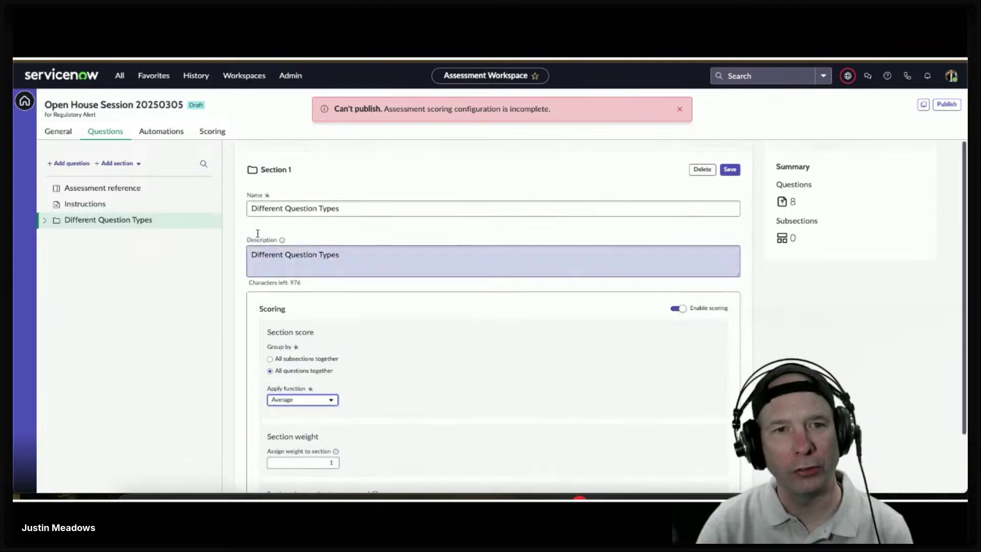
Step: Set the overall assessment score to group all questions together and save the scoring configuration
{"action": "left_click", "coordinate": [212, 131]}
{"action": "left_click", "coordinate": [59, 311]}
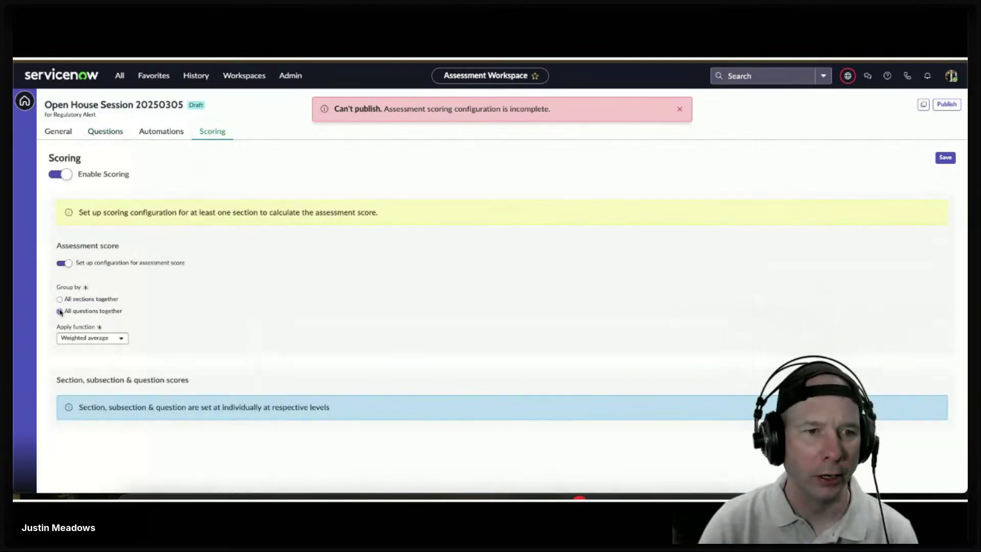
{"action": "left_click", "coordinate": [946, 158]}
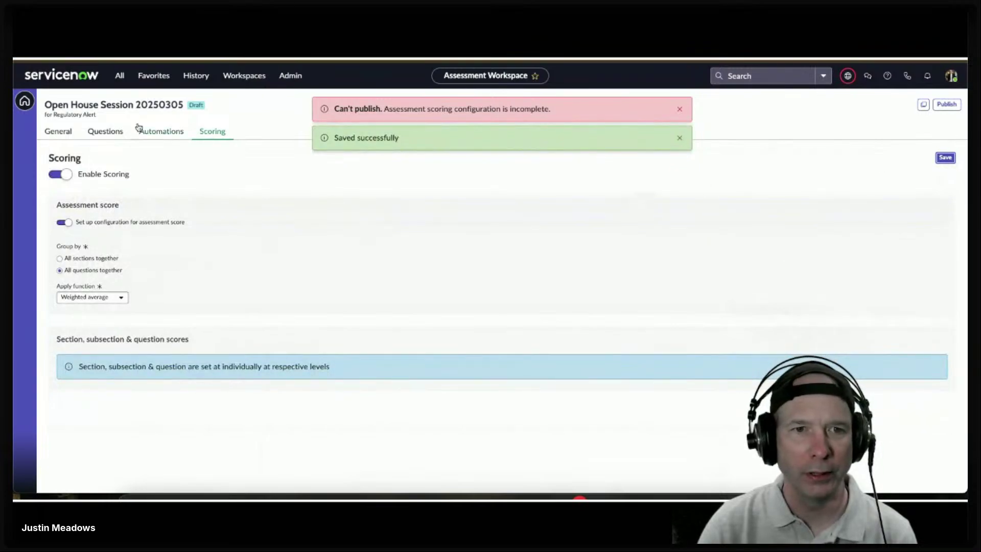
Step: Check the scoring settings of the Different Question Types section and its favorite fruit question
{"action": "left_click", "coordinate": [99, 133]}
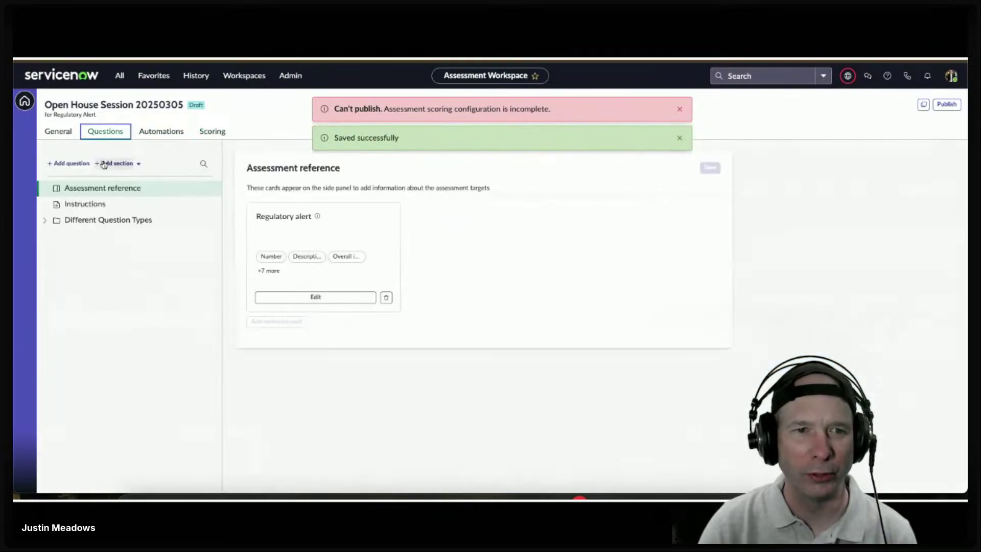
{"action": "left_click", "coordinate": [86, 220]}
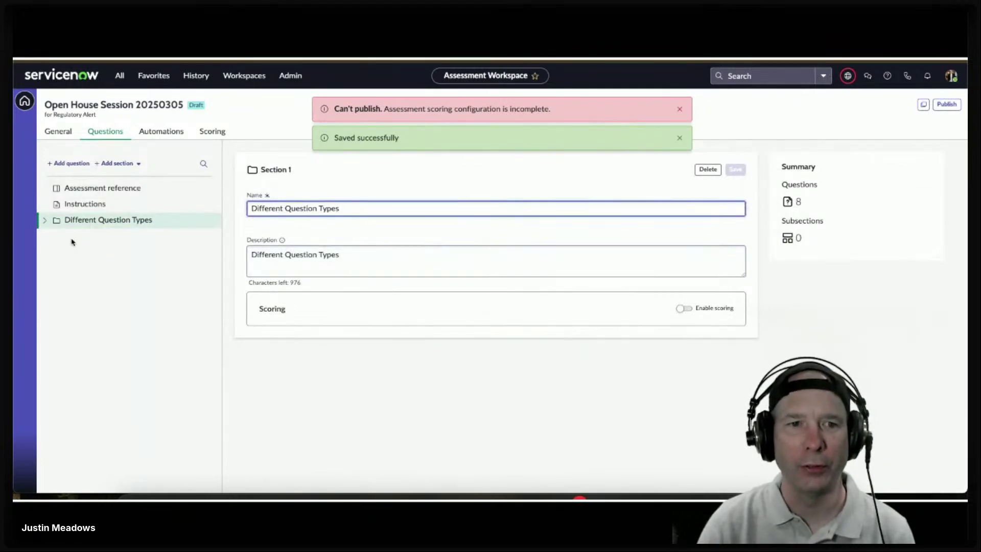
{"action": "left_click", "coordinate": [44, 220]}
{"action": "left_click", "coordinate": [102, 239]}
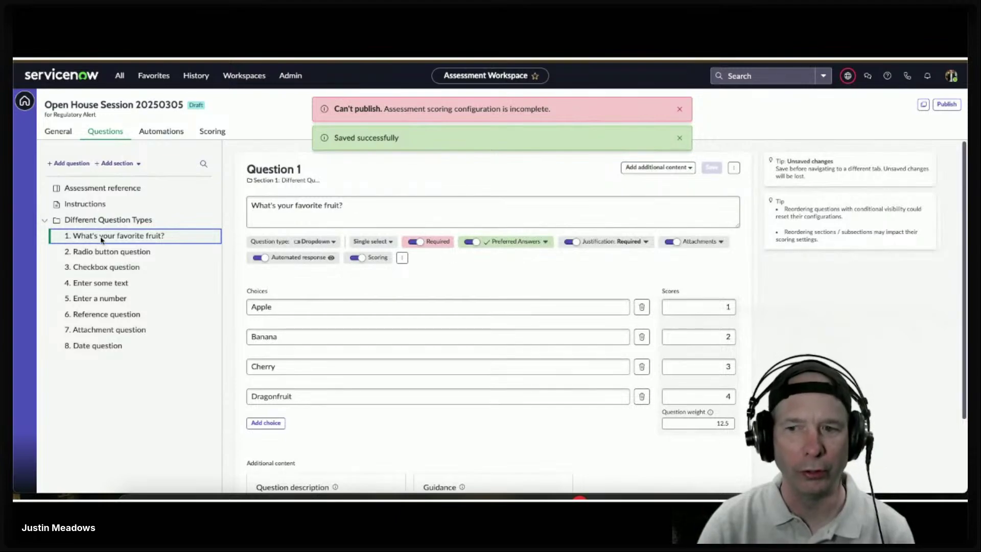
{"action": "left_click", "coordinate": [45, 220]}
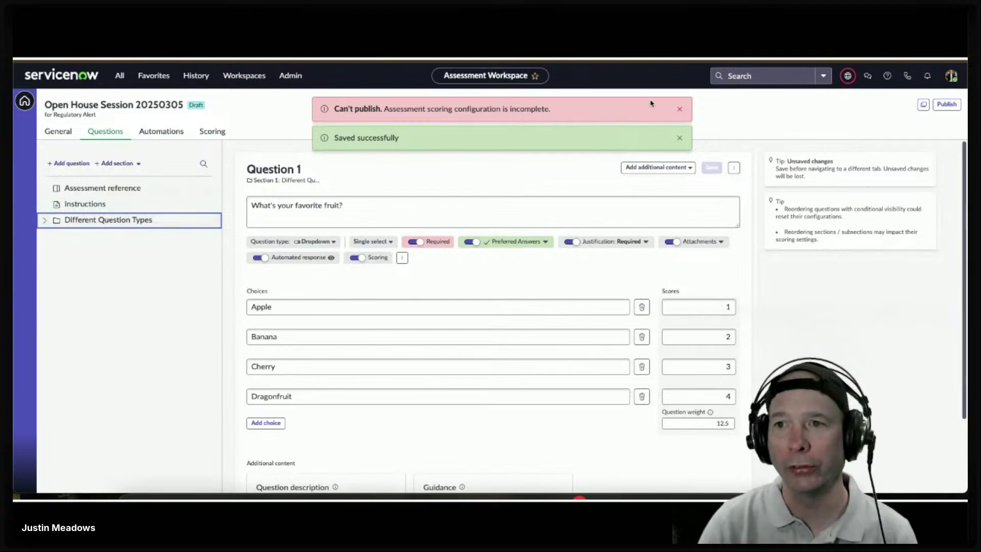
Step: Review the overall assessment scoring, save its configuration, and try to publish the Open House Session 20250305 template
{"action": "left_click", "coordinate": [679, 109]}
{"action": "left_click", "coordinate": [679, 109]}
{"action": "left_click", "coordinate": [212, 132]}
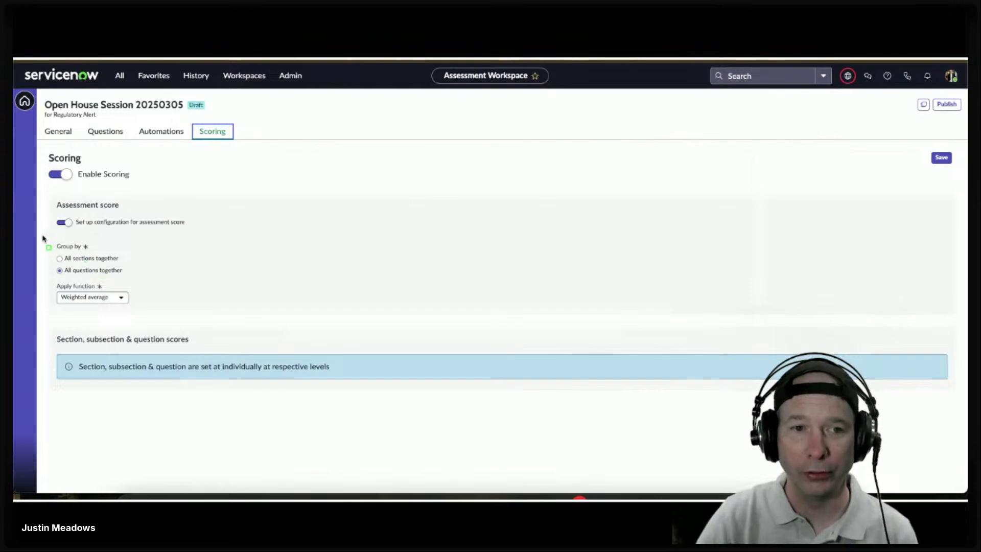
{"action": "left_click_drag", "start_coordinate": [40, 235], "coordinate": [157, 316]}
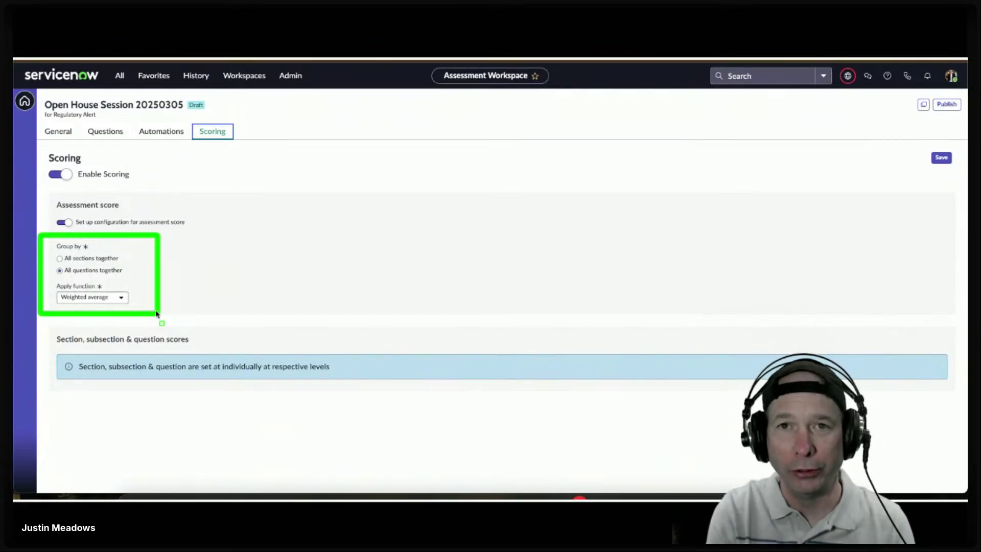
{"action": "key", "text": "Escape"}
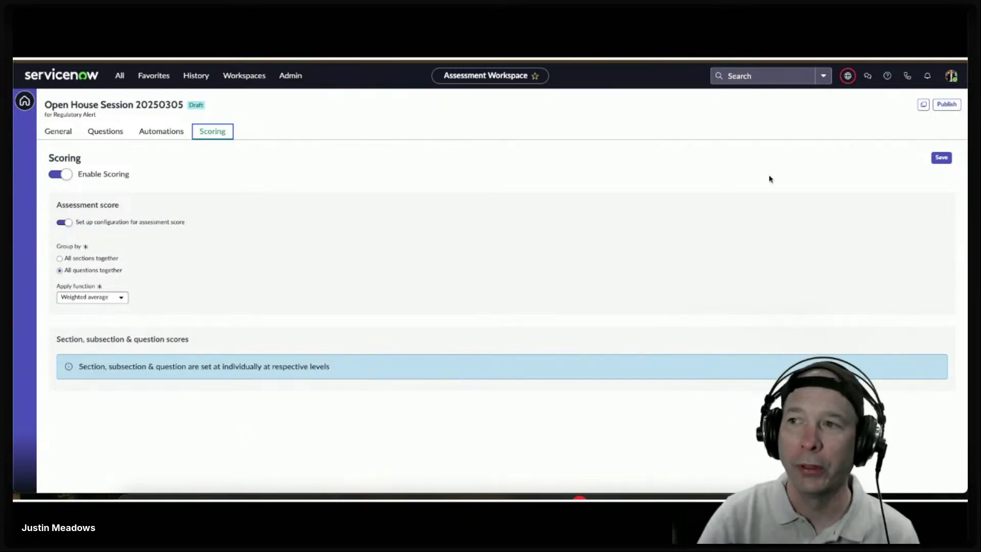
{"action": "left_click", "coordinate": [939, 159]}
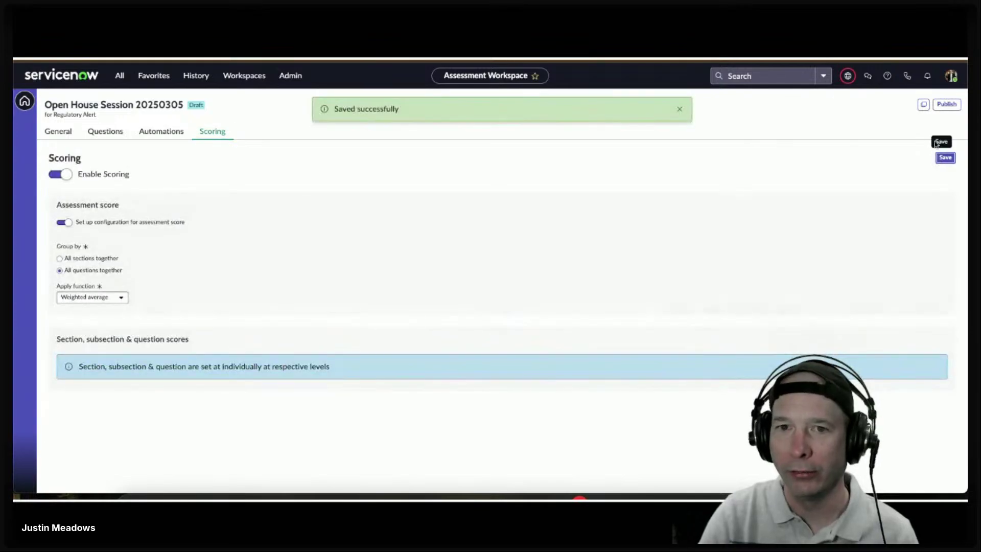
{"action": "left_click", "coordinate": [680, 112]}
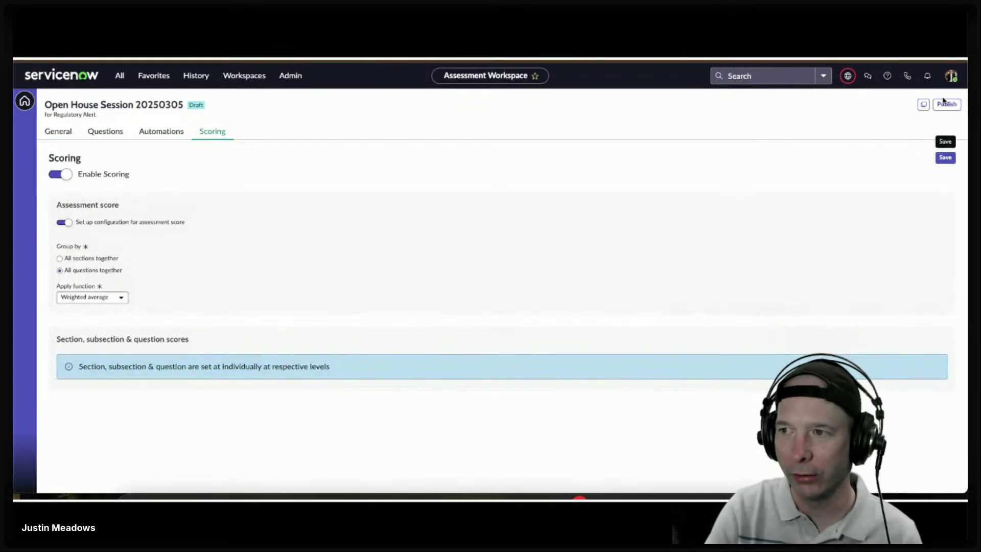
{"action": "left_click", "coordinate": [944, 104]}
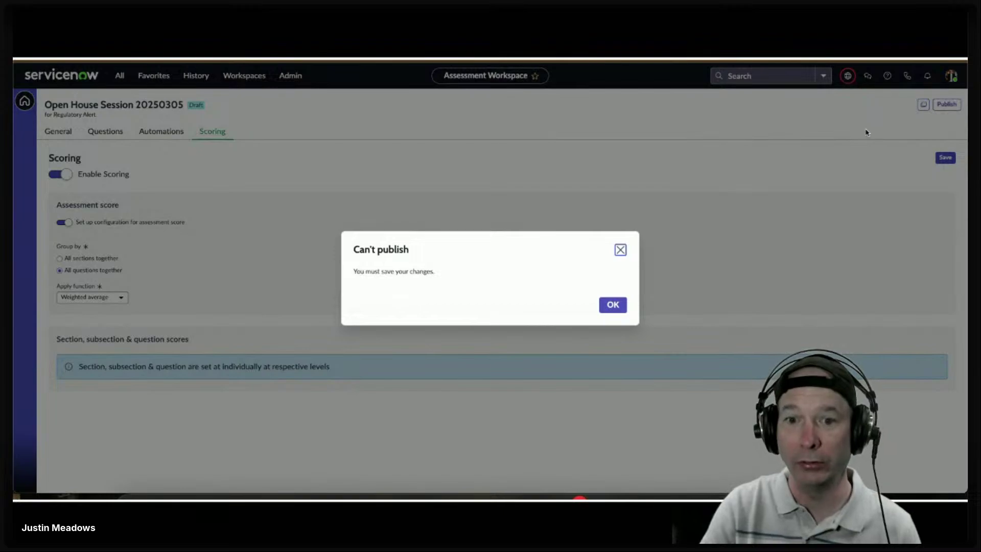
{"action": "left_click", "coordinate": [619, 305]}
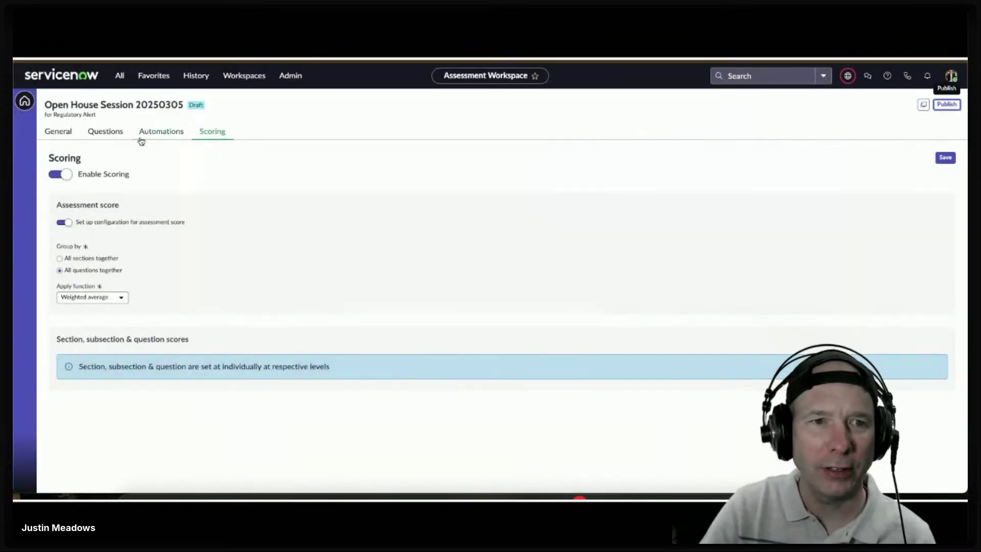
Step: Reload the overall scoring configuration by leaving and reopening it, save it again, and retry publishing the template
{"action": "left_click", "coordinate": [105, 131]}
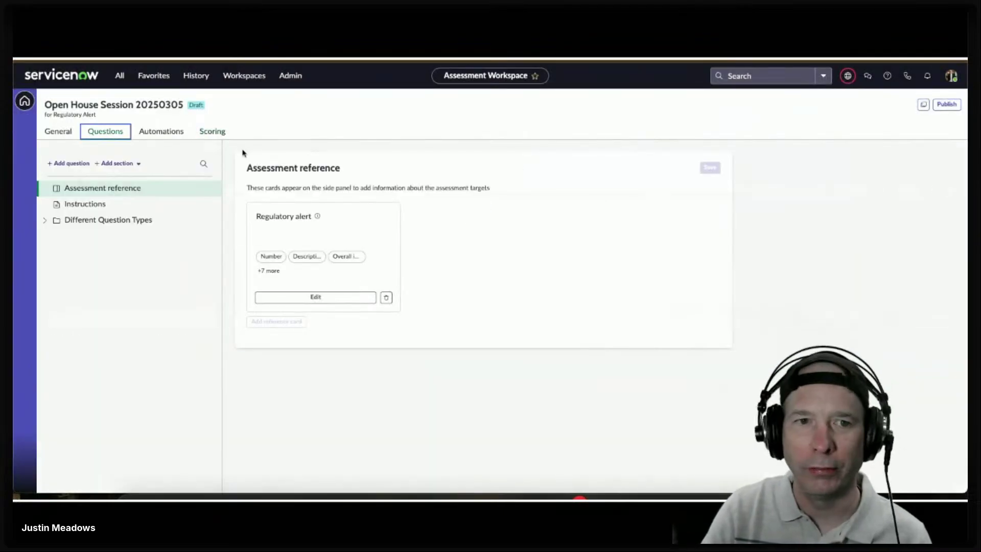
{"action": "left_click", "coordinate": [182, 140]}
{"action": "left_click", "coordinate": [212, 131]}
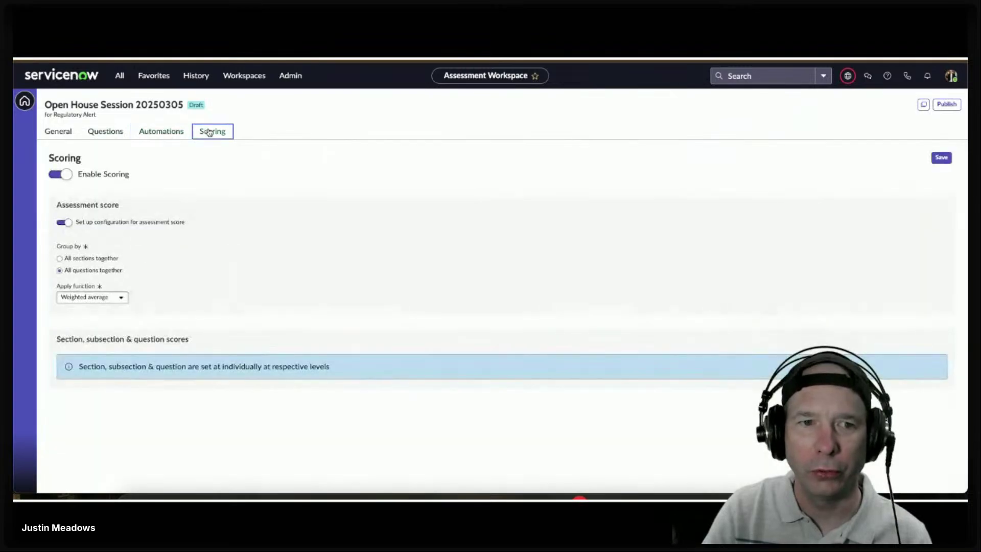
{"action": "left_click", "coordinate": [942, 158]}
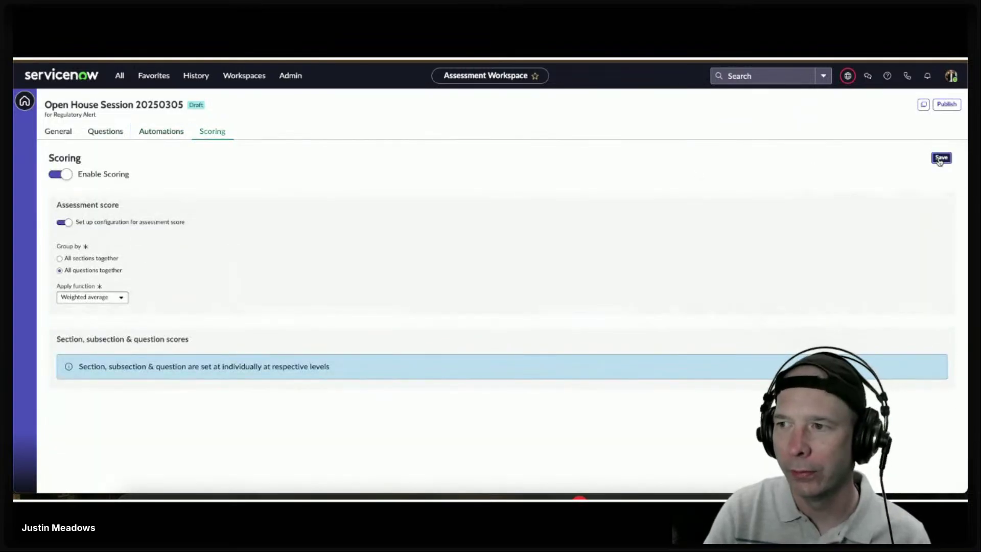
{"action": "left_click", "coordinate": [947, 105]}
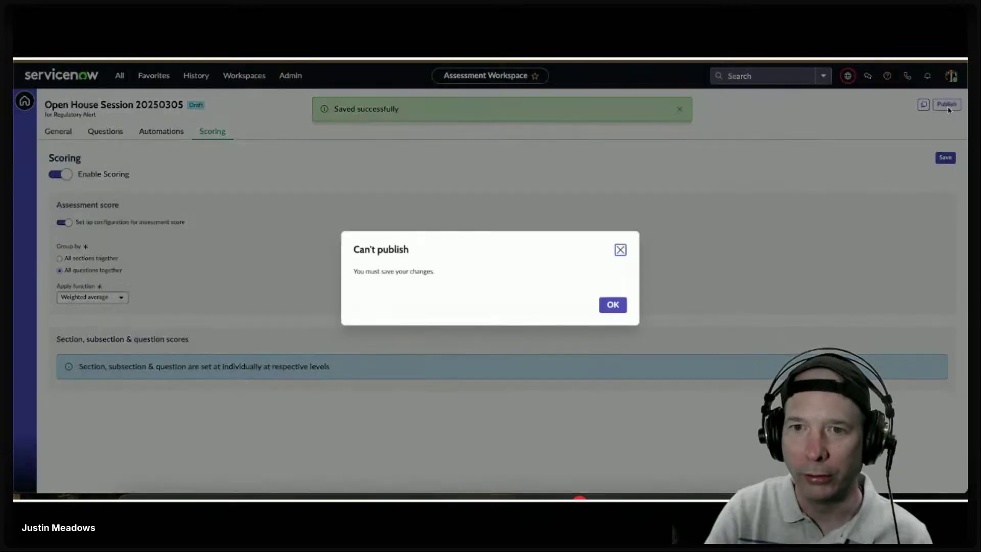
{"action": "left_click", "coordinate": [616, 250]}
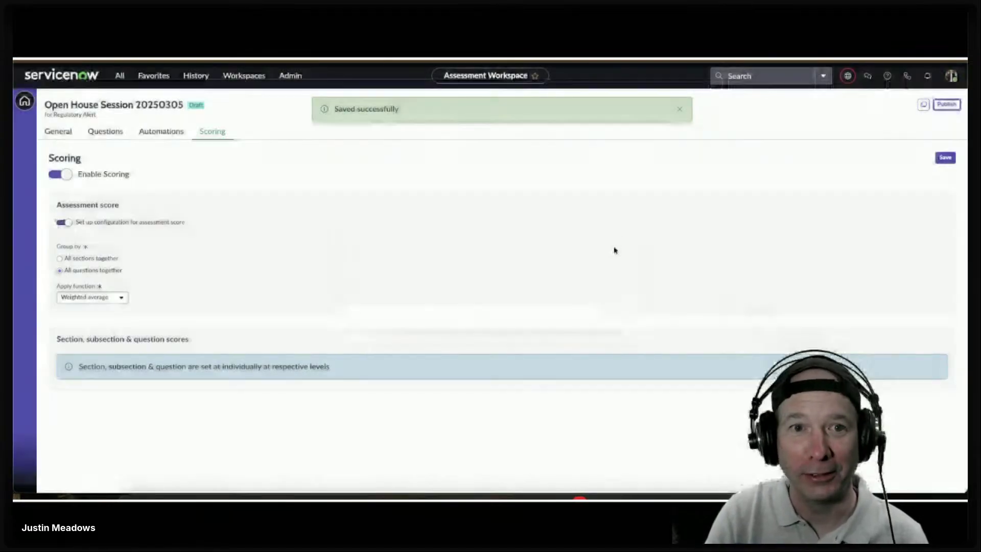
Step: Check the instructions, the Different Question Types section and each of its eight questions for unsaved or incomplete settings
{"action": "left_click", "coordinate": [97, 132]}
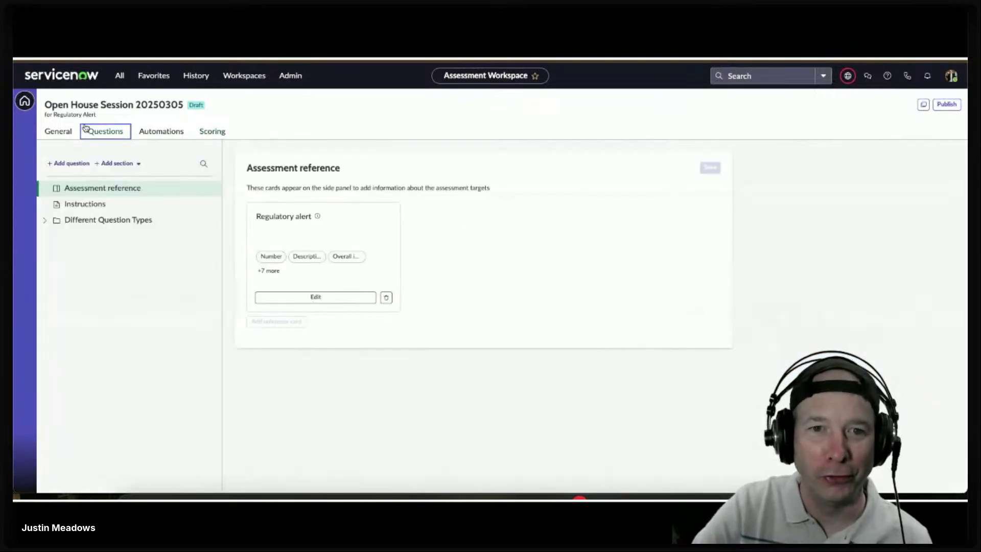
{"action": "left_click", "coordinate": [72, 204]}
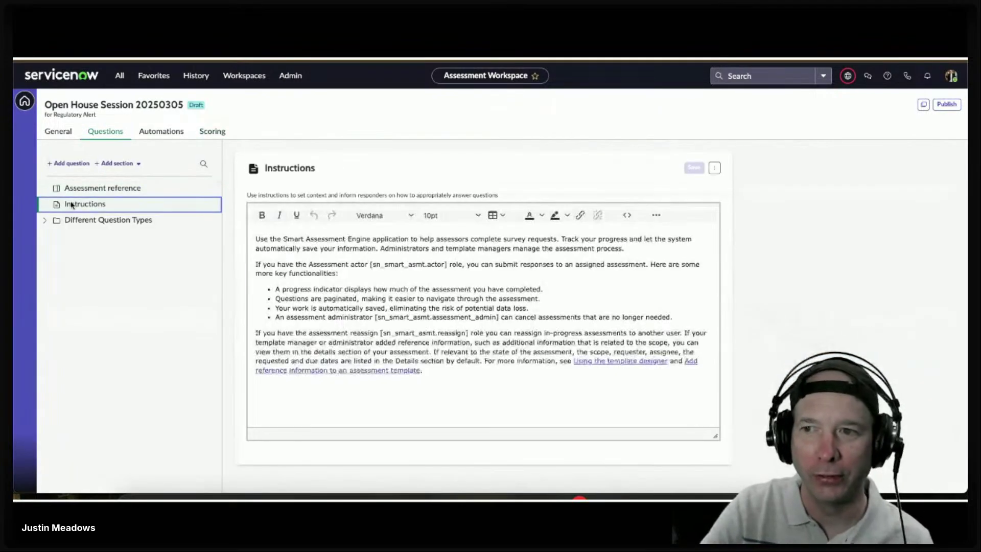
{"action": "left_click", "coordinate": [85, 220]}
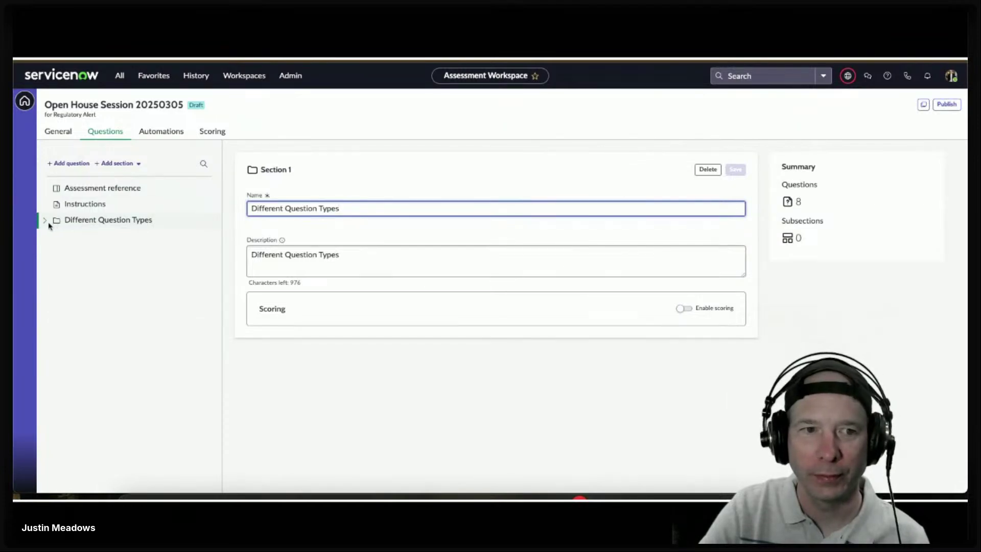
{"action": "left_click", "coordinate": [46, 221]}
{"action": "left_click", "coordinate": [86, 235]}
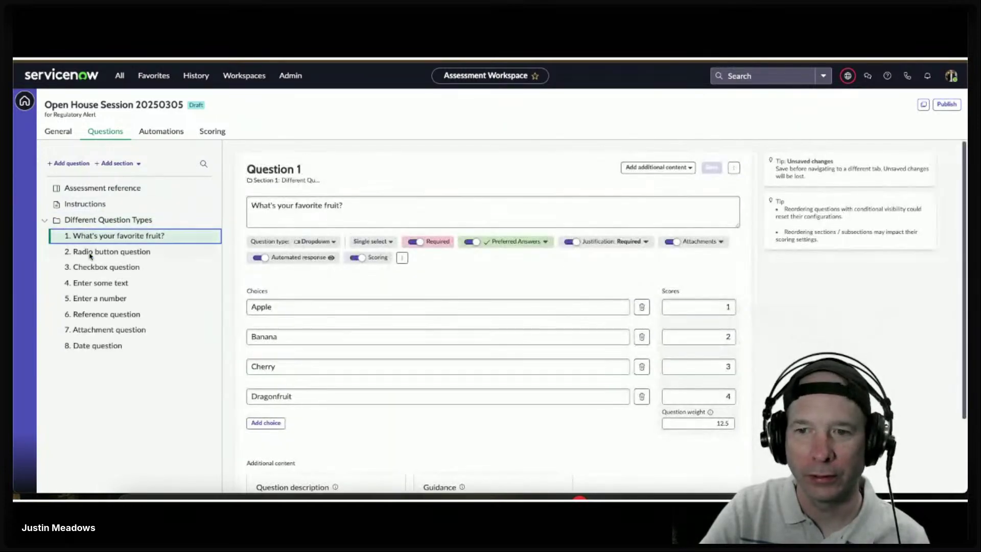
{"action": "left_click", "coordinate": [79, 252]}
{"action": "left_click", "coordinate": [93, 268]}
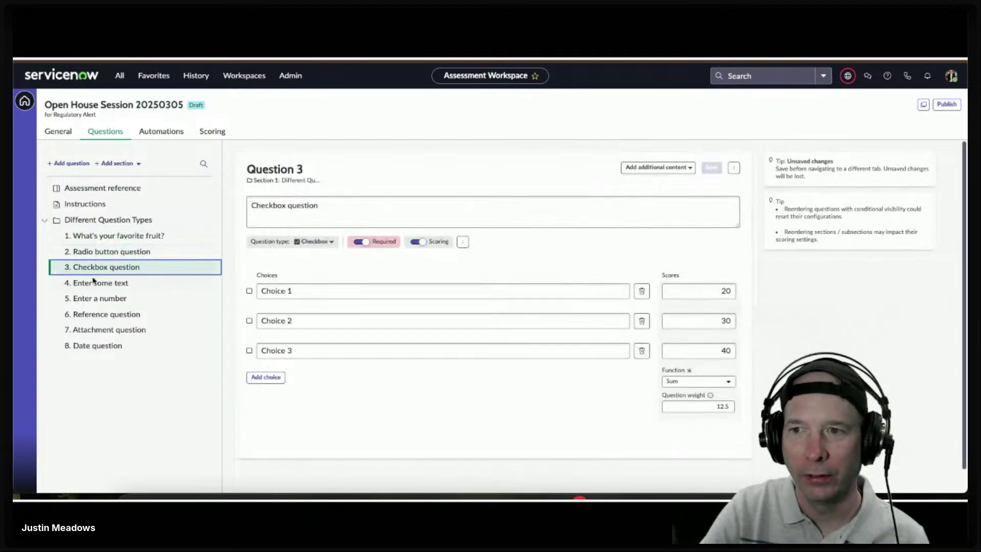
{"action": "left_click", "coordinate": [93, 283]}
{"action": "left_click", "coordinate": [95, 298]}
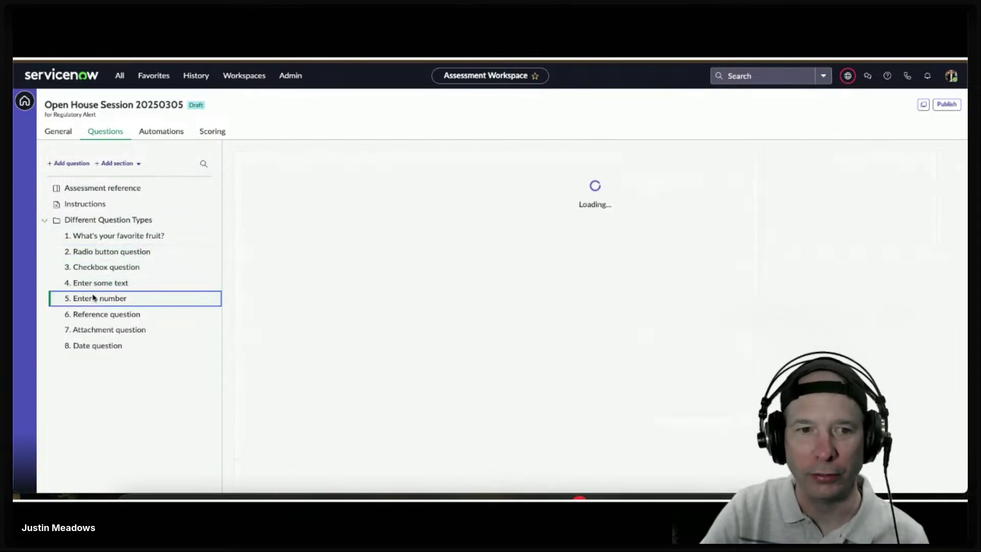
{"action": "left_click", "coordinate": [96, 314]}
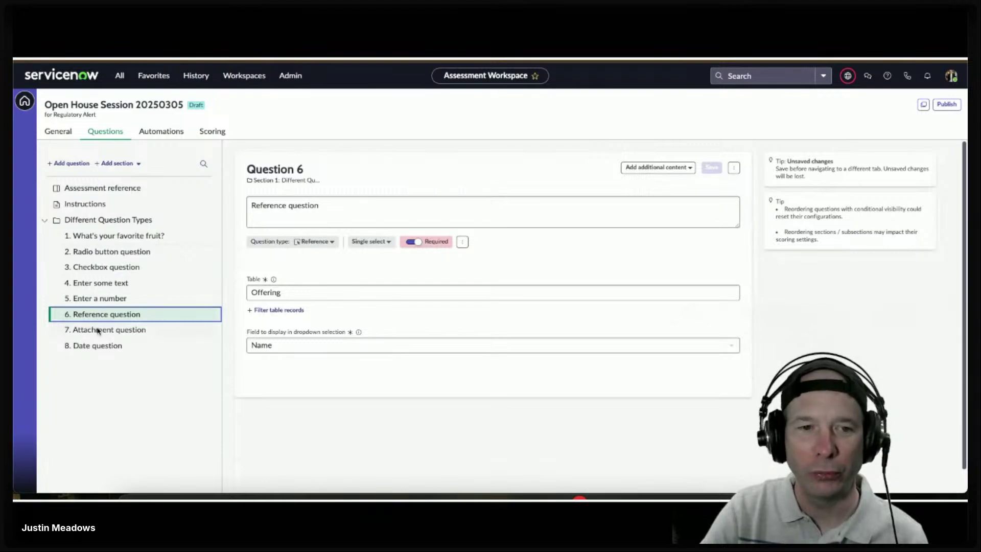
{"action": "left_click", "coordinate": [104, 330]}
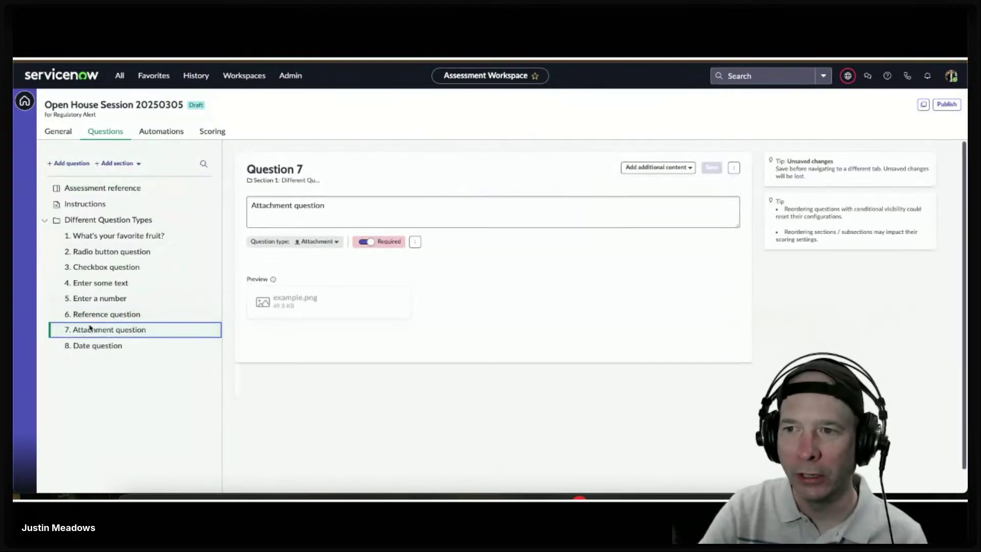
{"action": "left_click", "coordinate": [86, 348]}
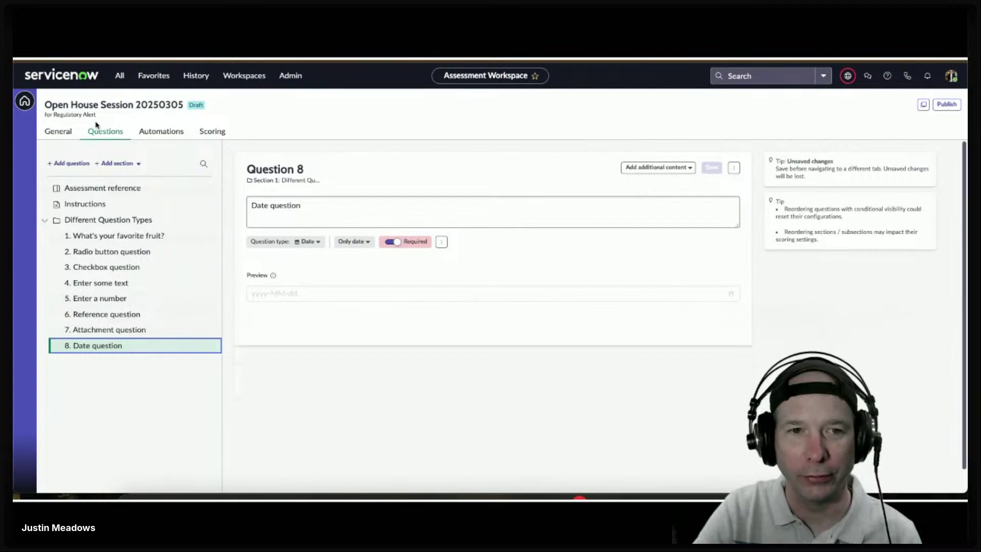
Step: Save the overall scoring configuration, publish the Open House Session 20250305 template, and return to the template list
{"action": "left_click", "coordinate": [218, 134]}
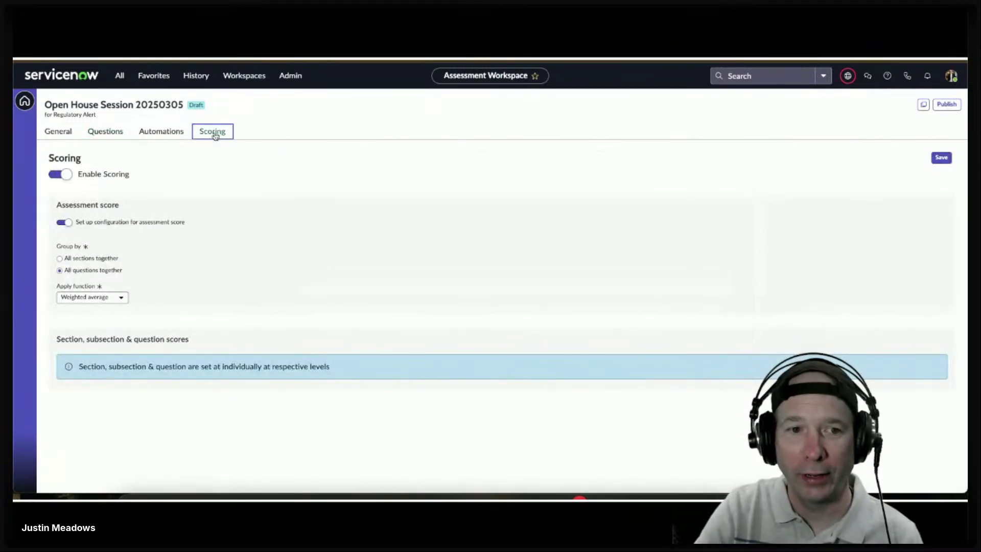
{"action": "left_click", "coordinate": [943, 160]}
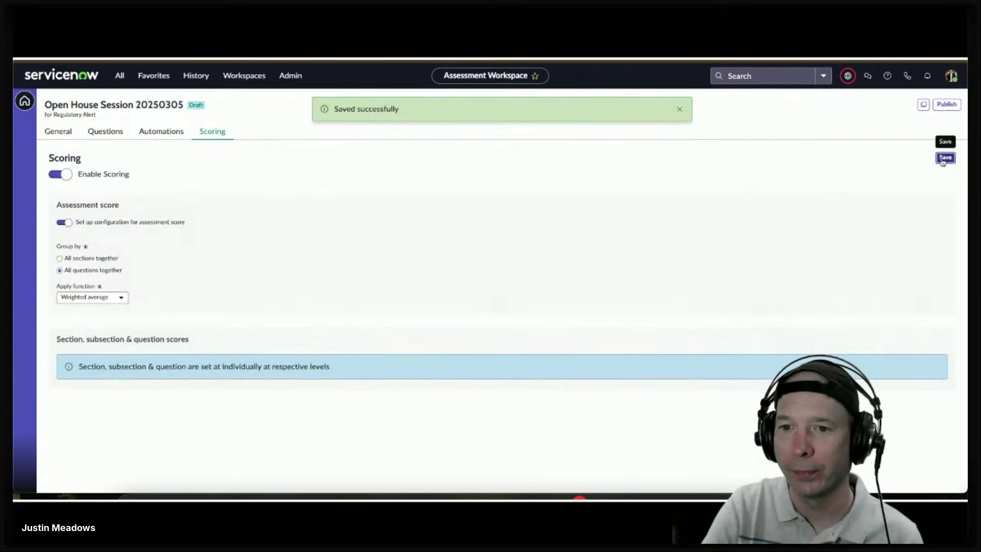
{"action": "left_click", "coordinate": [680, 108]}
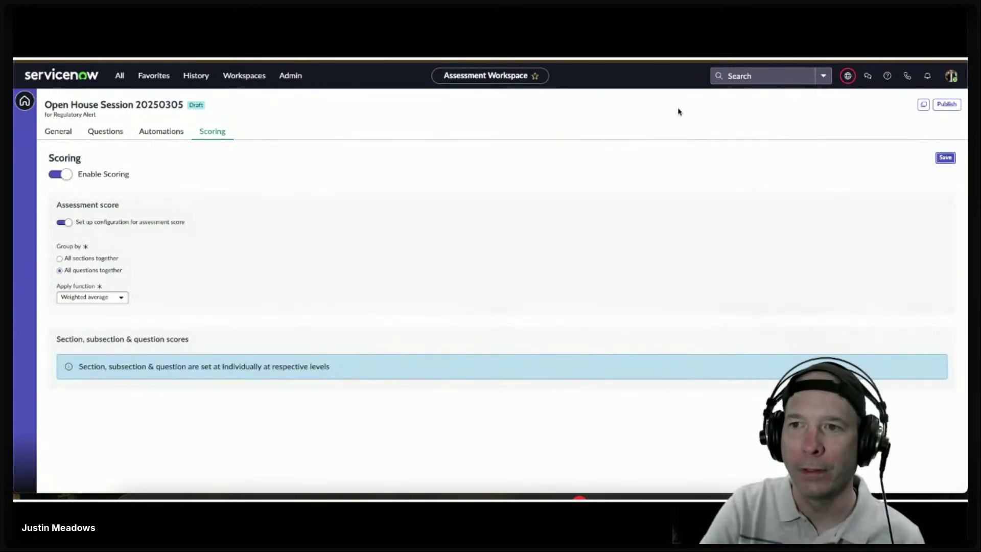
{"action": "left_click", "coordinate": [946, 105]}
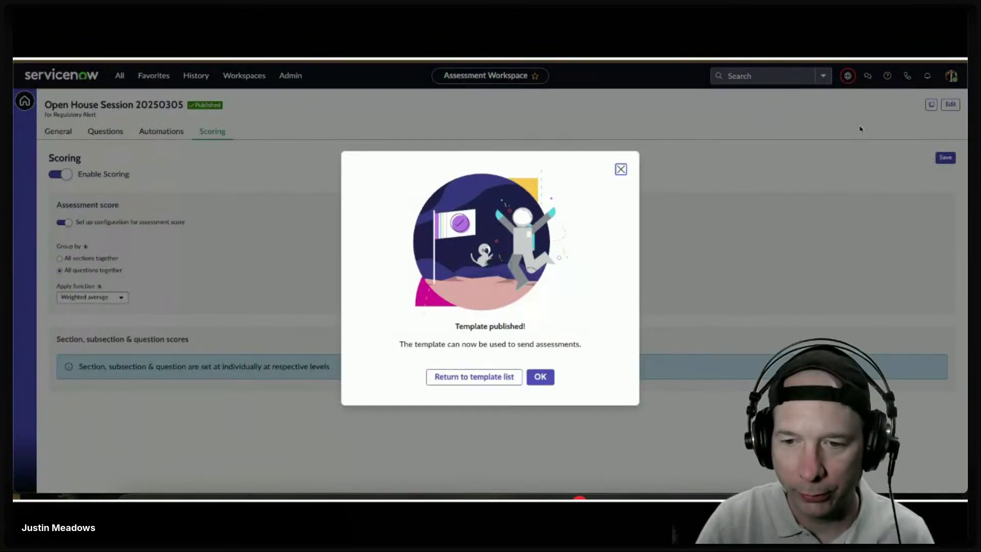
{"action": "left_click", "coordinate": [503, 372]}
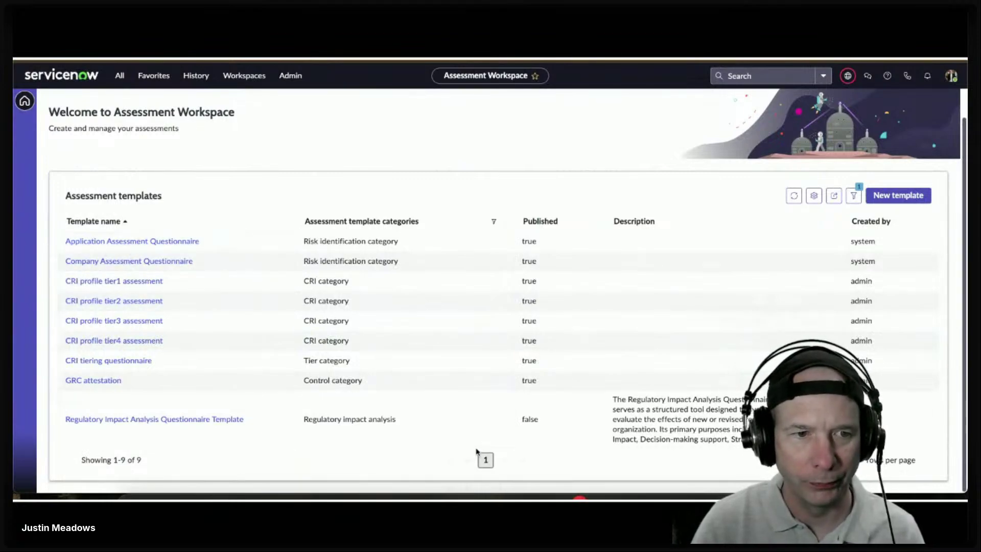
Step: Refresh the assessment template list and check the Open House Session 20250305 entry
{"action": "left_click", "coordinate": [794, 195]}
{"action": "scroll", "coordinate": [265, 376], "scroll_direction": "down", "scroll_amount": 1}
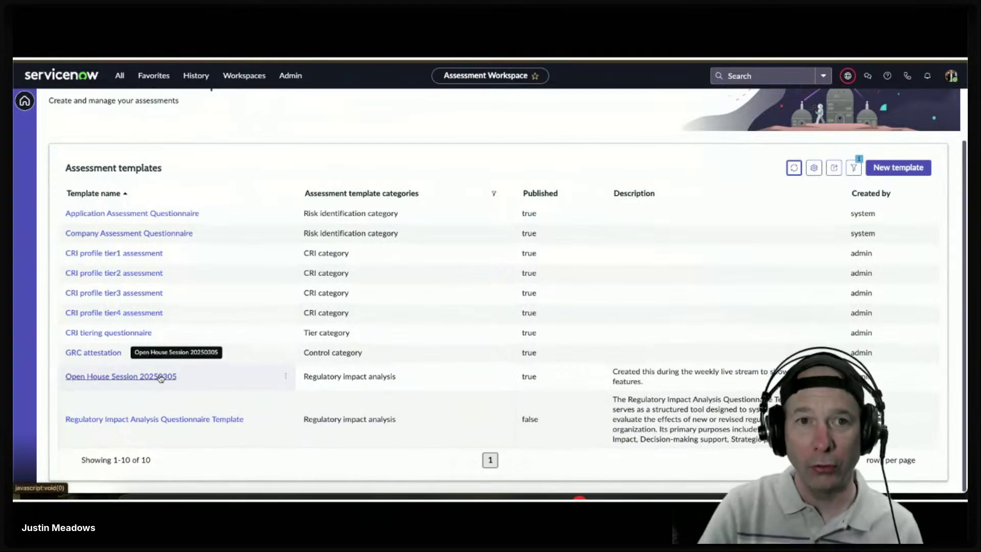
{"action": "scroll", "coordinate": [231, 154], "scroll_direction": "up", "scroll_amount": 2}
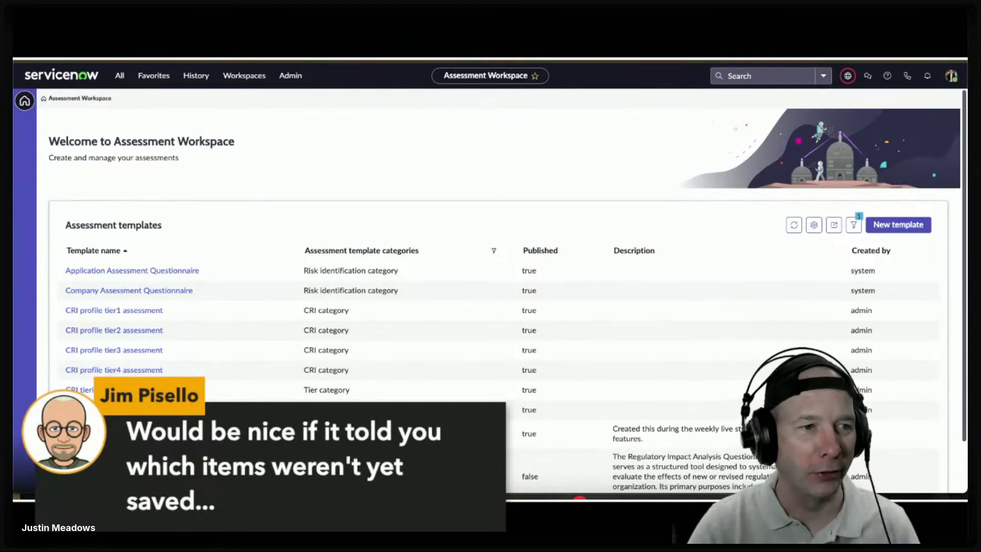
{"action": "scroll", "coordinate": [258, 256], "scroll_direction": "down", "scroll_amount": 2}
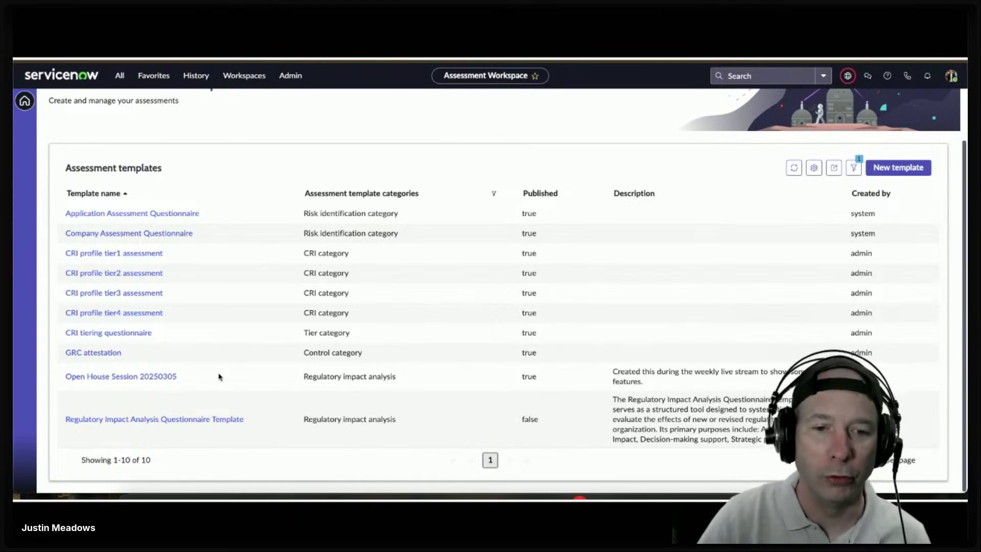
{"action": "scroll", "coordinate": [168, 215], "scroll_direction": "up", "scroll_amount": 2}
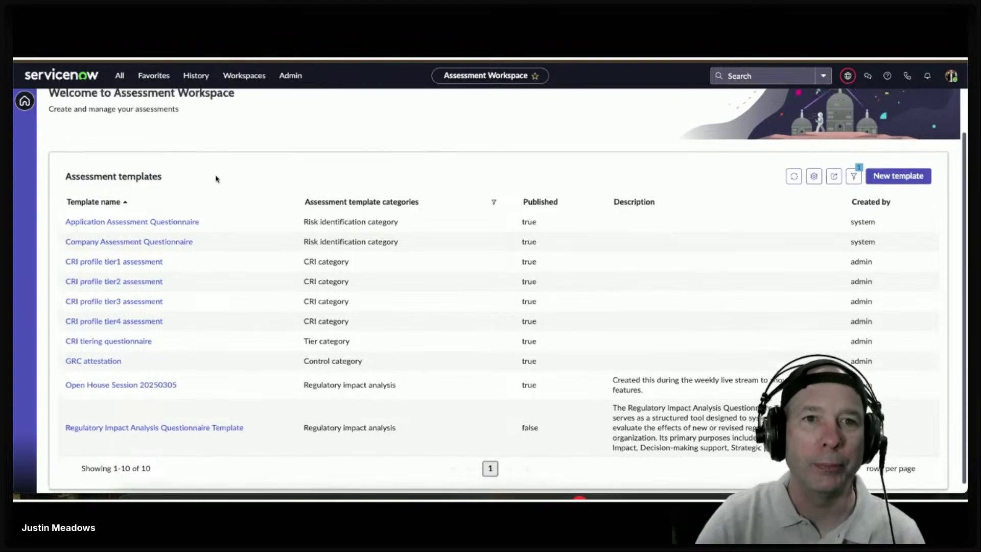
Step: In the Compliance Workspace, start a regulatory assessment of the IOSCO sustainability assurance alert using the Open House Session 20250305 template
{"action": "left_click", "coordinate": [244, 75]}
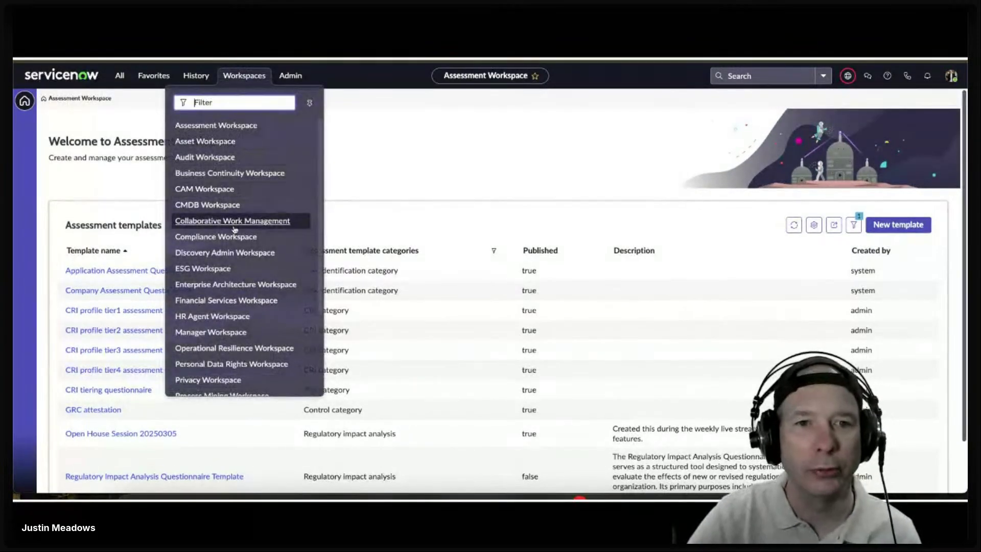
{"action": "left_click", "coordinate": [236, 237]}
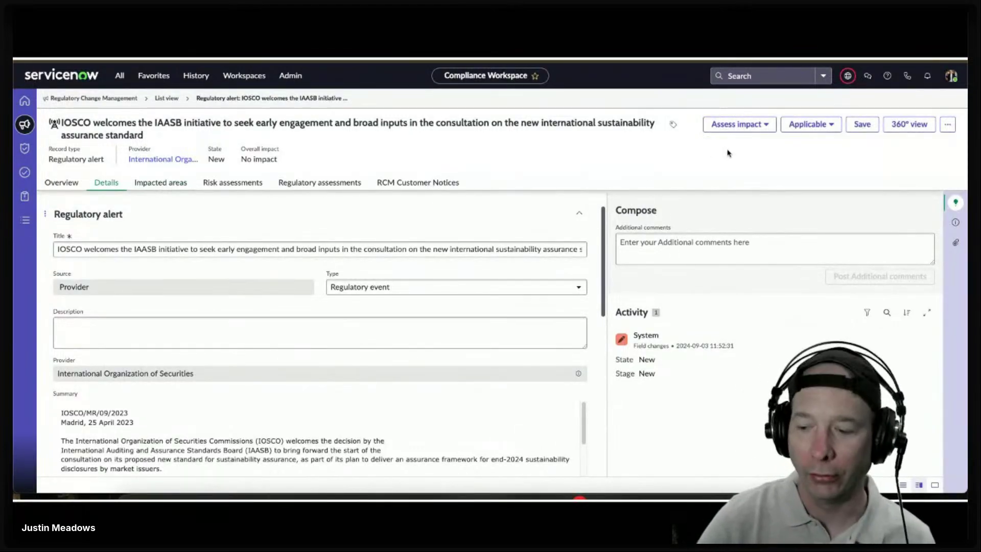
{"action": "left_click_drag", "start_coordinate": [690, 105], "coordinate": [790, 156]}
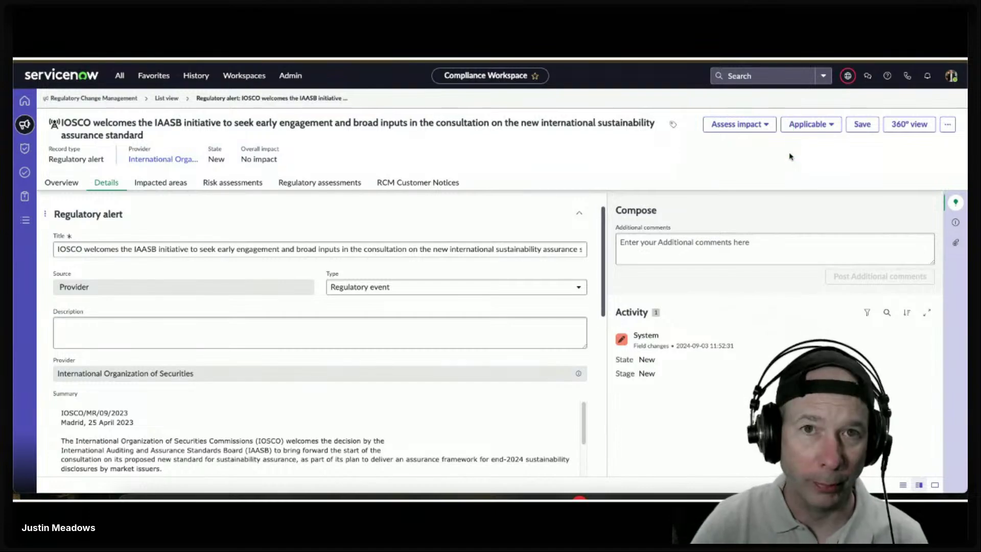
{"action": "left_click", "coordinate": [769, 125]}
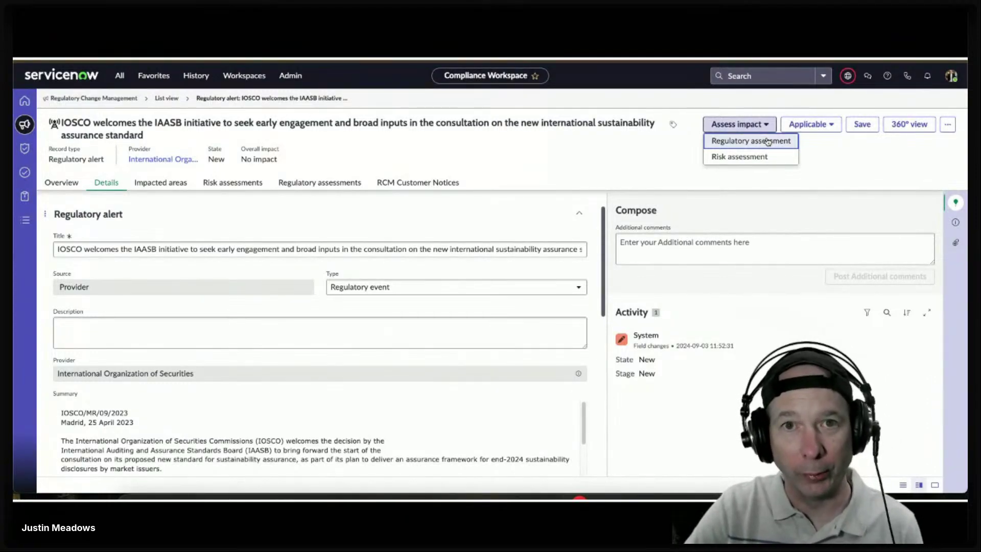
{"action": "left_click", "coordinate": [768, 141]}
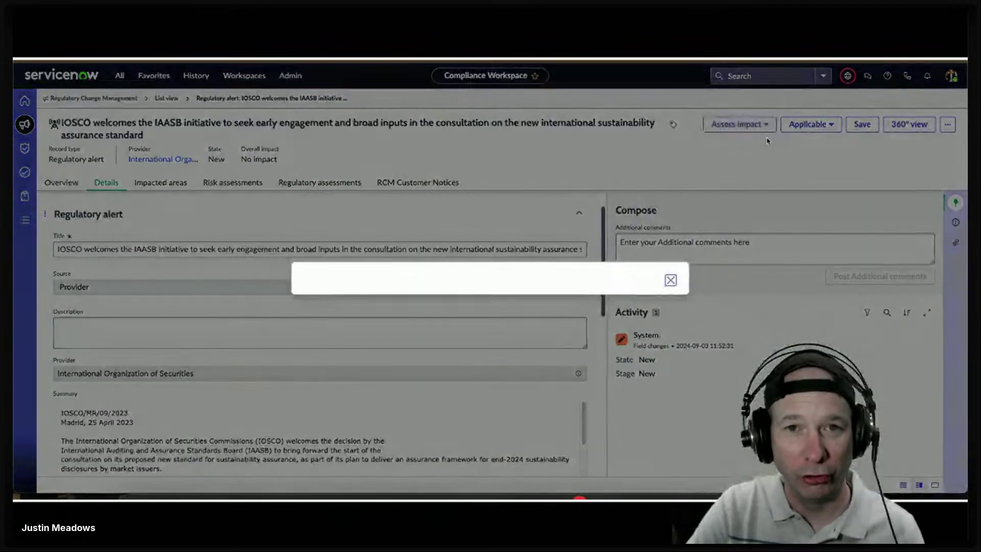
{"action": "left_click", "coordinate": [443, 223]}
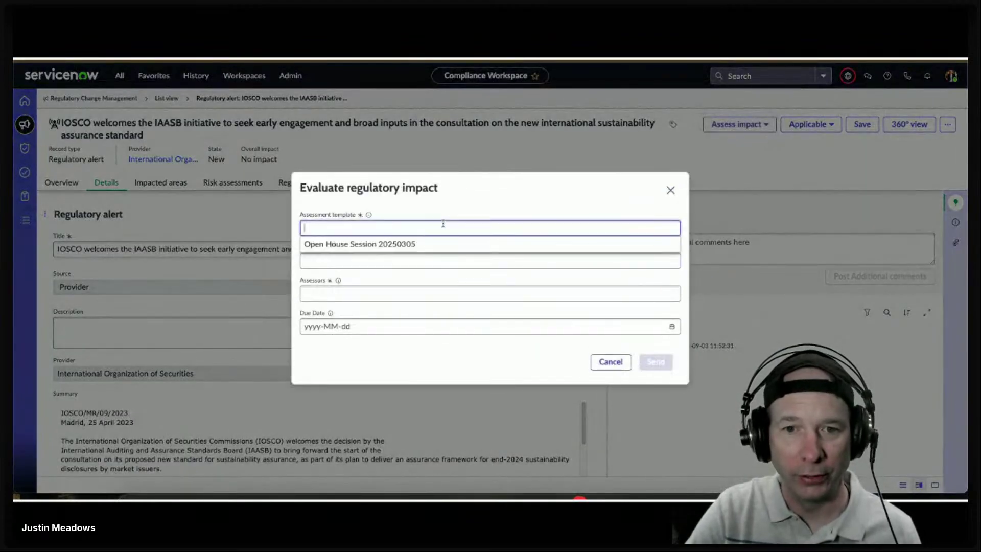
{"action": "left_click", "coordinate": [416, 244]}
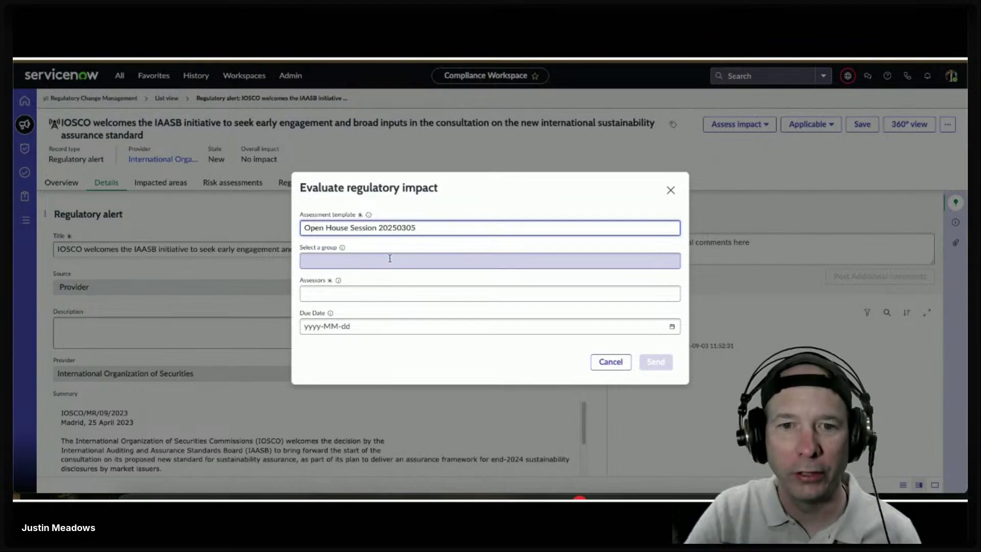
{"action": "left_click", "coordinate": [388, 289]}
{"action": "type", "text": "system"}
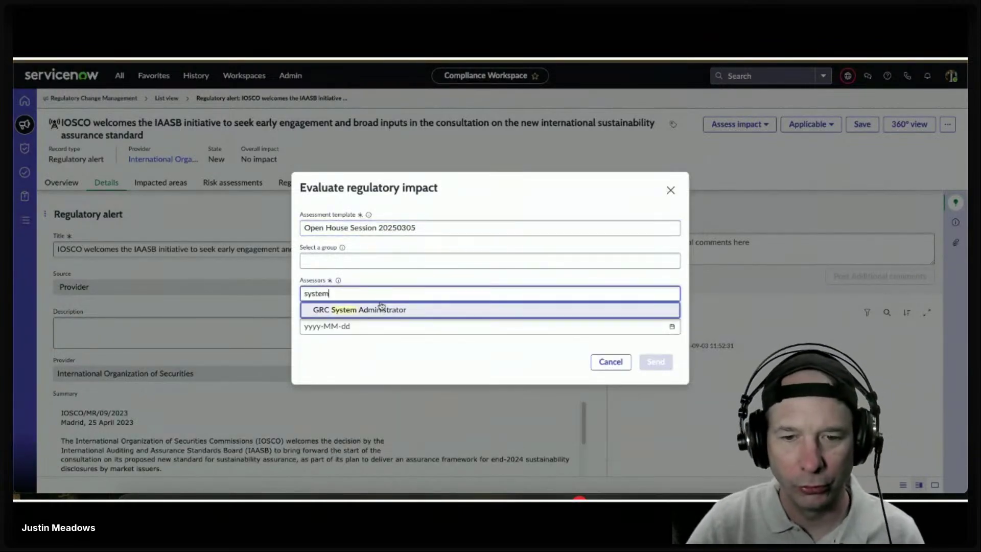
{"action": "double_click", "coordinate": [326, 291]}
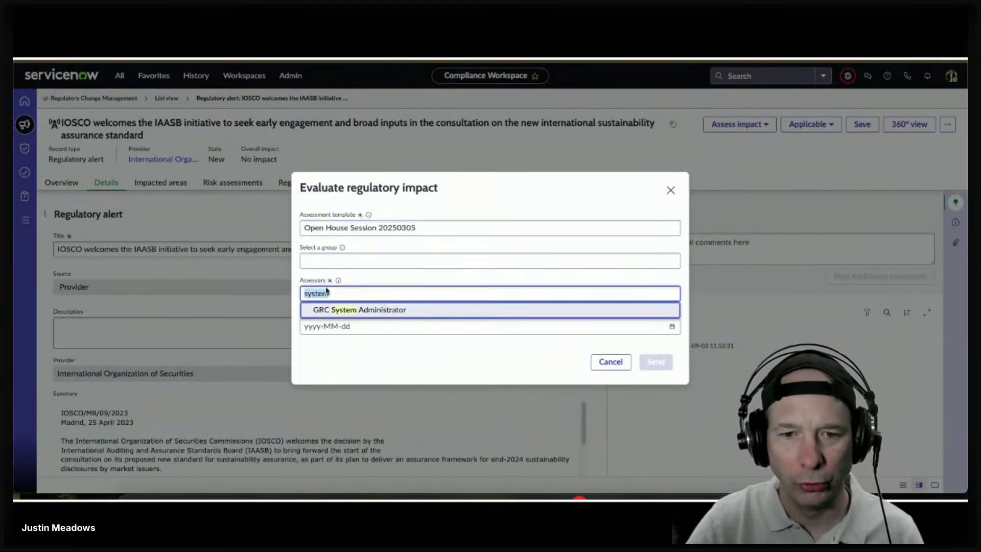
{"action": "type", "text": "admin"}
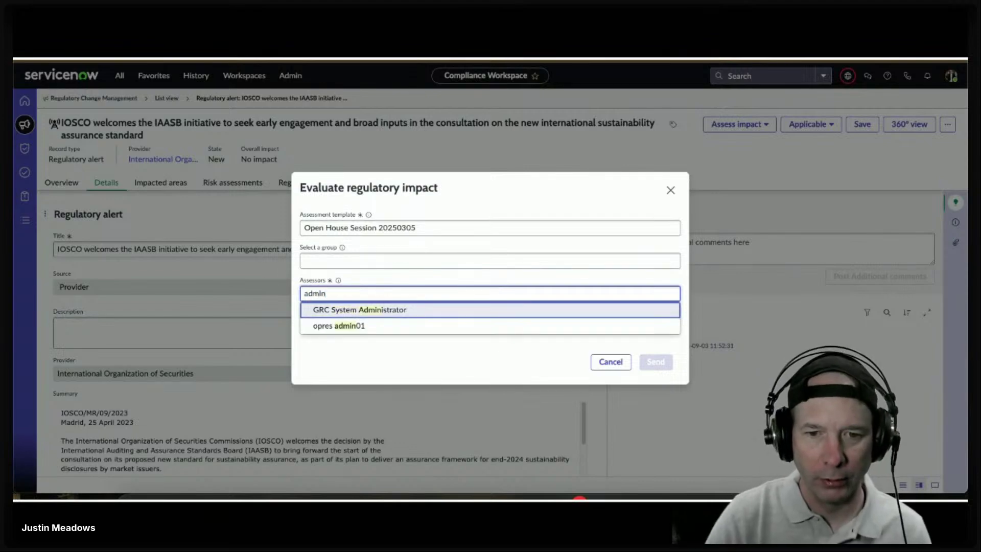
Step: Assign Abraham Lincoln as assessor, set the due date to 2025-03-06, and send the regulatory impact assessment
{"action": "left_click_drag", "start_coordinate": [332, 294], "coordinate": [282, 297]}
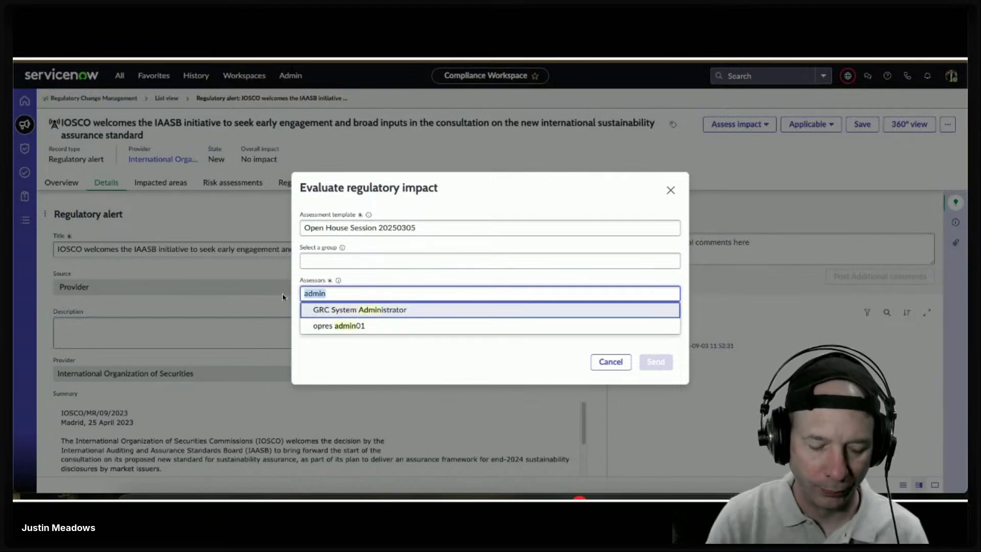
{"action": "type", "text": "abraham"}
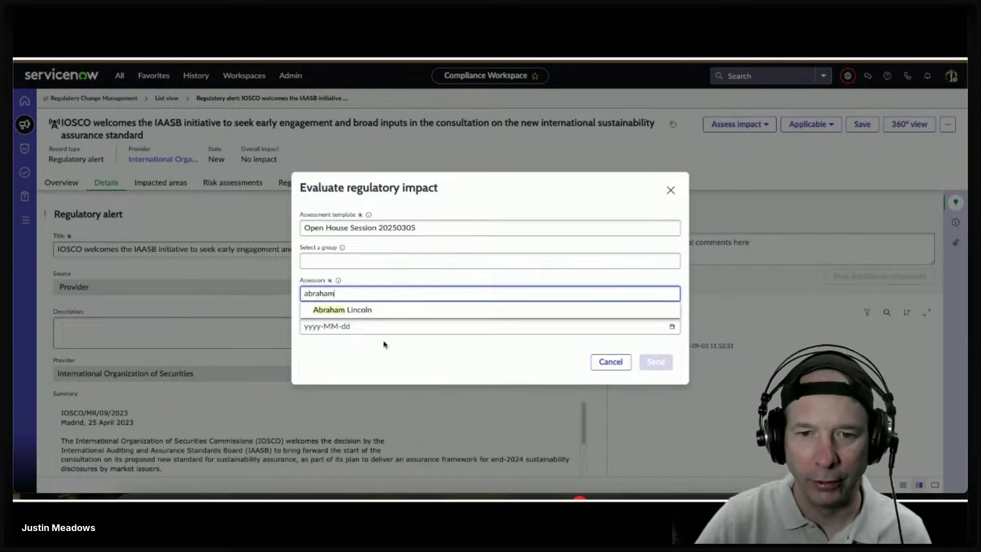
{"action": "left_click", "coordinate": [347, 310]}
{"action": "left_click", "coordinate": [672, 333]}
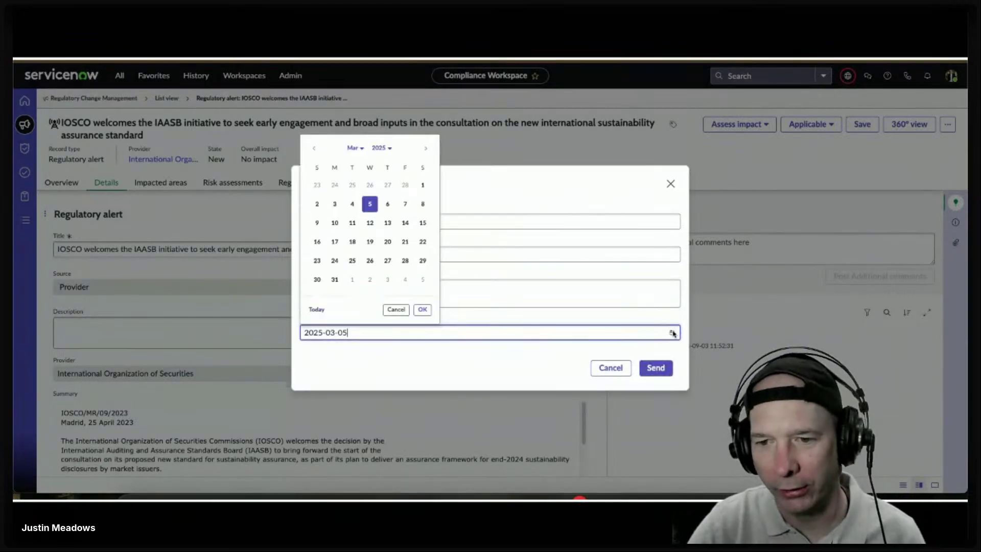
{"action": "left_click", "coordinate": [387, 204]}
{"action": "left_click", "coordinate": [422, 310]}
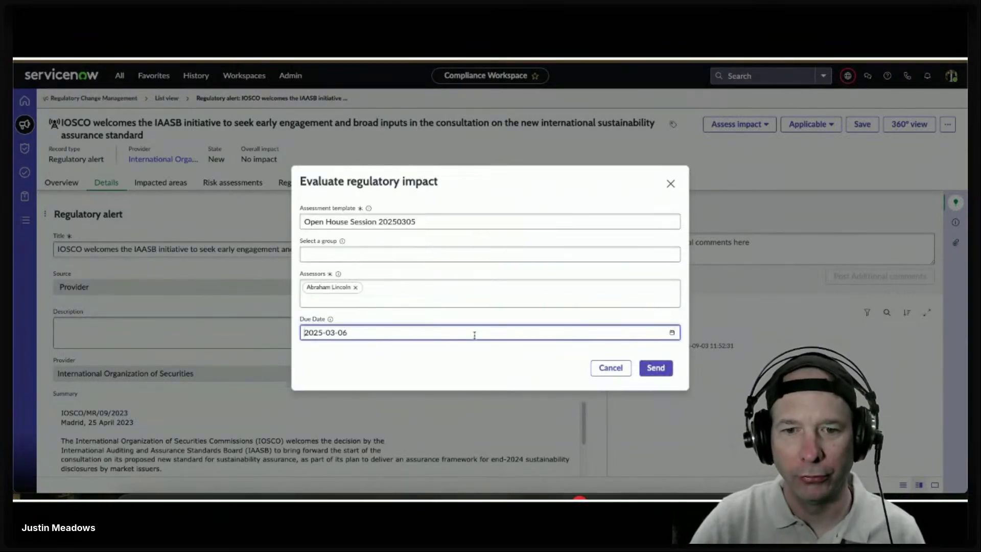
{"action": "left_click", "coordinate": [657, 367]}
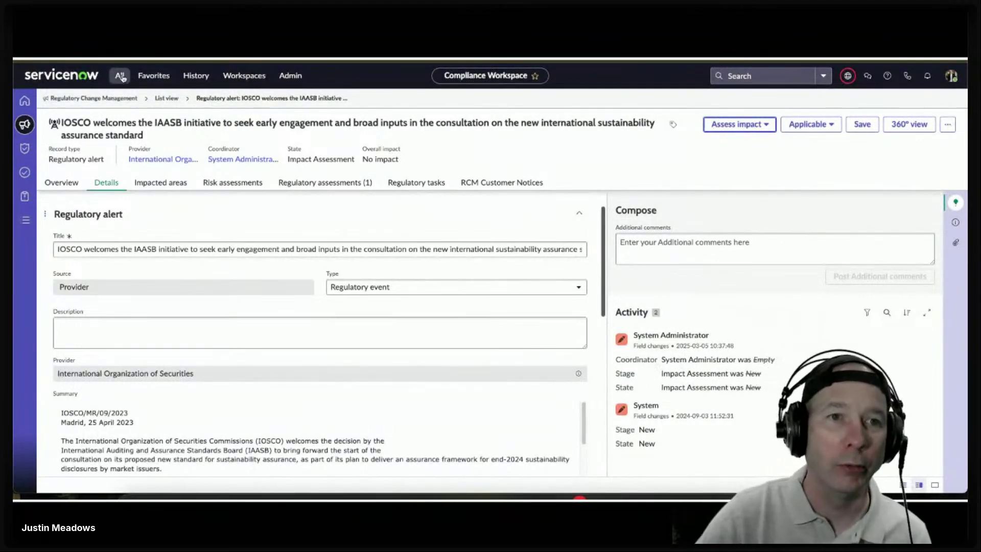
Step: Search the application navigator for email and open the Emails list under System Logs
{"action": "left_click", "coordinate": [120, 77]}
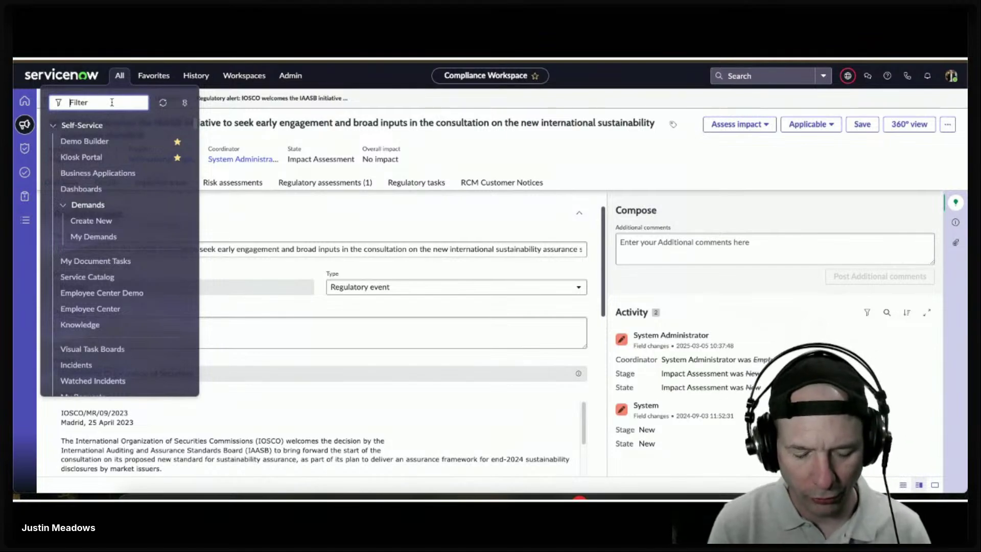
{"action": "type", "text": "email"}
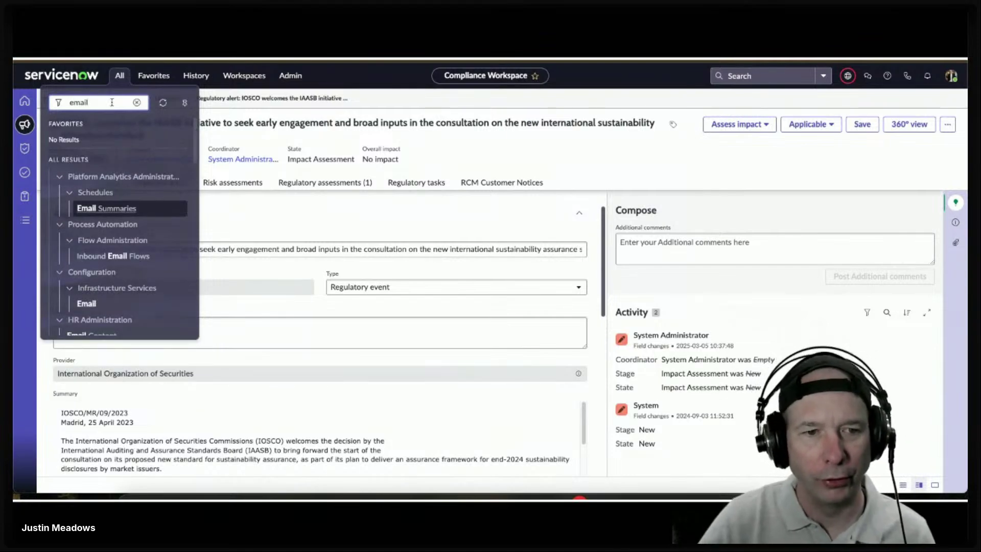
{"action": "scroll", "coordinate": [102, 220], "scroll_direction": "down", "scroll_amount": 5}
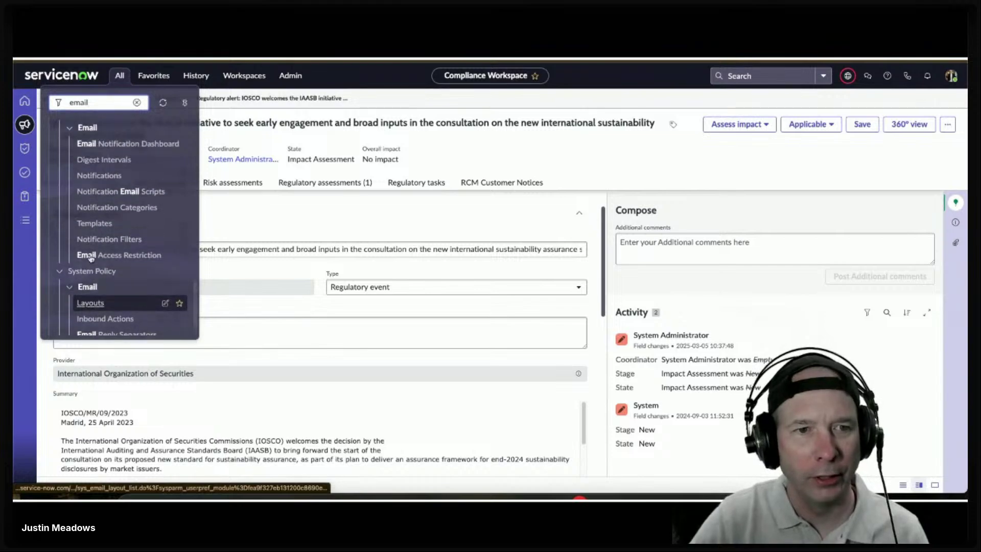
{"action": "scroll", "coordinate": [92, 256], "scroll_direction": "up", "scroll_amount": 3}
{"action": "scroll", "coordinate": [94, 258], "scroll_direction": "down", "scroll_amount": 1}
{"action": "scroll", "coordinate": [95, 262], "scroll_direction": "up", "scroll_amount": 1}
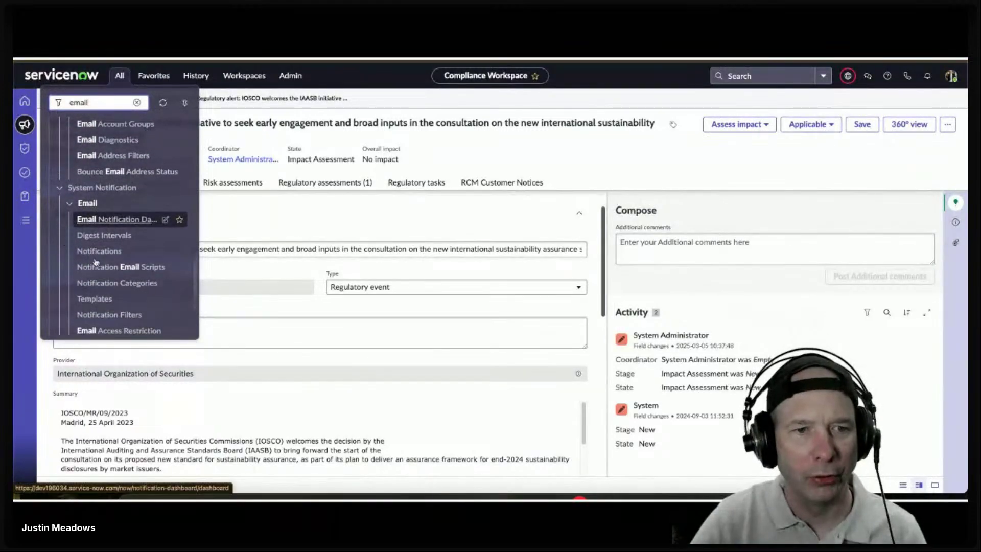
{"action": "scroll", "coordinate": [89, 230], "scroll_direction": "up", "scroll_amount": 5}
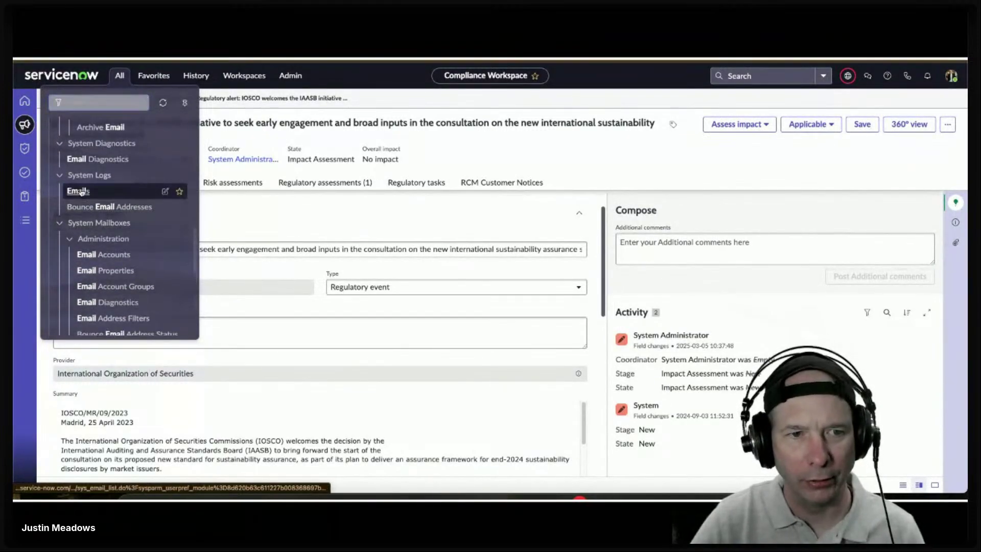
{"action": "left_click", "coordinate": [80, 191]}
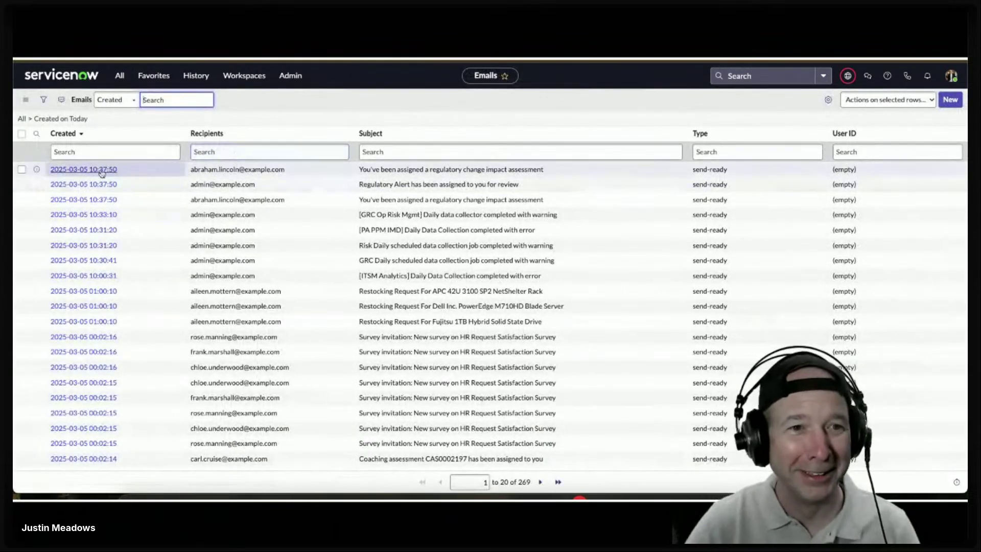
Step: Preview the newest regulatory change impact assessment notification email and copy its assessment link
{"action": "left_click", "coordinate": [101, 170]}
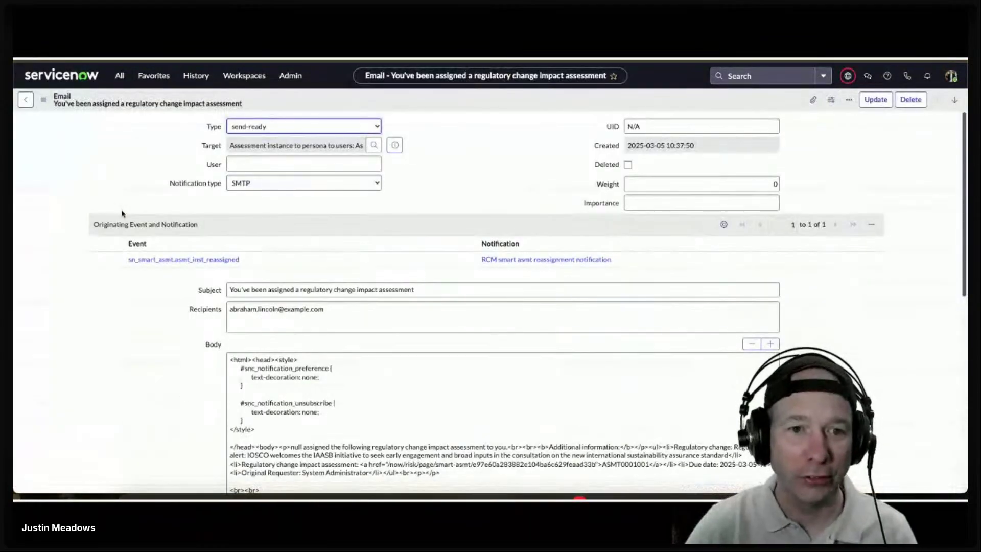
{"action": "scroll", "coordinate": [120, 212], "scroll_direction": "down", "scroll_amount": 5}
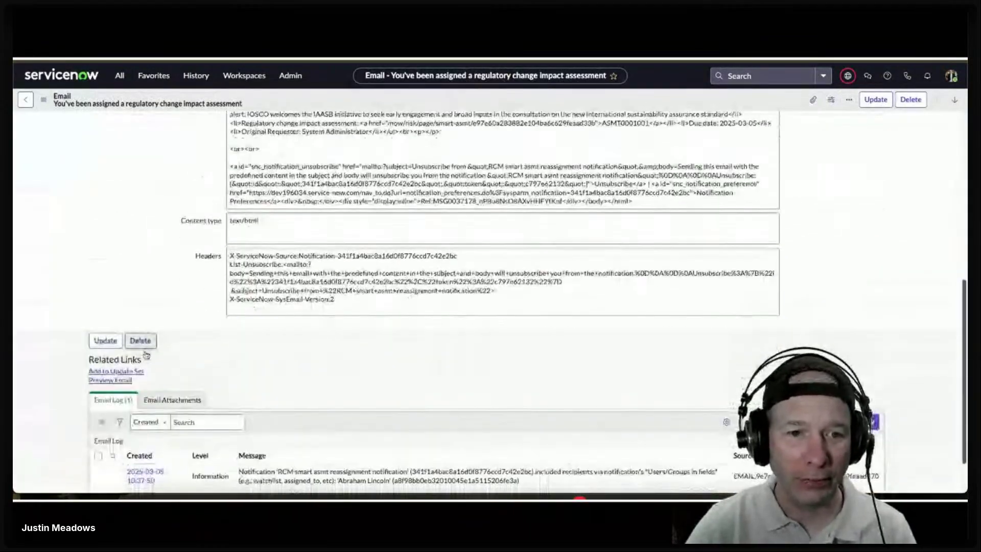
{"action": "left_click", "coordinate": [109, 380]}
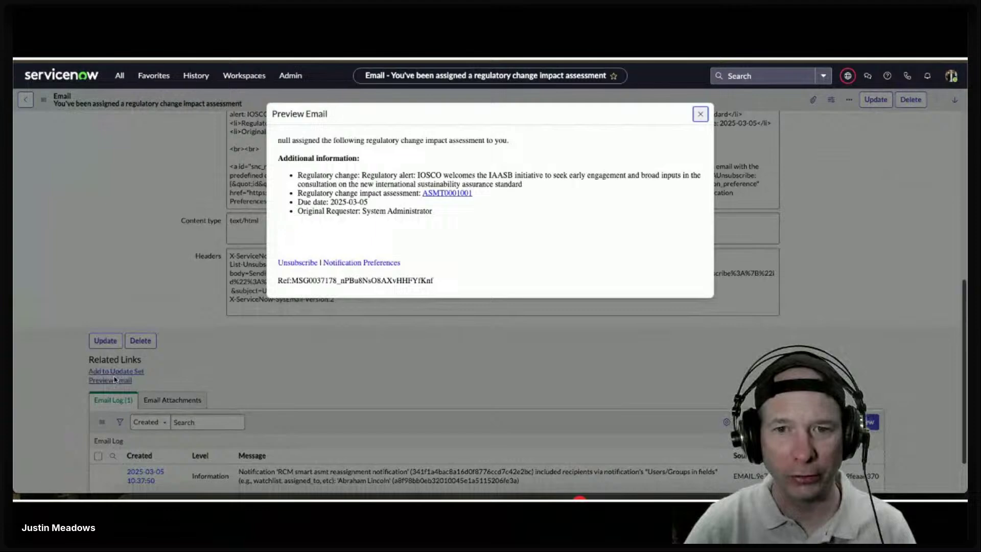
{"action": "right_click", "coordinate": [444, 193]}
{"action": "left_click", "coordinate": [478, 258]}
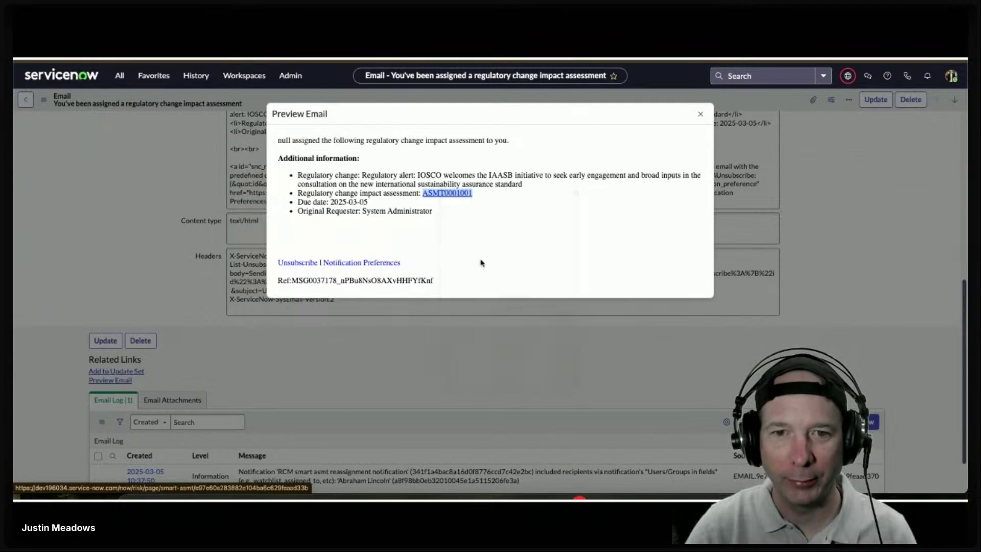
{"action": "left_click", "coordinate": [700, 114]}
Step: Impersonate the assigned assessor, Abraham Lincoln, and close the leftover IMS0000007 record in the workspace
{"action": "left_click", "coordinate": [951, 76]}
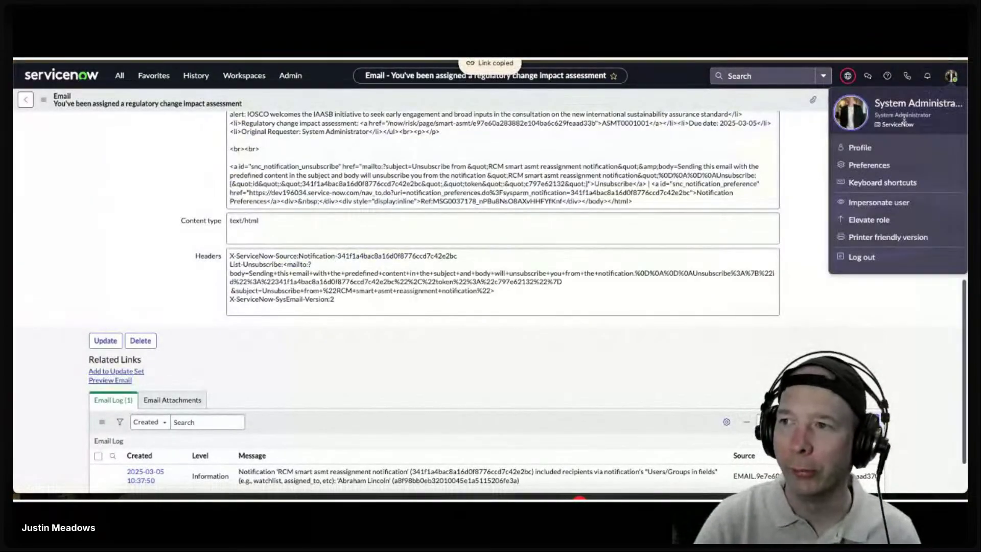
{"action": "left_click", "coordinate": [867, 202]}
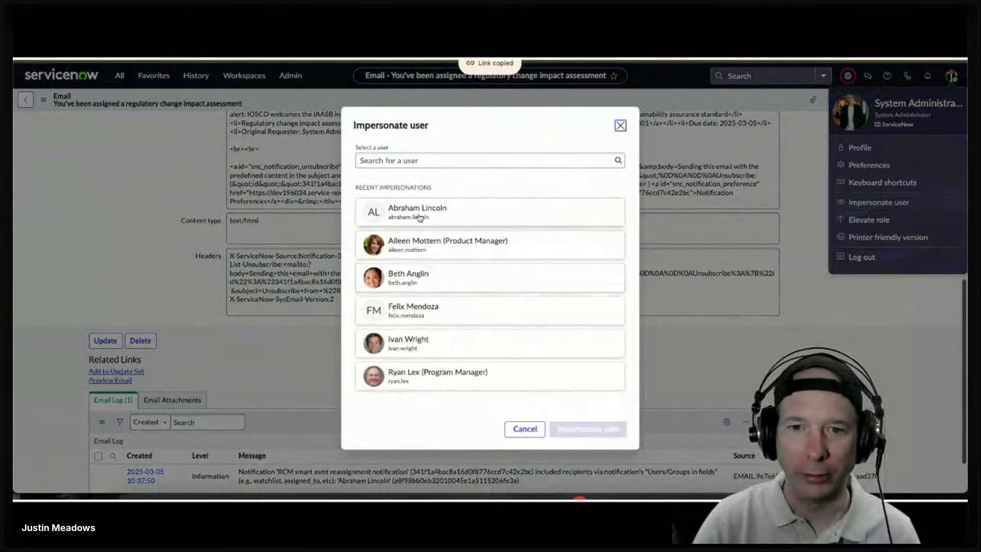
{"action": "left_click", "coordinate": [409, 213]}
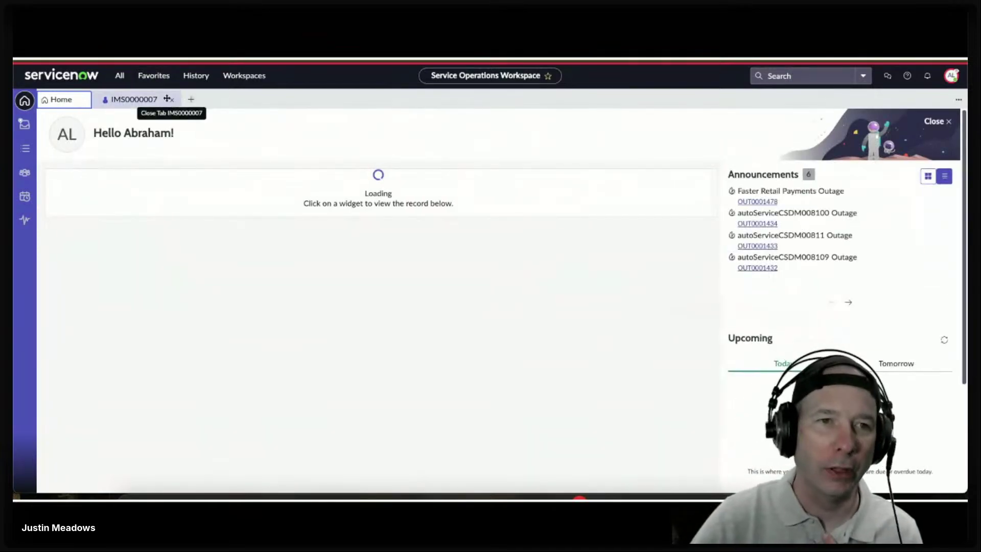
{"action": "left_click", "coordinate": [173, 100]}
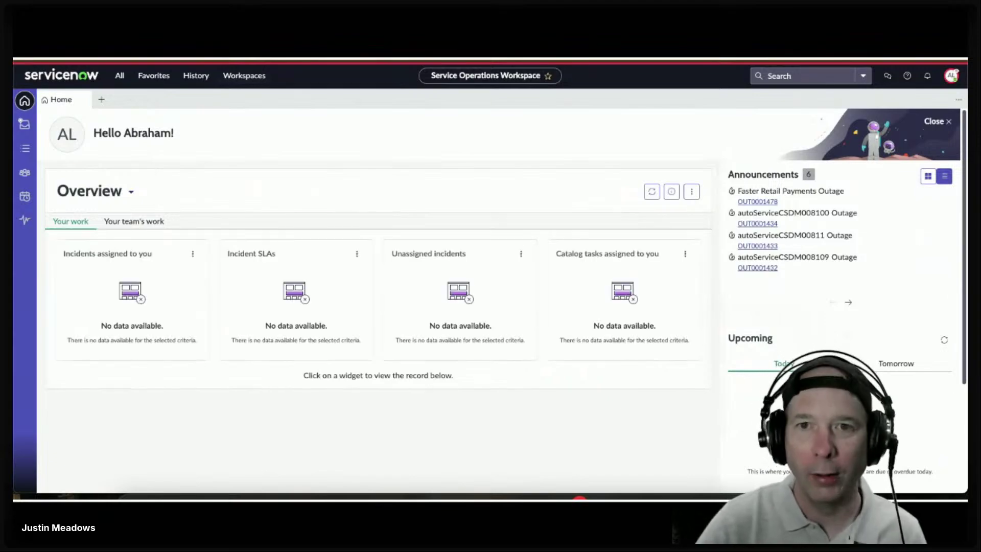
Step: Open the assessment in the browser from the copied notification link
{"action": "left_click", "coordinate": [330, 76]}
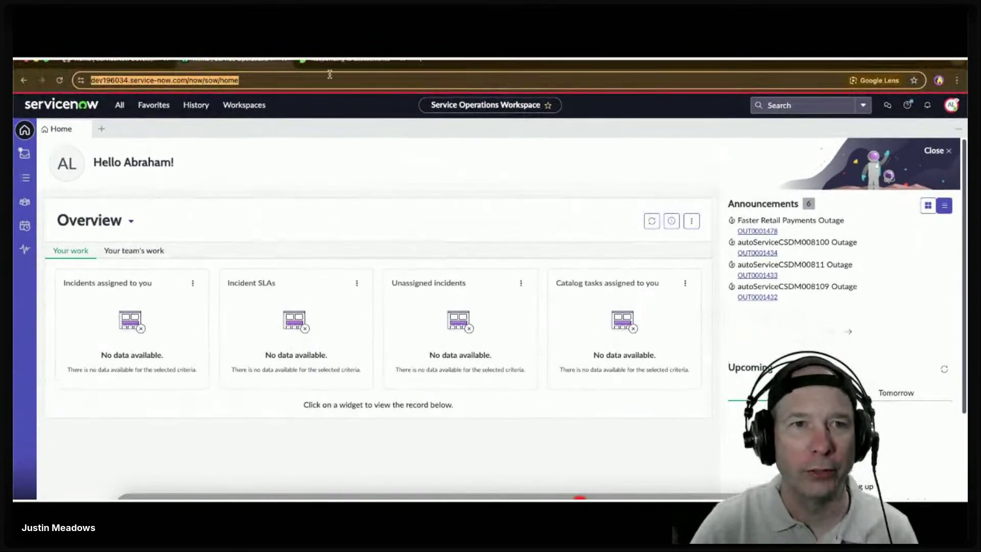
{"action": "key", "text": "super+v"}
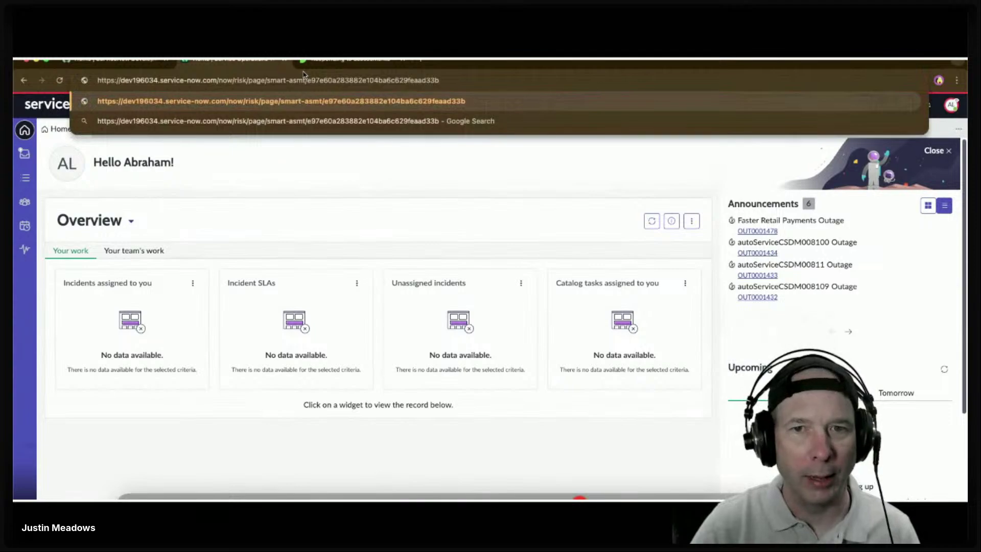
{"action": "key", "text": "Return"}
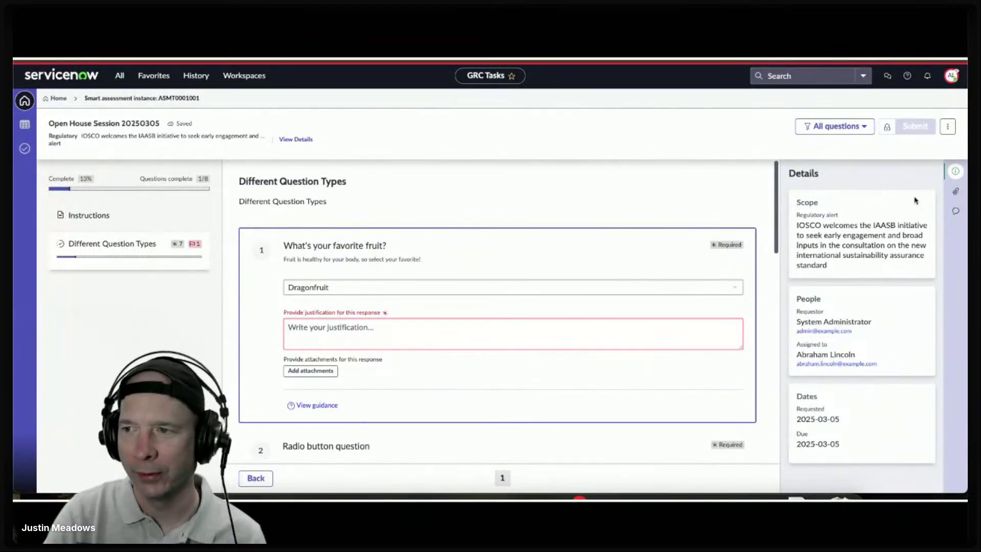
Step: Review the assessment's detail information, question filter choices, outstanding submission requirements and the additional actions available
{"action": "left_click", "coordinate": [954, 171]}
{"action": "left_click", "coordinate": [955, 171]}
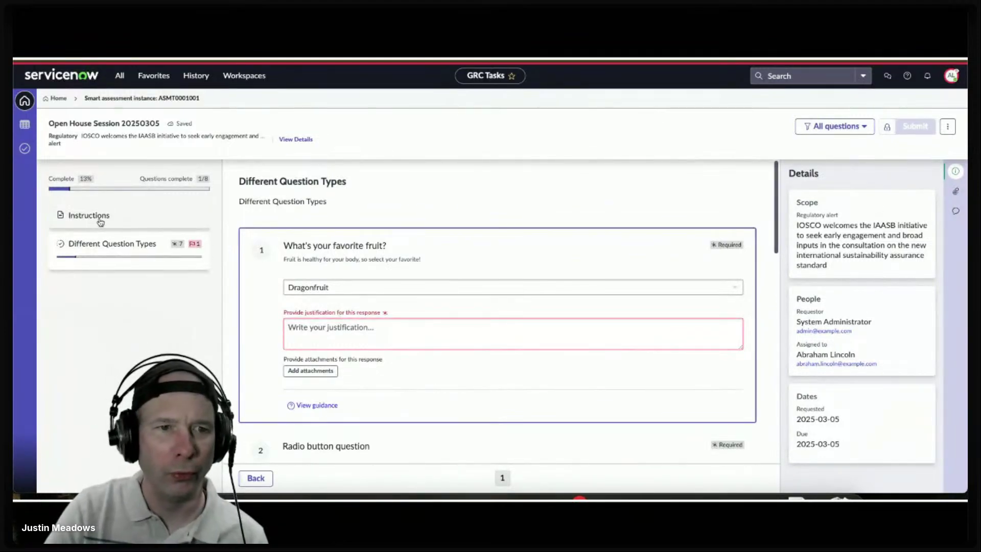
{"action": "left_click", "coordinate": [293, 140]}
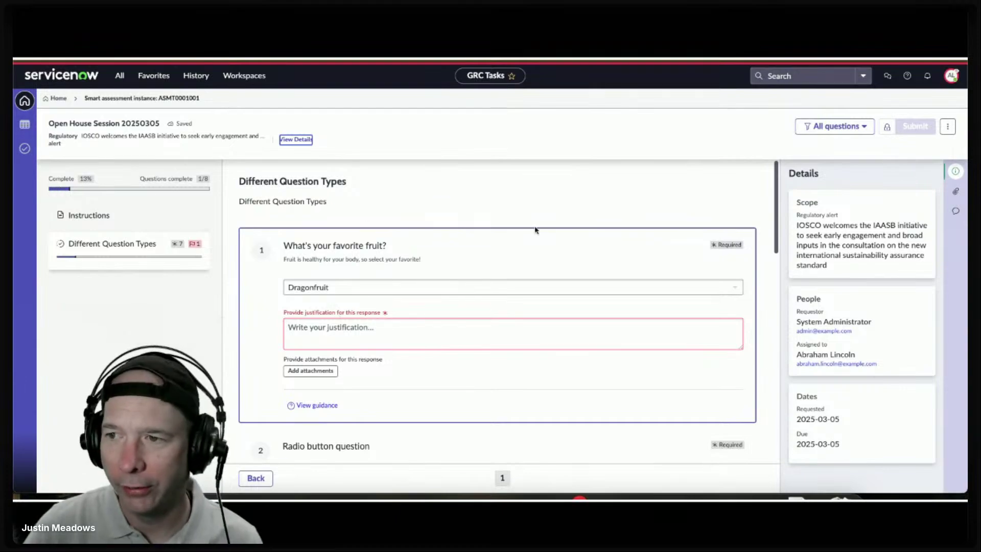
{"action": "left_click", "coordinate": [837, 127]}
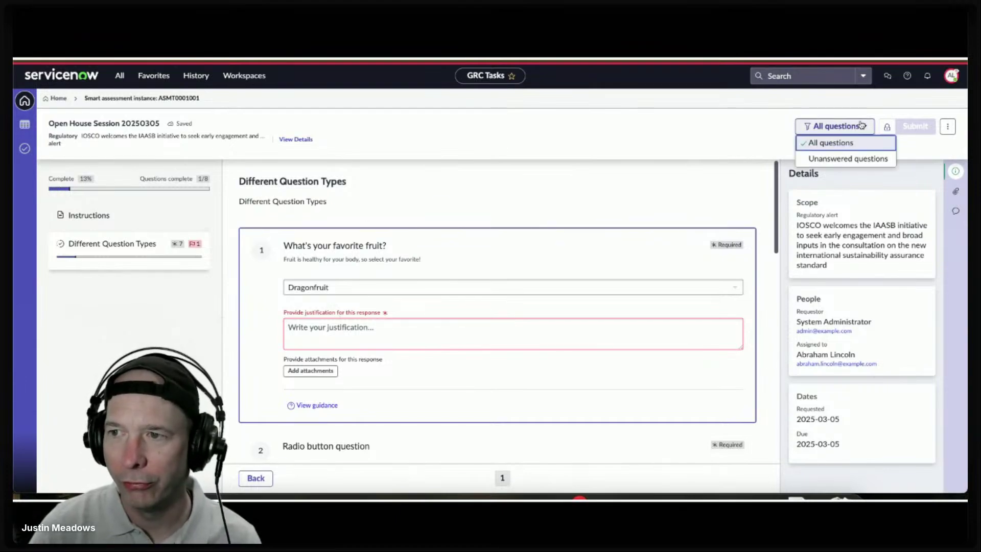
{"action": "left_click", "coordinate": [845, 144]}
{"action": "left_click", "coordinate": [886, 130]}
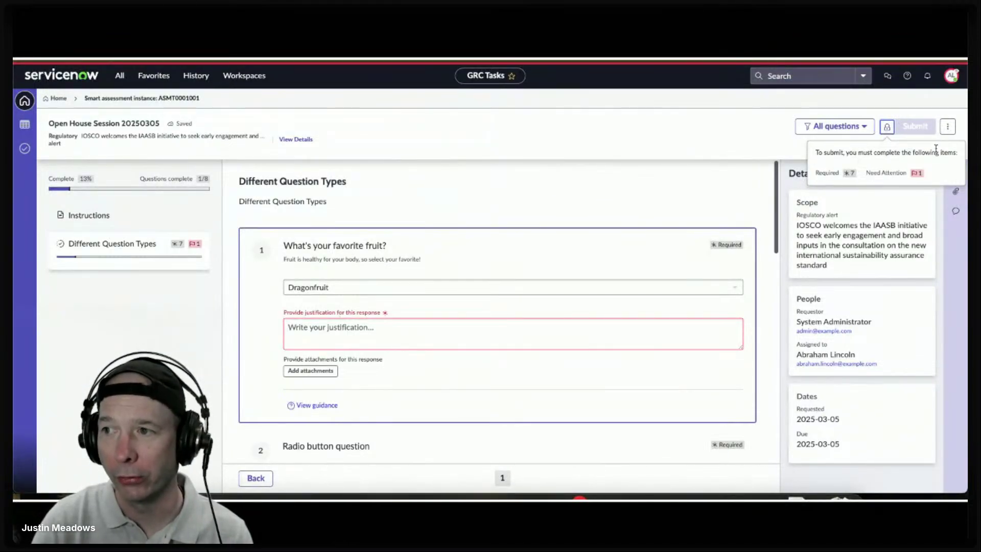
{"action": "left_click", "coordinate": [947, 126]}
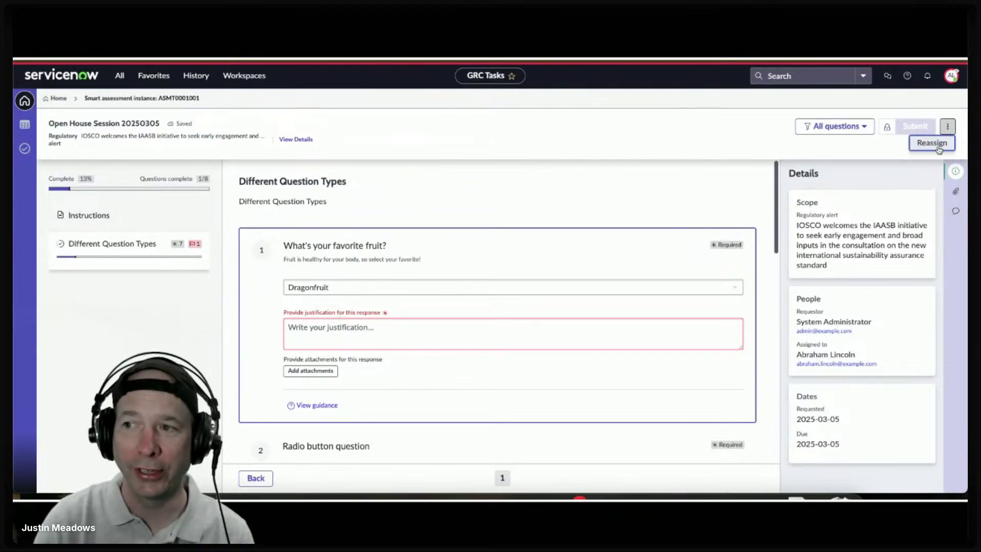
Step: View the assessment's attachments and comments, and return to its details
{"action": "left_click", "coordinate": [955, 192]}
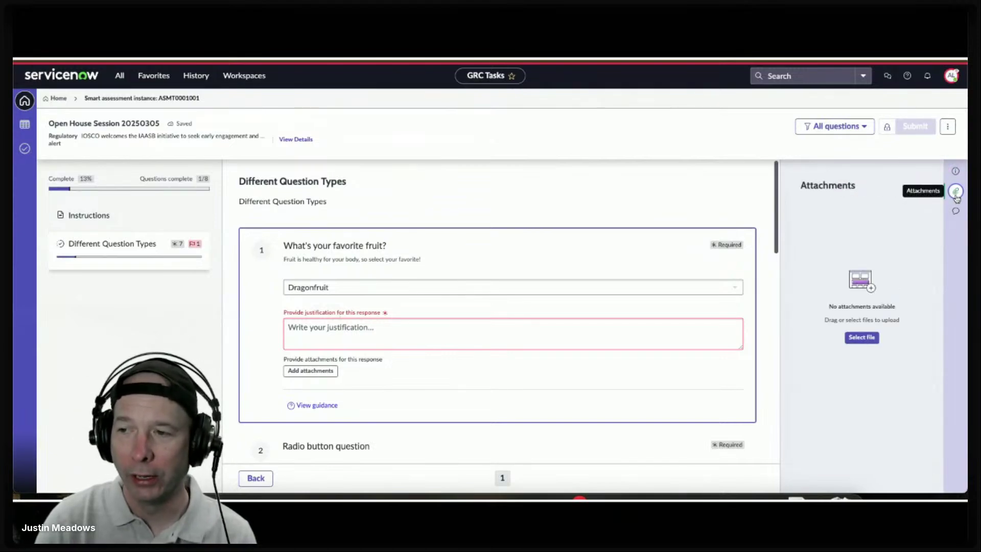
{"action": "left_click", "coordinate": [954, 211]}
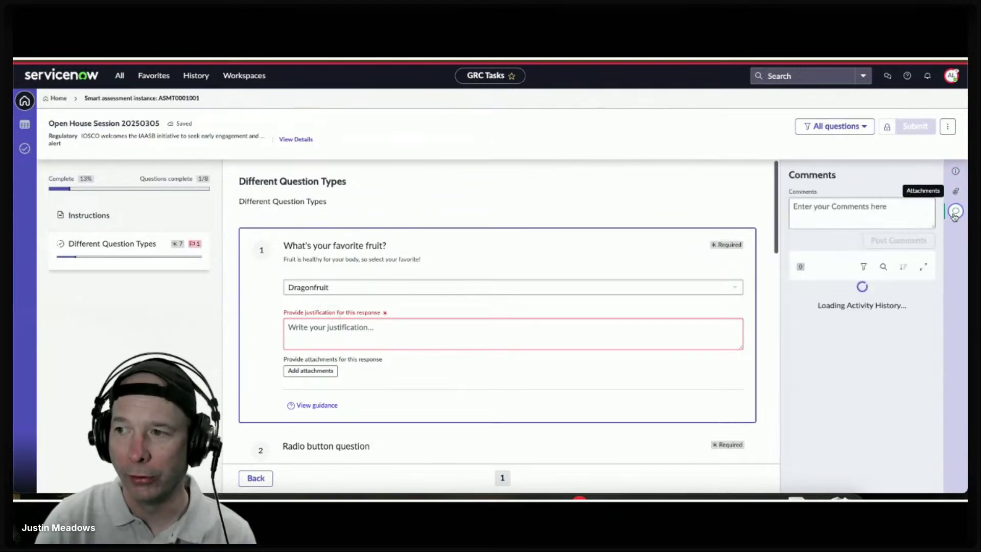
{"action": "left_click", "coordinate": [956, 173]}
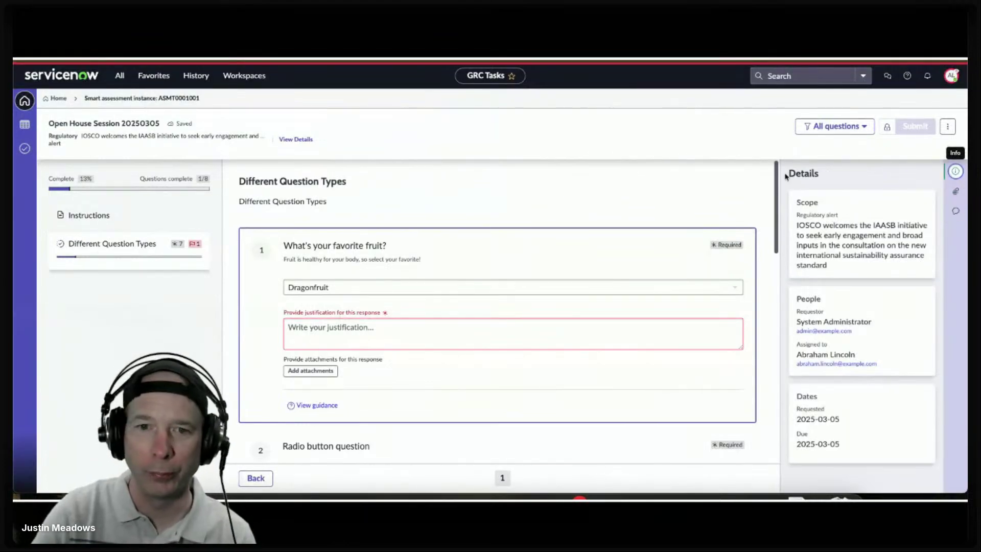
Step: Try filtering the favorite fruit choices by "app" and "dr", and clear the answer
{"action": "scroll", "coordinate": [371, 203], "scroll_direction": "down", "scroll_amount": 1}
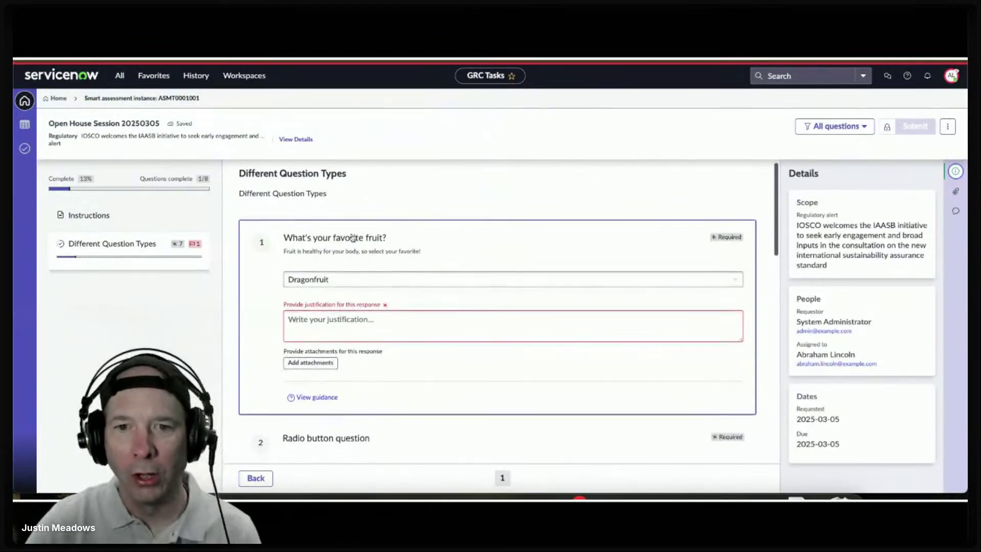
{"action": "left_click", "coordinate": [345, 279]}
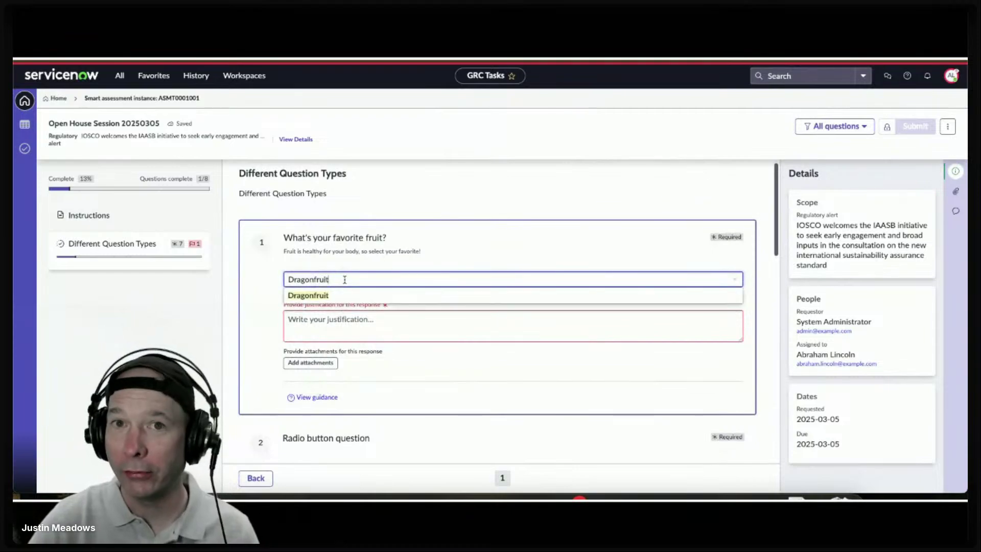
{"action": "left_click", "coordinate": [327, 295]}
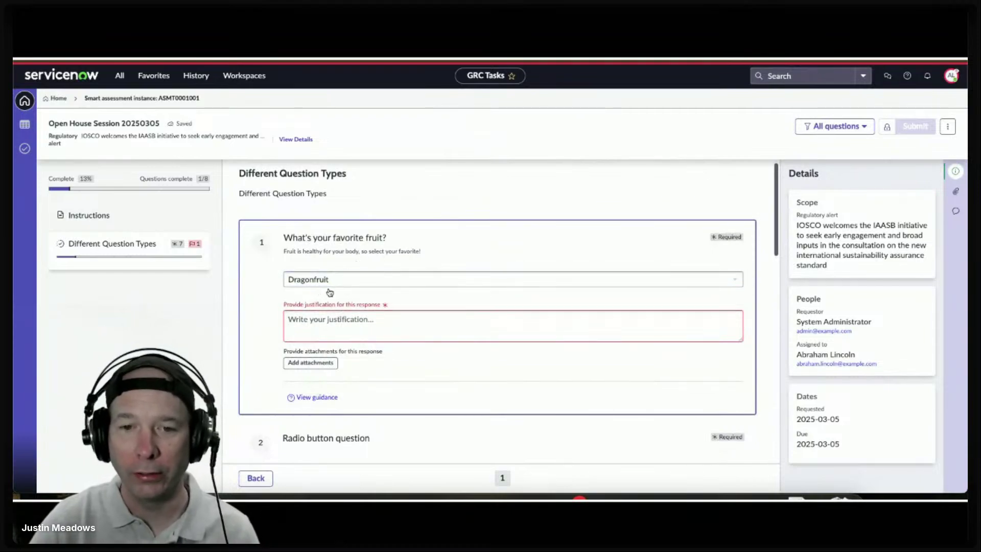
{"action": "left_click", "coordinate": [330, 281]}
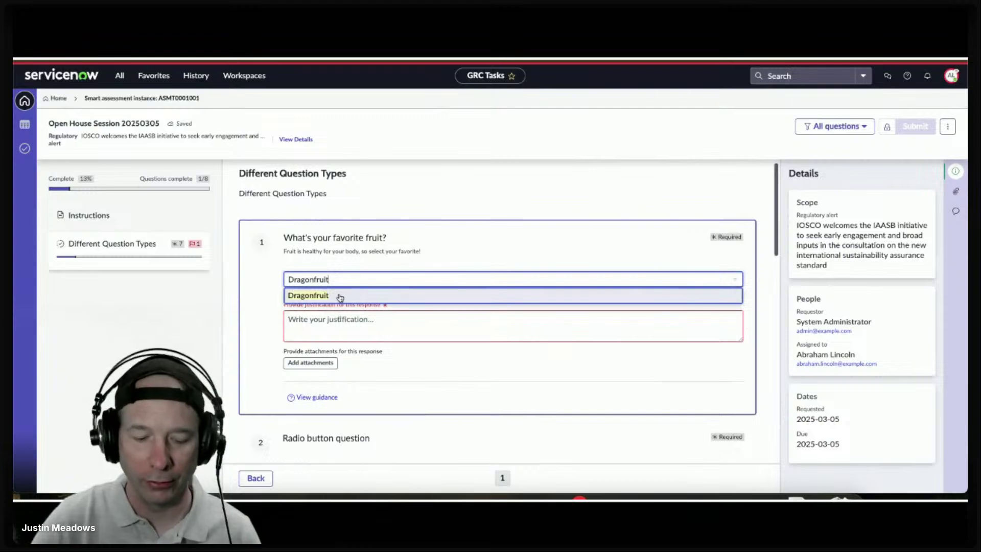
{"action": "key", "text": "ctrl+a"}
{"action": "type", "text": "app"}
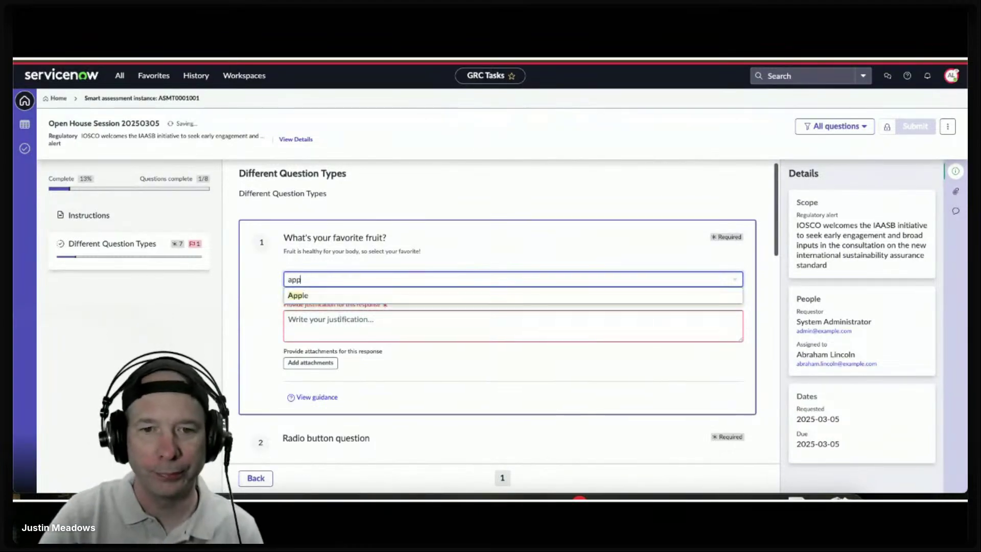
{"action": "key", "text": "BackSpace"}
{"action": "key", "text": "BackSpace"}
{"action": "key", "text": "BackSpace"}
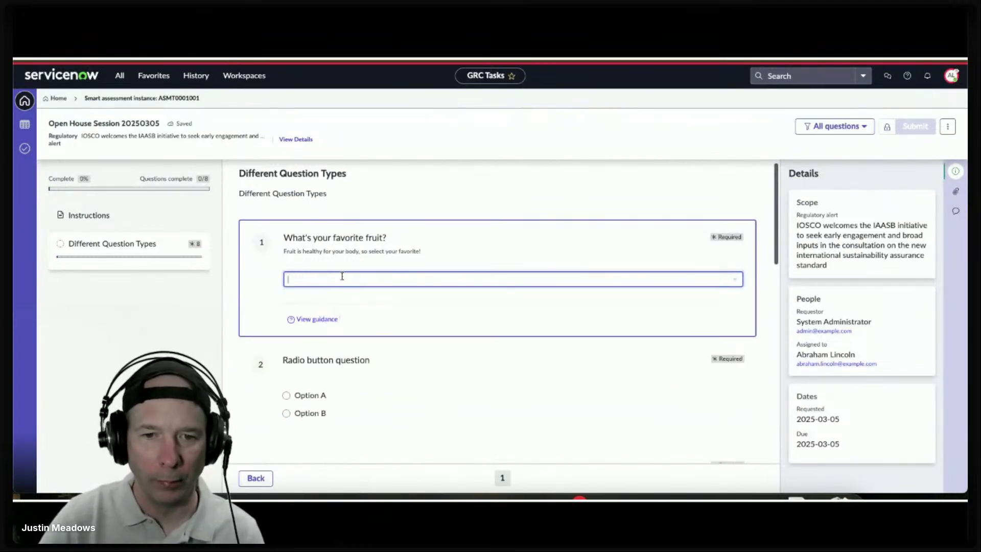
{"action": "type", "text": "dr"}
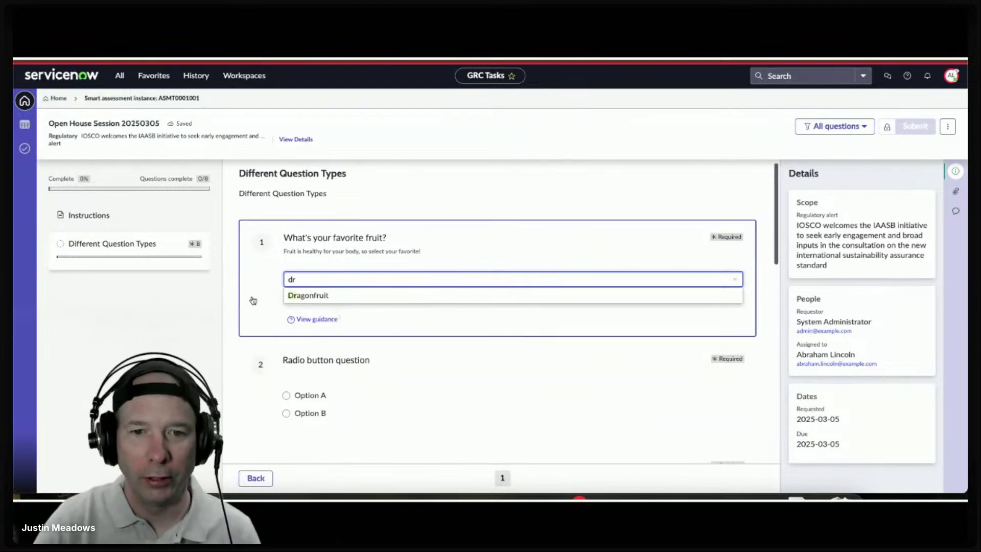
{"action": "left_click", "coordinate": [301, 283]}
{"action": "key", "text": "ctrl+a"}
{"action": "key", "text": "BackSpace"}
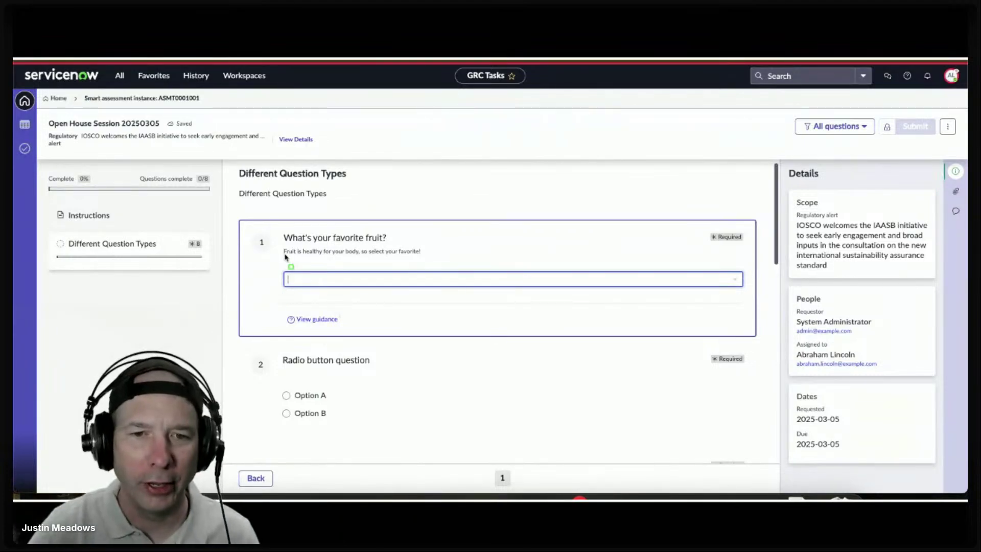
Step: Read the hint text and the guidance for the favorite fruit question, and close the guidance
{"action": "left_click_drag", "start_coordinate": [270, 238], "coordinate": [438, 264]}
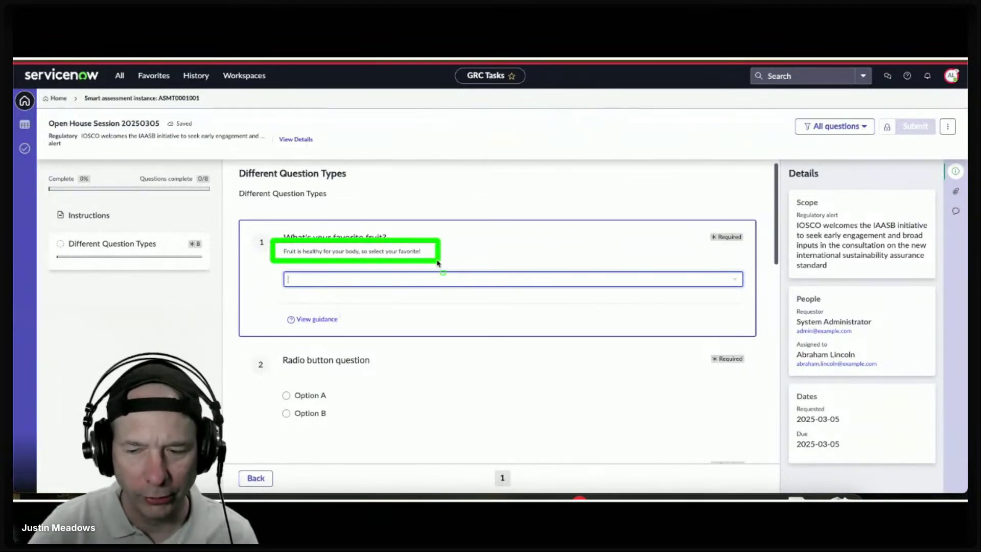
{"action": "left_click", "coordinate": [309, 319]}
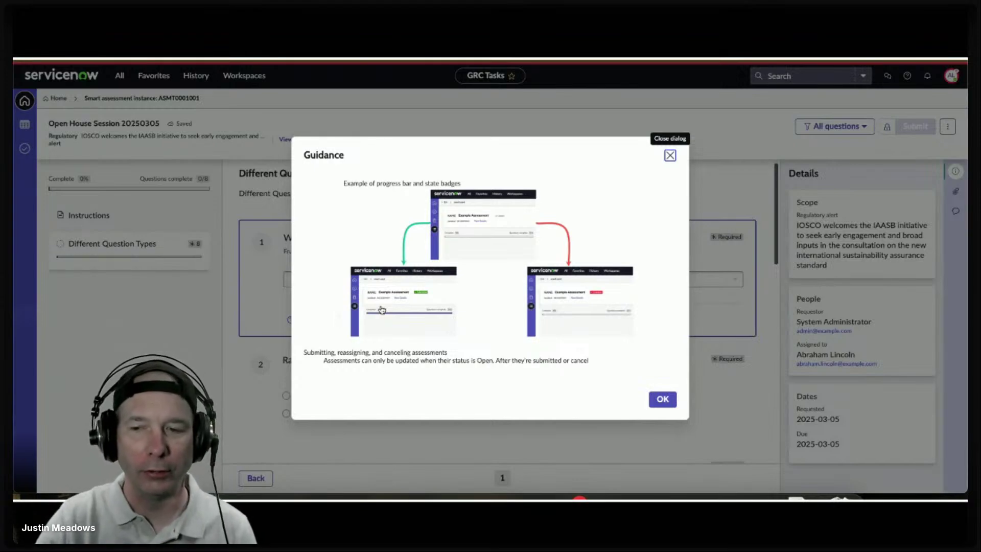
{"action": "left_click", "coordinate": [663, 399]}
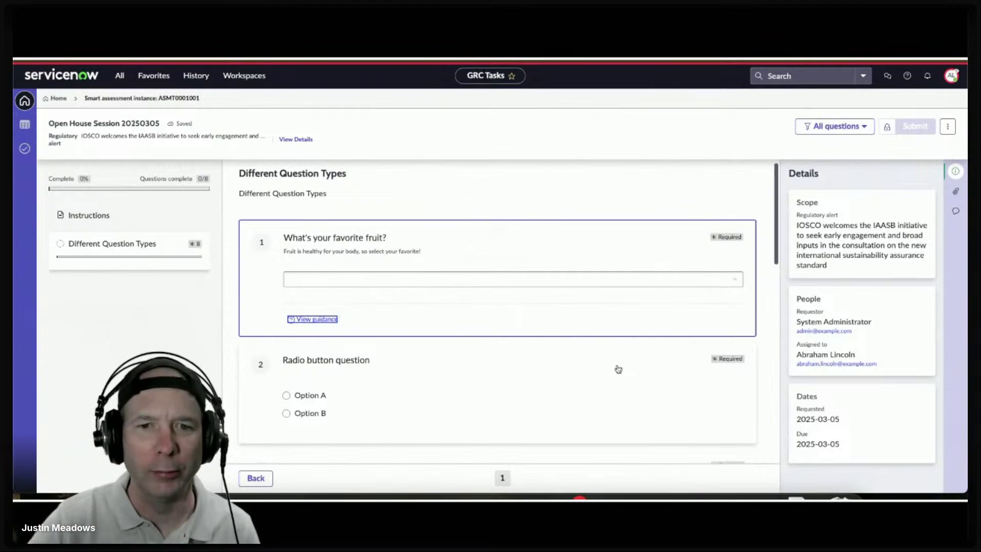
Step: Select Dragonfruit as favorite fruit, justified with a first name plus "said this is the best fruit in all the land so that's why I picked it!"
{"action": "left_click", "coordinate": [482, 282]}
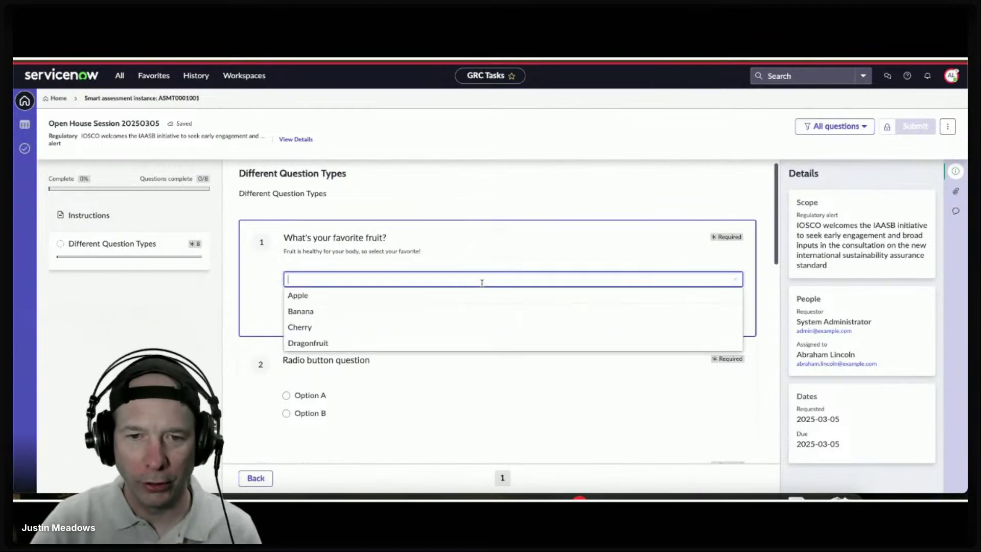
{"action": "left_click", "coordinate": [345, 342]}
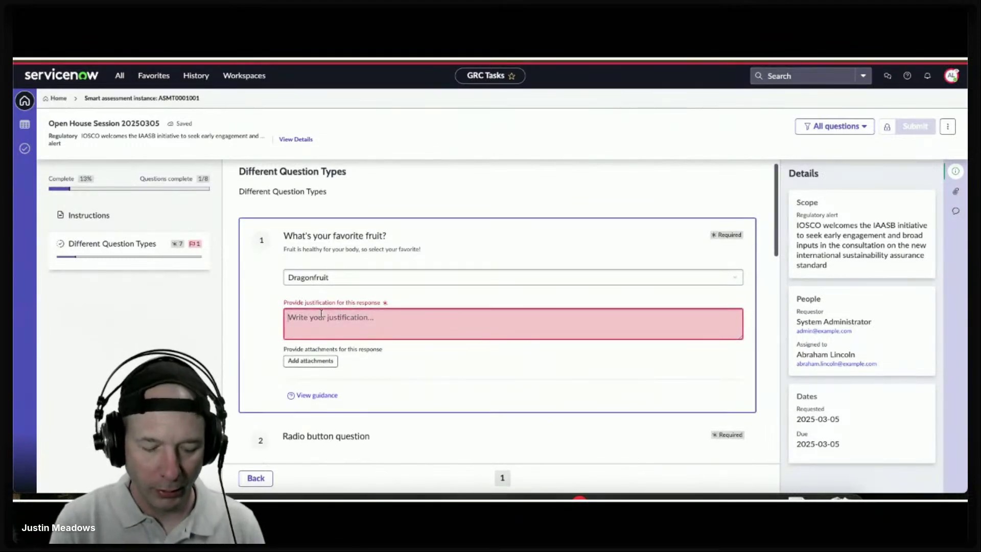
{"action": "left_click", "coordinate": [320, 314]}
{"action": "type", "text": "J"}
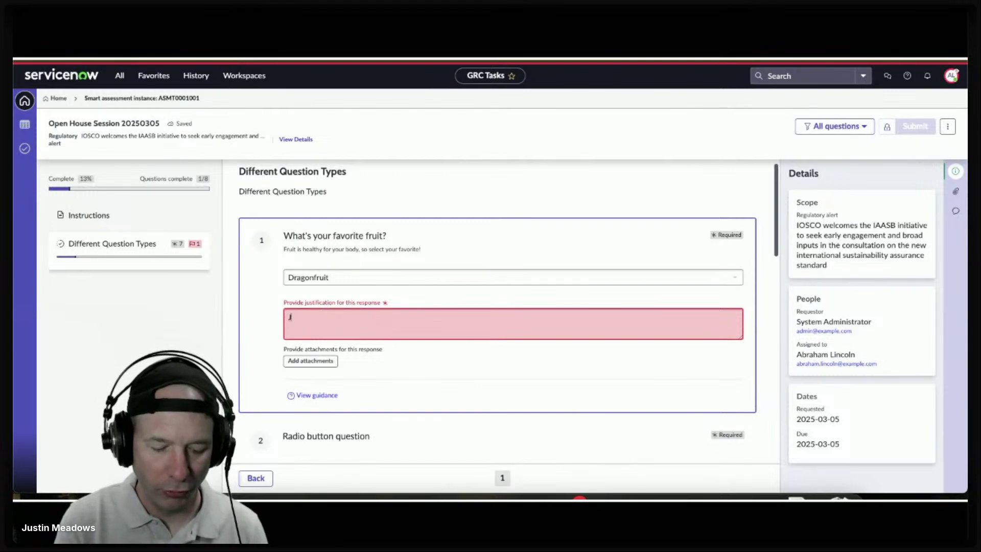
{"action": "type", "text": "im said this is"}
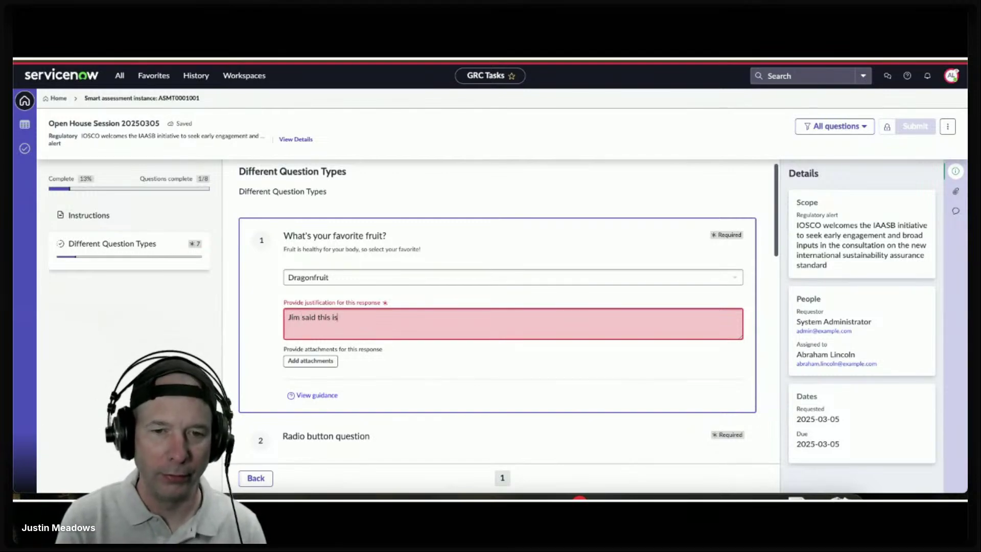
{"action": "type", "text": " the best fruit in a"}
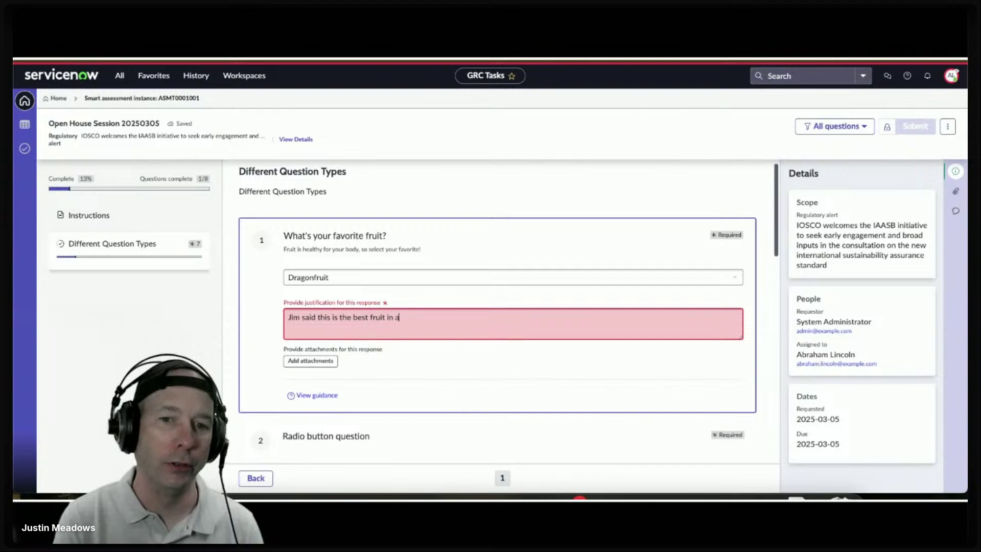
{"action": "type", "text": "ll the land so that"}
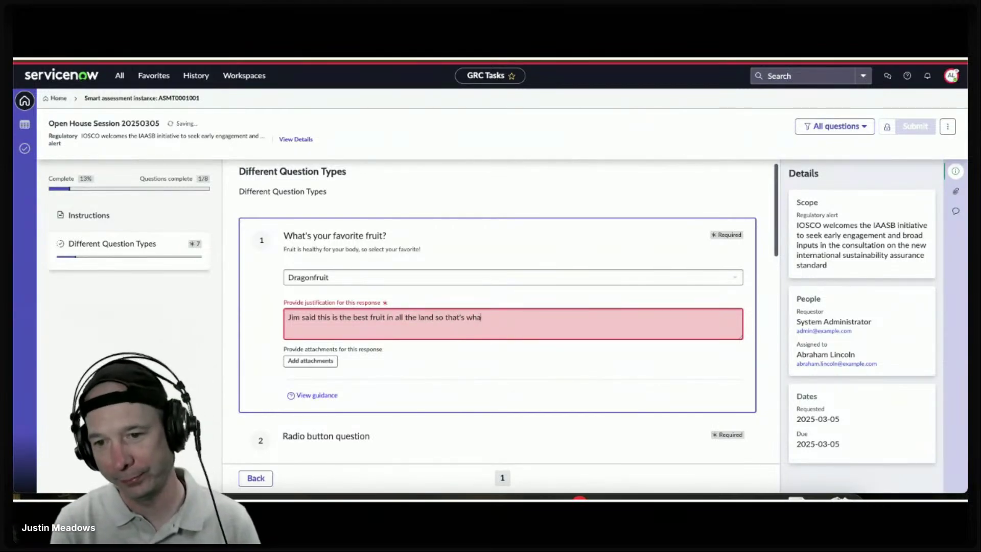
{"action": "type", "text": "'s why I picked it!"}
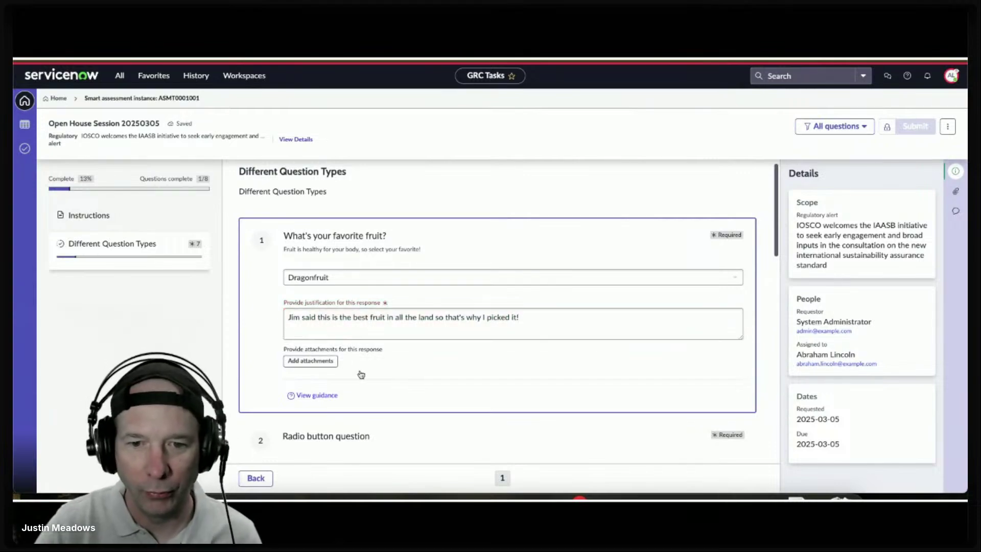
Step: Attach Thomson Reuters Developers Terms of use.pdf from Downloads to the favorite fruit response
{"action": "left_click", "coordinate": [316, 361]}
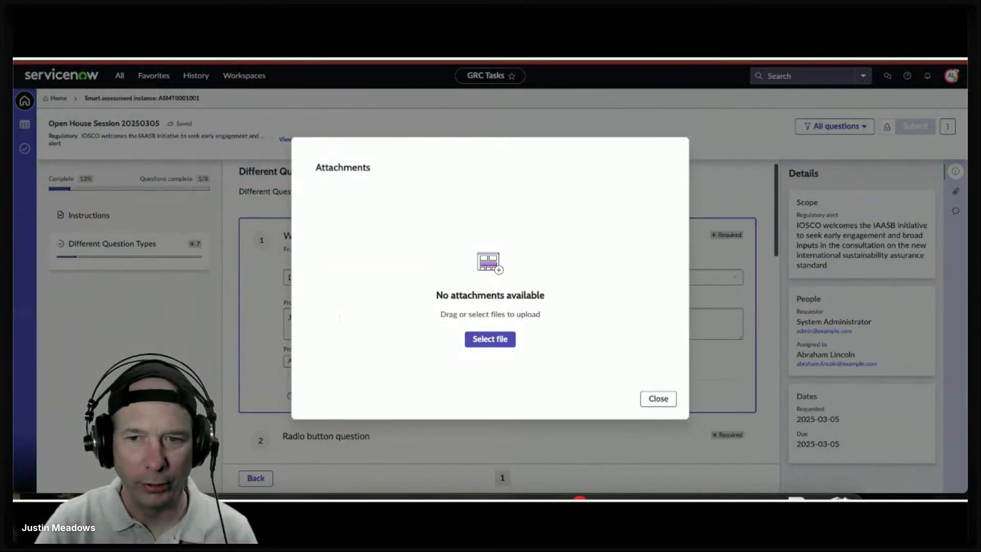
{"action": "left_click_drag", "start_coordinate": [522, 170], "coordinate": [966, 306]}
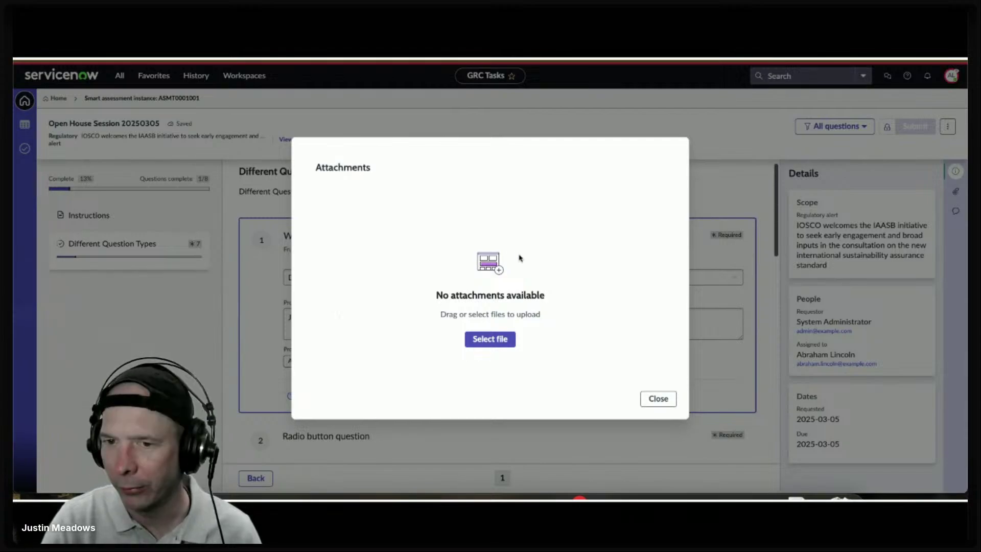
{"action": "left_click", "coordinate": [498, 340]}
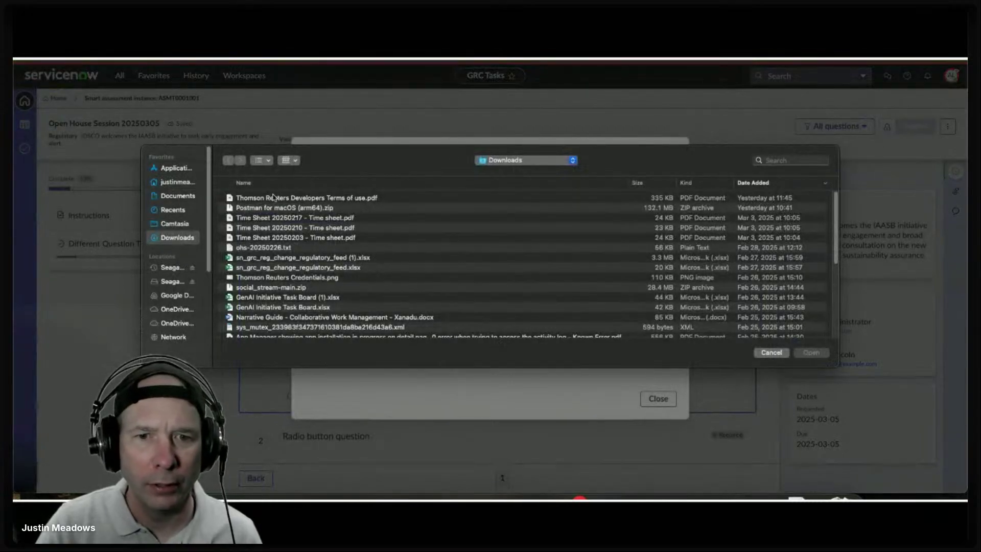
{"action": "left_click", "coordinate": [275, 199]}
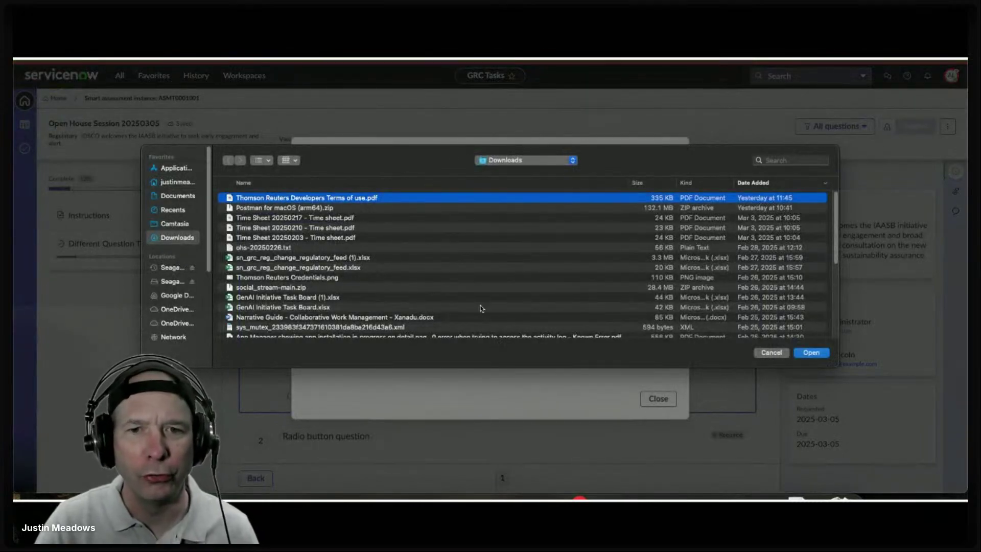
{"action": "left_click", "coordinate": [815, 356]}
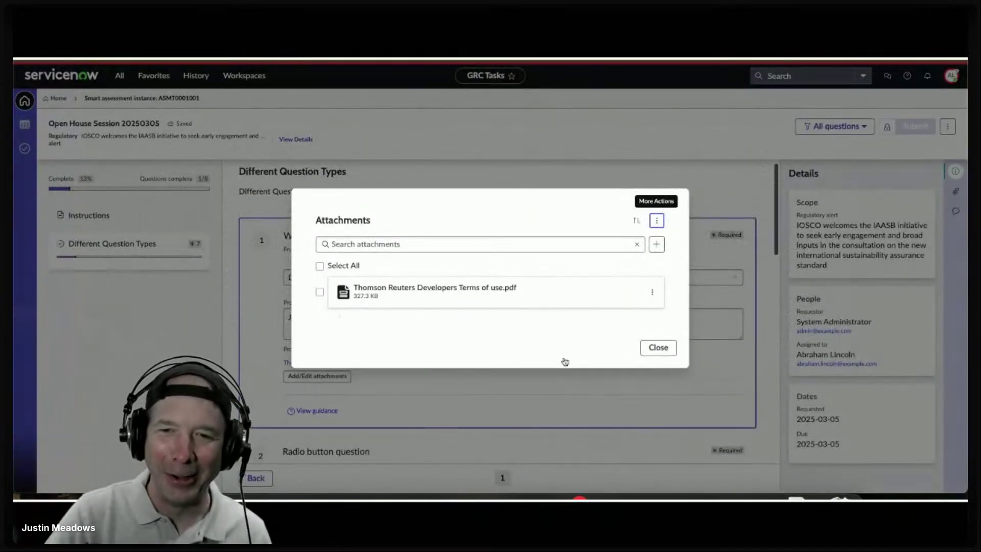
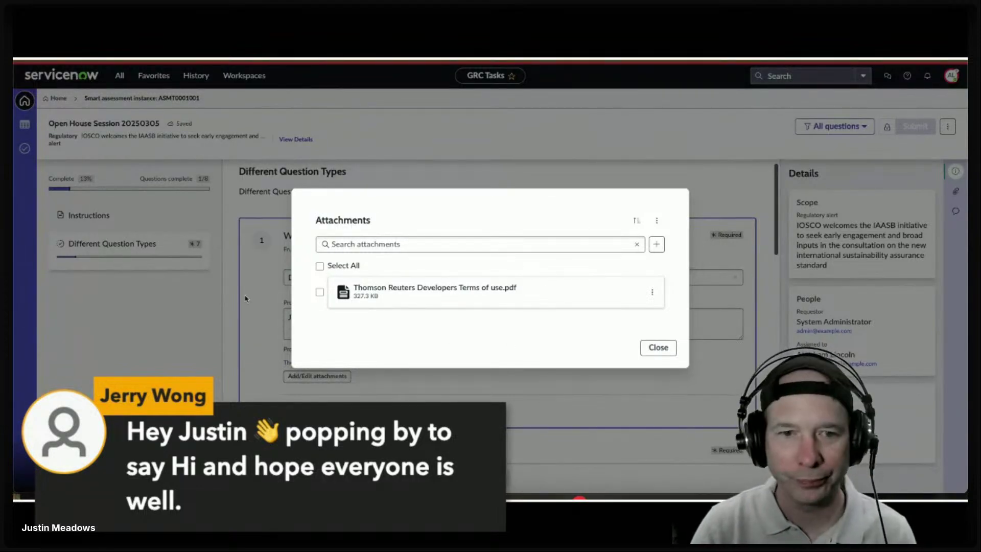
{"action": "left_click", "coordinate": [657, 348]}
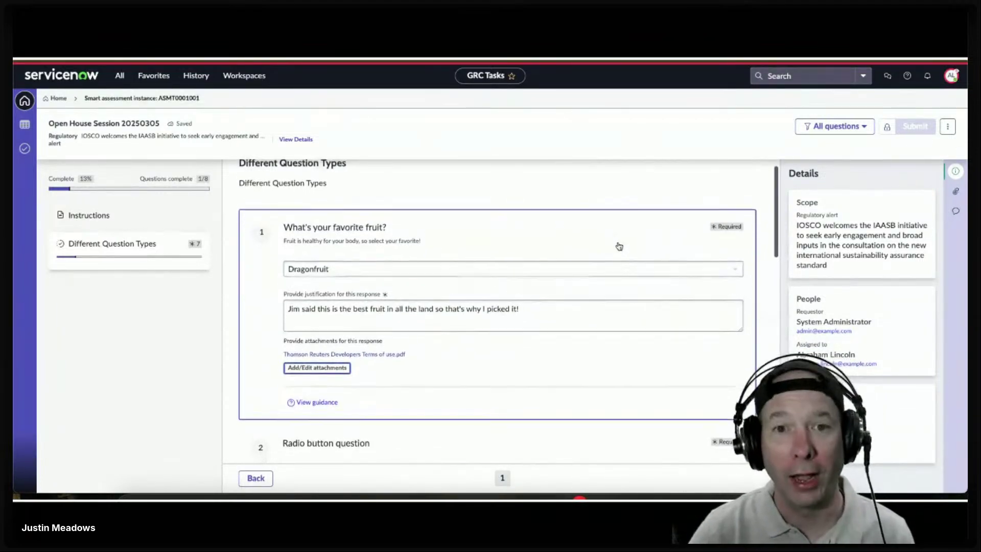
{"action": "scroll", "coordinate": [618, 244], "scroll_direction": "down", "scroll_amount": 1}
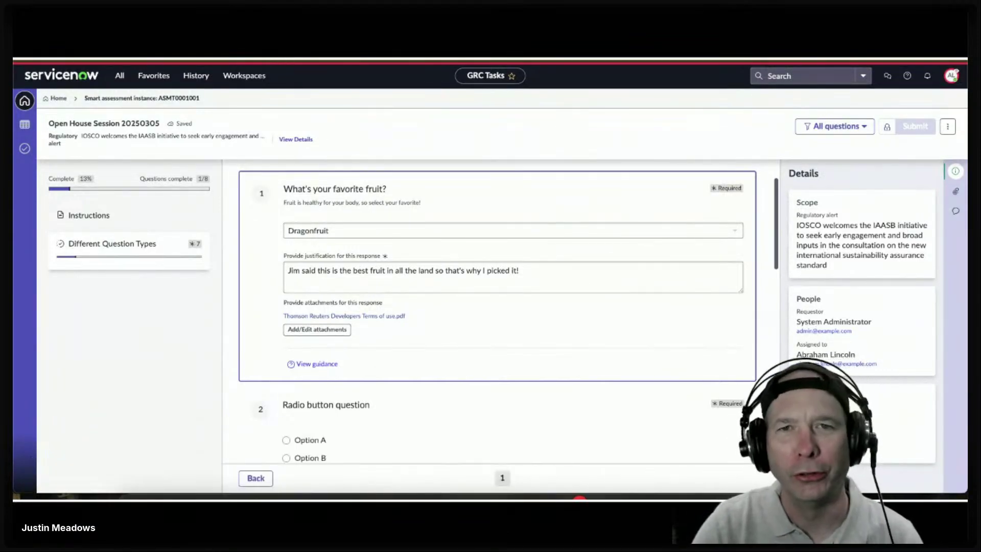
{"action": "scroll", "coordinate": [396, 307], "scroll_direction": "down", "scroll_amount": 4}
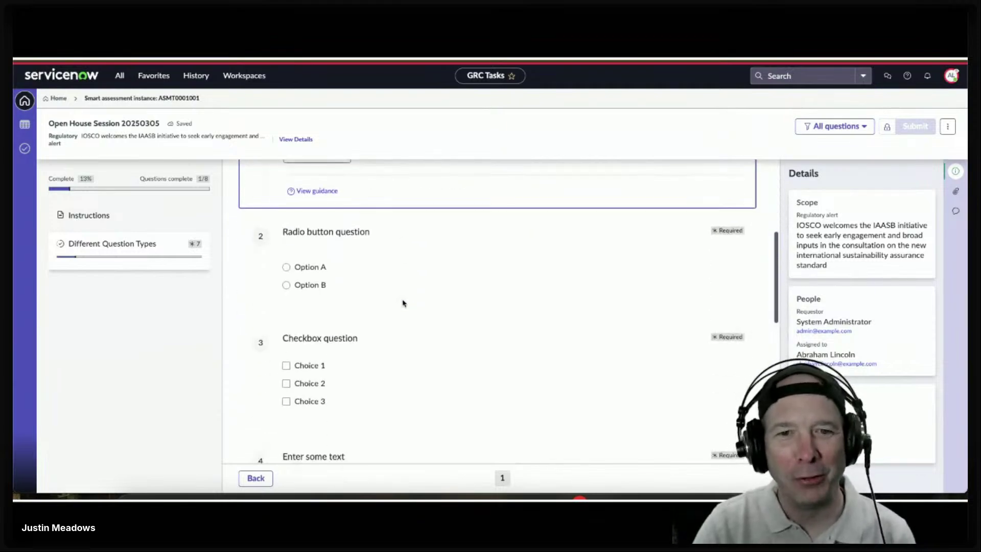
Step: Try Option A and Option B as answers to the radio button question, and reset the answer
{"action": "left_click", "coordinate": [296, 267]}
{"action": "scroll", "coordinate": [297, 269], "scroll_direction": "down", "scroll_amount": 3}
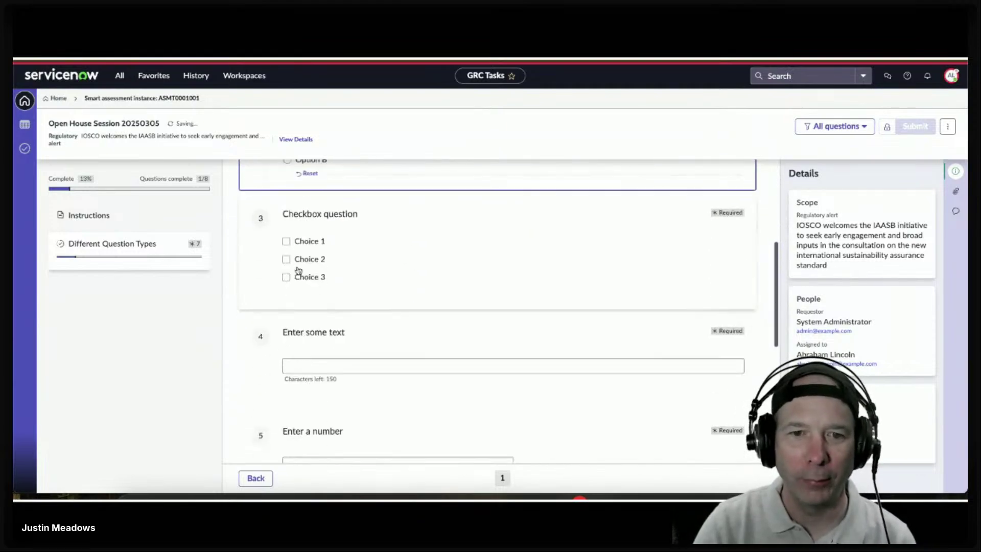
{"action": "scroll", "coordinate": [359, 276], "scroll_direction": "up", "scroll_amount": 2}
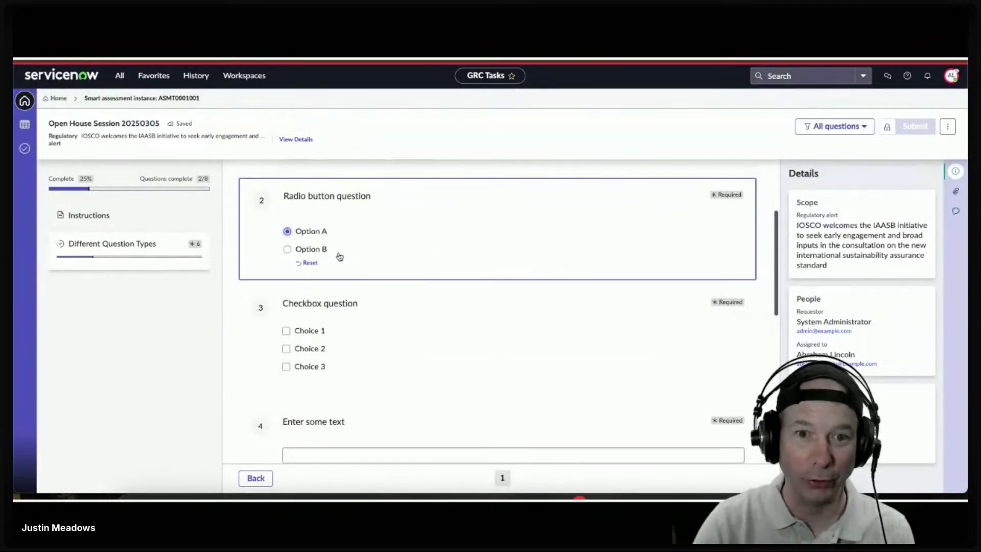
{"action": "scroll", "coordinate": [340, 256], "scroll_direction": "up", "scroll_amount": 3}
{"action": "left_click", "coordinate": [308, 402]}
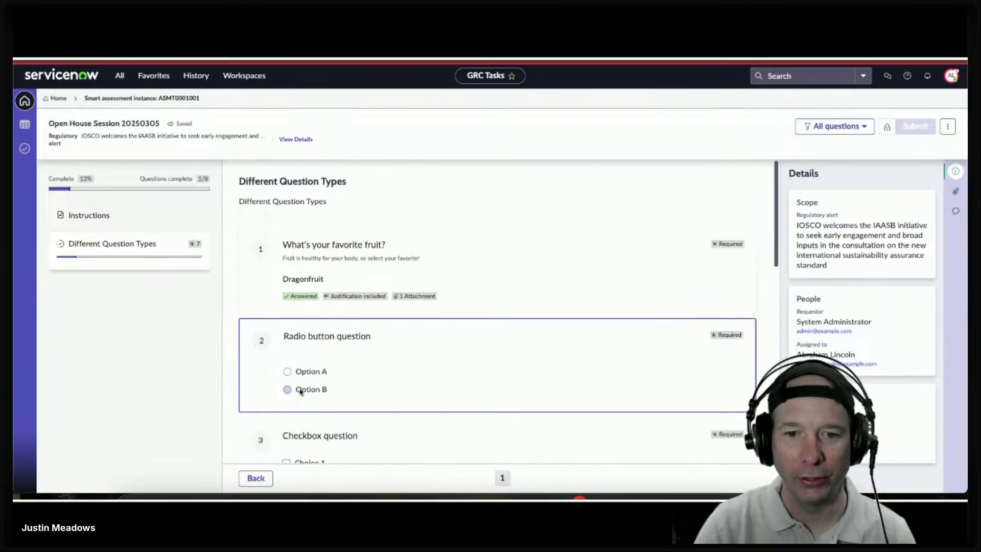
{"action": "left_click", "coordinate": [301, 391]}
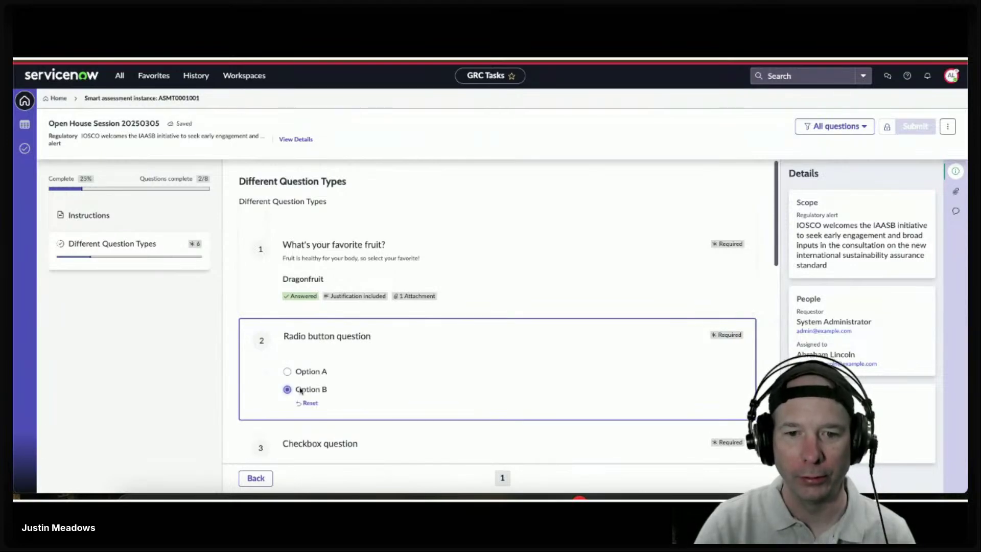
{"action": "left_click", "coordinate": [298, 376]}
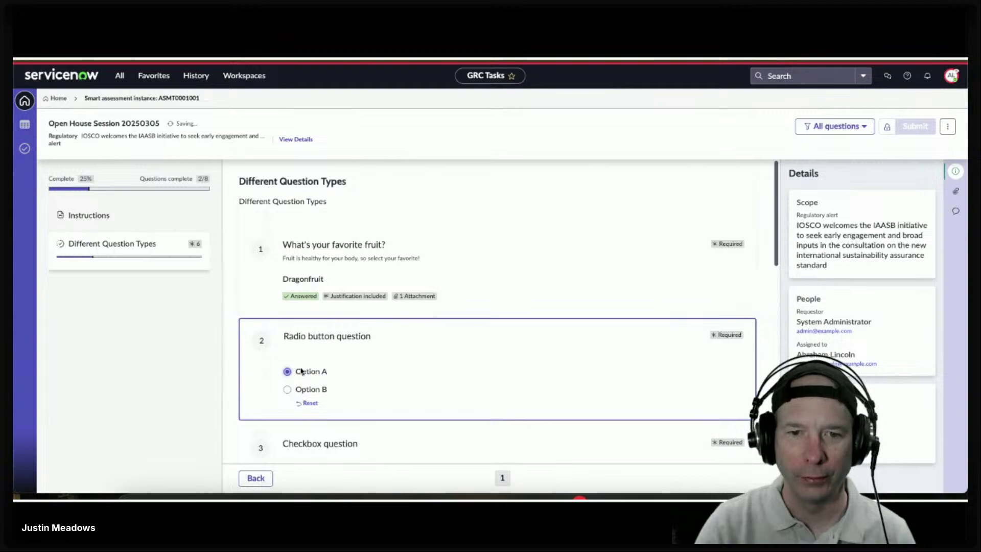
{"action": "left_click", "coordinate": [309, 403]}
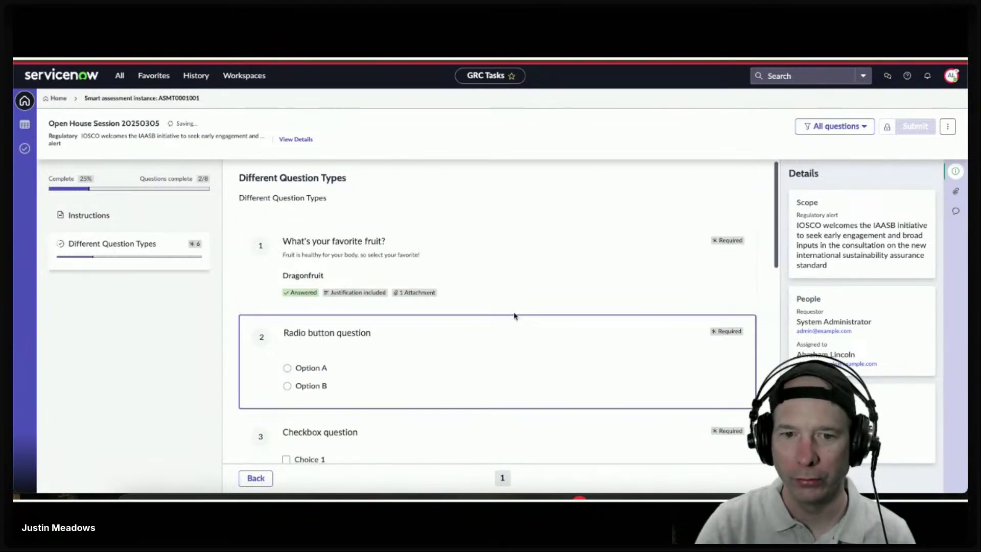
Step: Answer the radio button question with Option B and select Choice 1, Choice 2 and Choice 3 for the checkbox question
{"action": "scroll", "coordinate": [515, 316], "scroll_direction": "down", "scroll_amount": 3}
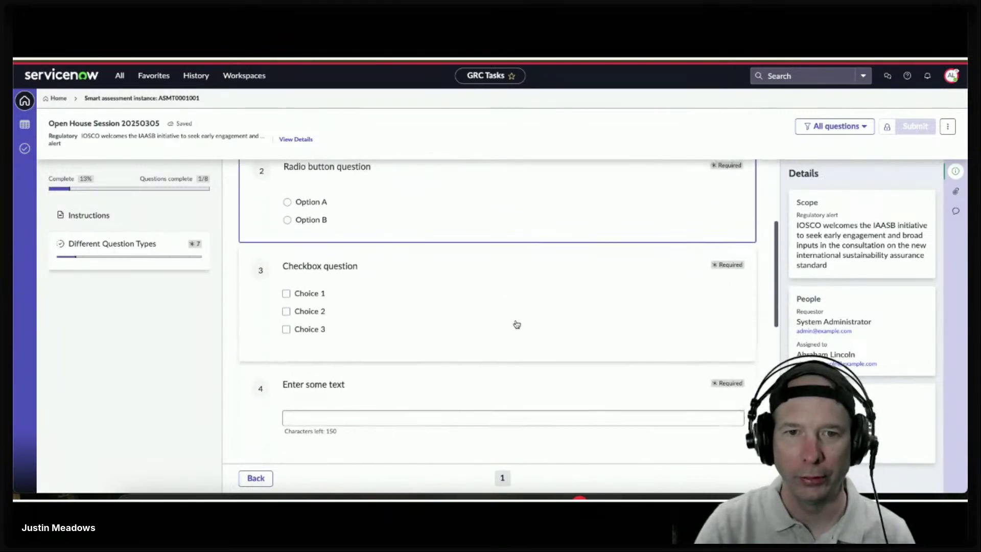
{"action": "left_click", "coordinate": [314, 233]}
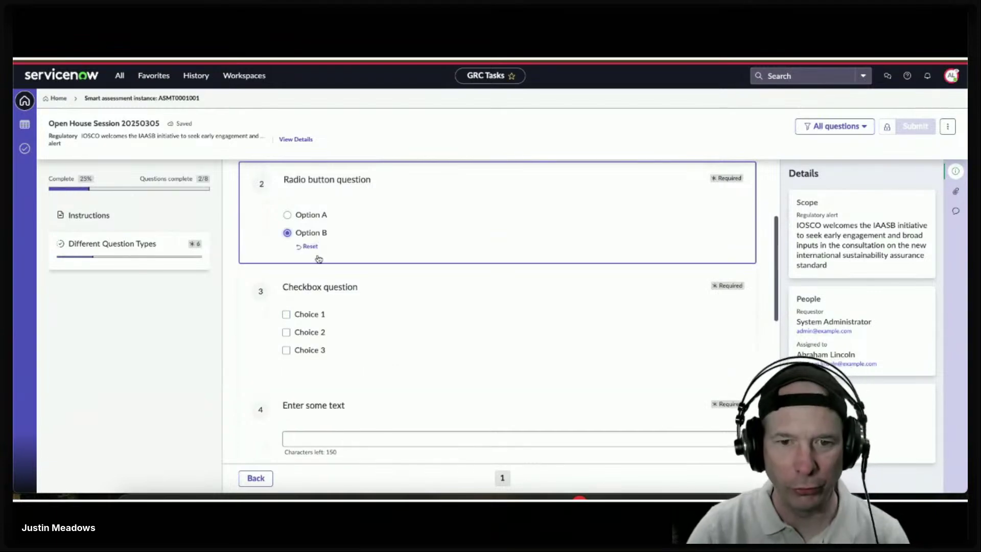
{"action": "scroll", "coordinate": [317, 255], "scroll_direction": "down", "scroll_amount": 1}
{"action": "left_click", "coordinate": [289, 266]}
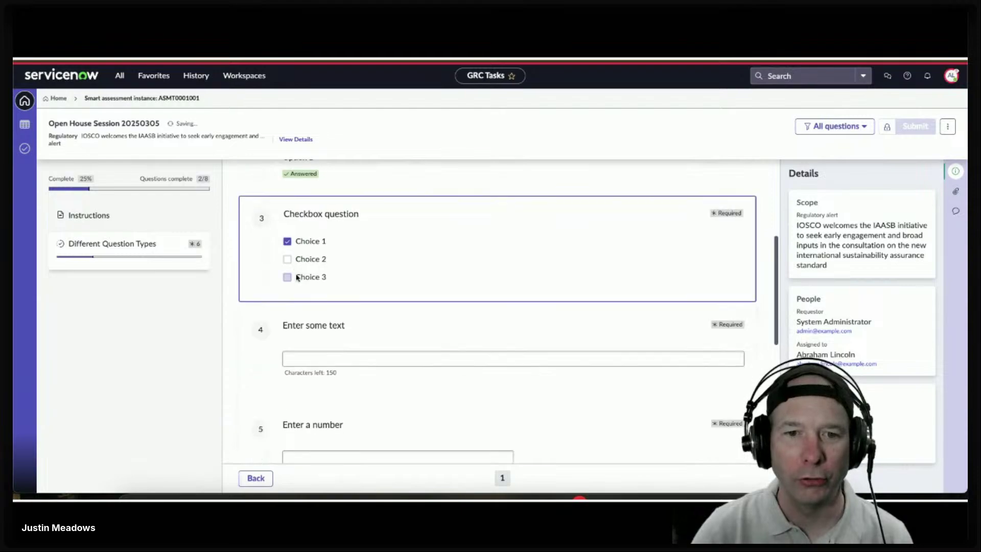
{"action": "left_click", "coordinate": [299, 259]}
{"action": "left_click", "coordinate": [301, 276]}
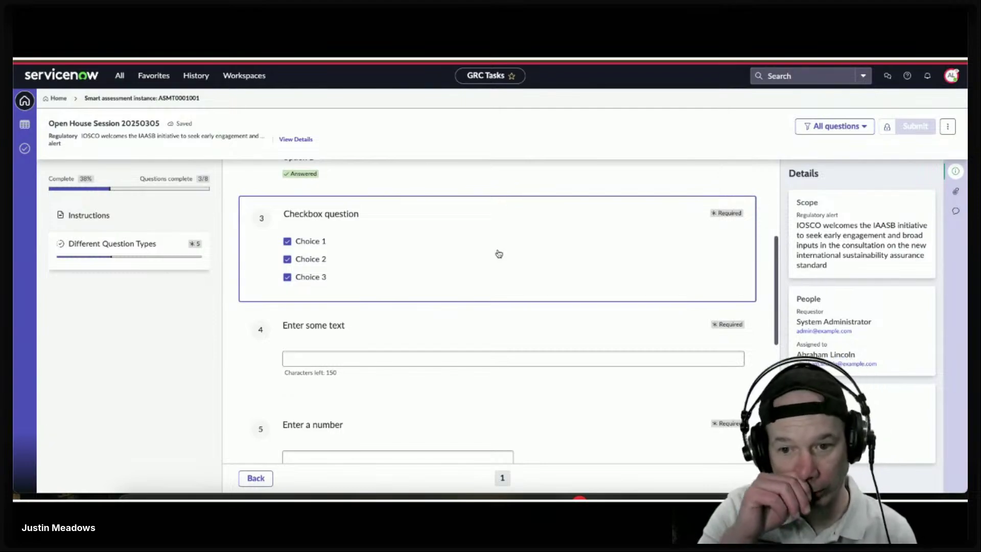
Step: Answer the text question with "Here is some text" and the number question with 50
{"action": "left_click", "coordinate": [374, 357]}
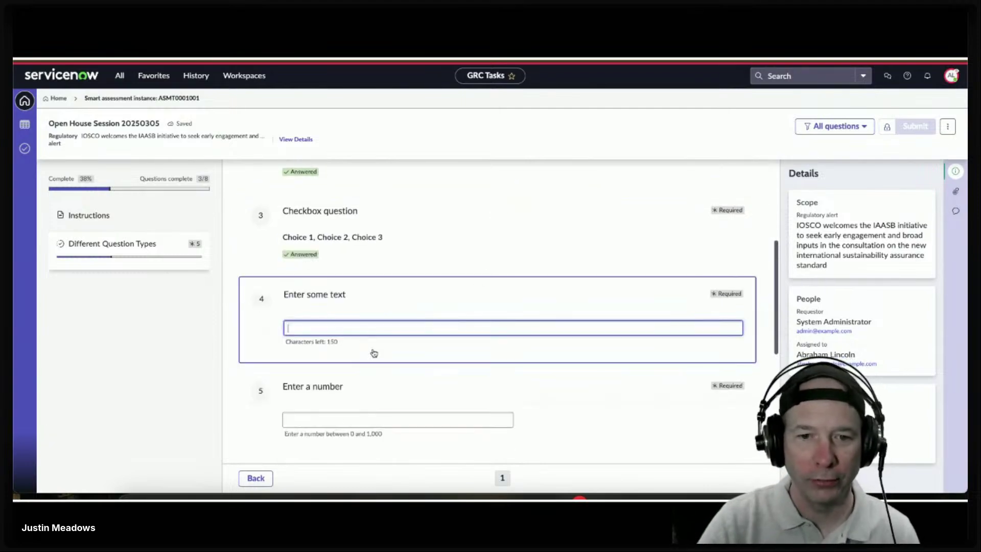
{"action": "type", "text": "Here"}
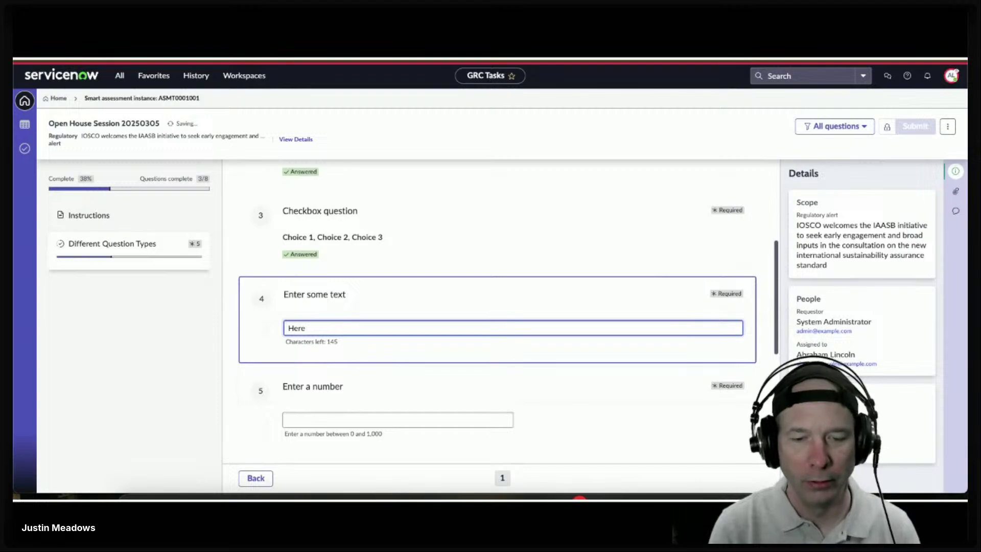
{"action": "type", "text": "is some text"}
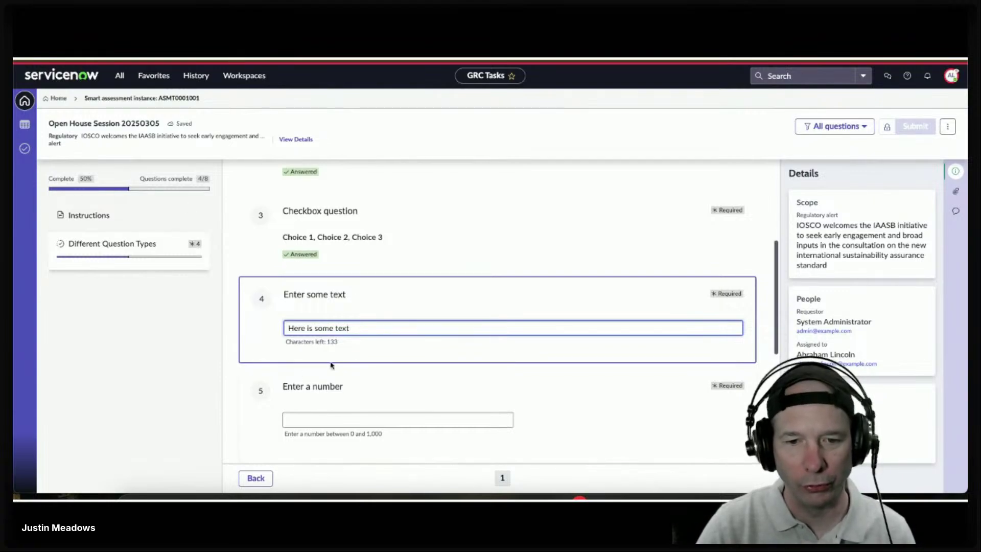
{"action": "left_click", "coordinate": [346, 396]}
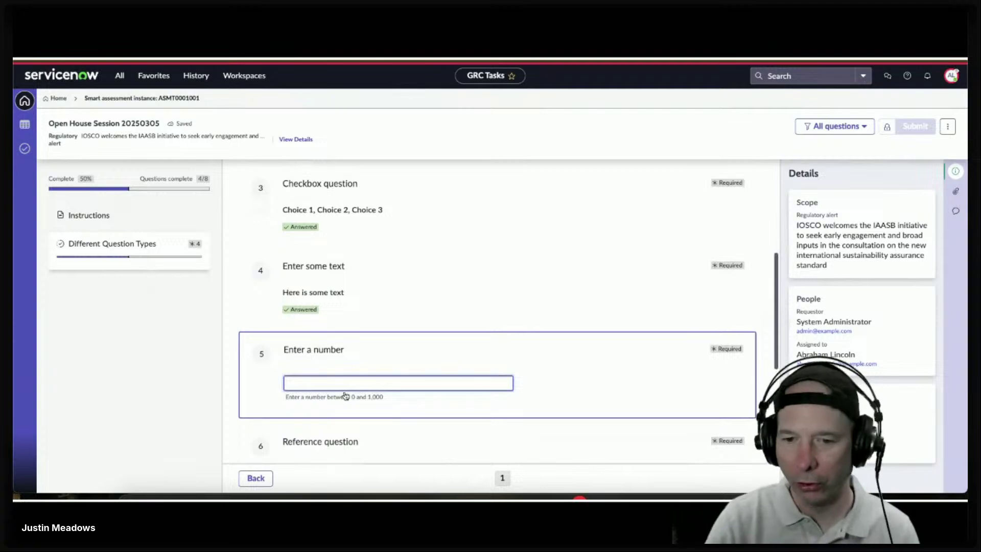
{"action": "type", "text": "50"}
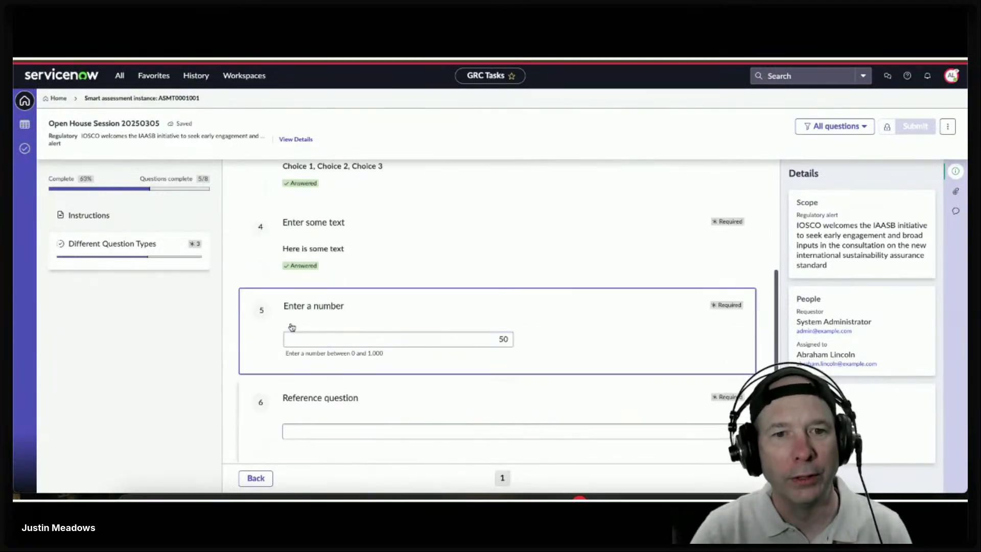
Step: Choose Complete Tax Forms through CIC Plus as the answer to the reference question
{"action": "scroll", "coordinate": [291, 327], "scroll_direction": "down", "scroll_amount": 2}
{"action": "left_click", "coordinate": [345, 337]}
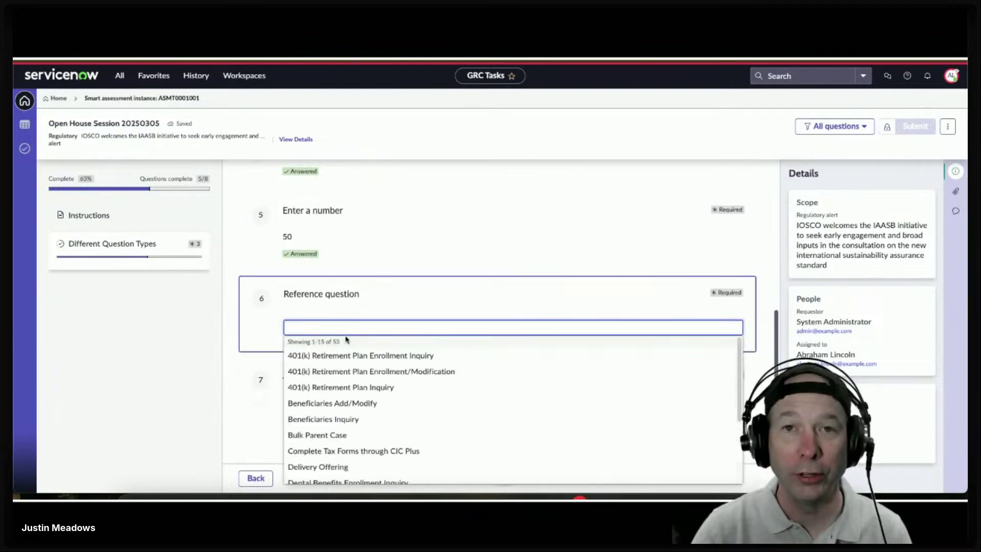
{"action": "scroll", "coordinate": [394, 355], "scroll_direction": "down", "scroll_amount": 2}
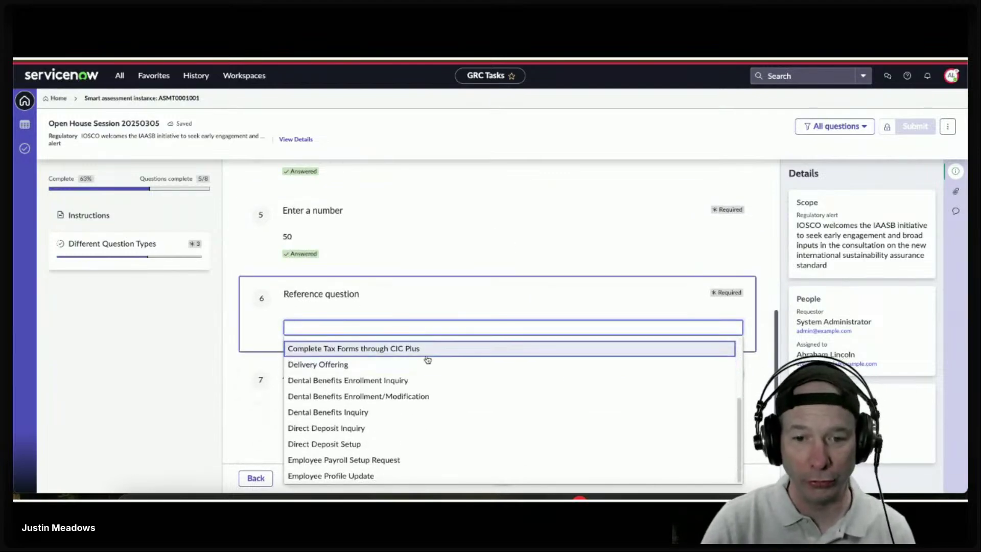
{"action": "scroll", "coordinate": [431, 386], "scroll_direction": "up", "scroll_amount": 2}
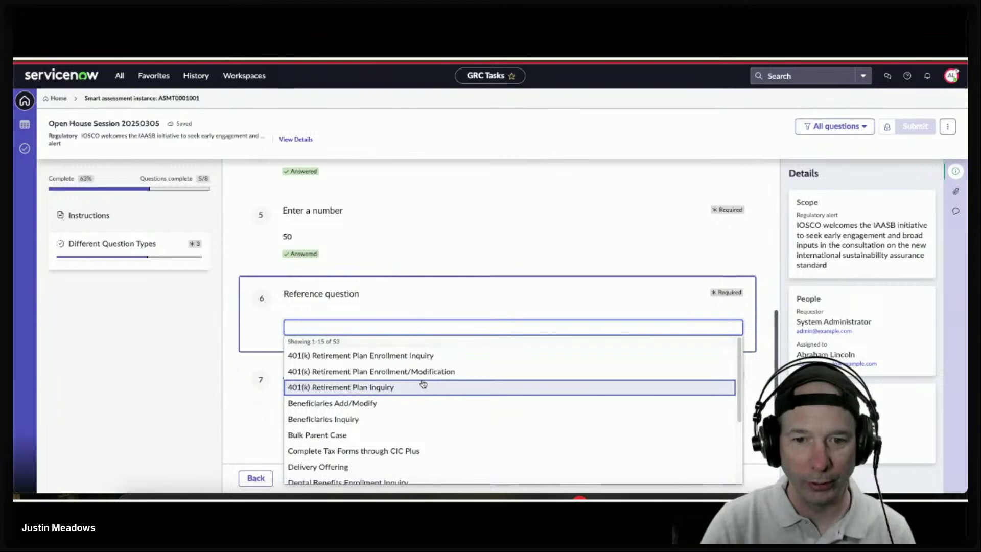
{"action": "scroll", "coordinate": [417, 387], "scroll_direction": "down", "scroll_amount": 1}
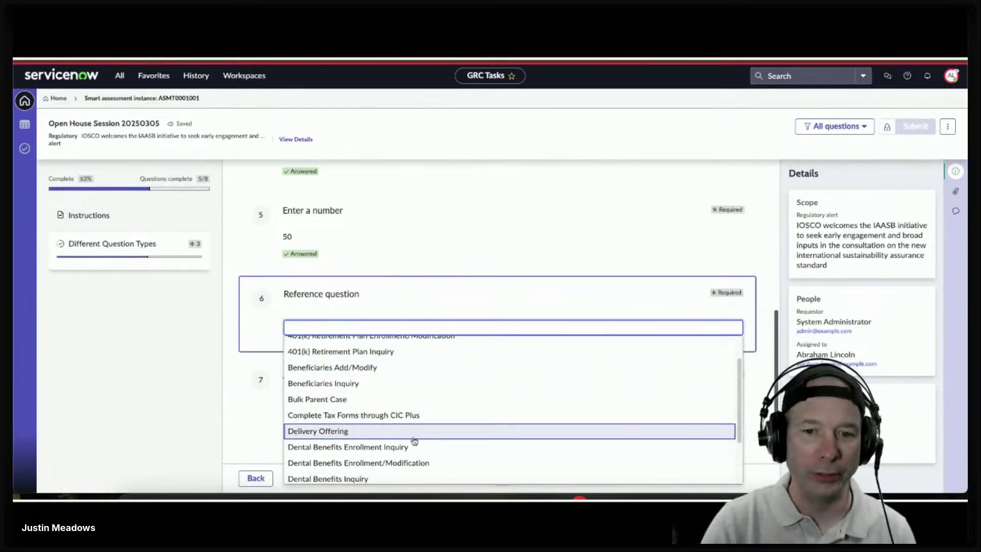
{"action": "left_click", "coordinate": [408, 415]}
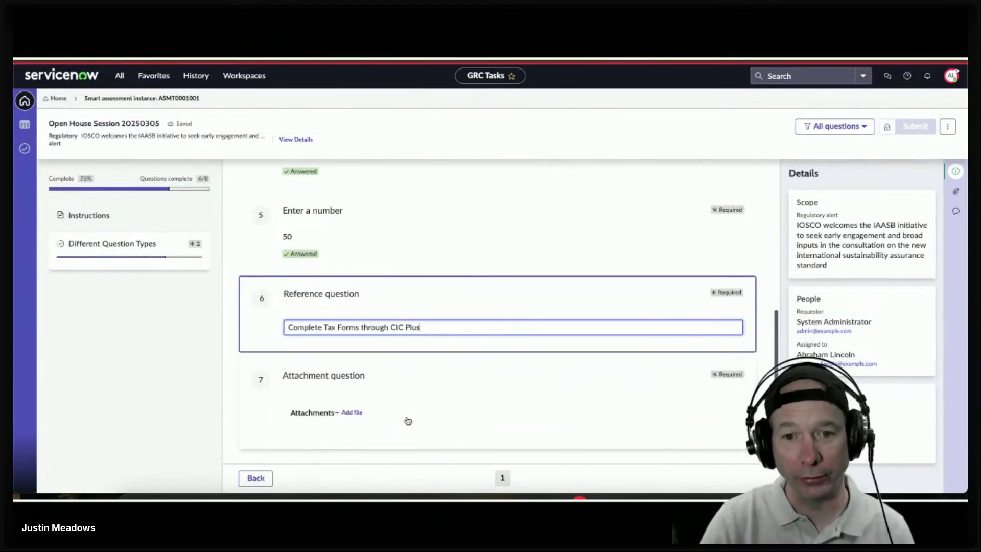
Step: Upload Thomson Reuters Developers Terms of use.pdf from Downloads as the answer to the attachment question
{"action": "scroll", "coordinate": [296, 362], "scroll_direction": "down", "scroll_amount": 2}
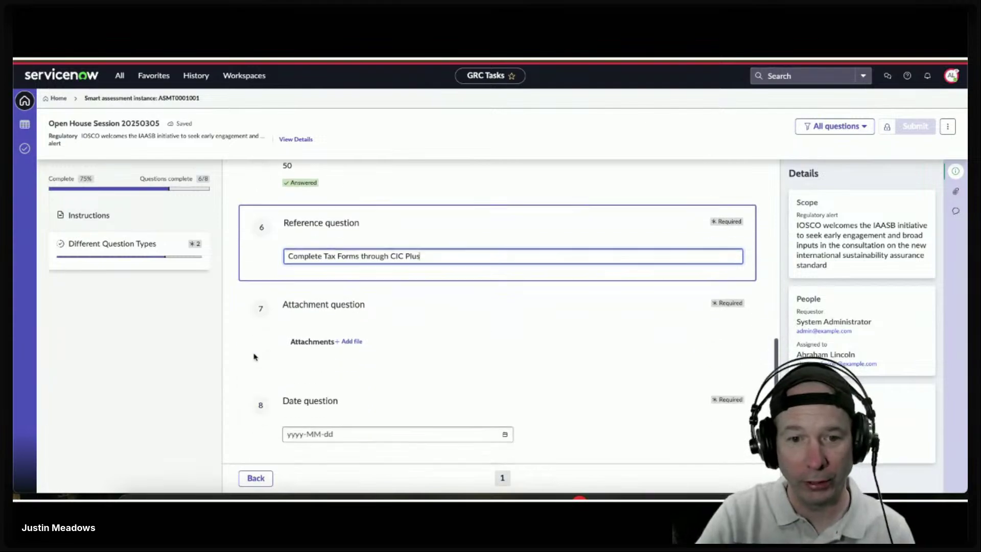
{"action": "left_click", "coordinate": [346, 332]}
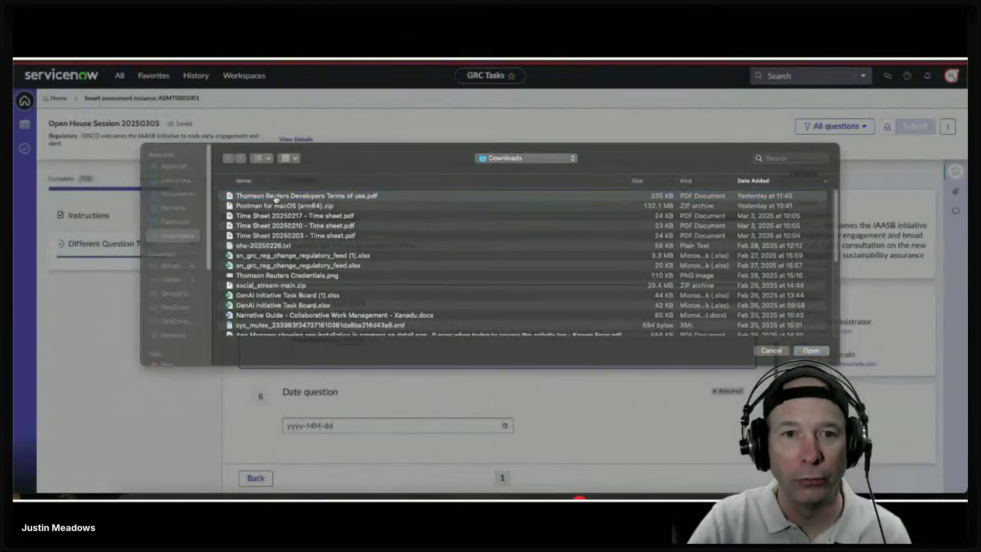
{"action": "double_click", "coordinate": [276, 197]}
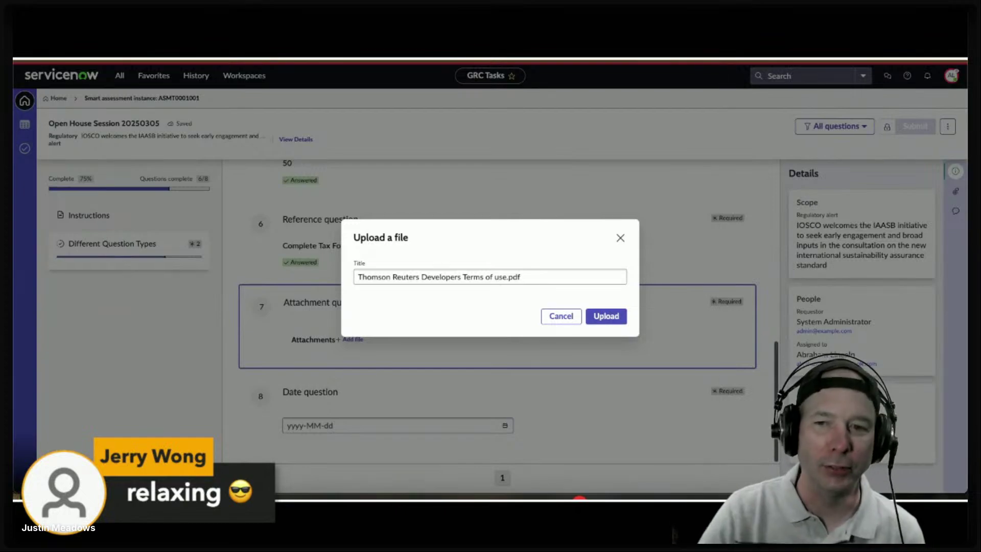
{"action": "left_click", "coordinate": [606, 320]}
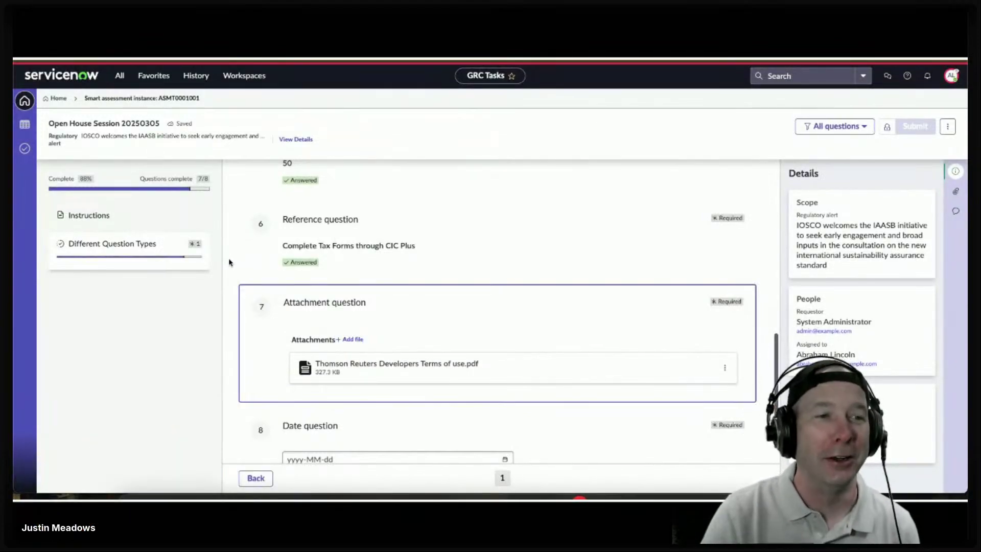
{"action": "key", "text": "Tab"}
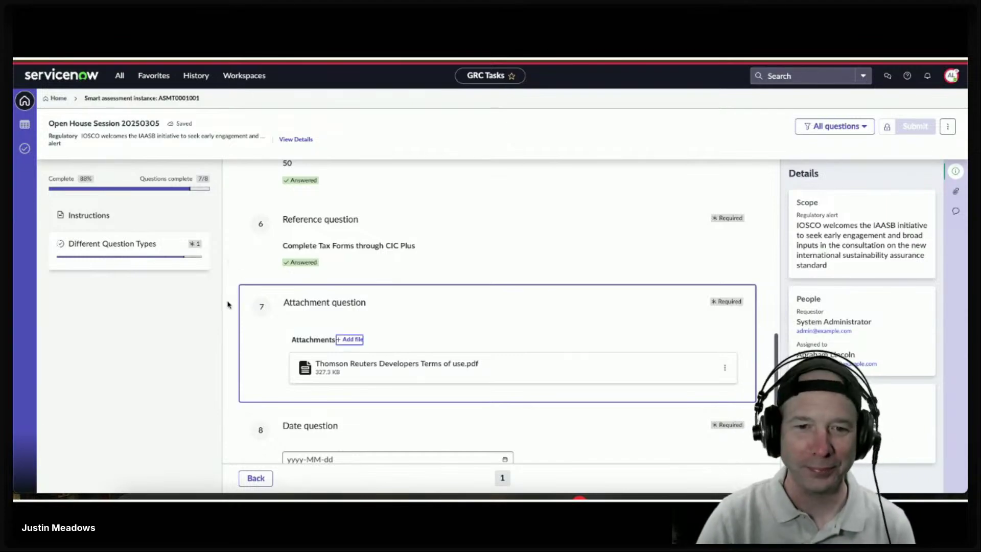
Step: Set the date question's answer to 2025-03-31
{"action": "scroll", "coordinate": [229, 302], "scroll_direction": "down", "scroll_amount": 1}
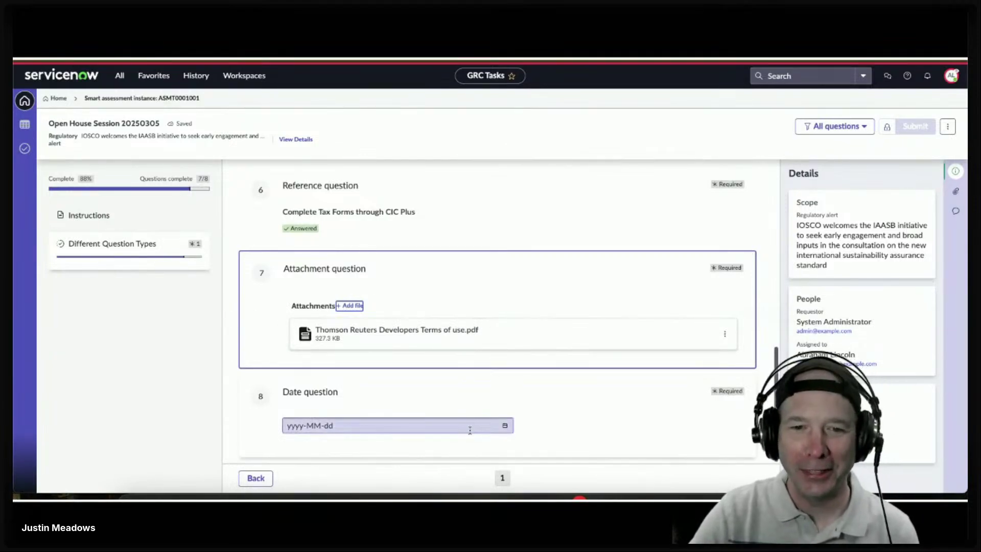
{"action": "left_click", "coordinate": [511, 427]}
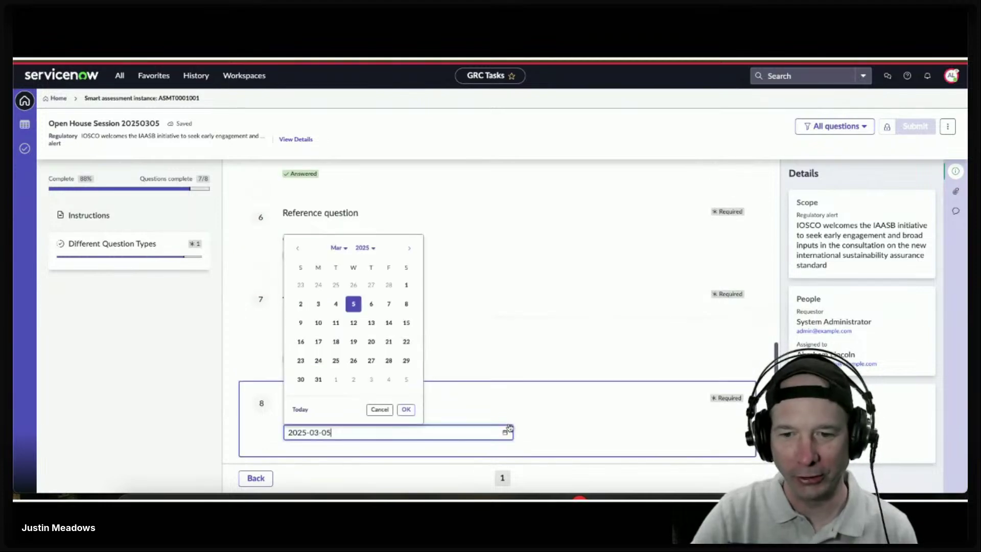
{"action": "left_click", "coordinate": [317, 380]}
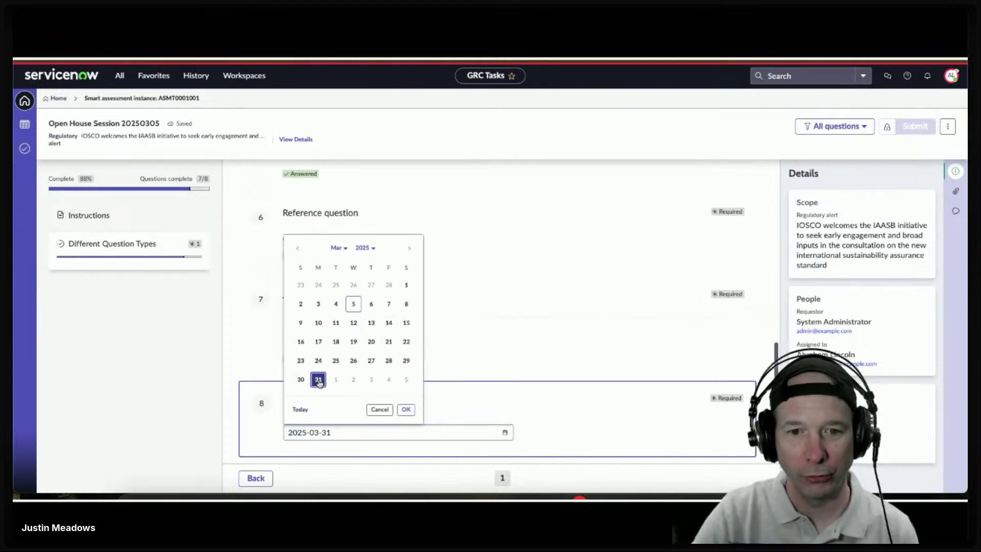
{"action": "left_click", "coordinate": [406, 409]}
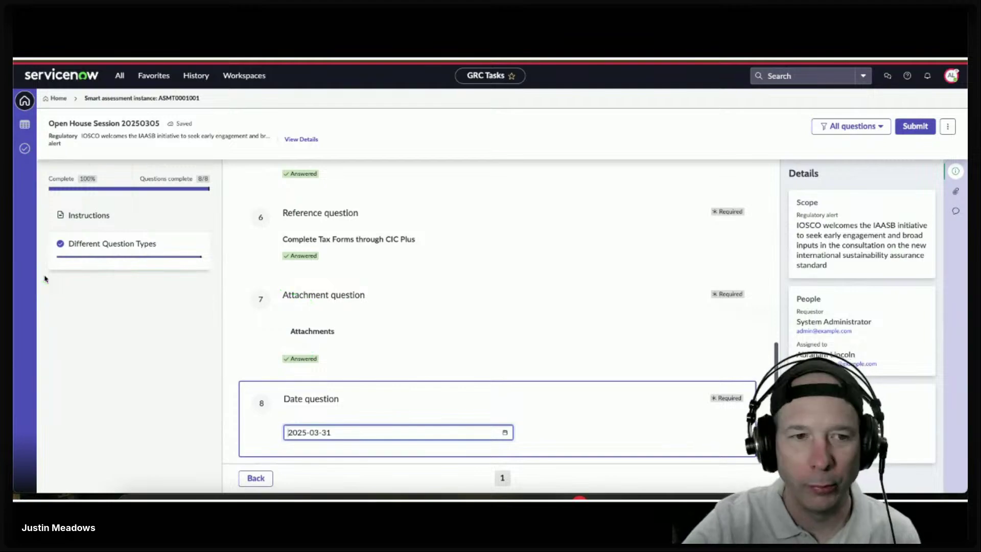
{"action": "left_click_drag", "start_coordinate": [49, 275], "coordinate": [197, 324]}
{"action": "mouse_move", "coordinate": [46, 333]}
{"action": "left_mouse_down"}
{"action": "mouse_move", "coordinate": [164, 396]}
{"action": "mouse_move", "coordinate": [209, 380]}
{"action": "left_mouse_up"}
{"action": "mouse_move", "coordinate": [50, 388]}
{"action": "left_mouse_down"}
{"action": "mouse_move", "coordinate": [202, 464]}
{"action": "mouse_move", "coordinate": [210, 459]}
{"action": "left_mouse_up"}
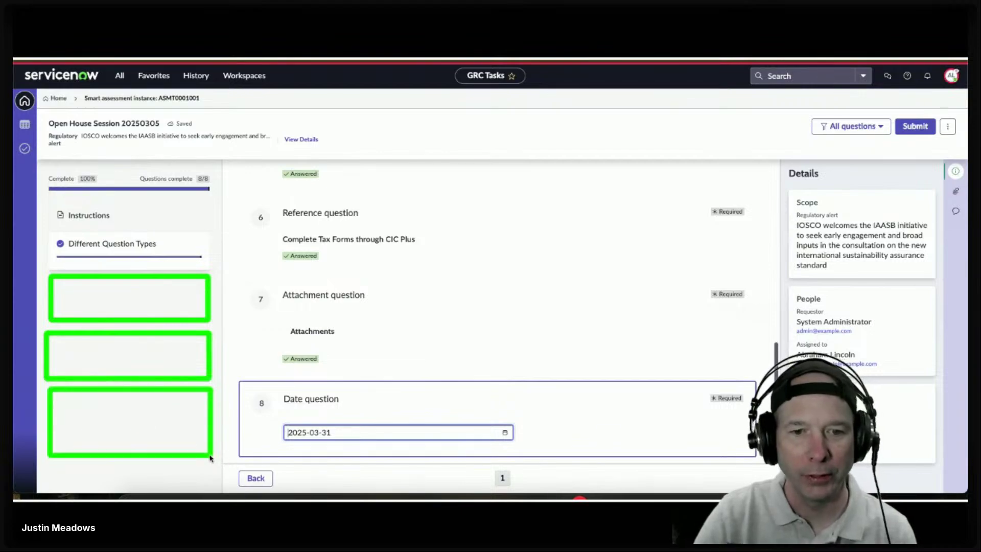
{"action": "key", "text": "Escape"}
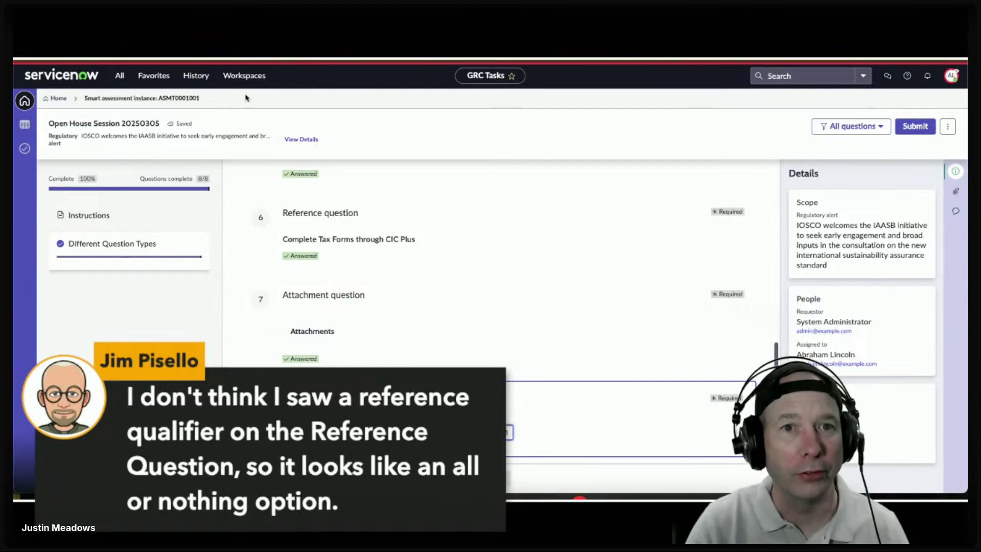
{"action": "left_click", "coordinate": [244, 75]}
{"action": "left_click", "coordinate": [225, 125]}
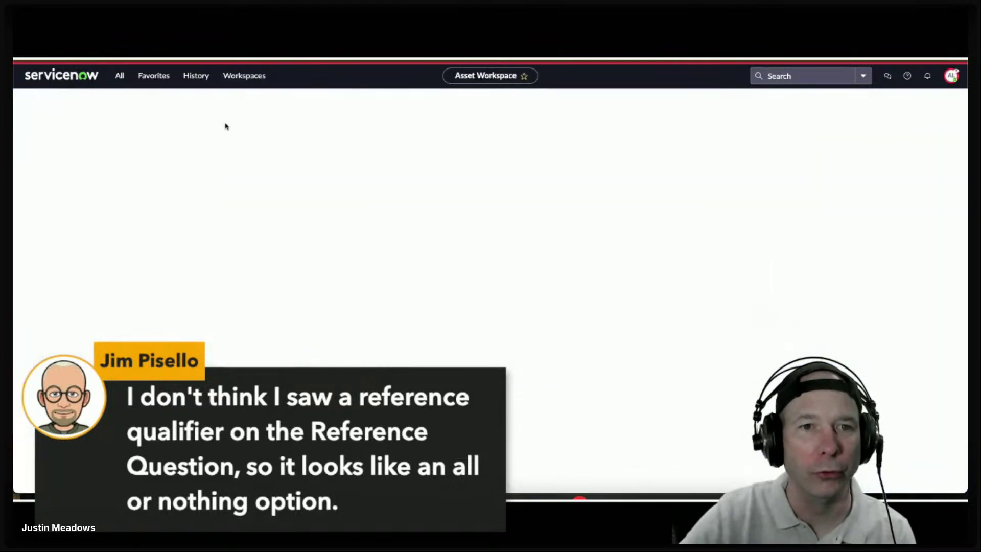
{"action": "left_click", "coordinate": [259, 80]}
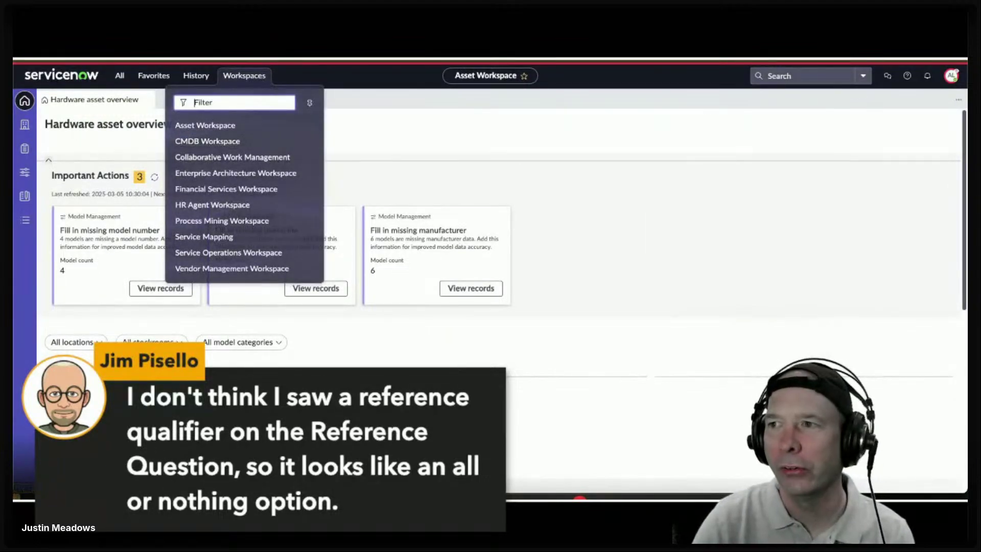
{"action": "left_click", "coordinate": [950, 75]}
{"action": "left_click", "coordinate": [244, 75]}
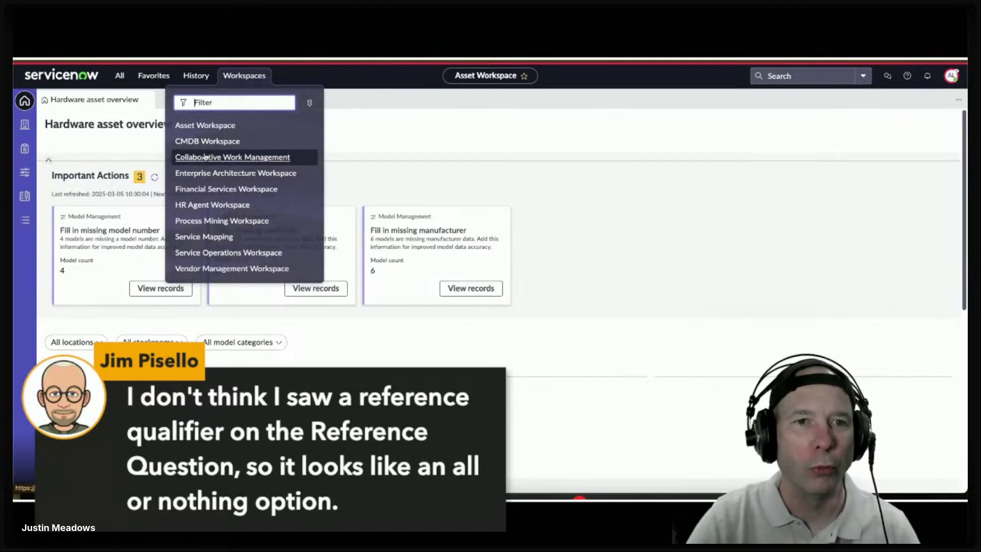
{"action": "key", "text": "alt+Left"}
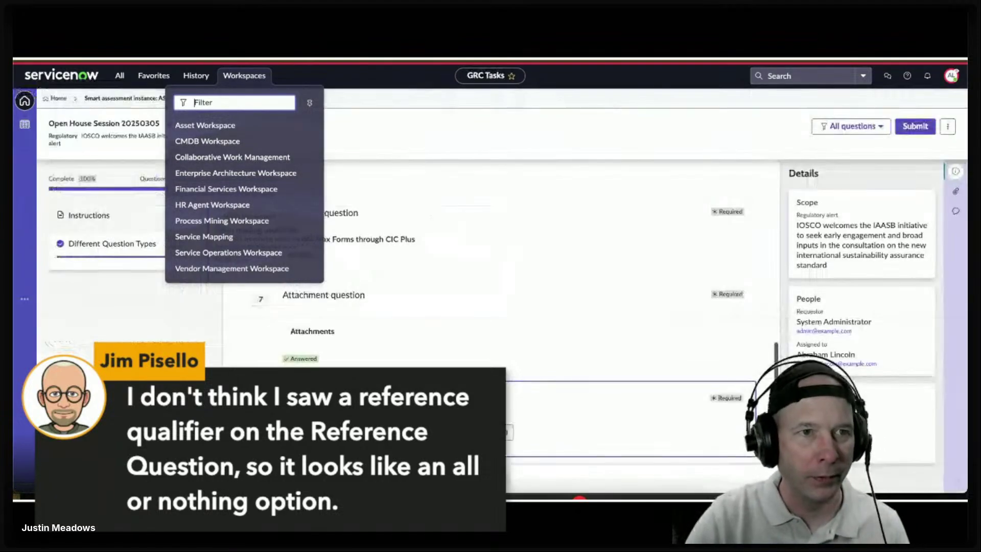
Step: Submit the completed Open House Session 20250305 assessment, acknowledging that the answers have been reviewed
{"action": "left_click", "coordinate": [228, 252]}
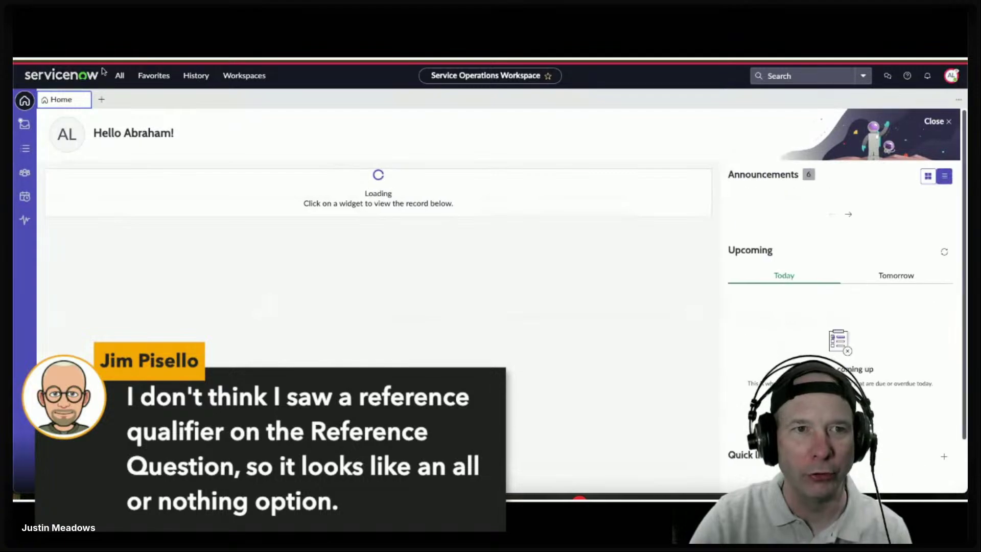
{"action": "key", "text": "alt+Left"}
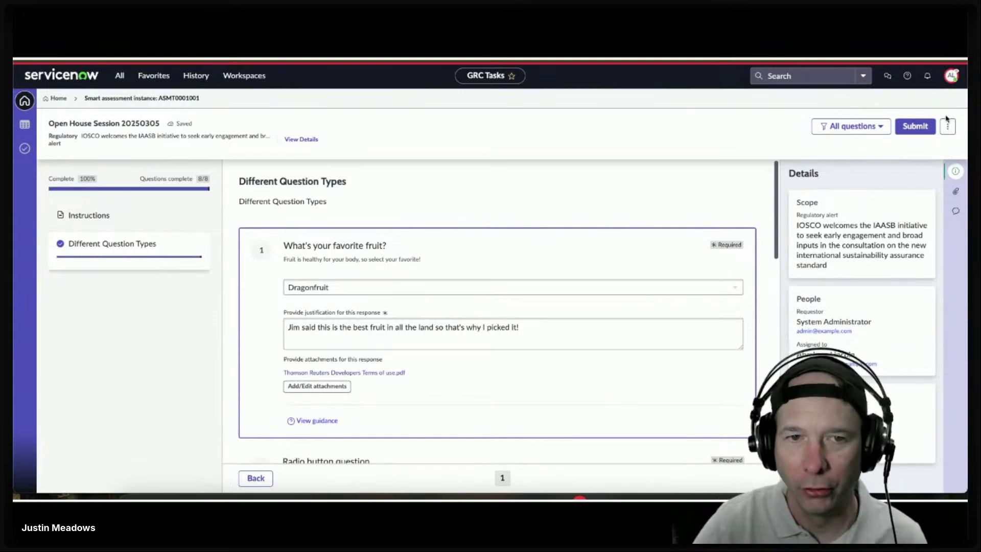
{"action": "left_click", "coordinate": [903, 127]}
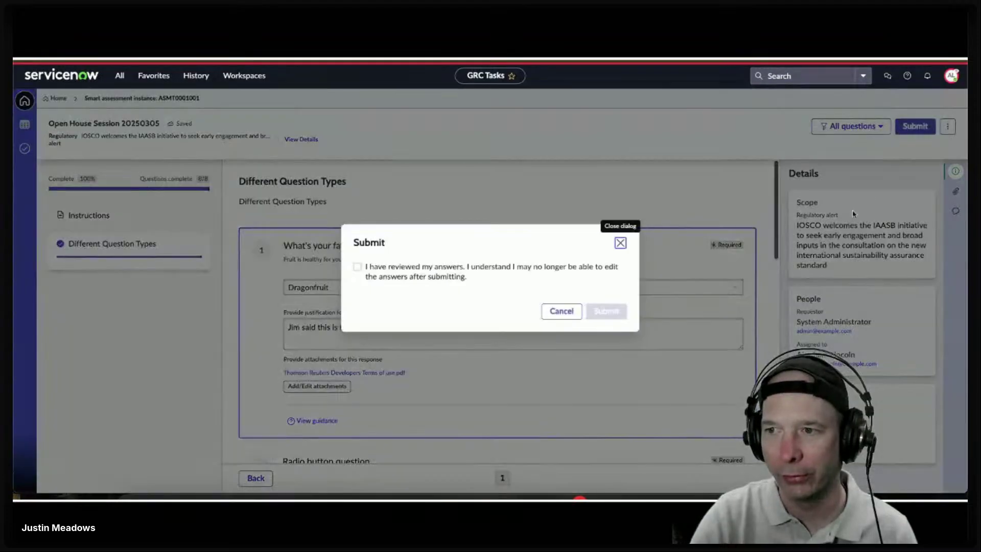
{"action": "left_click", "coordinate": [383, 270]}
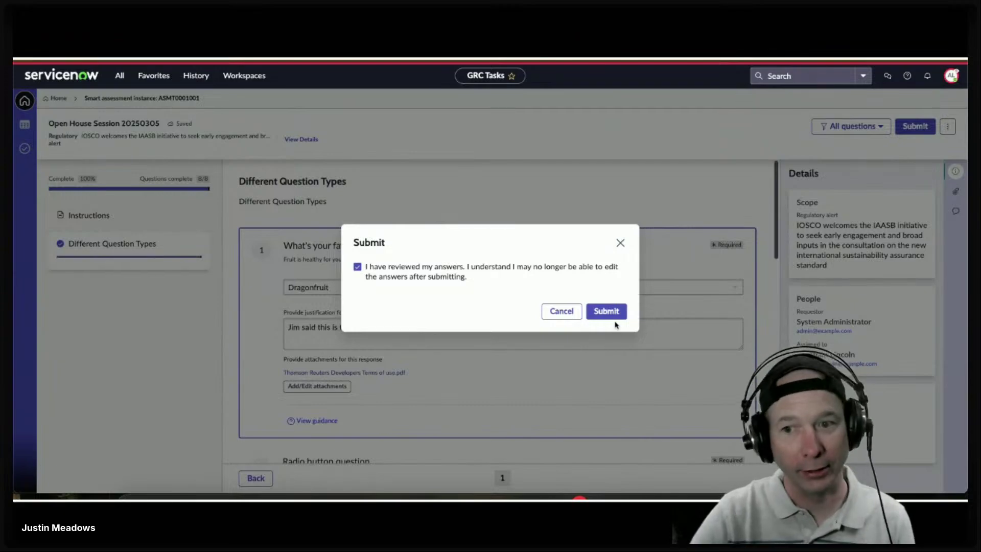
{"action": "left_click", "coordinate": [609, 313]}
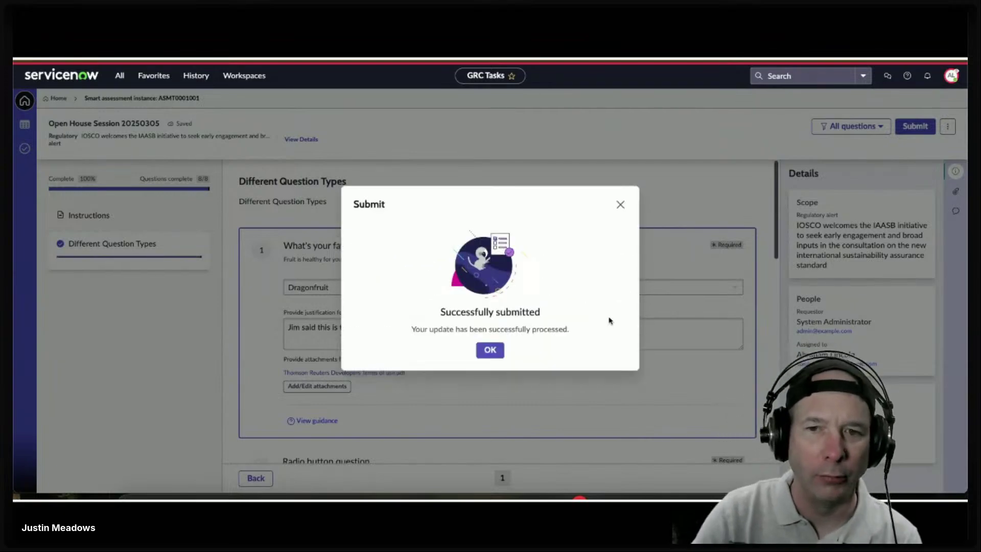
{"action": "left_click", "coordinate": [490, 349]}
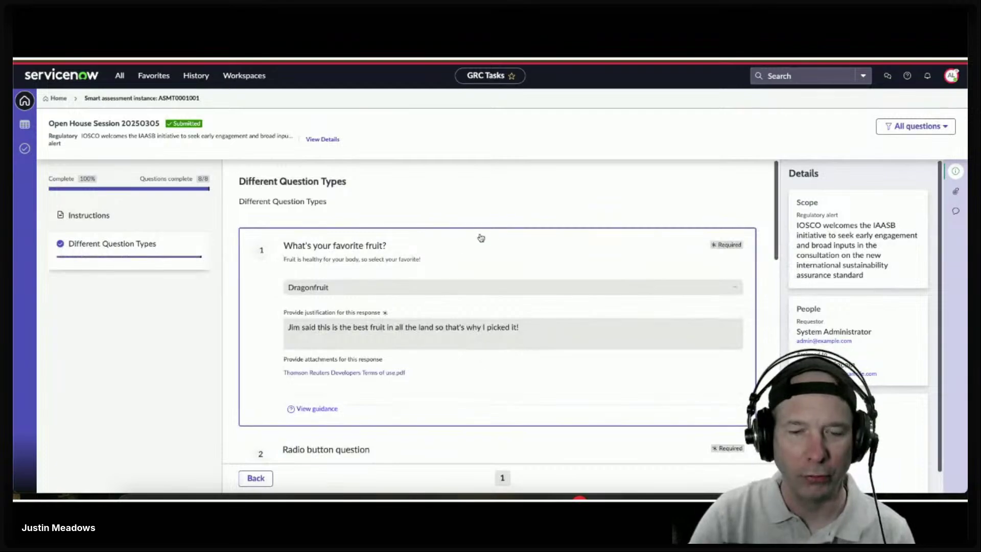
{"action": "scroll", "coordinate": [429, 411], "scroll_direction": "down", "scroll_amount": 5}
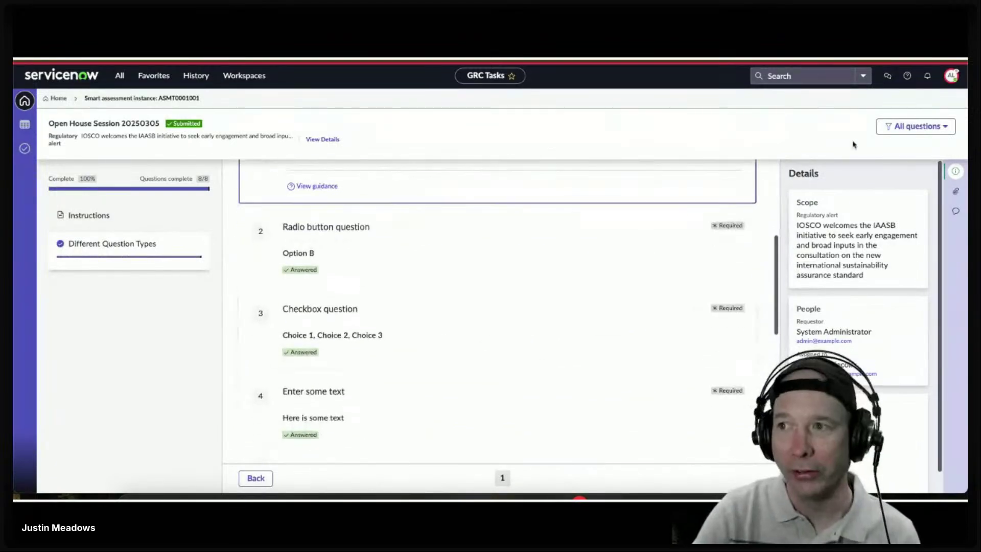
Step: End the impersonation and open the Open House Session 20250305 template in Assessment Workspace
{"action": "left_click", "coordinate": [950, 76]}
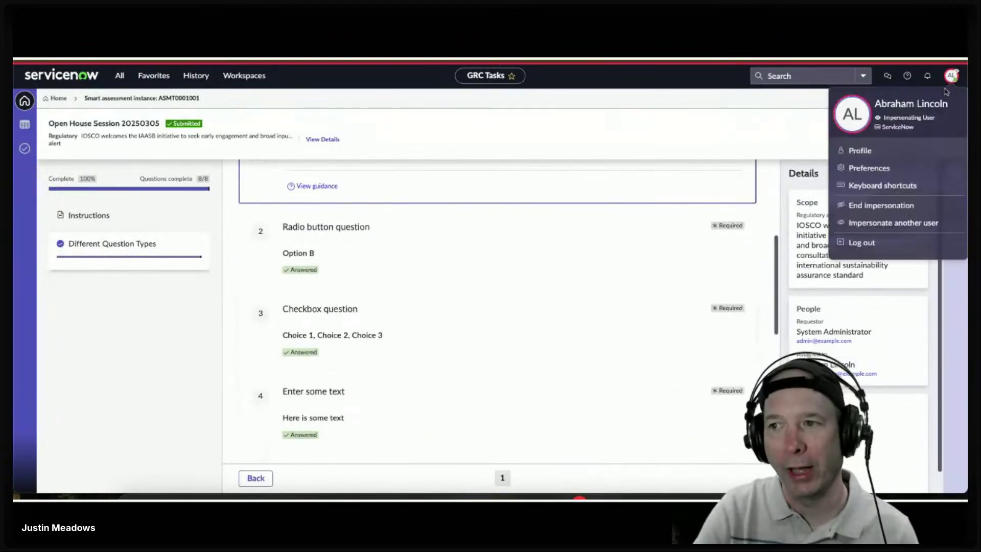
{"action": "left_click", "coordinate": [885, 206]}
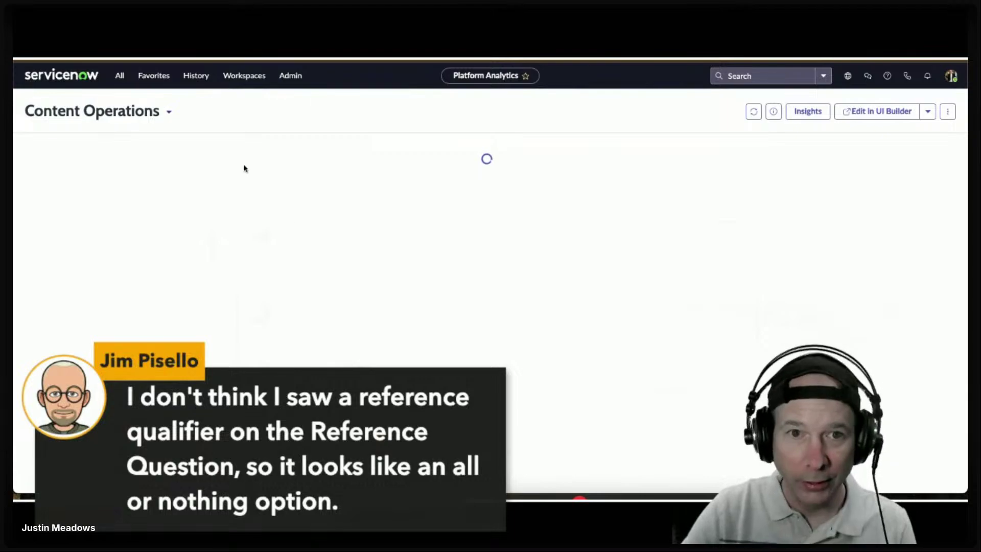
{"action": "left_click", "coordinate": [244, 75]}
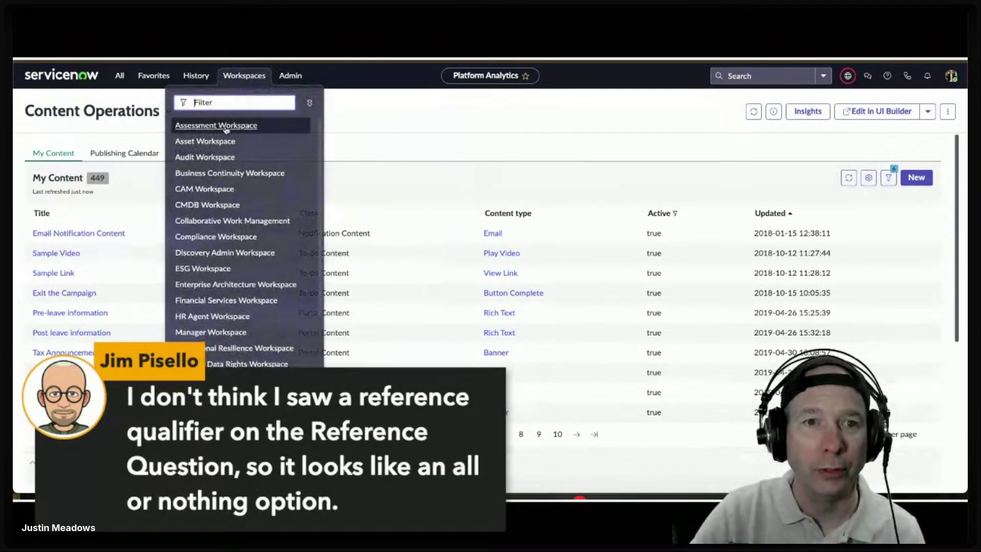
{"action": "left_click", "coordinate": [226, 128]}
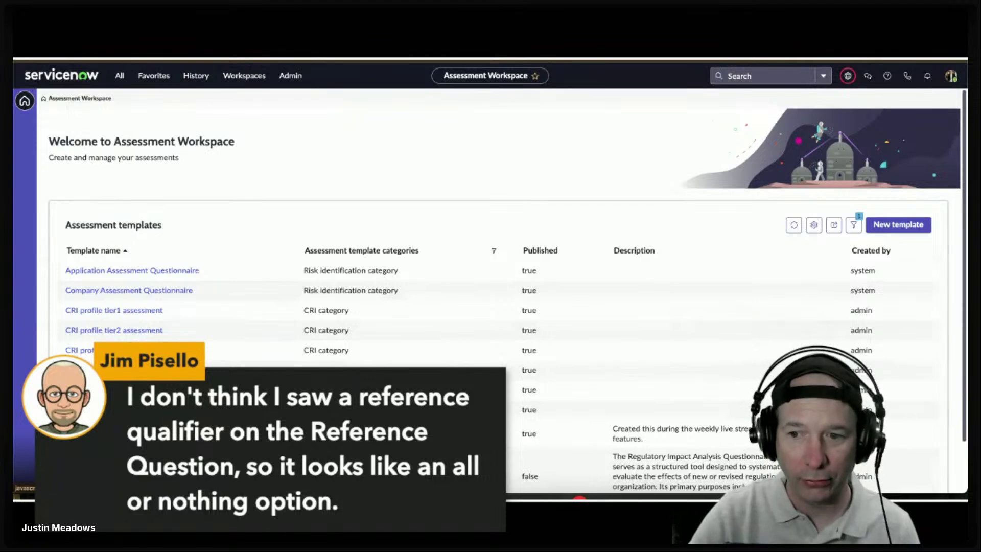
{"action": "left_click", "coordinate": [102, 433]}
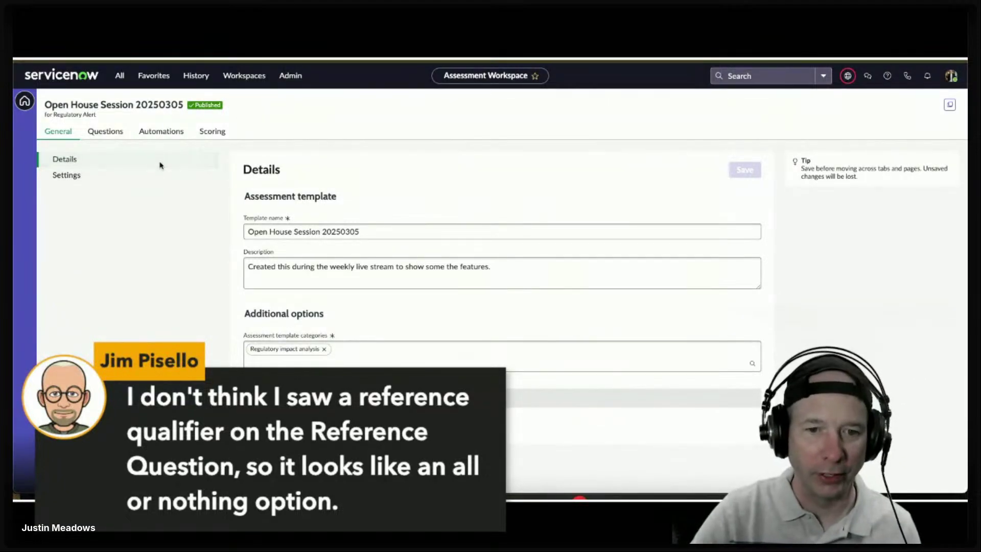
Step: Open the reference question in the Different Question Types section and start a filter on its table records
{"action": "left_click", "coordinate": [109, 134]}
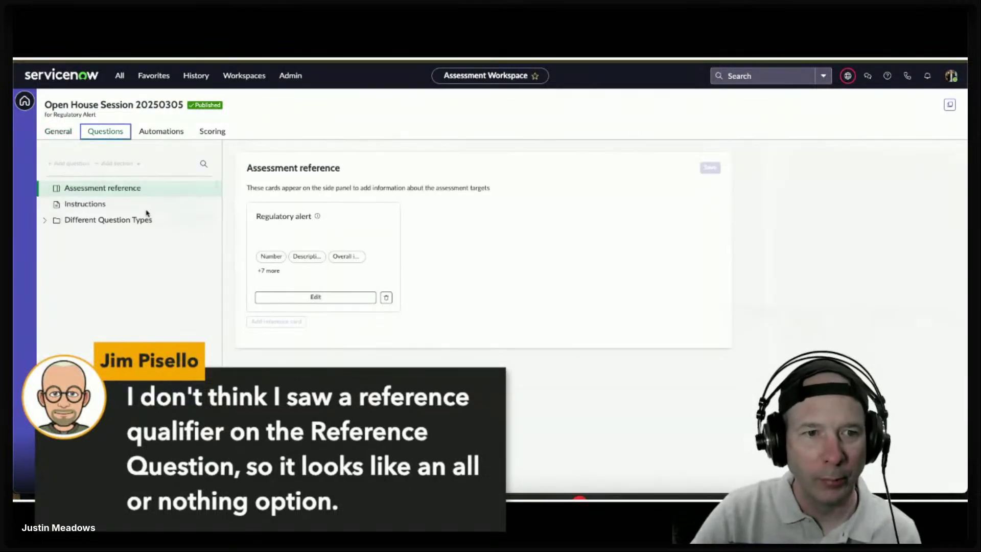
{"action": "left_click", "coordinate": [110, 221]}
{"action": "left_click", "coordinate": [44, 220]}
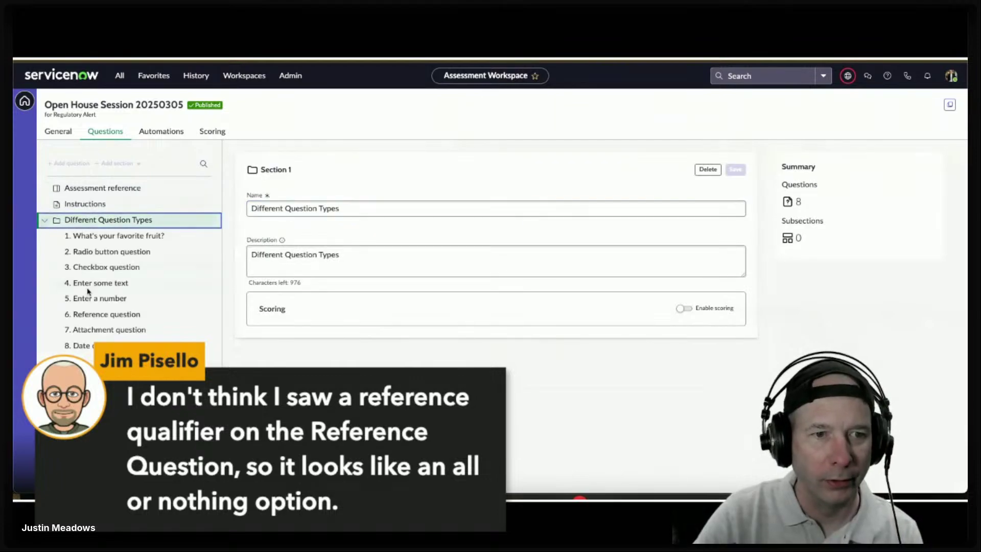
{"action": "left_click", "coordinate": [88, 315]}
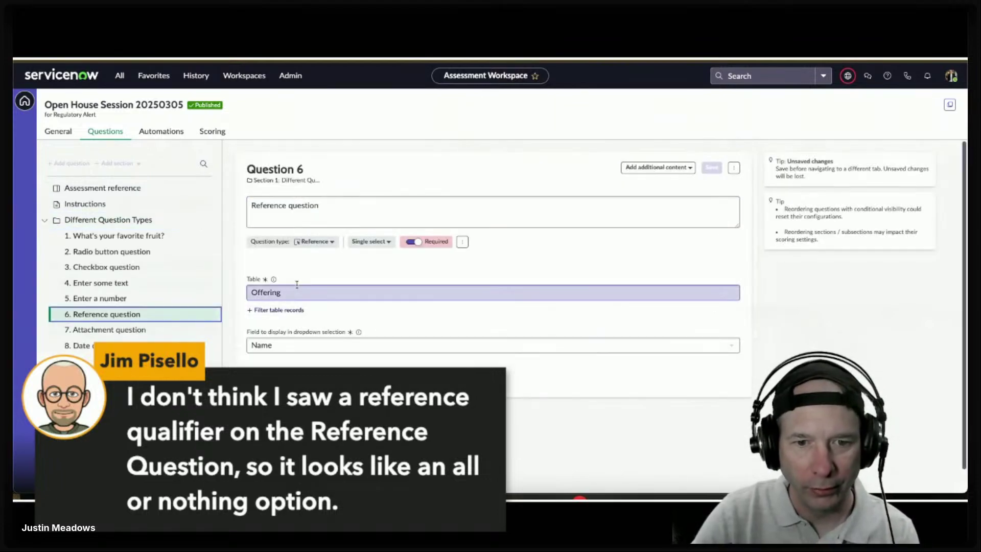
{"action": "left_click", "coordinate": [281, 310]}
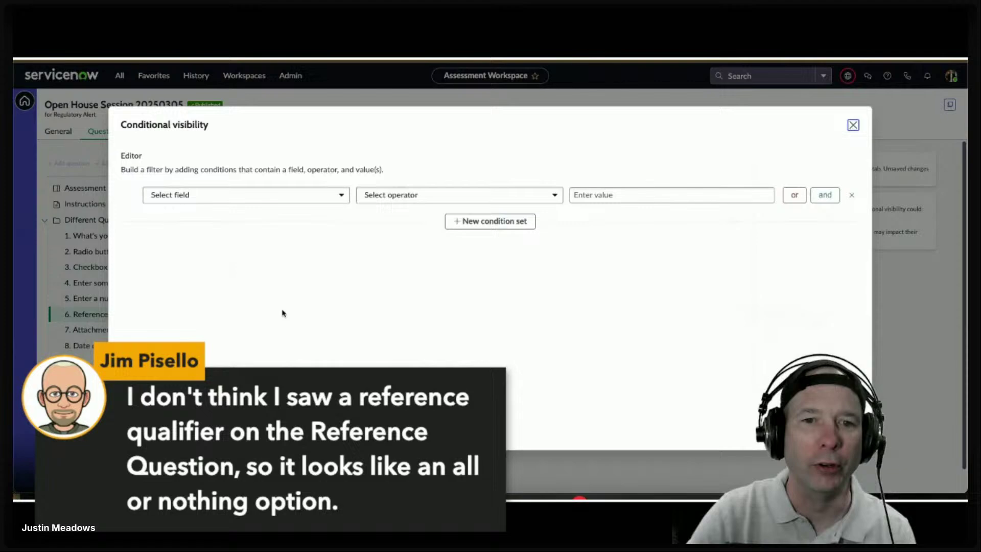
Step: Search the filter's field list for "it bus" and "bus", and clear the search
{"action": "left_click", "coordinate": [349, 199]}
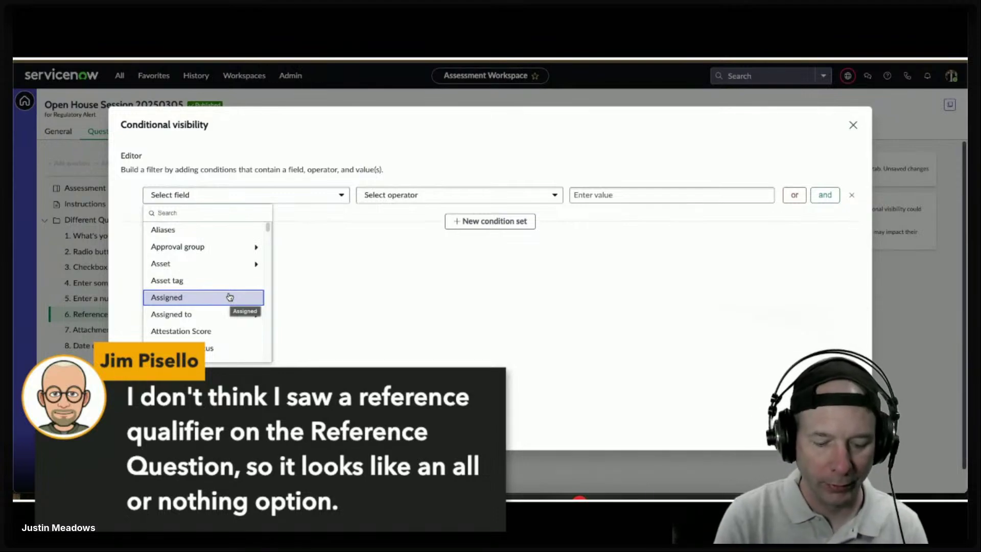
{"action": "type", "text": "r"}
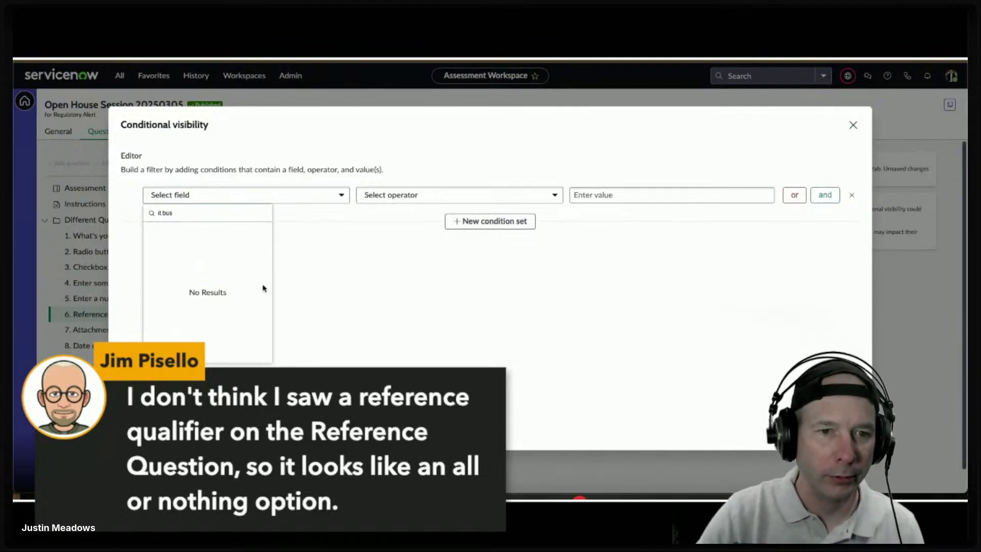
{"action": "key", "text": "ctrl+a"}
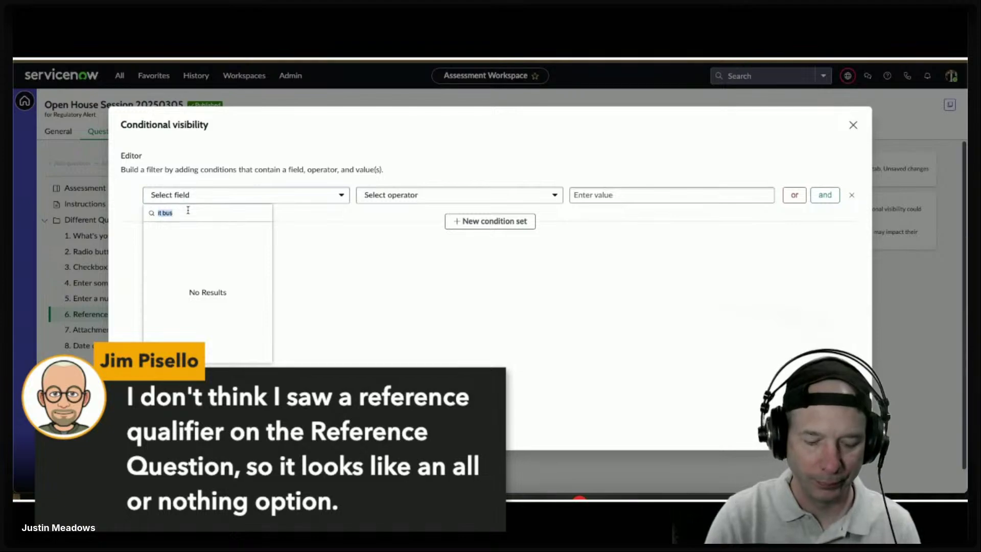
{"action": "type", "text": "bu"}
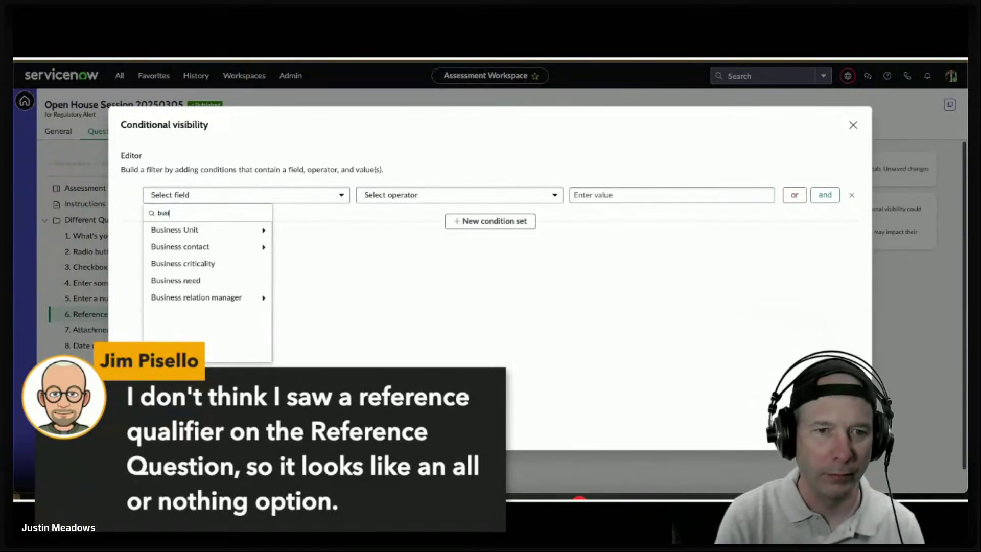
{"action": "key", "text": "BackSpace"}
{"action": "key", "text": "BackSpace"}
{"action": "key", "text": "BackSpace"}
{"action": "key", "text": "BackSpace"}
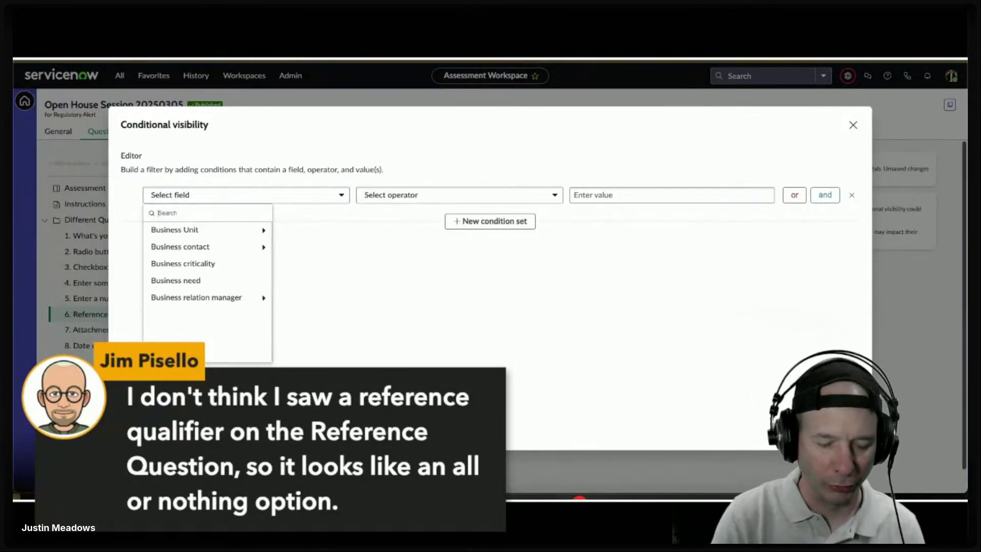
{"action": "double_click", "coordinate": [193, 212]}
{"action": "key", "text": "BackSpace"}
{"action": "key", "text": "BackSpace"}
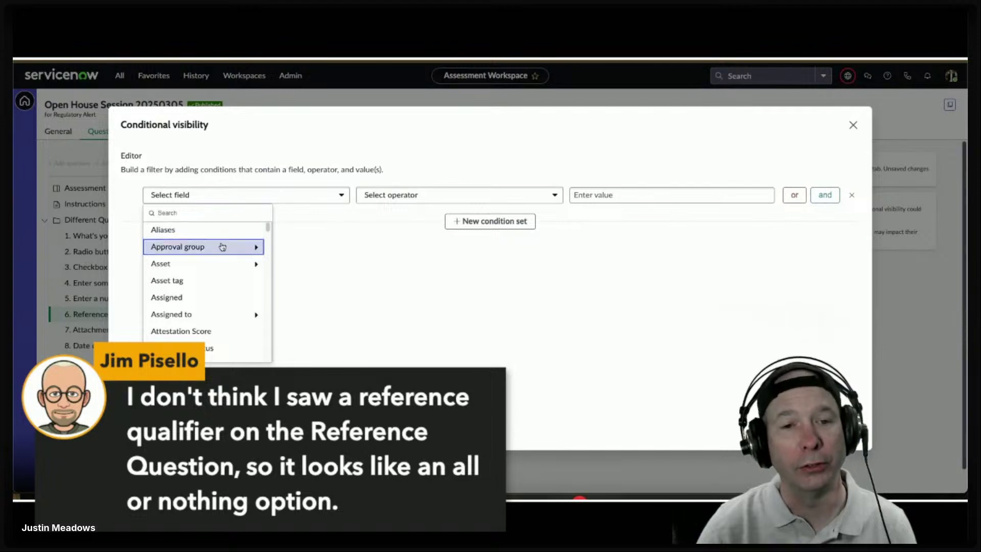
Step: Filter the reference question's Offering records with the condition Life Cycle Stage is Operational, and try to save the question
{"action": "scroll", "coordinate": [225, 289], "scroll_direction": "down", "scroll_amount": 3}
{"action": "scroll", "coordinate": [225, 293], "scroll_direction": "up", "scroll_amount": 3}
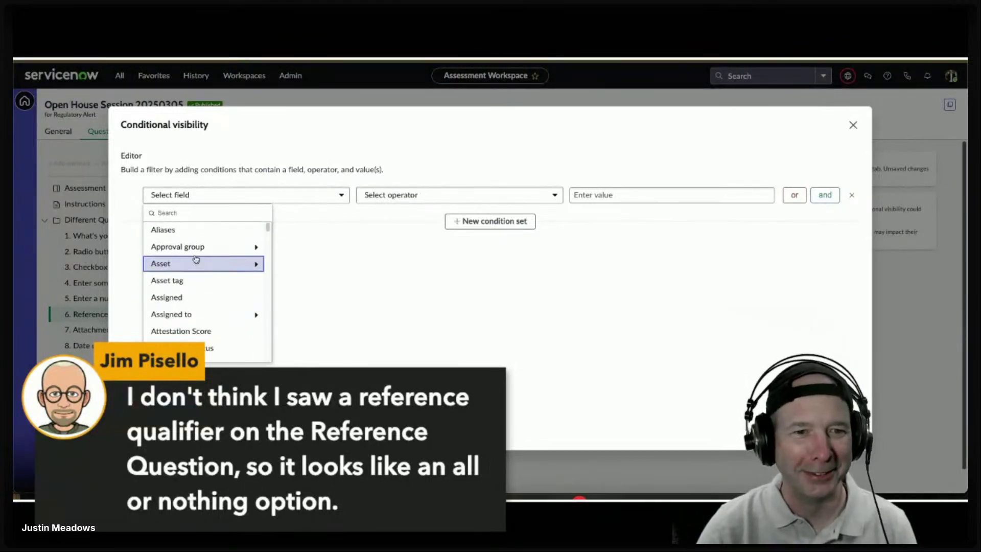
{"action": "scroll", "coordinate": [199, 276], "scroll_direction": "down", "scroll_amount": 6}
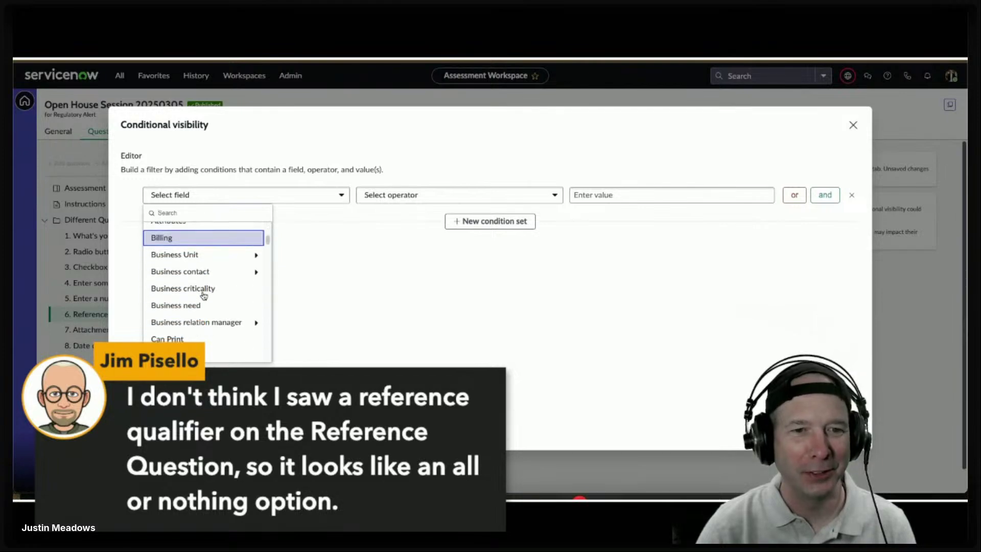
{"action": "scroll", "coordinate": [203, 296], "scroll_direction": "down", "scroll_amount": 5}
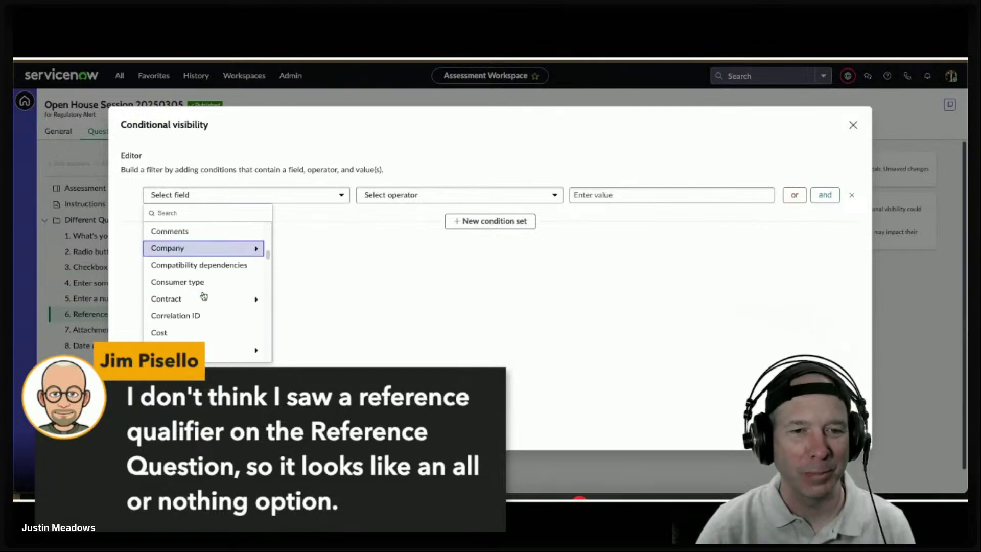
{"action": "scroll", "coordinate": [204, 296], "scroll_direction": "down", "scroll_amount": 10}
{"action": "scroll", "coordinate": [204, 296], "scroll_direction": "up", "scroll_amount": 3}
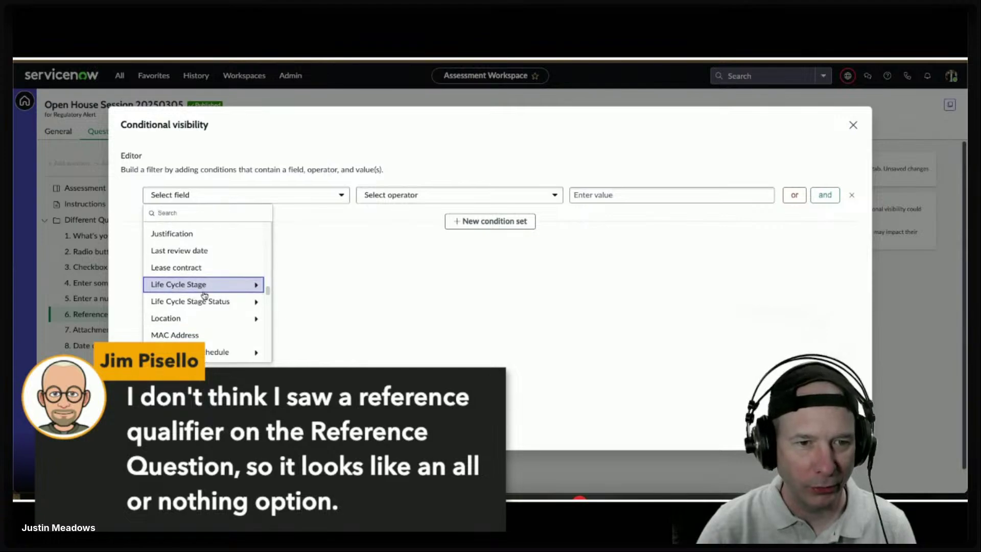
{"action": "left_click", "coordinate": [234, 285]}
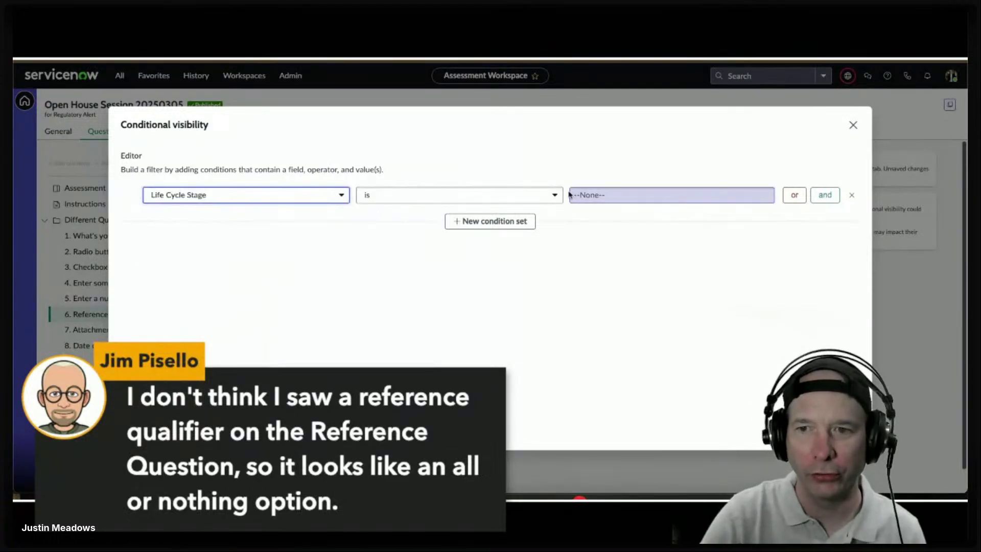
{"action": "left_click", "coordinate": [526, 195]}
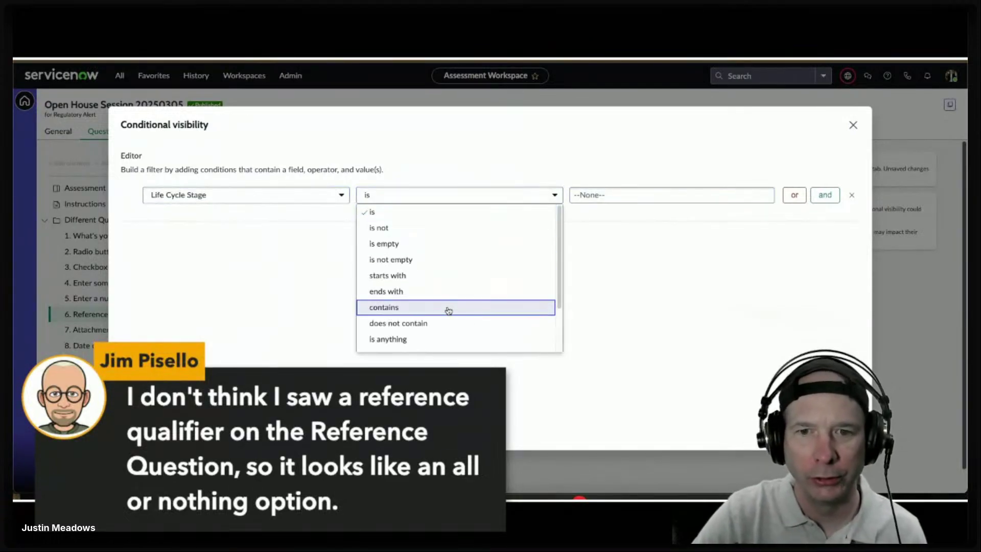
{"action": "left_click", "coordinate": [667, 258]}
{"action": "left_click", "coordinate": [666, 194]}
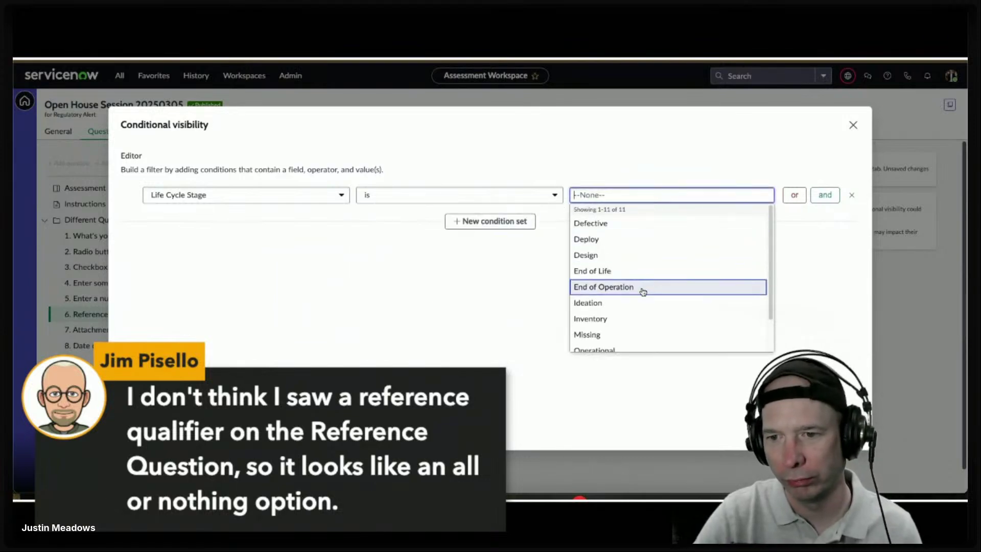
{"action": "scroll", "coordinate": [641, 289], "scroll_direction": "down", "scroll_amount": 2}
{"action": "left_click", "coordinate": [624, 312]}
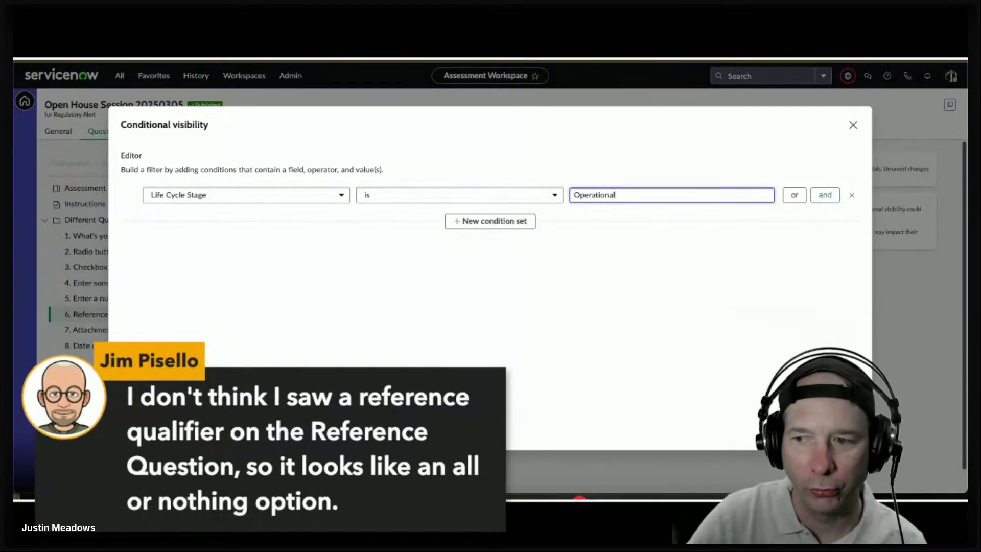
{"action": "key", "text": "Escape"}
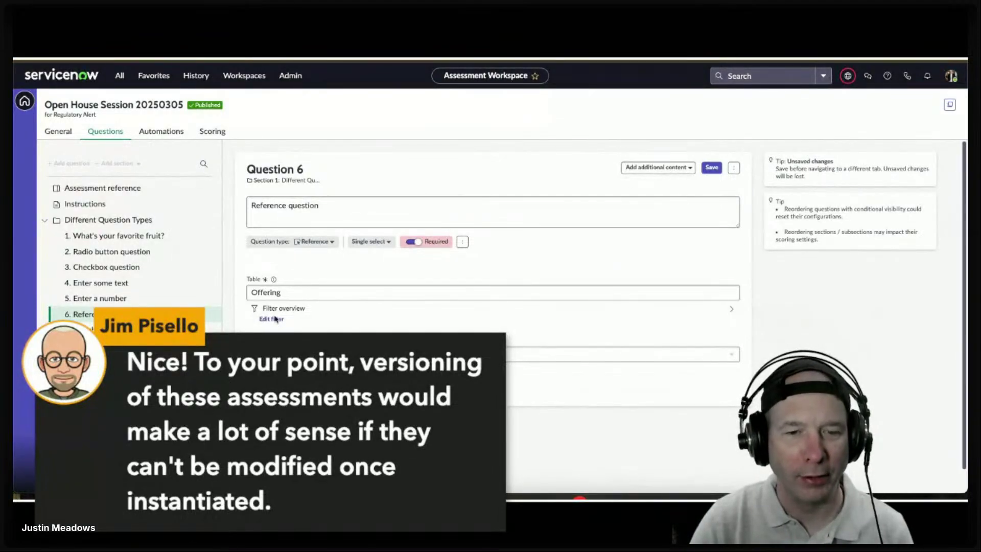
{"action": "left_click", "coordinate": [711, 167]}
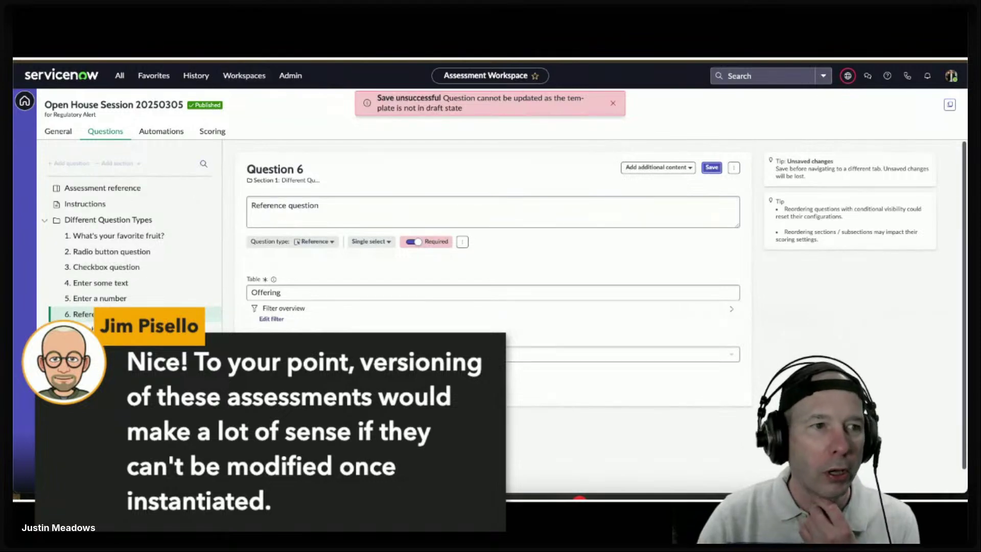
Step: Switch to Compliance Workspace and dismiss the error message about the template not being in draft state
{"action": "left_click", "coordinate": [244, 75]}
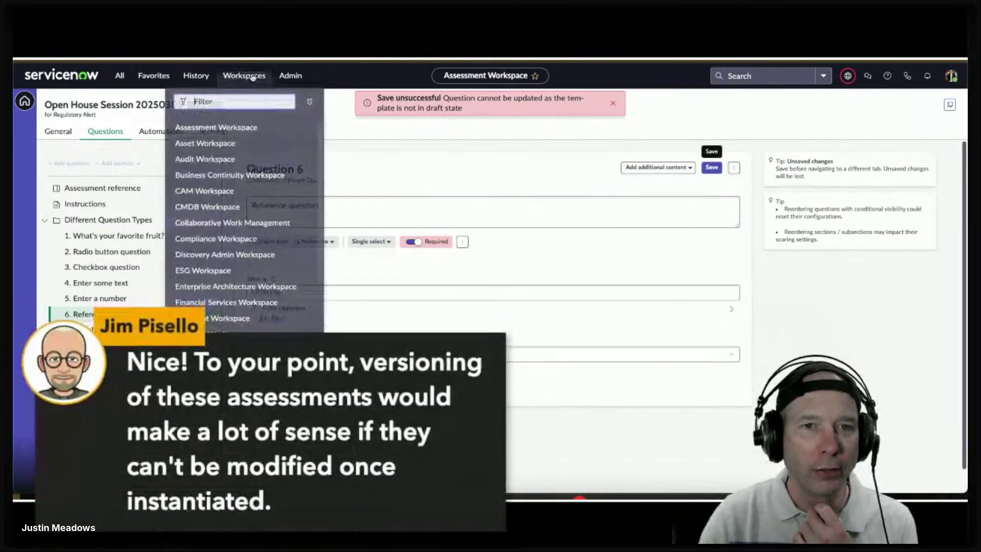
{"action": "key", "text": "Escape"}
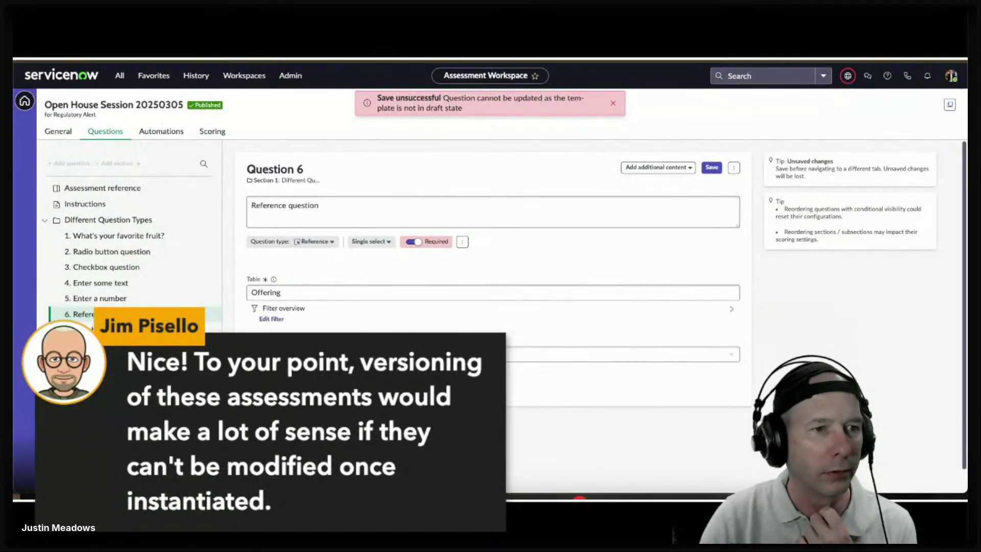
{"action": "left_click", "coordinate": [244, 75]}
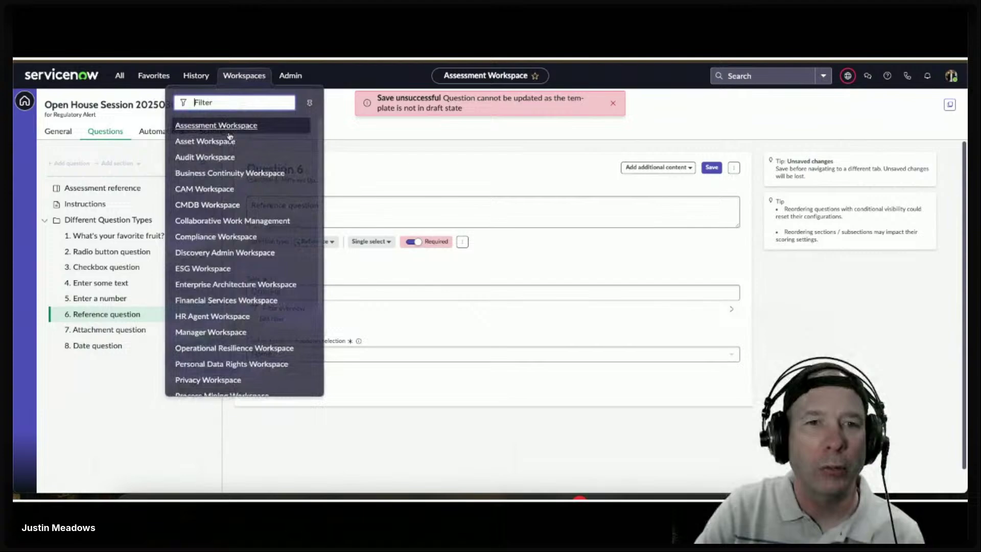
{"action": "left_click", "coordinate": [218, 236]}
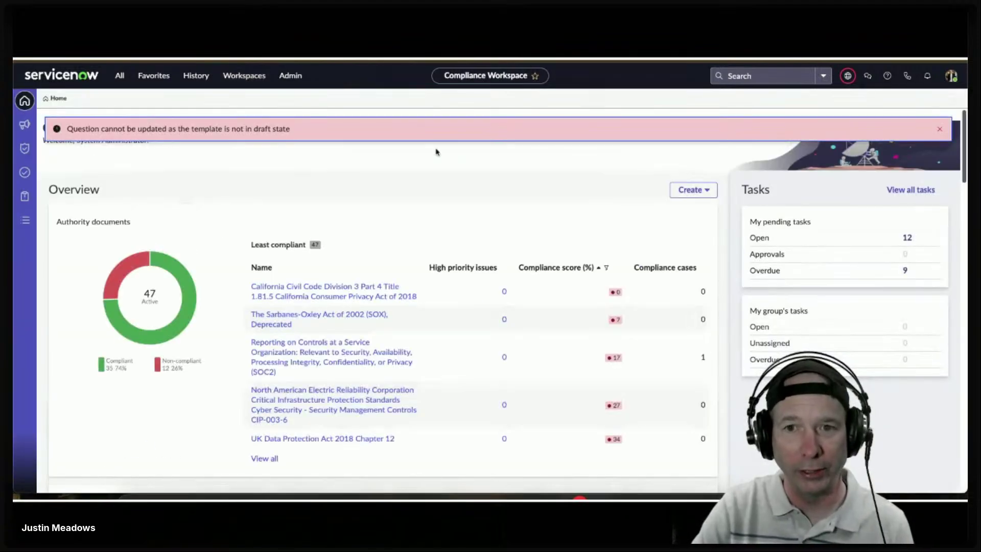
{"action": "left_click", "coordinate": [938, 128]}
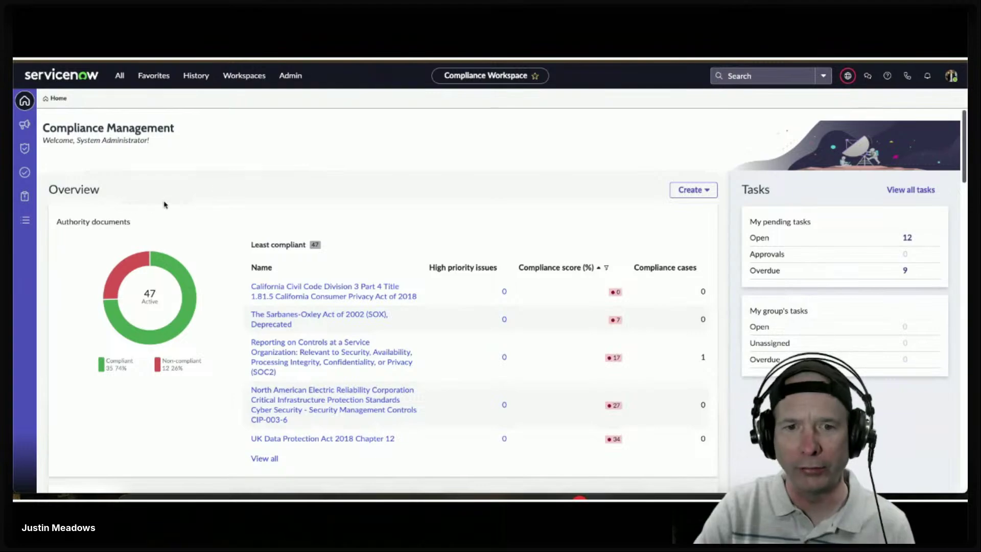
Step: Open the list of all assigned regulatory alerts and show its filter conditions
{"action": "left_click", "coordinate": [24, 125]}
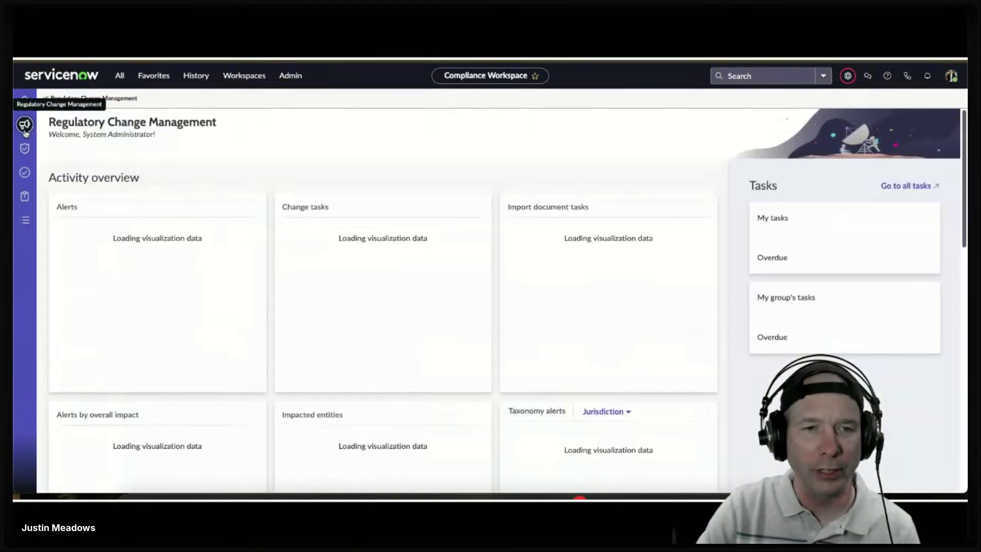
{"action": "left_click", "coordinate": [25, 220]}
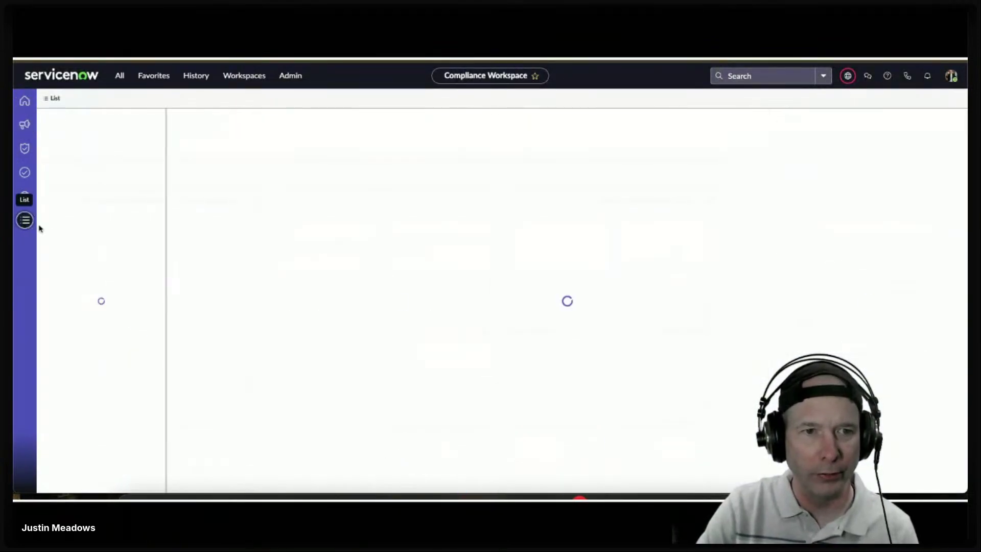
{"action": "left_click", "coordinate": [92, 125]}
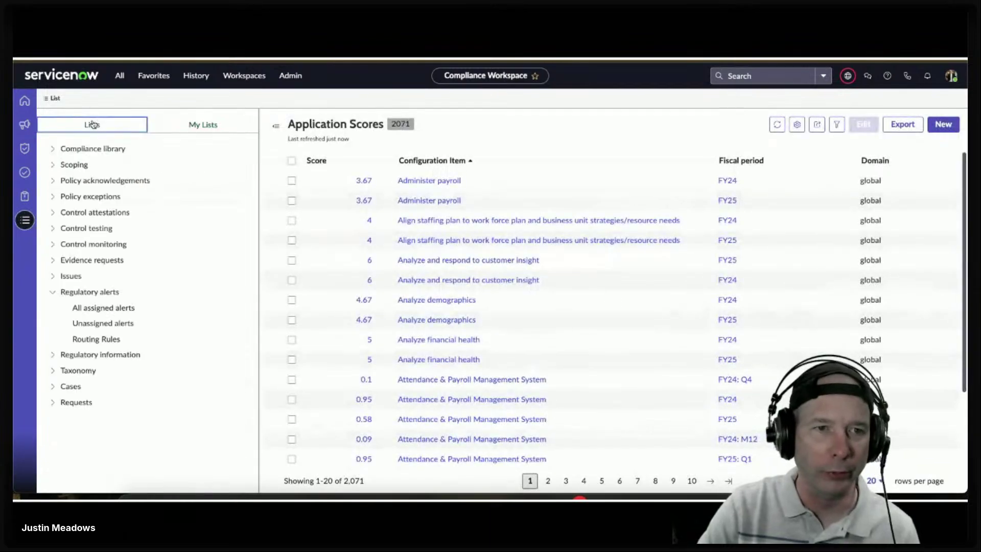
{"action": "left_click", "coordinate": [89, 305]}
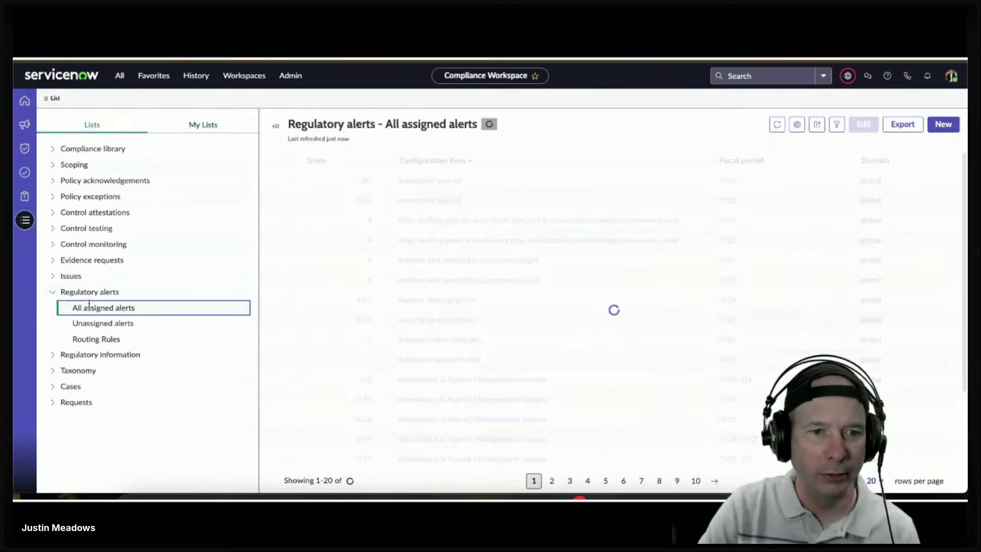
{"action": "left_click", "coordinate": [837, 126]}
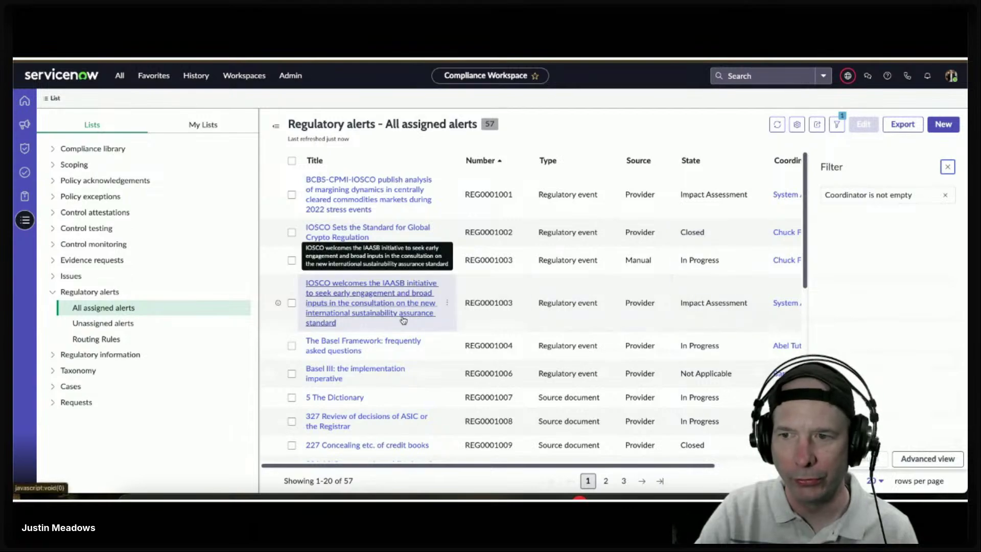
Step: Open the IOSCO/IAASB sustainability assurance alert in Impact Assessment state, and open its Open House Session 20250305 regulatory assessment
{"action": "left_click", "coordinate": [382, 311]}
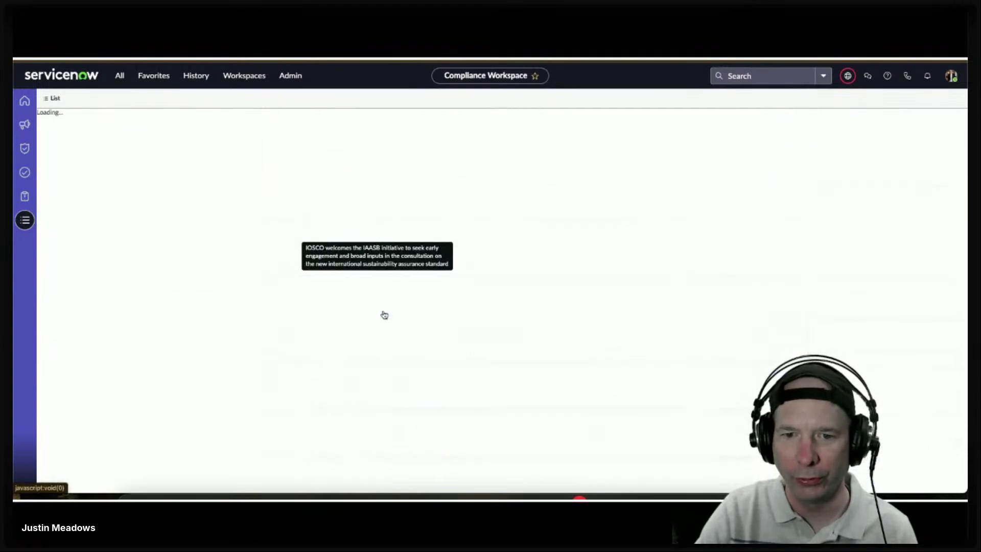
{"action": "left_click", "coordinate": [345, 184]}
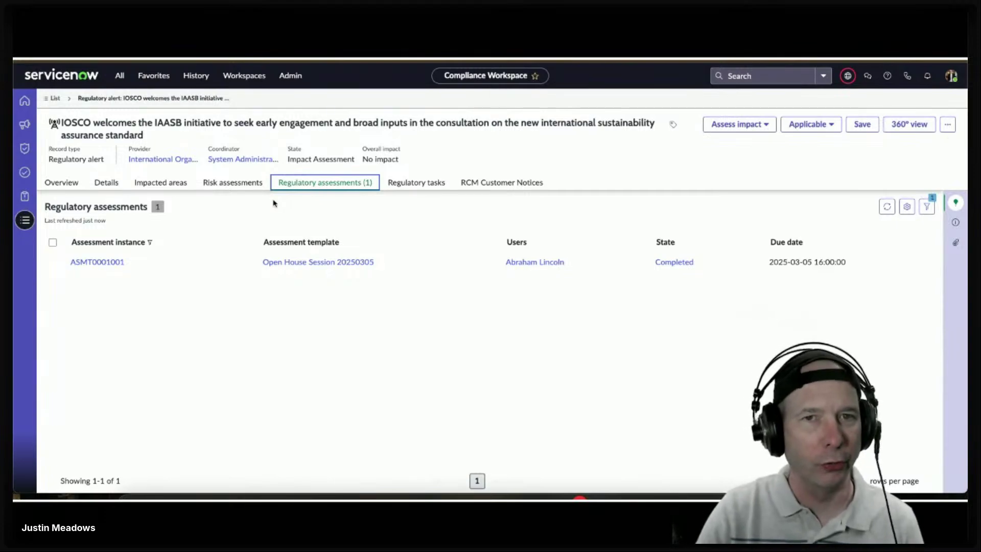
{"action": "left_click", "coordinate": [97, 261]}
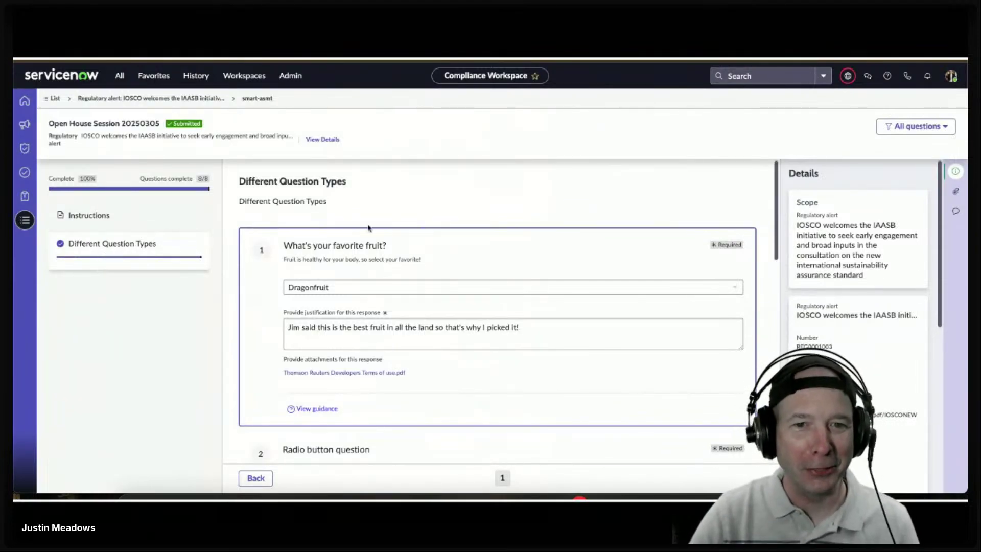
Step: Review the submitted assessment's answers and its details on scope, regulatory alert, people and dates
{"action": "scroll", "coordinate": [448, 266], "scroll_direction": "down", "scroll_amount": 10}
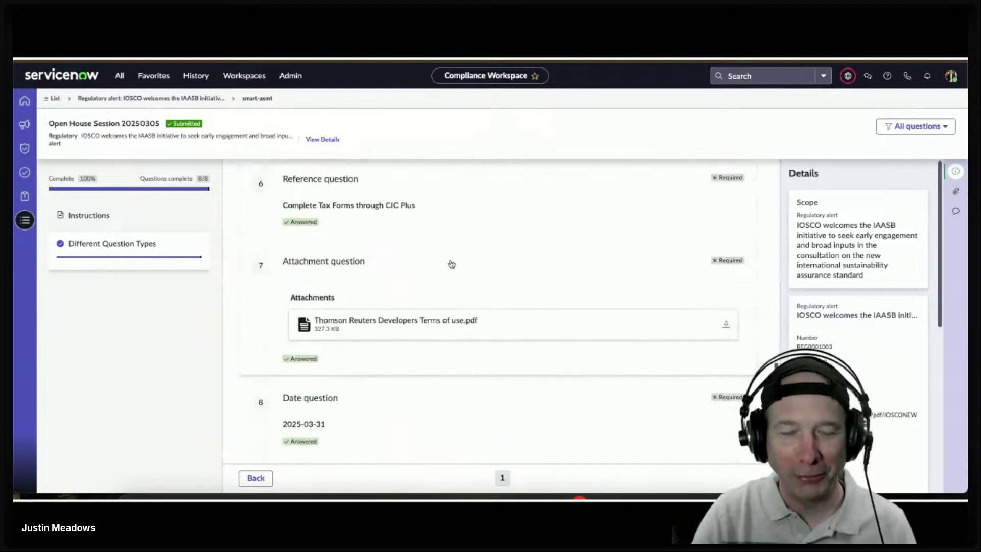
{"action": "scroll", "coordinate": [453, 276], "scroll_direction": "up", "scroll_amount": 10}
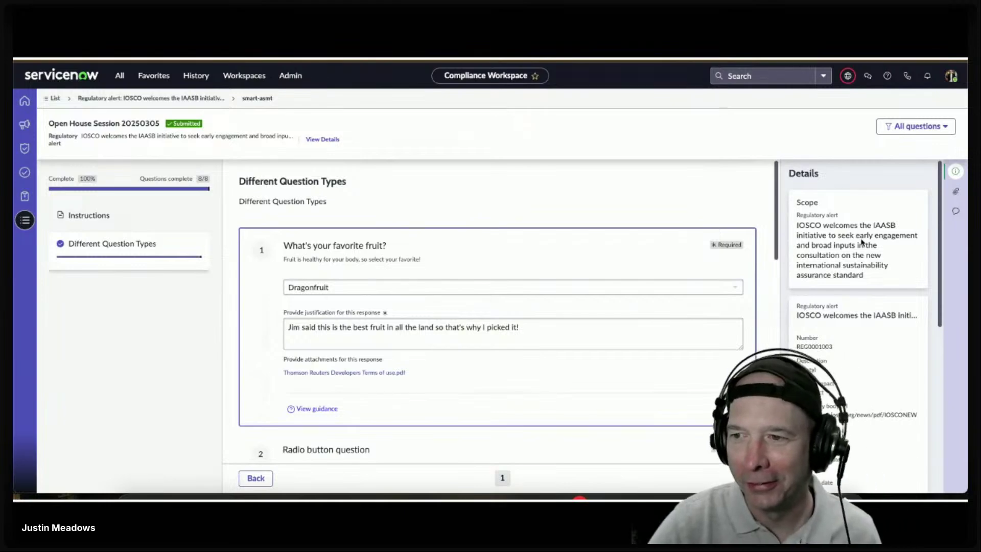
{"action": "scroll", "coordinate": [853, 238], "scroll_direction": "down", "scroll_amount": 3}
{"action": "scroll", "coordinate": [847, 232], "scroll_direction": "down", "scroll_amount": 2}
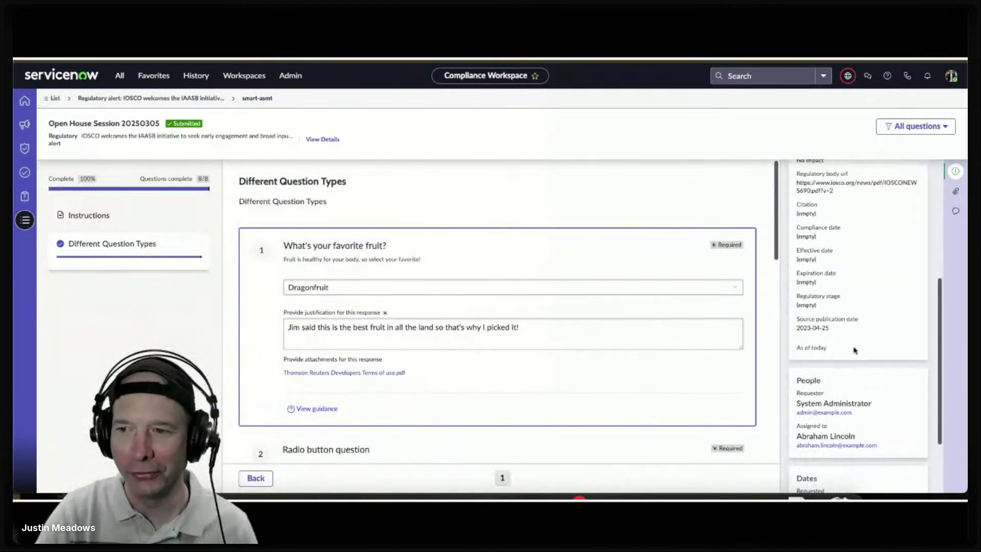
{"action": "scroll", "coordinate": [854, 351], "scroll_direction": "up", "scroll_amount": 2}
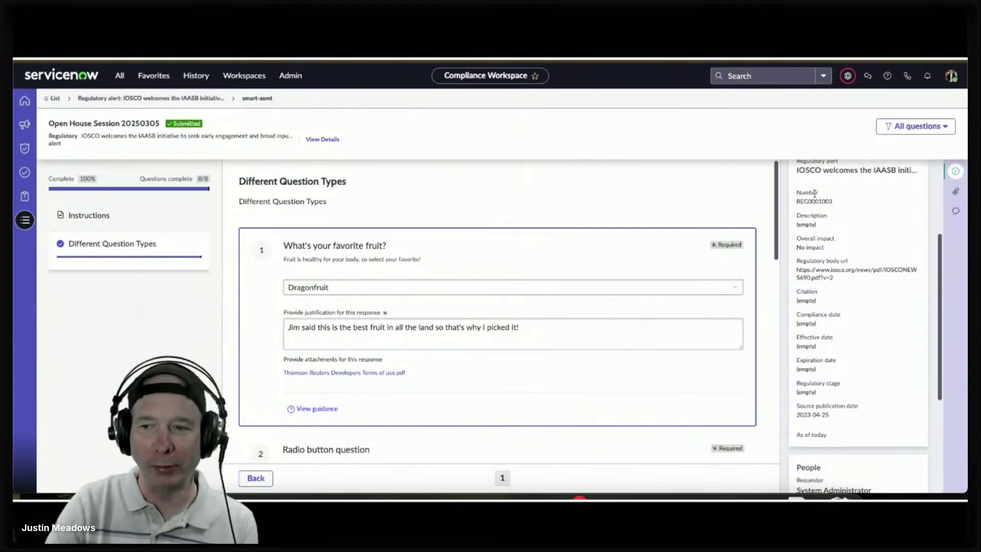
{"action": "scroll", "coordinate": [815, 199], "scroll_direction": "down", "scroll_amount": 3}
{"action": "scroll", "coordinate": [817, 214], "scroll_direction": "up", "scroll_amount": 5}
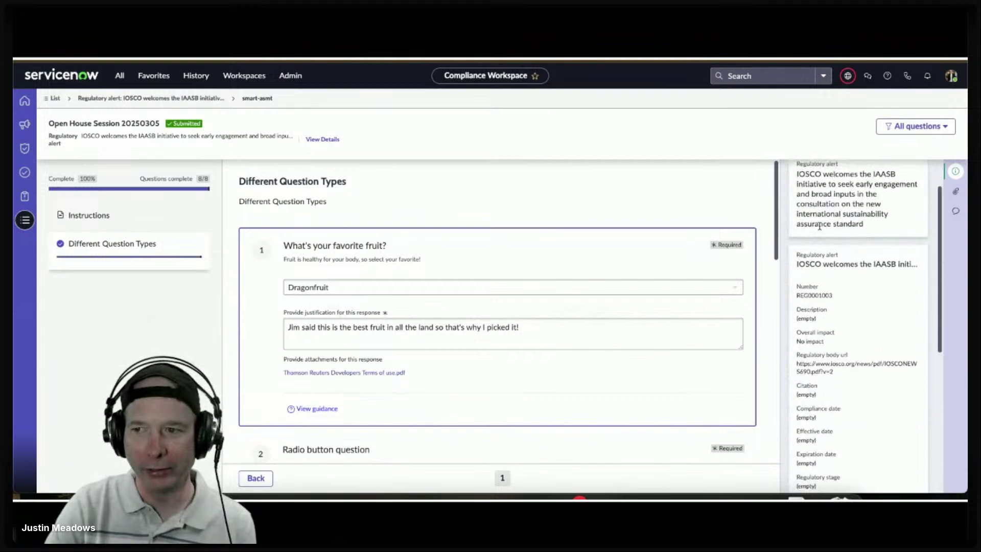
{"action": "scroll", "coordinate": [819, 225], "scroll_direction": "down", "scroll_amount": 1}
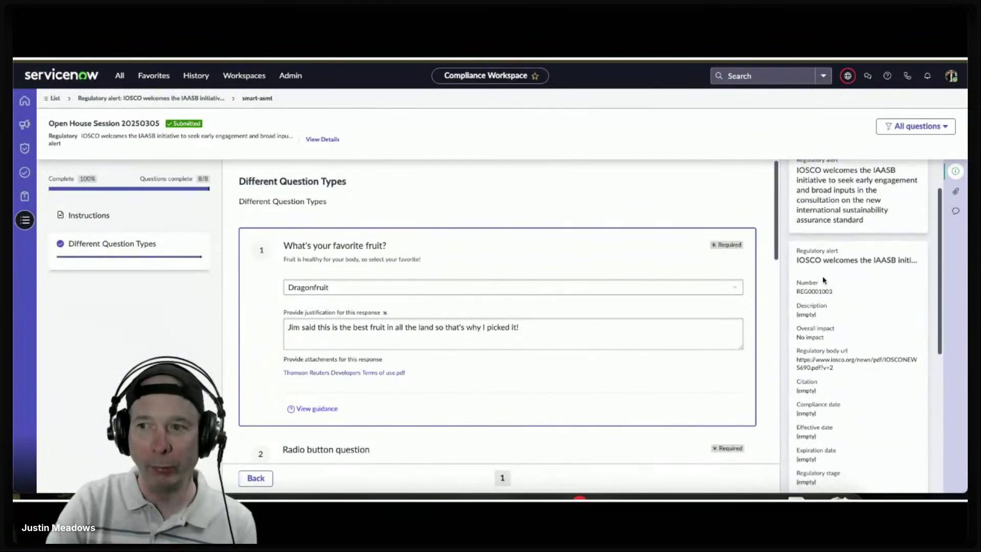
{"action": "scroll", "coordinate": [840, 243], "scroll_direction": "down", "scroll_amount": 6}
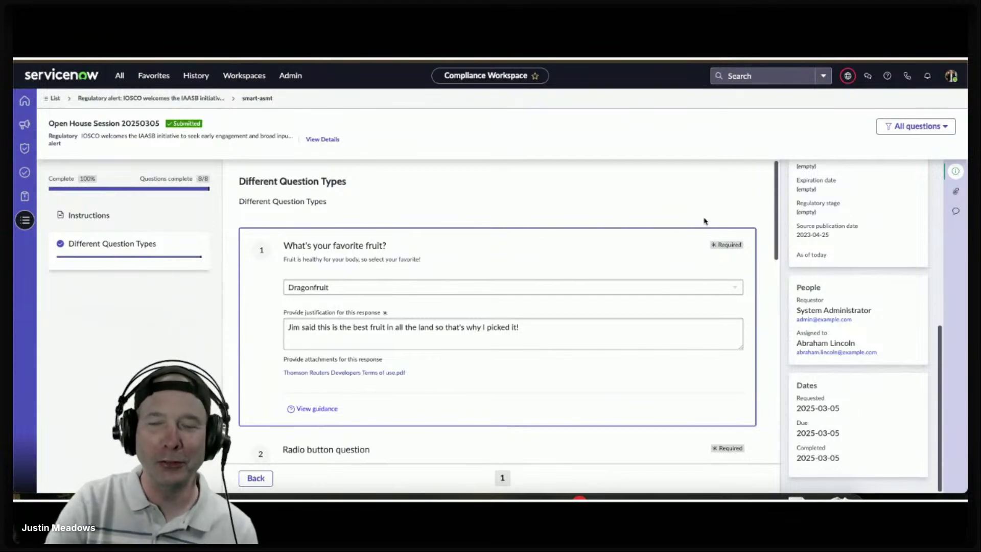
{"action": "left_click_drag", "start_coordinate": [777, 182], "coordinate": [781, 162]}
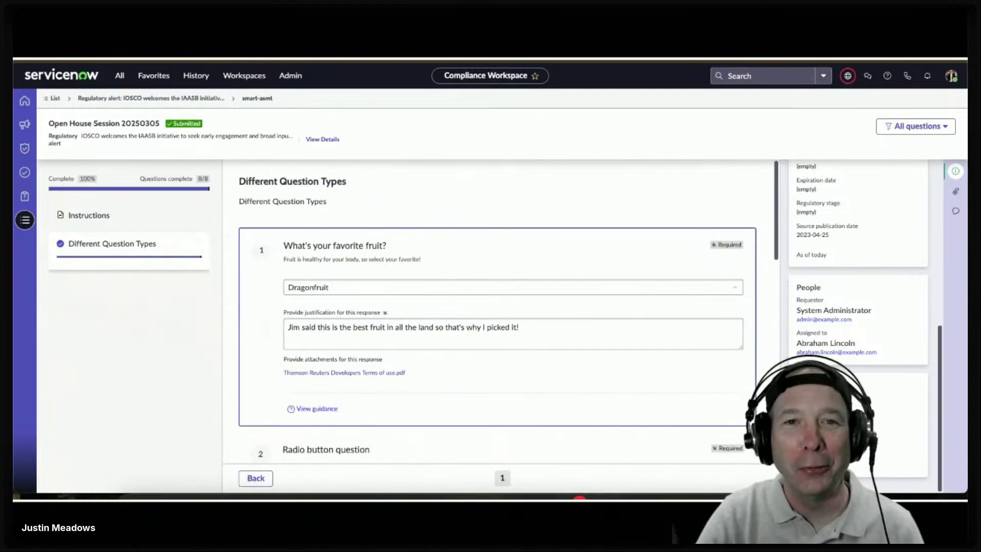
Step: Search the application navigator for "tables" and open the system's Tables list
{"action": "left_click", "coordinate": [120, 78]}
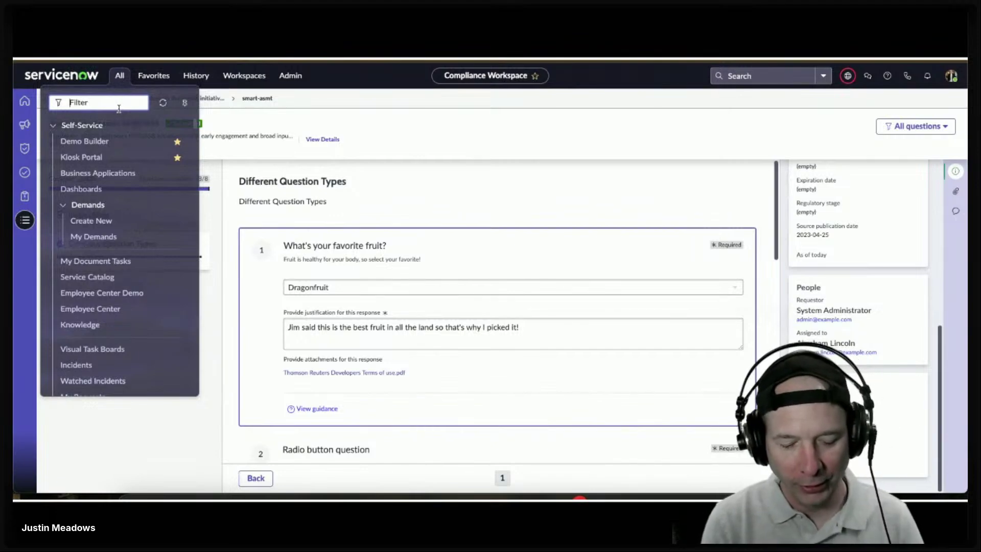
{"action": "type", "text": "table"}
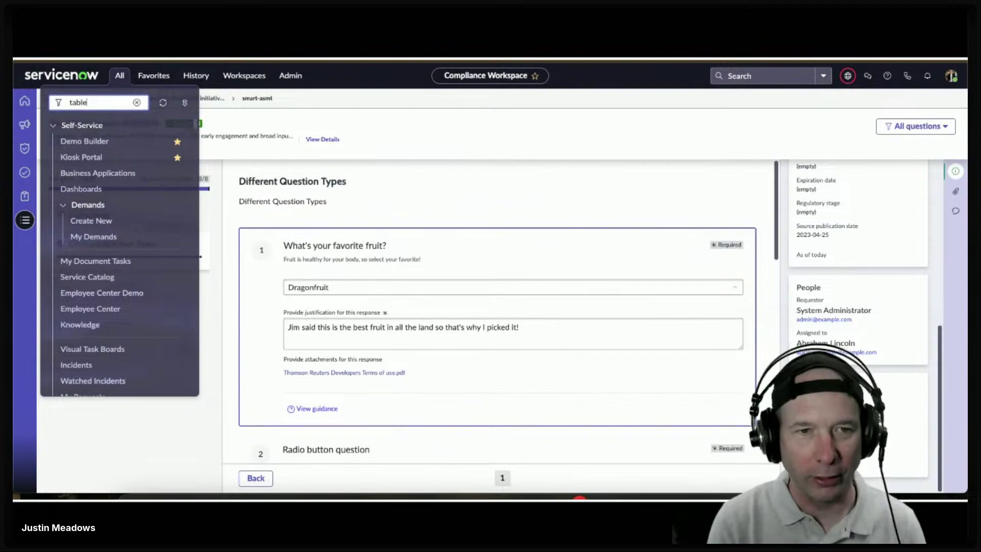
{"action": "type", "text": "s"}
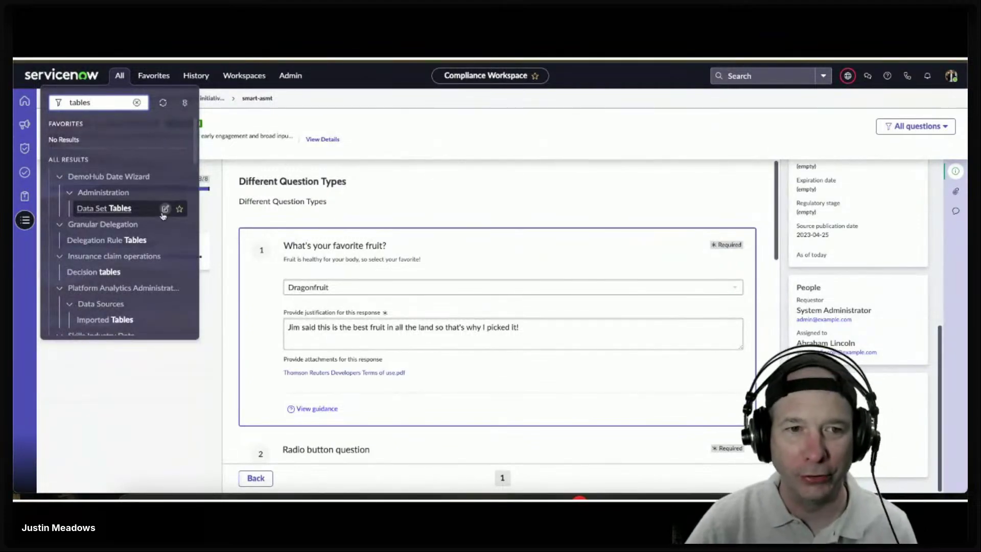
{"action": "scroll", "coordinate": [145, 221], "scroll_direction": "down", "scroll_amount": 5}
{"action": "left_click", "coordinate": [90, 262]}
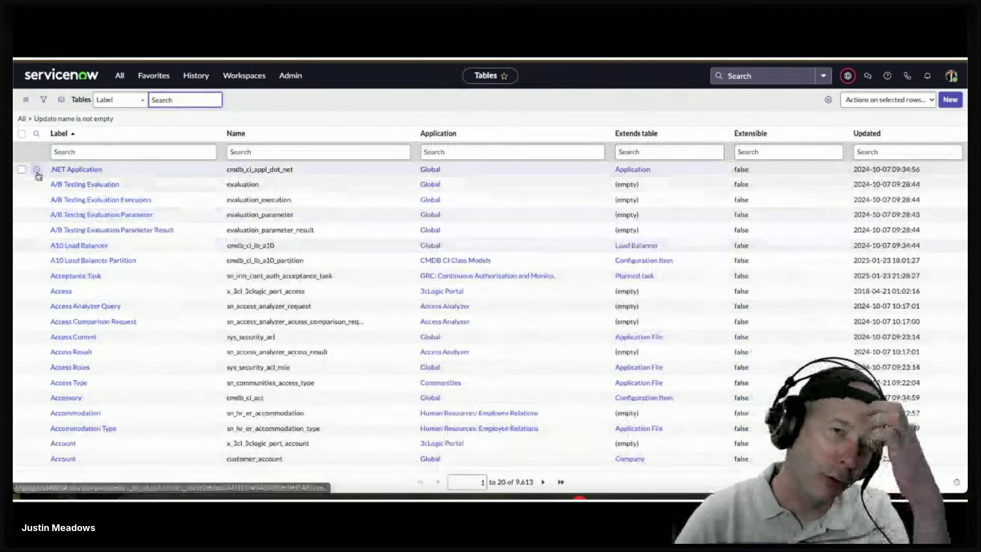
Step: Replace the Tables list's filter condition with Application is Smart Assessment Core
{"action": "left_click", "coordinate": [44, 99]}
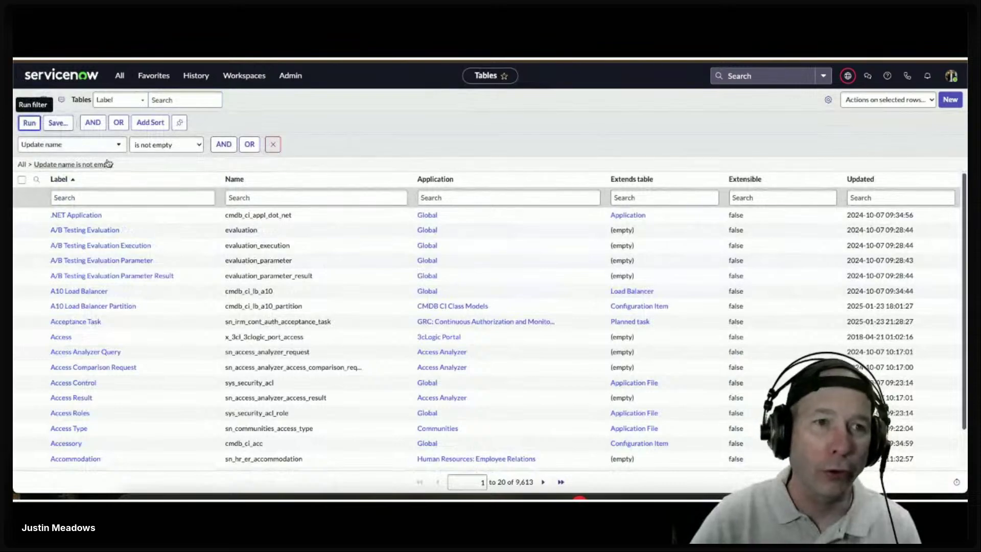
{"action": "left_click", "coordinate": [117, 146]}
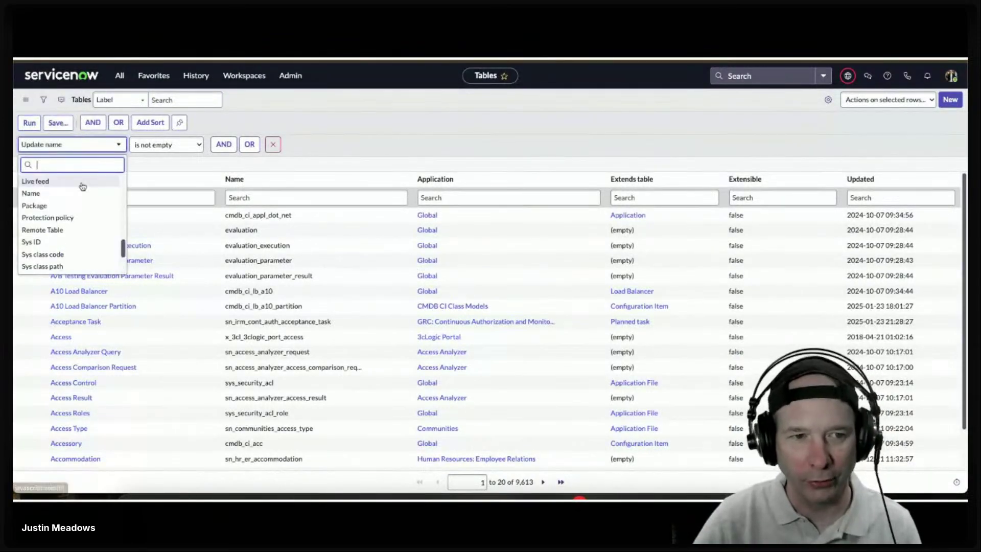
{"action": "type", "text": "appli"}
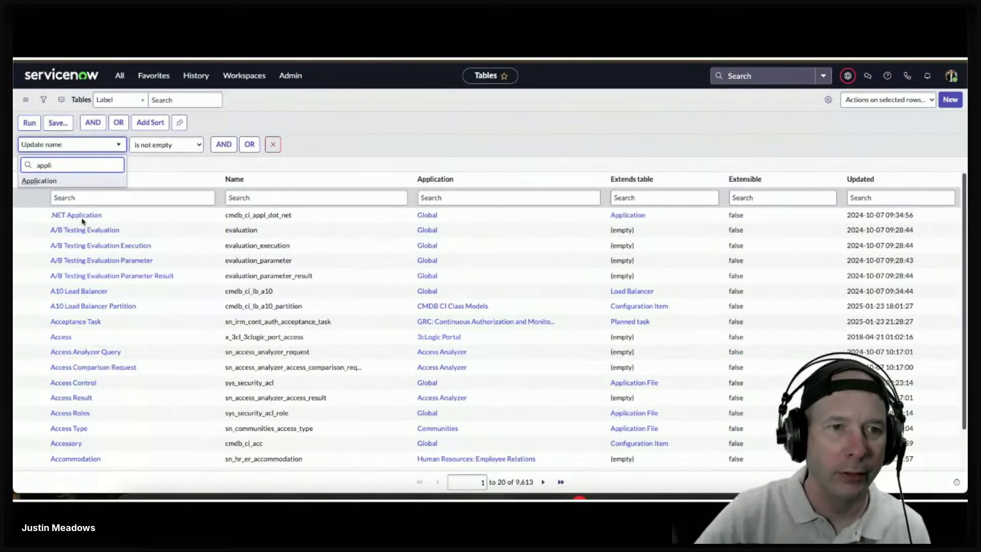
{"action": "left_click", "coordinate": [84, 182]}
{"action": "left_click", "coordinate": [222, 143]}
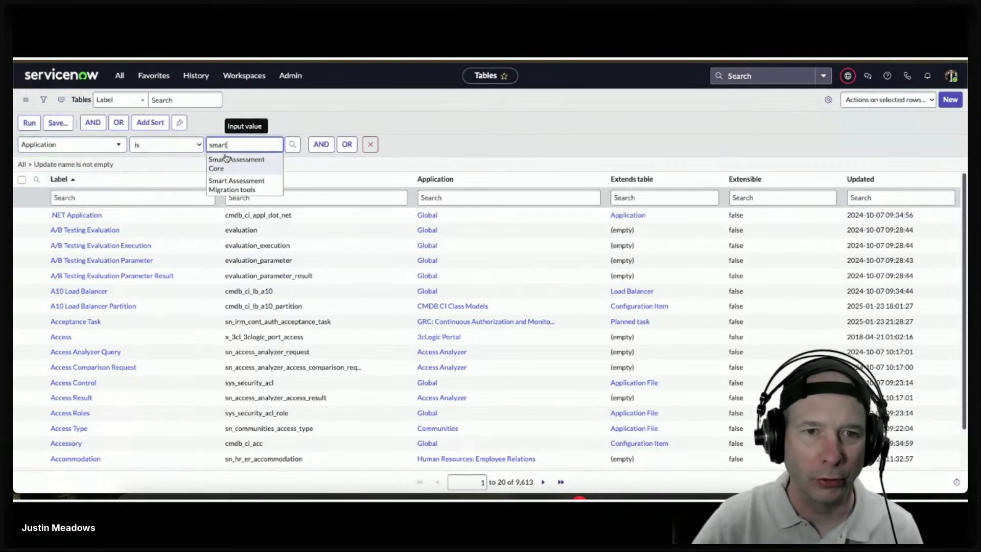
{"action": "left_click", "coordinate": [221, 159]}
Step: Add the alternative condition Application is Basic Scoring for Smart Assessments and run the filter
{"action": "left_click", "coordinate": [347, 144]}
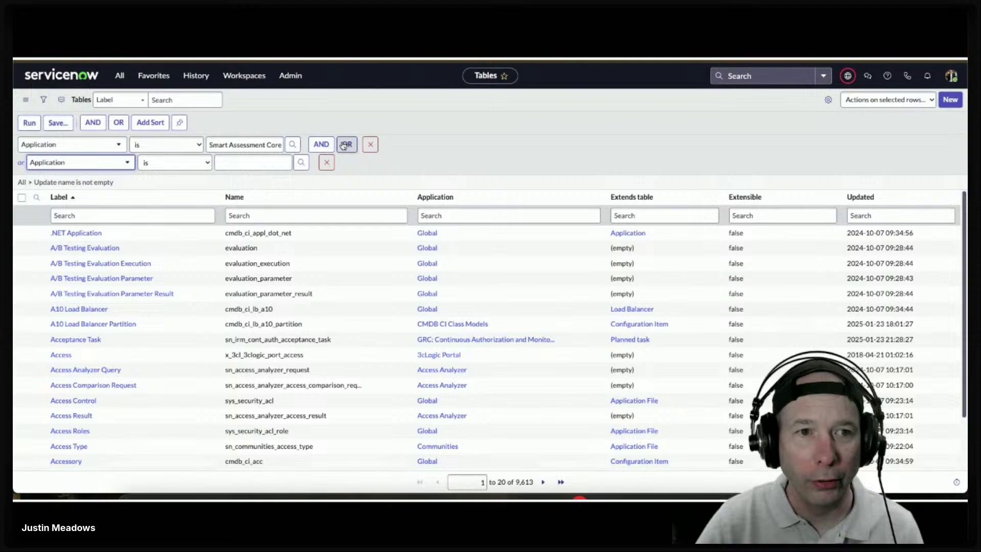
{"action": "left_click", "coordinate": [237, 158]}
{"action": "type", "text": "basi"}
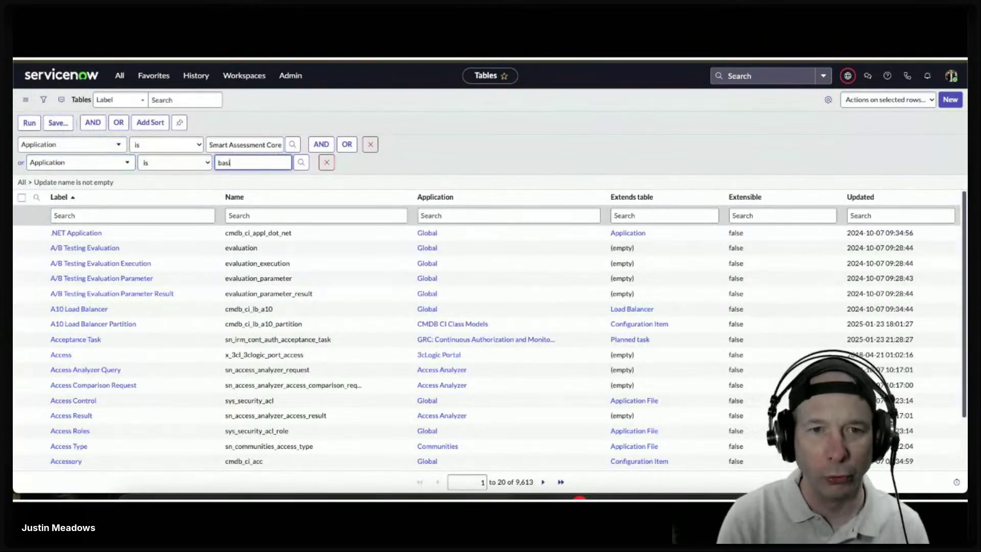
{"action": "type", "text": "c"}
{"action": "left_click", "coordinate": [240, 176]}
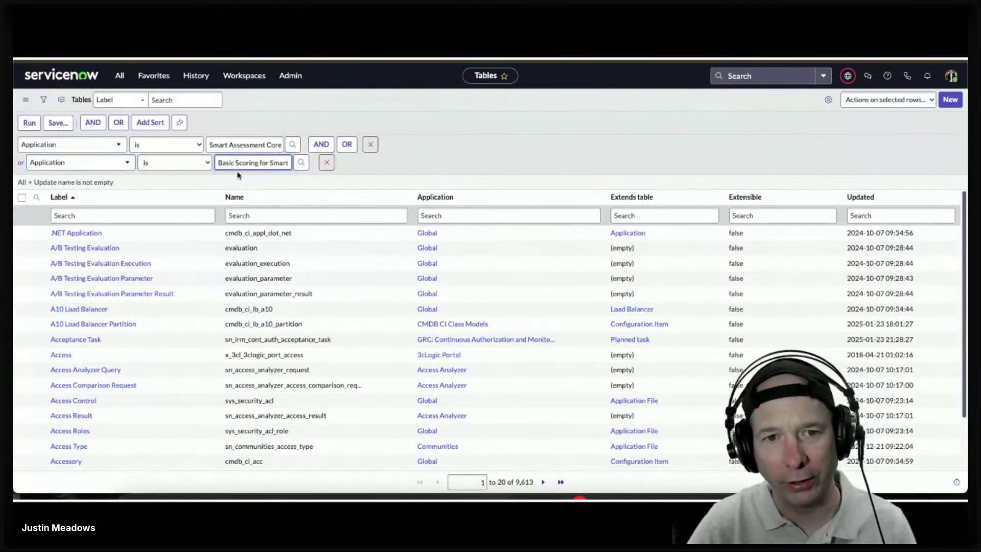
{"action": "left_click", "coordinate": [23, 122]}
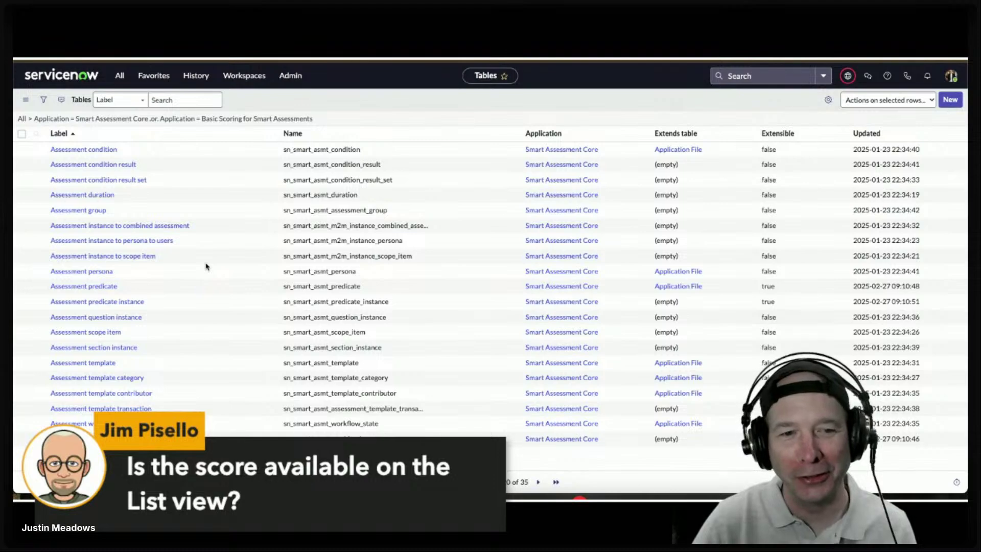
Step: Find the Metric instance table, open the record list of sn_smart_scoring_metric_instance, and view the assessment instance linked to its score
{"action": "left_click", "coordinate": [540, 483]}
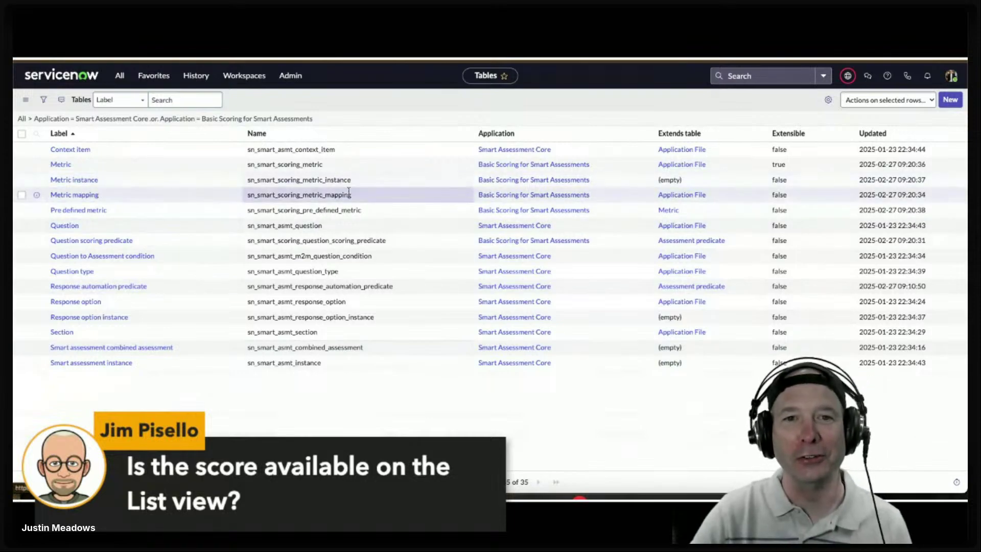
{"action": "double_click", "coordinate": [246, 180]}
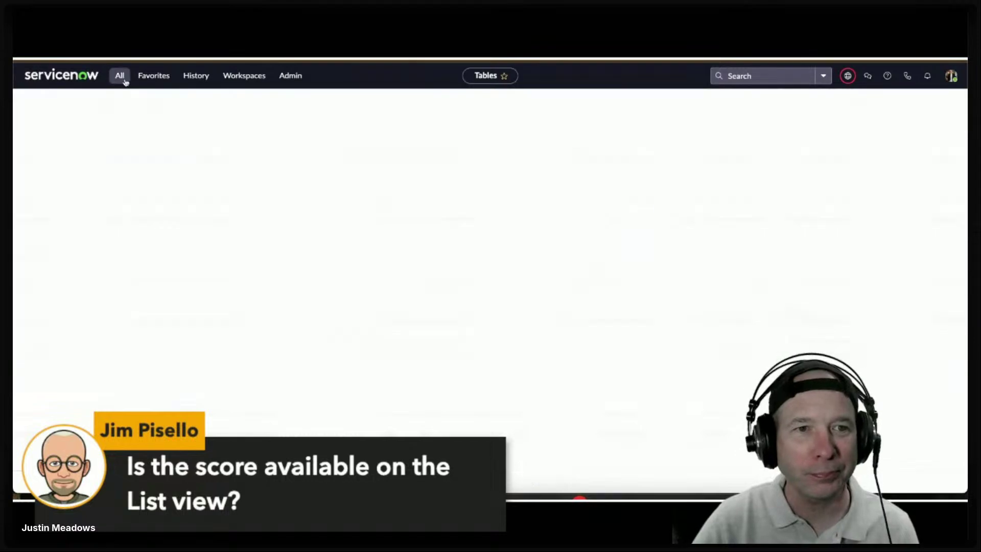
{"action": "left_click", "coordinate": [119, 75]}
{"action": "type", "text": "_metric_instance"}
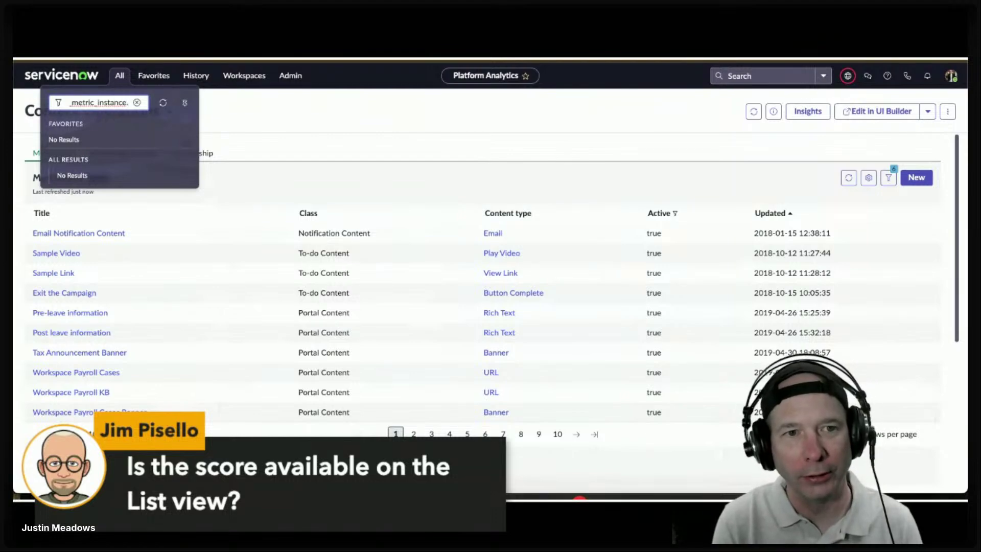
{"action": "key", "text": "Return"}
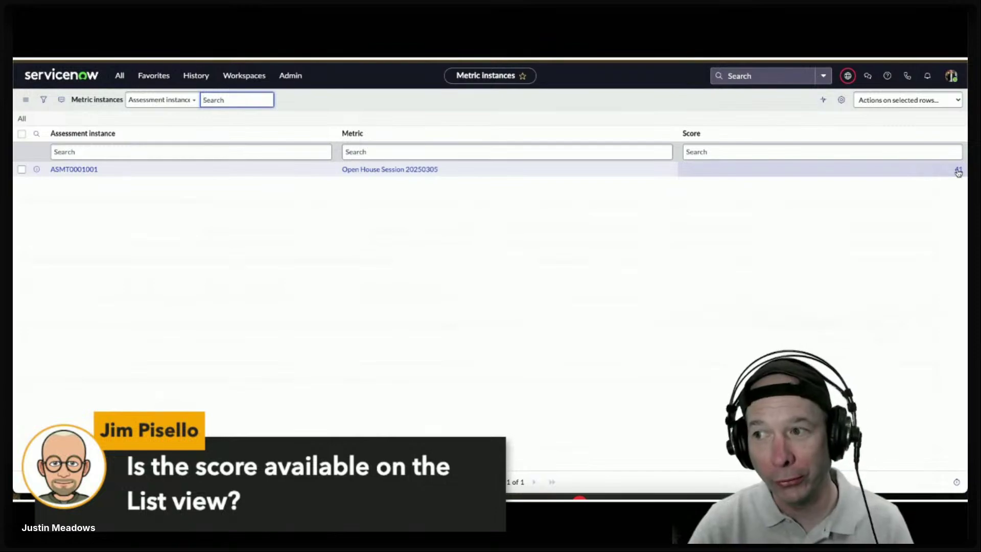
{"action": "left_click", "coordinate": [84, 170]}
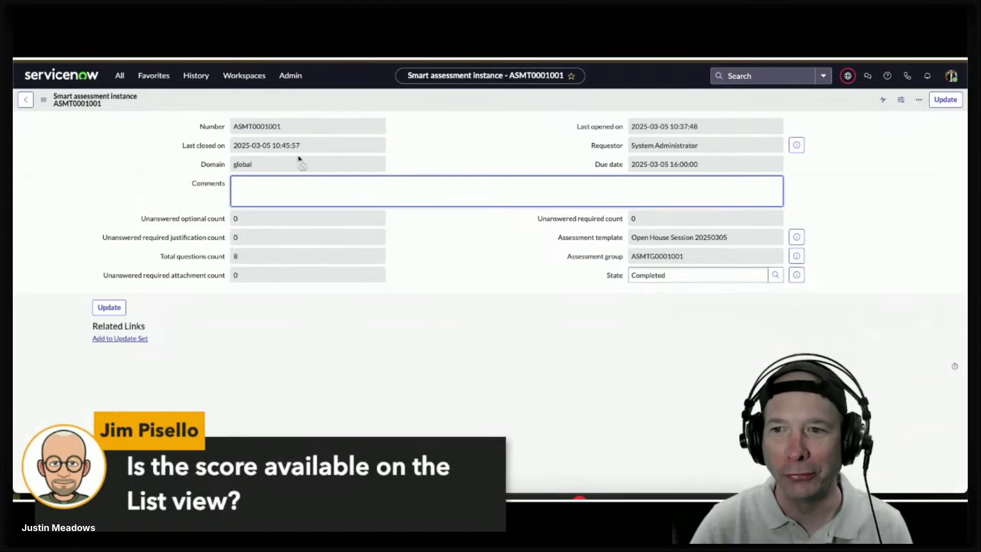
{"action": "left_click", "coordinate": [25, 99]}
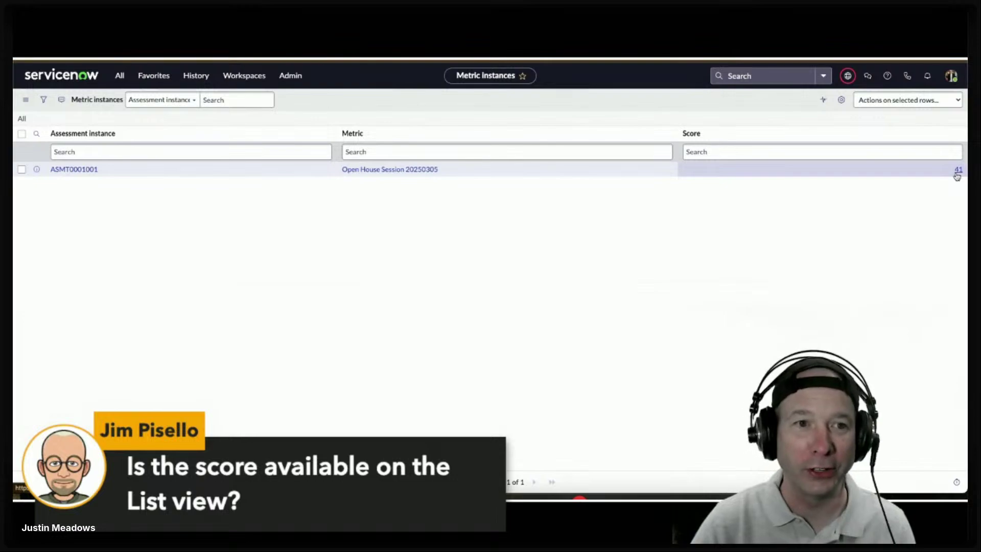
Step: Return to the IOSCO regulatory alert's list of regulatory assessments in Compliance Workspace
{"action": "left_click", "coordinate": [261, 78]}
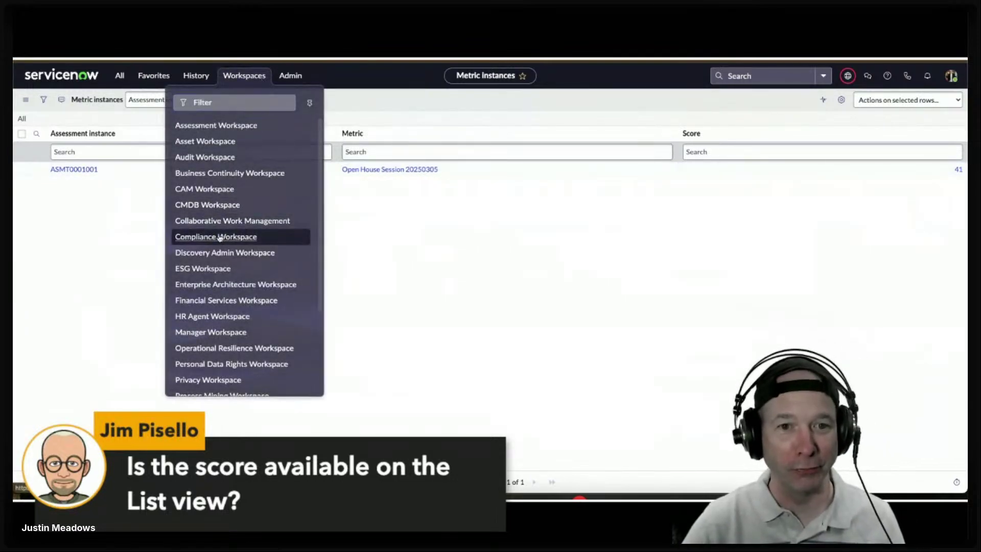
{"action": "left_click", "coordinate": [220, 237]}
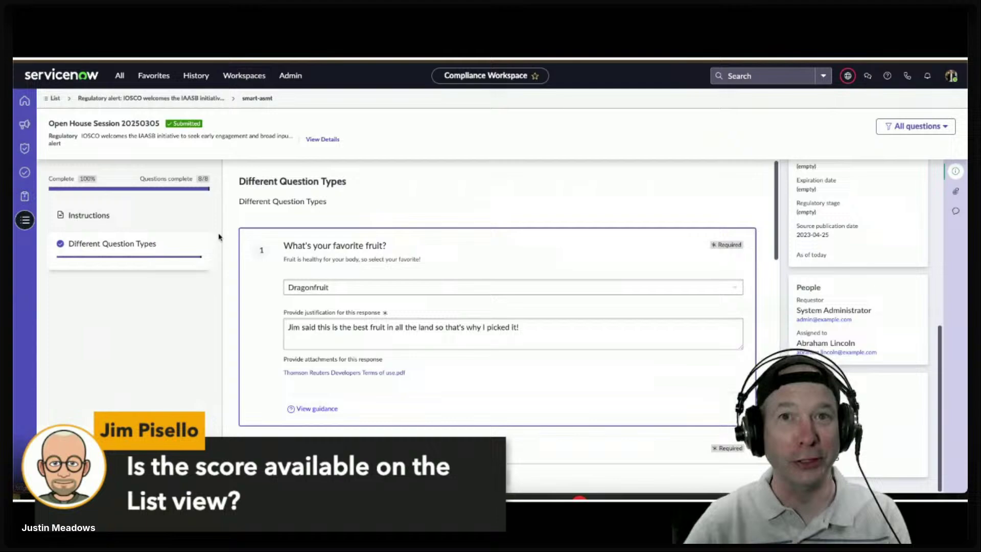
{"action": "left_click", "coordinate": [137, 99]}
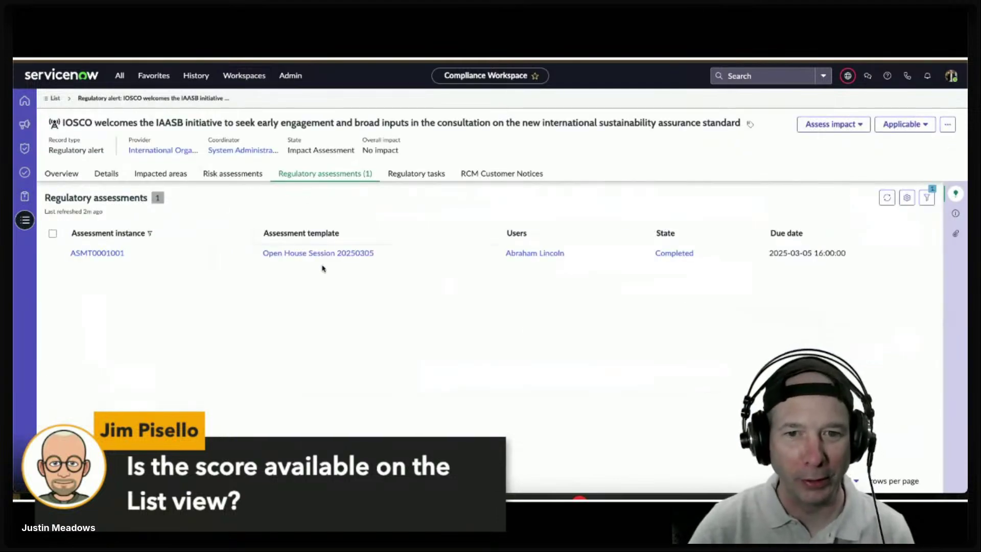
Step: Look through the regulatory assessments list's available columns, including the Assessment instance fields, for a score column
{"action": "left_click", "coordinate": [906, 198]}
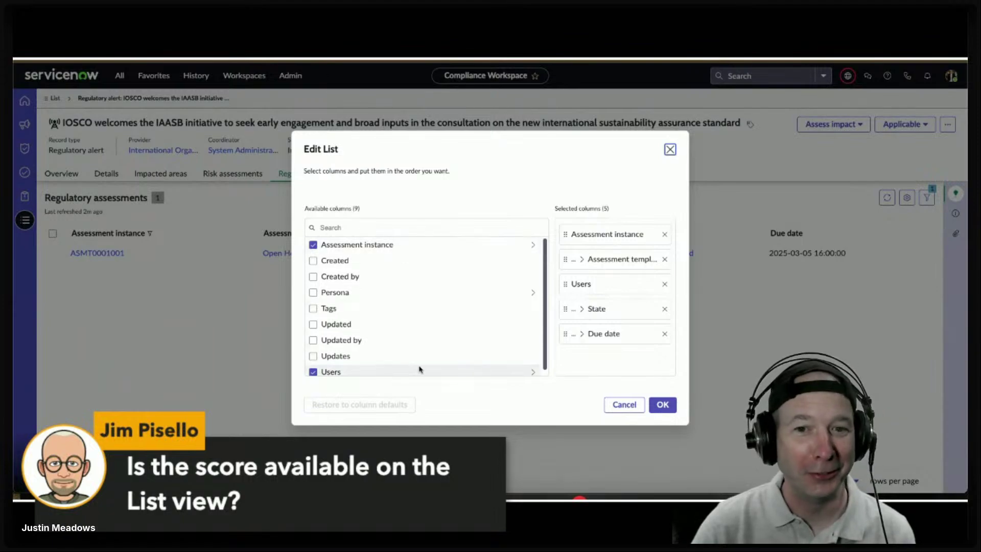
{"action": "left_click", "coordinate": [531, 245]}
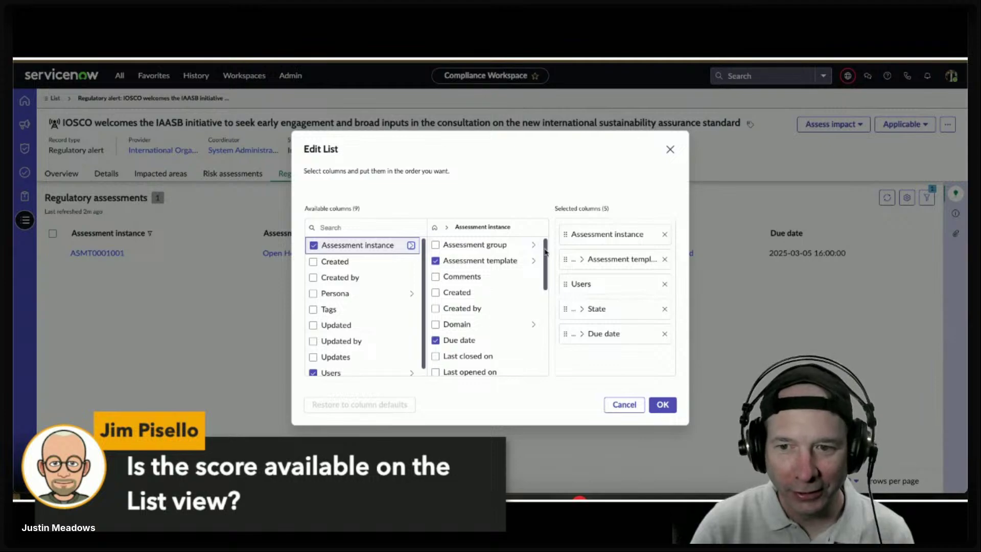
{"action": "mouse_move", "coordinate": [541, 250]}
{"action": "left_mouse_down"}
{"action": "mouse_move", "coordinate": [554, 336]}
{"action": "mouse_move", "coordinate": [535, 242]}
{"action": "left_mouse_up"}
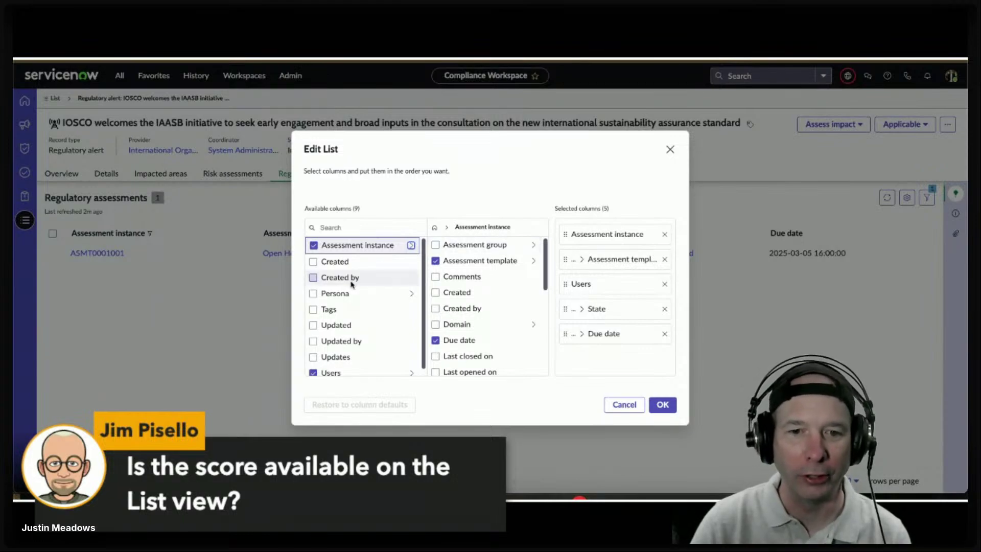
{"action": "scroll", "coordinate": [350, 264], "scroll_direction": "down", "scroll_amount": 1}
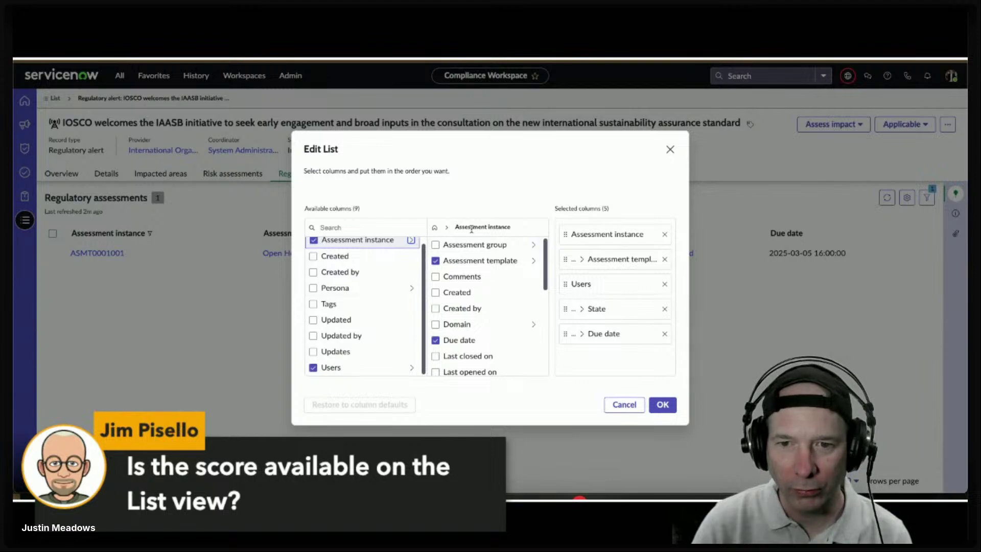
{"action": "mouse_move", "coordinate": [546, 252]}
{"action": "left_mouse_down"}
{"action": "mouse_move", "coordinate": [543, 335]}
{"action": "mouse_move", "coordinate": [544, 246]}
{"action": "left_mouse_up"}
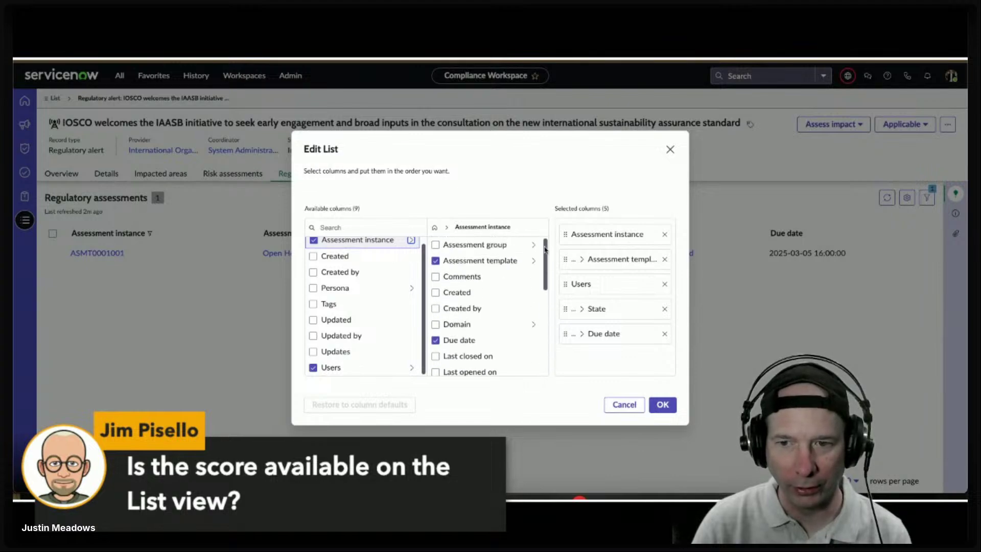
{"action": "left_click", "coordinate": [652, 404]}
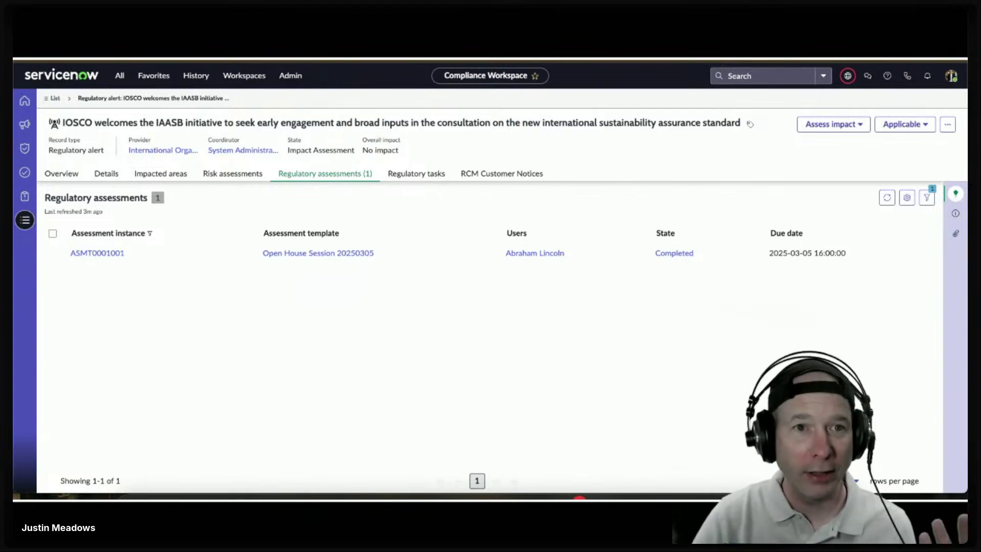
Step: Switch to Workflow Studio from the favorites, show its flows, and dismiss the new update notice
{"action": "left_click", "coordinate": [153, 75]}
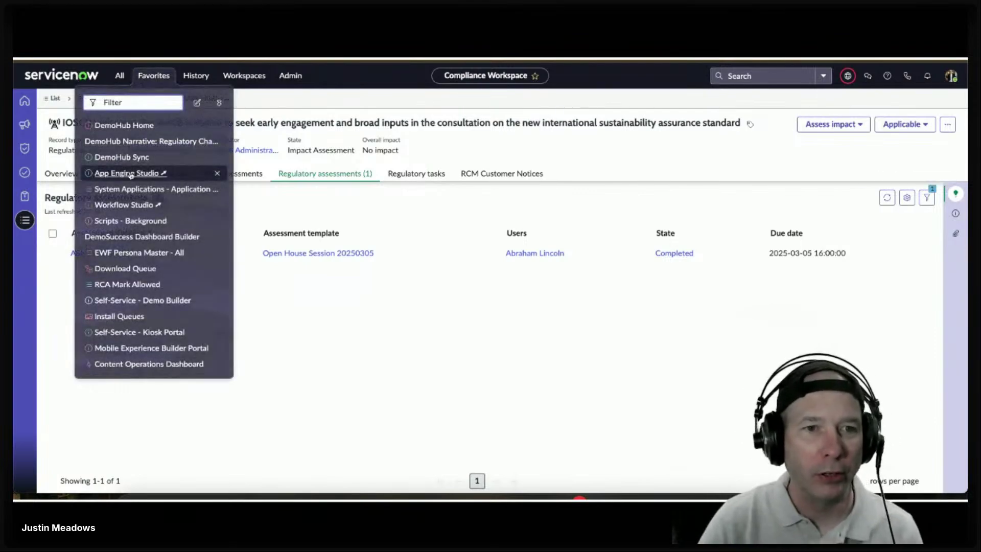
{"action": "left_click", "coordinate": [124, 205]}
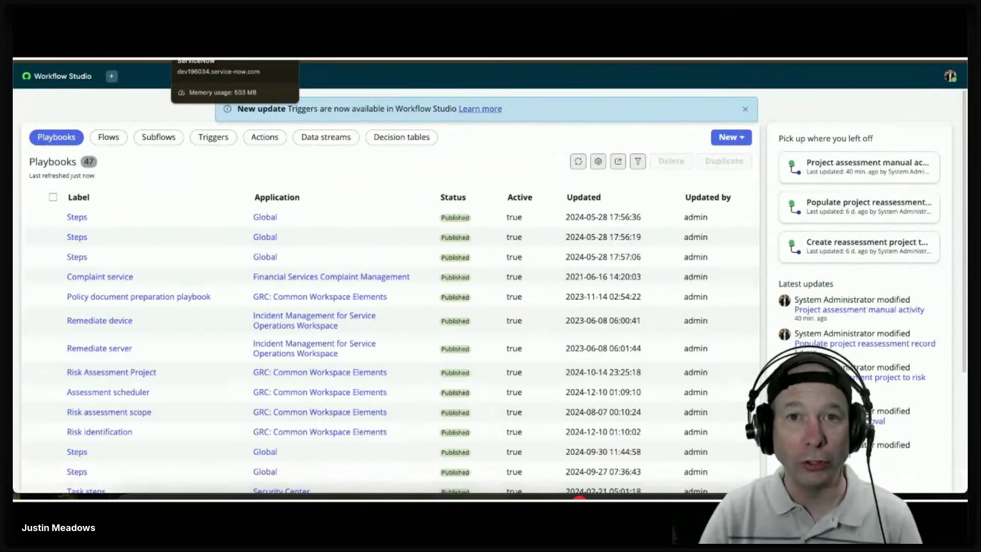
{"action": "left_click", "coordinate": [103, 136]}
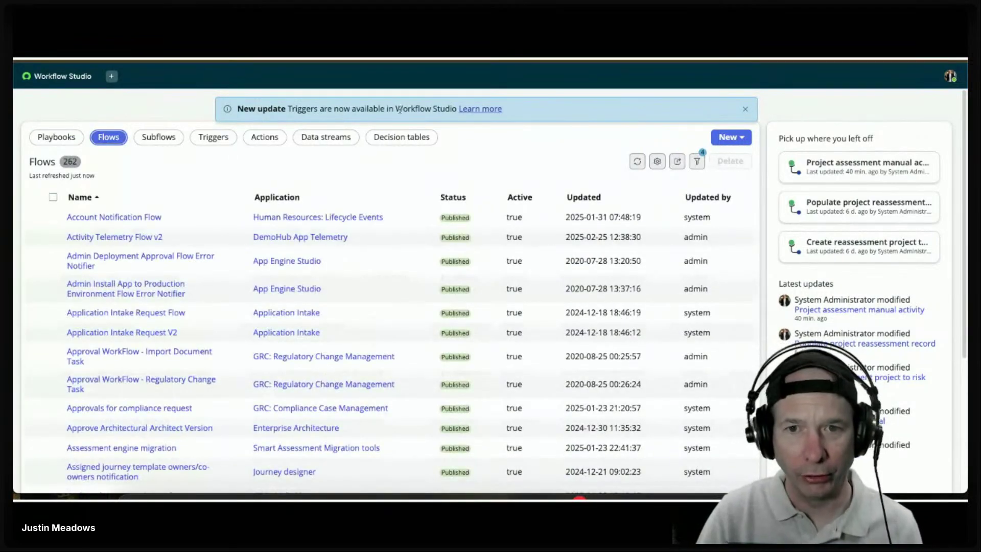
{"action": "left_click", "coordinate": [746, 110]}
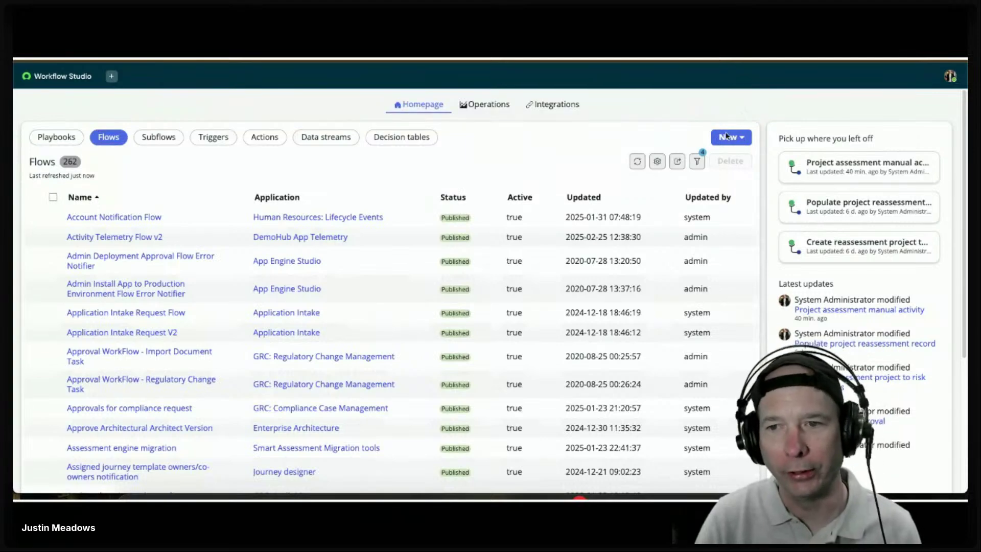
Step: Create a flow in GRC: Regulatory Change Management, using "Show Smart Assessment Actions" as its name and description
{"action": "left_click", "coordinate": [740, 138]}
{"action": "left_click", "coordinate": [737, 173]}
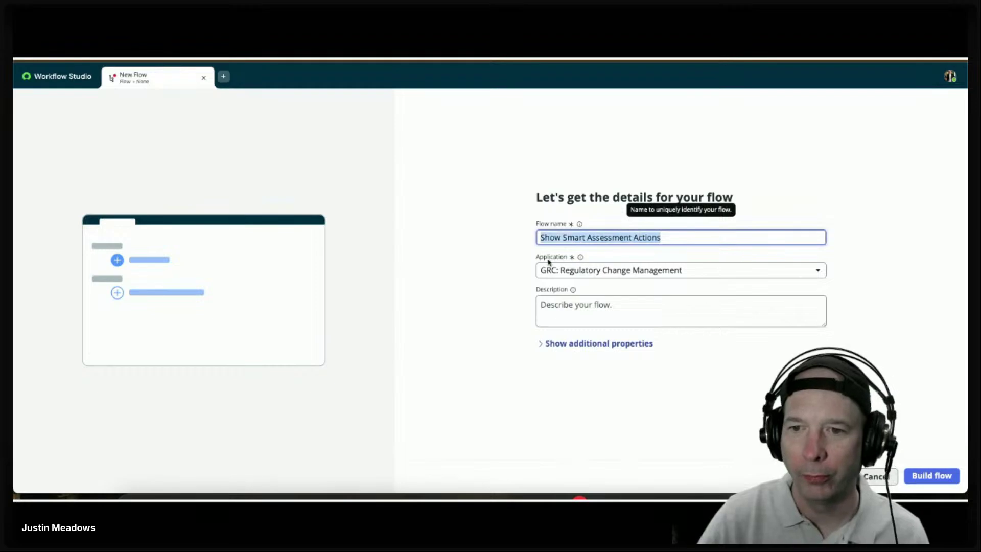
{"action": "left_click", "coordinate": [613, 309]}
{"action": "type", "text": "Show Smart Assessment Actions"}
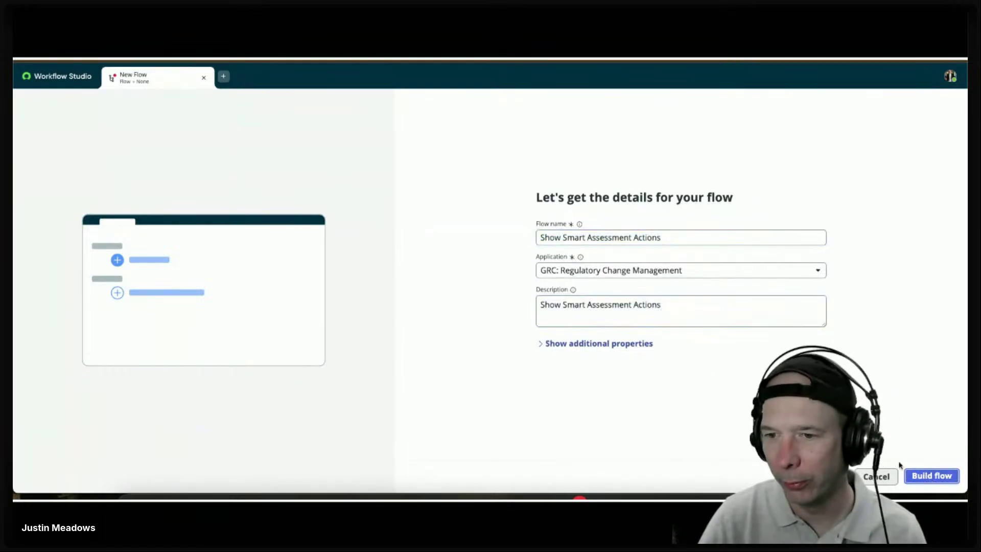
{"action": "left_click", "coordinate": [919, 475]}
Step: Add a scheduled Run Once trigger to the flow, set to run on 2025-03-05 at 14:00:00
{"action": "left_click", "coordinate": [100, 163]}
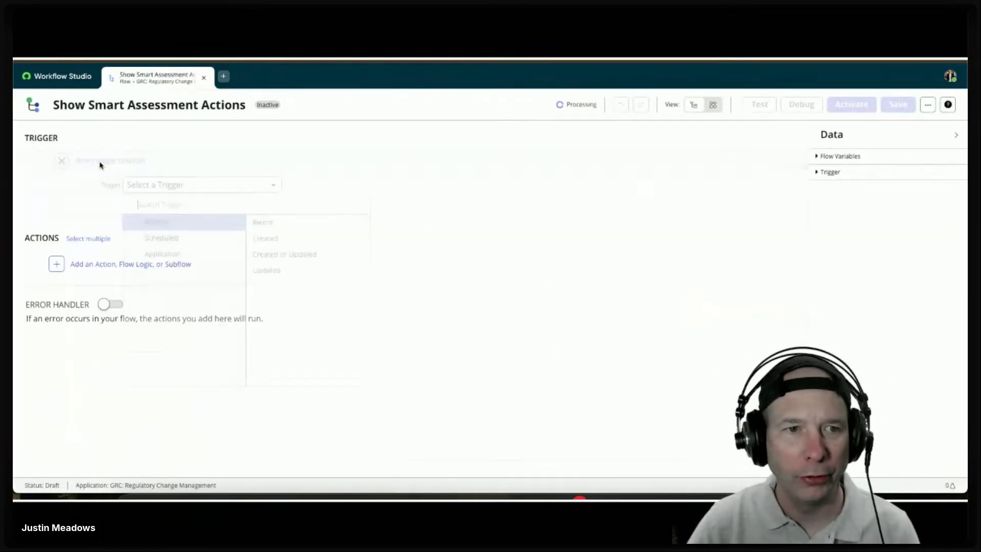
{"action": "mouse_move", "coordinate": [212, 237]}
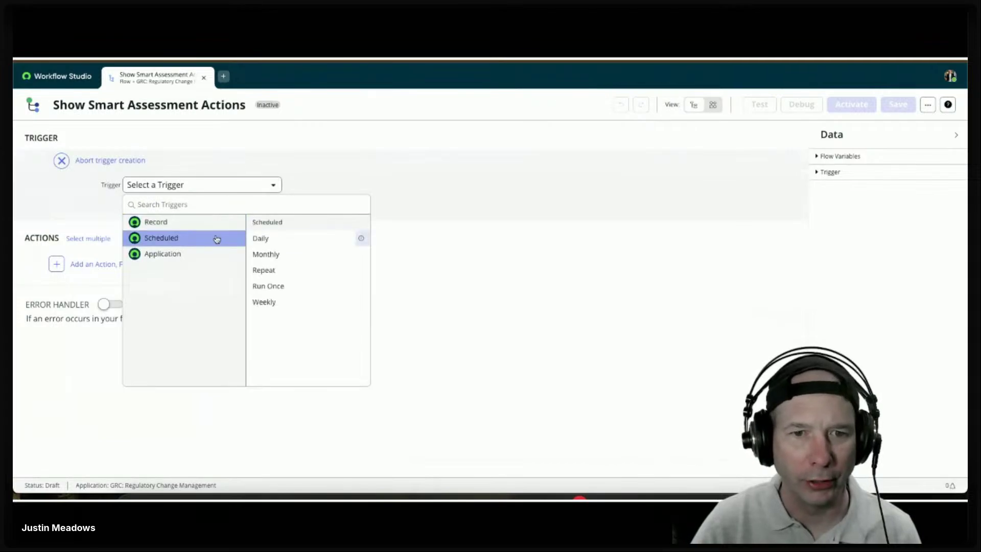
{"action": "left_click", "coordinate": [291, 285]}
{"action": "left_click", "coordinate": [273, 205]}
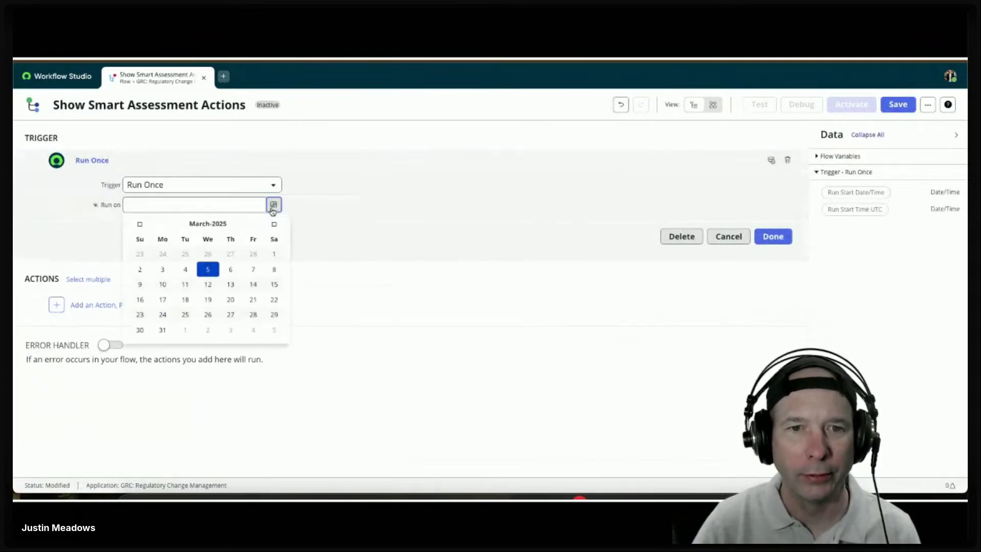
{"action": "left_click", "coordinate": [208, 268]}
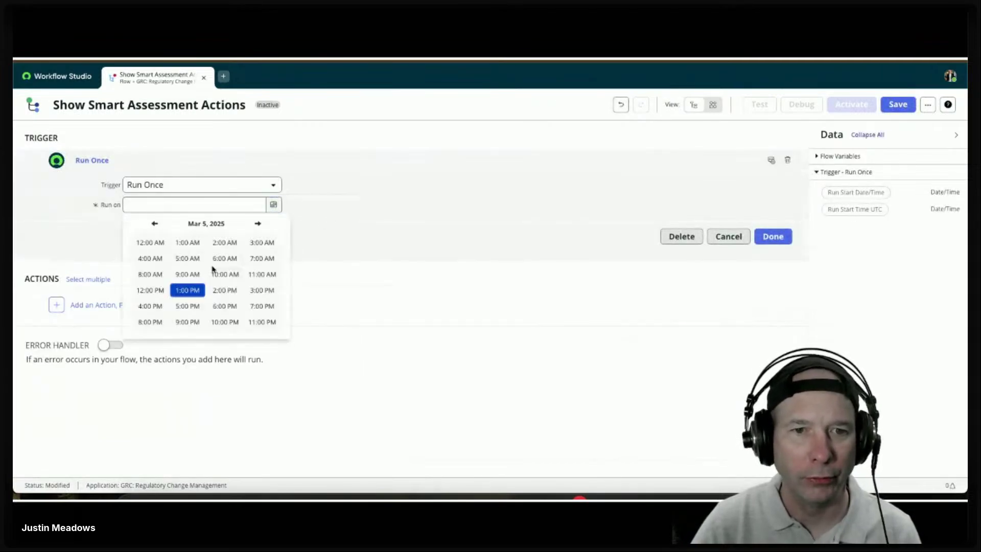
{"action": "left_click", "coordinate": [225, 290]}
{"action": "left_click", "coordinate": [150, 251]}
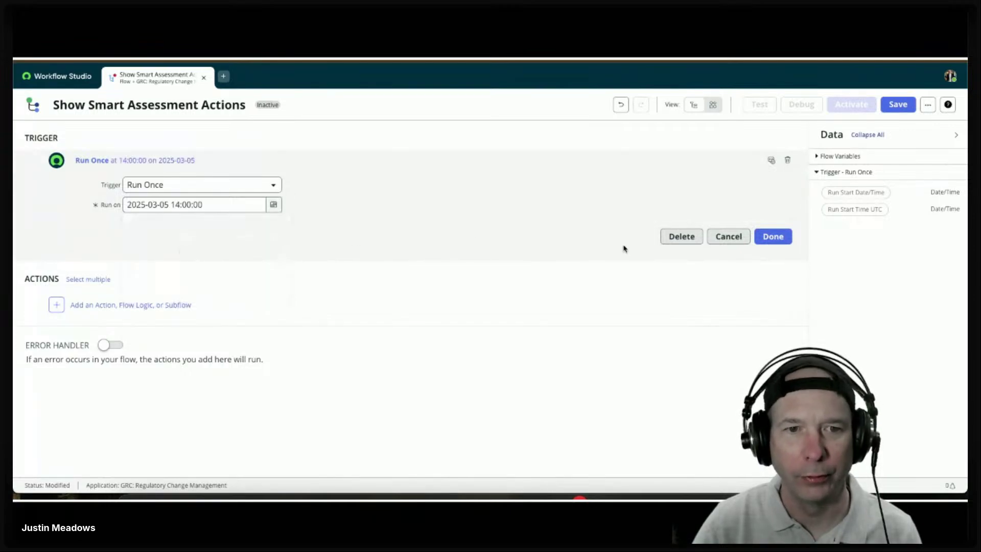
{"action": "left_click", "coordinate": [772, 236]}
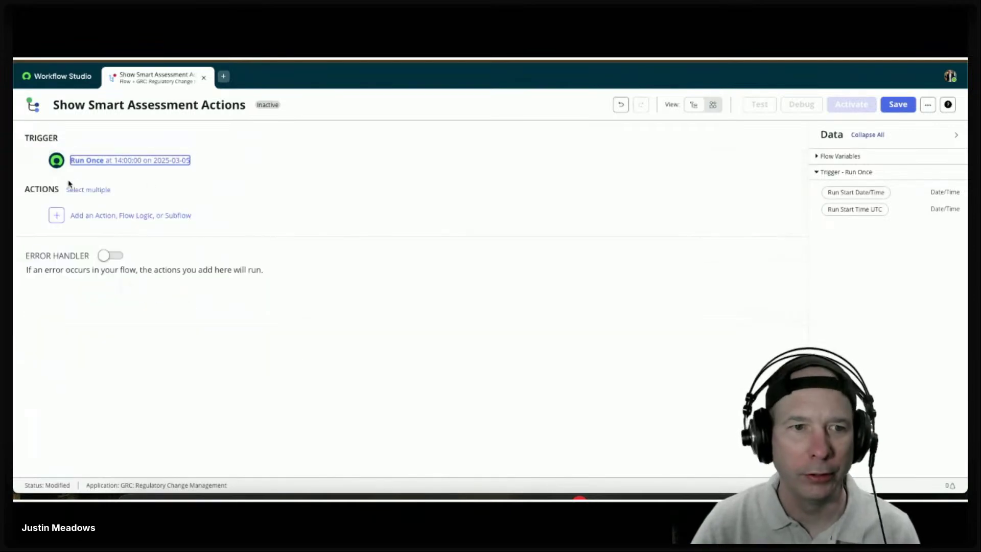
Step: Search the flow's actions for "smart" and add Change assessment state from Smart Assessment Core
{"action": "left_click", "coordinate": [59, 212]}
{"action": "left_click", "coordinate": [99, 215]}
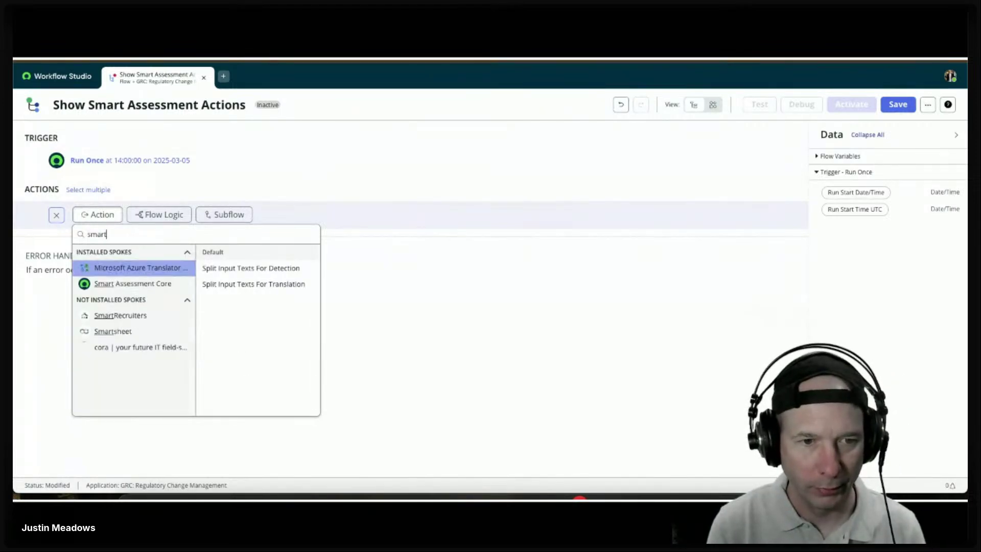
{"action": "left_click", "coordinate": [127, 283]}
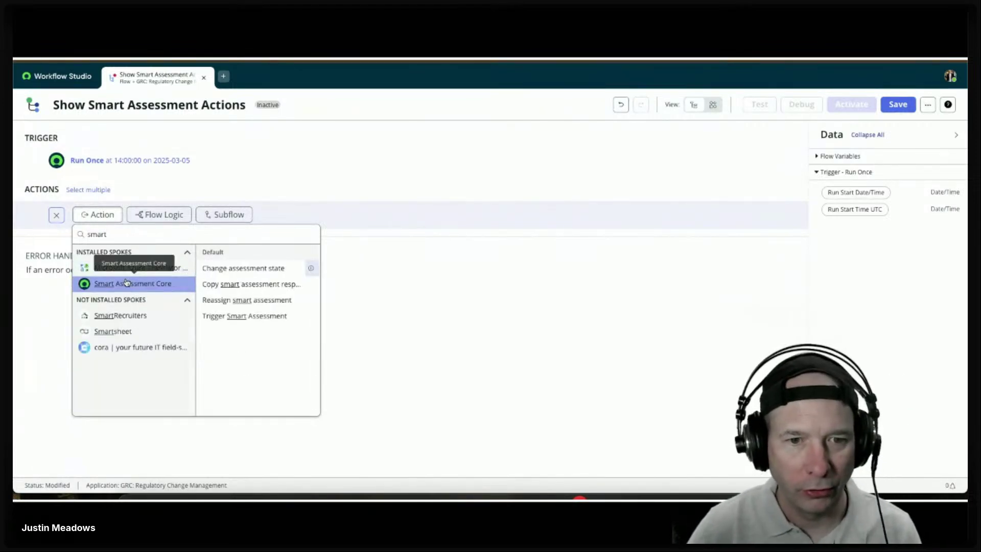
{"action": "left_click", "coordinate": [274, 271]}
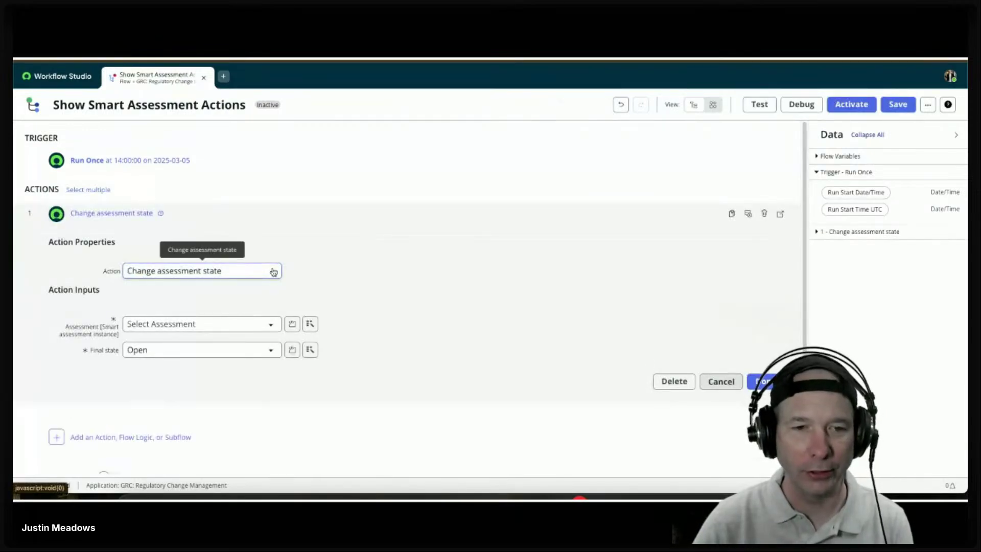
Step: Set the Change assessment state action's assessment to ASMT0001001 and its final state to Open
{"action": "left_click", "coordinate": [279, 322]}
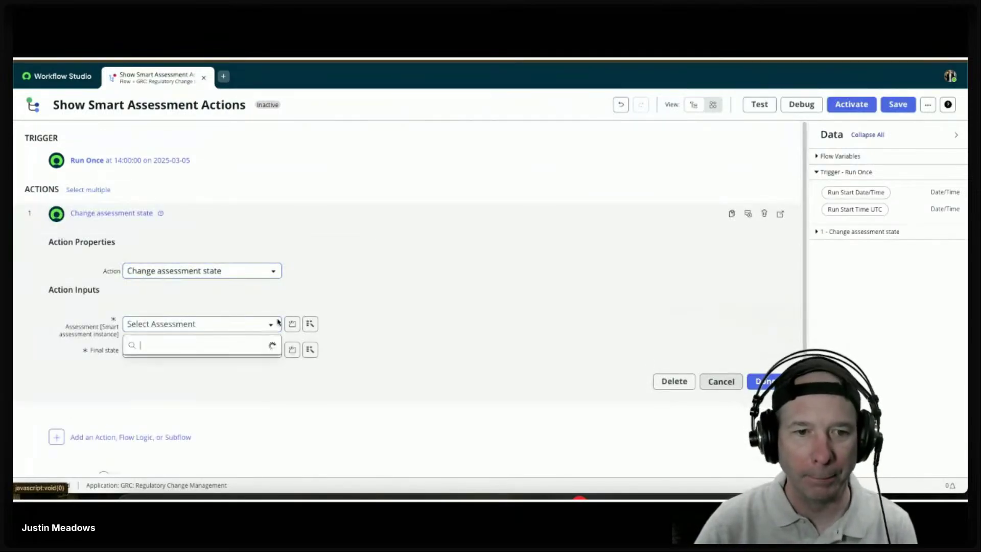
{"action": "left_click", "coordinate": [202, 363]}
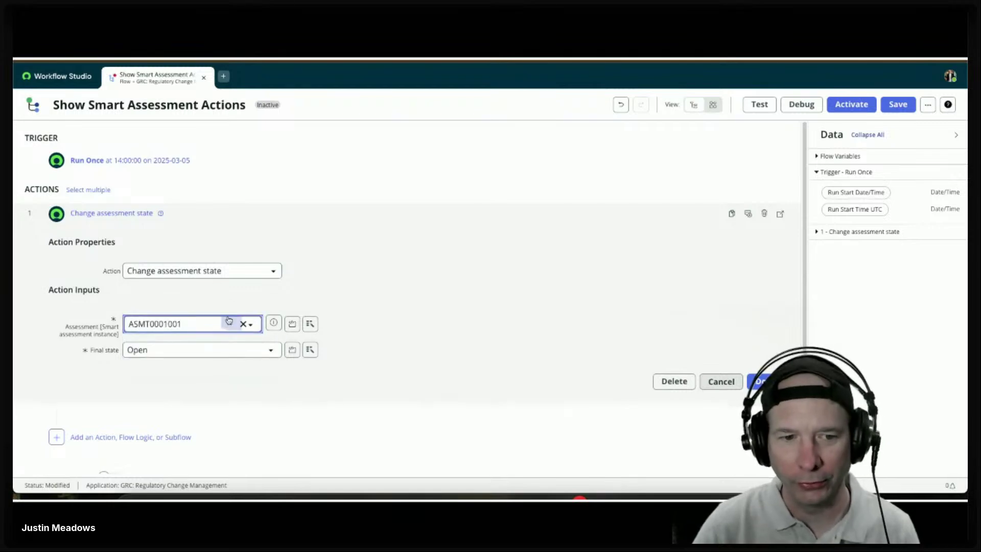
{"action": "left_click", "coordinate": [224, 350]}
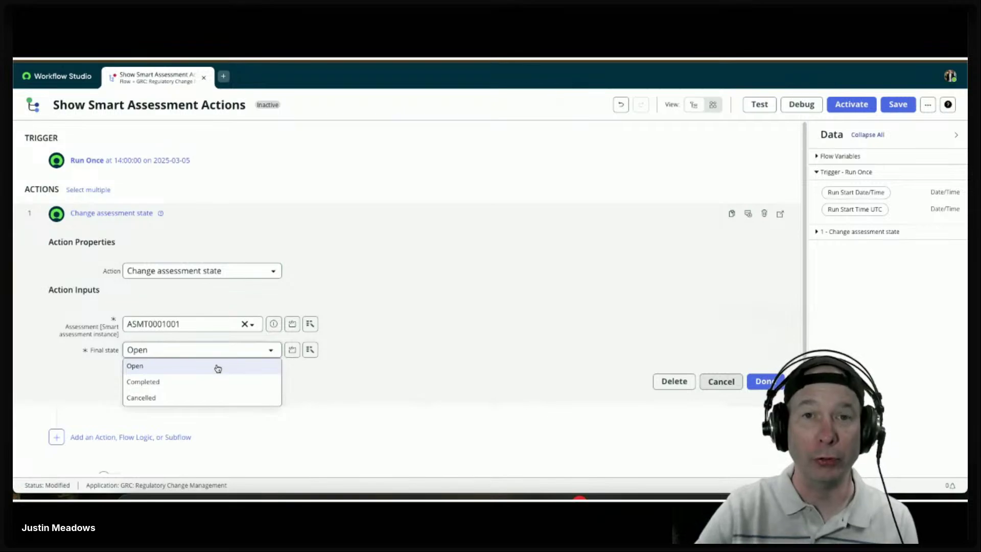
{"action": "left_click", "coordinate": [313, 375]}
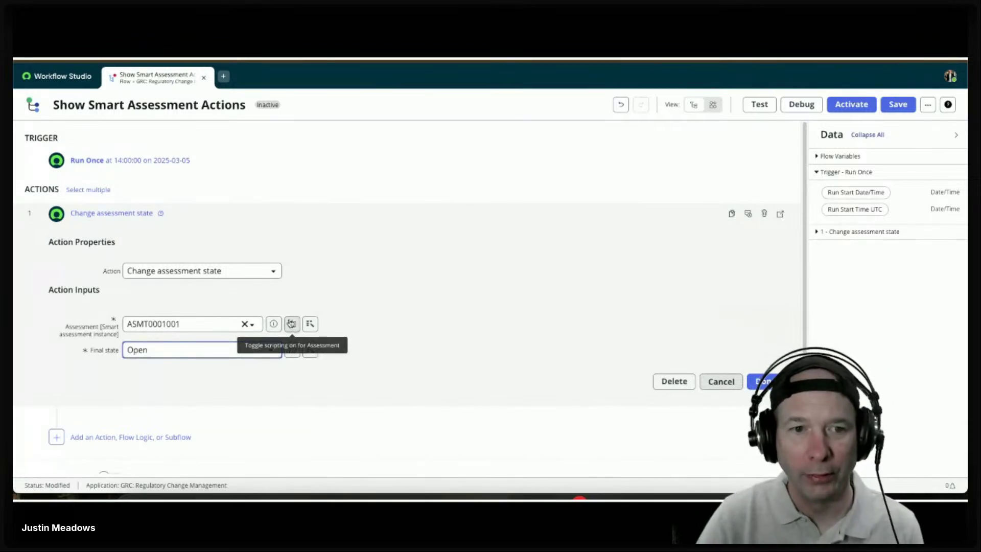
{"action": "left_click", "coordinate": [228, 273]}
{"action": "left_click", "coordinate": [374, 285]}
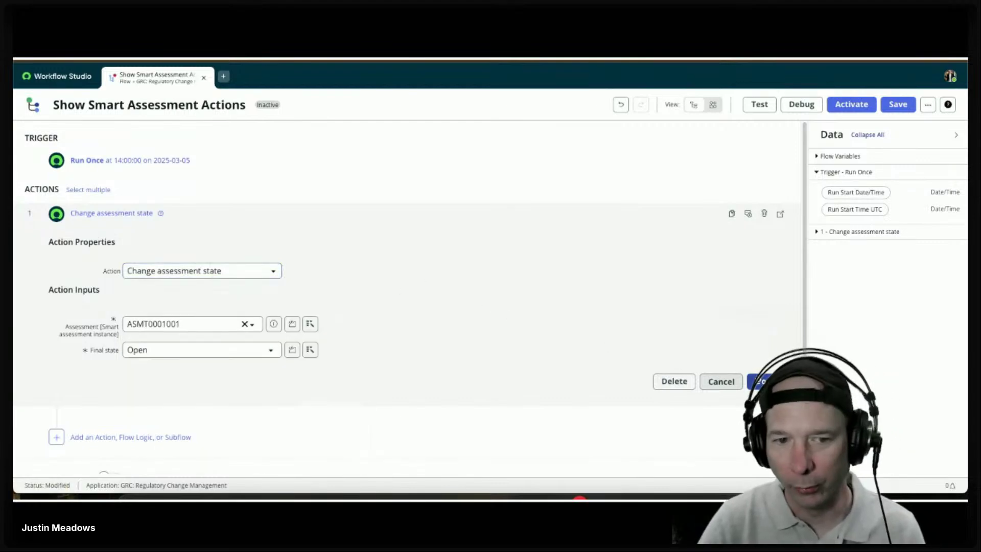
Step: Close the Change assessment state action, keeping its inputs
{"action": "left_click", "coordinate": [112, 213]}
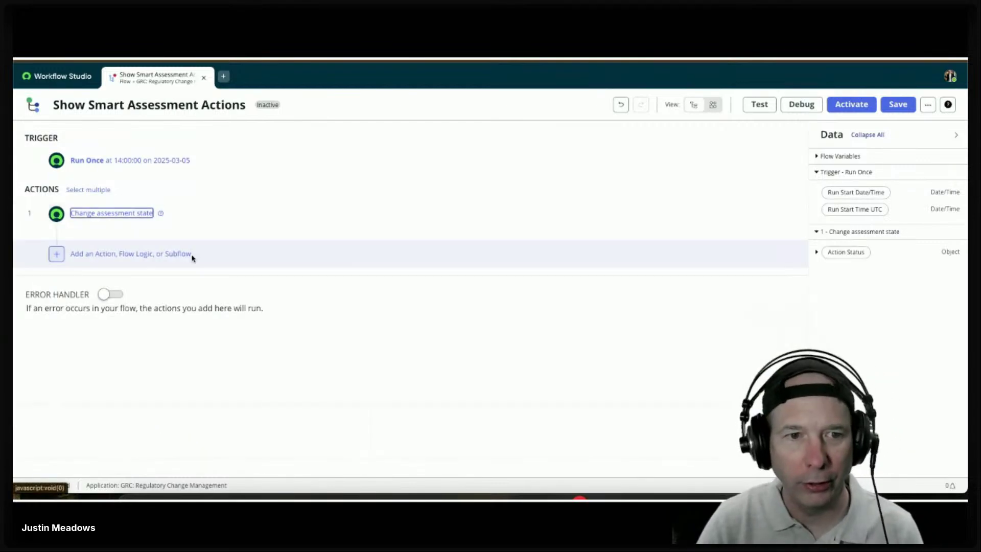
{"action": "left_click", "coordinate": [56, 253]}
{"action": "left_click", "coordinate": [98, 253]}
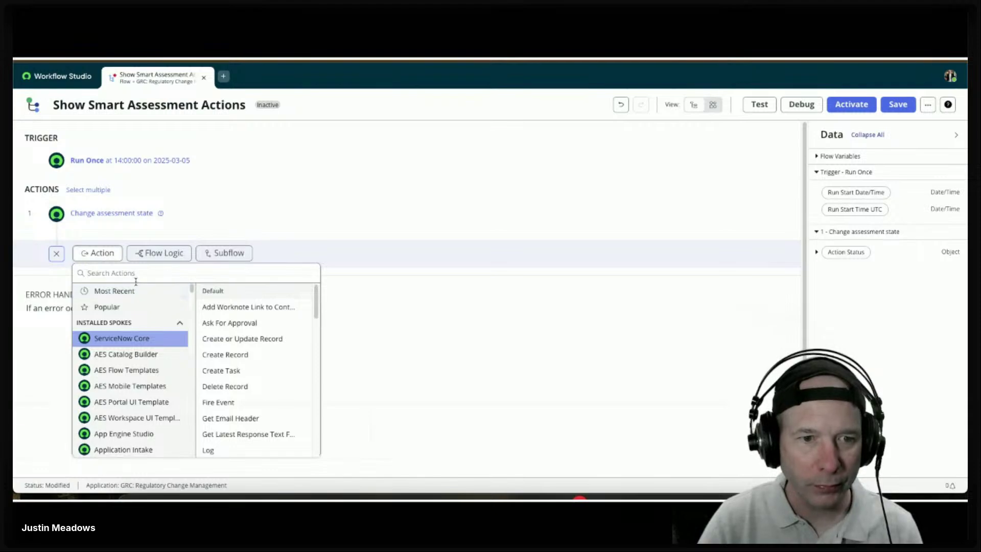
{"action": "type", "text": "smart"}
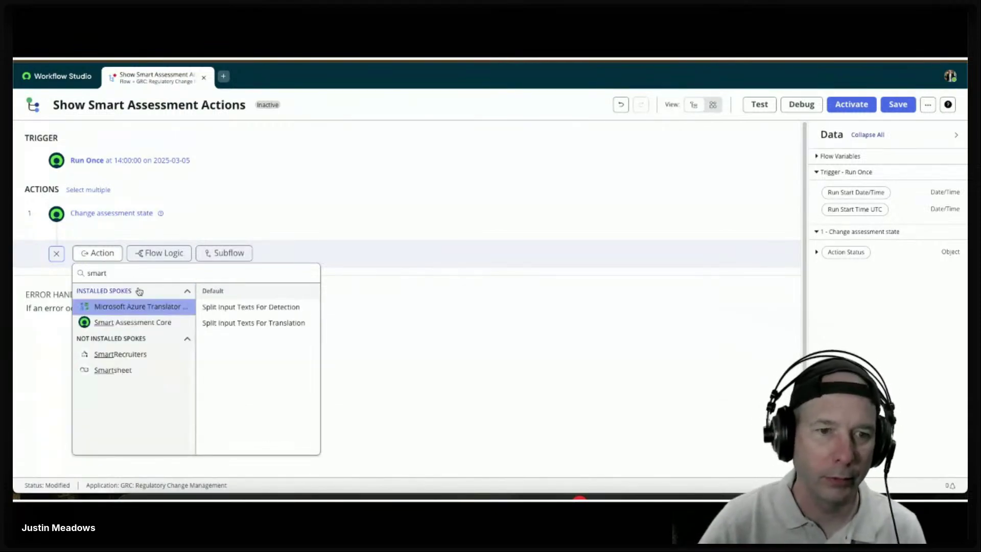
{"action": "left_click", "coordinate": [132, 322]}
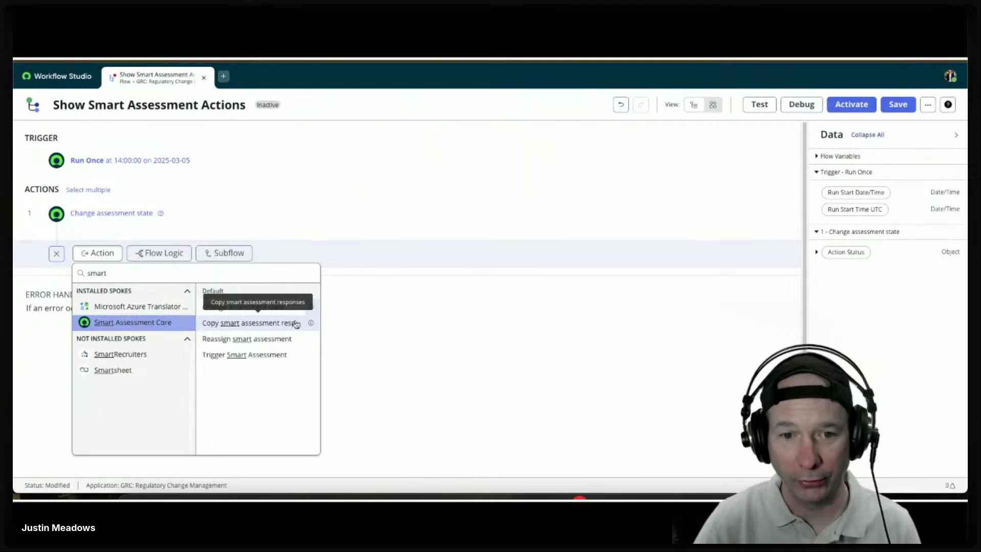
{"action": "mouse_move", "coordinate": [311, 325]}
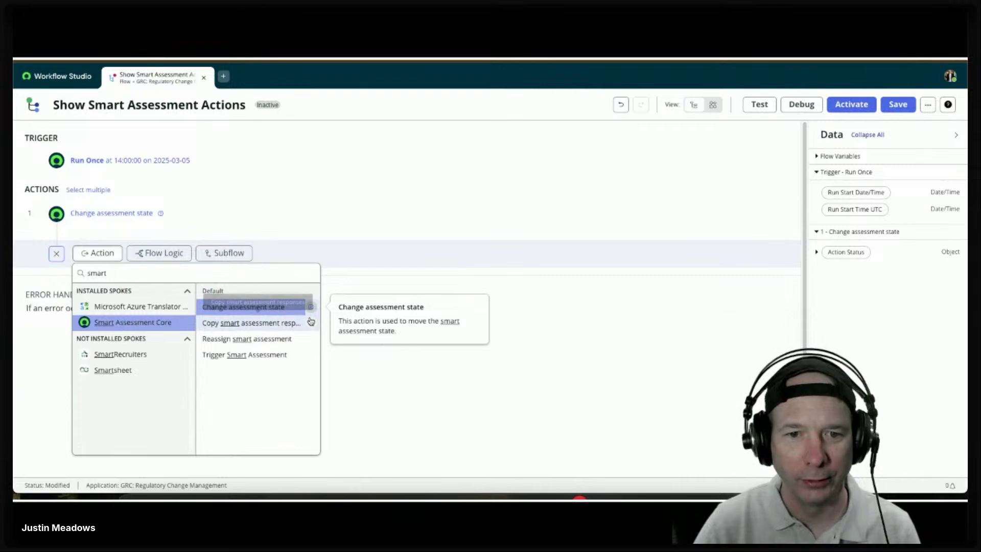
{"action": "left_click", "coordinate": [308, 322]}
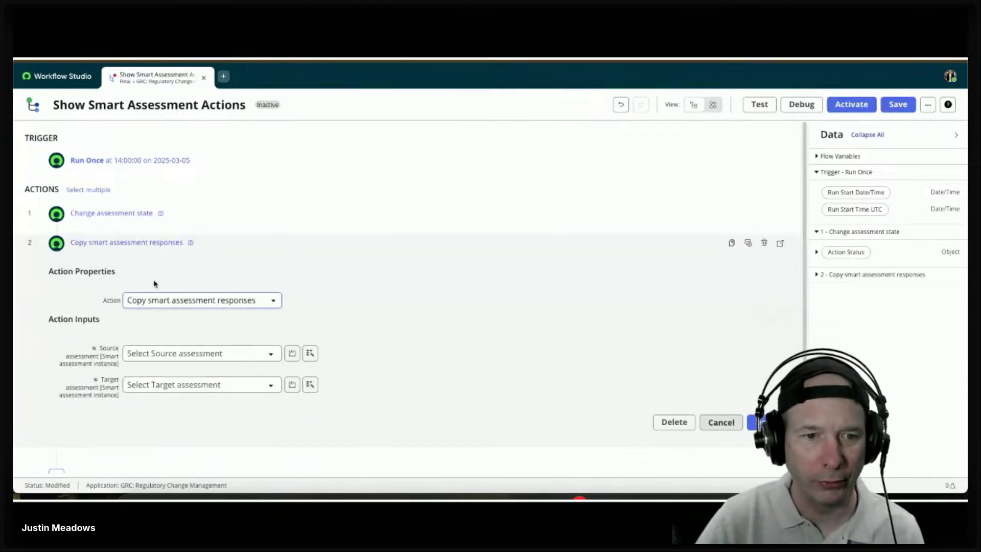
{"action": "left_click", "coordinate": [181, 352]}
{"action": "key", "text": "Escape"}
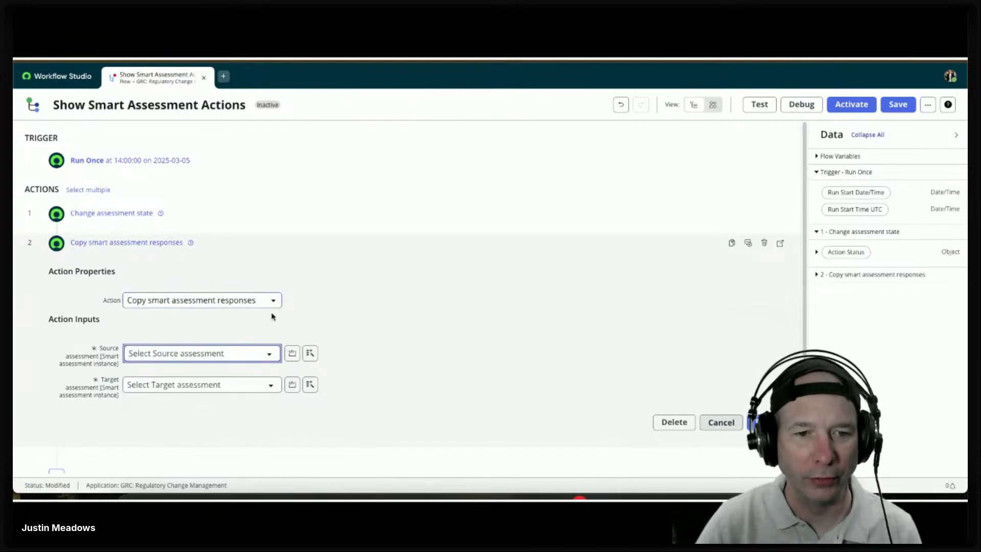
{"action": "left_click", "coordinate": [220, 354]}
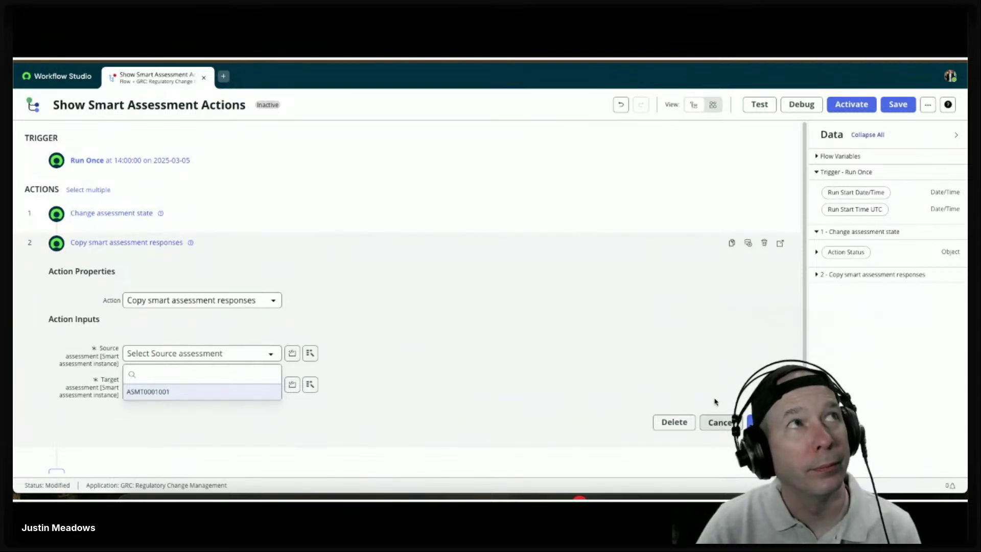
{"action": "left_click", "coordinate": [720, 423]}
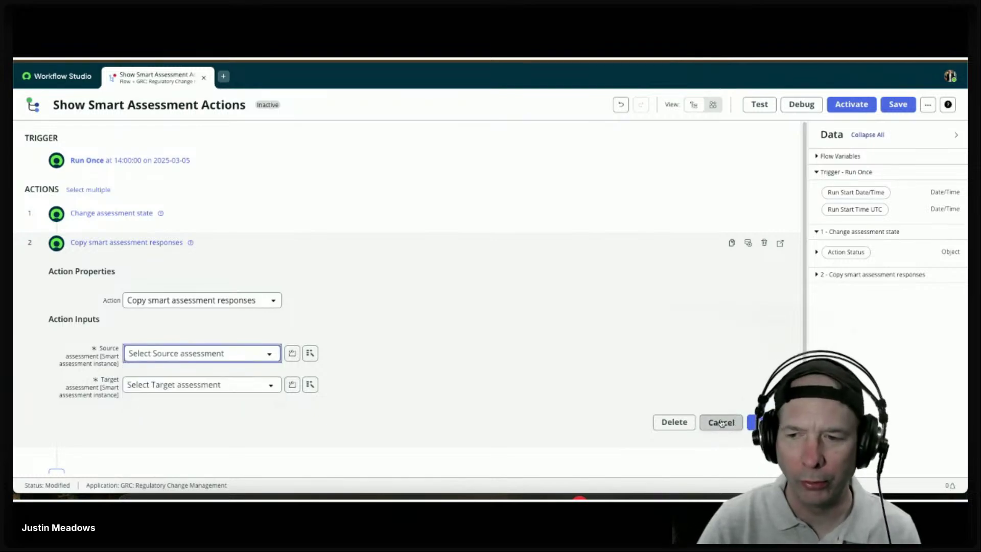
Step: Search the flow's actions for "smart ass" and add Copy smart assessment responses from Smart Assessment Core
{"action": "left_click", "coordinate": [55, 253]}
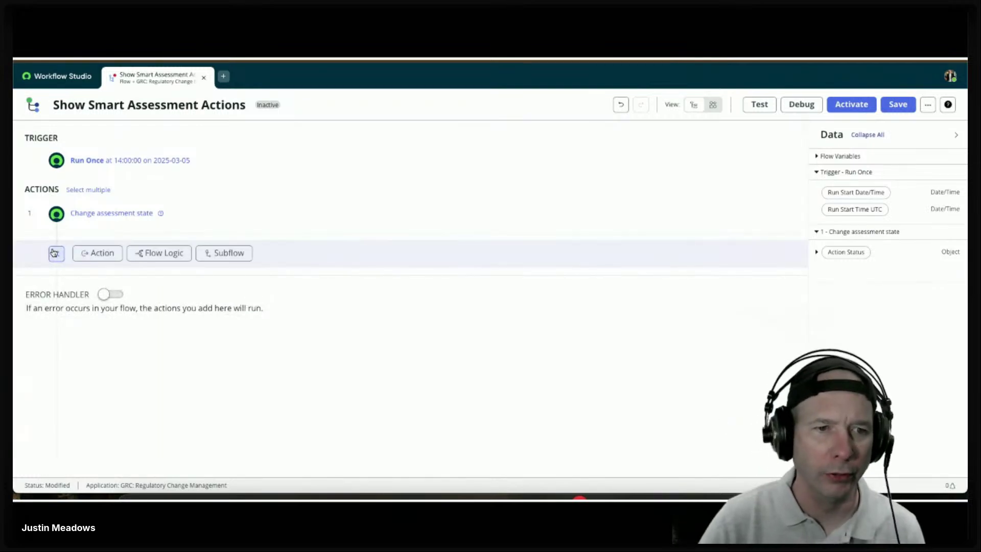
{"action": "left_click", "coordinate": [109, 260]}
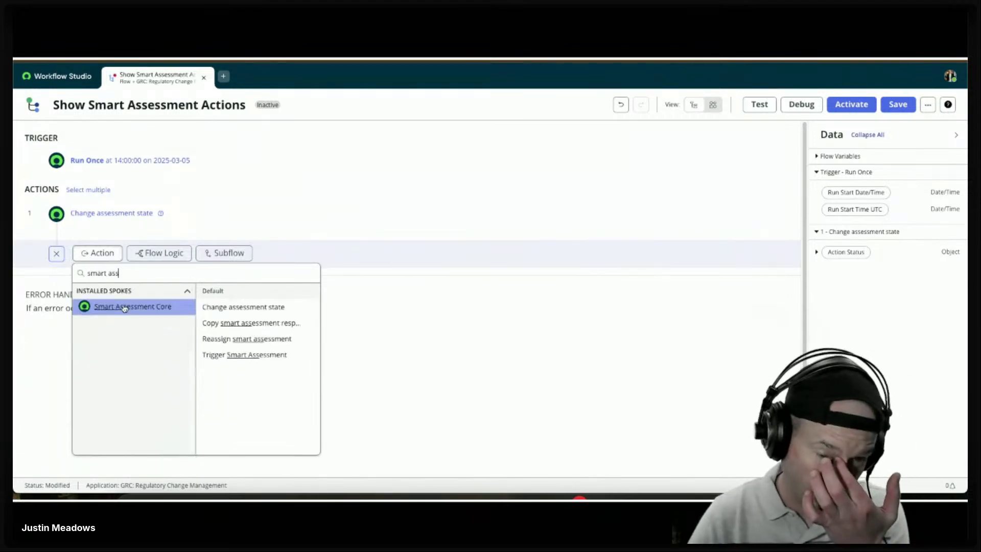
{"action": "left_click", "coordinate": [258, 323]}
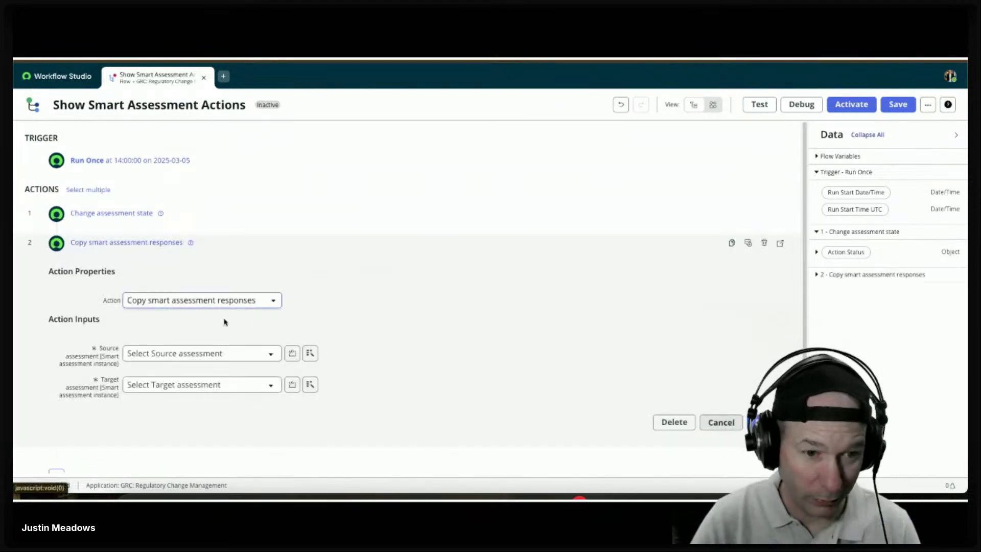
Step: Set both the source and target assessment of the Copy smart assessment responses action to ASMT0001001 and finish it
{"action": "left_click", "coordinate": [252, 352]}
{"action": "left_click", "coordinate": [192, 390]}
{"action": "left_click", "coordinate": [244, 389]}
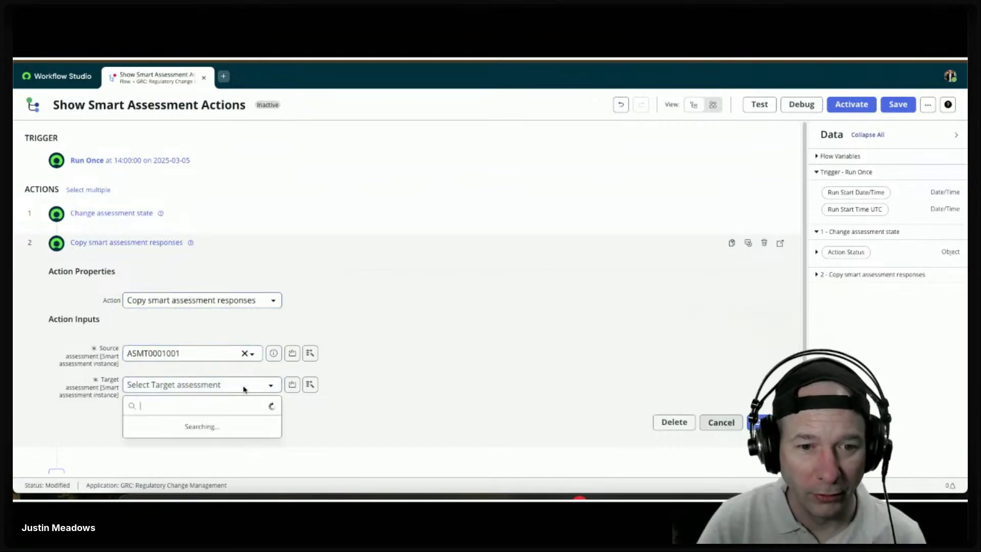
{"action": "left_click", "coordinate": [199, 426]}
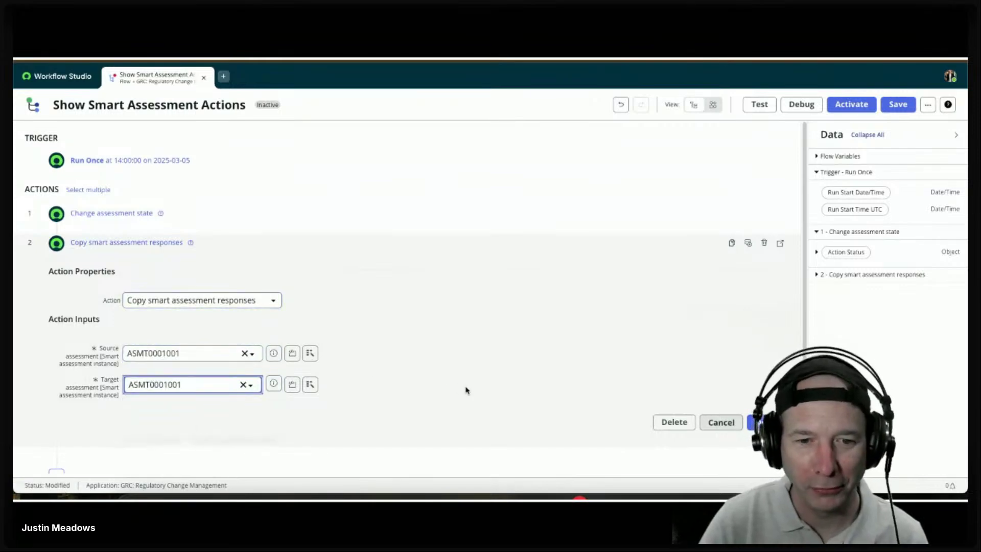
{"action": "left_click", "coordinate": [760, 422]}
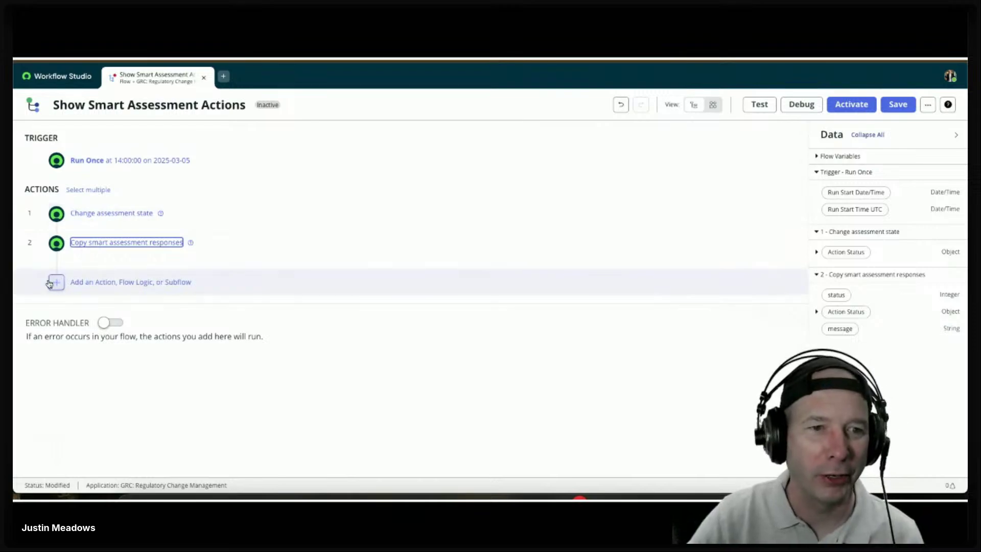
Step: Search the flow's actions for "smart asse" and add Reassign smart assessment as the third action
{"action": "left_click", "coordinate": [56, 281]}
{"action": "left_click", "coordinate": [98, 281]}
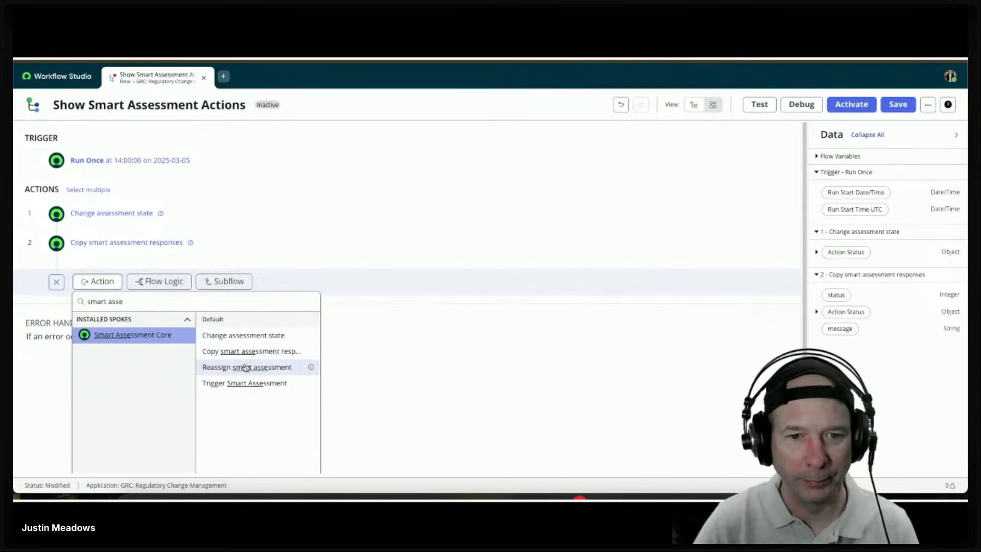
{"action": "left_click", "coordinate": [262, 371]}
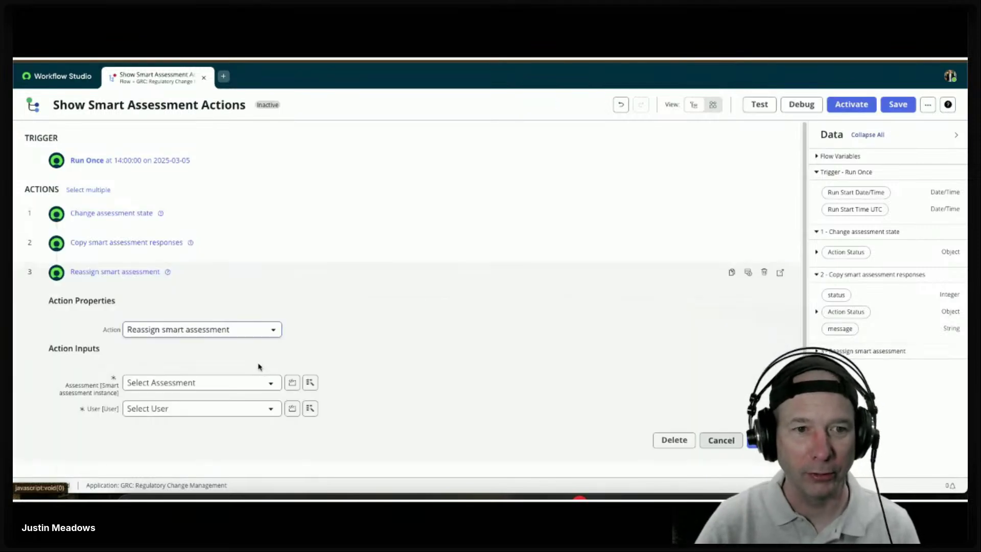
Step: Set the Reassign smart assessment action's assessment to ASMT0001001, choose the user to reassign it to, and finish the action
{"action": "left_click", "coordinate": [196, 381]}
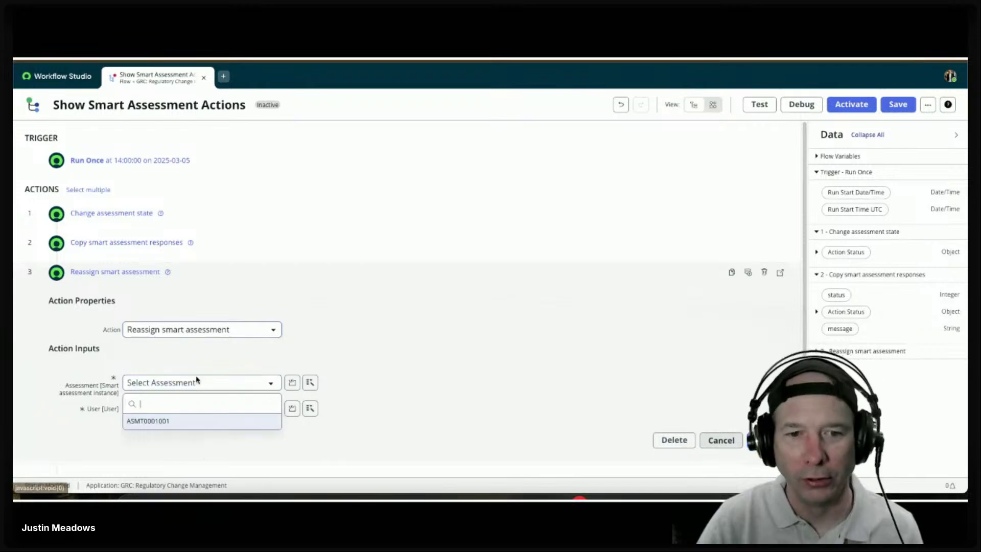
{"action": "key", "text": "Escape"}
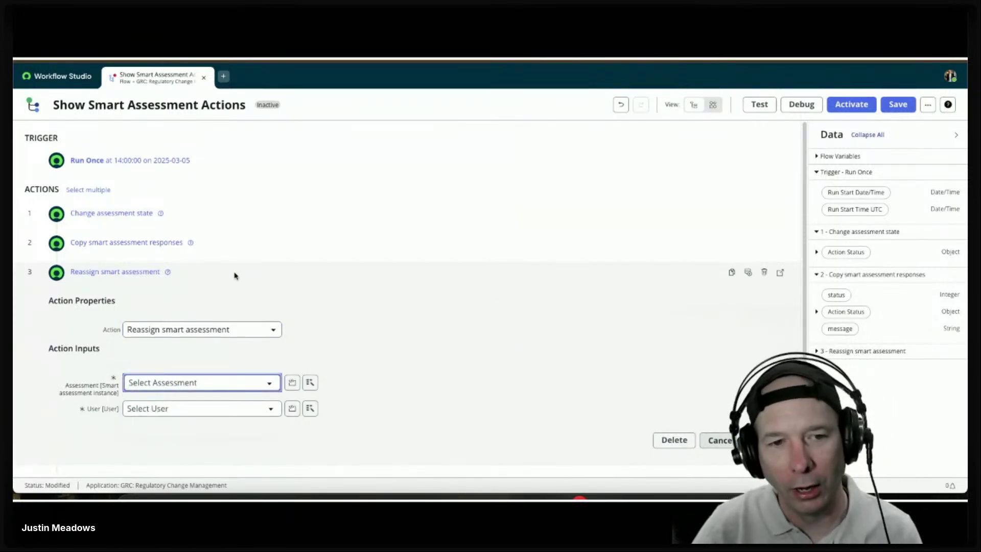
{"action": "left_click", "coordinate": [235, 387]}
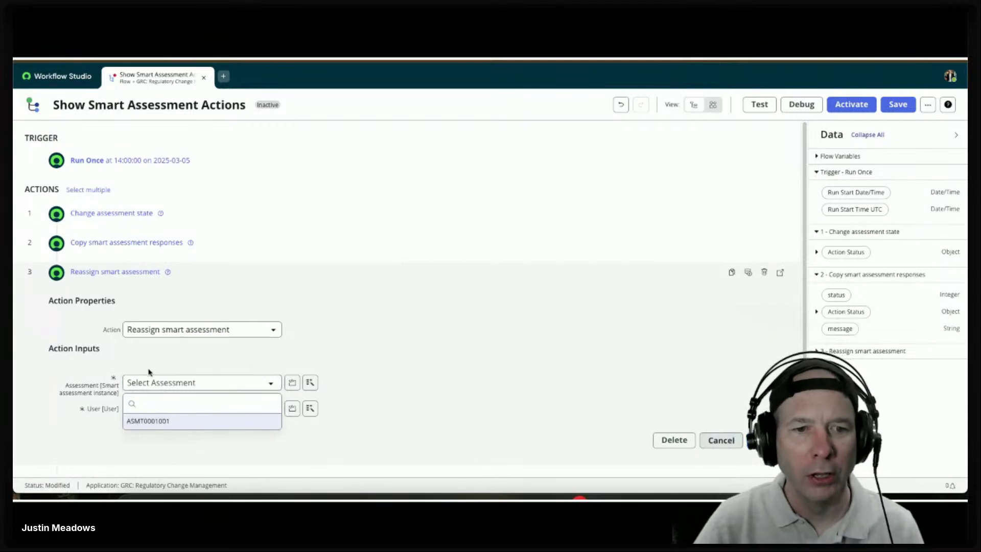
{"action": "key", "text": "Escape"}
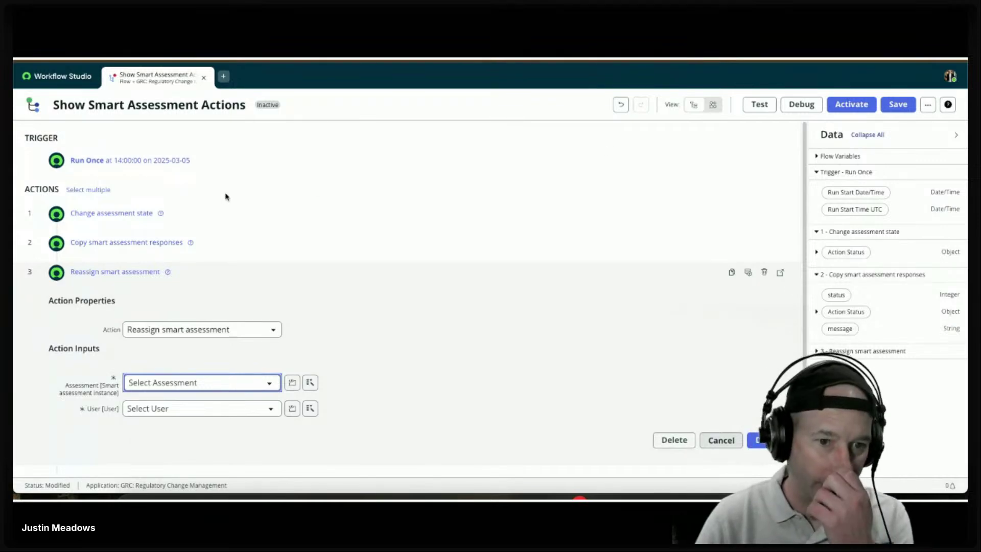
{"action": "left_click", "coordinate": [205, 383]}
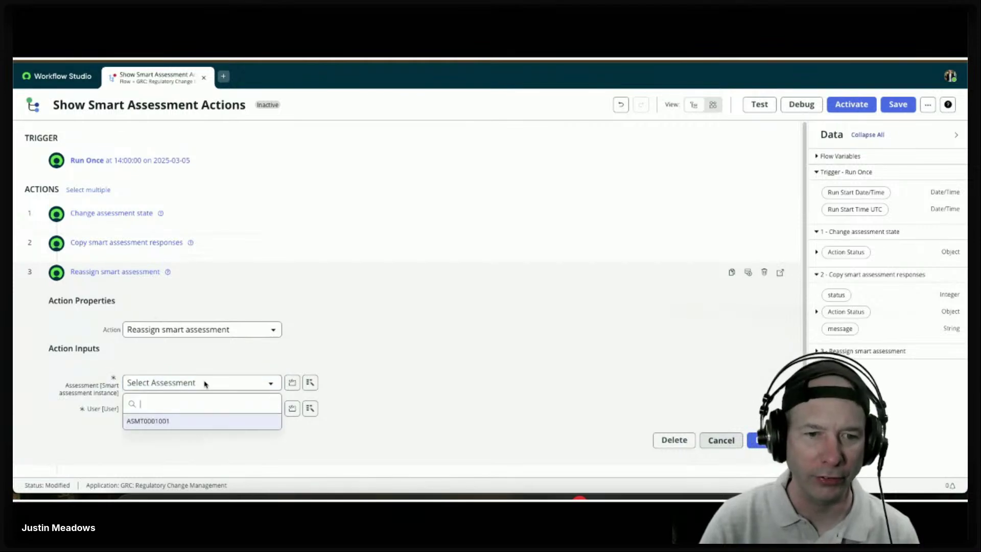
{"action": "left_click", "coordinate": [180, 424]}
{"action": "left_click", "coordinate": [183, 409]}
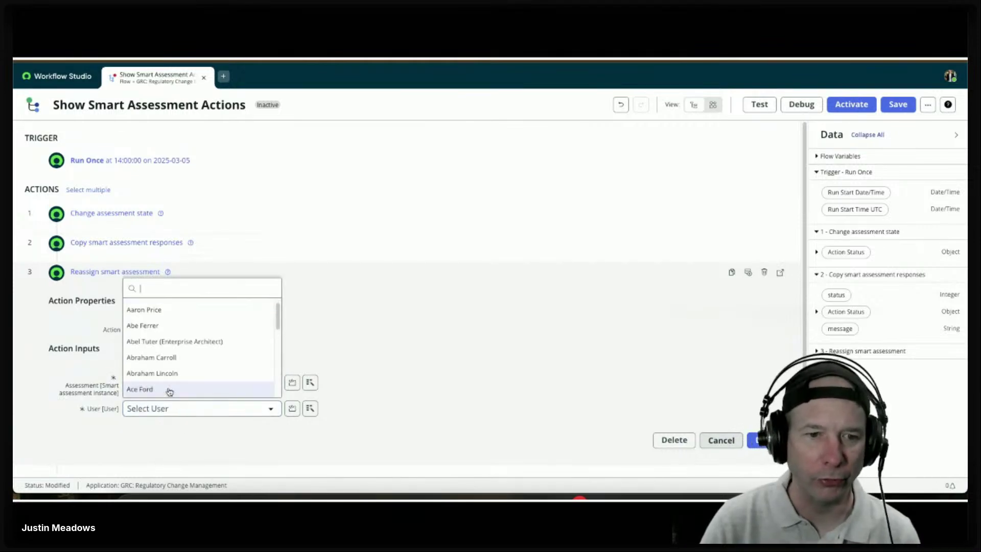
{"action": "left_click", "coordinate": [164, 357]}
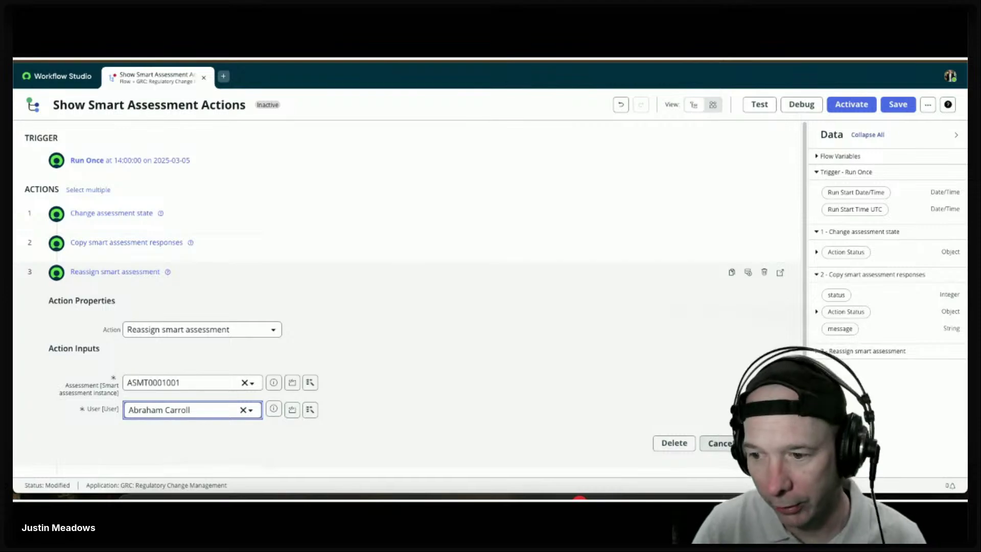
{"action": "left_click", "coordinate": [754, 439]}
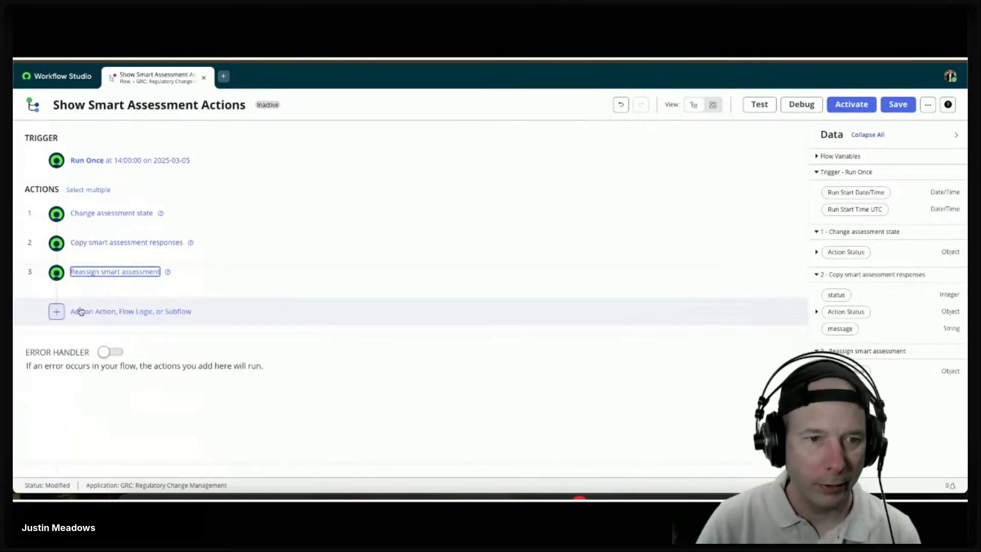
Step: Search the flow's actions for "smart asse" and add Trigger Smart Assessment as the fourth action
{"action": "left_click", "coordinate": [57, 311]}
{"action": "left_click", "coordinate": [84, 311]}
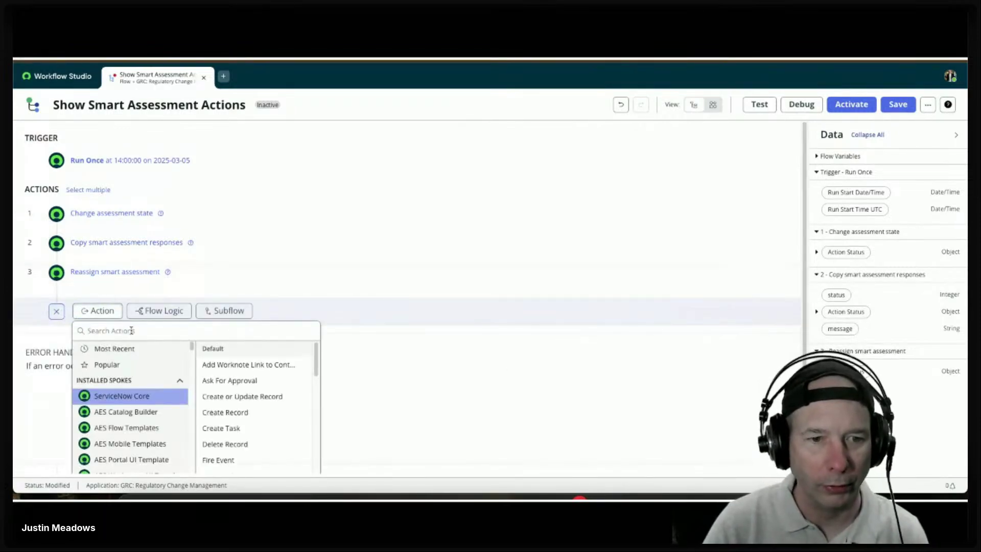
{"action": "type", "text": "smart ass"}
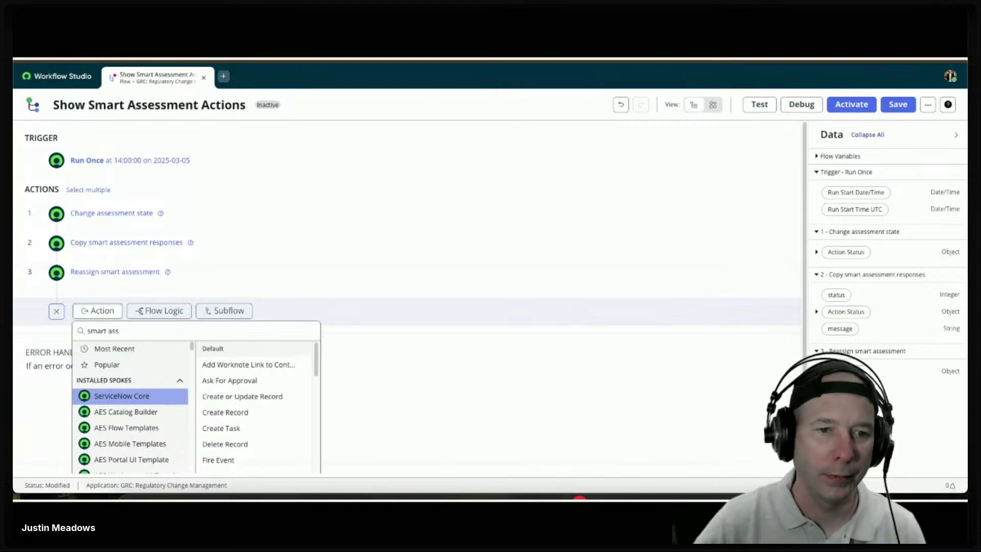
{"action": "type", "text": "e"}
{"action": "left_click", "coordinate": [232, 412]}
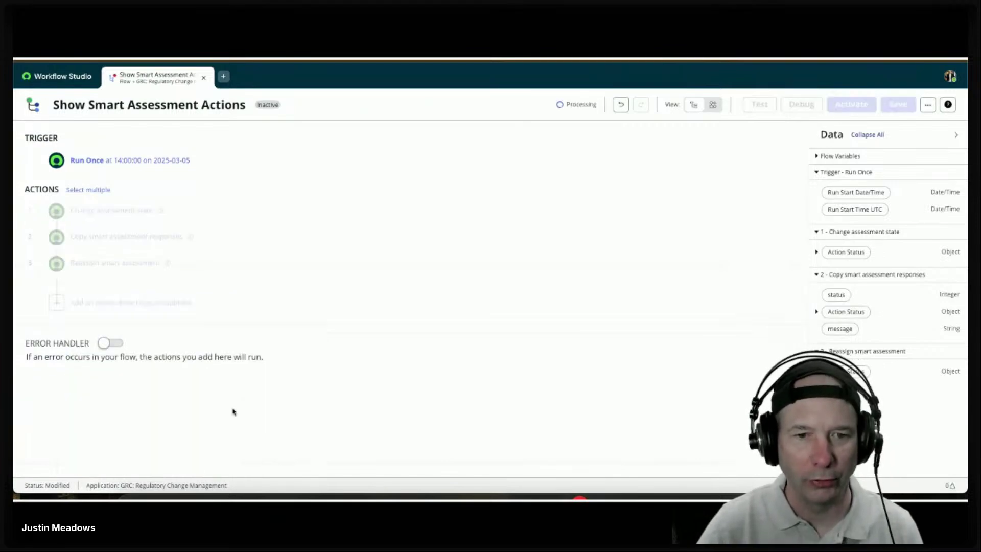
Step: Set the Trigger Smart Assessment action's assessment template to Open House Session 20250305
{"action": "scroll", "coordinate": [461, 377], "scroll_direction": "down", "scroll_amount": 6}
{"action": "scroll", "coordinate": [462, 375], "scroll_direction": "up", "scroll_amount": 1}
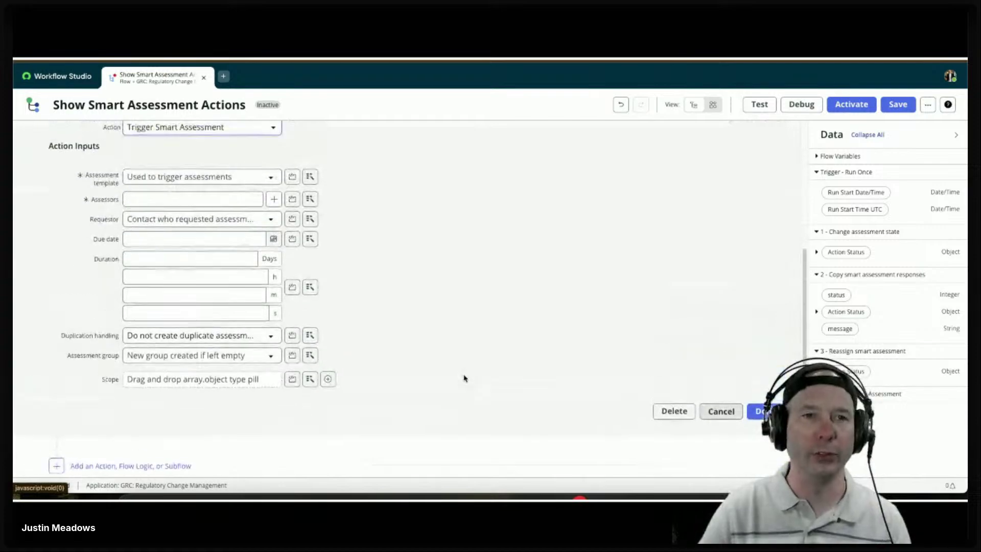
{"action": "left_click", "coordinate": [223, 182]}
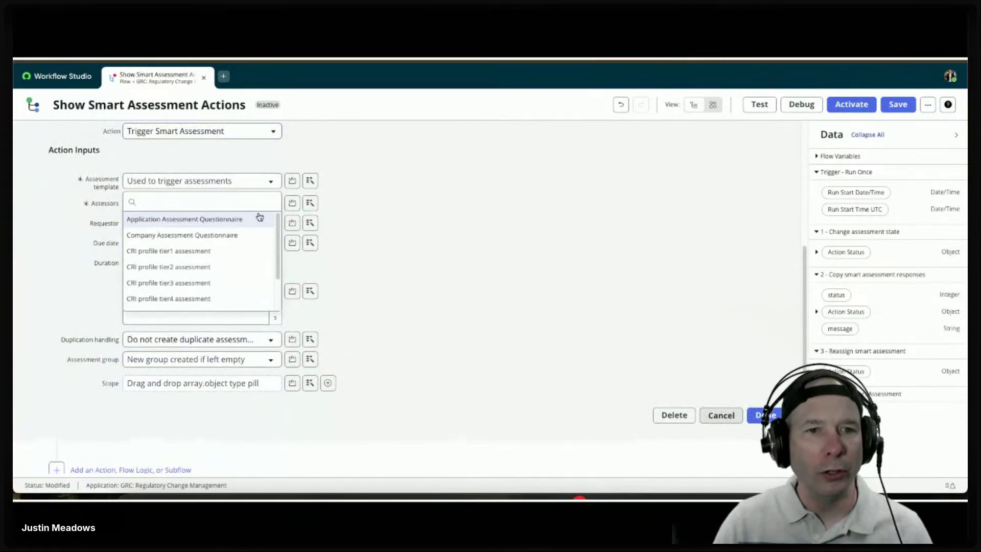
{"action": "scroll", "coordinate": [250, 255], "scroll_direction": "down", "scroll_amount": 2}
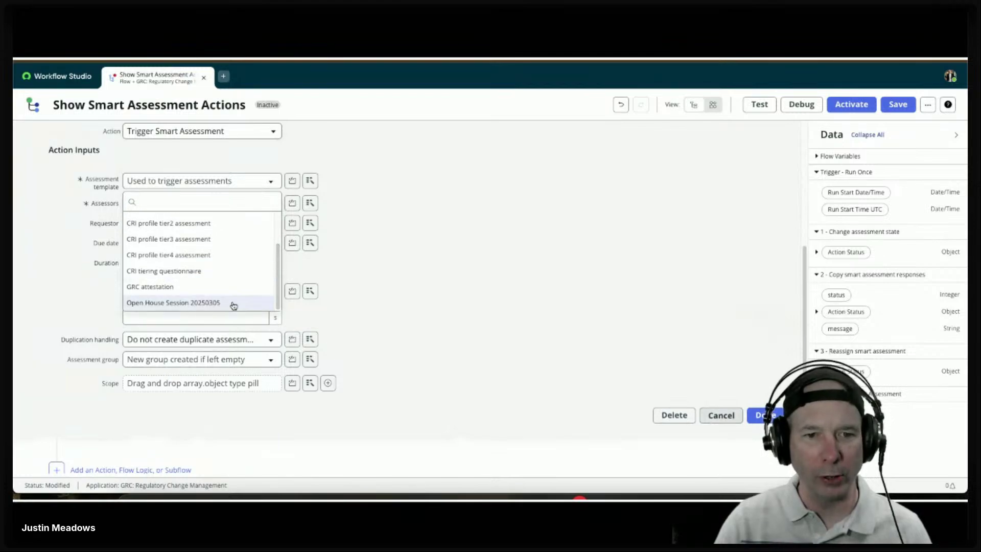
{"action": "scroll", "coordinate": [233, 304], "scroll_direction": "up", "scroll_amount": 2}
{"action": "scroll", "coordinate": [221, 289], "scroll_direction": "down", "scroll_amount": 2}
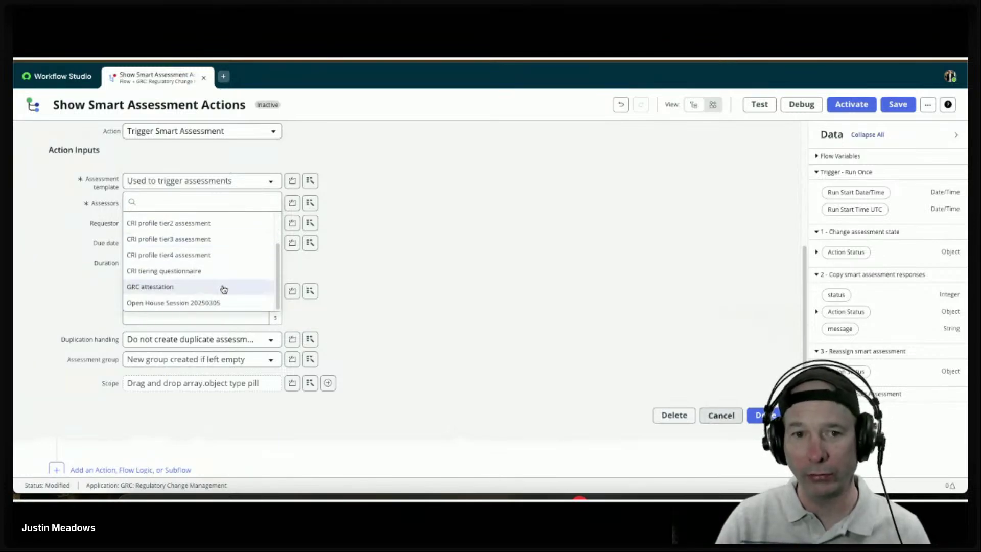
{"action": "left_click", "coordinate": [223, 301]}
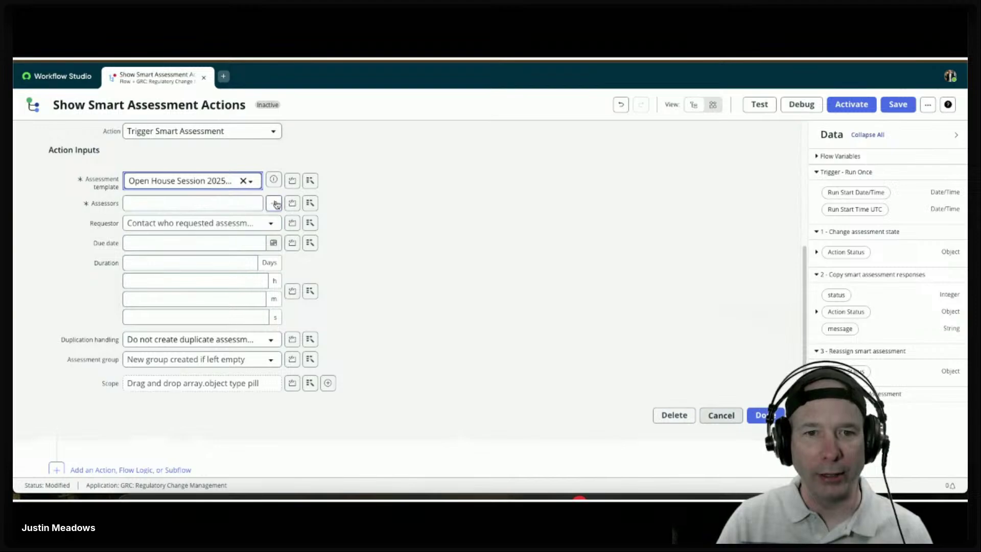
{"action": "left_click", "coordinate": [222, 201]}
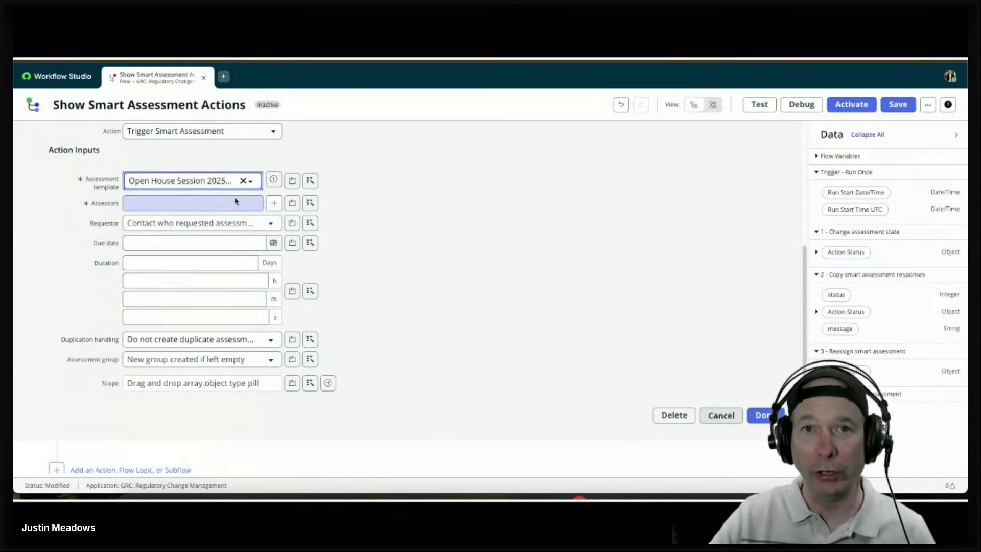
{"action": "left_click", "coordinate": [242, 226]}
{"action": "left_click", "coordinate": [394, 248]}
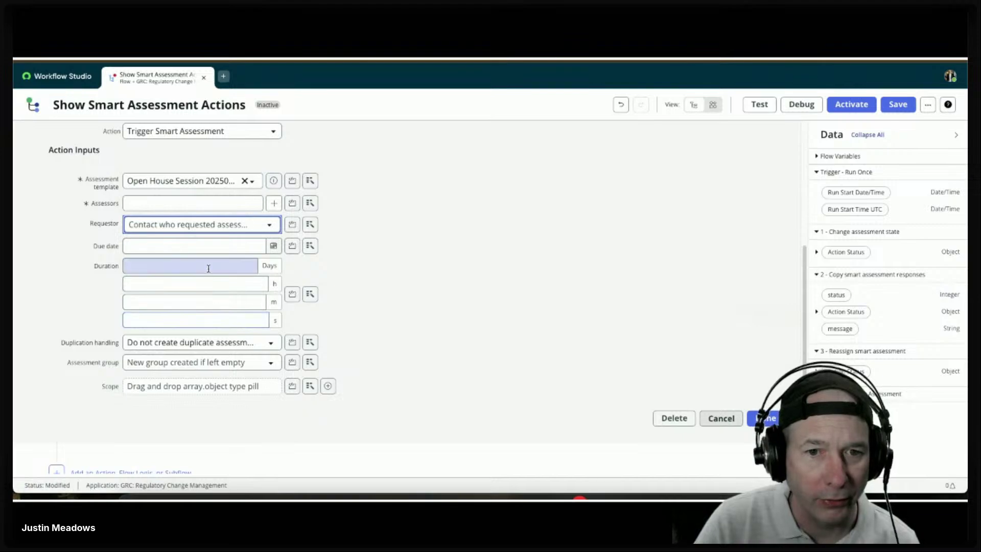
Step: Set the Trigger Smart Assessment action's duplication handling to Create new and cancel existing assessment, and inspect the assessment group and scope choices
{"action": "left_click", "coordinate": [228, 345]}
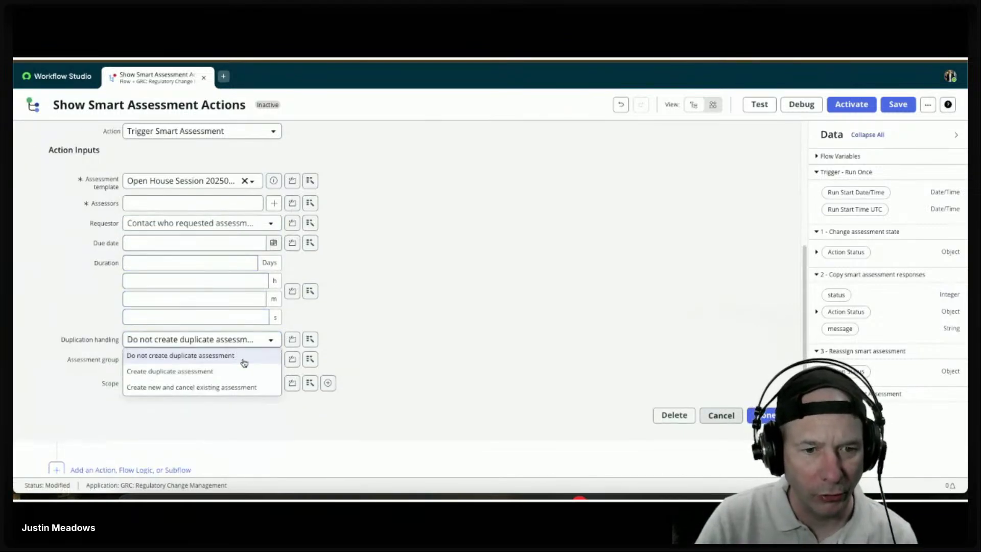
{"action": "left_click", "coordinate": [261, 391]}
{"action": "left_click", "coordinate": [211, 363]}
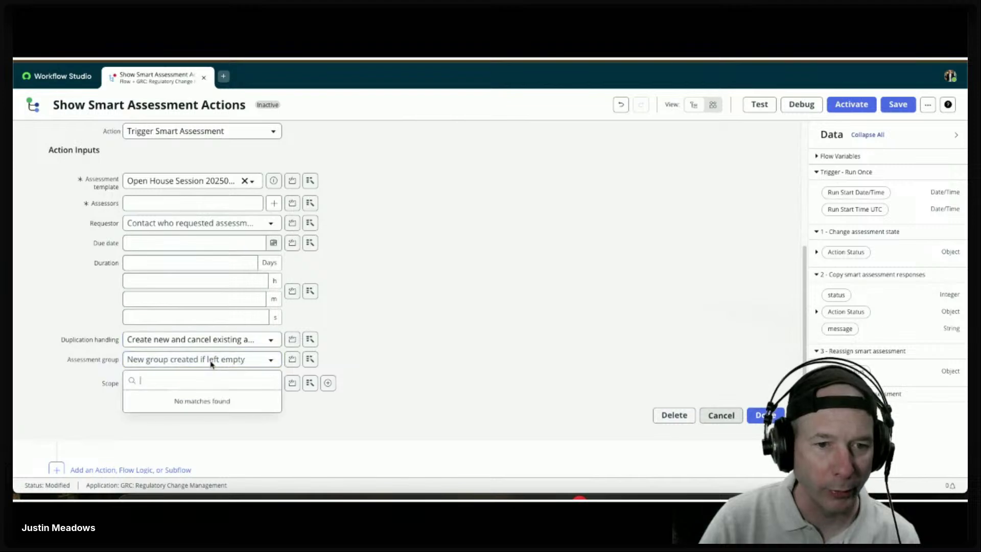
{"action": "key", "text": "Escape"}
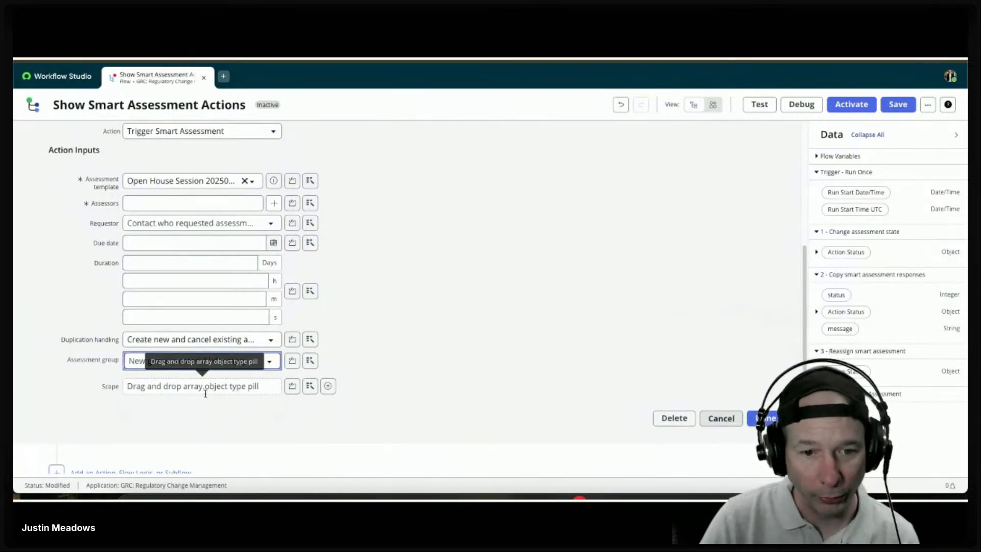
{"action": "left_click", "coordinate": [103, 387]}
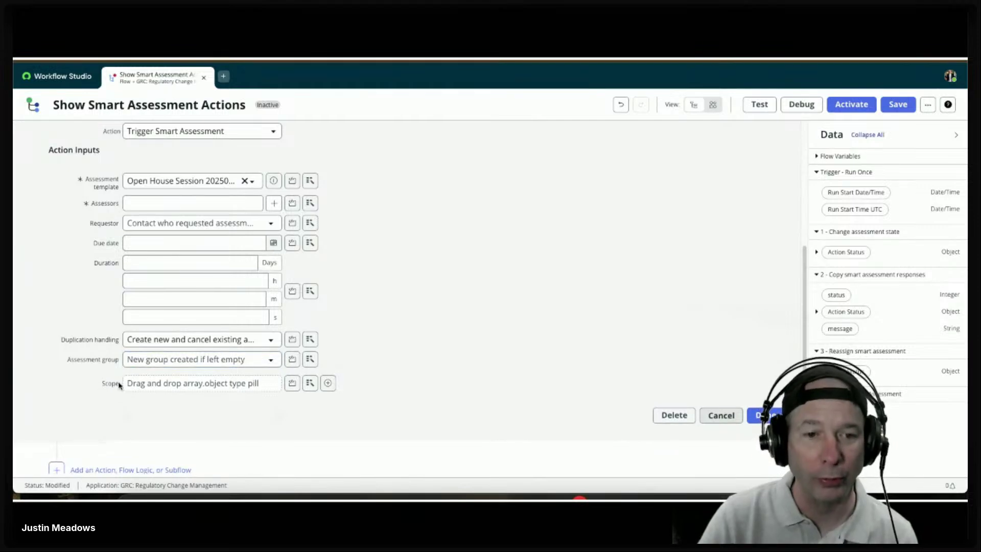
{"action": "left_click", "coordinate": [306, 382]}
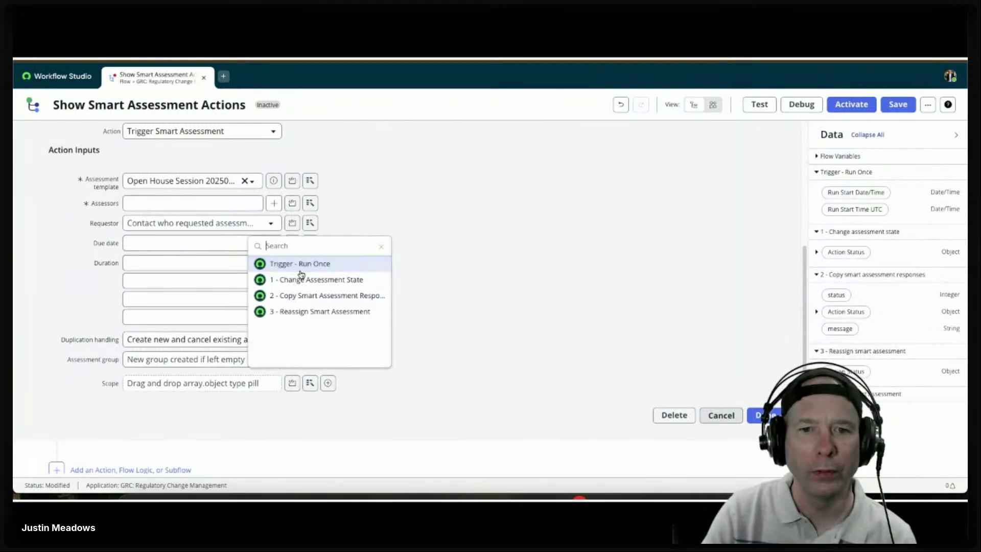
{"action": "left_click", "coordinate": [326, 401]}
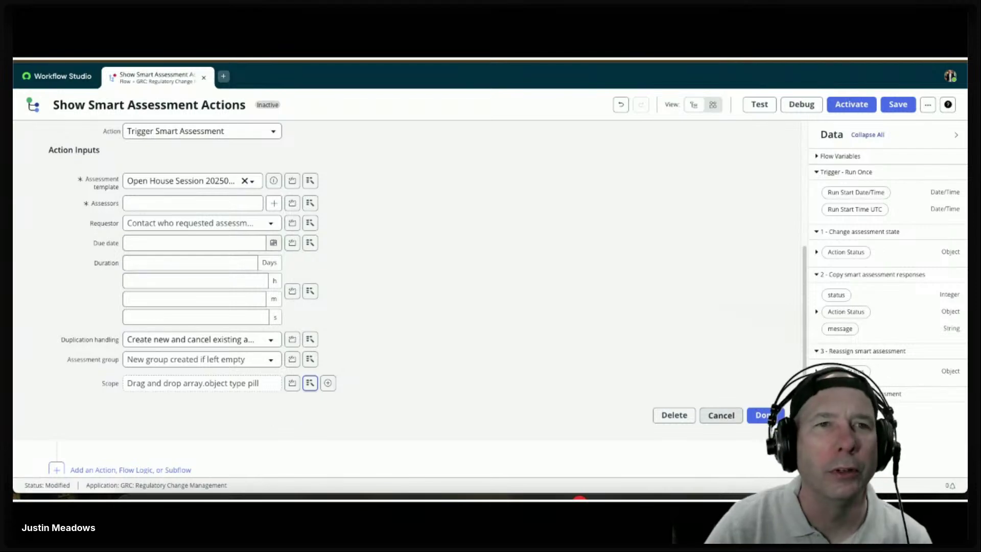
Step: Switch to the Assessment Workspace and review the Open House Session 20250305 template's settings and details, and return to the flow
{"action": "key", "text": "alt+Tab"}
{"action": "left_click", "coordinate": [244, 76]}
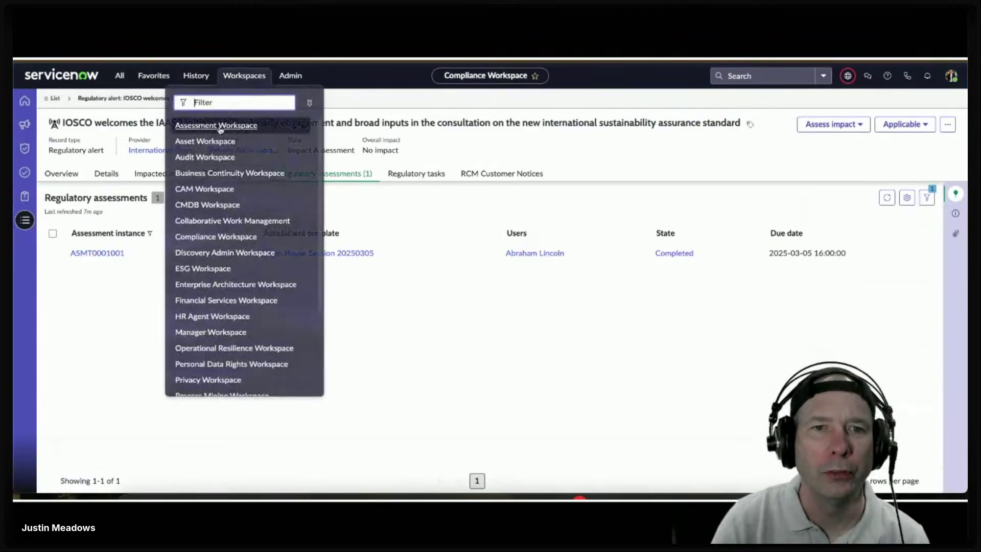
{"action": "left_click", "coordinate": [220, 125]}
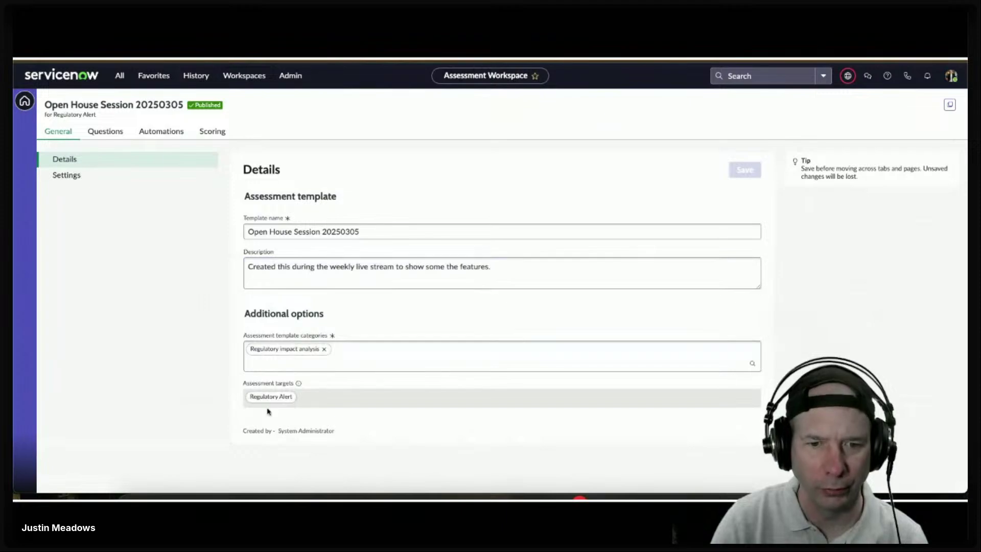
{"action": "left_click", "coordinate": [62, 175]}
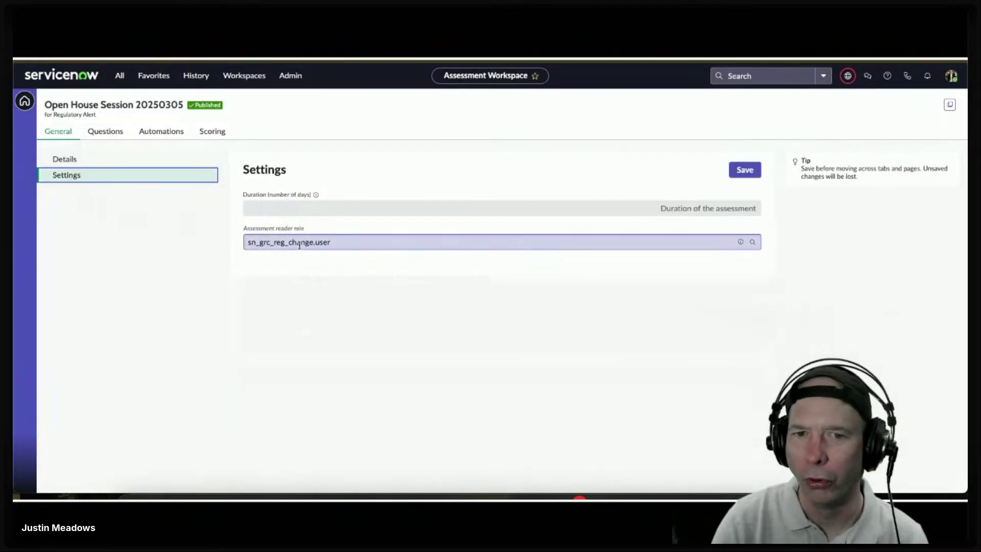
{"action": "left_click", "coordinate": [59, 159]}
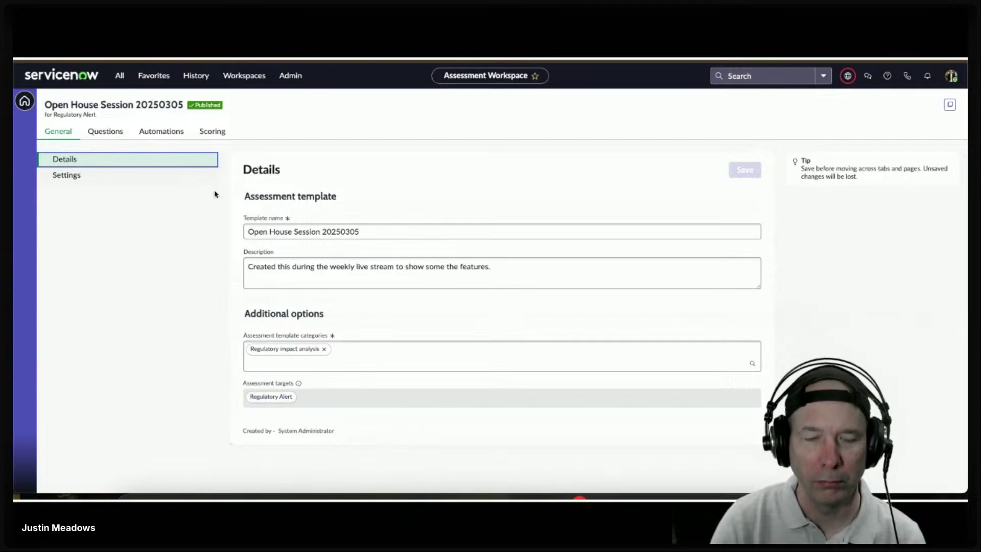
{"action": "left_click", "coordinate": [207, 59]}
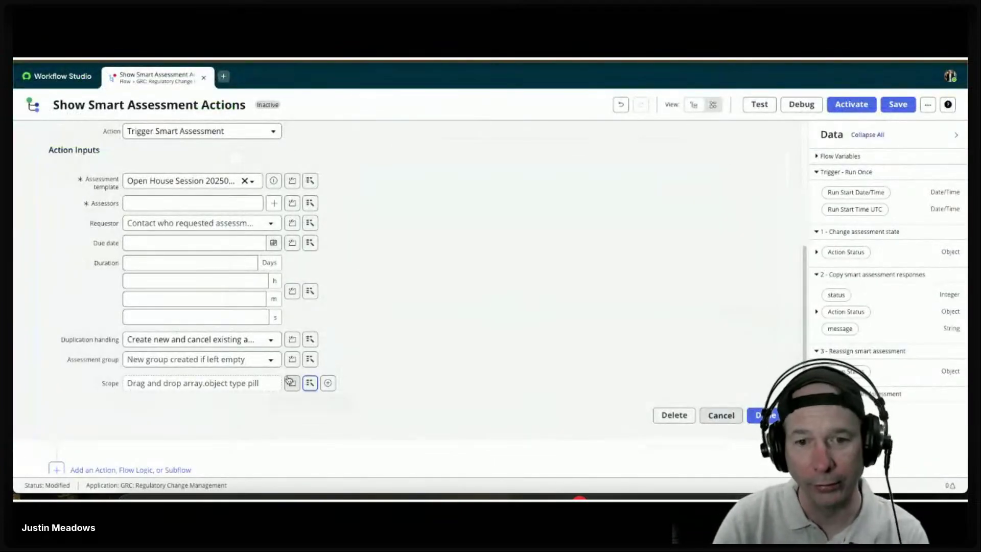
Step: Discard the unfinished Trigger Smart Assessment action and delete the Change assessment state, Copy smart assessment responses and Reassign smart assessment actions
{"action": "mouse_move", "coordinate": [102, 182]}
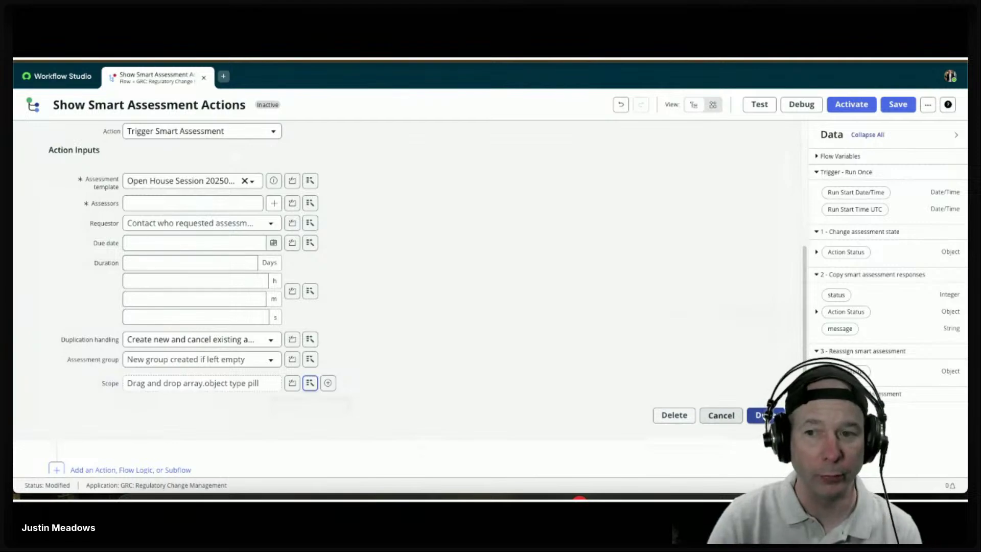
{"action": "left_click", "coordinate": [726, 415]}
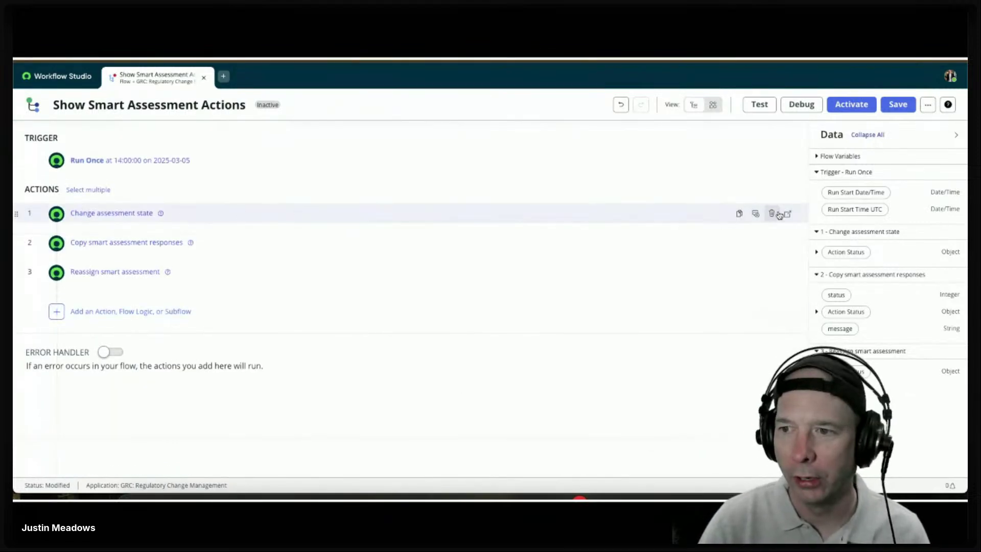
{"action": "left_click", "coordinate": [772, 214]}
{"action": "left_click", "coordinate": [617, 205]}
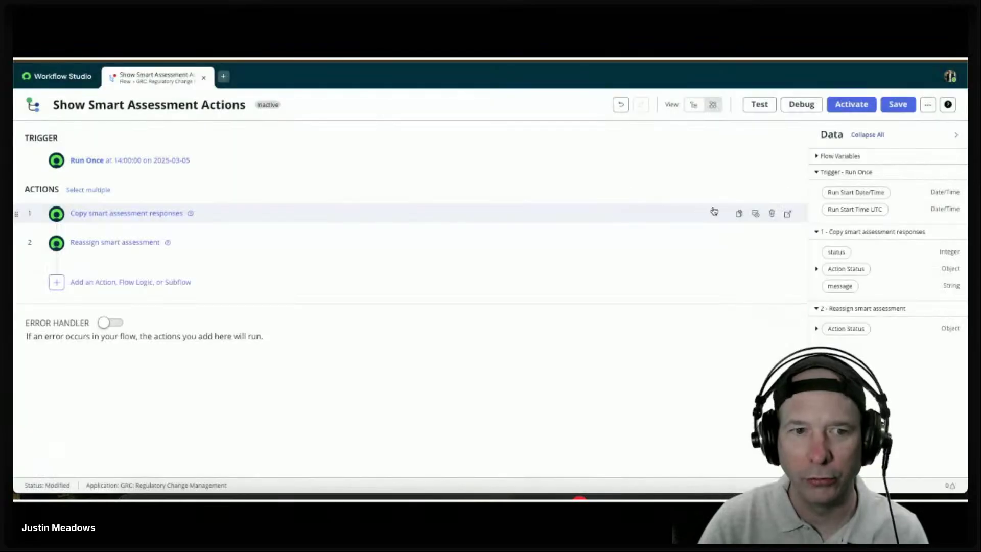
{"action": "left_click", "coordinate": [769, 214]}
{"action": "left_click", "coordinate": [611, 204]}
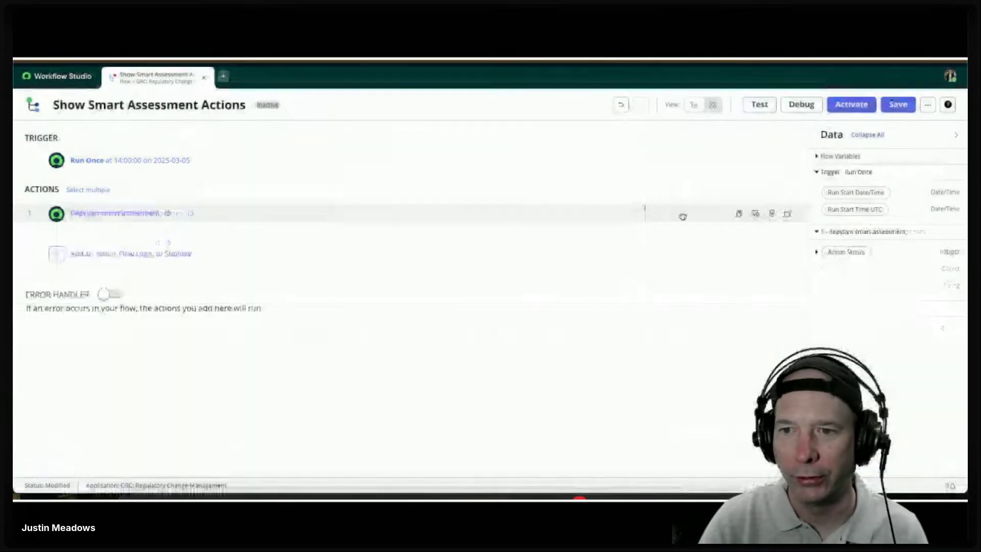
{"action": "left_click", "coordinate": [771, 214]}
{"action": "left_click", "coordinate": [619, 209]}
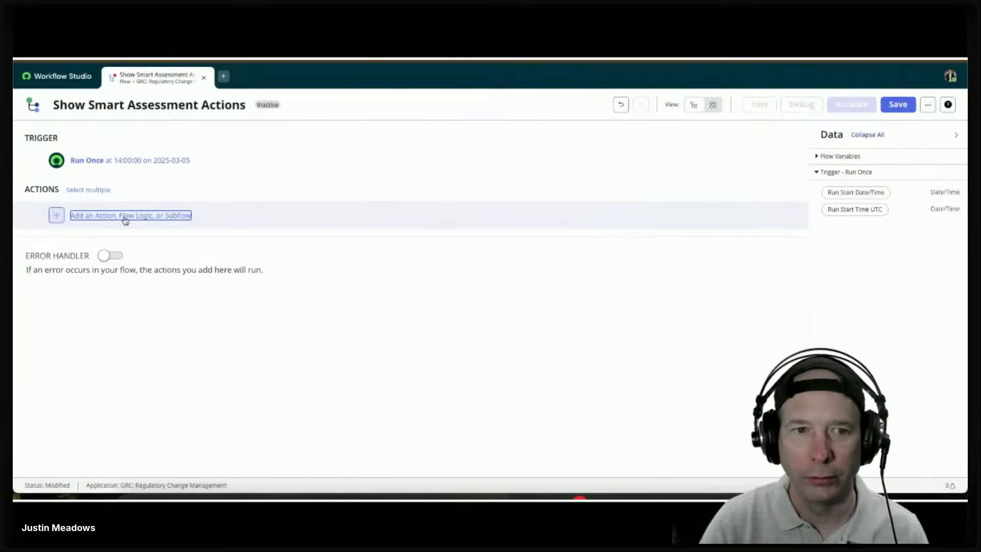
Step: Search the actions for "smart asses", add Trigger Smart Assessment as the flow's only action, and set its assessment template to Open House Session 20250305
{"action": "left_click", "coordinate": [96, 213]}
{"action": "left_click", "coordinate": [103, 214]}
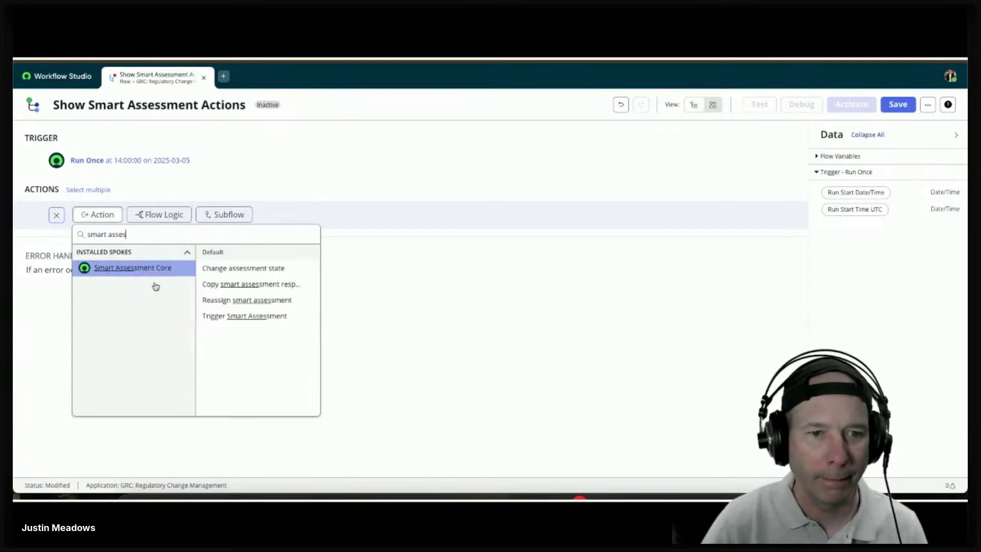
{"action": "left_click", "coordinate": [240, 315]}
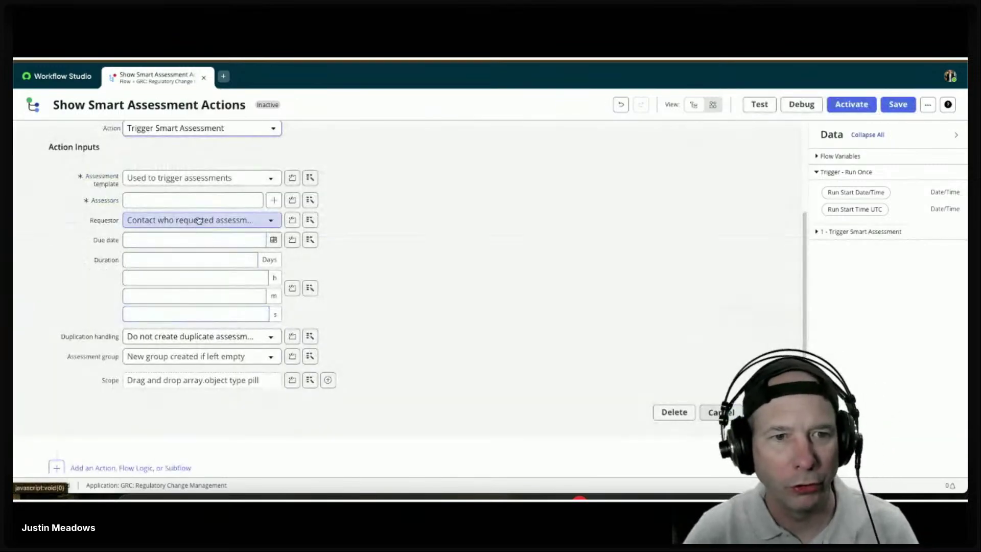
{"action": "left_click", "coordinate": [230, 178]}
{"action": "scroll", "coordinate": [202, 273], "scroll_direction": "down", "scroll_amount": 2}
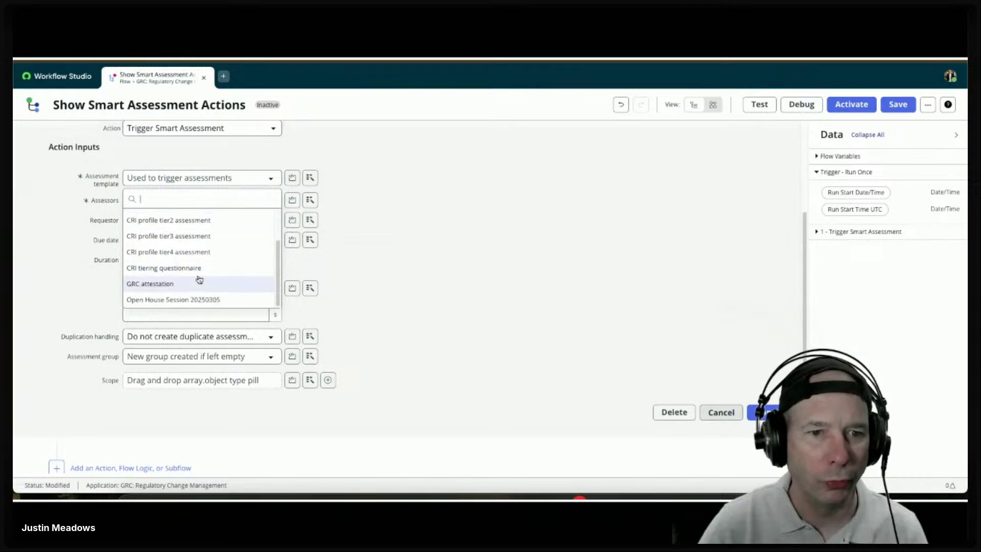
{"action": "left_click", "coordinate": [192, 299]}
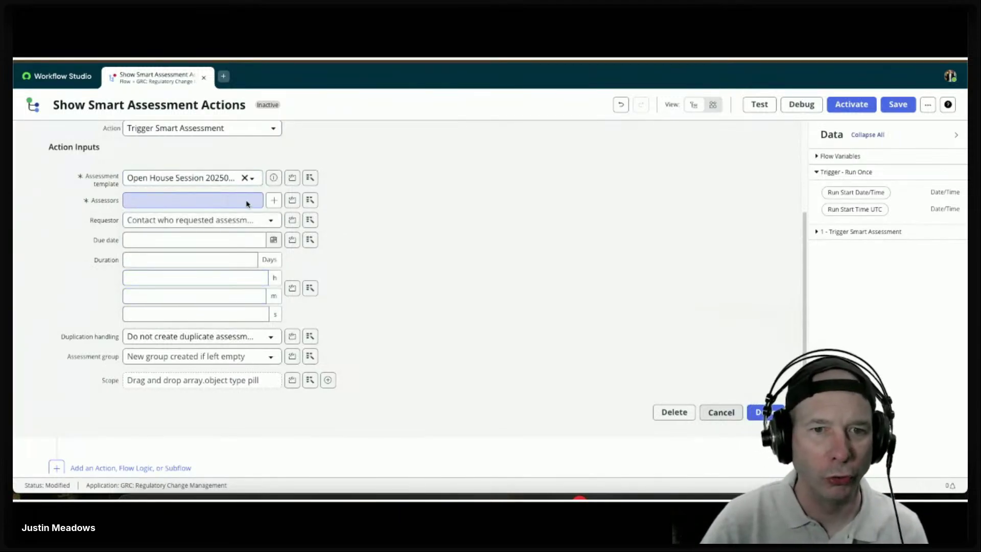
Step: Add the Enterprise Architect user as the assessor and set the assessment's due date to 2025-03-06
{"action": "left_click", "coordinate": [273, 200]}
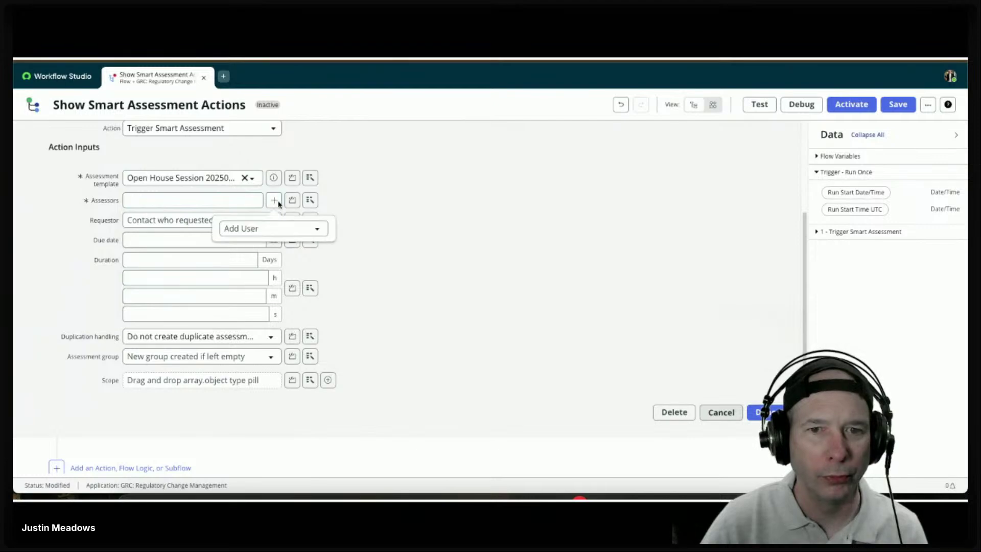
{"action": "left_click", "coordinate": [279, 228]}
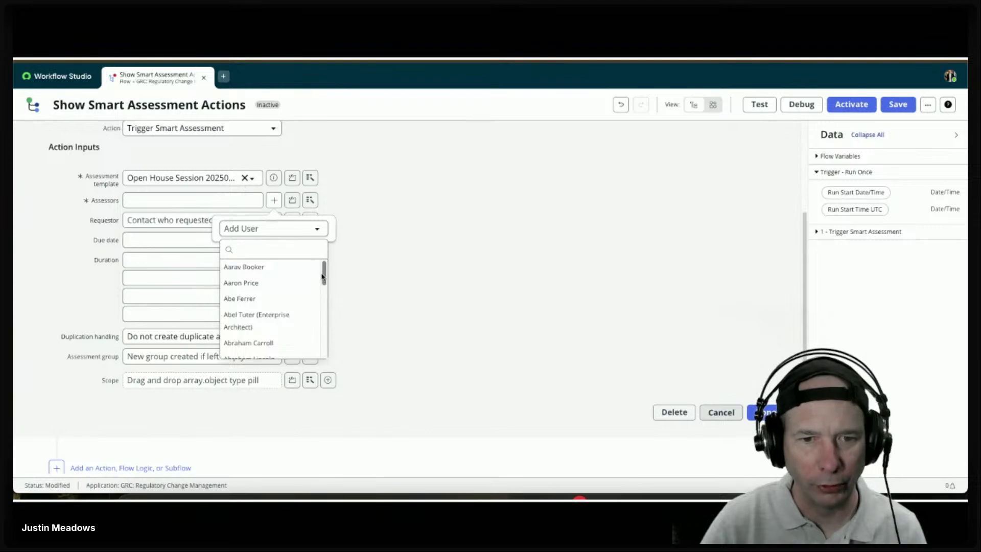
{"action": "left_click", "coordinate": [276, 319]}
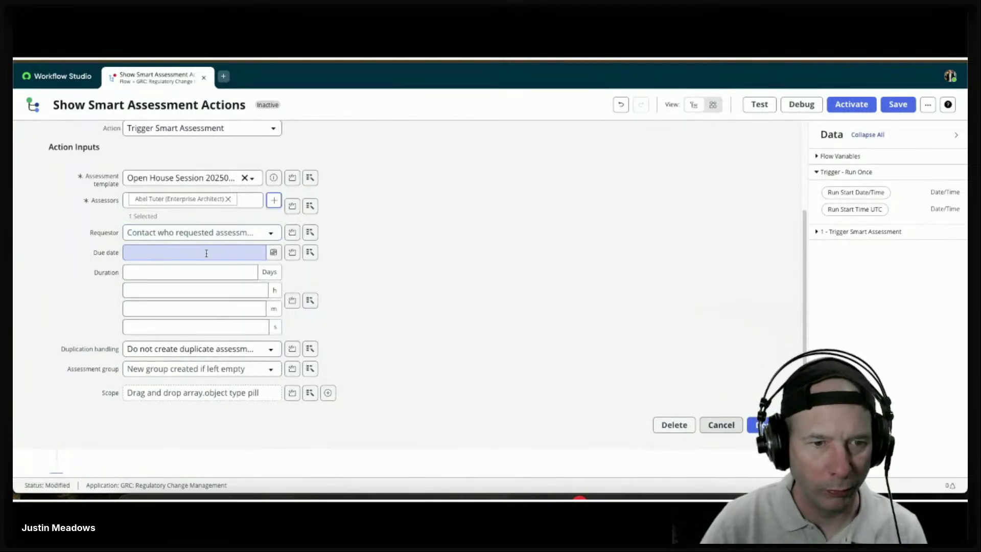
{"action": "left_click", "coordinate": [274, 252]}
{"action": "left_click", "coordinate": [232, 317]}
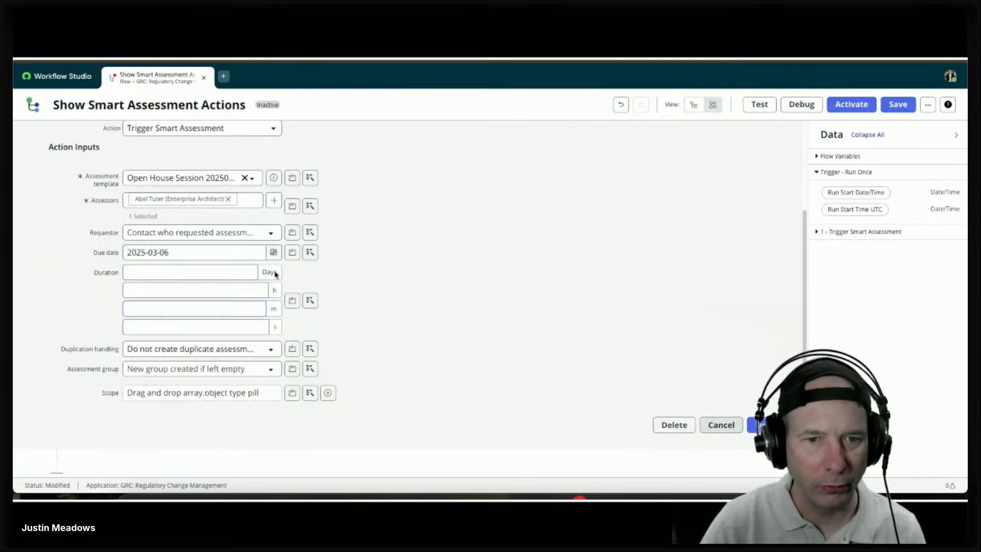
Step: Set the duration to 1 day and duplication handling to Create duplicate assessment, and finish the Trigger Smart Assessment action
{"action": "left_click", "coordinate": [214, 272]}
{"action": "type", "text": "1"}
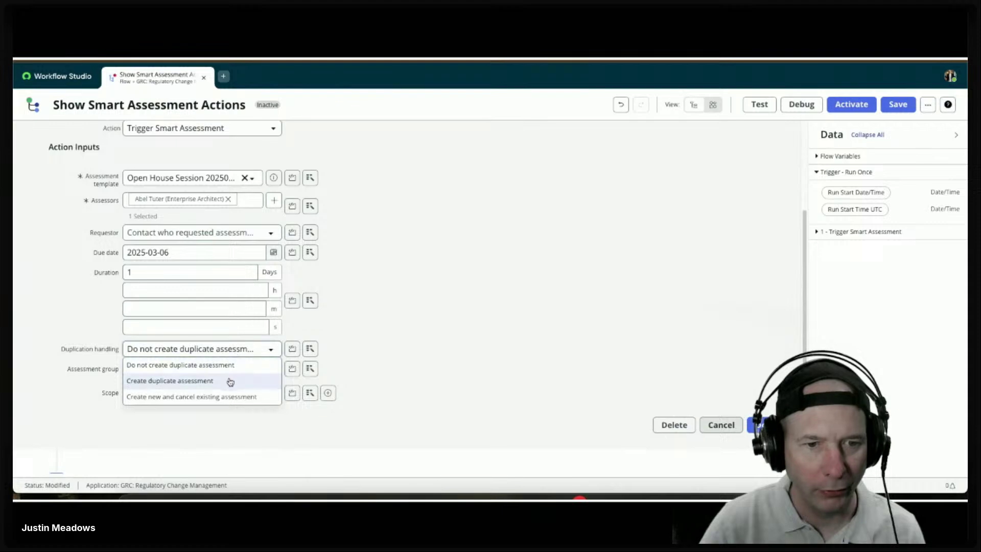
{"action": "left_click", "coordinate": [231, 381]}
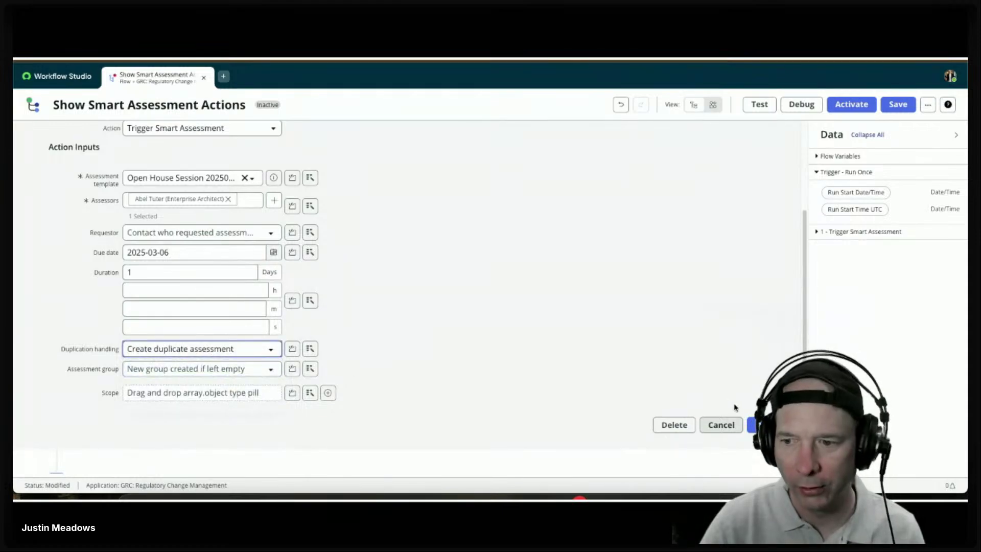
{"action": "left_click", "coordinate": [764, 424]}
Step: Save the Show Smart Assessment Actions flow and run a test of it
{"action": "left_click", "coordinate": [897, 105]}
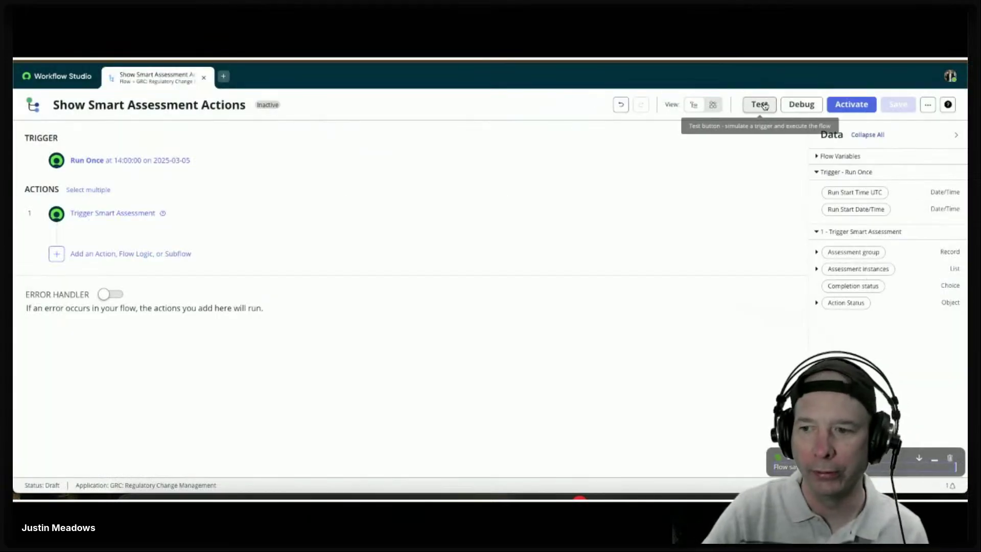
{"action": "left_click", "coordinate": [762, 105]}
{"action": "left_click", "coordinate": [648, 262]}
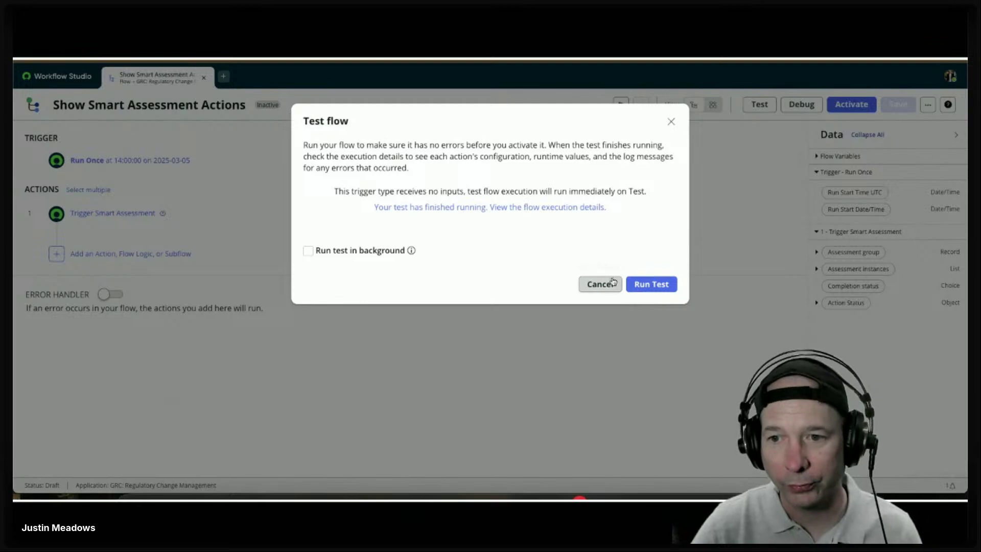
Step: Switch to the Assessment Workspace, find the system log of emails with "emails", and check today's messages for a new assessment notification
{"action": "key", "text": "ctrl+Tab"}
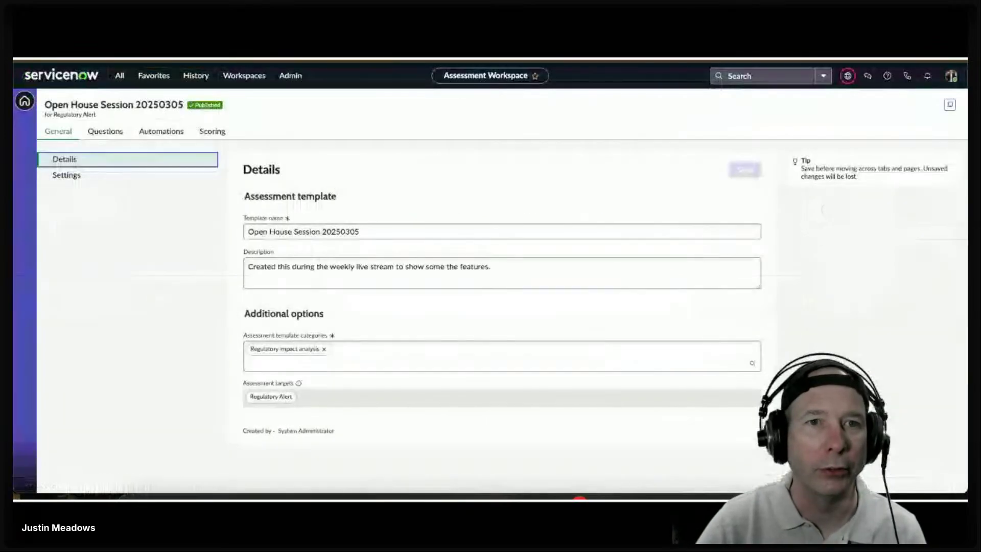
{"action": "left_click", "coordinate": [121, 76]}
{"action": "type", "text": "email"}
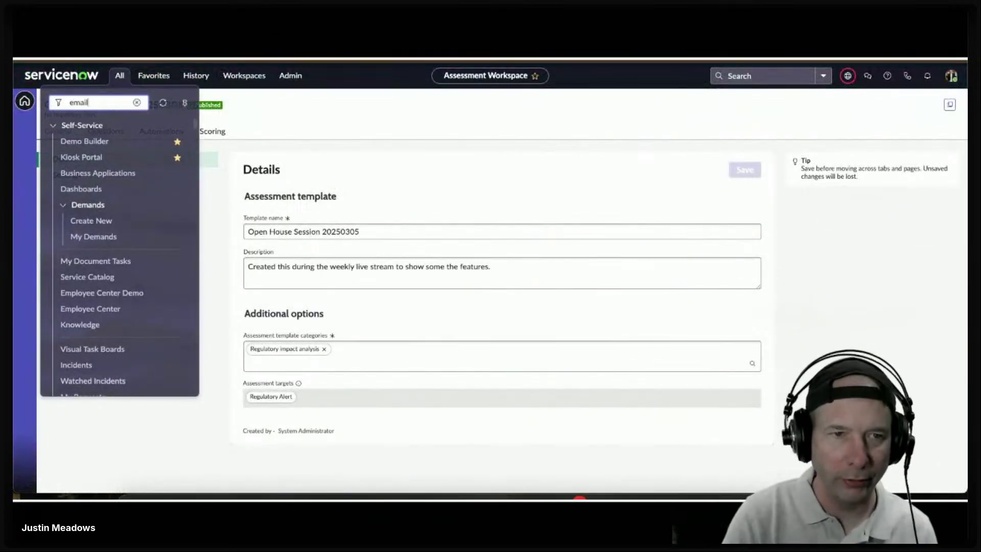
{"action": "type", "text": "s"}
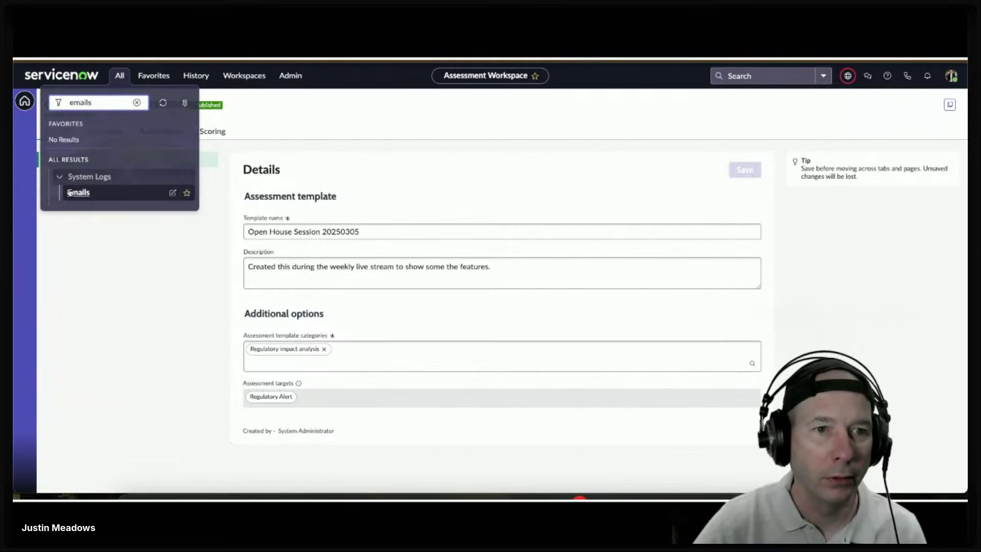
{"action": "left_click", "coordinate": [102, 192]}
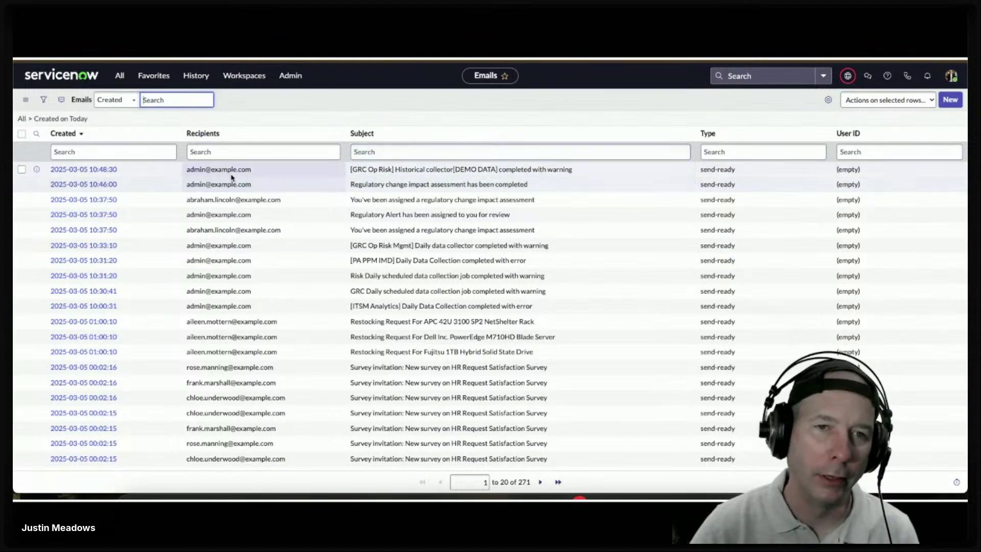
{"action": "right_click", "coordinate": [612, 99]}
{"action": "left_click", "coordinate": [635, 151]}
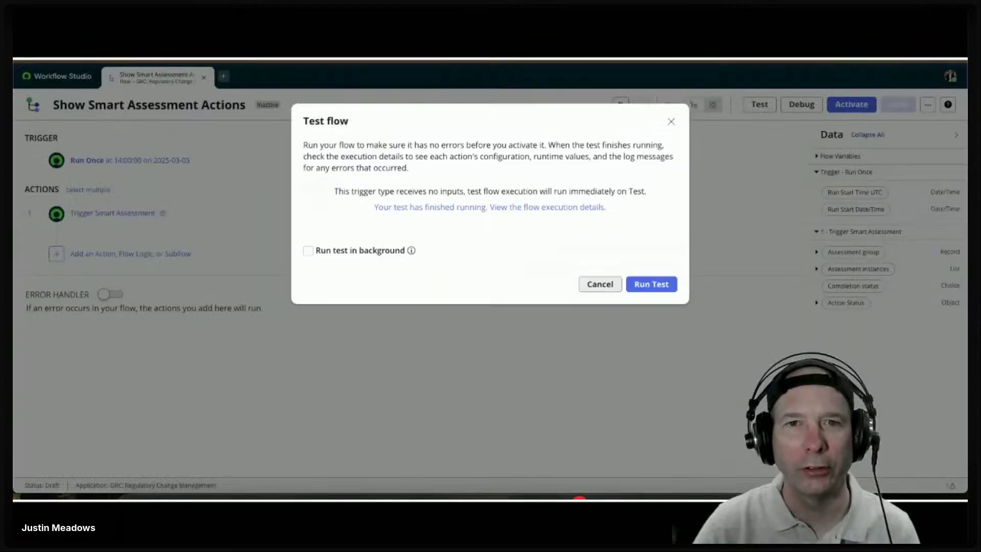
Step: Open the test run's execution details and examine the Trigger Smart Assessment action's configuration and output data
{"action": "left_click", "coordinate": [507, 206]}
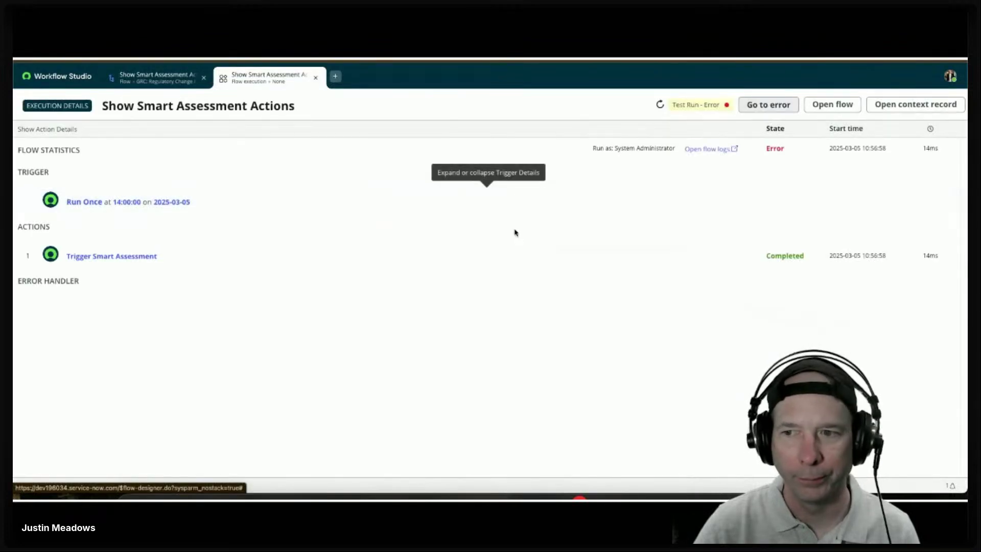
{"action": "left_click", "coordinate": [519, 253]}
{"action": "scroll", "coordinate": [423, 306], "scroll_direction": "down", "scroll_amount": 2}
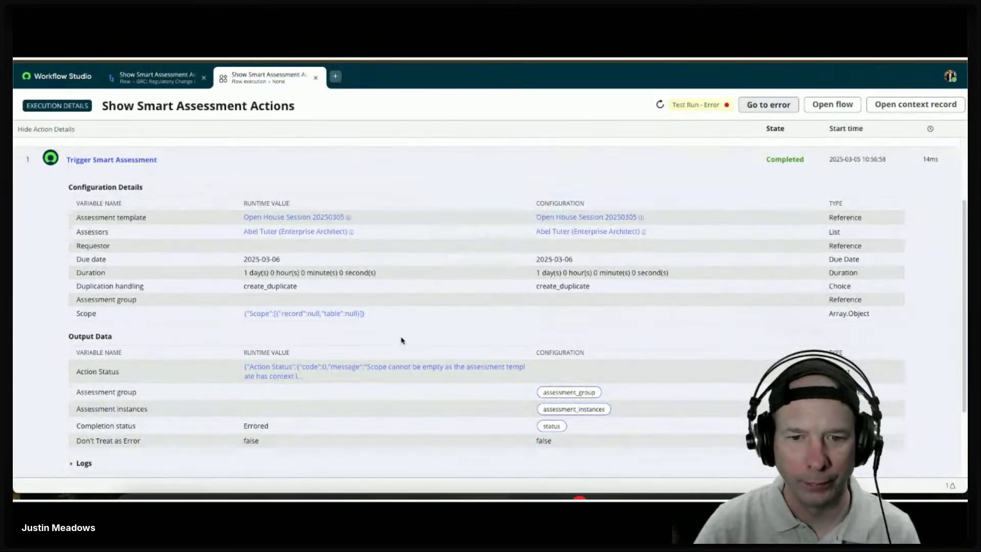
Step: Read the full Action Status message of the Trigger Smart Assessment run, and close the execution details and the flow test dialog
{"action": "left_click", "coordinate": [393, 367]}
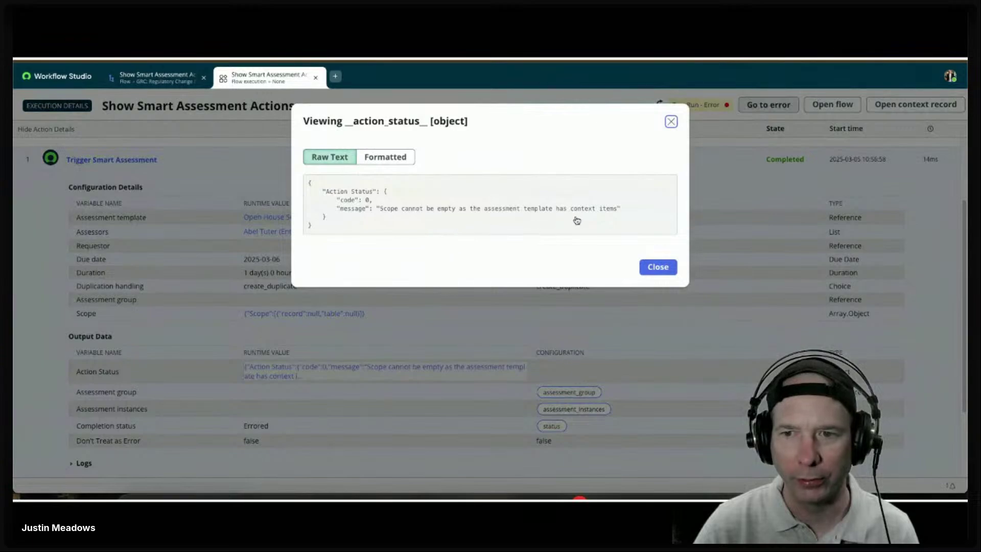
{"action": "left_click", "coordinate": [658, 267]}
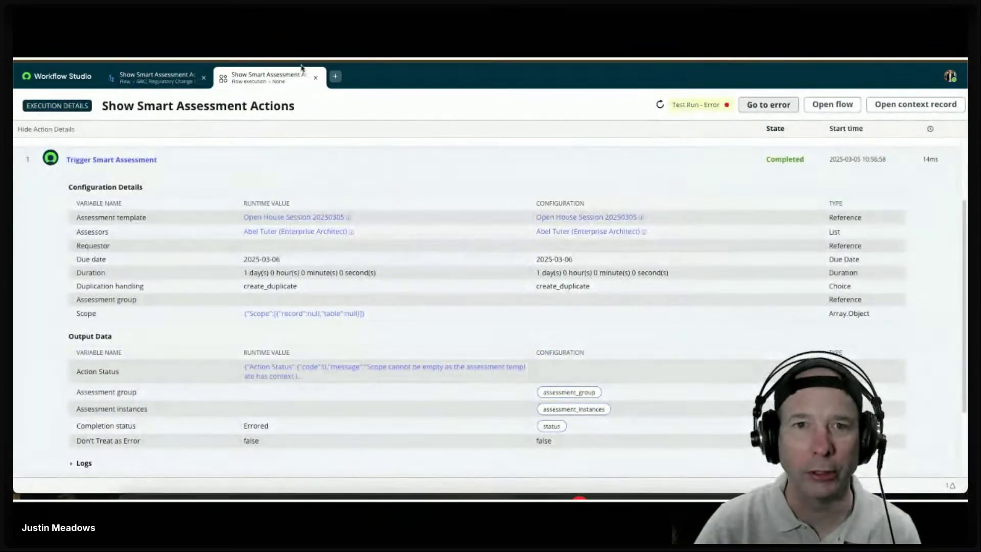
{"action": "left_click", "coordinate": [315, 78]}
{"action": "left_click", "coordinate": [596, 283]}
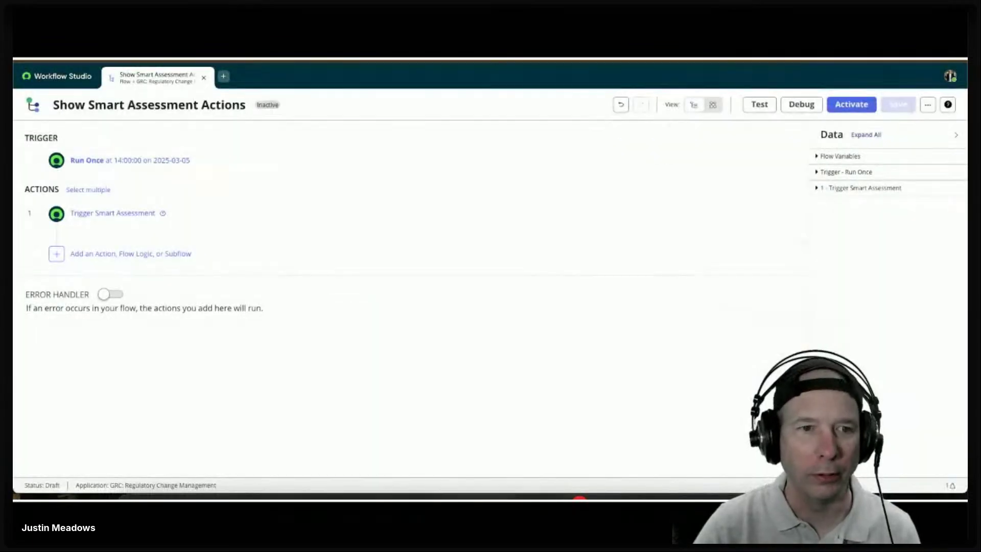
Step: Inspect the Scope input of the Trigger Smart Assessment action and the data the Run Once trigger offers for it
{"action": "left_click", "coordinate": [298, 221]}
{"action": "scroll", "coordinate": [555, 383], "scroll_direction": "down", "scroll_amount": 3}
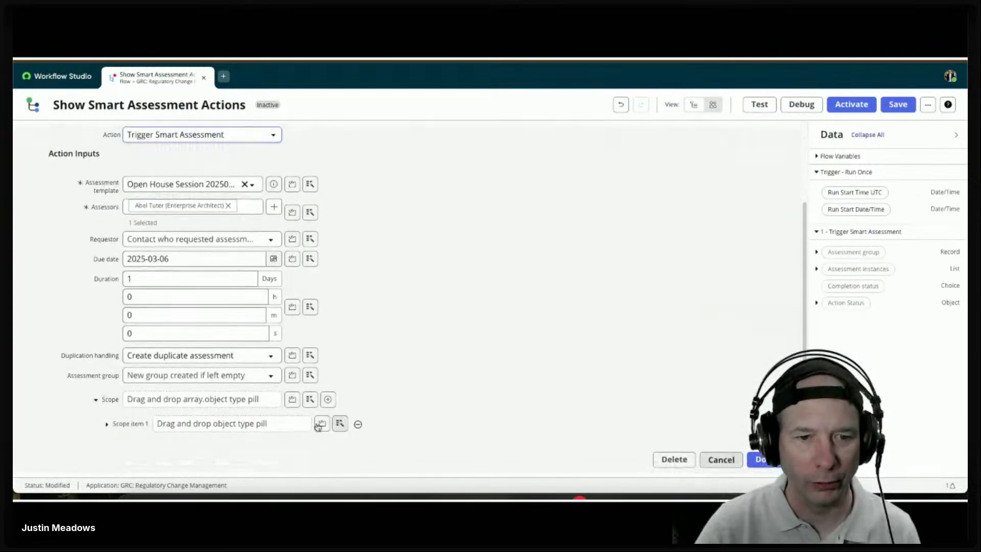
{"action": "left_click", "coordinate": [107, 424]}
{"action": "left_click", "coordinate": [105, 424]}
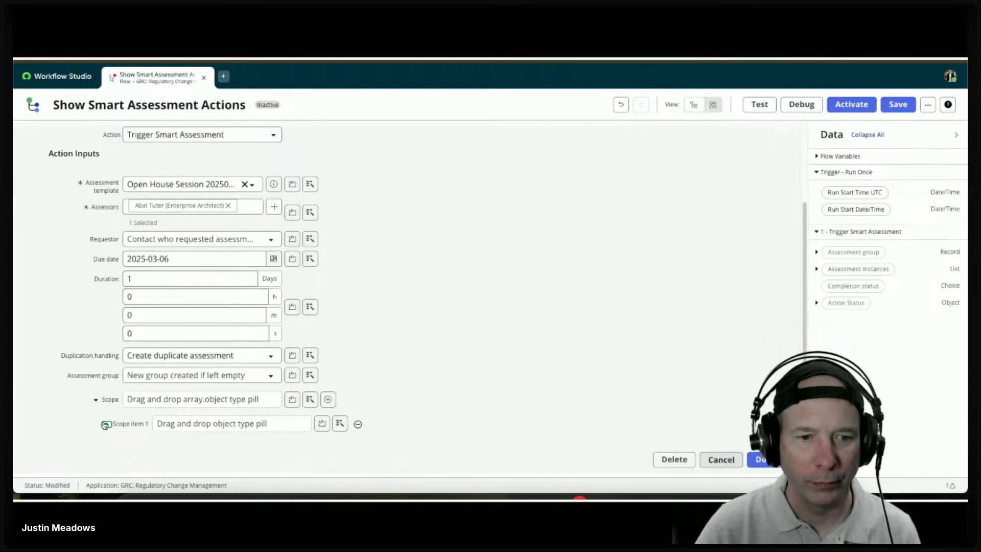
{"action": "left_click", "coordinate": [95, 399]}
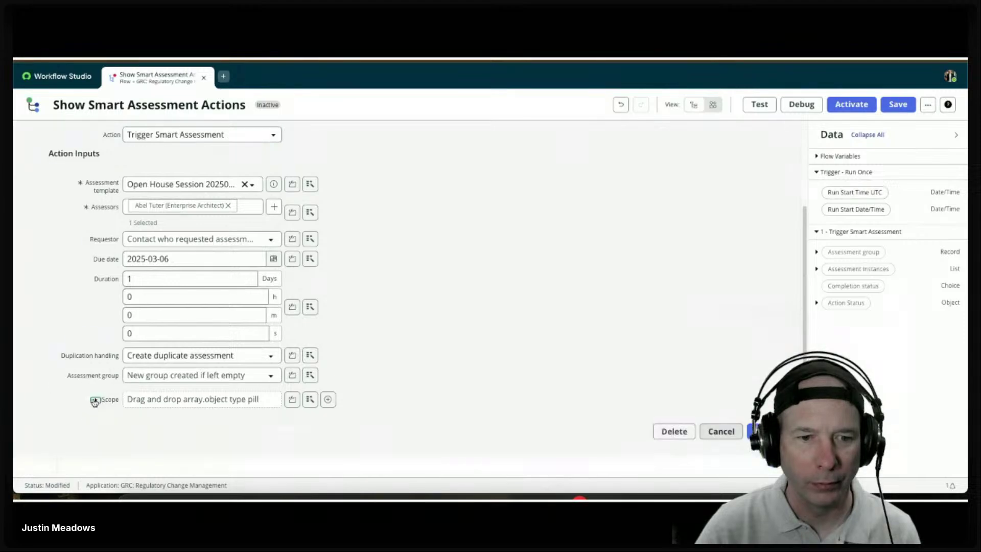
{"action": "left_click", "coordinate": [310, 400]}
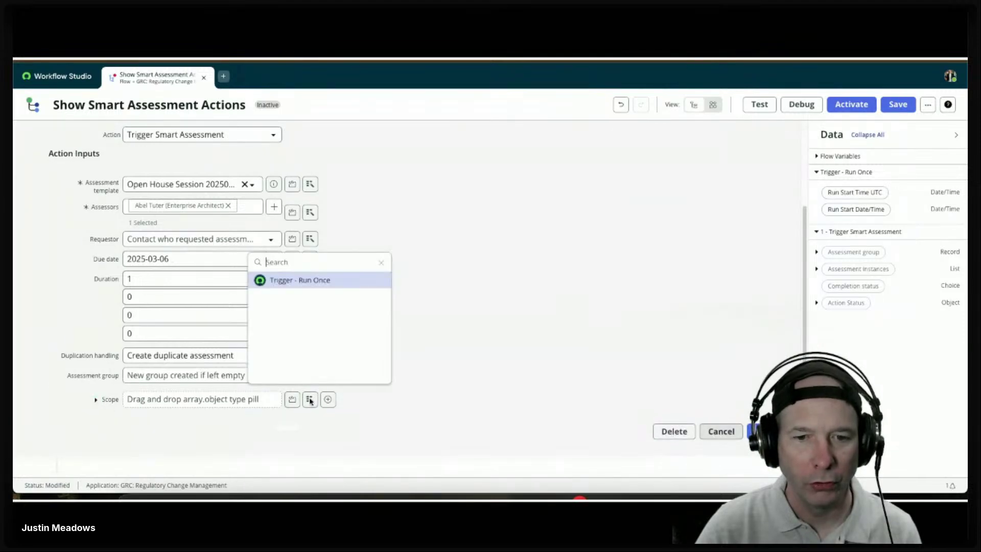
{"action": "left_click", "coordinate": [309, 281]}
{"action": "scroll", "coordinate": [265, 256], "scroll_direction": "up", "scroll_amount": 3}
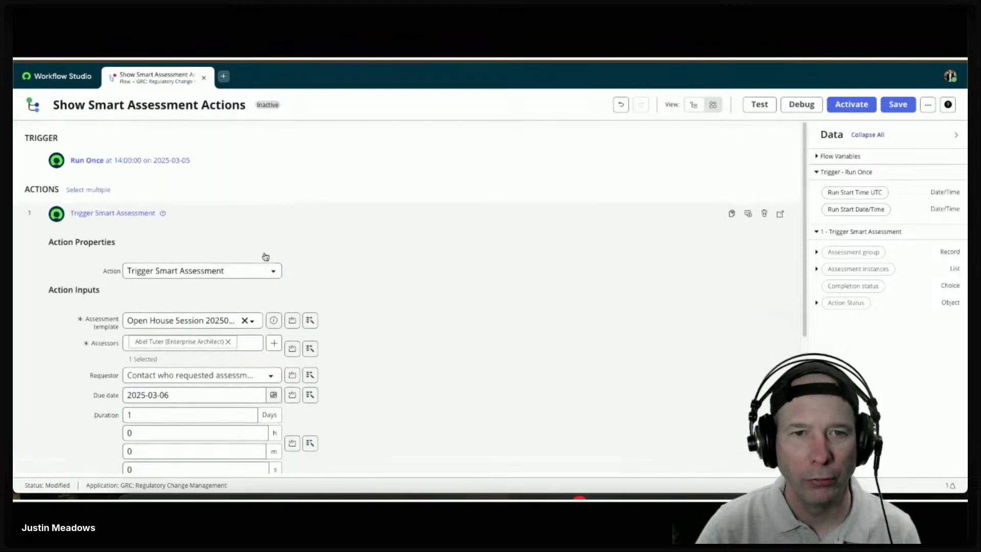
Step: Change the flow's trigger to a record Created or Updated on the Regulatory alert table
{"action": "left_click", "coordinate": [132, 161]}
{"action": "left_click", "coordinate": [182, 188]}
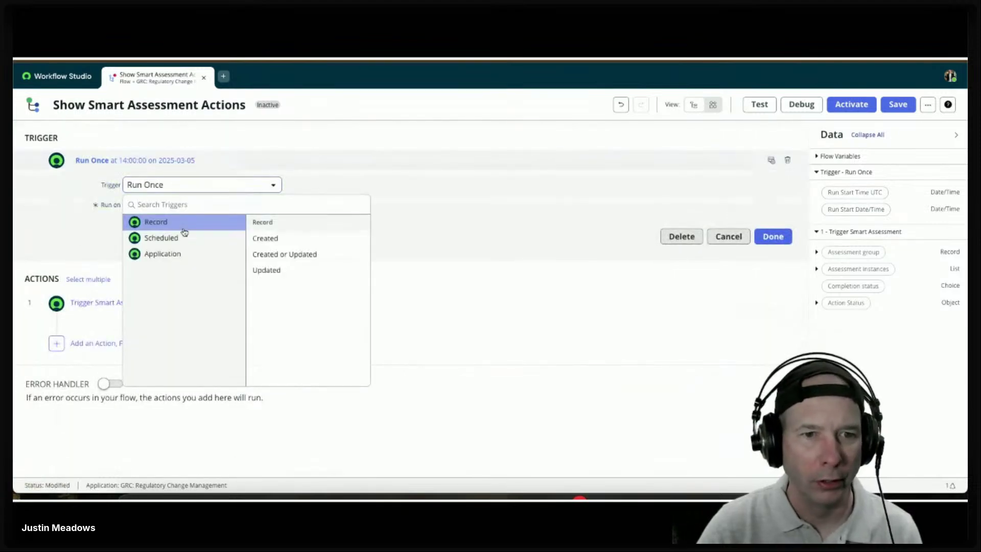
{"action": "left_click", "coordinate": [277, 254]}
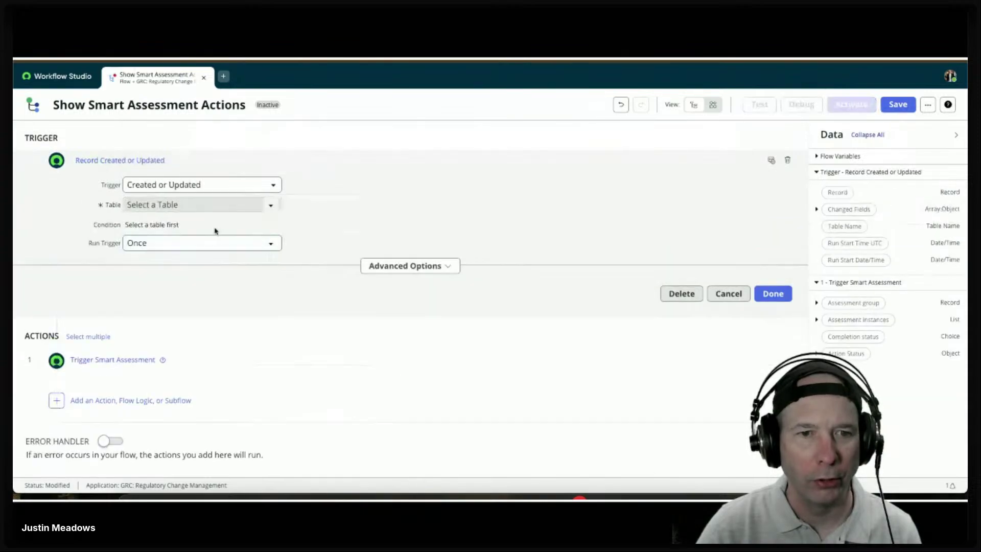
{"action": "left_click", "coordinate": [189, 205]}
{"action": "type", "text": "regulatr"}
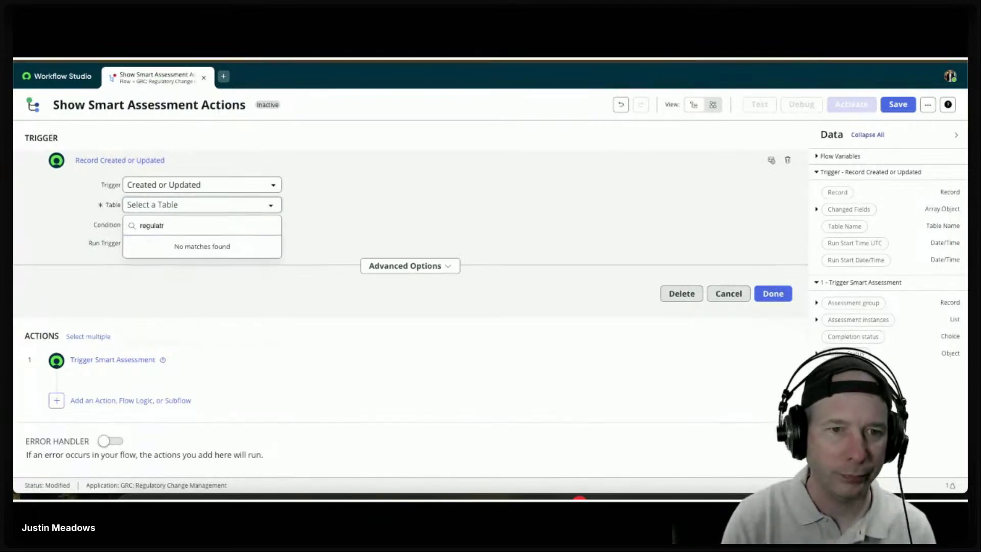
{"action": "key", "text": "BackSpace"}
{"action": "type", "text": "ory al"}
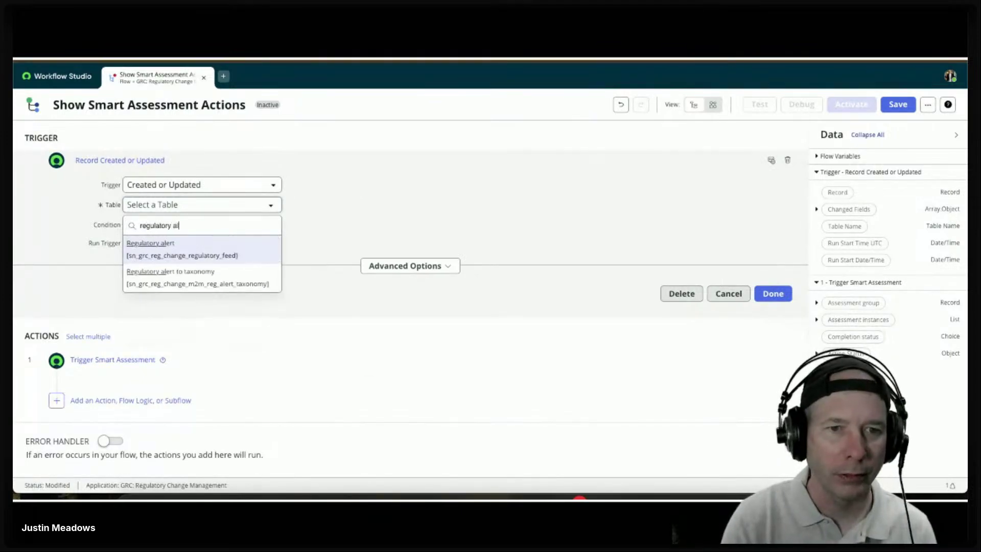
{"action": "type", "text": "er"}
{"action": "left_click", "coordinate": [164, 244]}
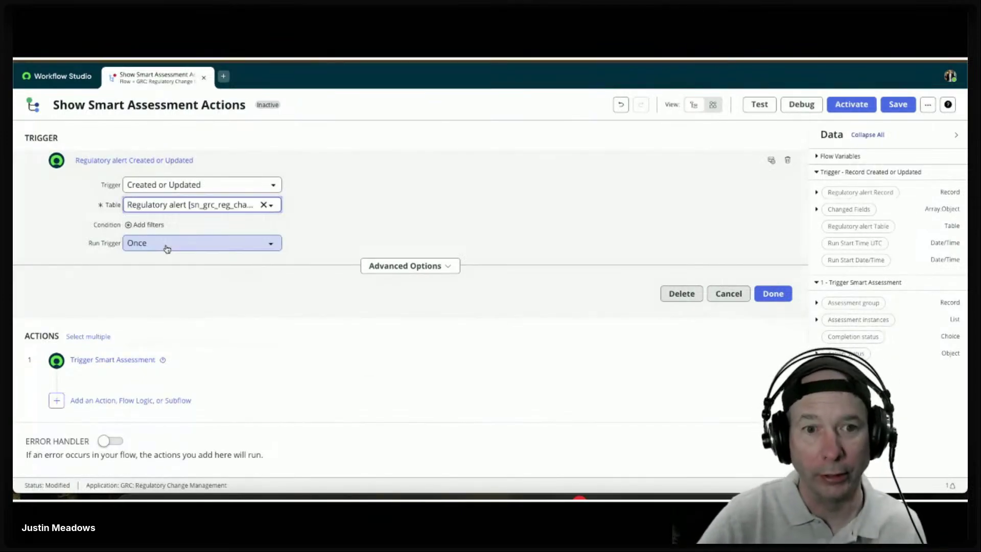
{"action": "left_click", "coordinate": [772, 294]}
Step: Set the Trigger Smart Assessment action's Scope to the trigger's Changed Fields data, accepting the overwrite, and finish the action
{"action": "left_click", "coordinate": [272, 236]}
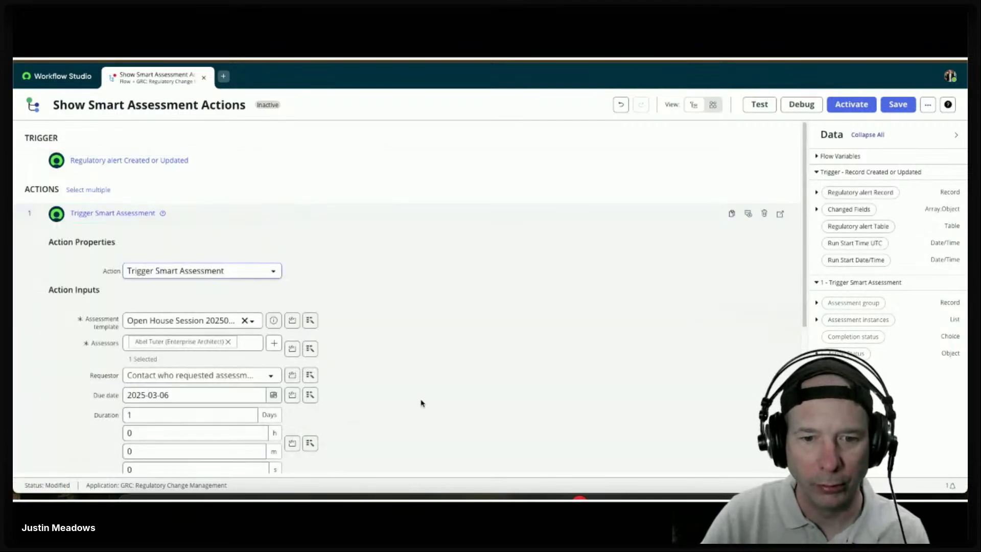
{"action": "scroll", "coordinate": [345, 407], "scroll_direction": "down", "scroll_amount": 4}
{"action": "left_click", "coordinate": [307, 339]}
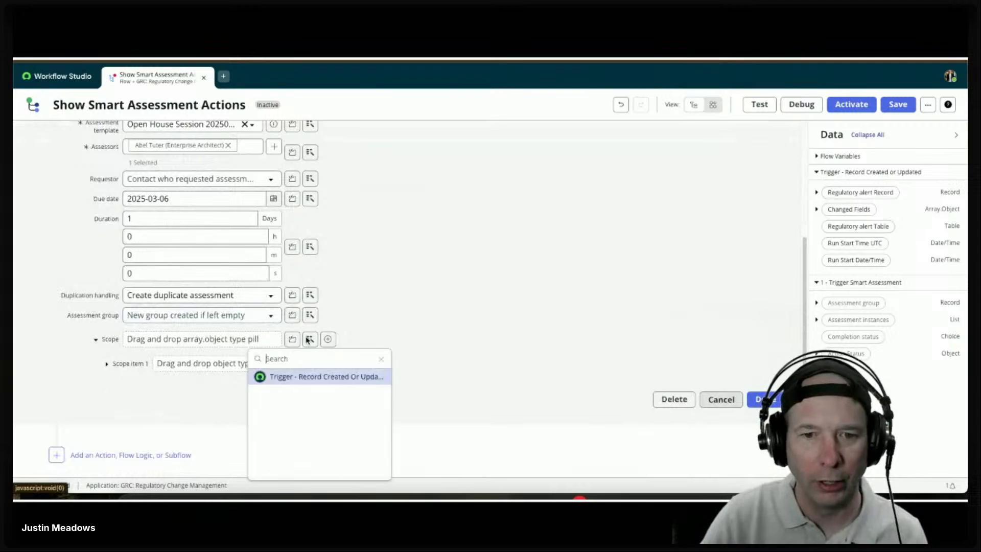
{"action": "left_click", "coordinate": [358, 375]}
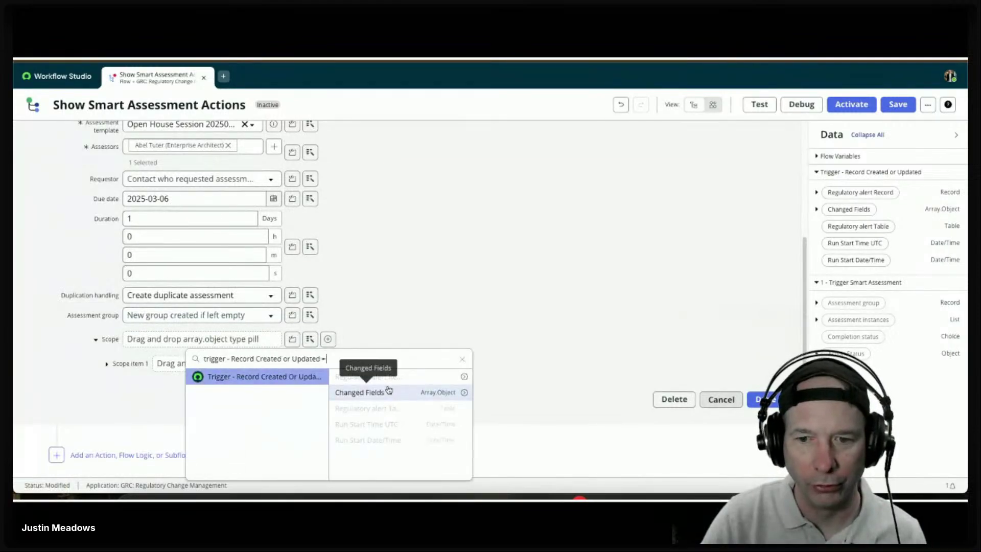
{"action": "left_click", "coordinate": [407, 394]}
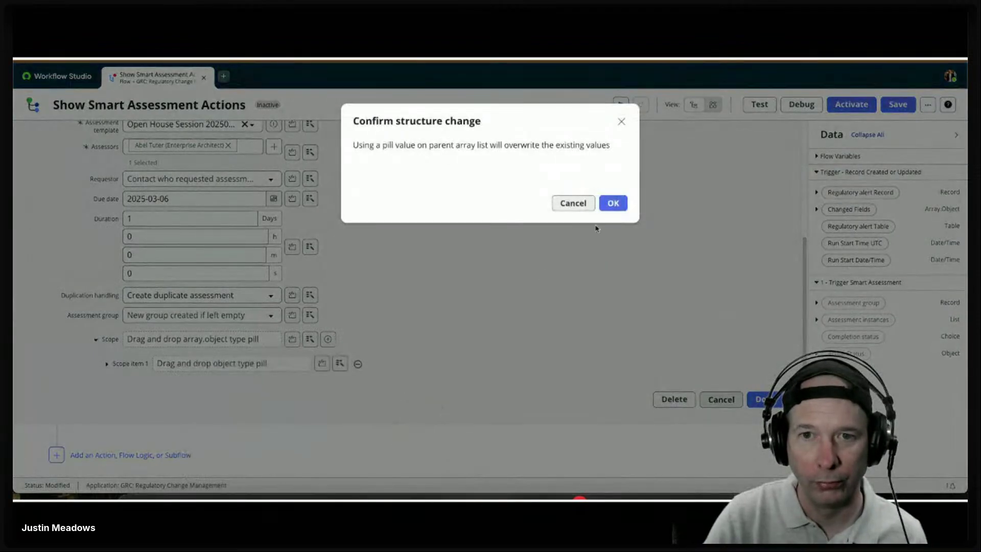
{"action": "left_click", "coordinate": [615, 204]}
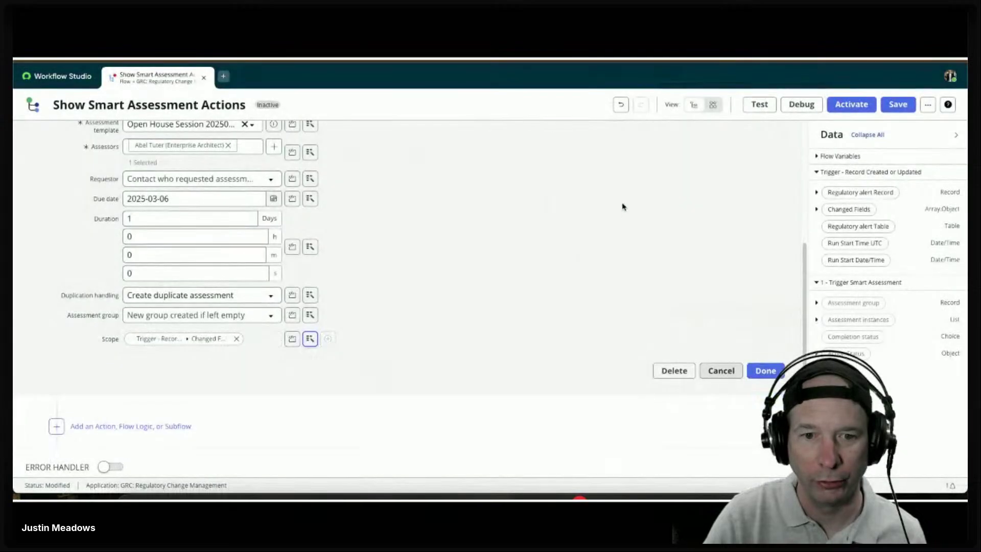
{"action": "left_click", "coordinate": [781, 372]}
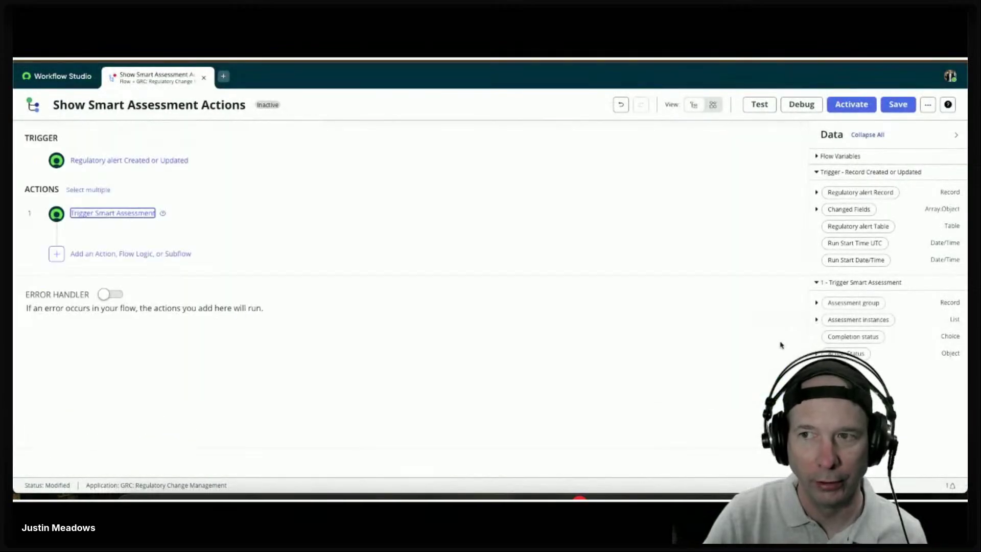
Step: Save the flow and prepare a test with one changed field: name overall_impact, previous value 1, current value 2
{"action": "left_click", "coordinate": [896, 105]}
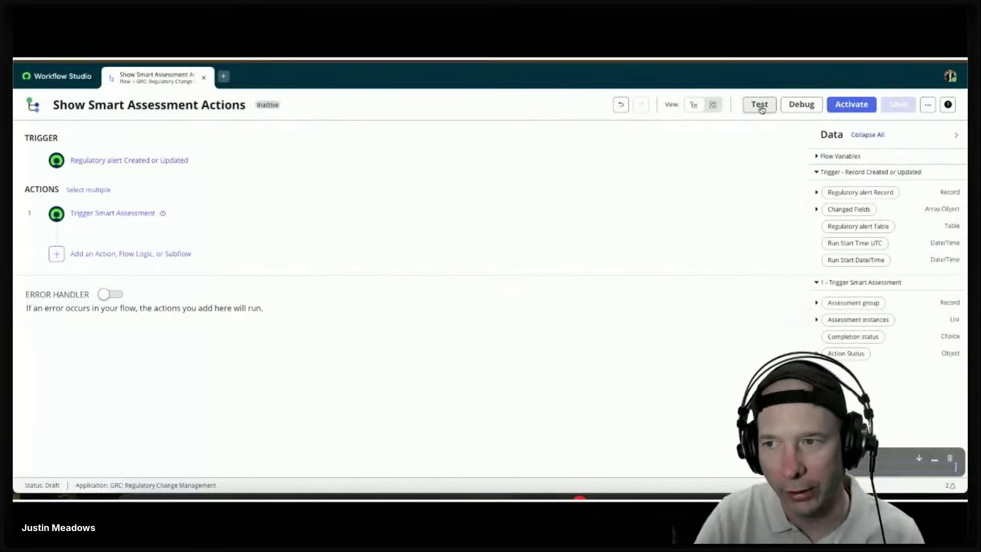
{"action": "left_click", "coordinate": [760, 105]}
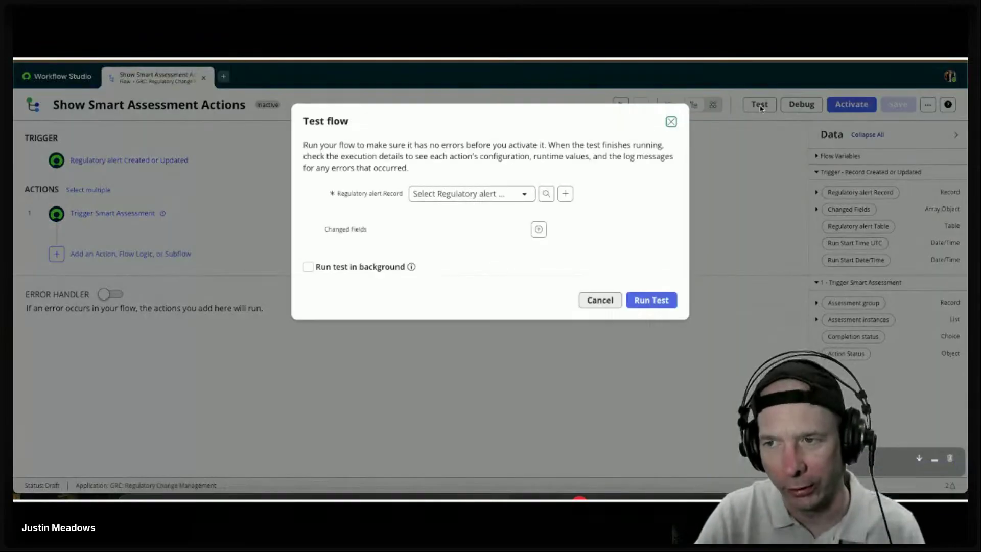
{"action": "left_click", "coordinate": [539, 229]}
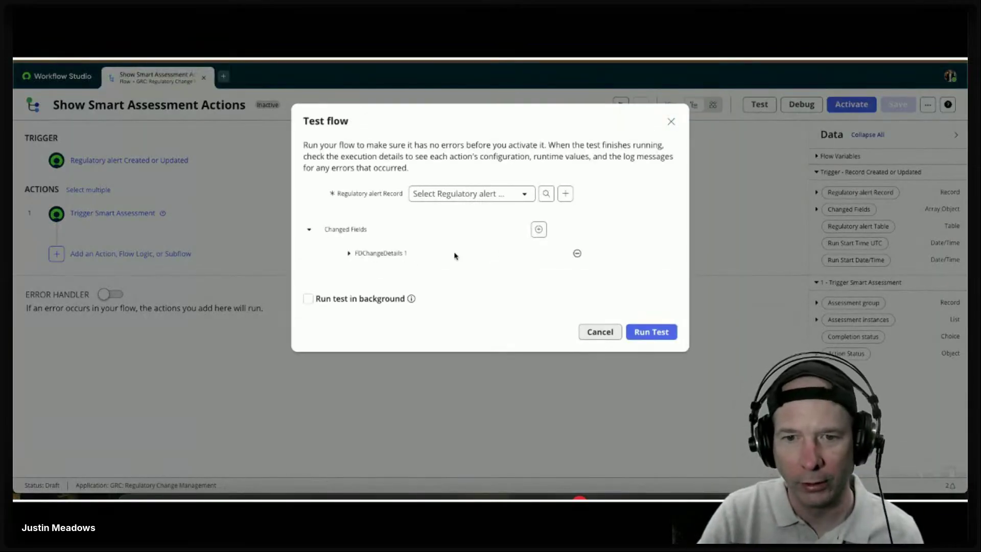
{"action": "left_click", "coordinate": [354, 254]}
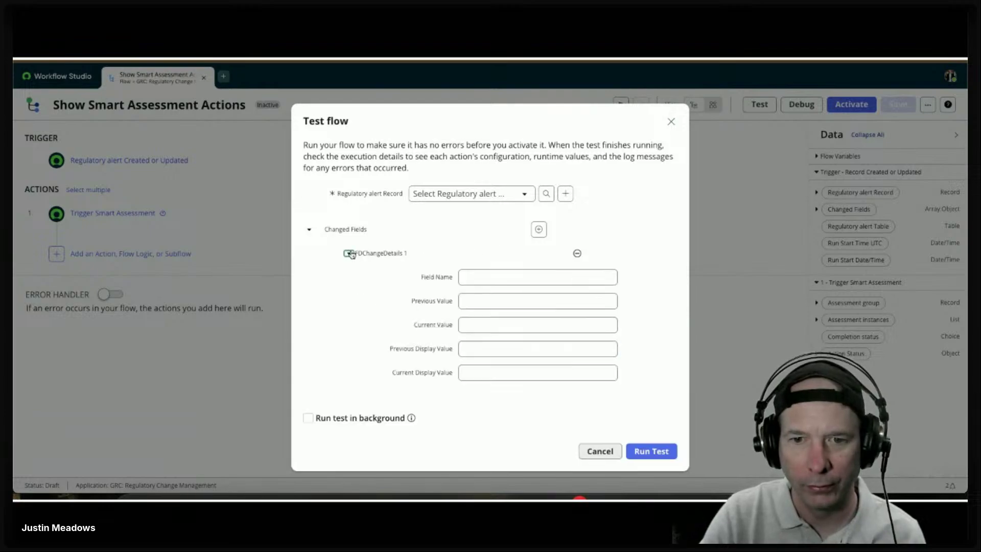
{"action": "left_click", "coordinate": [494, 275]}
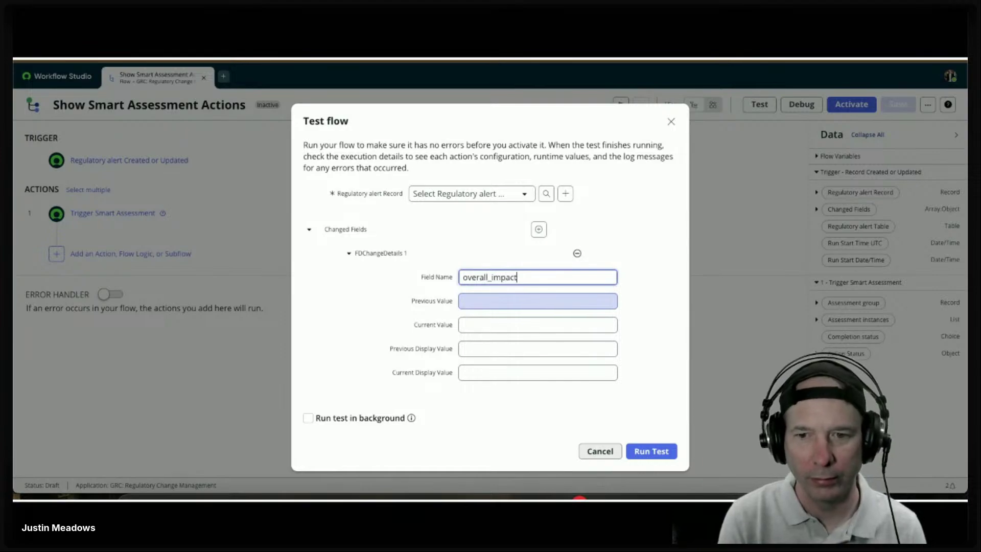
{"action": "left_click", "coordinate": [536, 301]}
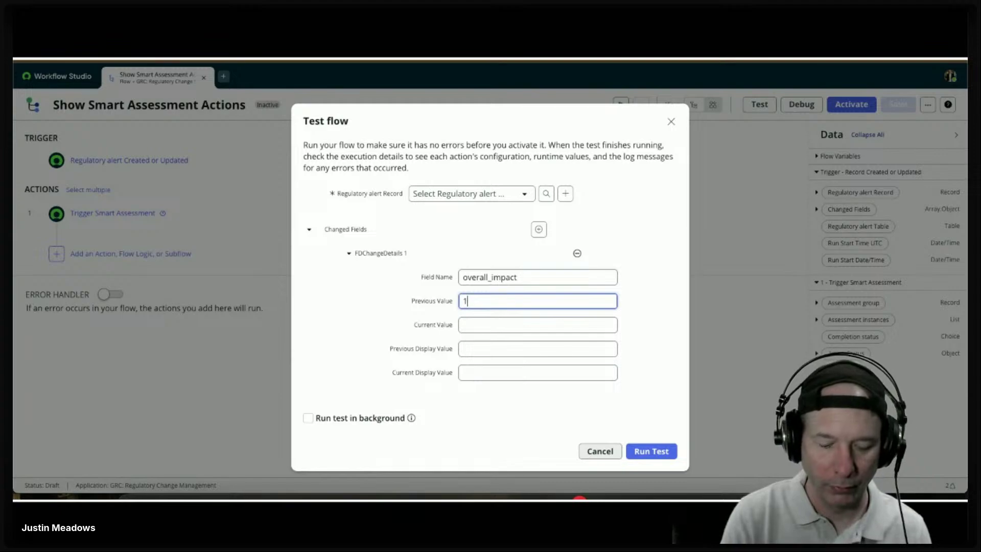
{"action": "key", "text": "Tab"}
{"action": "type", "text": "2"}
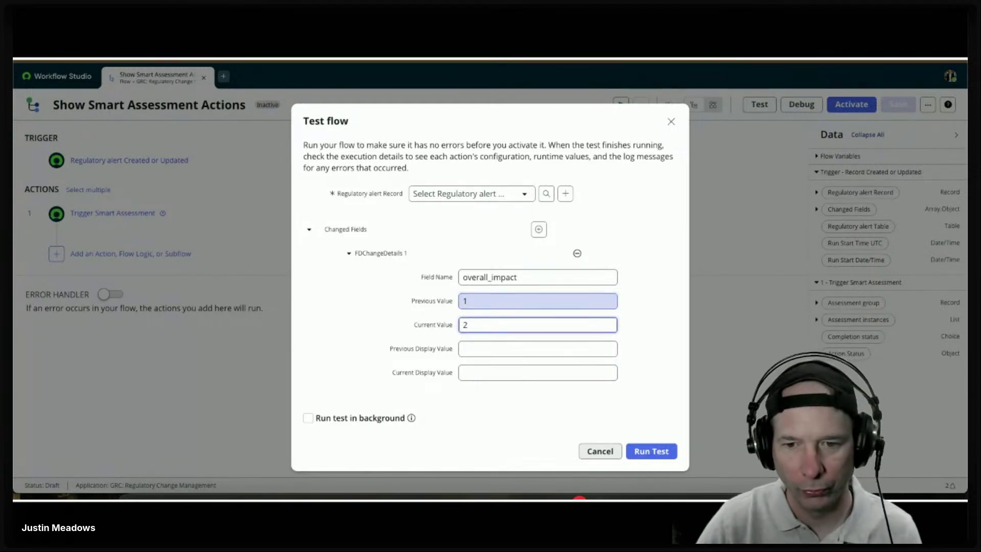
Step: Choose the Federal Reserve Board capital requirements announcement as the test's regulatory alert record and run the test
{"action": "left_click", "coordinate": [643, 454]}
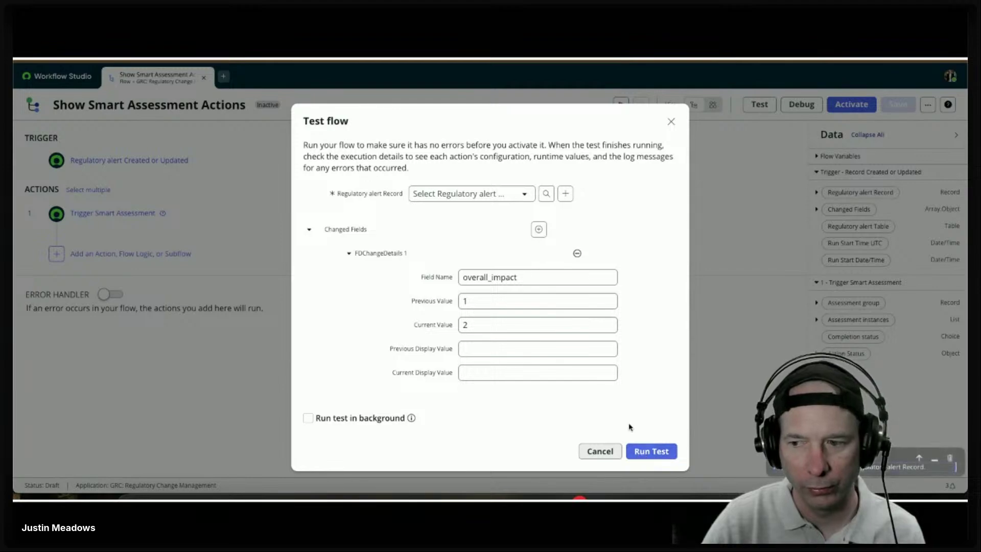
{"action": "left_click", "coordinate": [462, 192]}
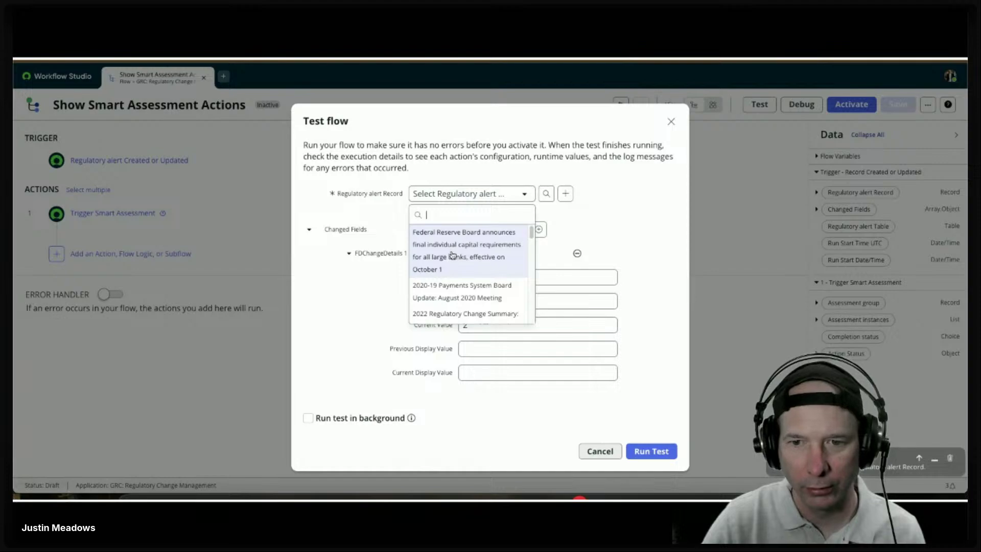
{"action": "left_click", "coordinate": [449, 238]}
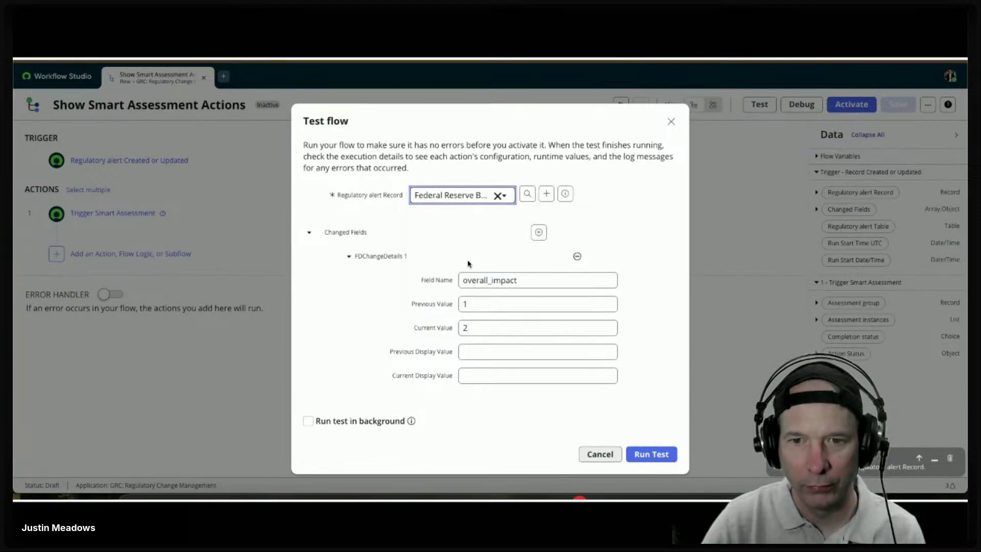
{"action": "left_click", "coordinate": [651, 452]}
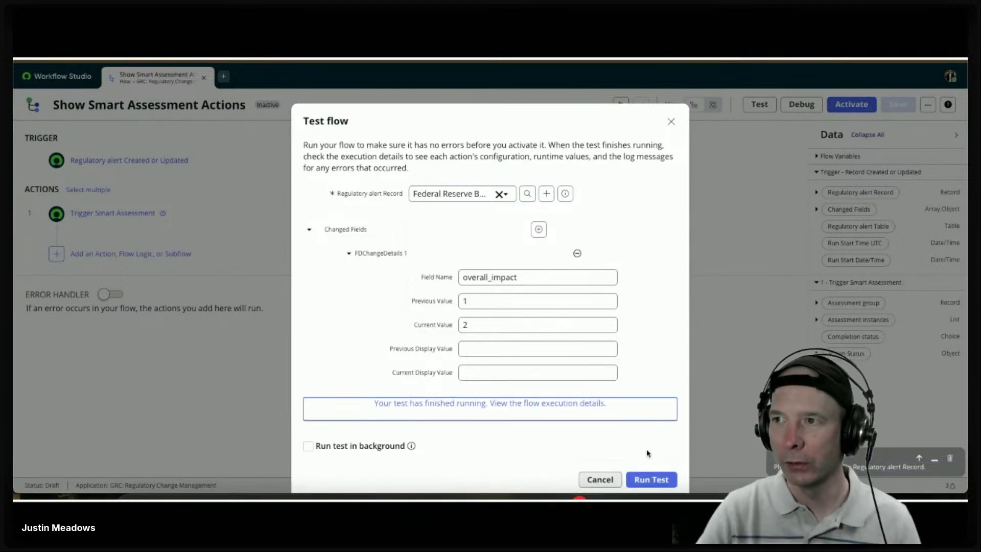
Step: View the new test run's execution details and refresh today's ServiceNow email log to check for an assessment notification
{"action": "left_click", "coordinate": [538, 402]}
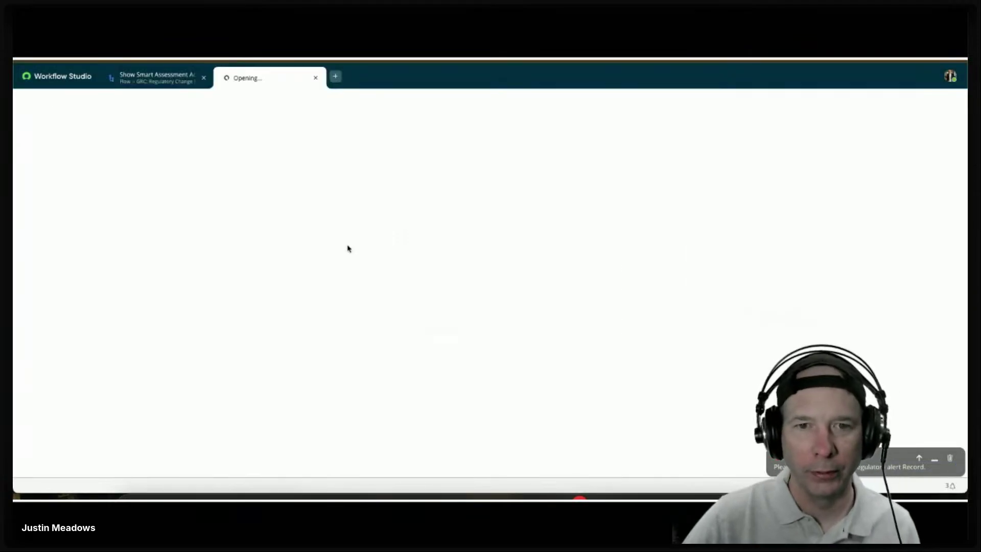
{"action": "left_click", "coordinate": [420, 261]}
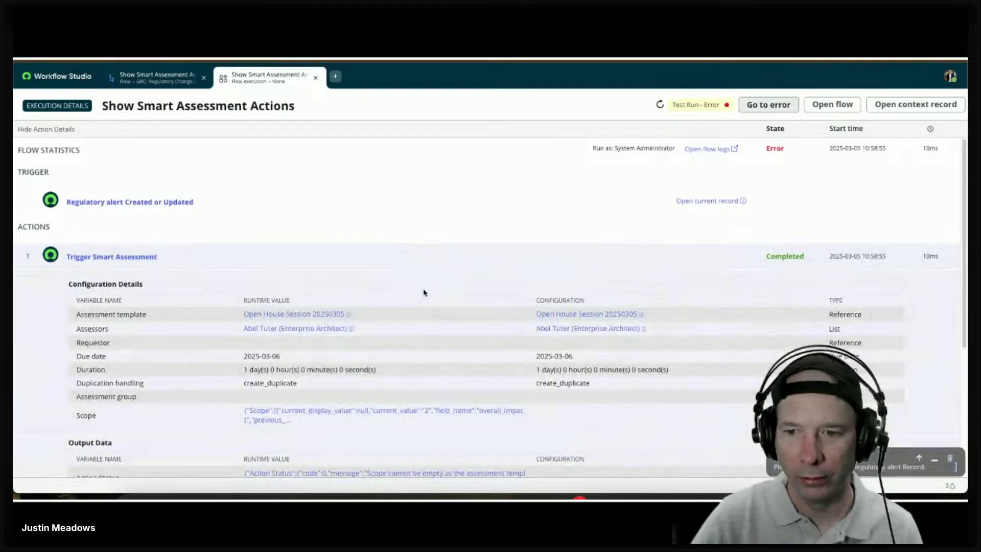
{"action": "scroll", "coordinate": [423, 292], "scroll_direction": "down", "scroll_amount": 4}
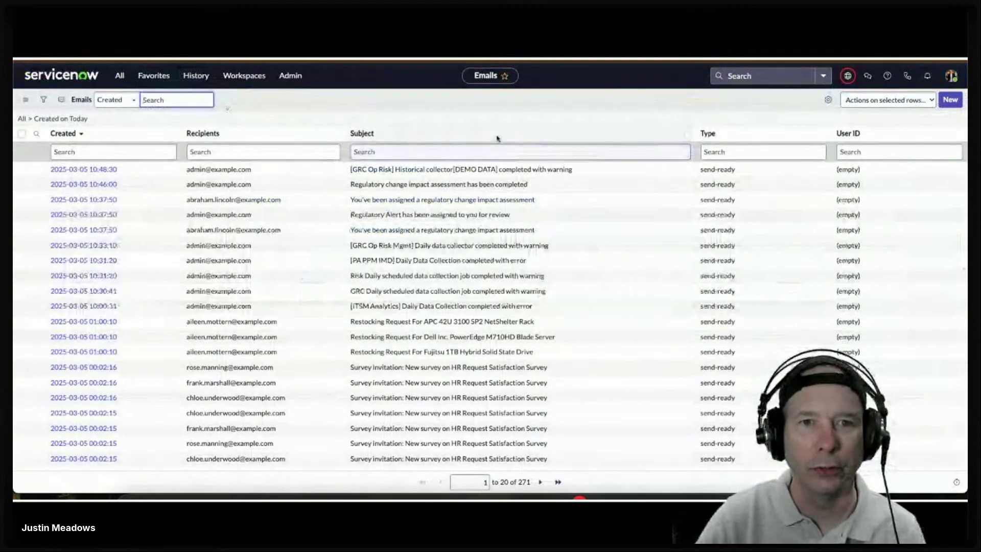
{"action": "right_click", "coordinate": [522, 102]}
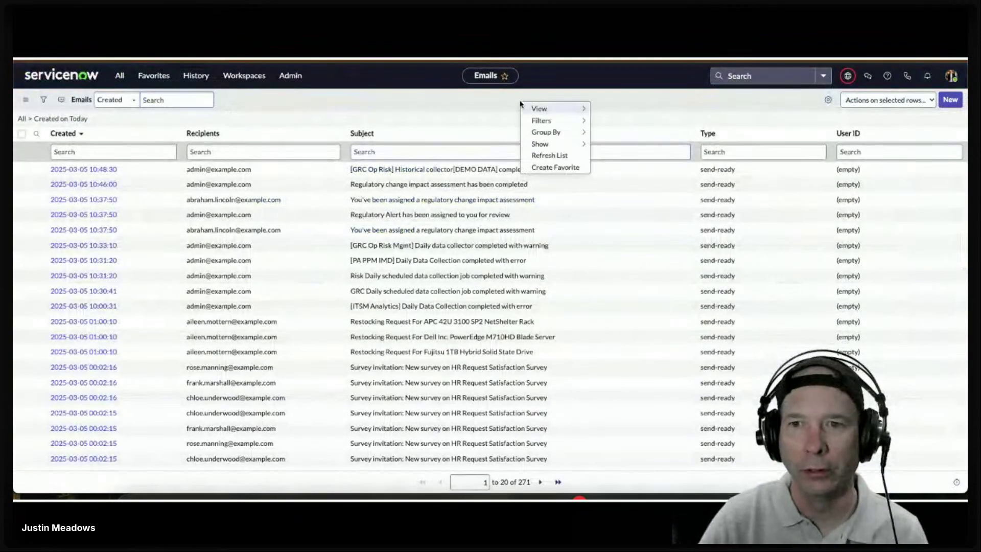
{"action": "left_click", "coordinate": [541, 155]}
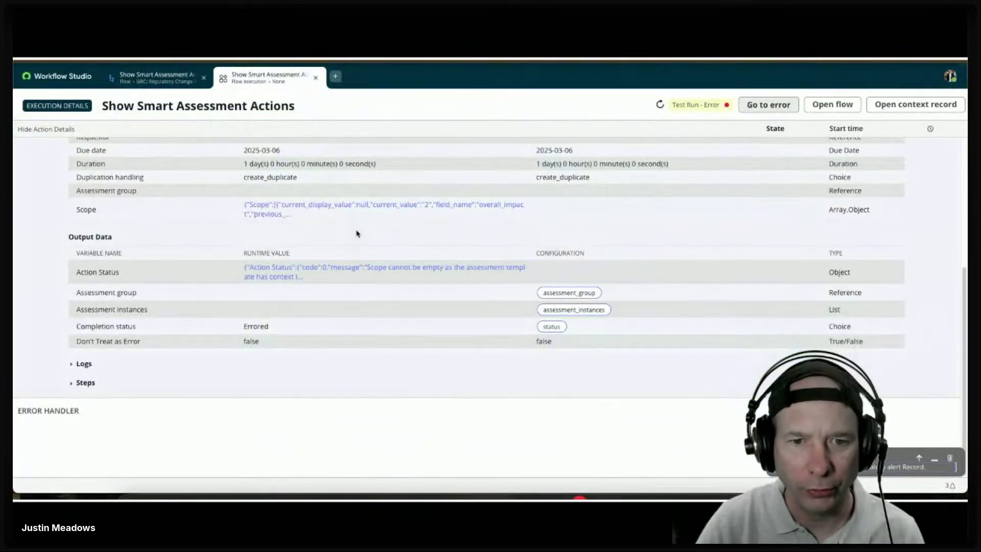
Step: Compare the flow's test with its execution details, checking the Trigger Smart Assessment action's configuration and output data
{"action": "scroll", "coordinate": [359, 262], "scroll_direction": "up", "scroll_amount": 5}
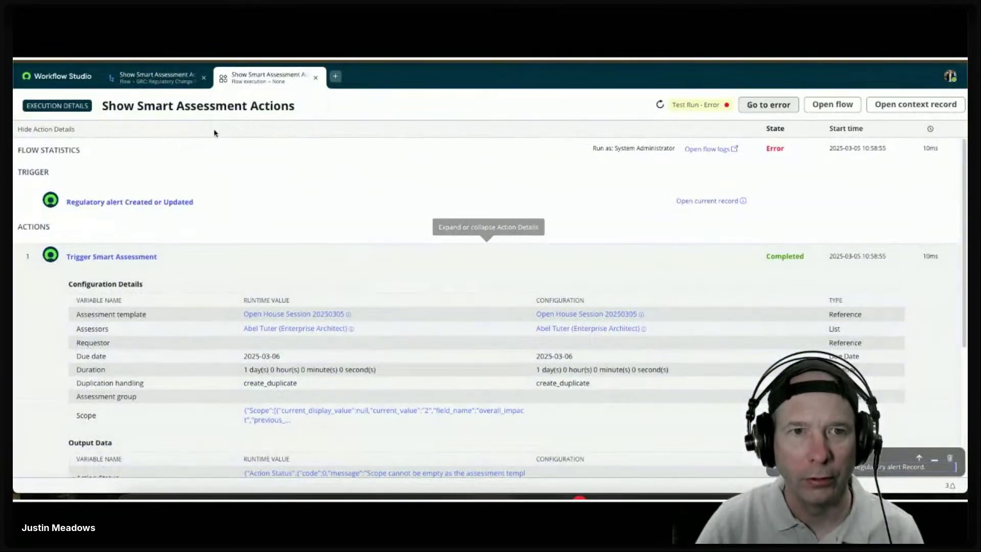
{"action": "left_click", "coordinate": [163, 79]}
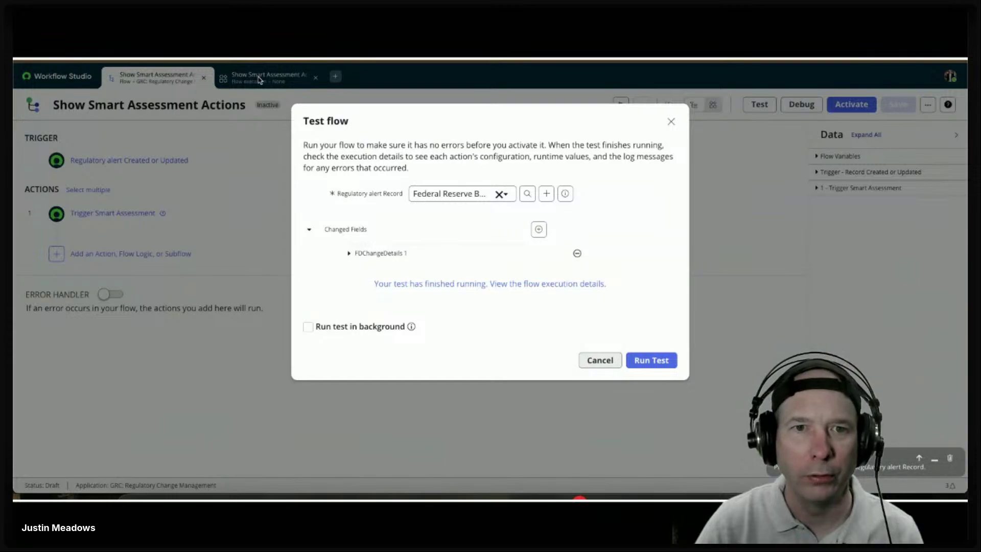
{"action": "left_click", "coordinate": [442, 284]}
{"action": "scroll", "coordinate": [357, 276], "scroll_direction": "down", "scroll_amount": 2}
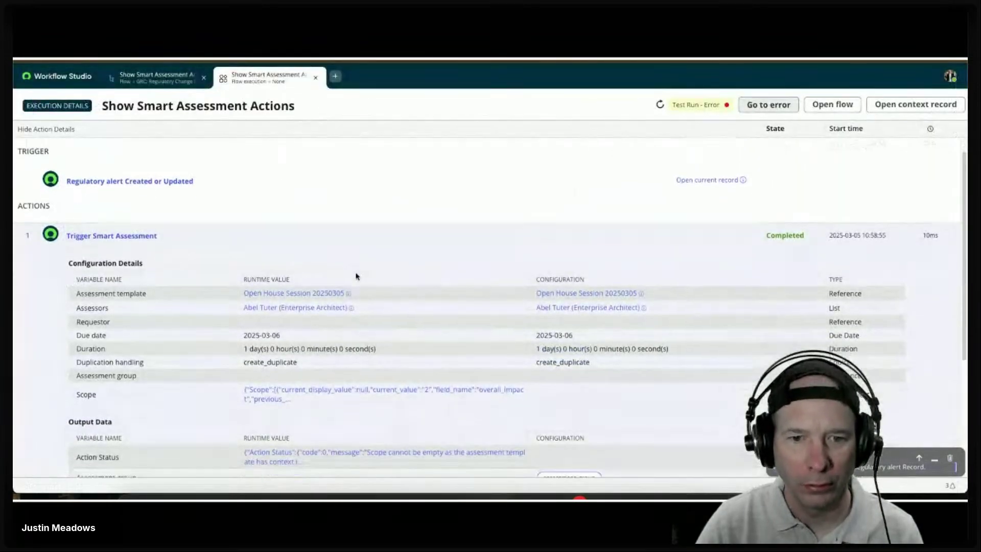
{"action": "scroll", "coordinate": [356, 265], "scroll_direction": "down", "scroll_amount": 2}
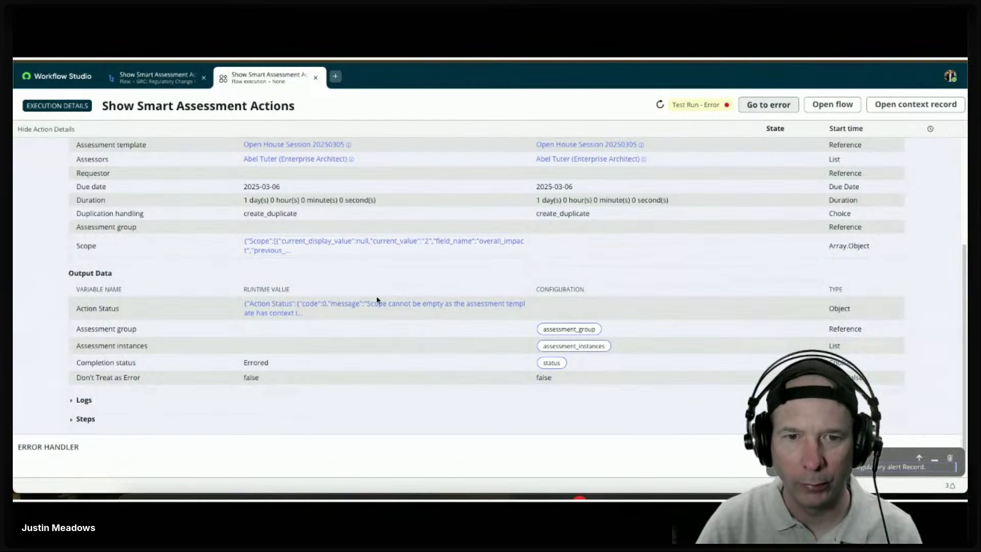
Step: Reopen the test run's execution details, examine the Trigger Smart Assessment action's Scope and Action Status values, and dismiss the notification
{"action": "left_click", "coordinate": [316, 79]}
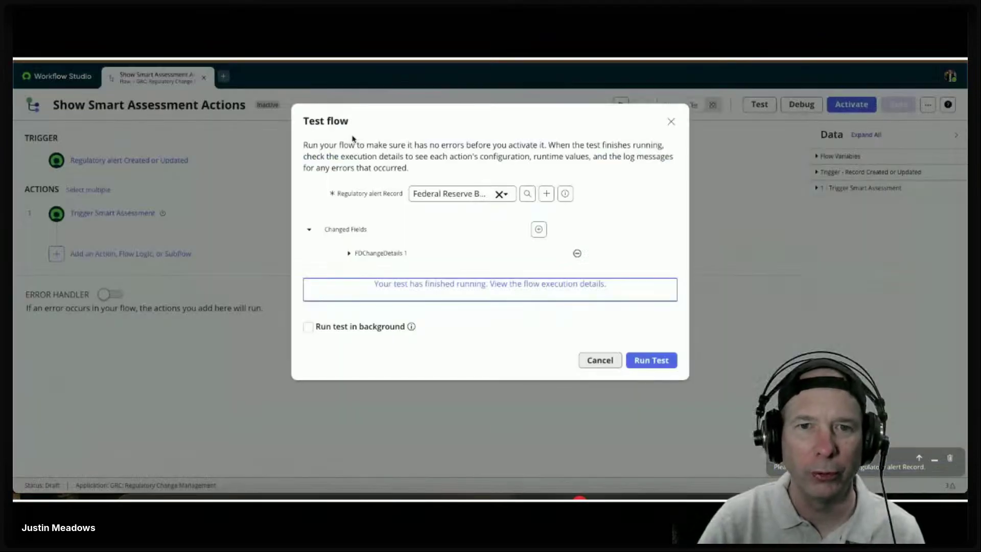
{"action": "left_click", "coordinate": [449, 287]}
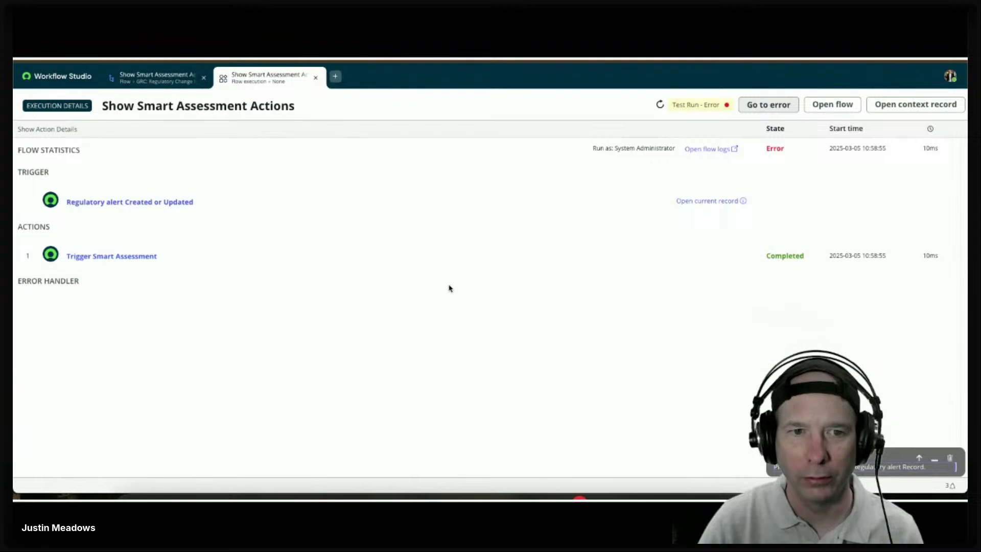
{"action": "left_click", "coordinate": [364, 262]}
{"action": "scroll", "coordinate": [366, 292], "scroll_direction": "down", "scroll_amount": 2}
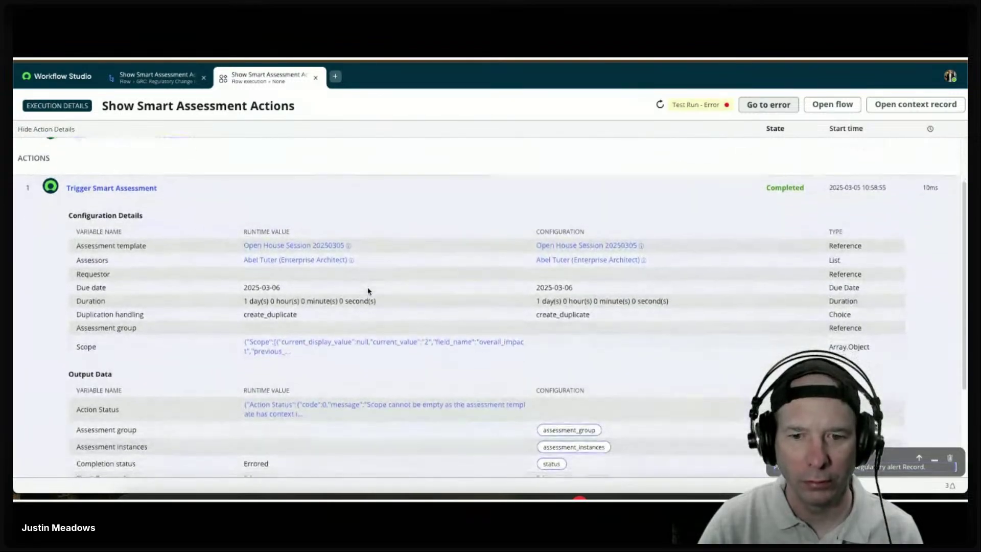
{"action": "scroll", "coordinate": [368, 291], "scroll_direction": "down", "scroll_amount": 1}
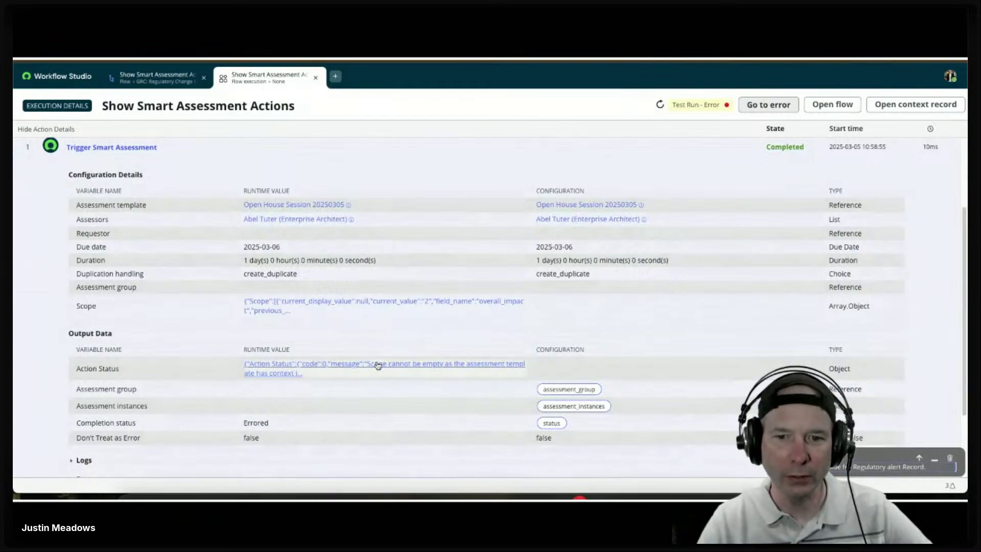
{"action": "scroll", "coordinate": [377, 364], "scroll_direction": "down", "scroll_amount": 1}
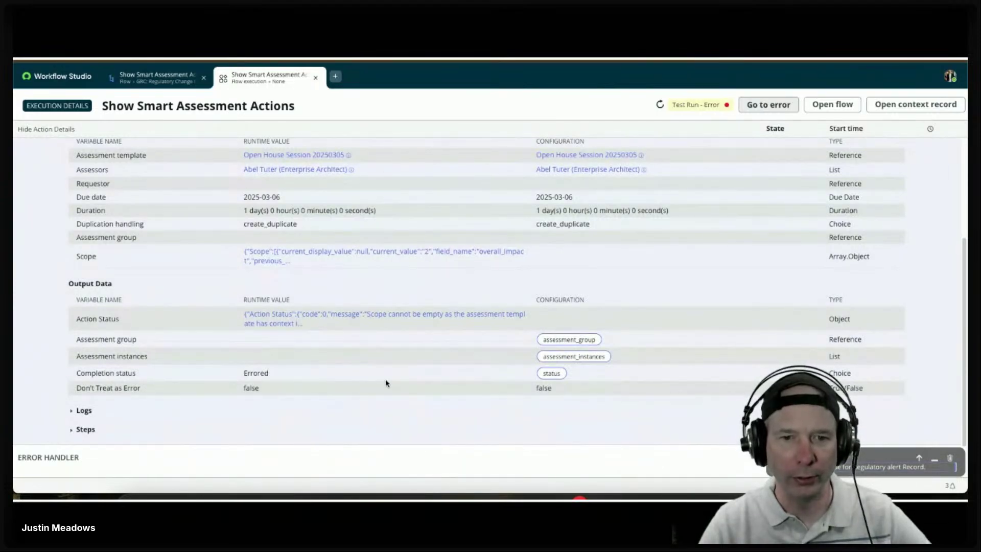
{"action": "left_click", "coordinate": [947, 457]}
Step: Switch to the ServiceNow documentation and go through Triggering assessments to the Configure the Trigger Smart Assessment Flow action page
{"action": "key", "text": "alt+Tab"}
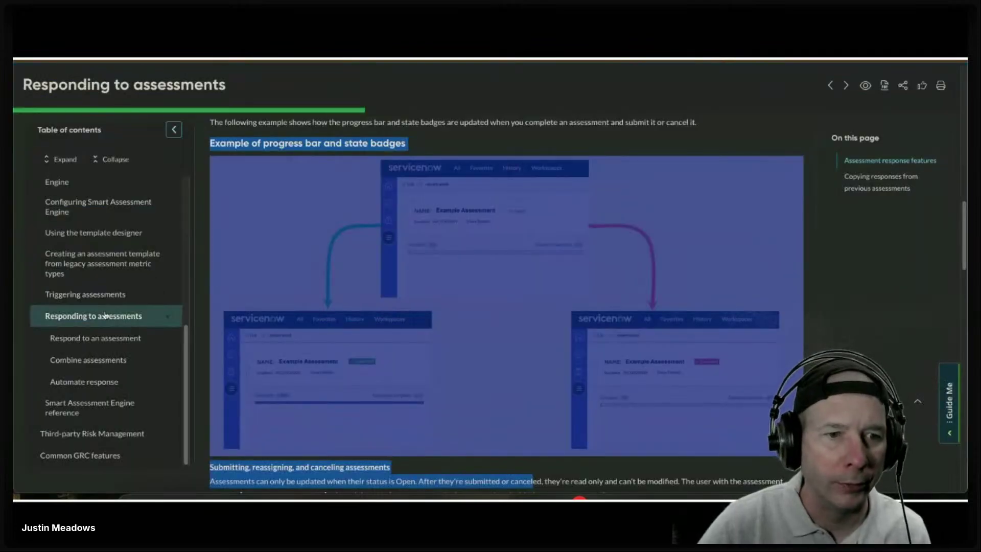
{"action": "scroll", "coordinate": [115, 357], "scroll_direction": "down", "scroll_amount": 2}
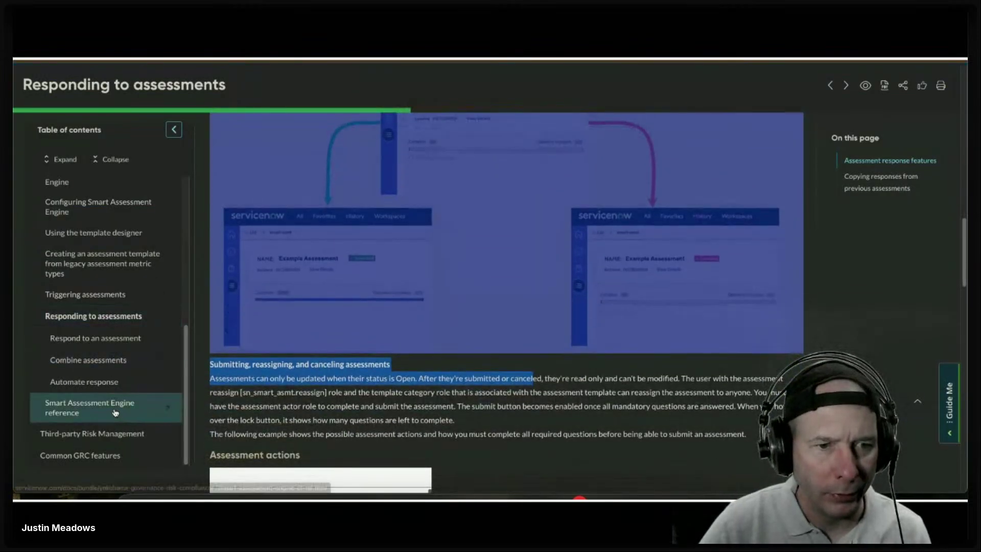
{"action": "left_click", "coordinate": [116, 413]}
{"action": "left_click", "coordinate": [87, 233]}
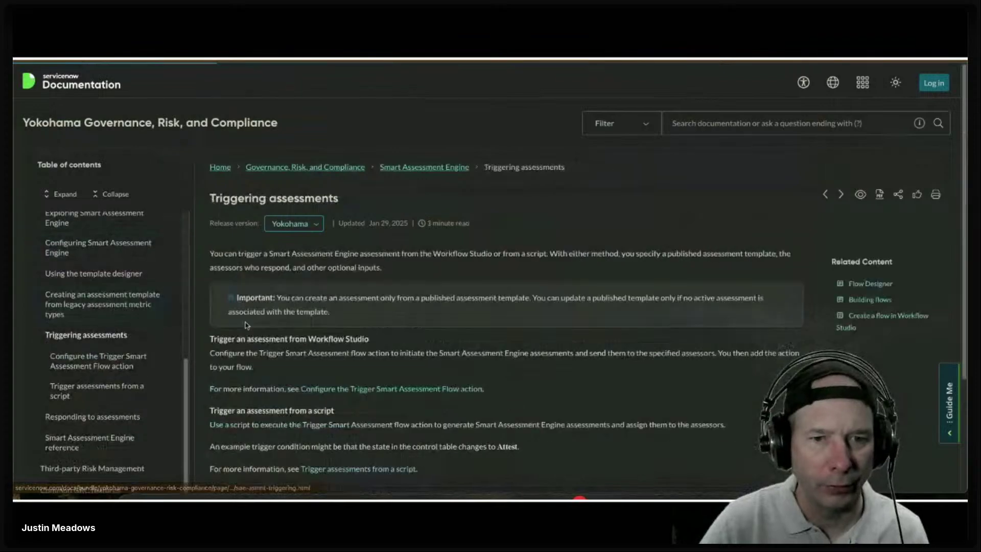
{"action": "scroll", "coordinate": [319, 333], "scroll_direction": "down", "scroll_amount": 2}
{"action": "scroll", "coordinate": [353, 302], "scroll_direction": "down", "scroll_amount": 1}
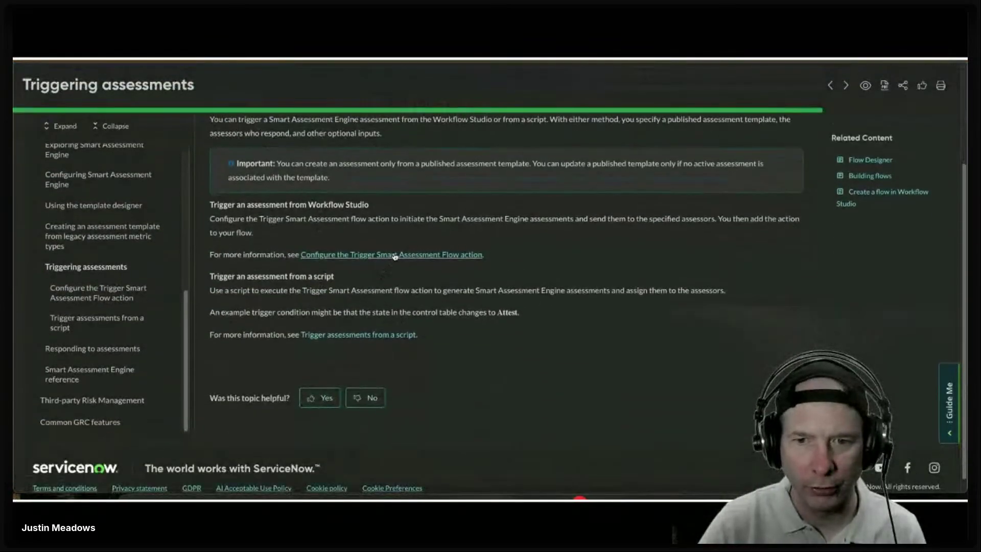
{"action": "left_click", "coordinate": [394, 255]}
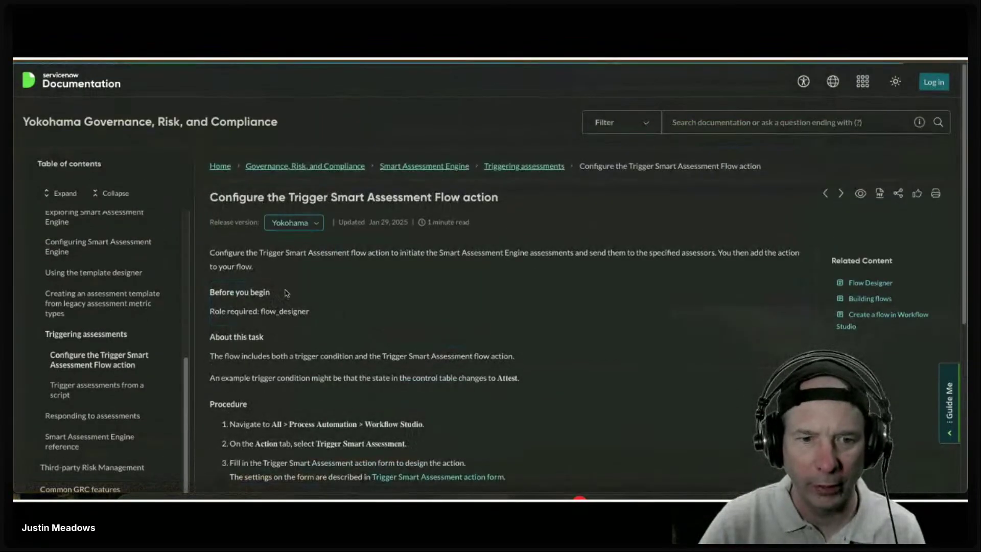
Step: Open the Trigger Smart Assessment action form reference and read the description of the Scope field
{"action": "scroll", "coordinate": [287, 292], "scroll_direction": "down", "scroll_amount": 3}
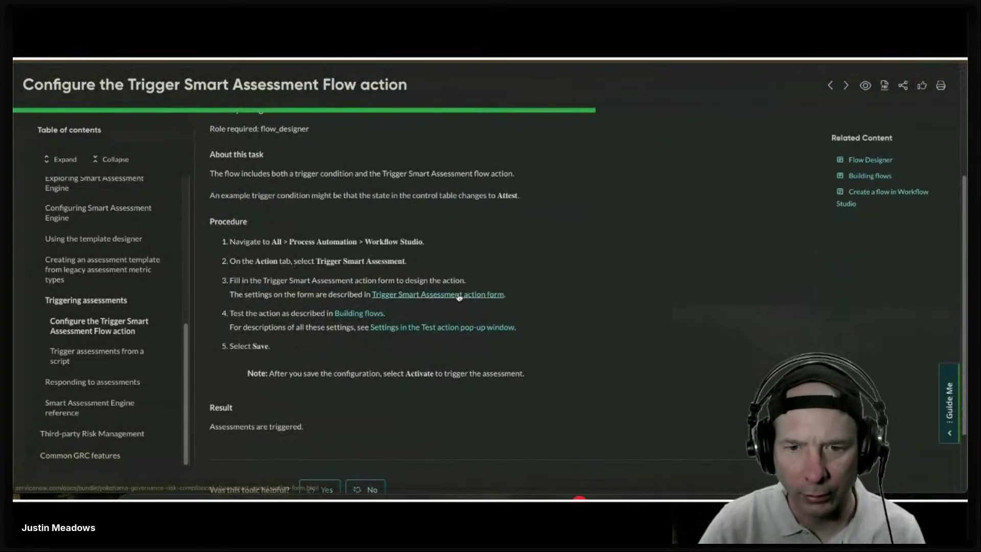
{"action": "left_click", "coordinate": [459, 296]}
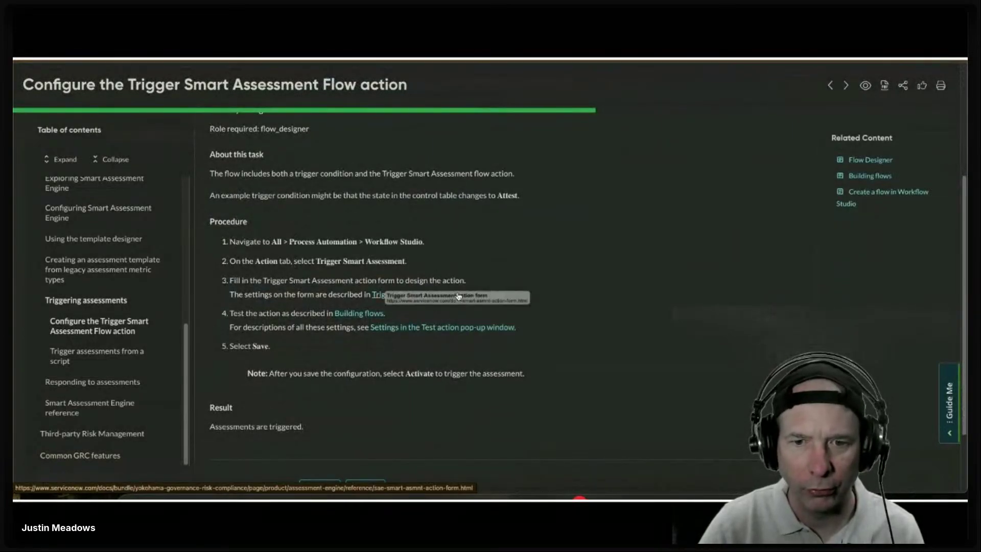
{"action": "scroll", "coordinate": [455, 293], "scroll_direction": "down", "scroll_amount": 15}
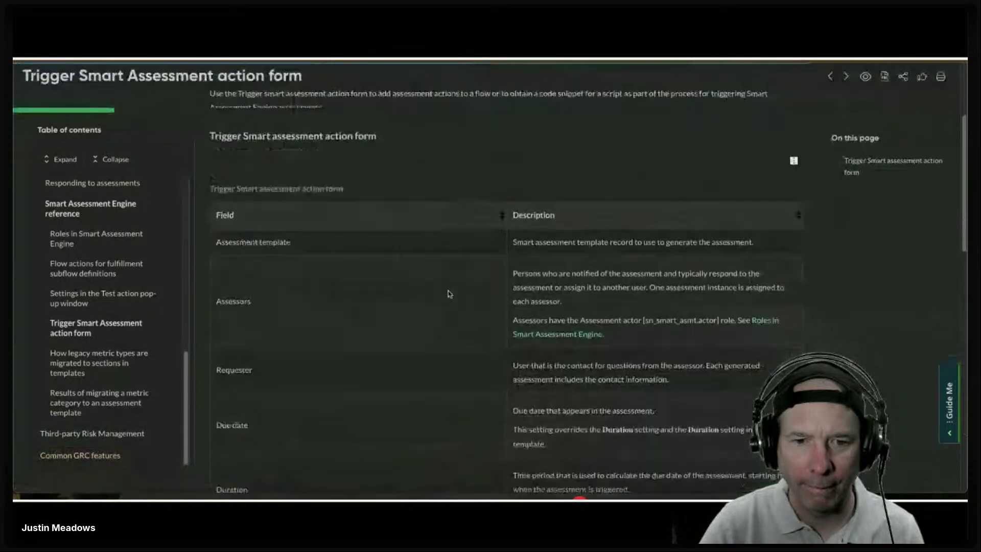
{"action": "scroll", "coordinate": [448, 295], "scroll_direction": "down", "scroll_amount": 1}
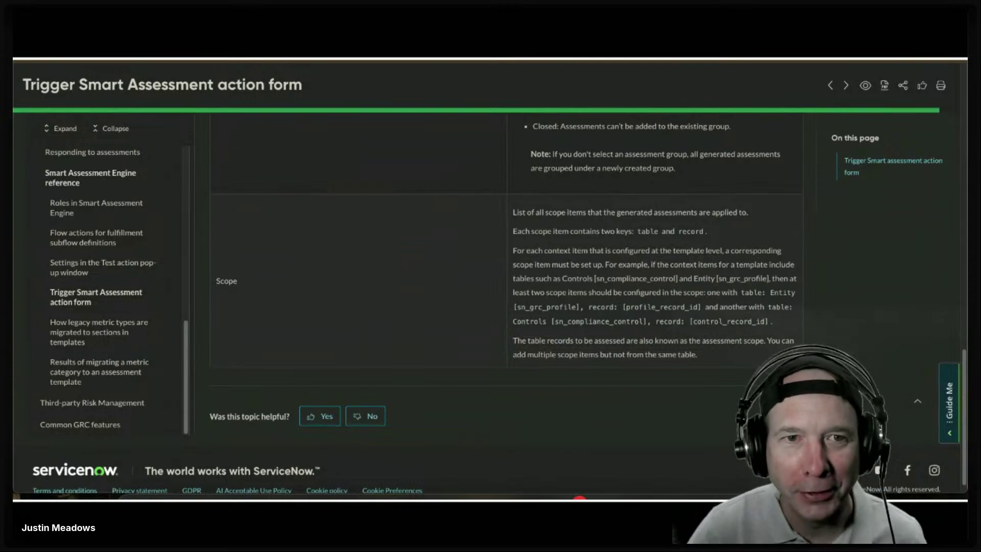
Step: Return to the Show Smart Assessment Actions flow in Workflow Studio and close the flow test dialog
{"action": "key", "text": "alt+Tab"}
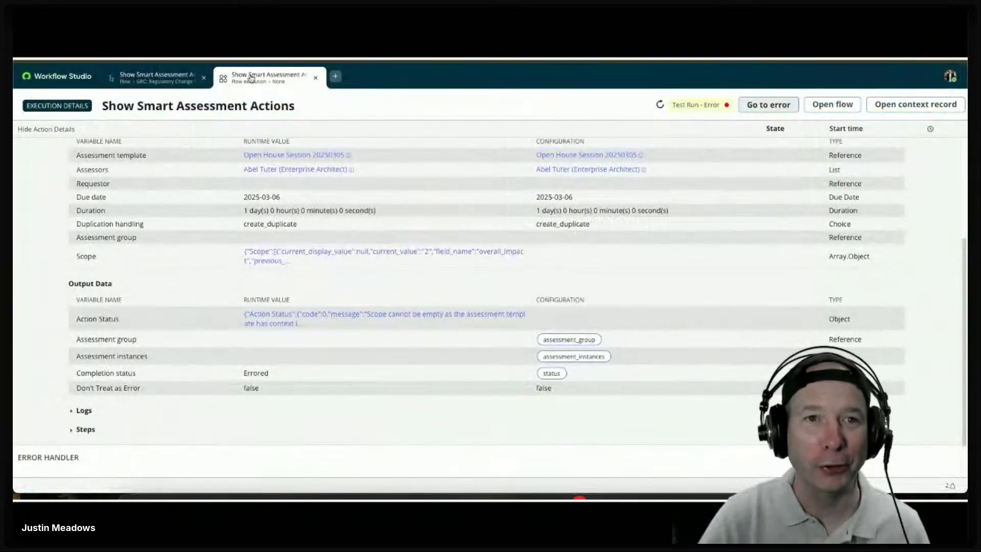
{"action": "left_click", "coordinate": [183, 80]}
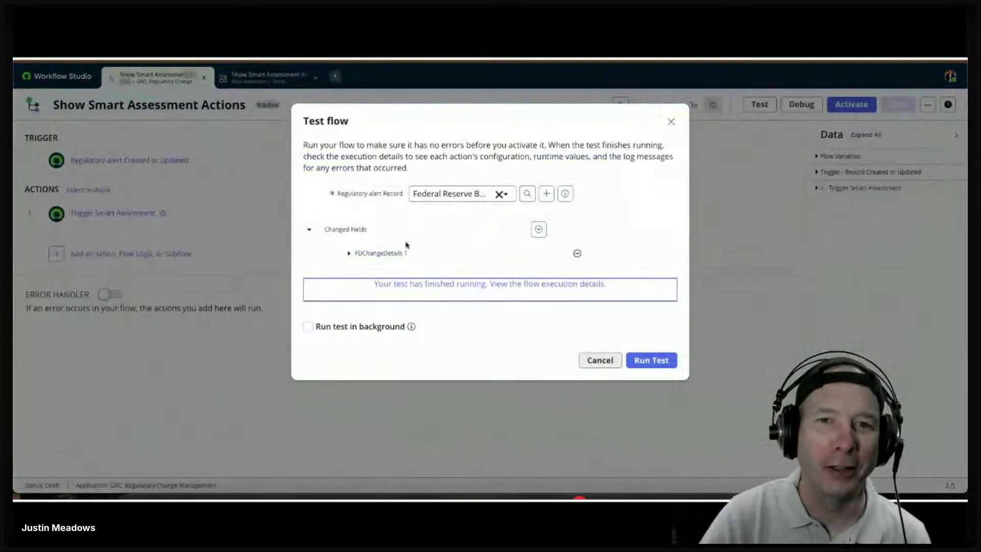
{"action": "left_click", "coordinate": [582, 356]}
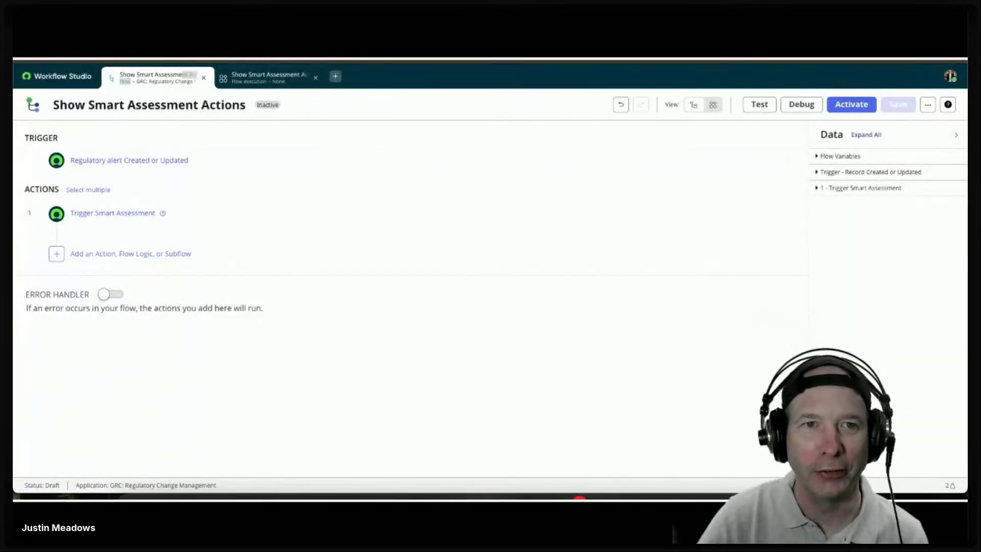
Step: Switch to the ServiceNow instance and open the Assessment Workspace to view the Open House Session 20250305 template
{"action": "key", "text": "alt+Tab"}
{"action": "left_click", "coordinate": [254, 78]}
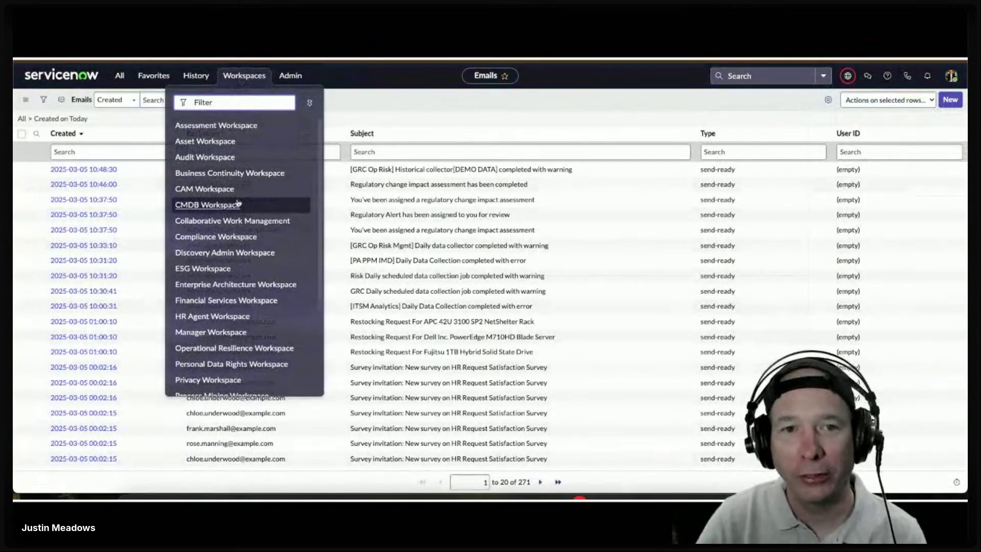
{"action": "left_click", "coordinate": [220, 128]}
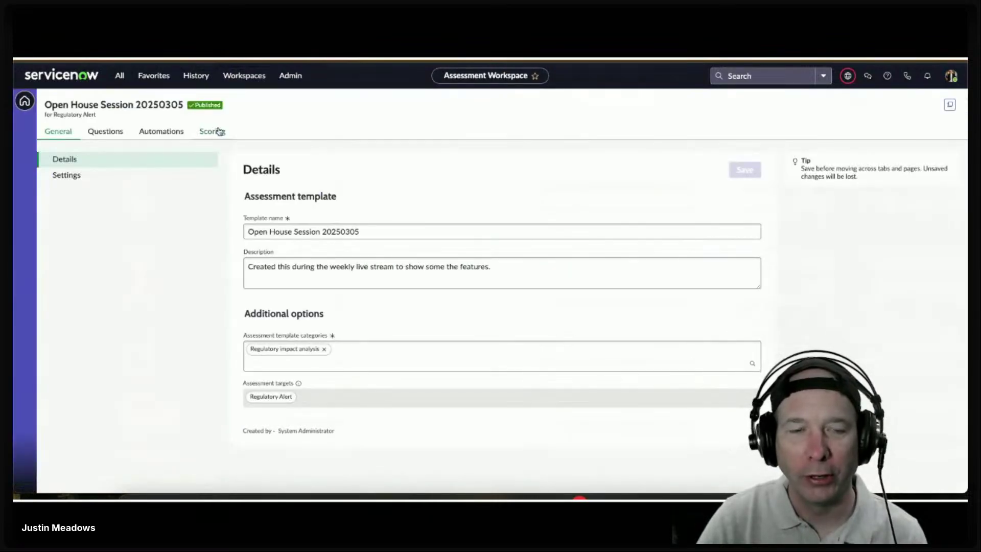